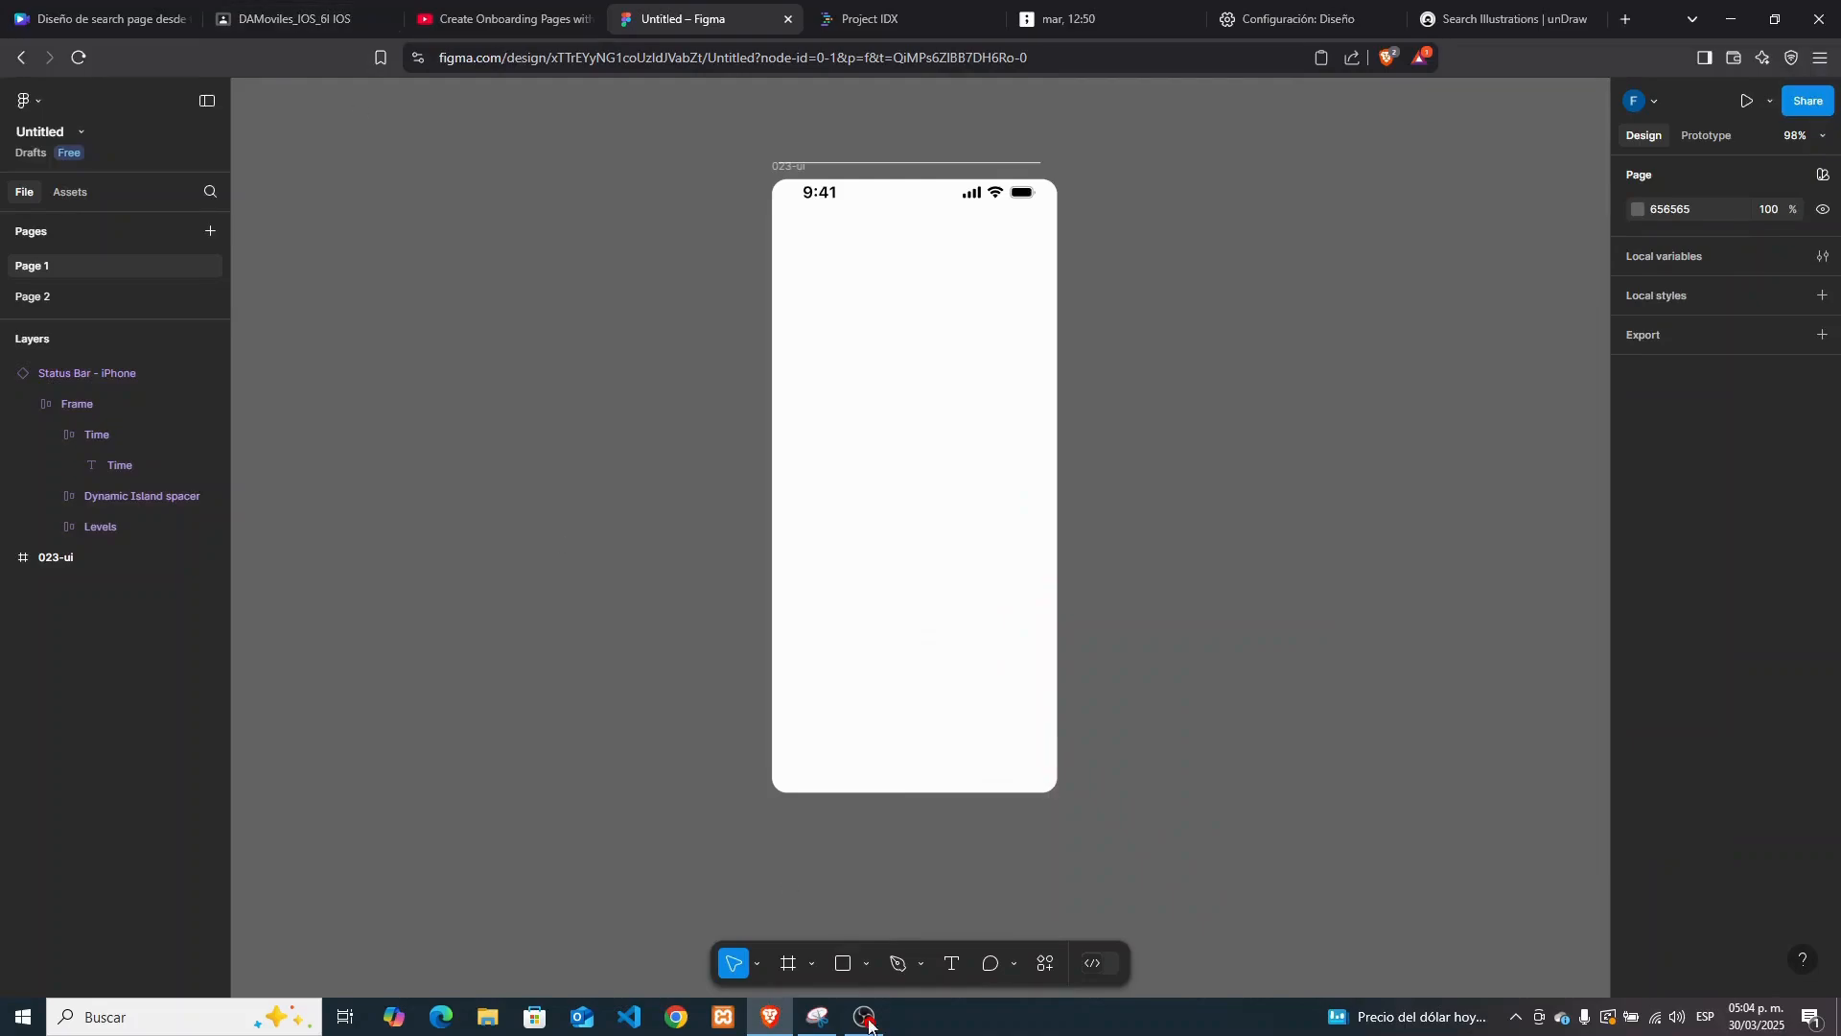
Draw a rectangle about 187 × 39 in the lower part of the phone frame and paste a copy of it
{"action": "left_click", "coordinate": [830, 970]}
{"action": "left_click_drag", "start_coordinate": [830, 670], "coordinate": [1003, 706]}
{"action": "right_click", "coordinate": [970, 692]}
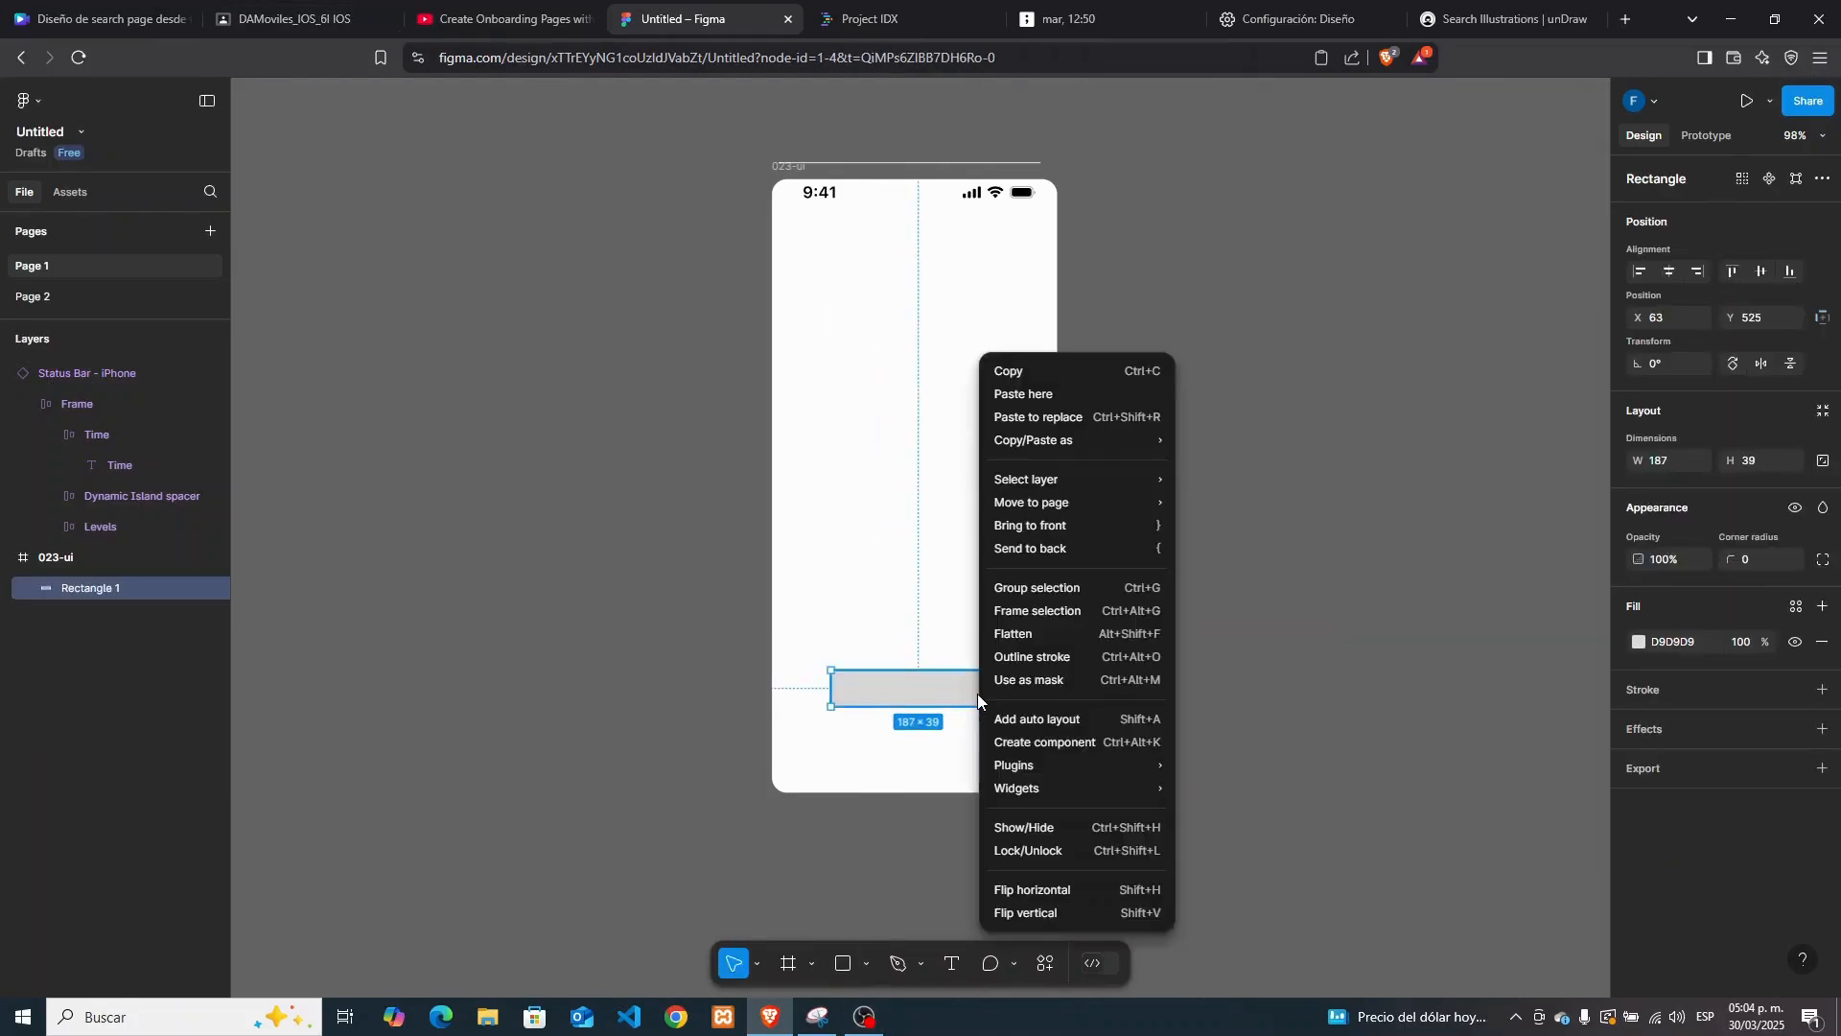
{"action": "left_click", "coordinate": [1056, 376]}
{"action": "right_click", "coordinate": [915, 734]}
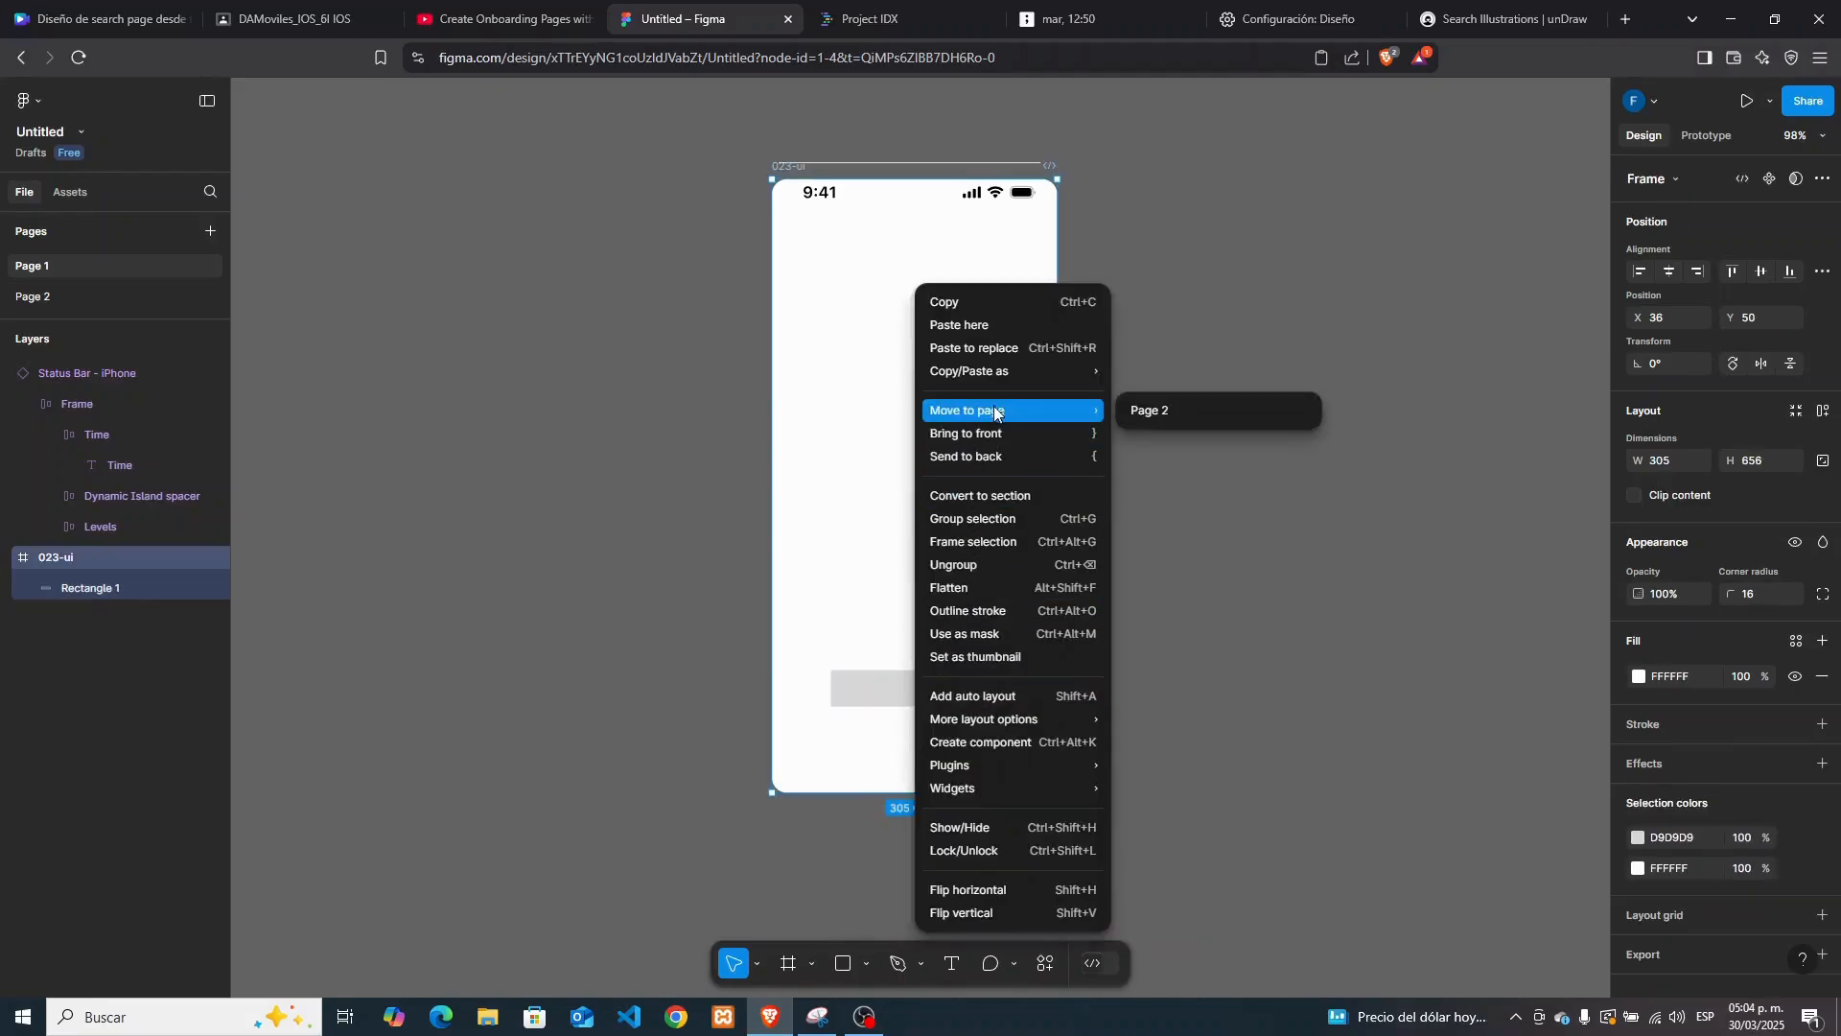
{"action": "left_click", "coordinate": [992, 324]}
Stack the two rectangles centered horizontally in the frame, at X 59 with Y 509 and Y 565
{"action": "left_click_drag", "start_coordinate": [974, 761], "coordinate": [884, 753]}
{"action": "left_click_drag", "start_coordinate": [923, 690], "coordinate": [924, 676]}
{"action": "left_click_drag", "start_coordinate": [912, 759], "coordinate": [912, 733]}
Round the corners of both rectangles with the Large corner radius of 16
{"action": "left_click", "coordinate": [1791, 559]}
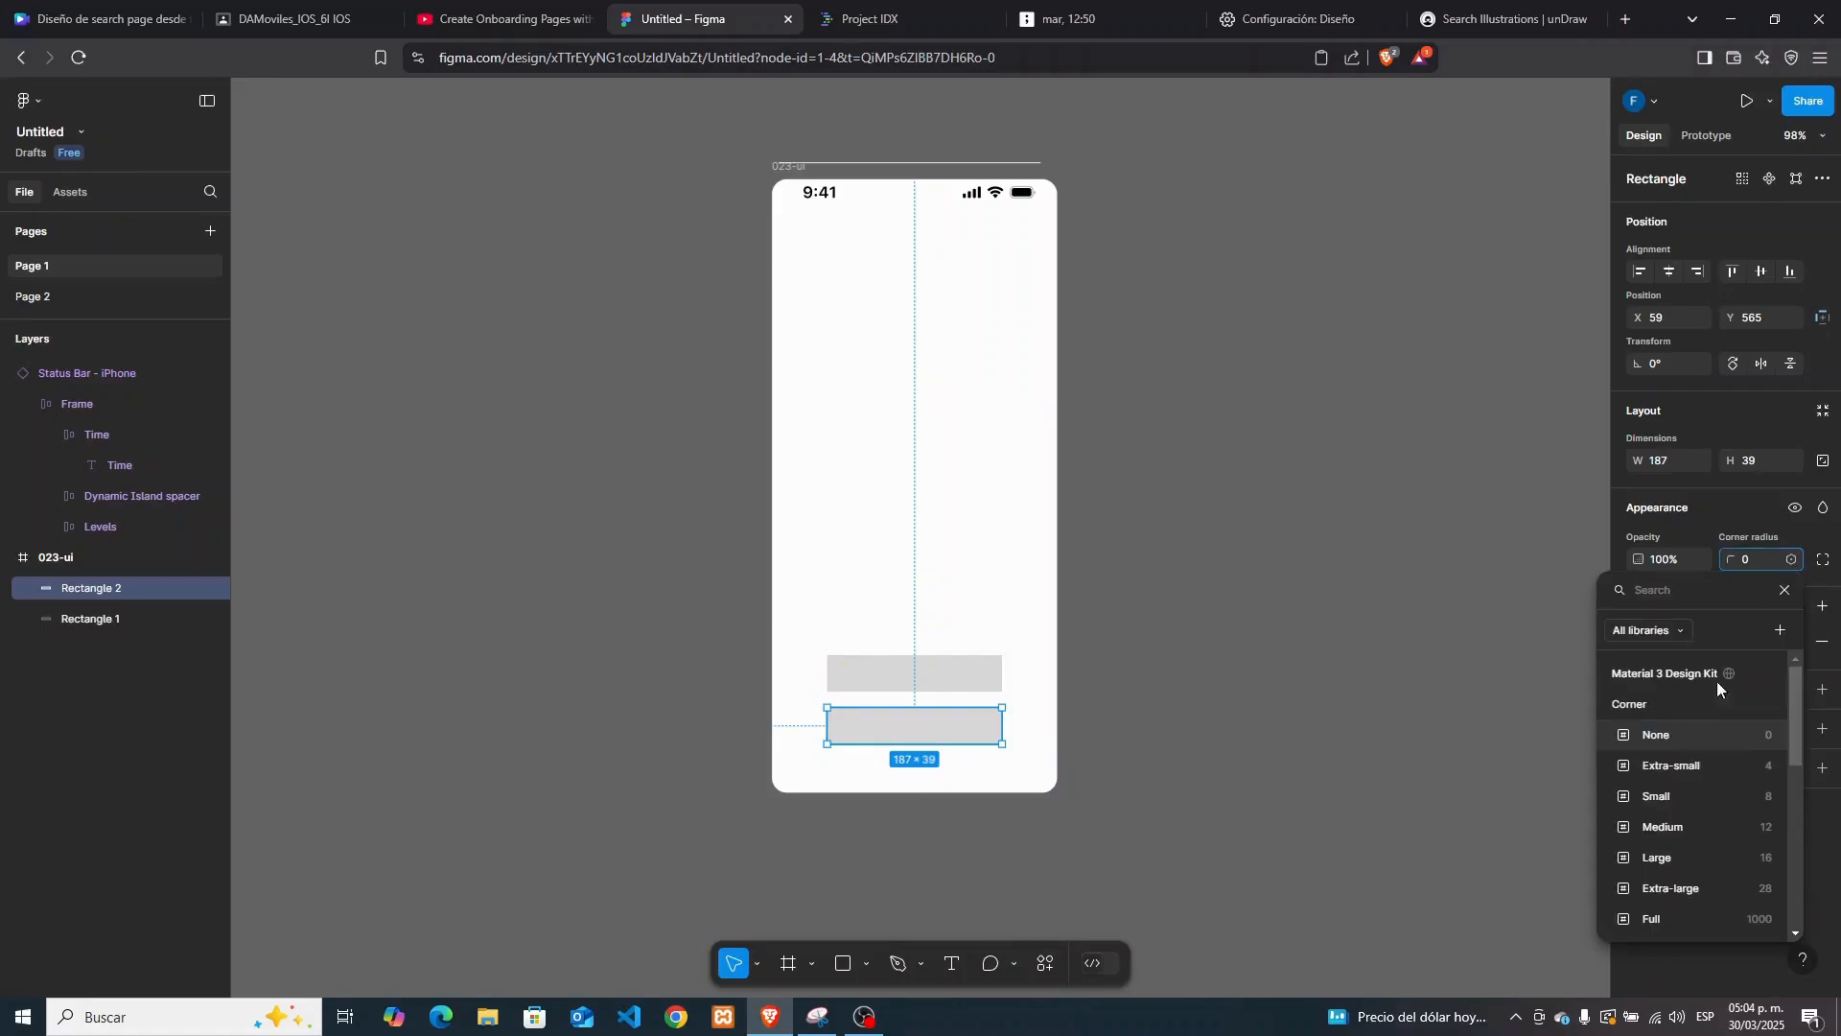
{"action": "left_click", "coordinate": [1672, 859]}
{"action": "left_click", "coordinate": [1003, 679]}
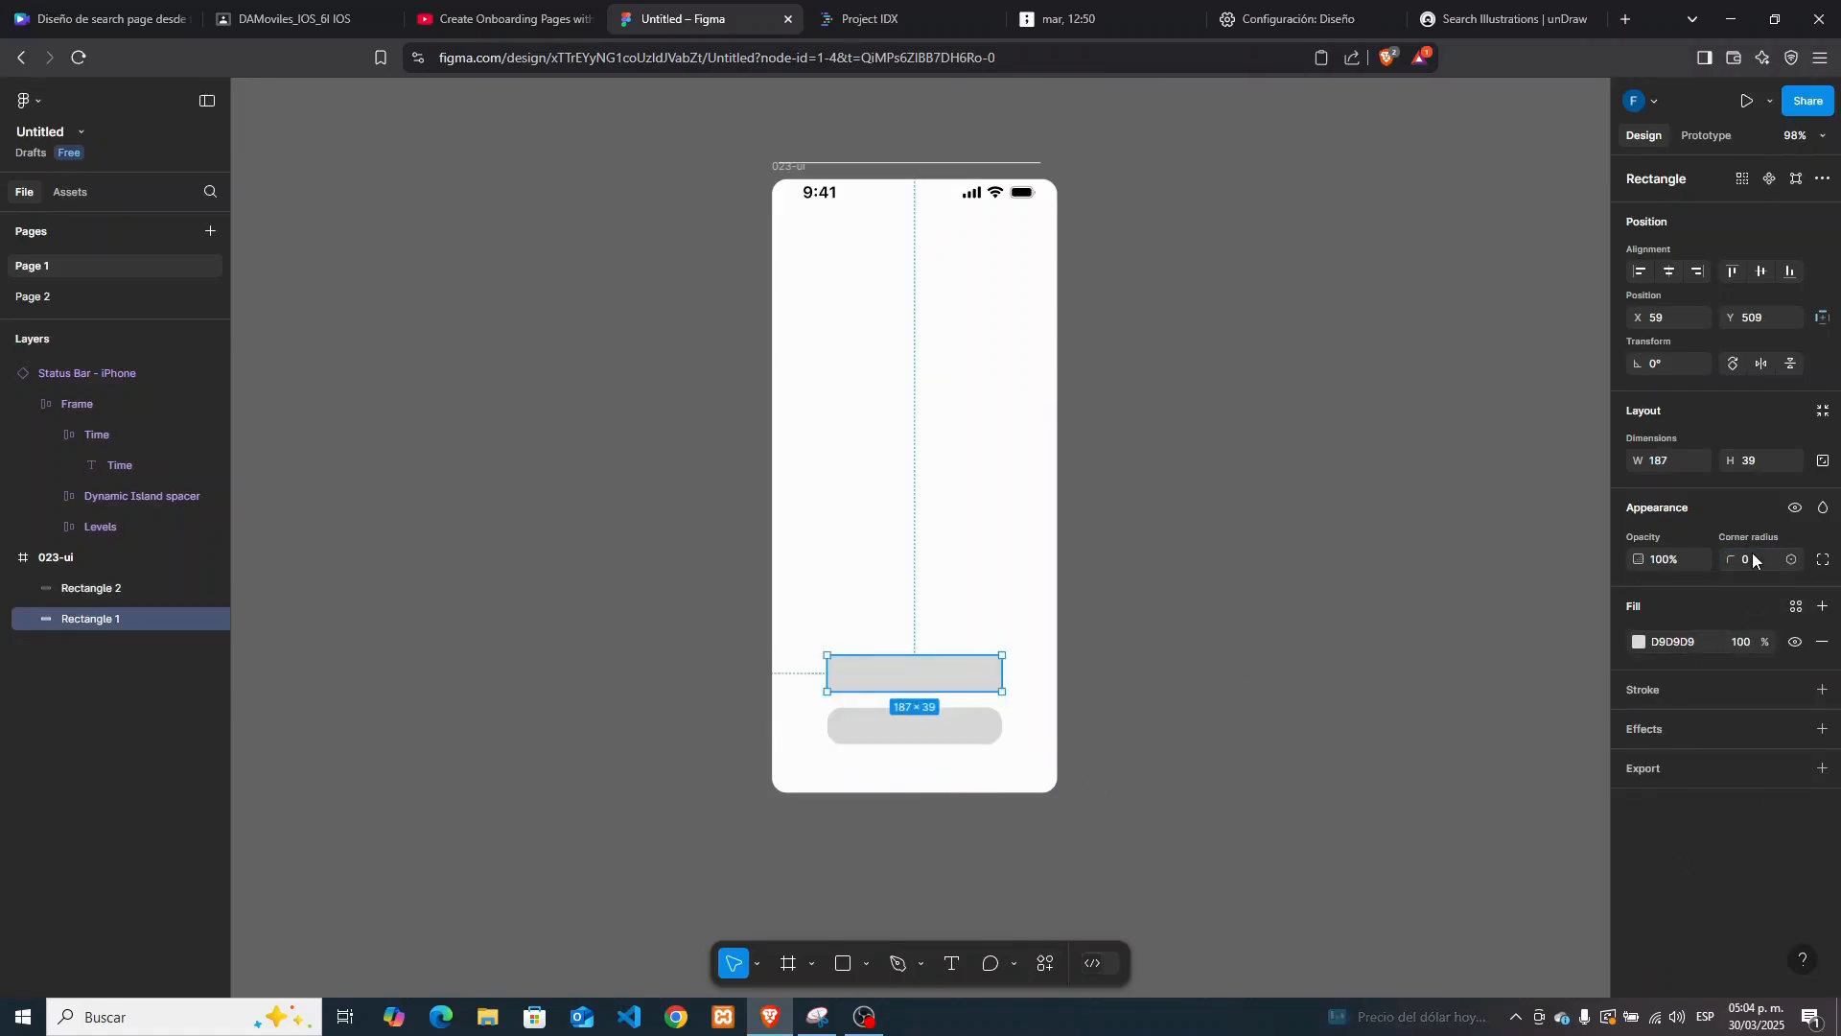
{"action": "left_click", "coordinate": [1791, 559]}
{"action": "left_click", "coordinate": [1672, 857]}
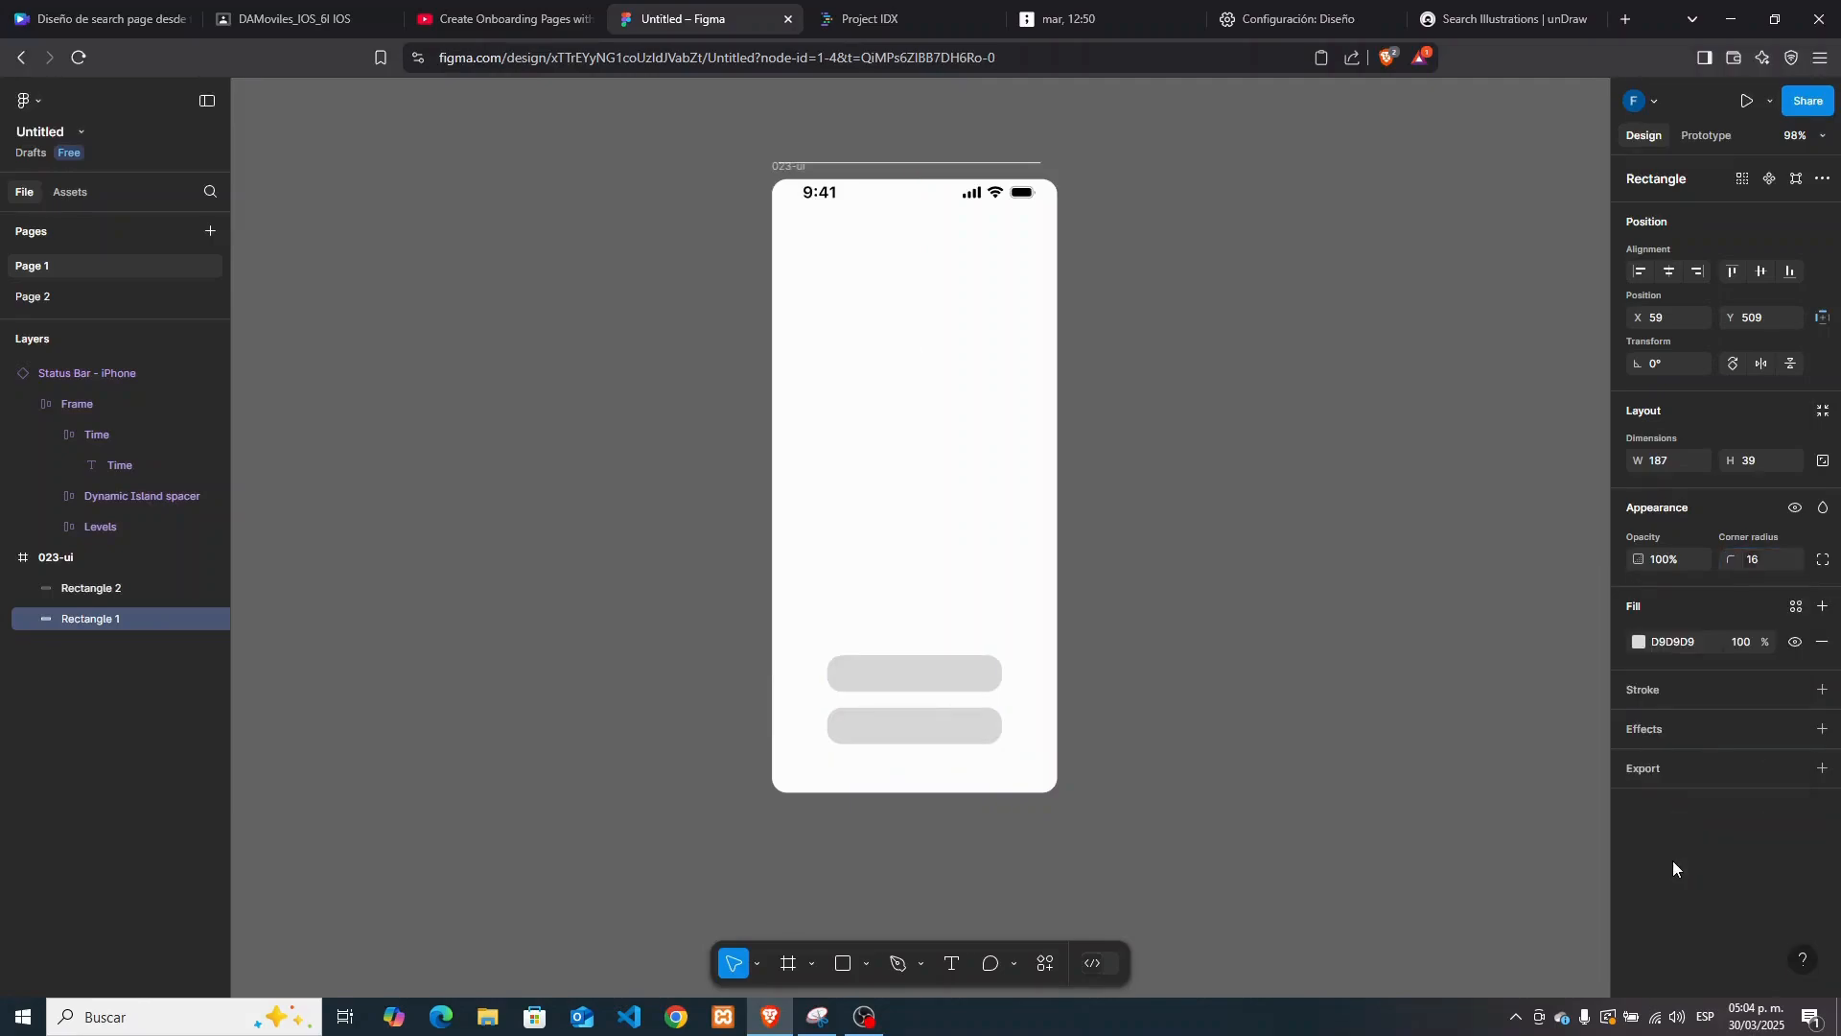
Try a green fill on the lower rectangle, and return it to light gray D3D3D3
{"action": "left_click", "coordinate": [970, 735]}
{"action": "left_click", "coordinate": [1637, 642]}
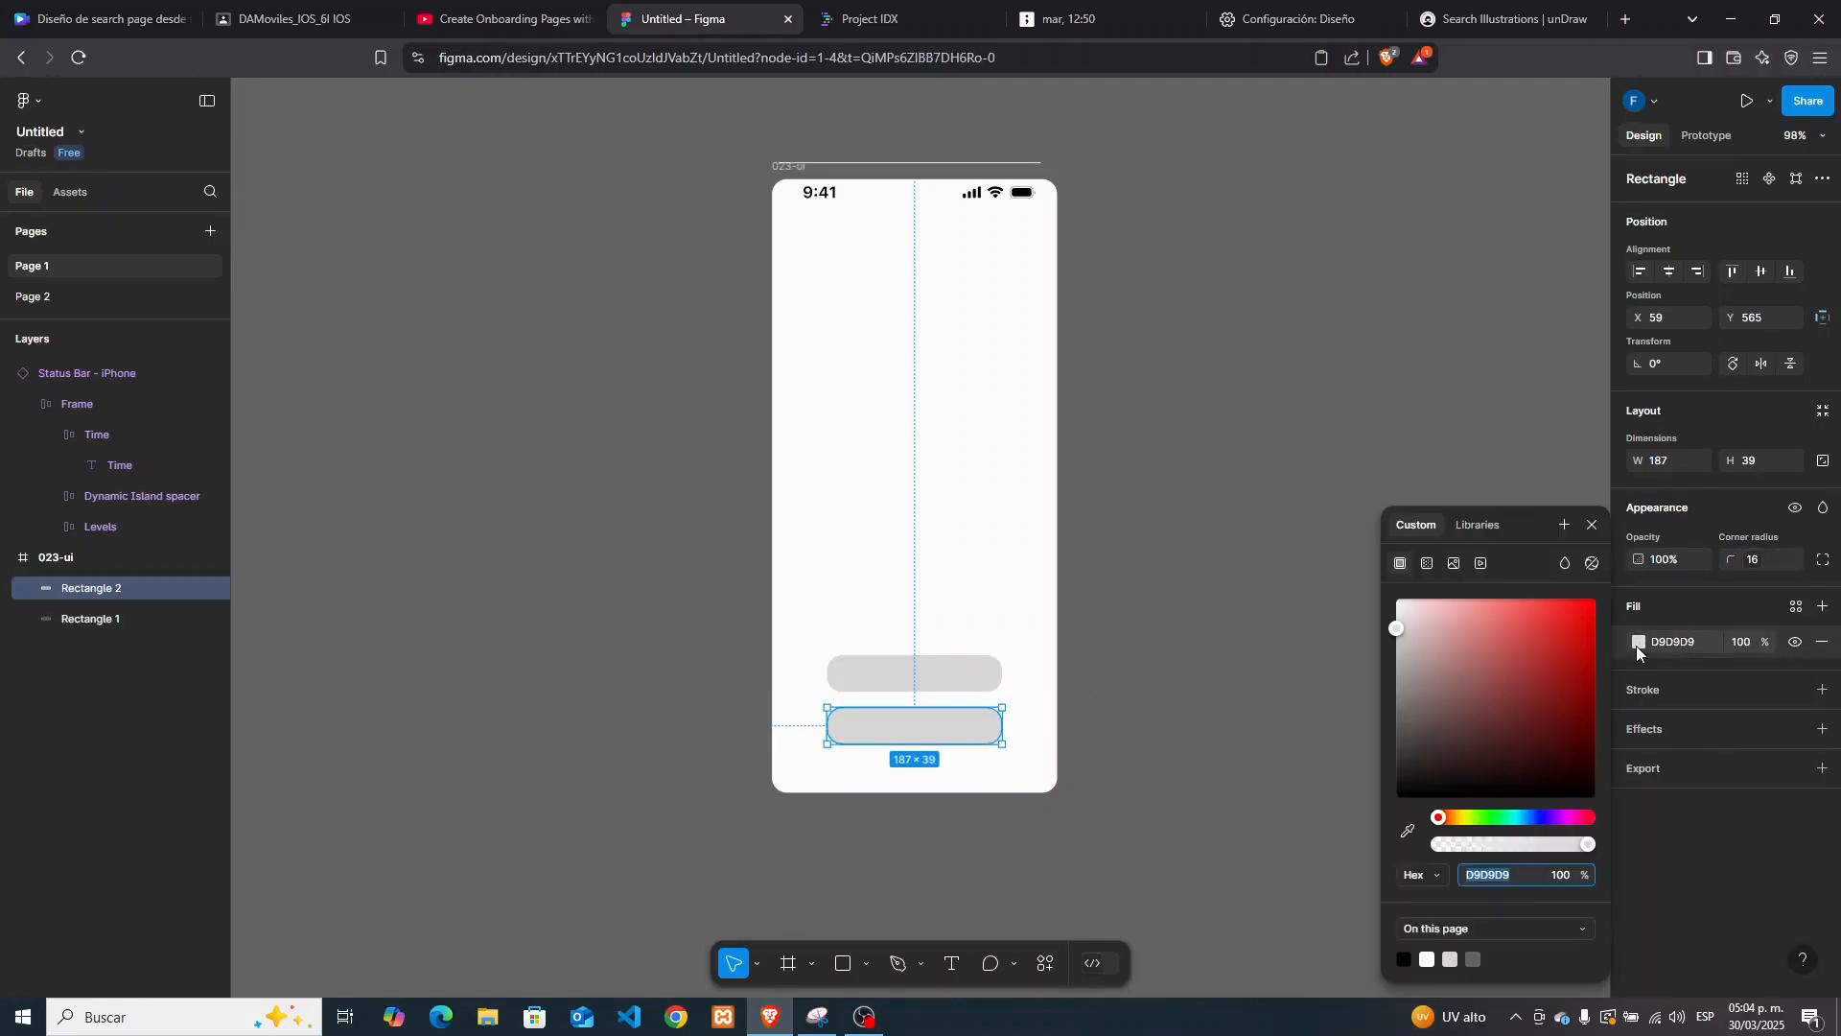
{"action": "left_click", "coordinate": [1489, 817]}
{"action": "left_click_drag", "start_coordinate": [1510, 717], "coordinate": [1513, 661]}
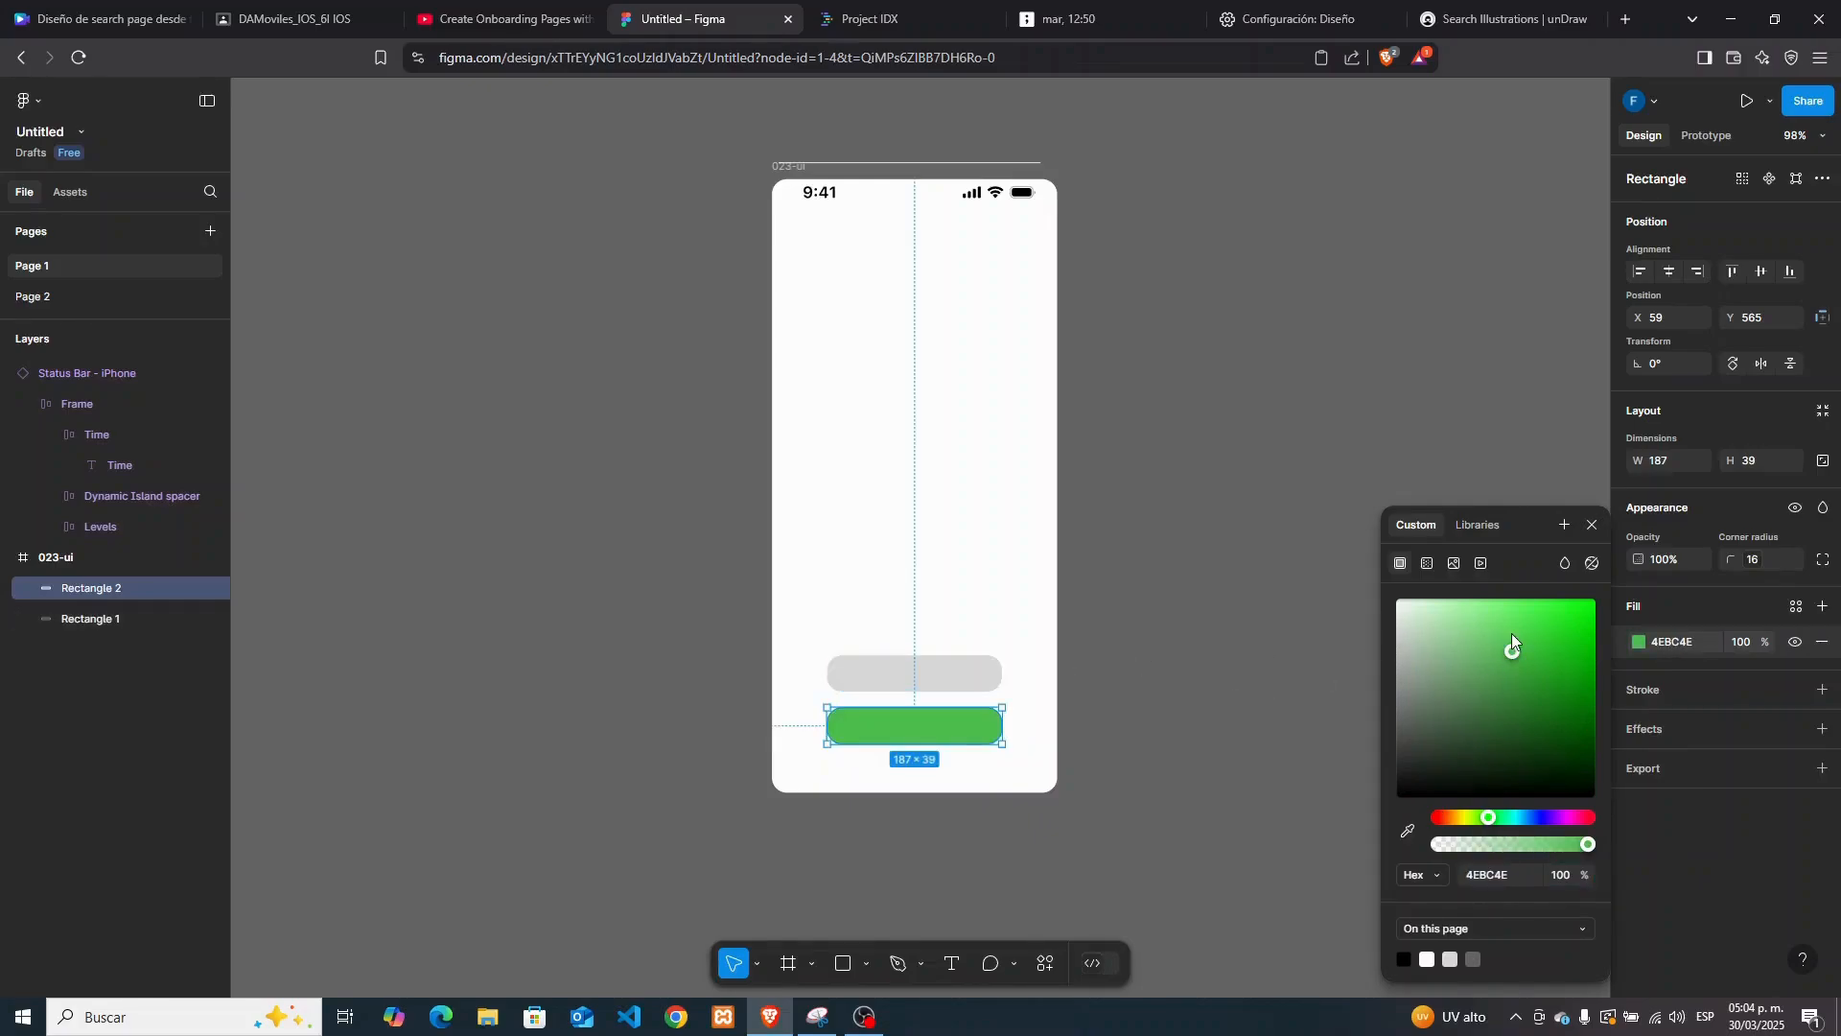
{"action": "left_click", "coordinate": [1402, 635]}
{"action": "mouse_move", "coordinate": [1406, 629]}
{"action": "left_mouse_down"}
{"action": "mouse_move", "coordinate": [1378, 630]}
{"action": "mouse_move", "coordinate": [1371, 662]}
{"action": "mouse_move", "coordinate": [1371, 638]}
{"action": "left_mouse_up"}
Change the upper rectangle's fill to medium green 5FBD56
{"action": "left_click", "coordinate": [924, 676]}
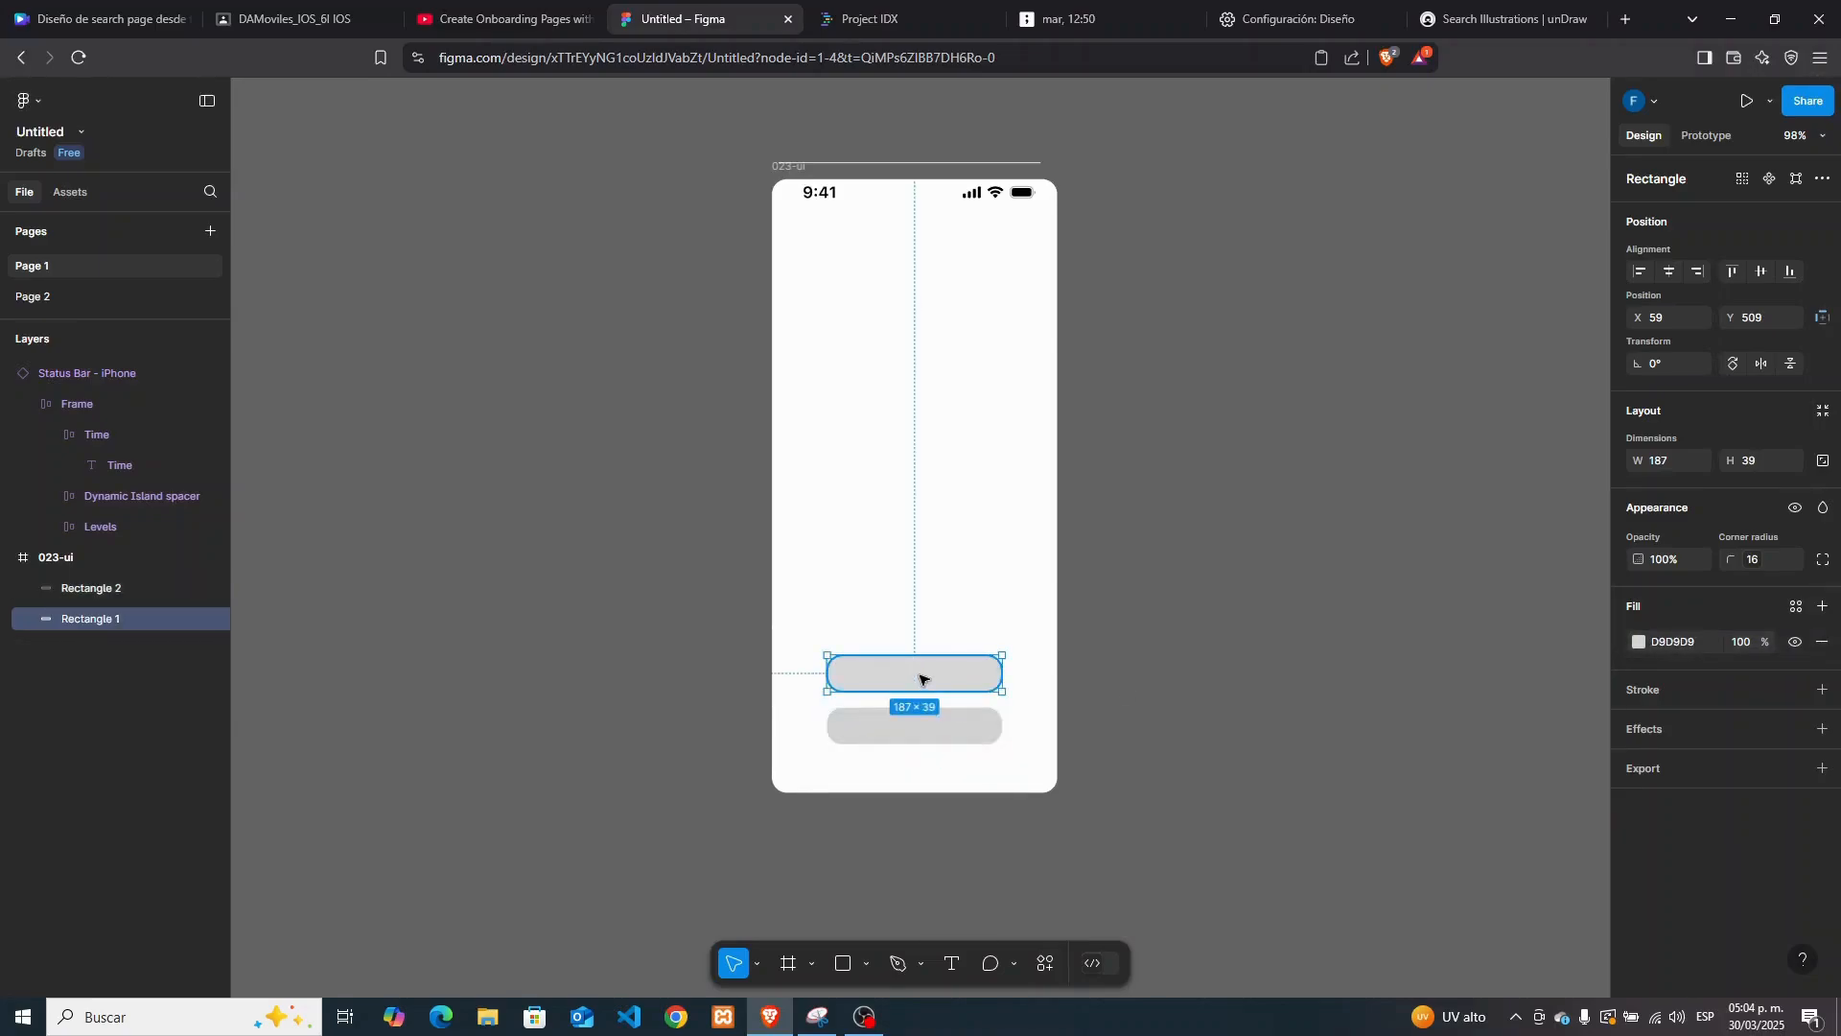
{"action": "left_click", "coordinate": [1638, 642]}
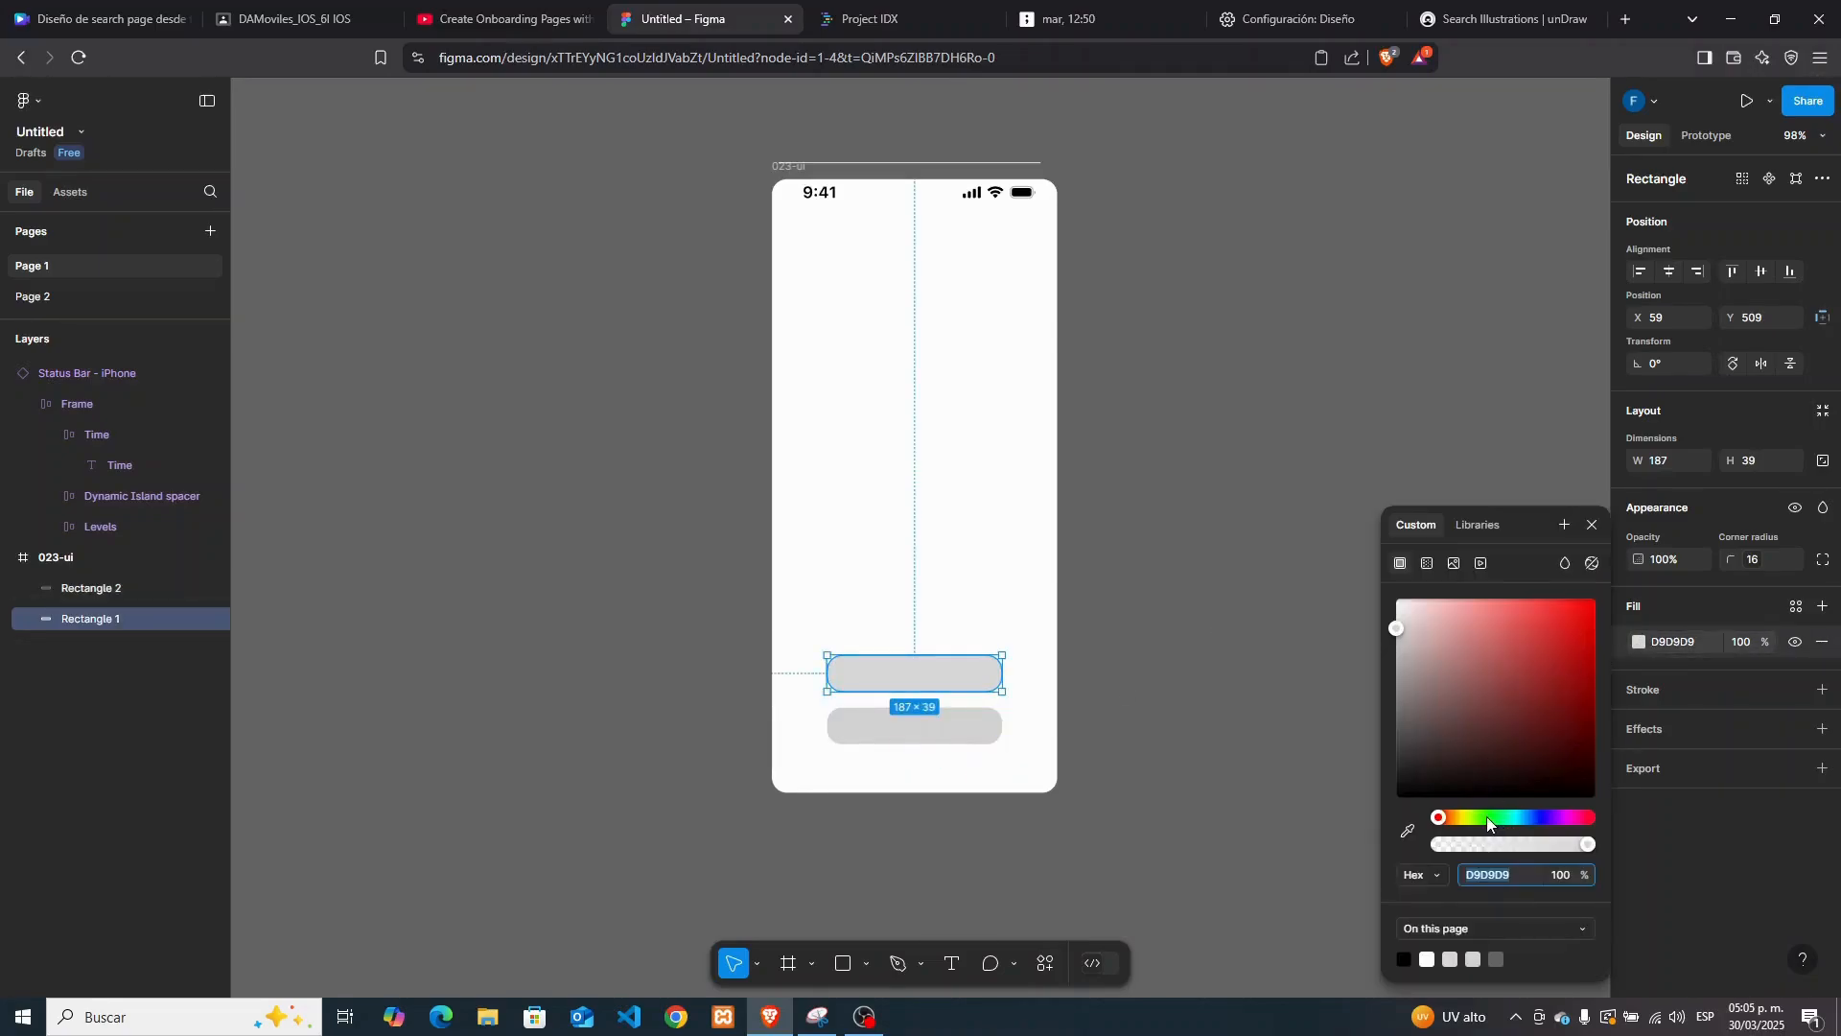
{"action": "left_click", "coordinate": [1507, 700]}
{"action": "left_click", "coordinate": [1502, 665]}
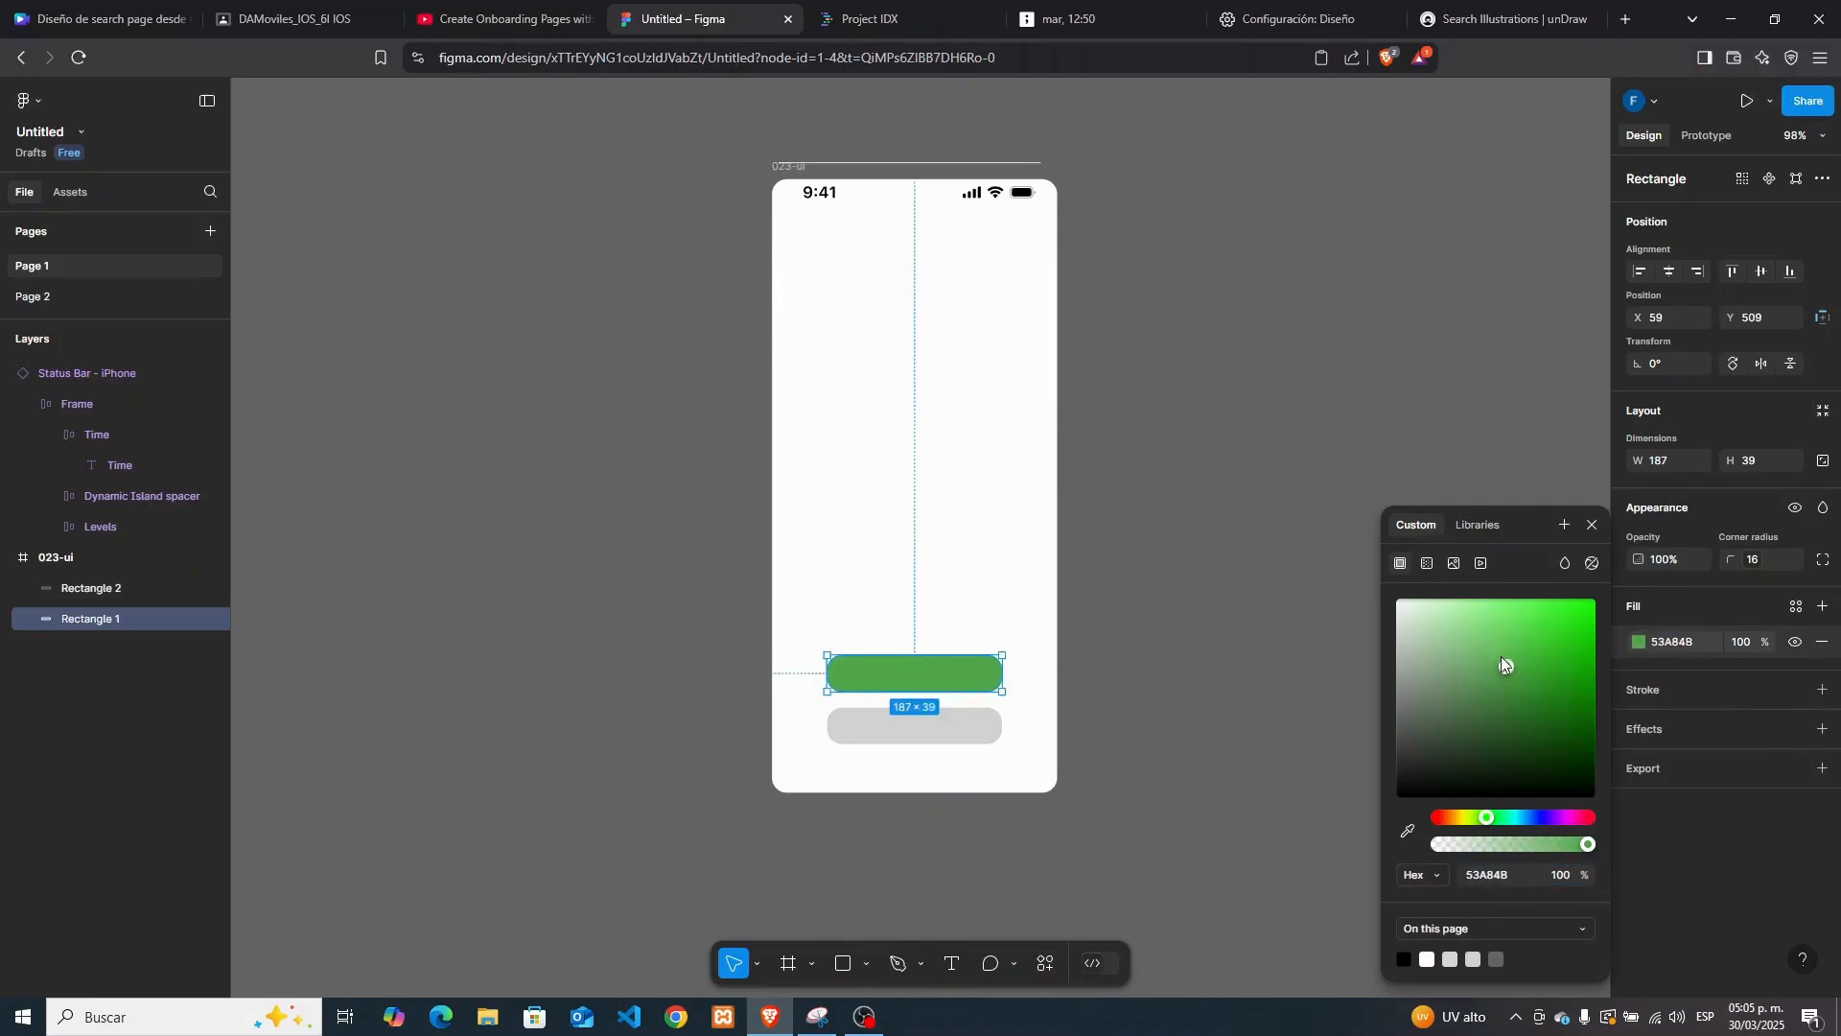
{"action": "left_click", "coordinate": [1500, 653]}
{"action": "left_click", "coordinate": [1504, 658]}
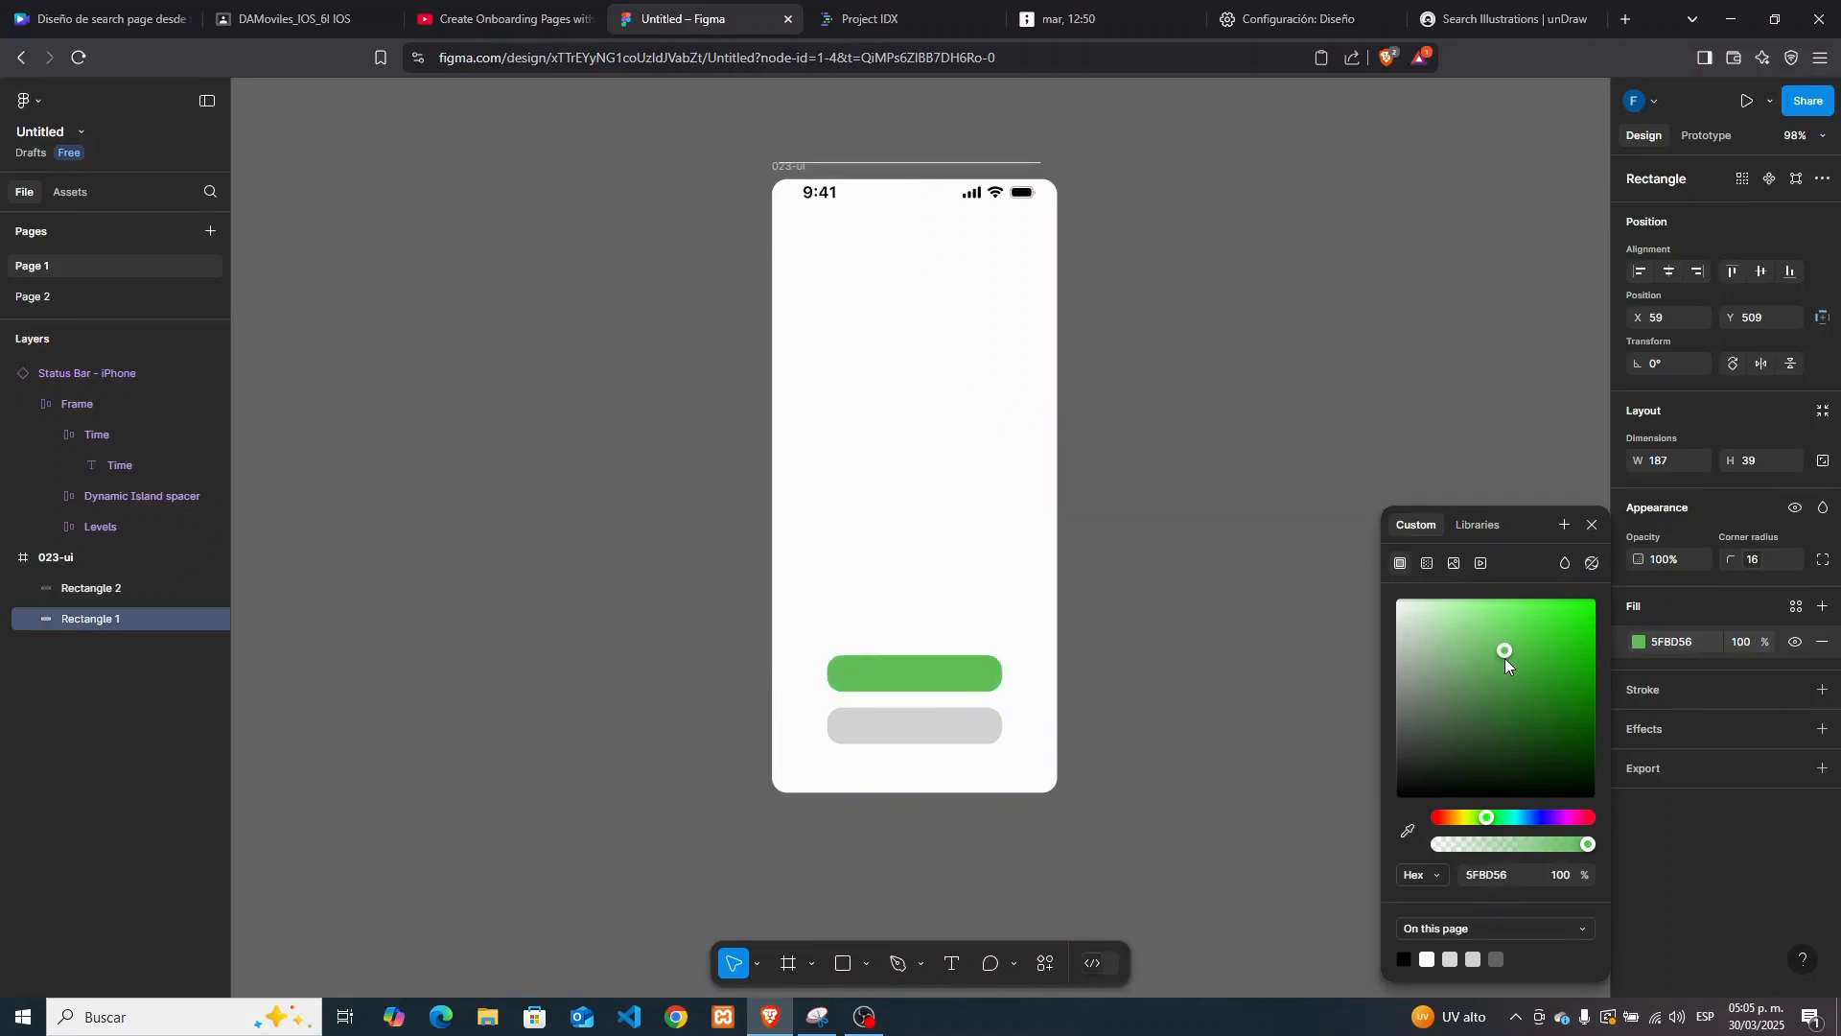
{"action": "left_click", "coordinate": [1706, 601]}
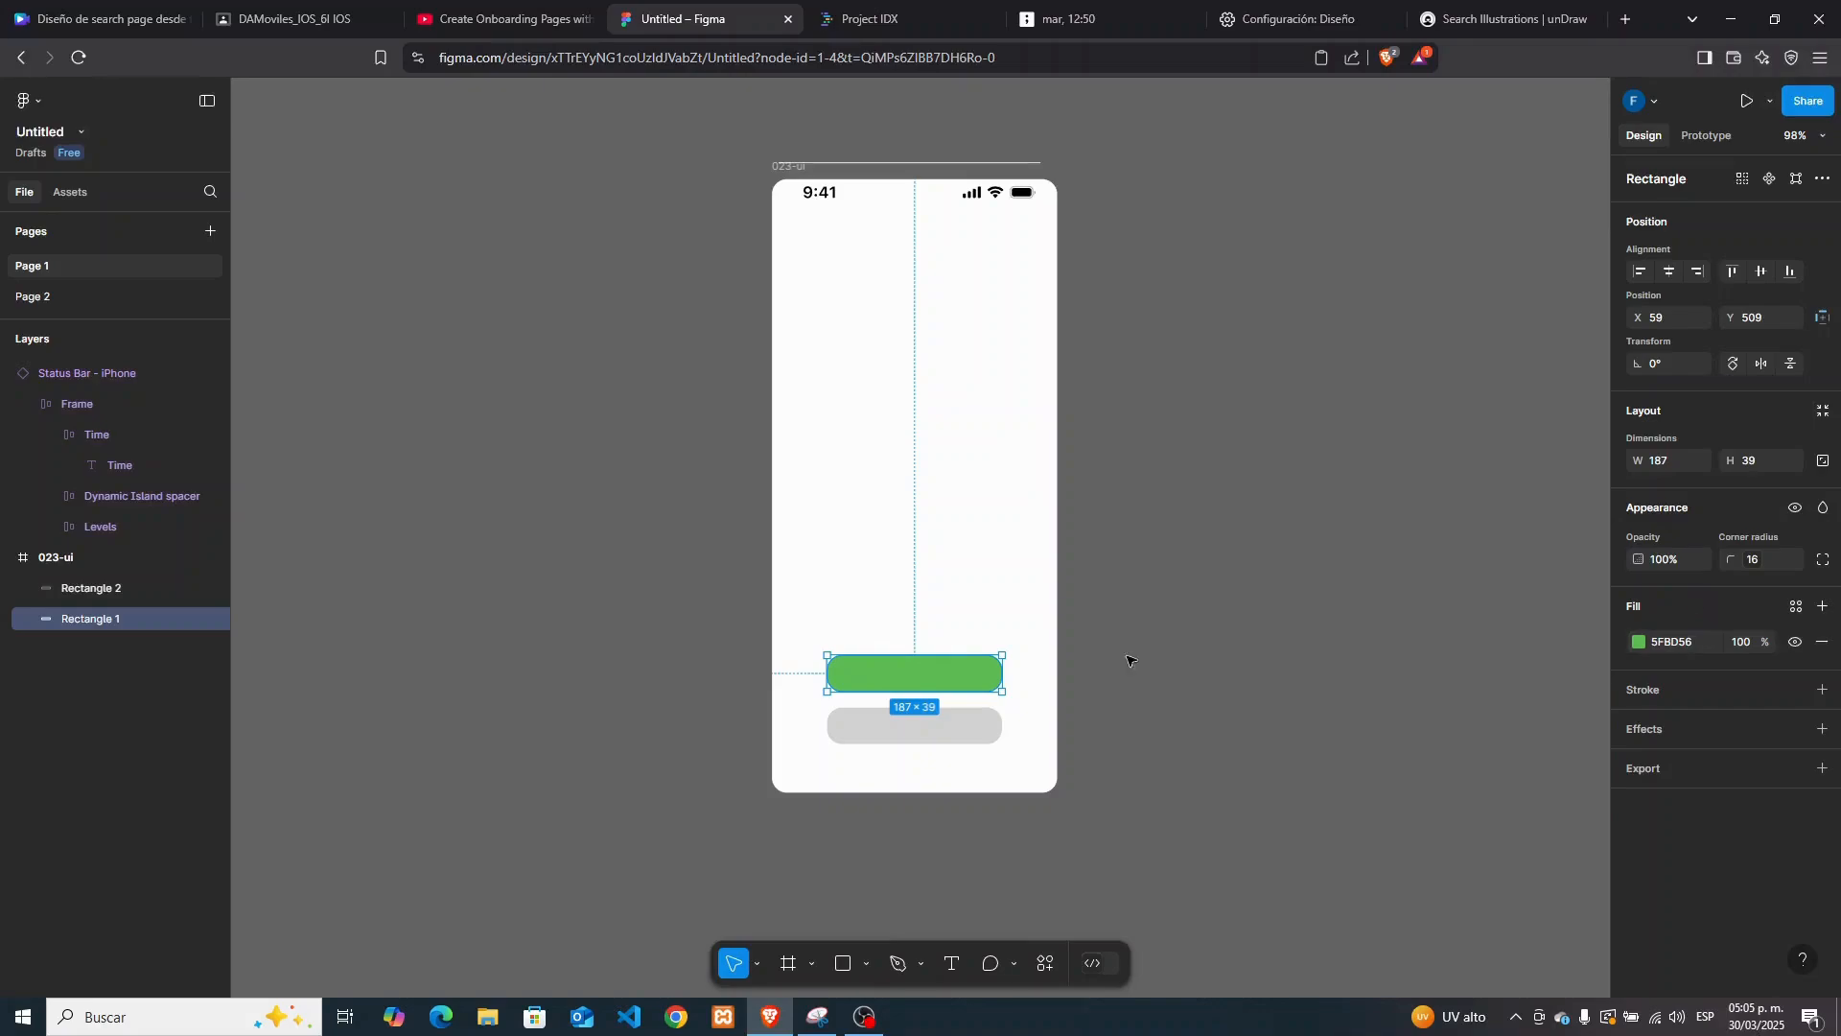
{"action": "left_click", "coordinate": [826, 1030]}
{"action": "left_click", "coordinate": [826, 1031]}
Add a black 000000 inside stroke with weight 3 to the lower rectangle
{"action": "left_click", "coordinate": [970, 729]}
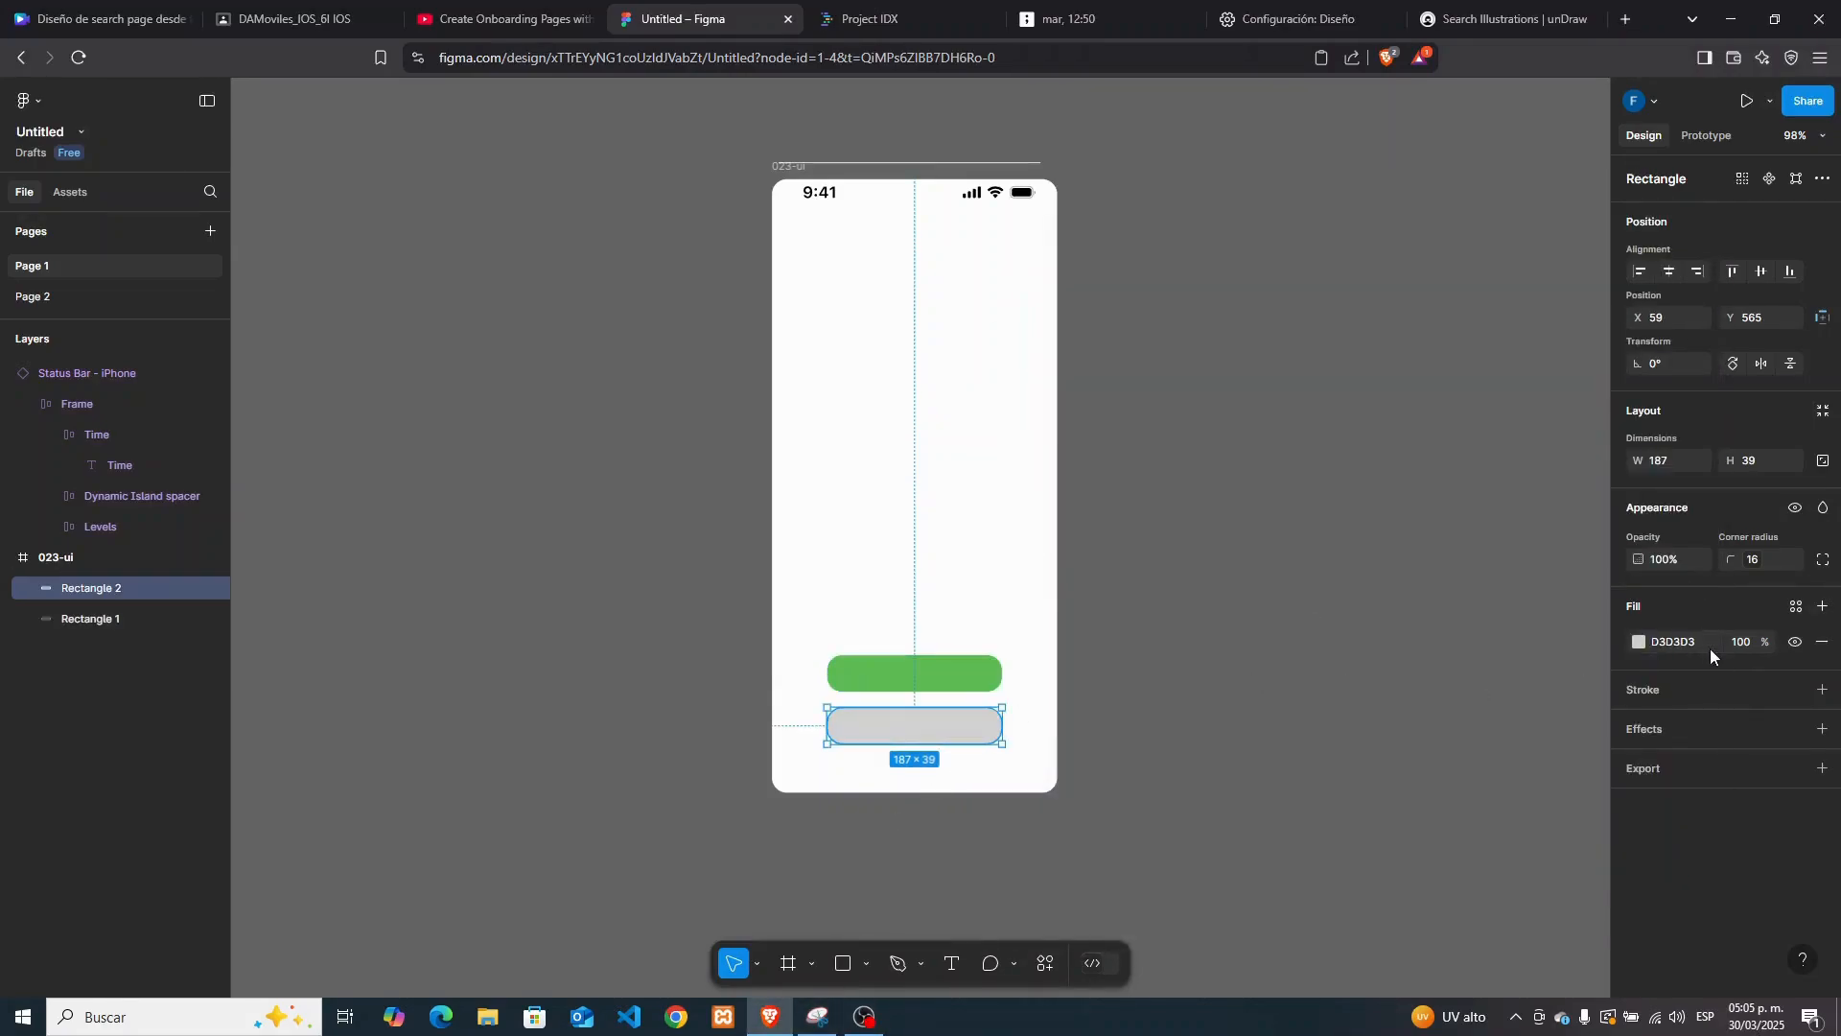
{"action": "left_click", "coordinate": [1822, 689]}
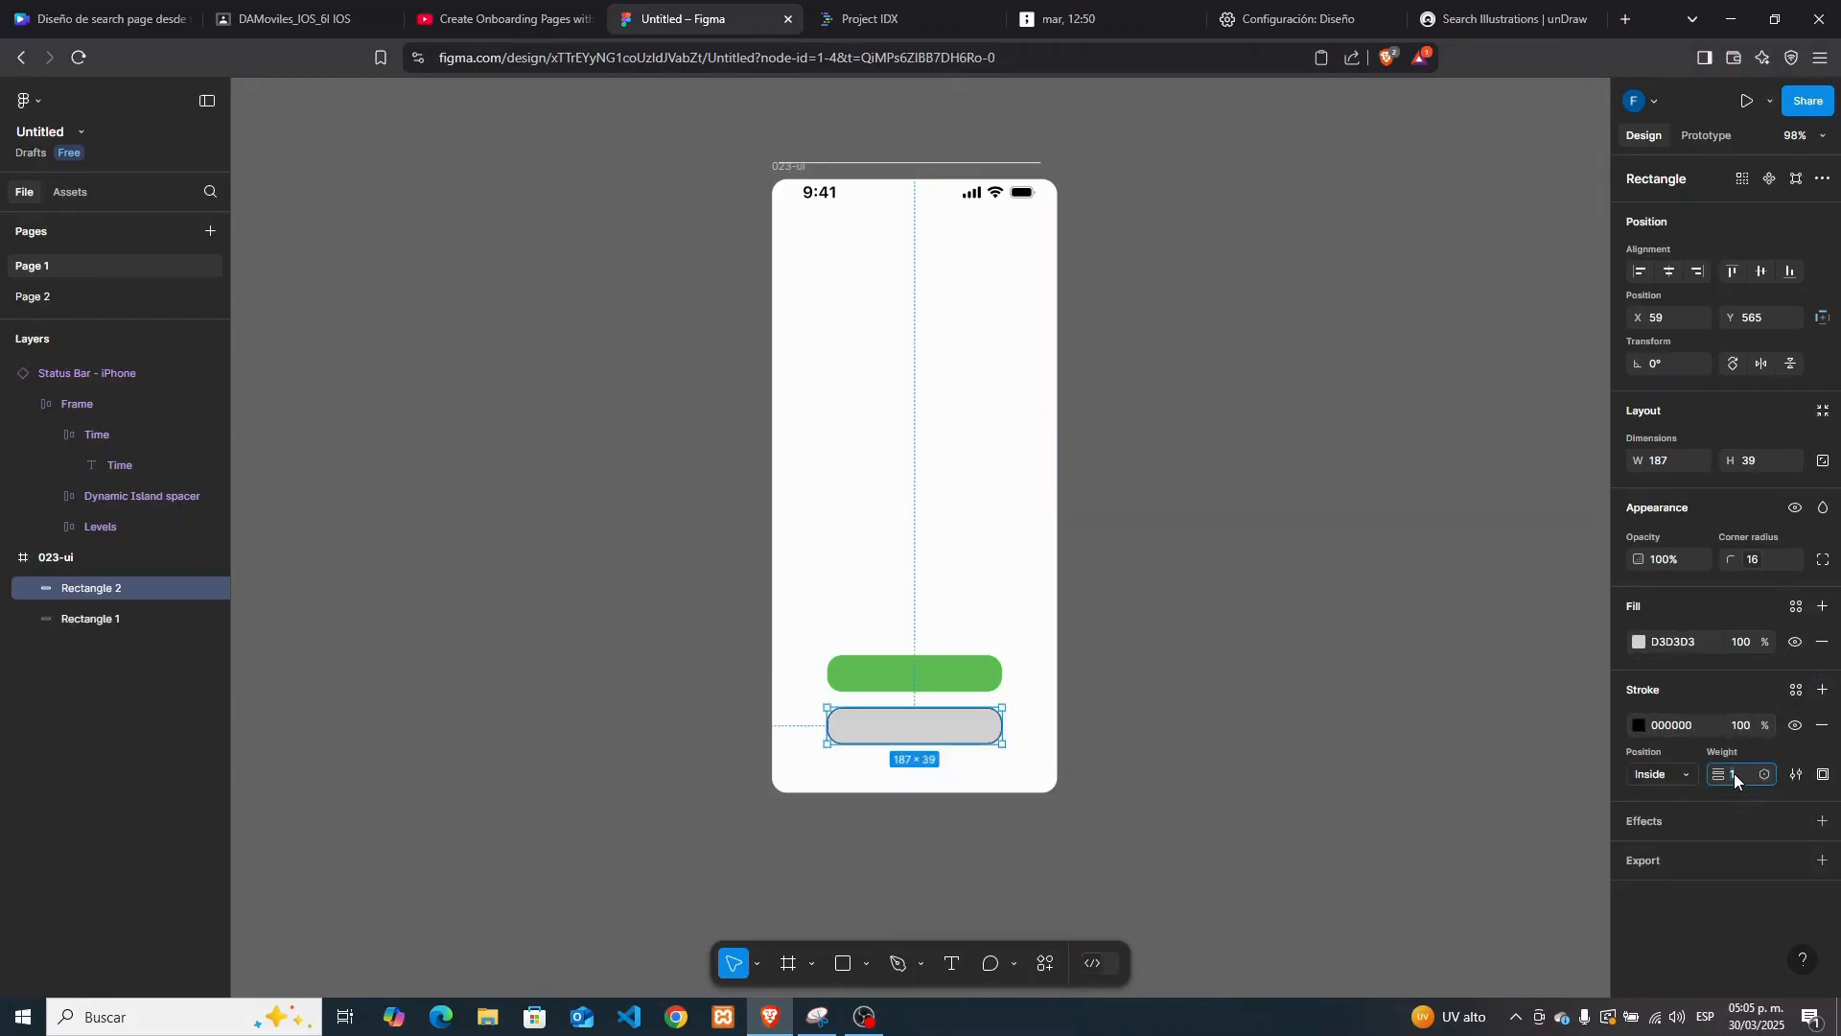
{"action": "key", "text": "Return"}
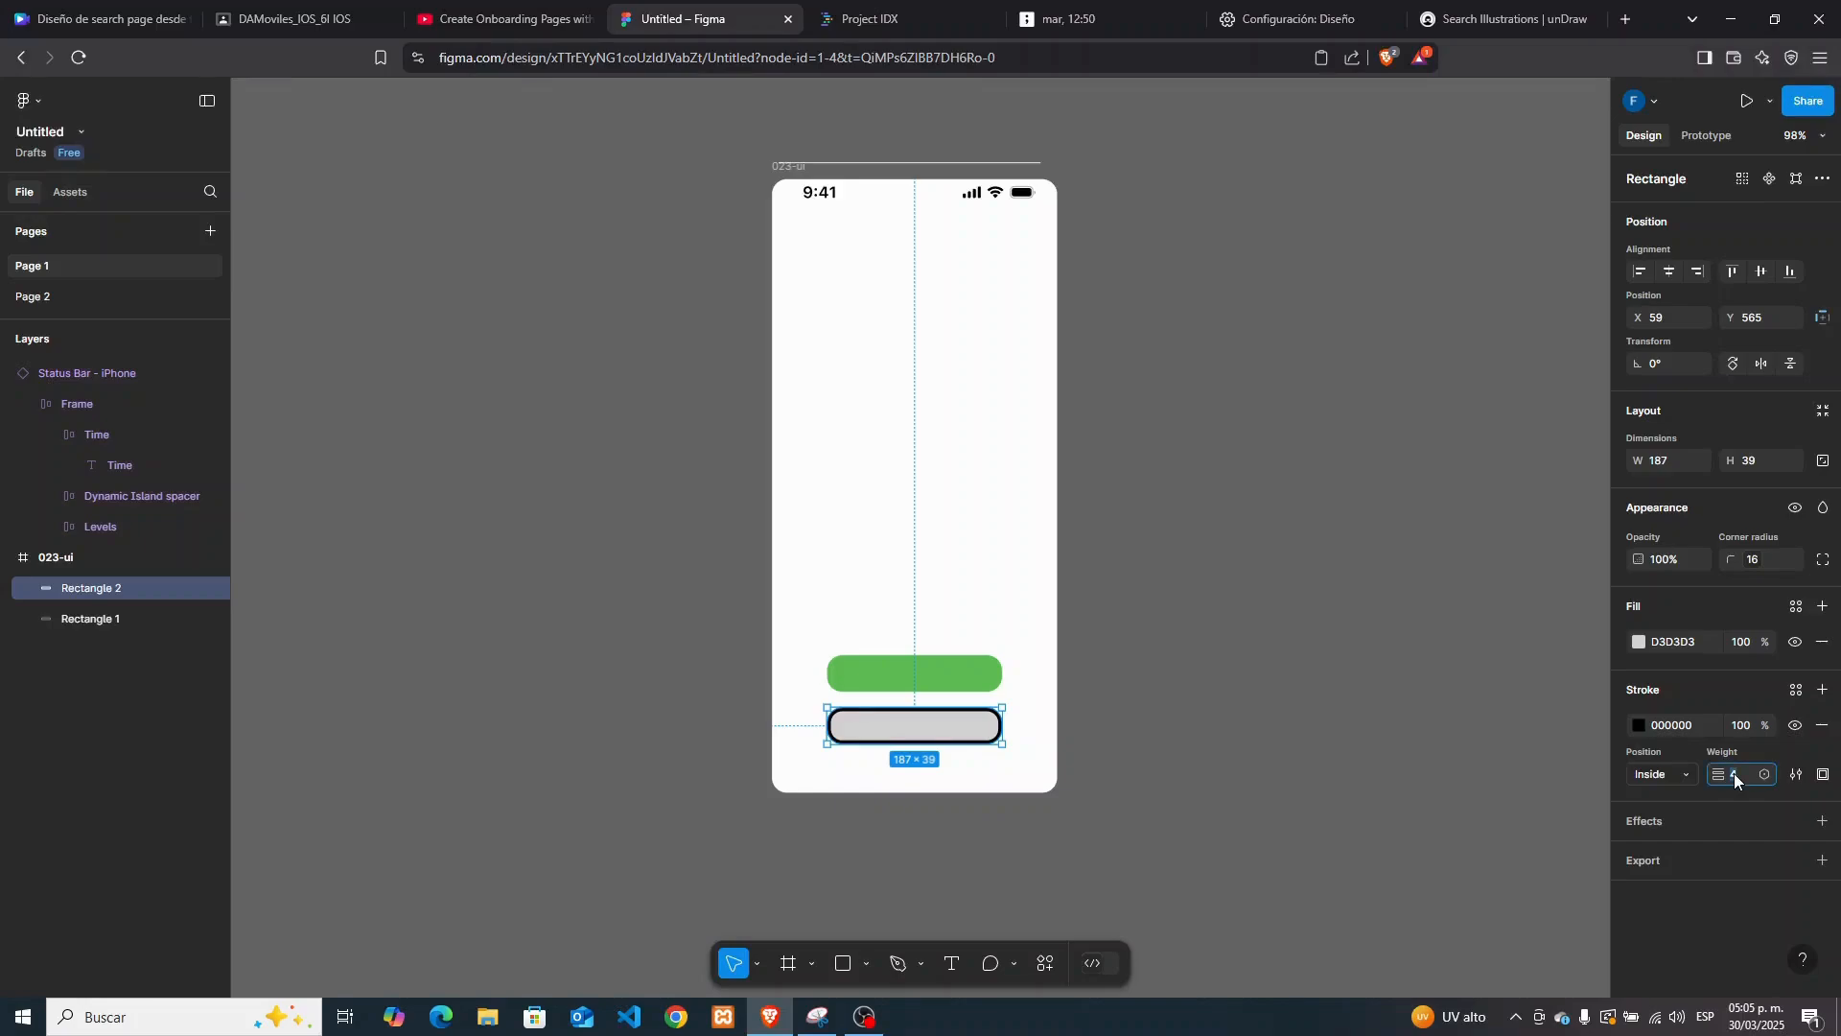
{"action": "type", "text": "3"}
{"action": "key", "text": "Return"}
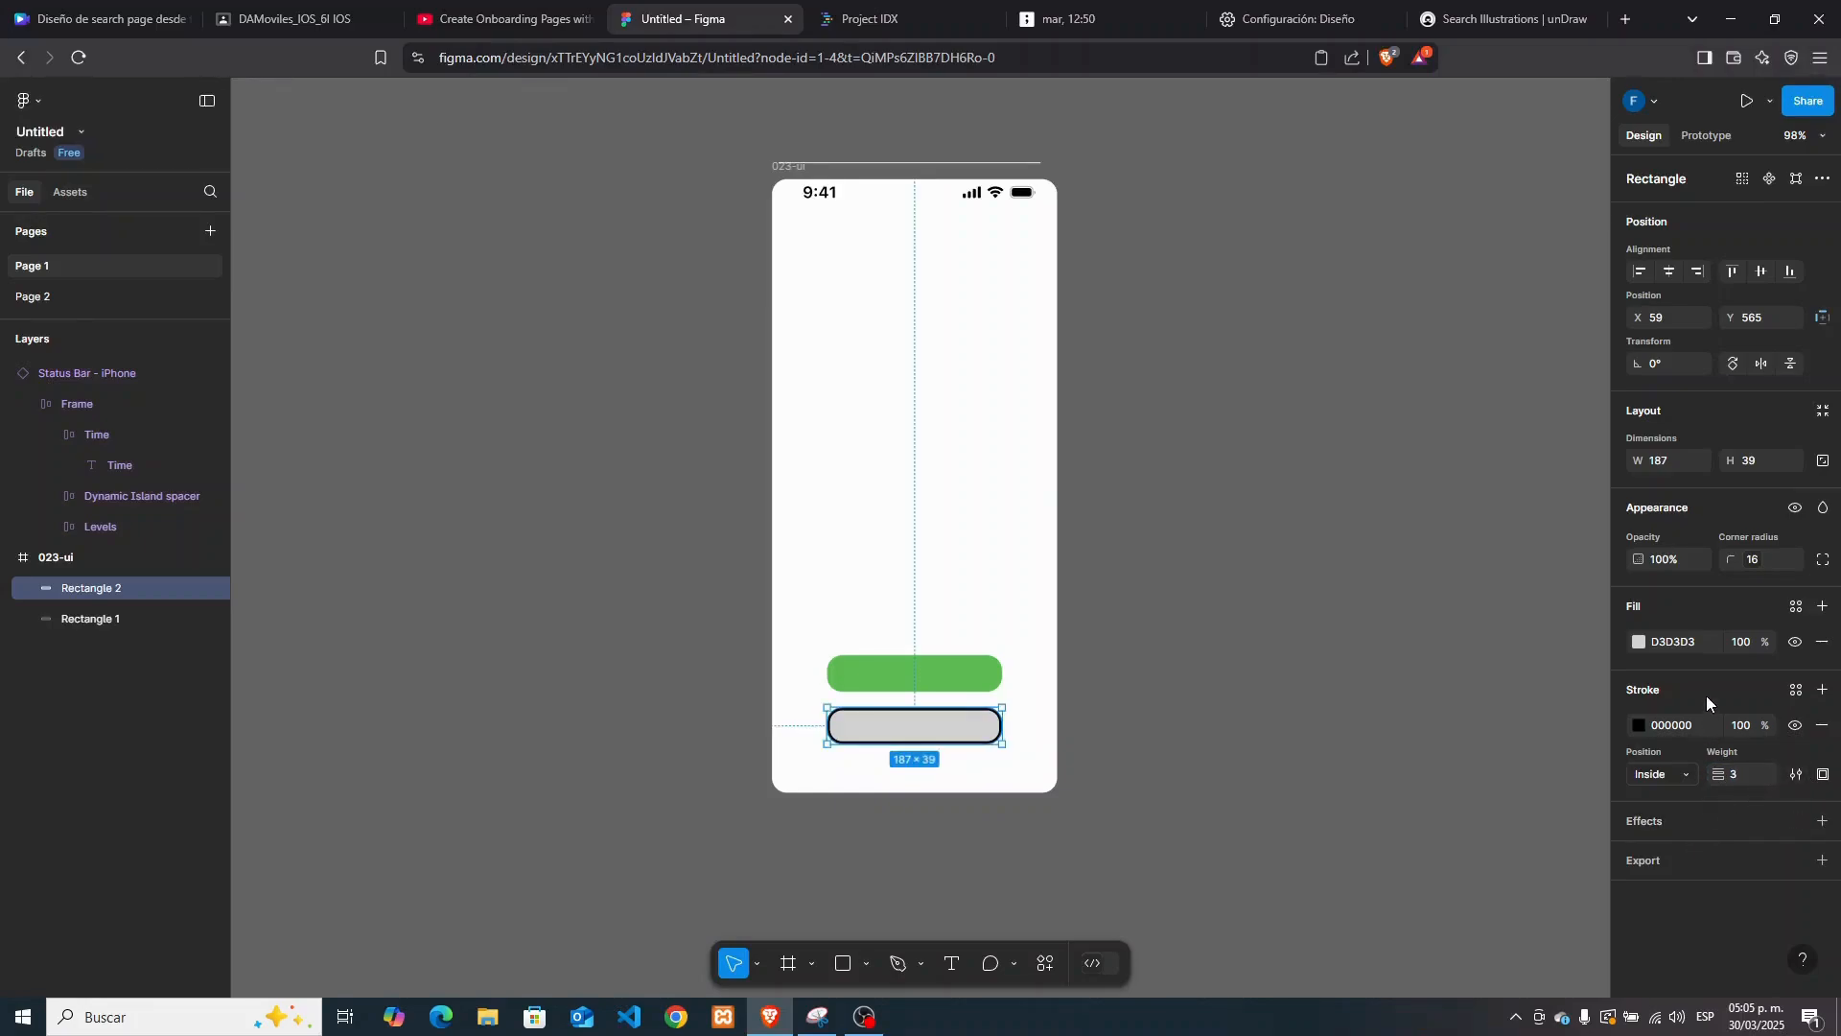
Change the lower rectangle's fill to white FFFFFF
{"action": "left_click", "coordinate": [1638, 640]}
{"action": "left_click", "coordinate": [1395, 630]}
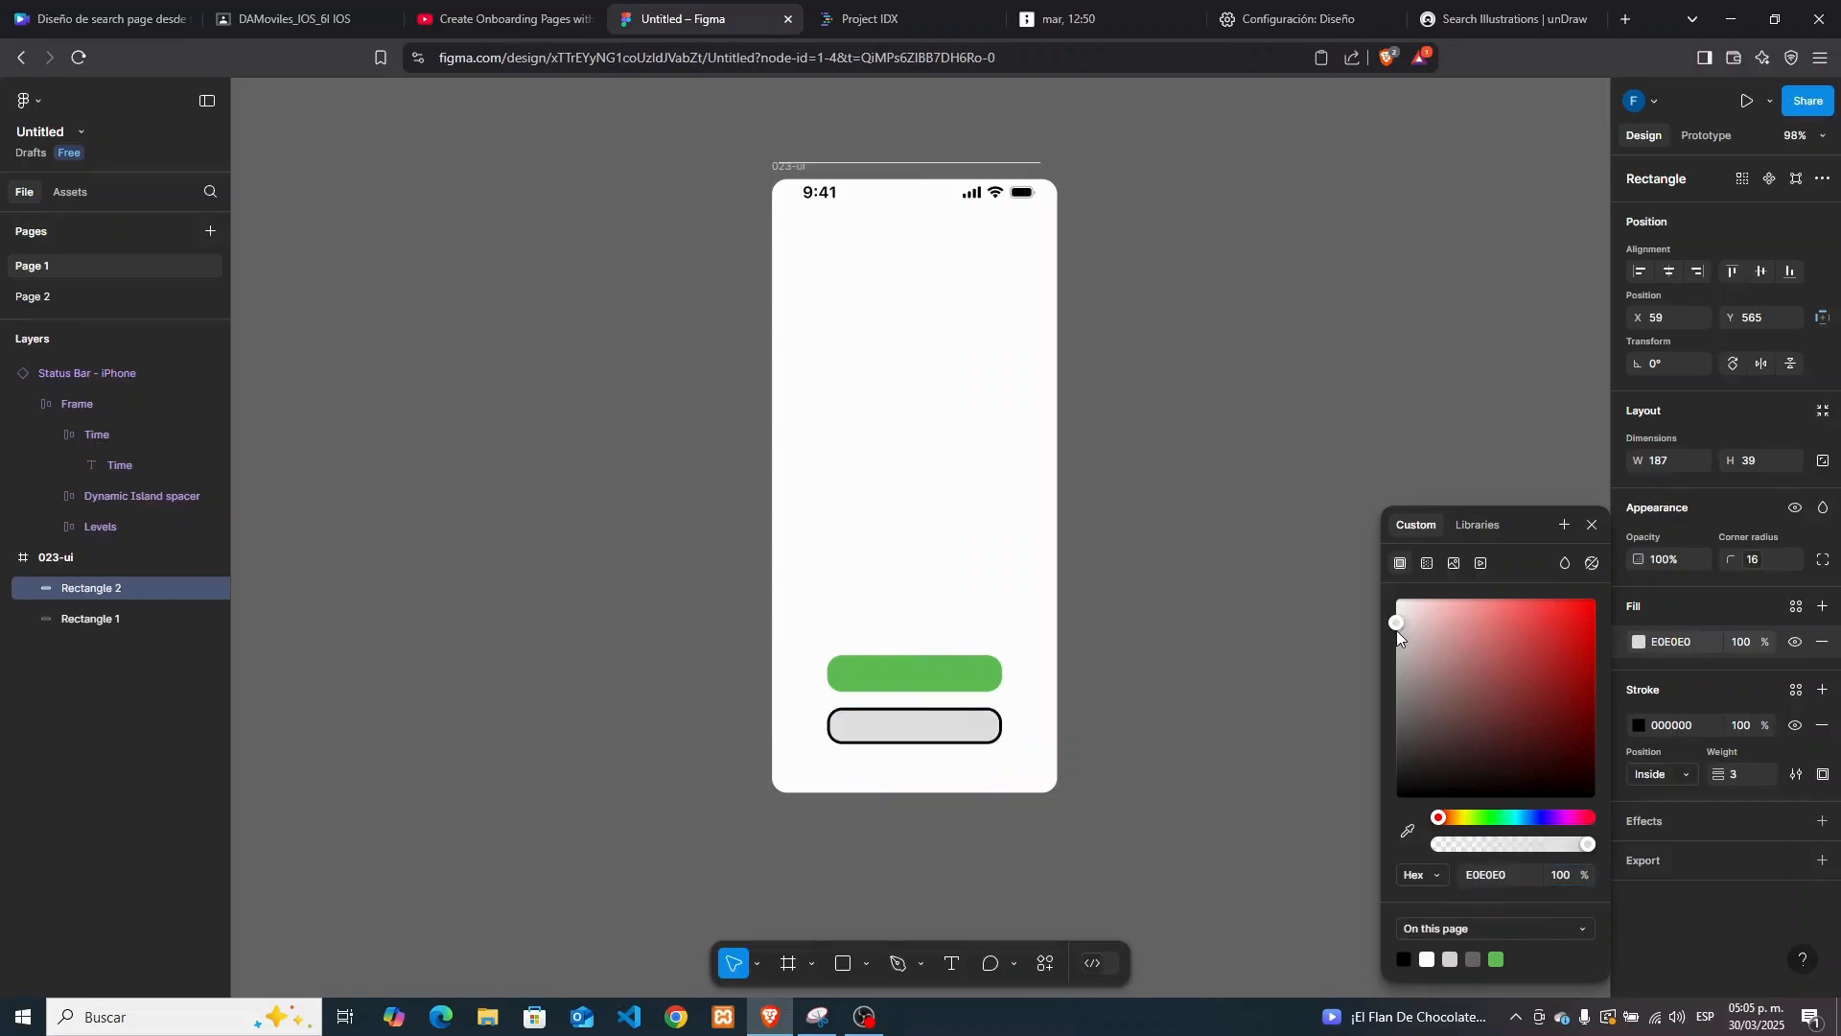
{"action": "left_click", "coordinate": [1670, 918]}
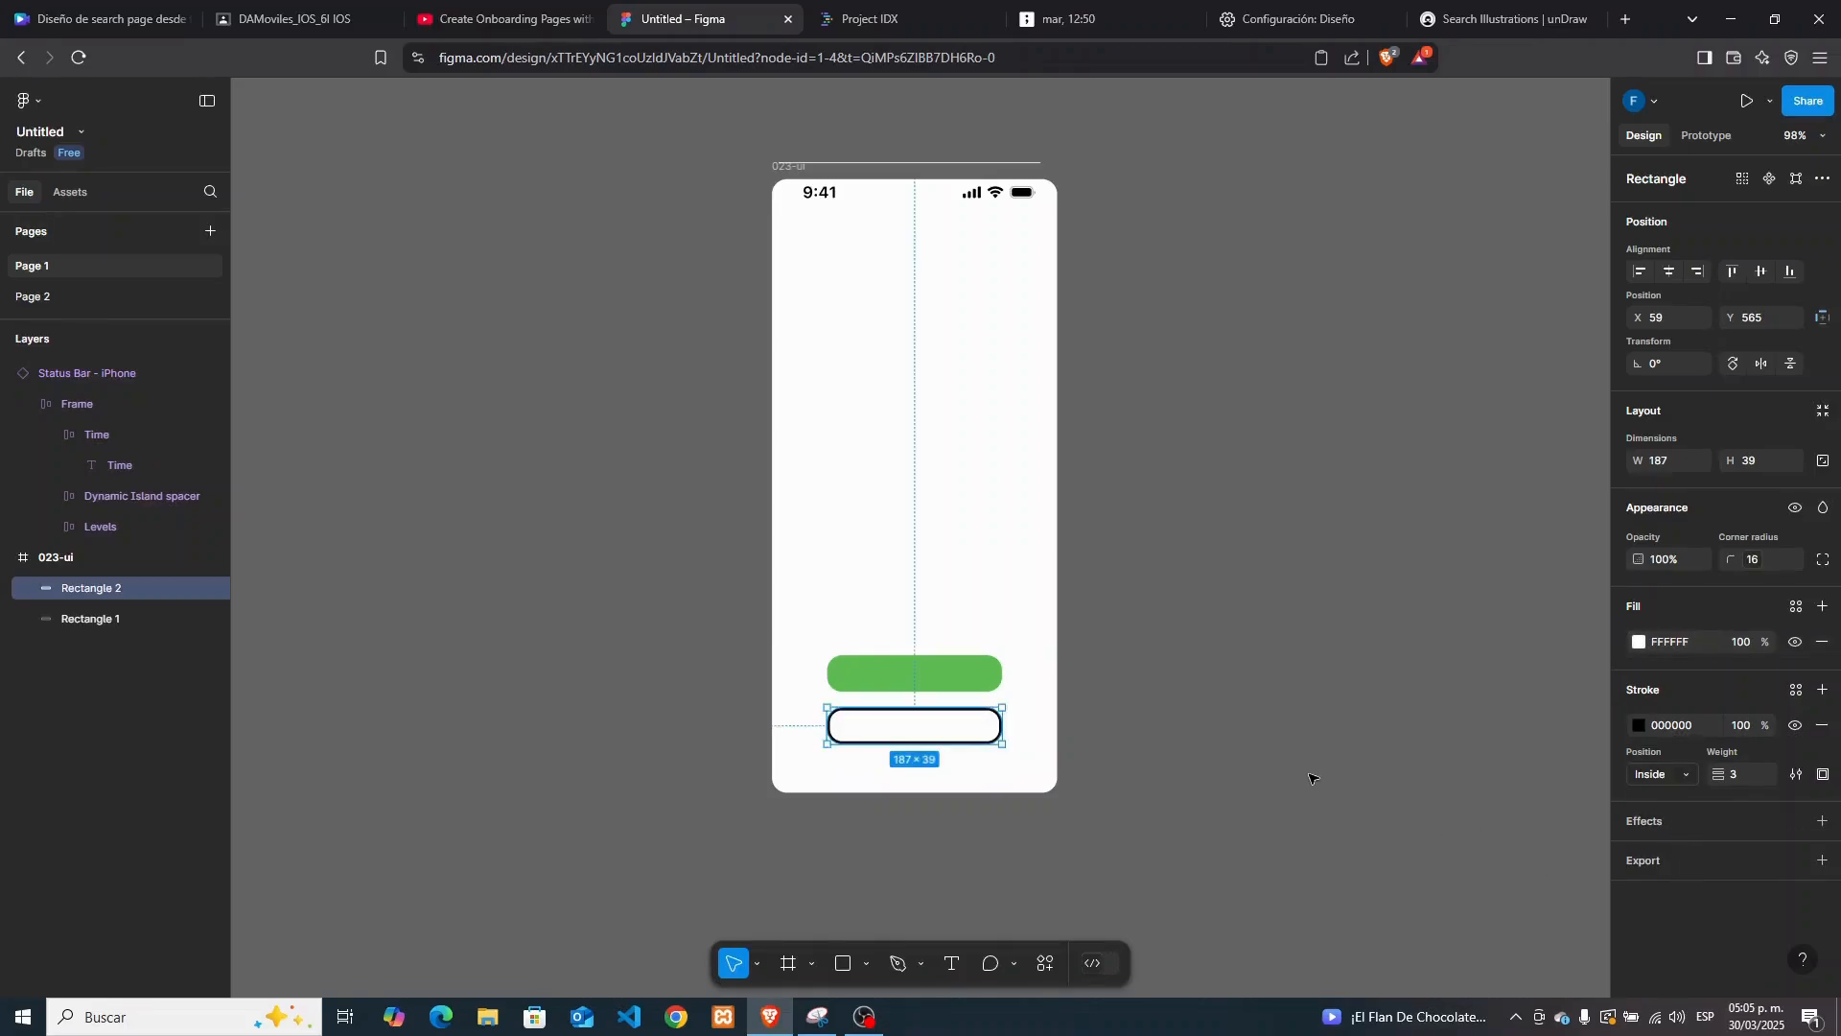
Add the text label "Next" on the green rectangle
{"action": "left_click", "coordinate": [951, 963]}
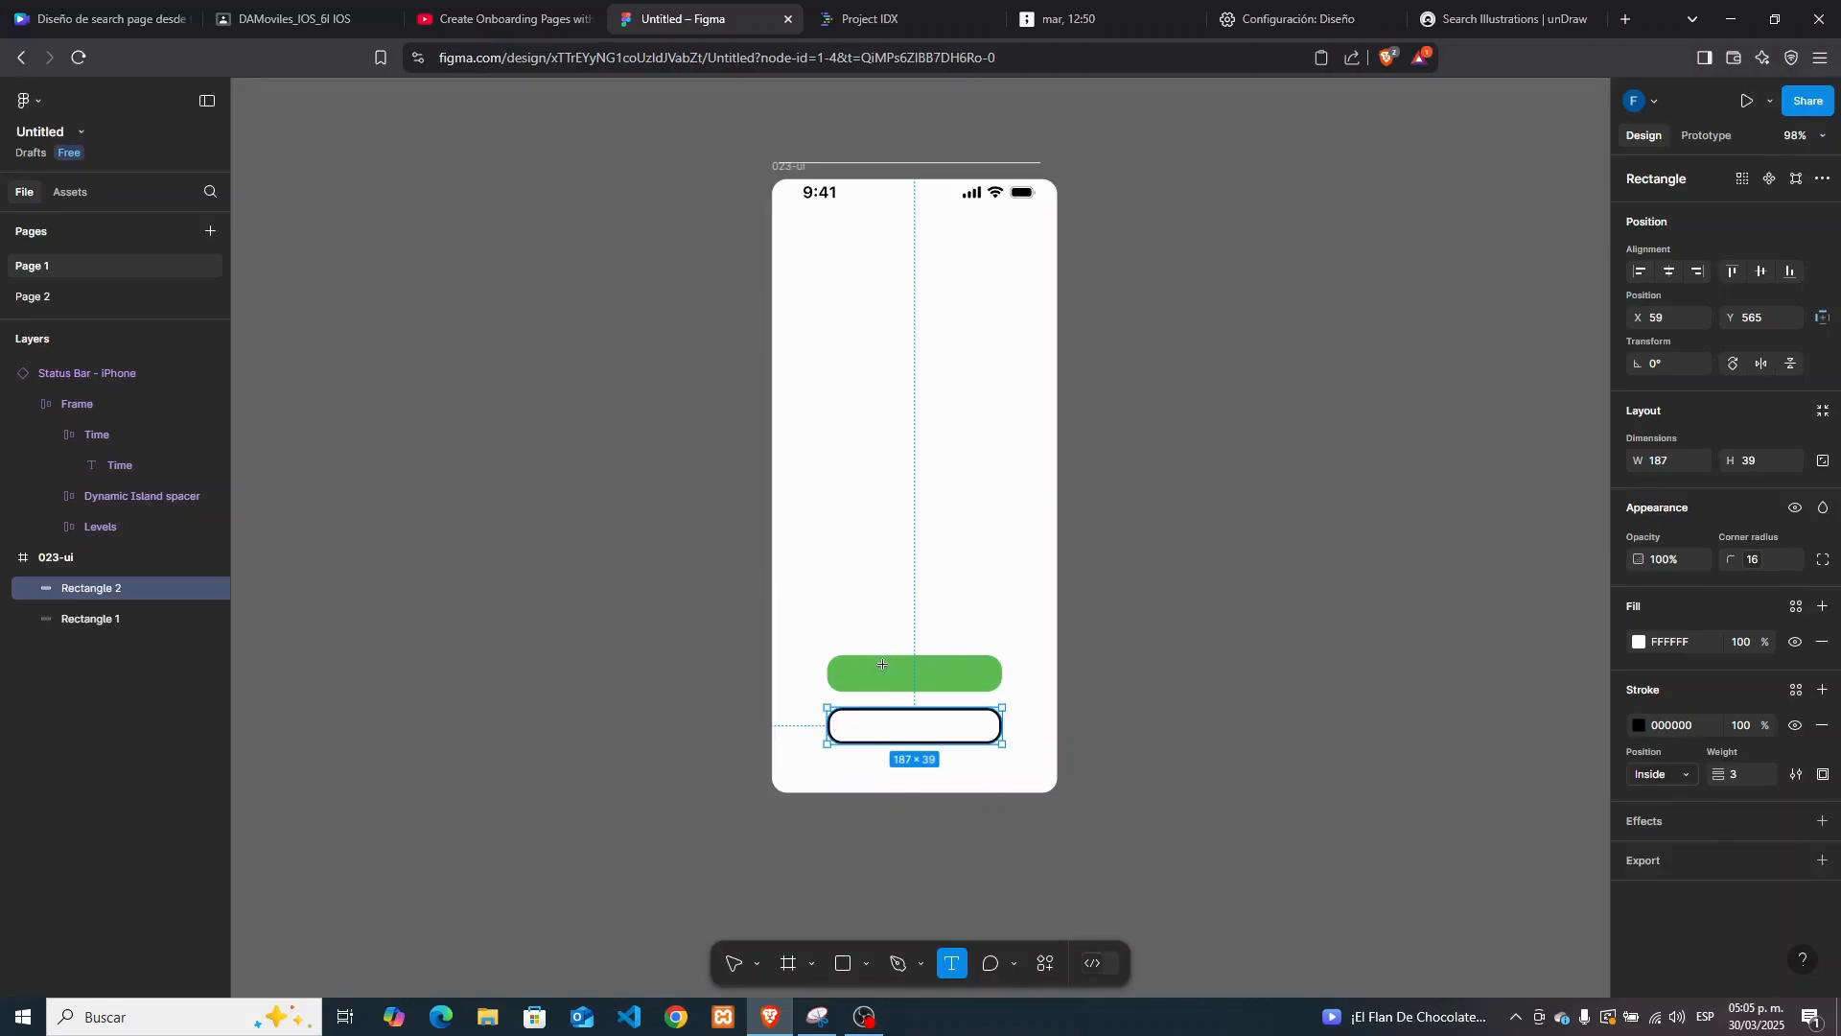
{"action": "left_click", "coordinate": [882, 663]}
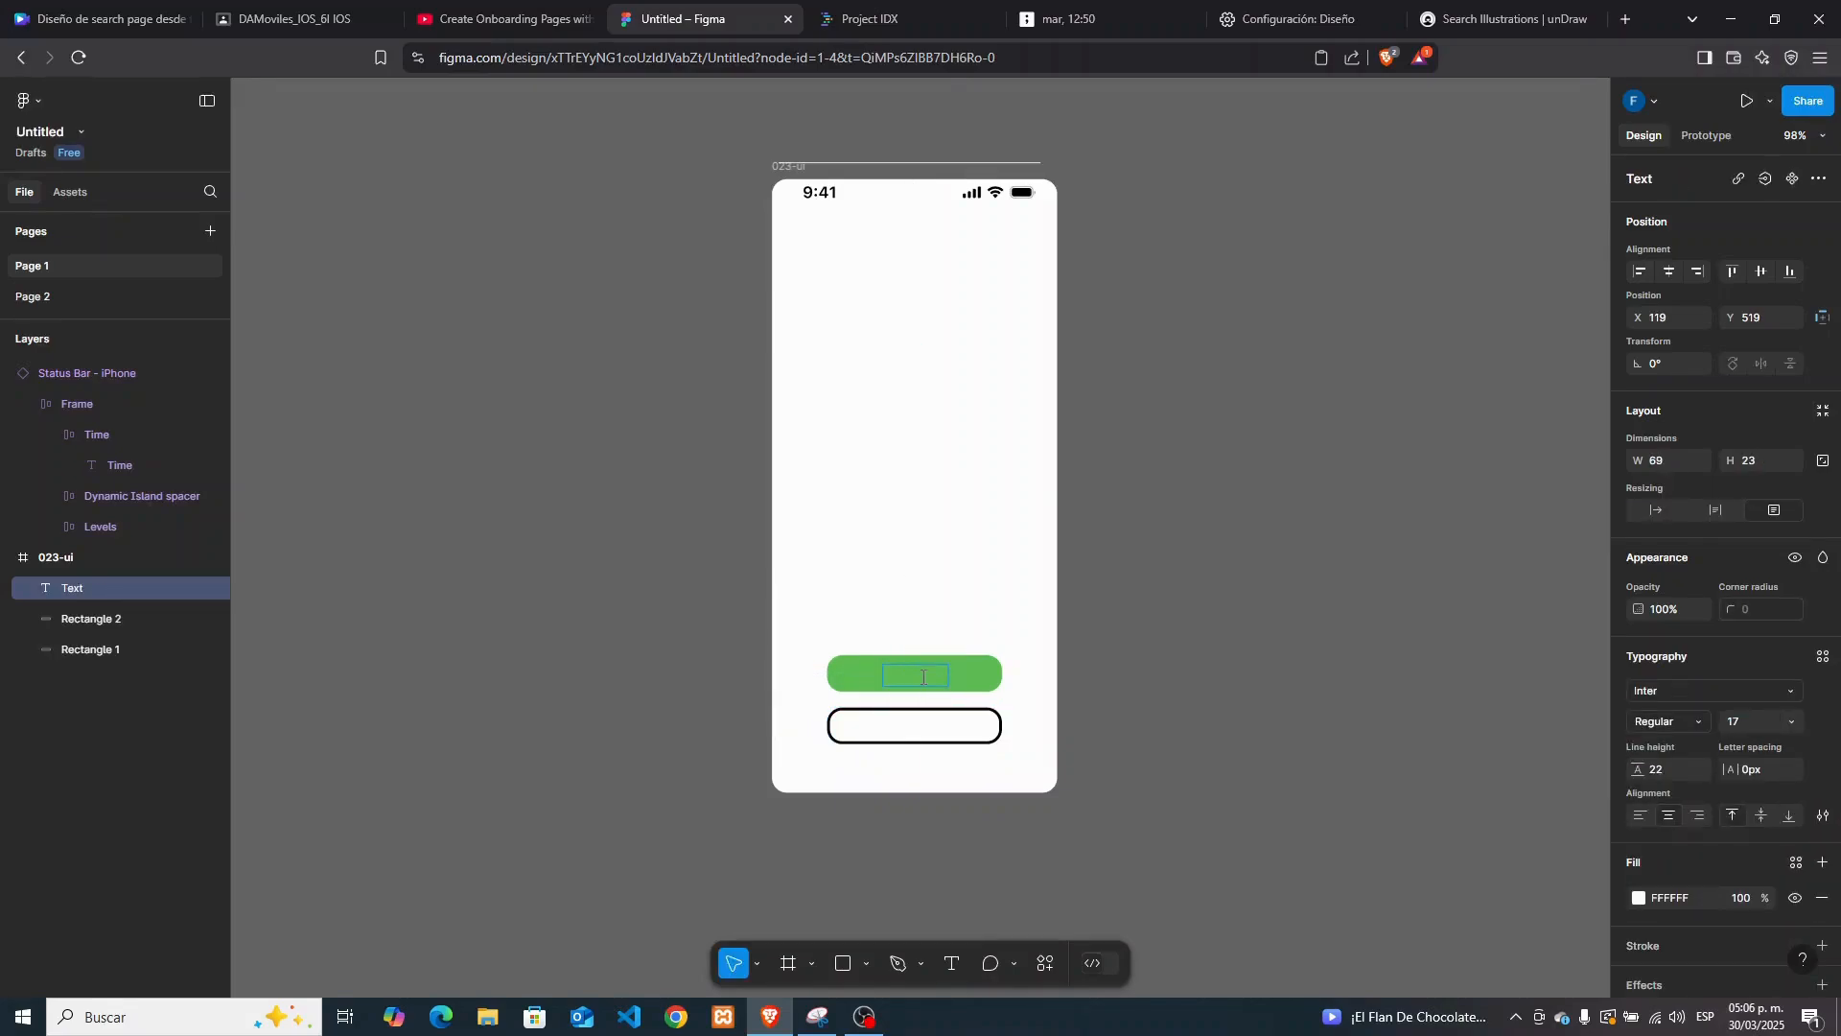
{"action": "type", "text": "Next"}
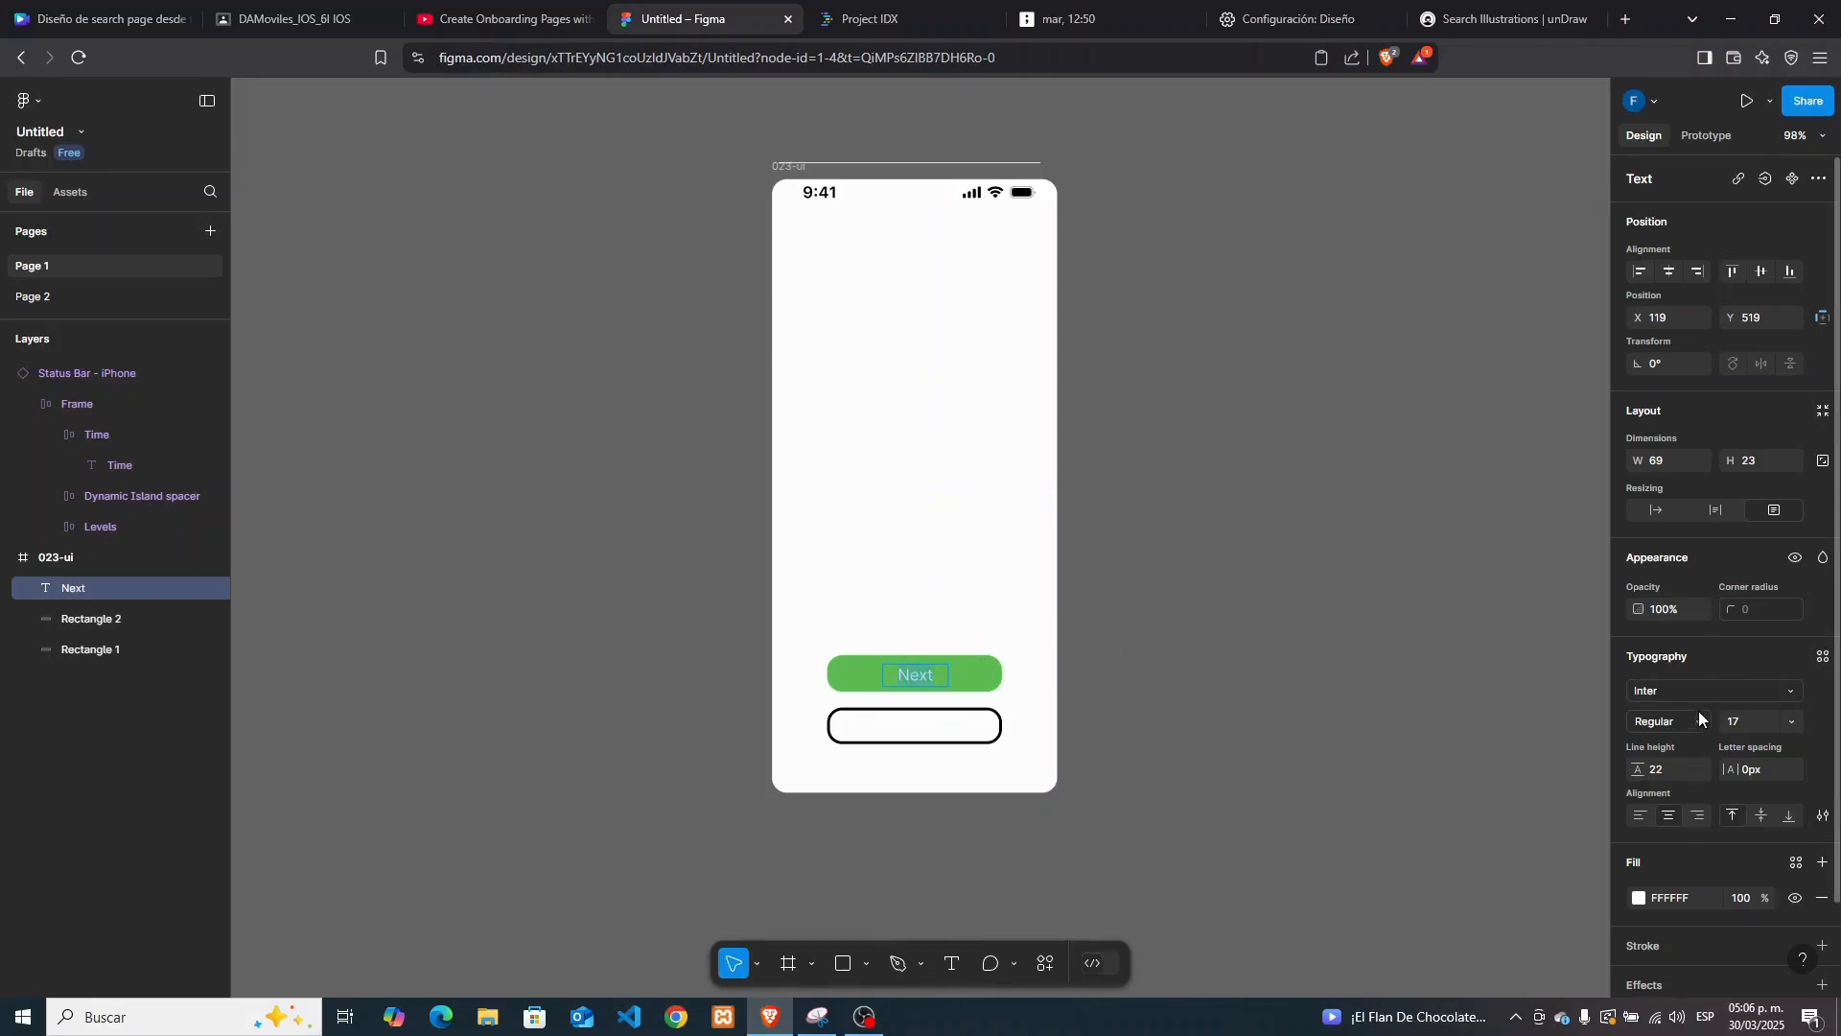
Set the font of the "Next" label to Kokoro
{"action": "left_click", "coordinate": [1791, 691]}
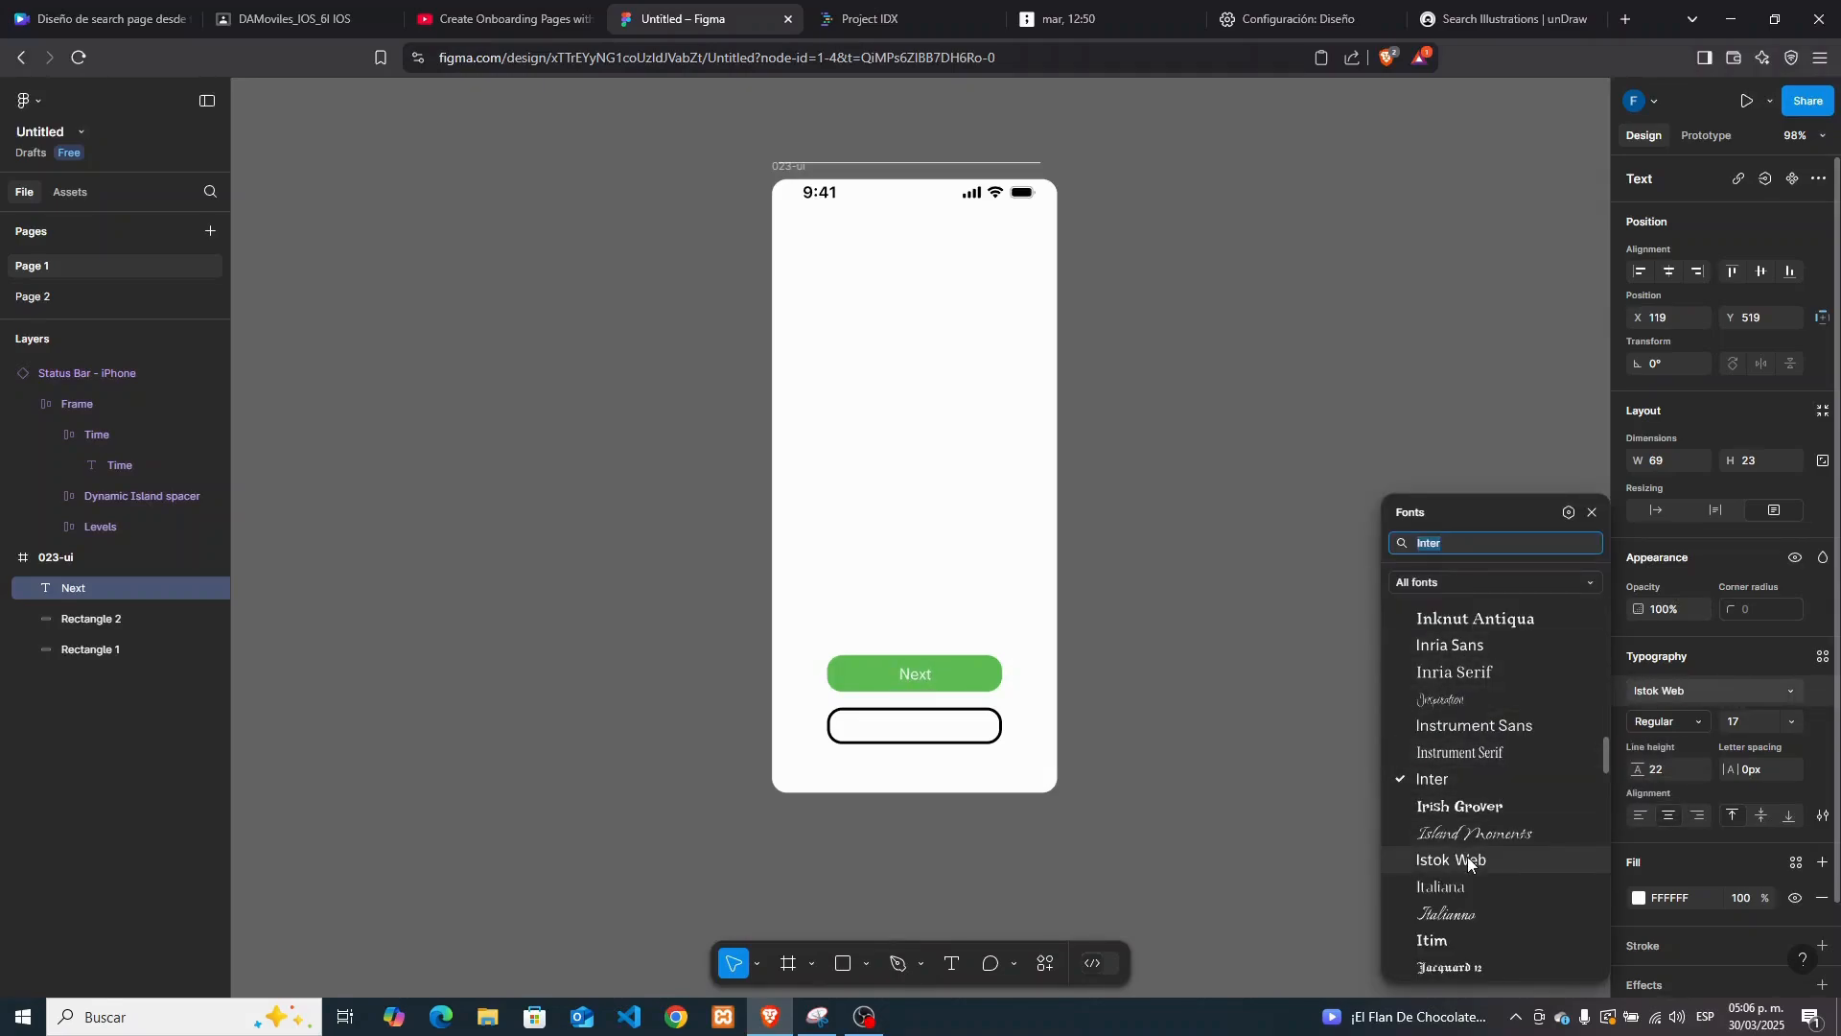
{"action": "left_click_drag", "start_coordinate": [1605, 759], "coordinate": [1603, 775]}
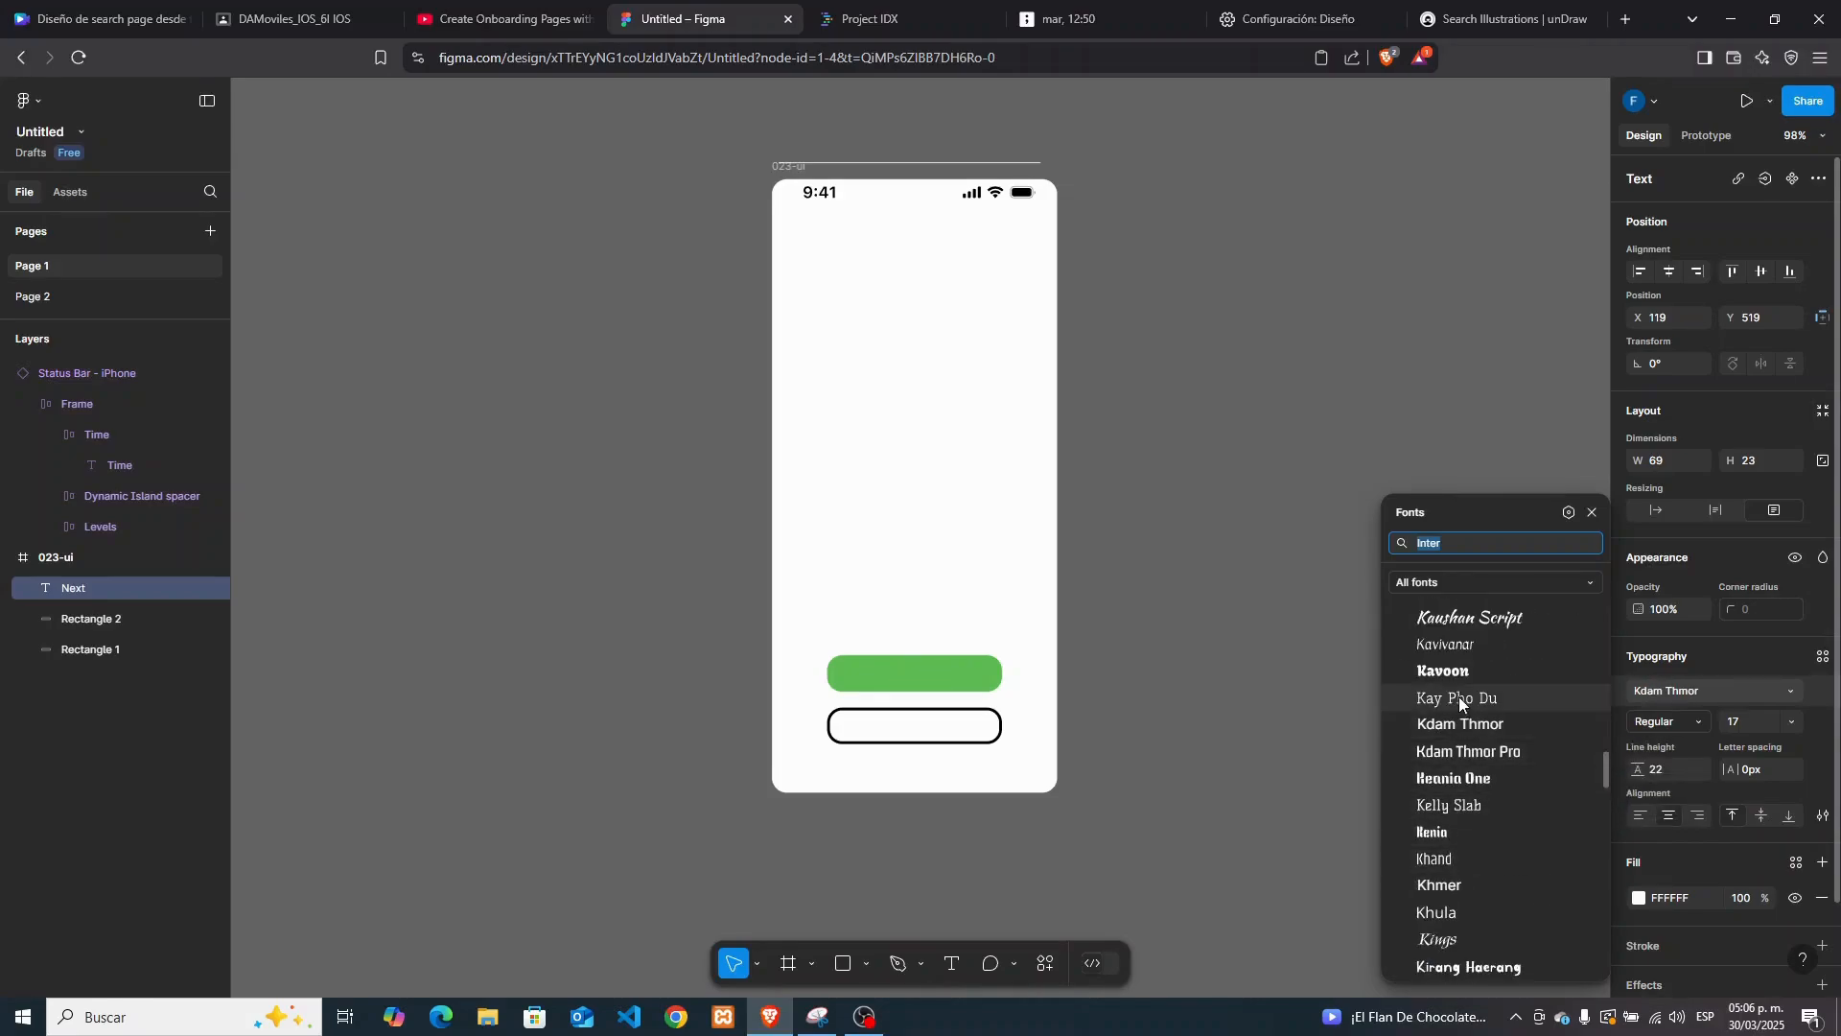
{"action": "scroll", "coordinate": [1603, 773], "scroll_direction": "down", "scroll_amount": 5}
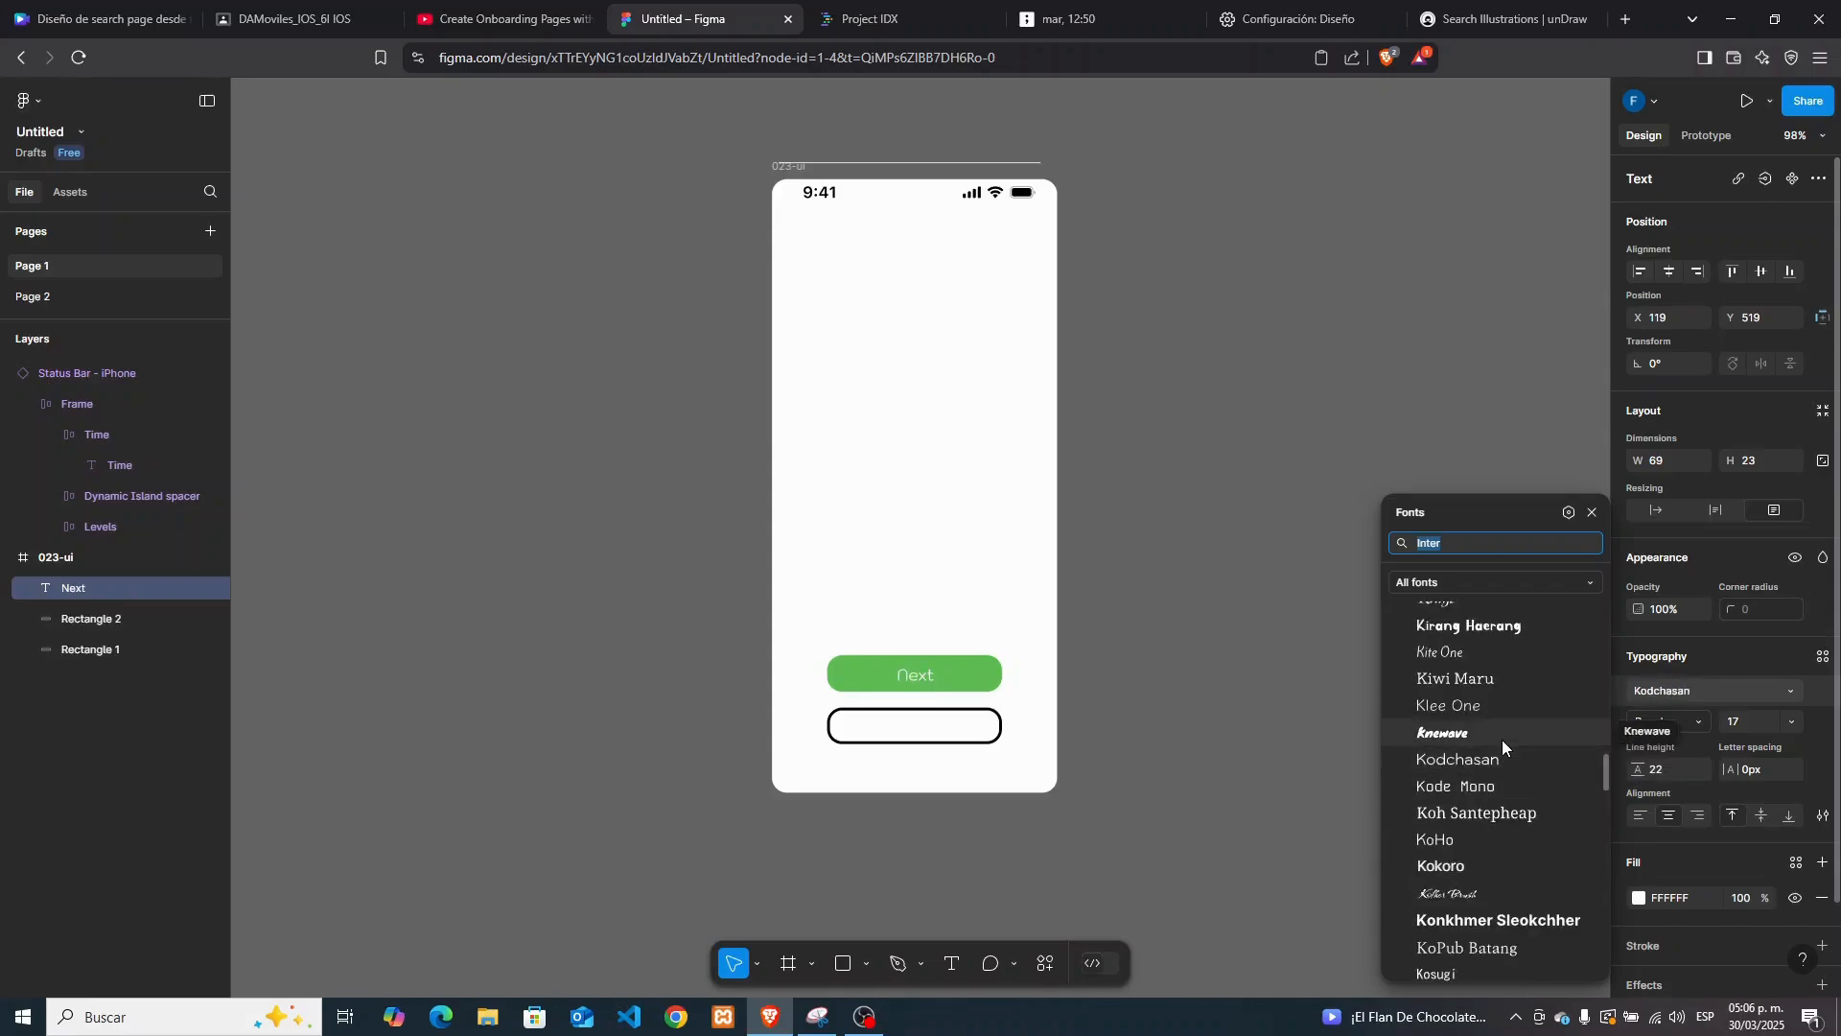
{"action": "left_click", "coordinate": [1466, 866]}
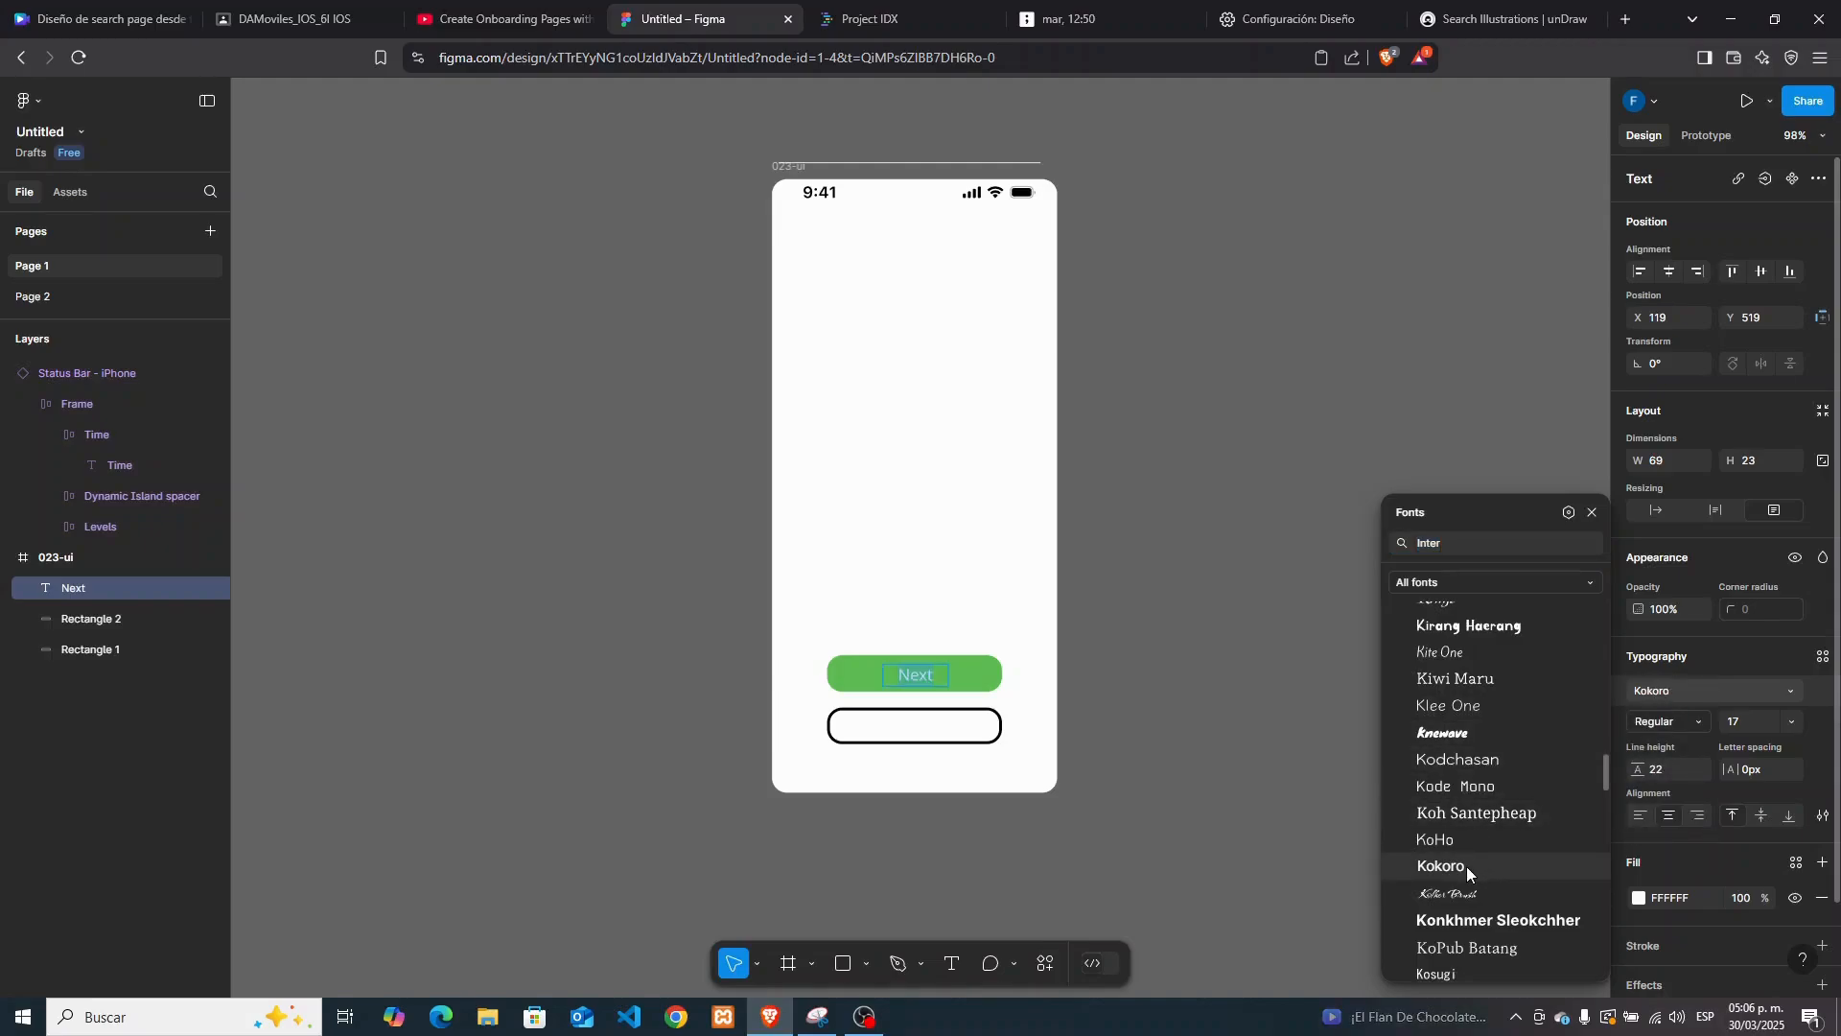
Copy the "Next" label and position the pasted copy in the middle of the outlined white rectangle
{"action": "right_click", "coordinate": [943, 680]}
{"action": "left_click", "coordinate": [1010, 370]}
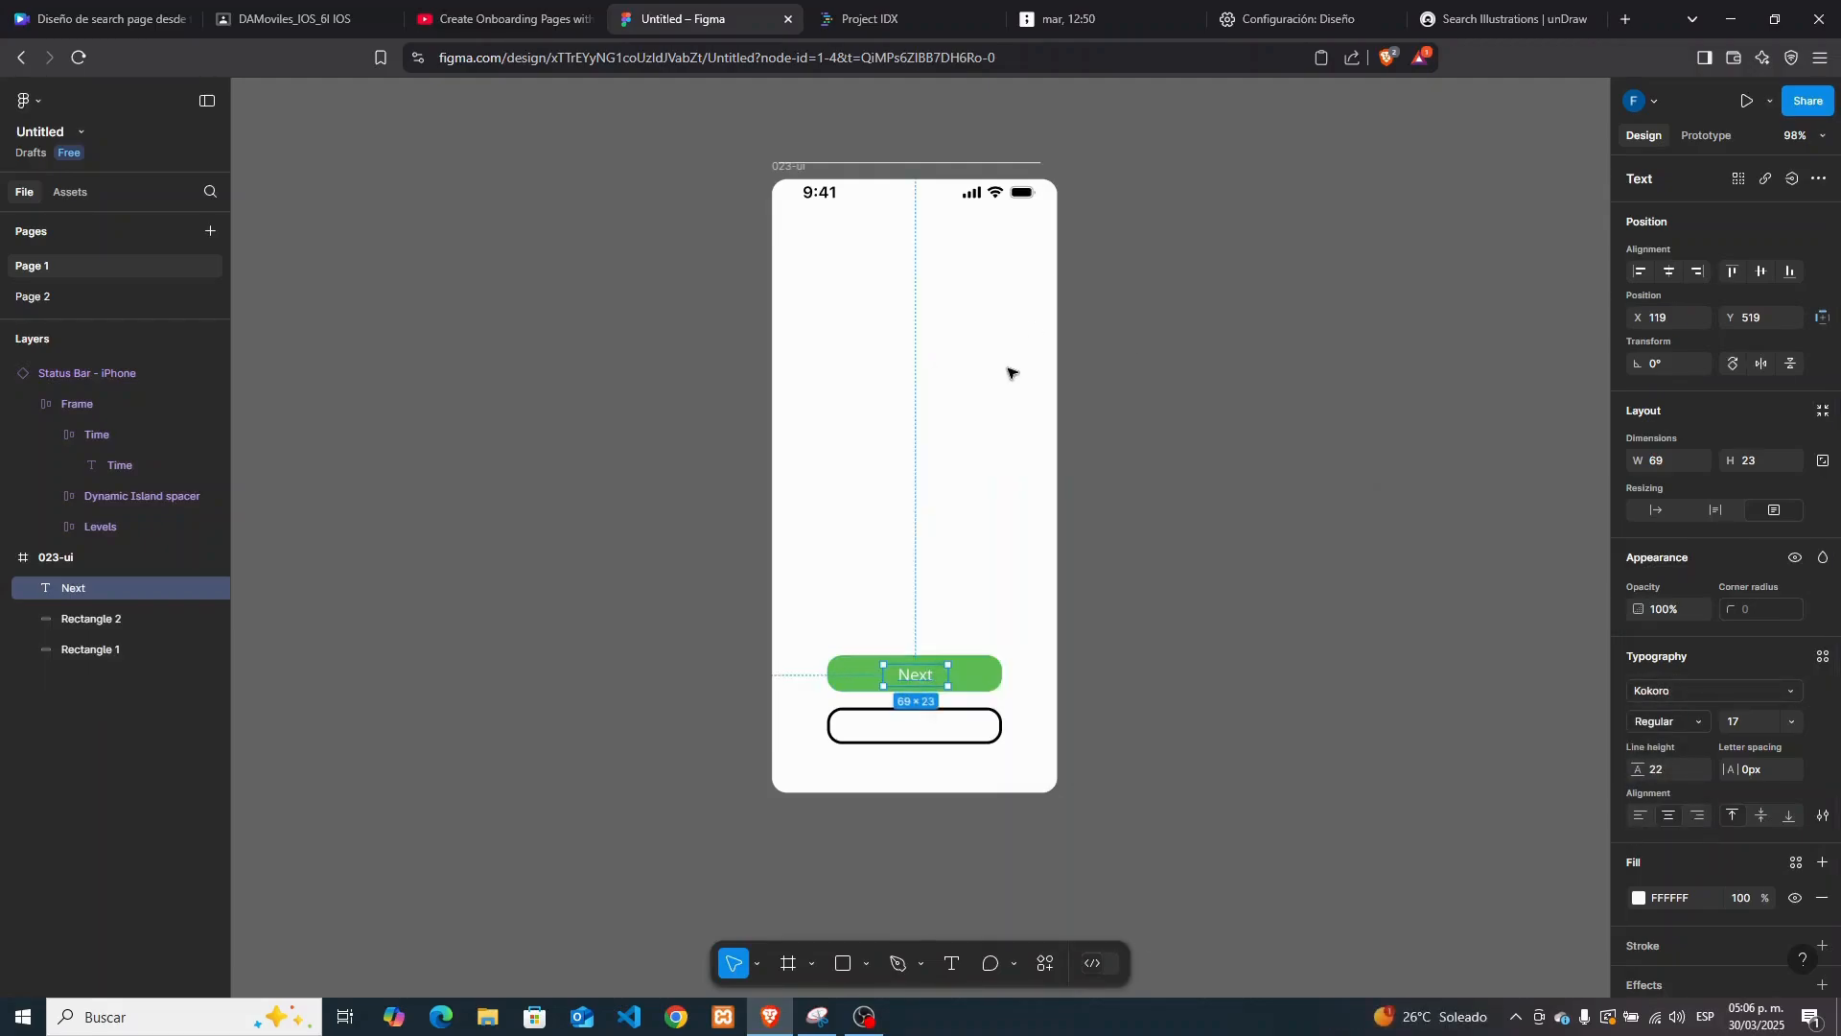
{"action": "right_click", "coordinate": [916, 726]}
{"action": "left_click", "coordinate": [976, 393]}
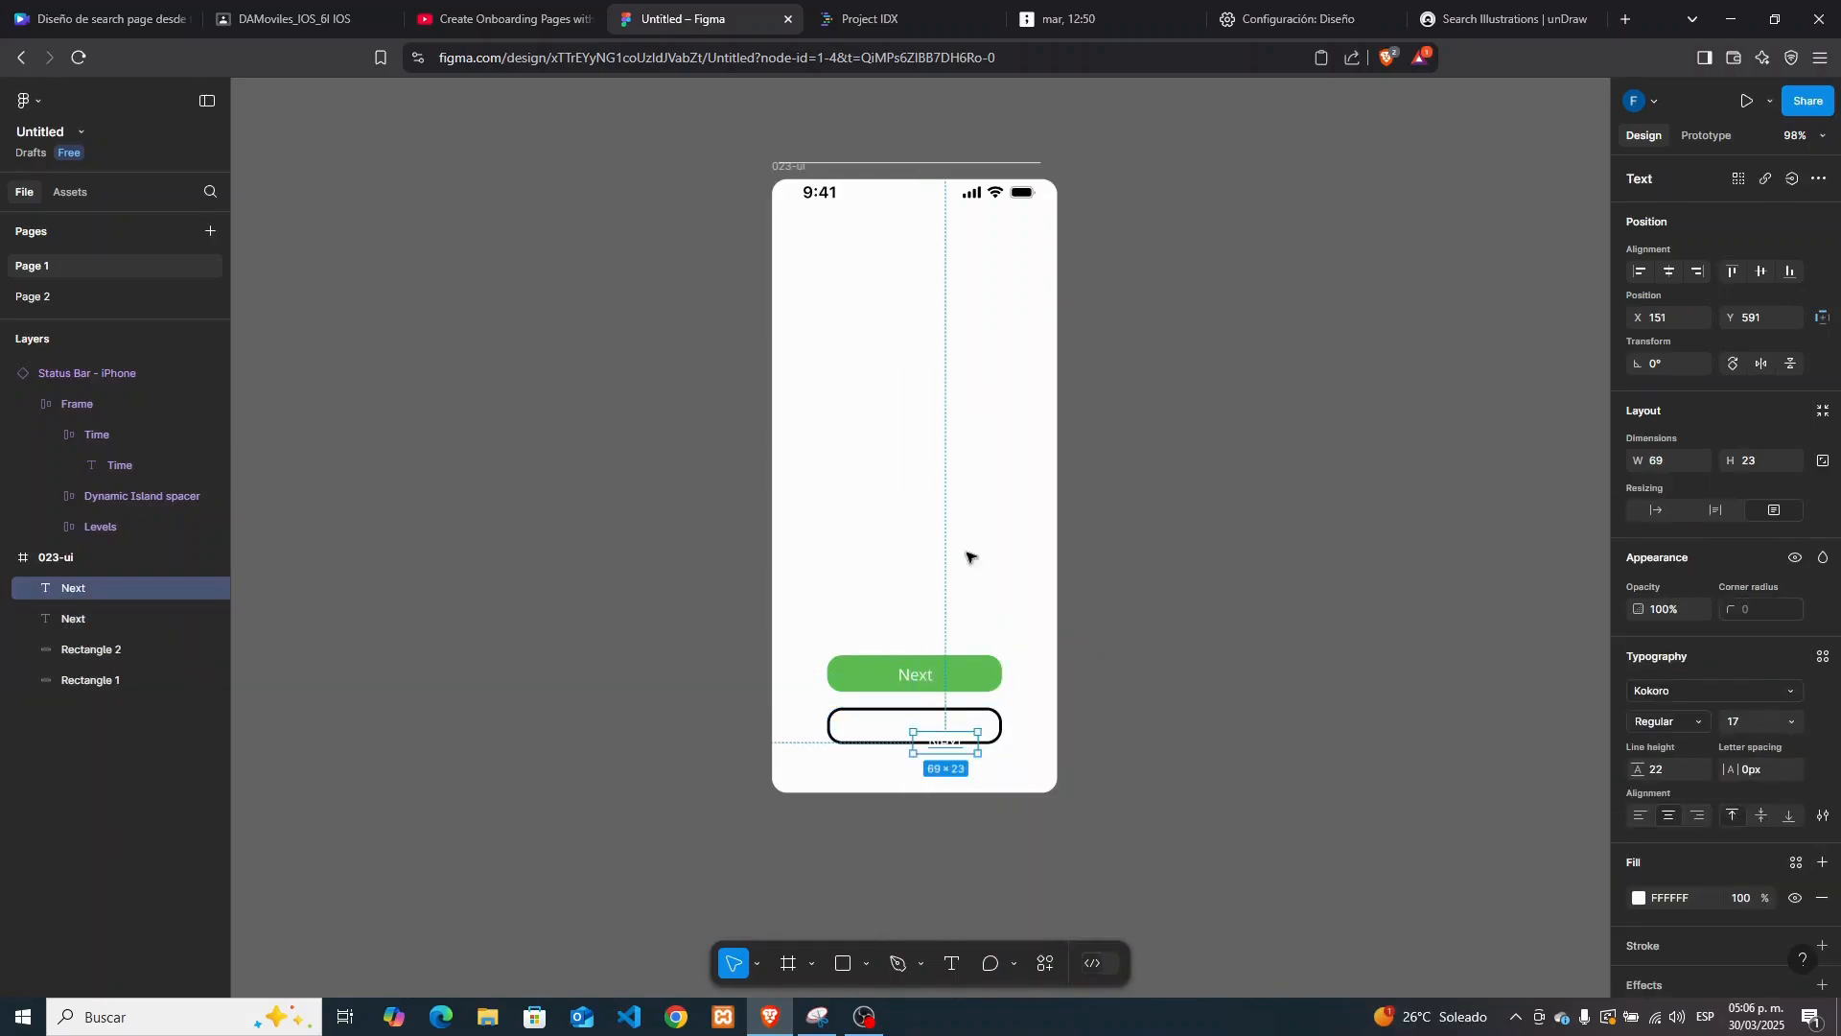
{"action": "left_click_drag", "start_coordinate": [947, 730], "coordinate": [914, 730]}
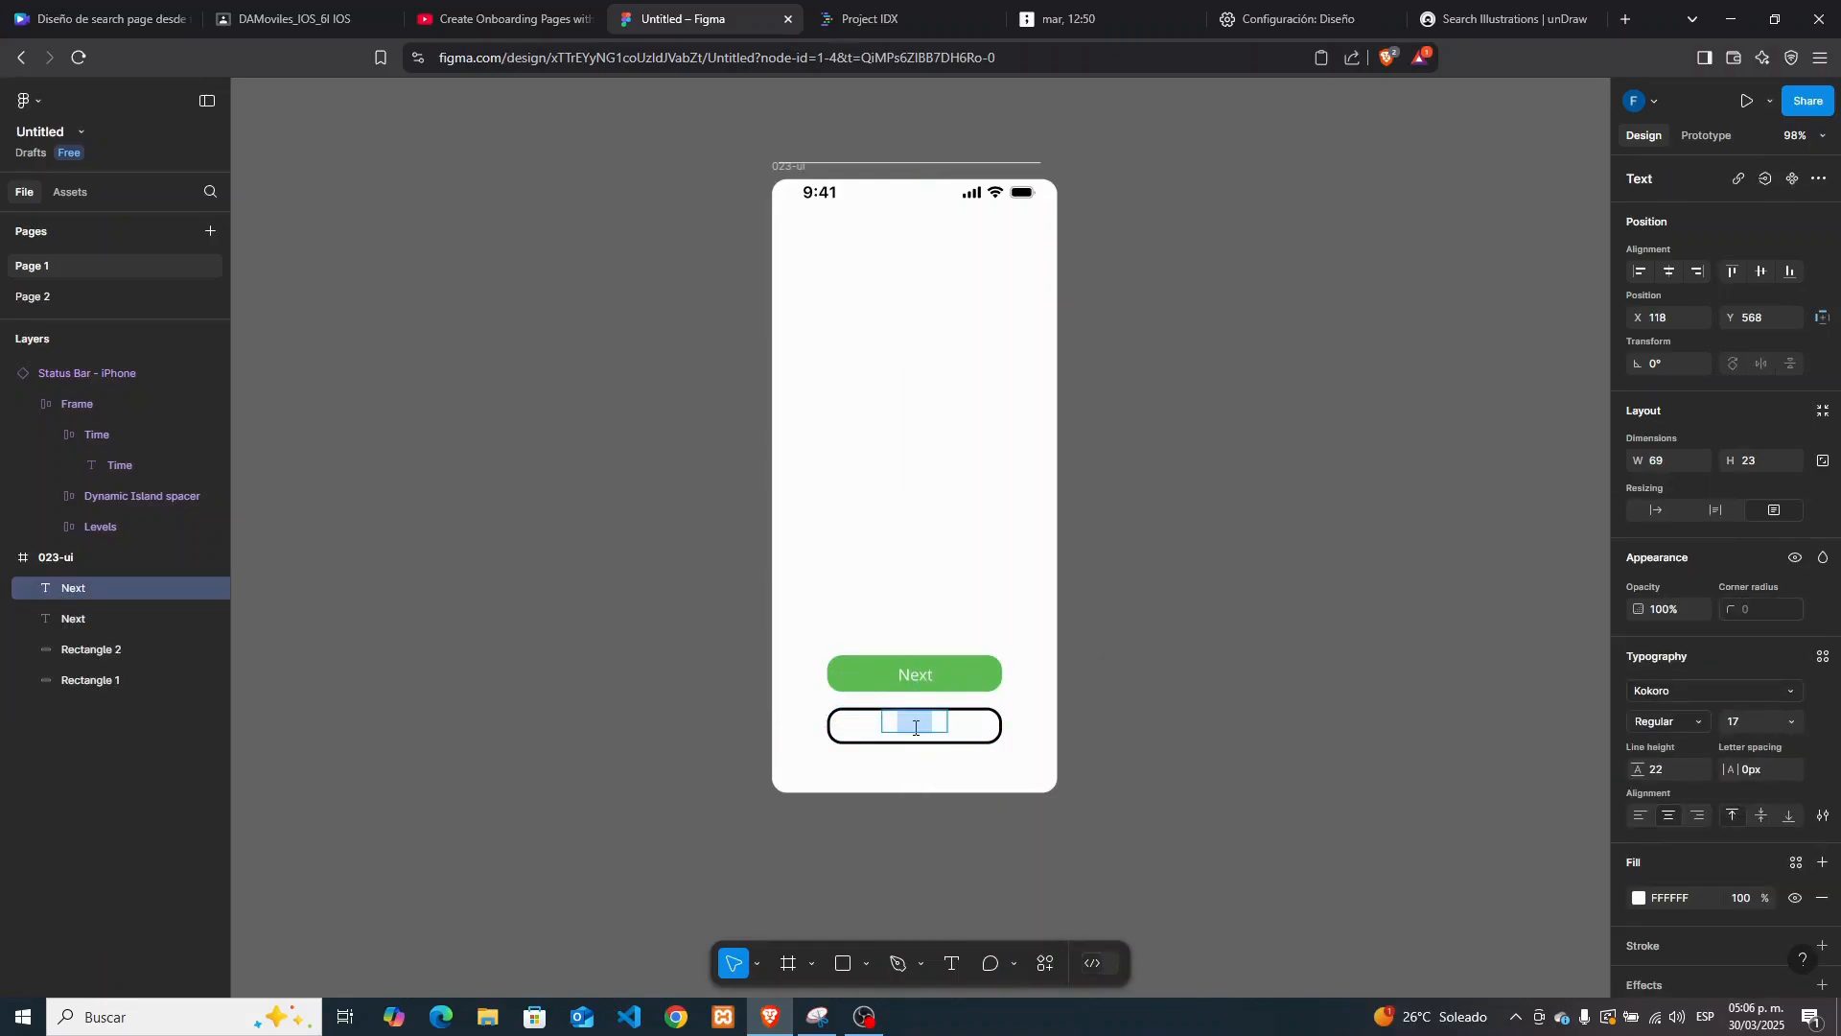
Change the copied label's text color to black 000000
{"action": "left_click", "coordinate": [1638, 898]}
{"action": "left_click", "coordinate": [1465, 767]}
{"action": "left_click_drag", "start_coordinate": [1465, 778], "coordinate": [1451, 830]}
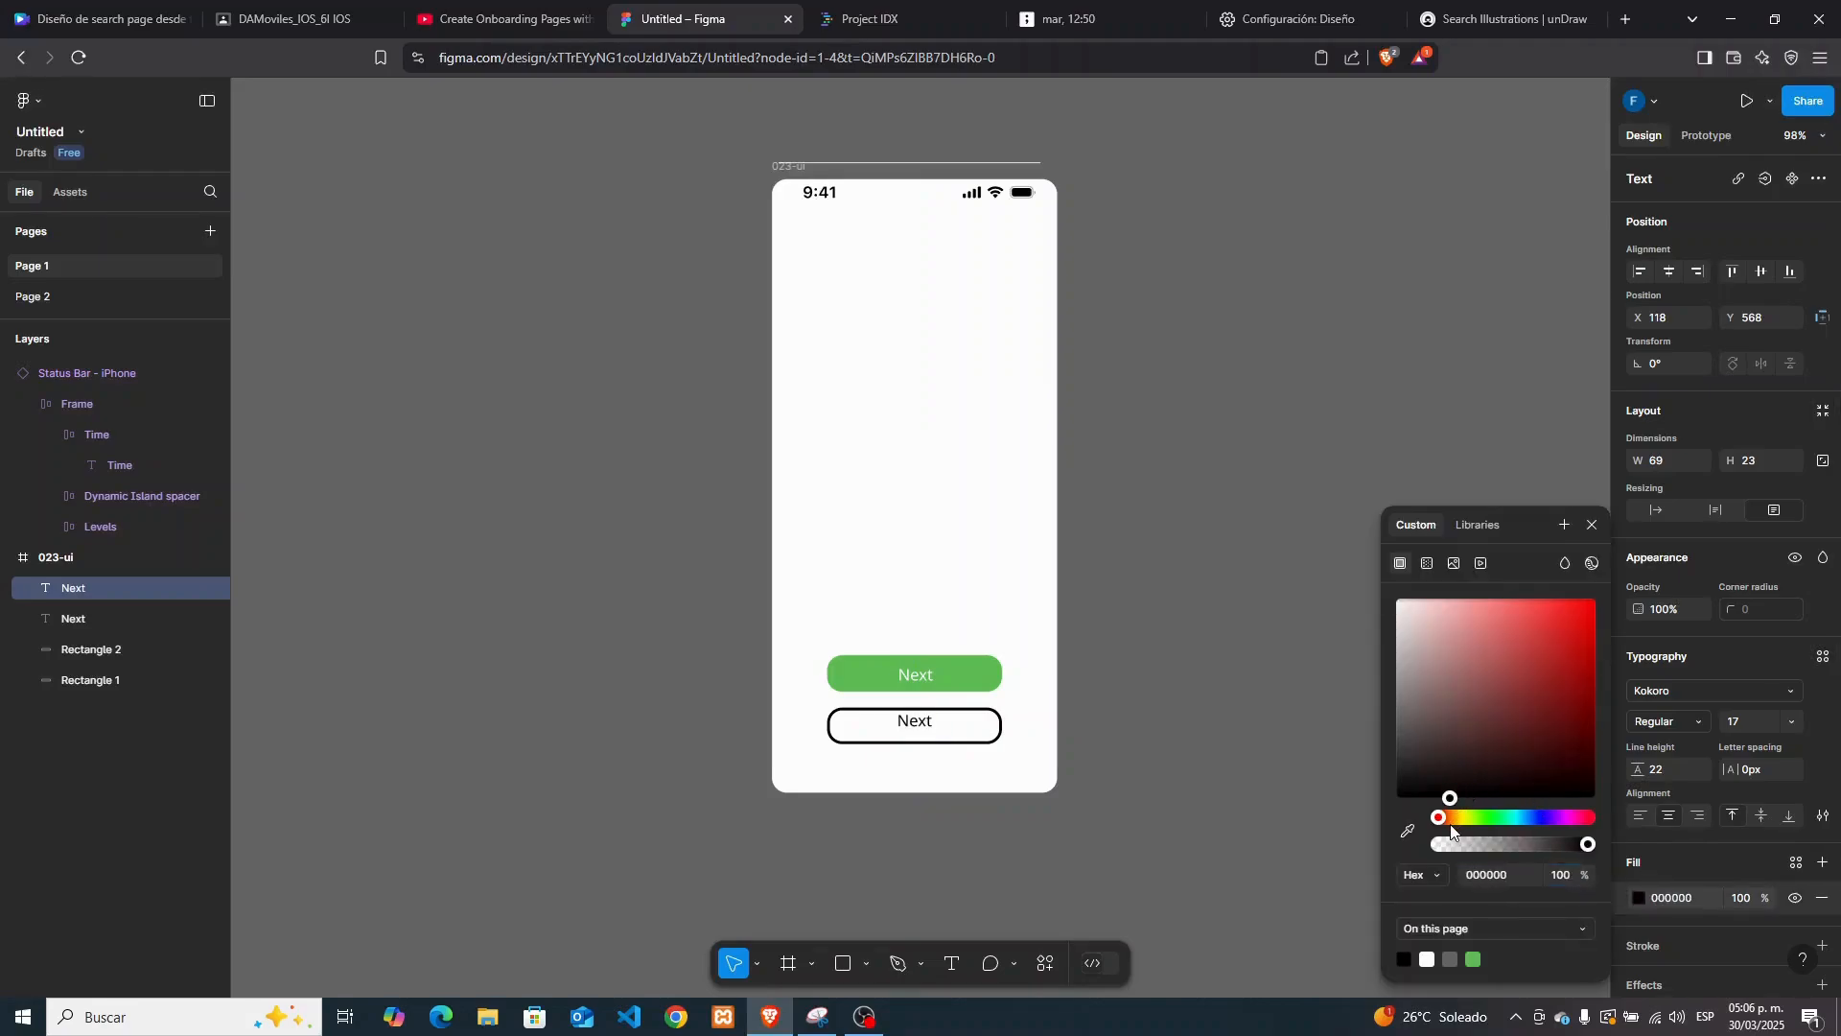
{"action": "left_click", "coordinate": [1592, 524]}
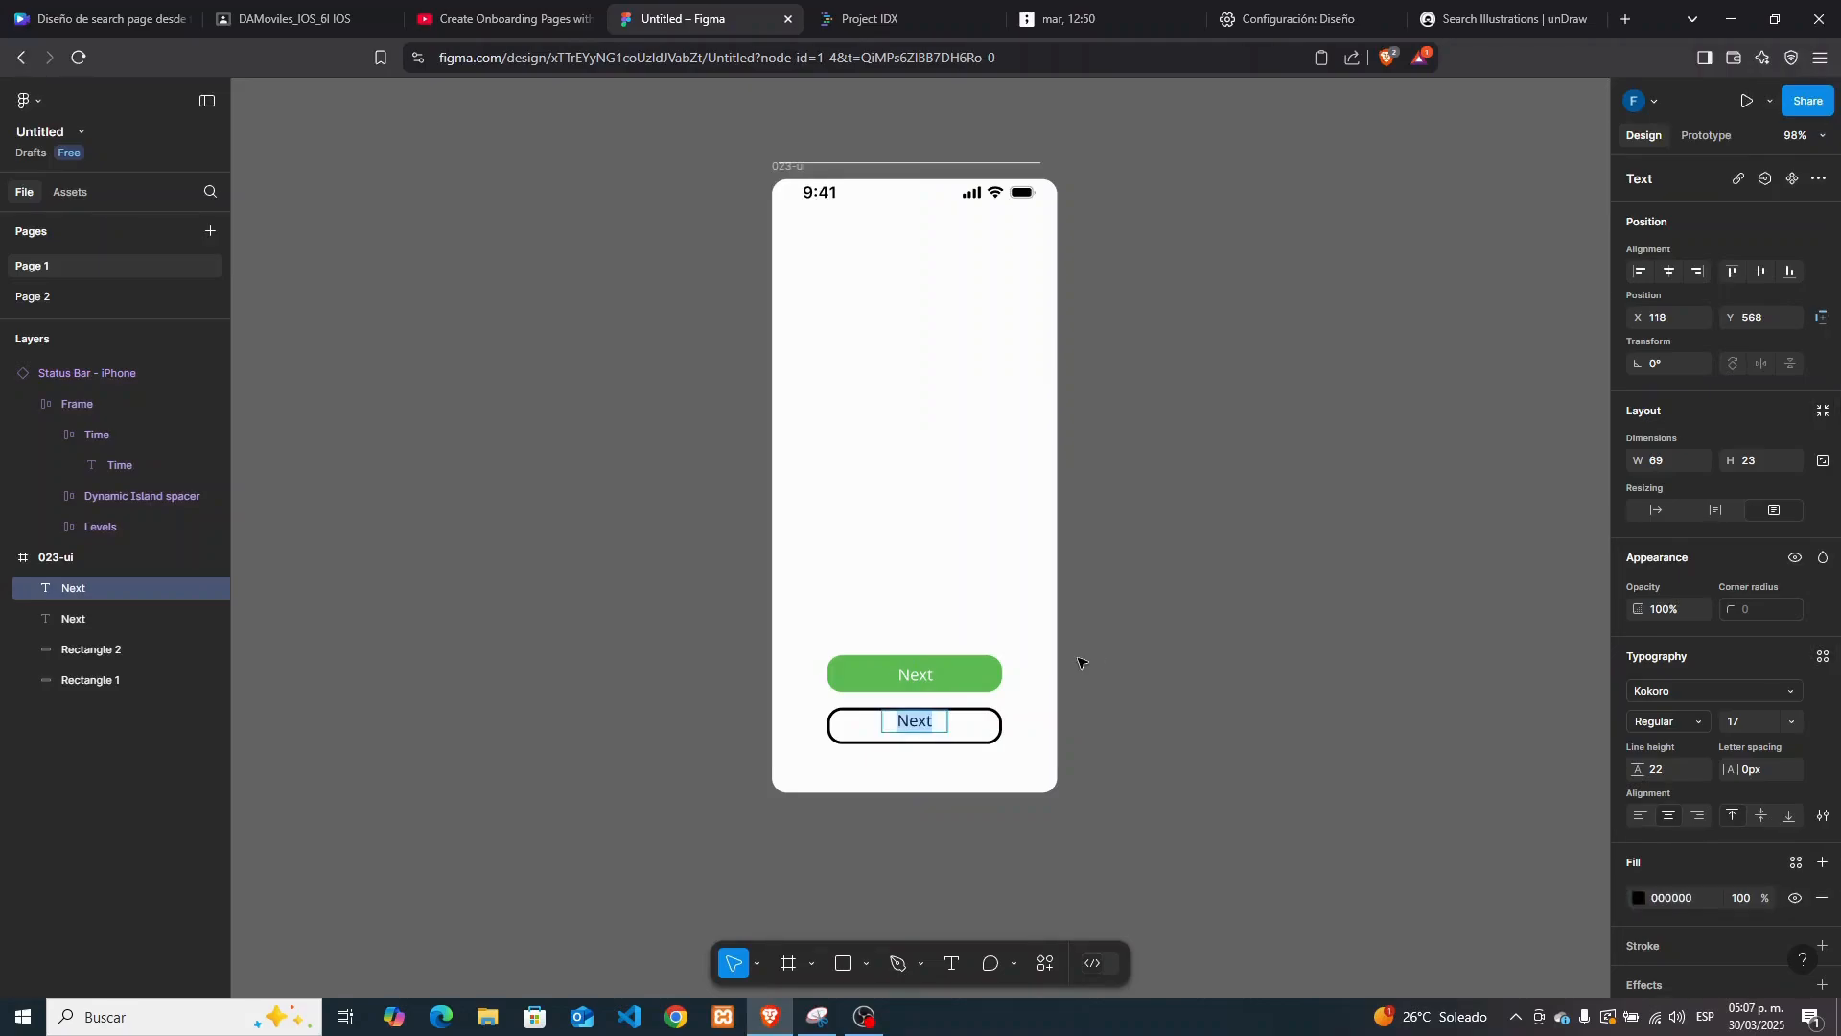
Center the copied label vertically in the outlined button and replace its text with "Skip"
{"action": "mouse_move", "coordinate": [931, 724]}
{"action": "left_mouse_down"}
{"action": "mouse_move", "coordinate": [950, 723]}
{"action": "mouse_move", "coordinate": [918, 730]}
{"action": "left_mouse_up"}
{"action": "double_click", "coordinate": [919, 729]}
{"action": "type", "text": "Skip"}
{"action": "key", "text": "Escape"}
Set the font size of both the "Next" and "Skip" labels to 20
{"action": "left_click", "coordinate": [919, 676]}
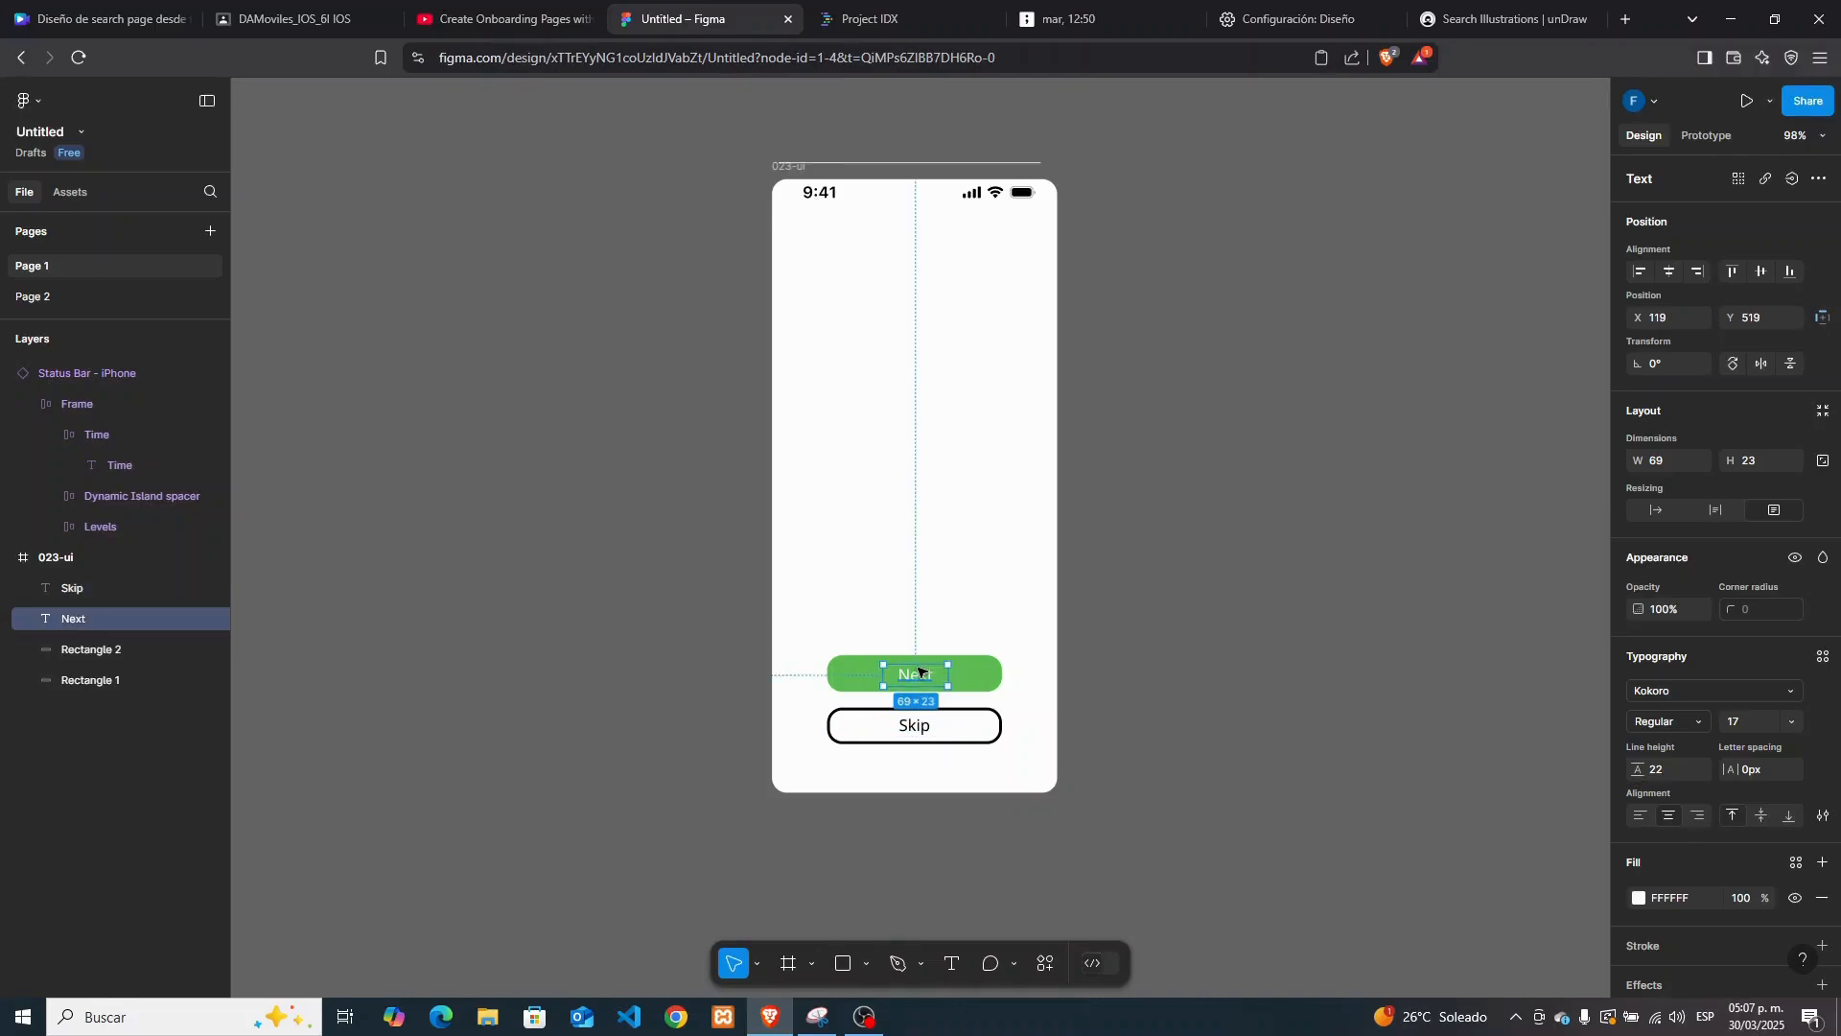
{"action": "left_click", "coordinate": [1792, 721]}
{"action": "left_click", "coordinate": [1769, 750]}
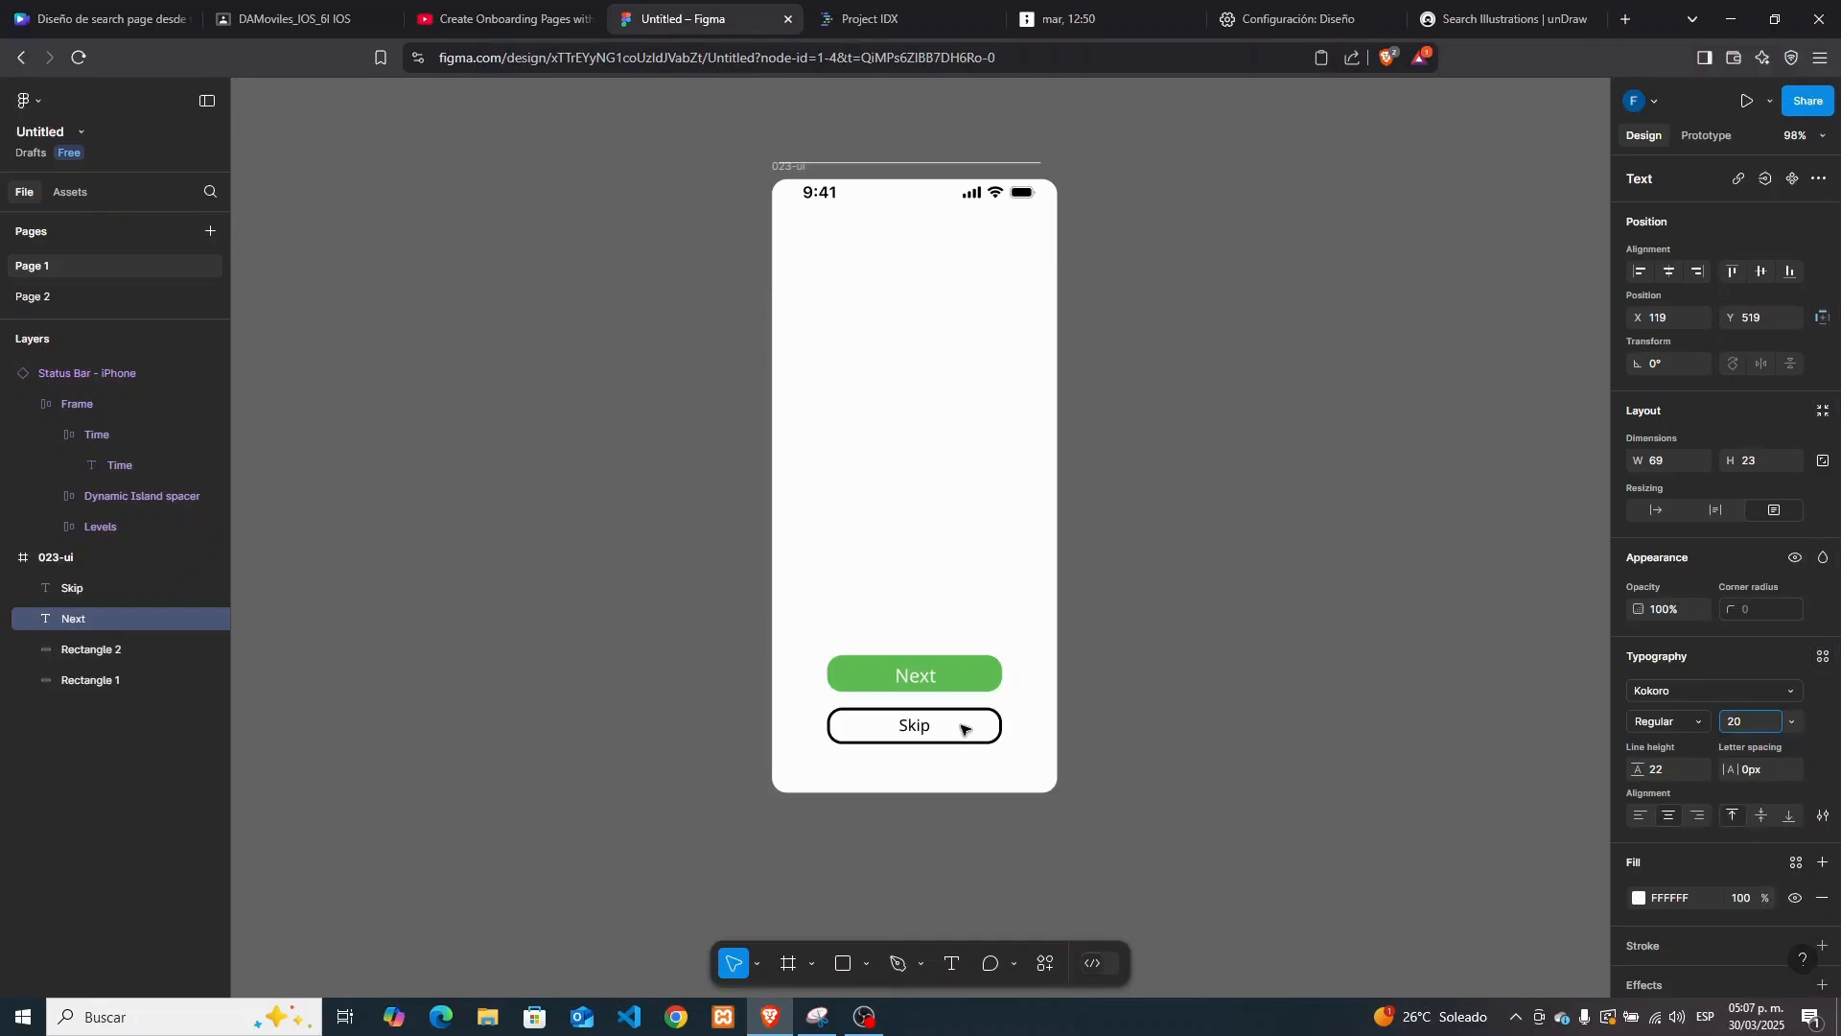
{"action": "left_click", "coordinate": [963, 729]}
{"action": "left_click", "coordinate": [1792, 721]}
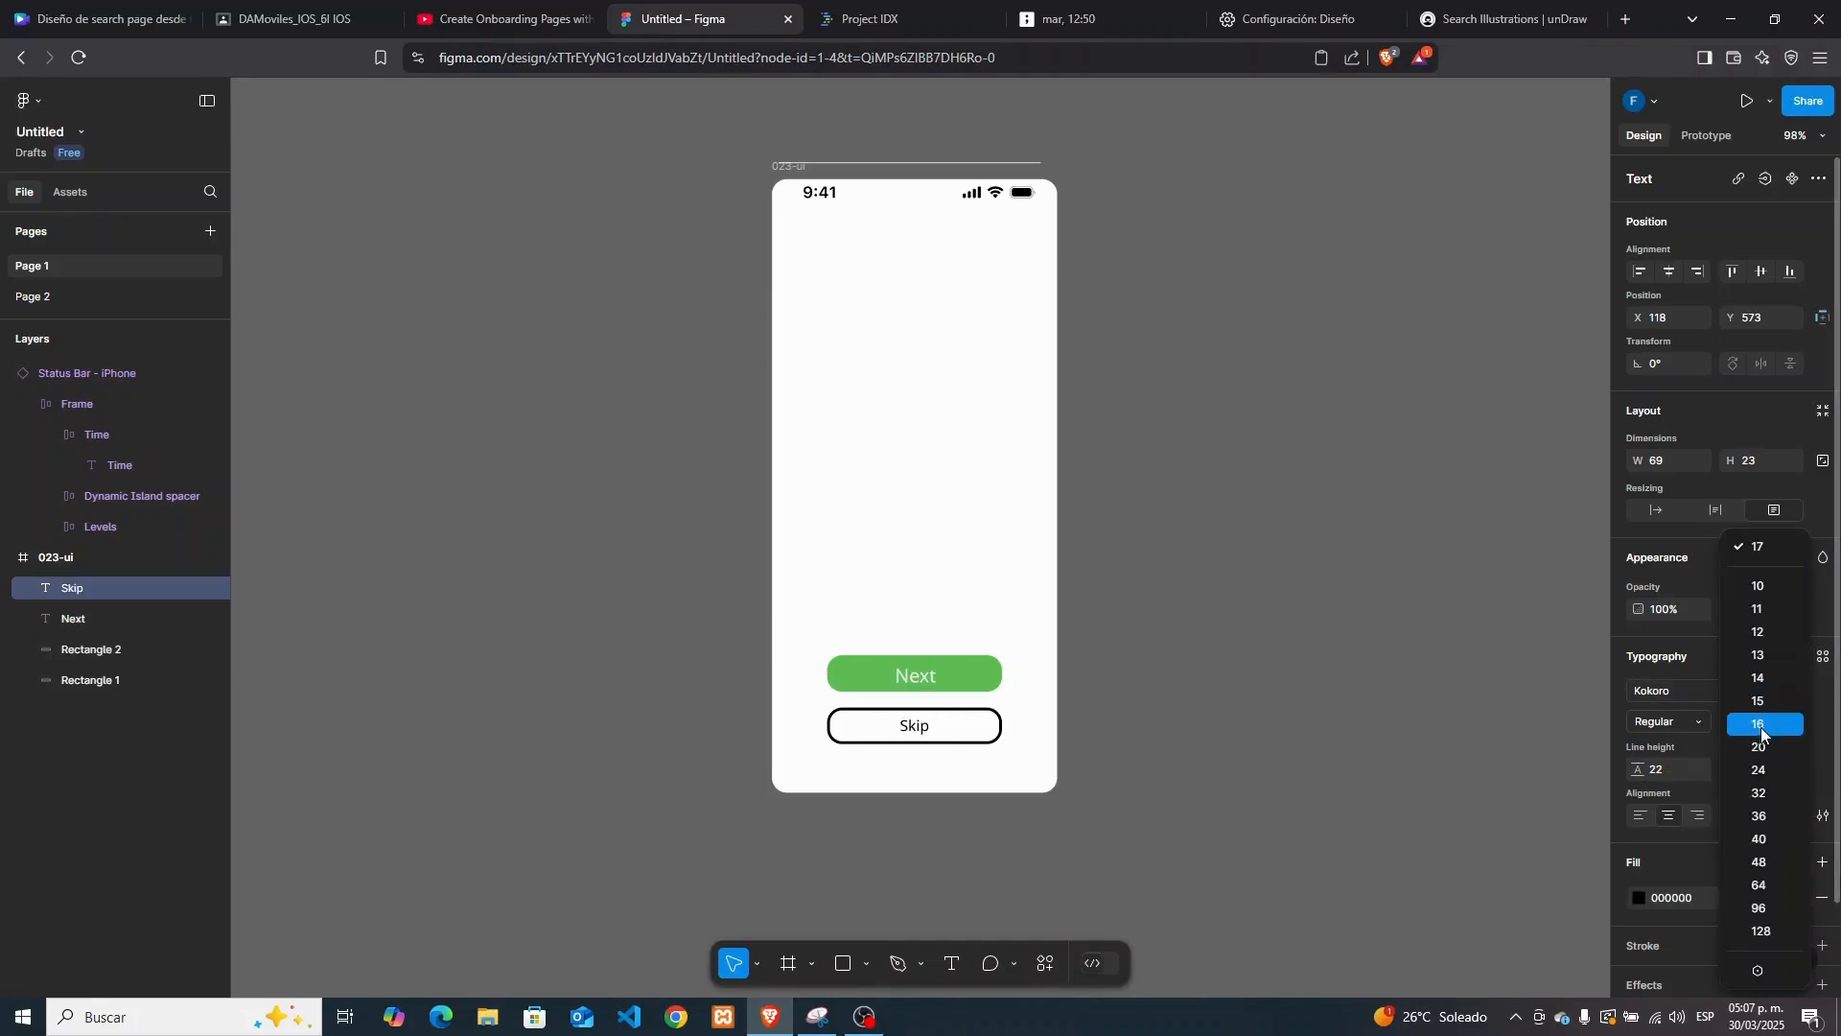
{"action": "left_click", "coordinate": [1761, 746]}
Nudge the "Next" label upward to center it in the green button, and clear the selection
{"action": "left_click", "coordinate": [936, 678]}
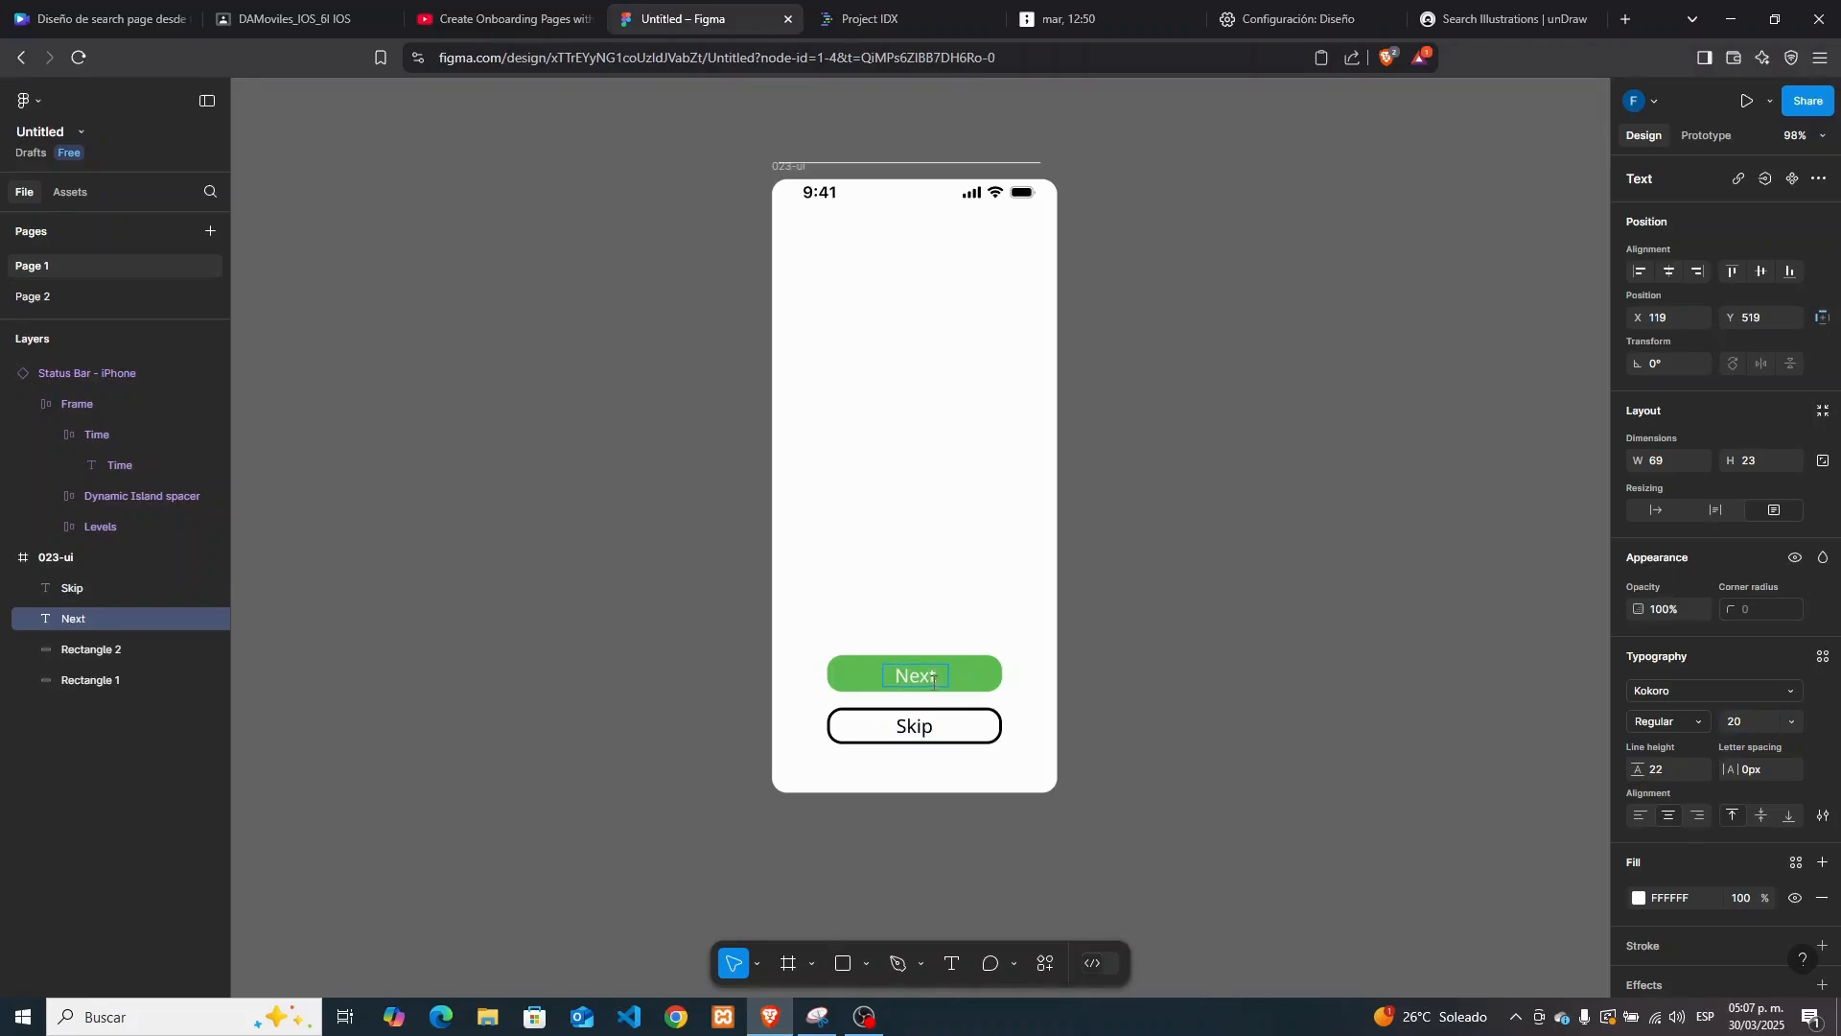
{"action": "left_click", "coordinate": [974, 680]}
{"action": "mouse_move", "coordinate": [938, 678]}
{"action": "left_mouse_down"}
{"action": "mouse_move", "coordinate": [938, 735]}
{"action": "mouse_move", "coordinate": [917, 673]}
{"action": "mouse_move", "coordinate": [940, 665]}
{"action": "left_mouse_up"}
{"action": "left_click", "coordinate": [922, 737]}
{"action": "left_click", "coordinate": [917, 686]}
{"action": "left_click", "coordinate": [913, 677]}
{"action": "left_click", "coordinate": [945, 602]}
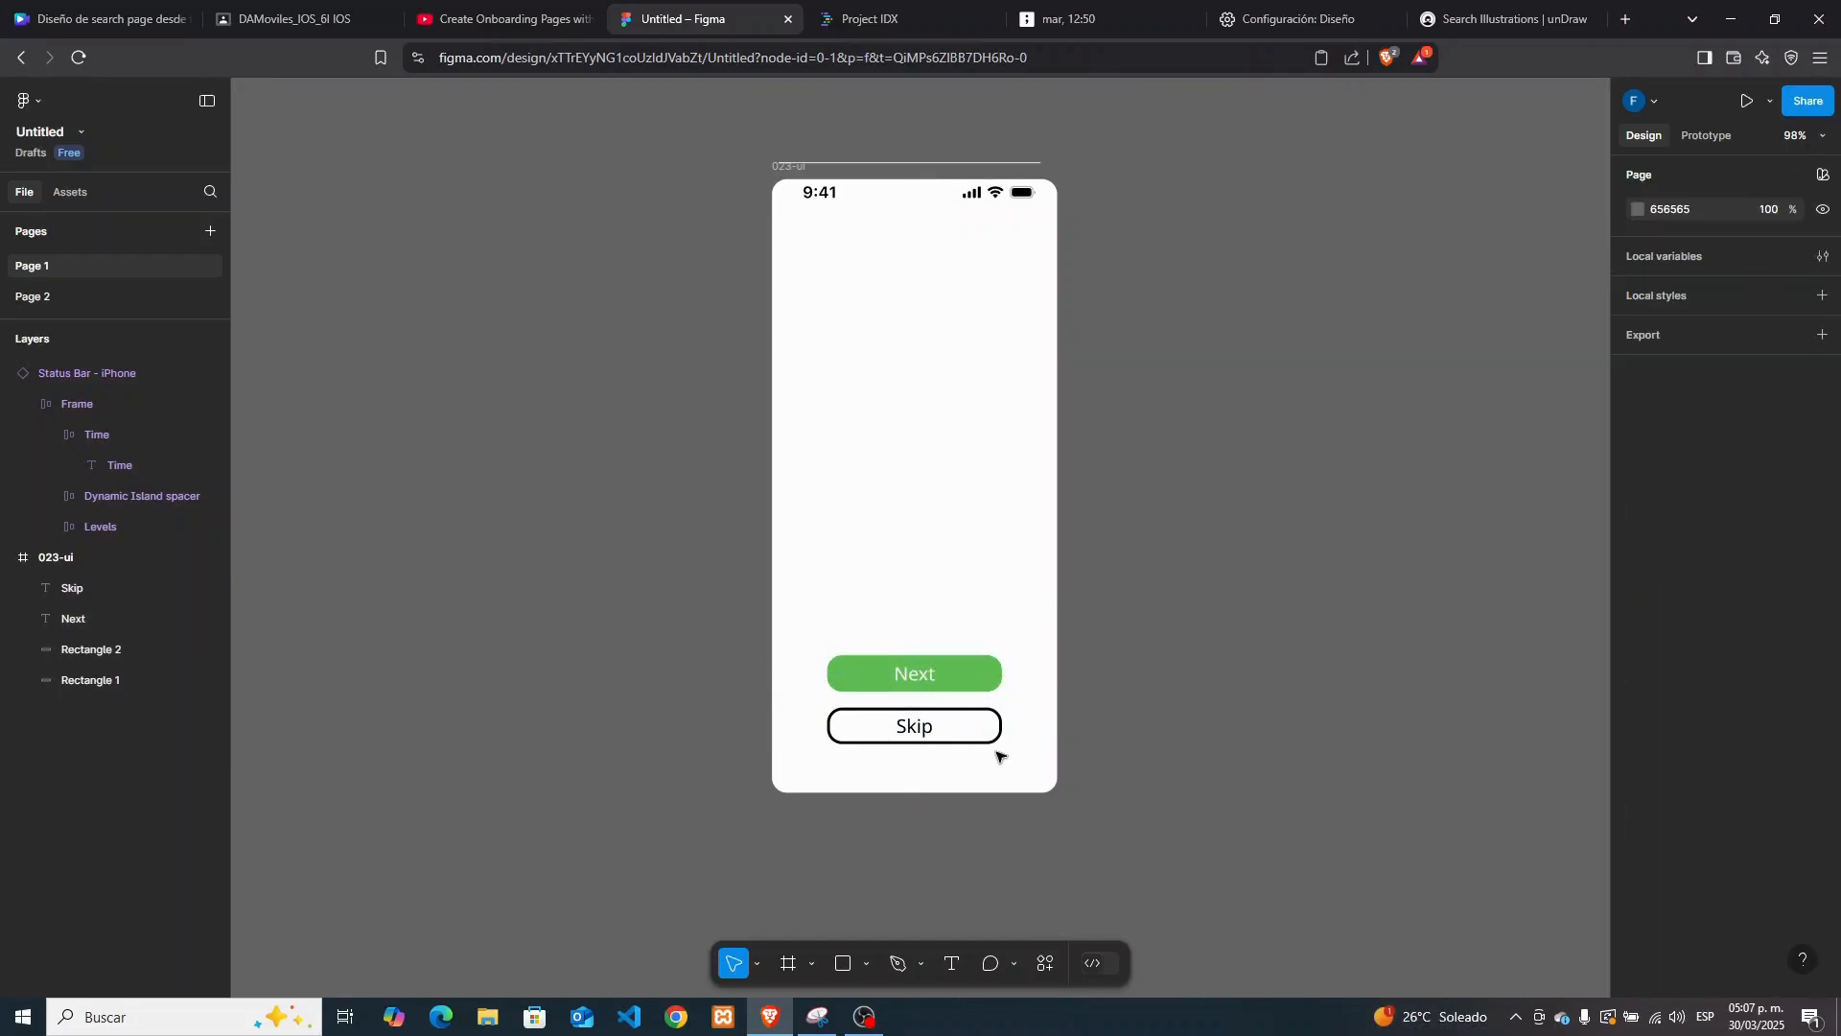
Set the Skip button's outline weight to 2 and lower the stroke's opacity to 66%
{"action": "left_click", "coordinate": [974, 727]}
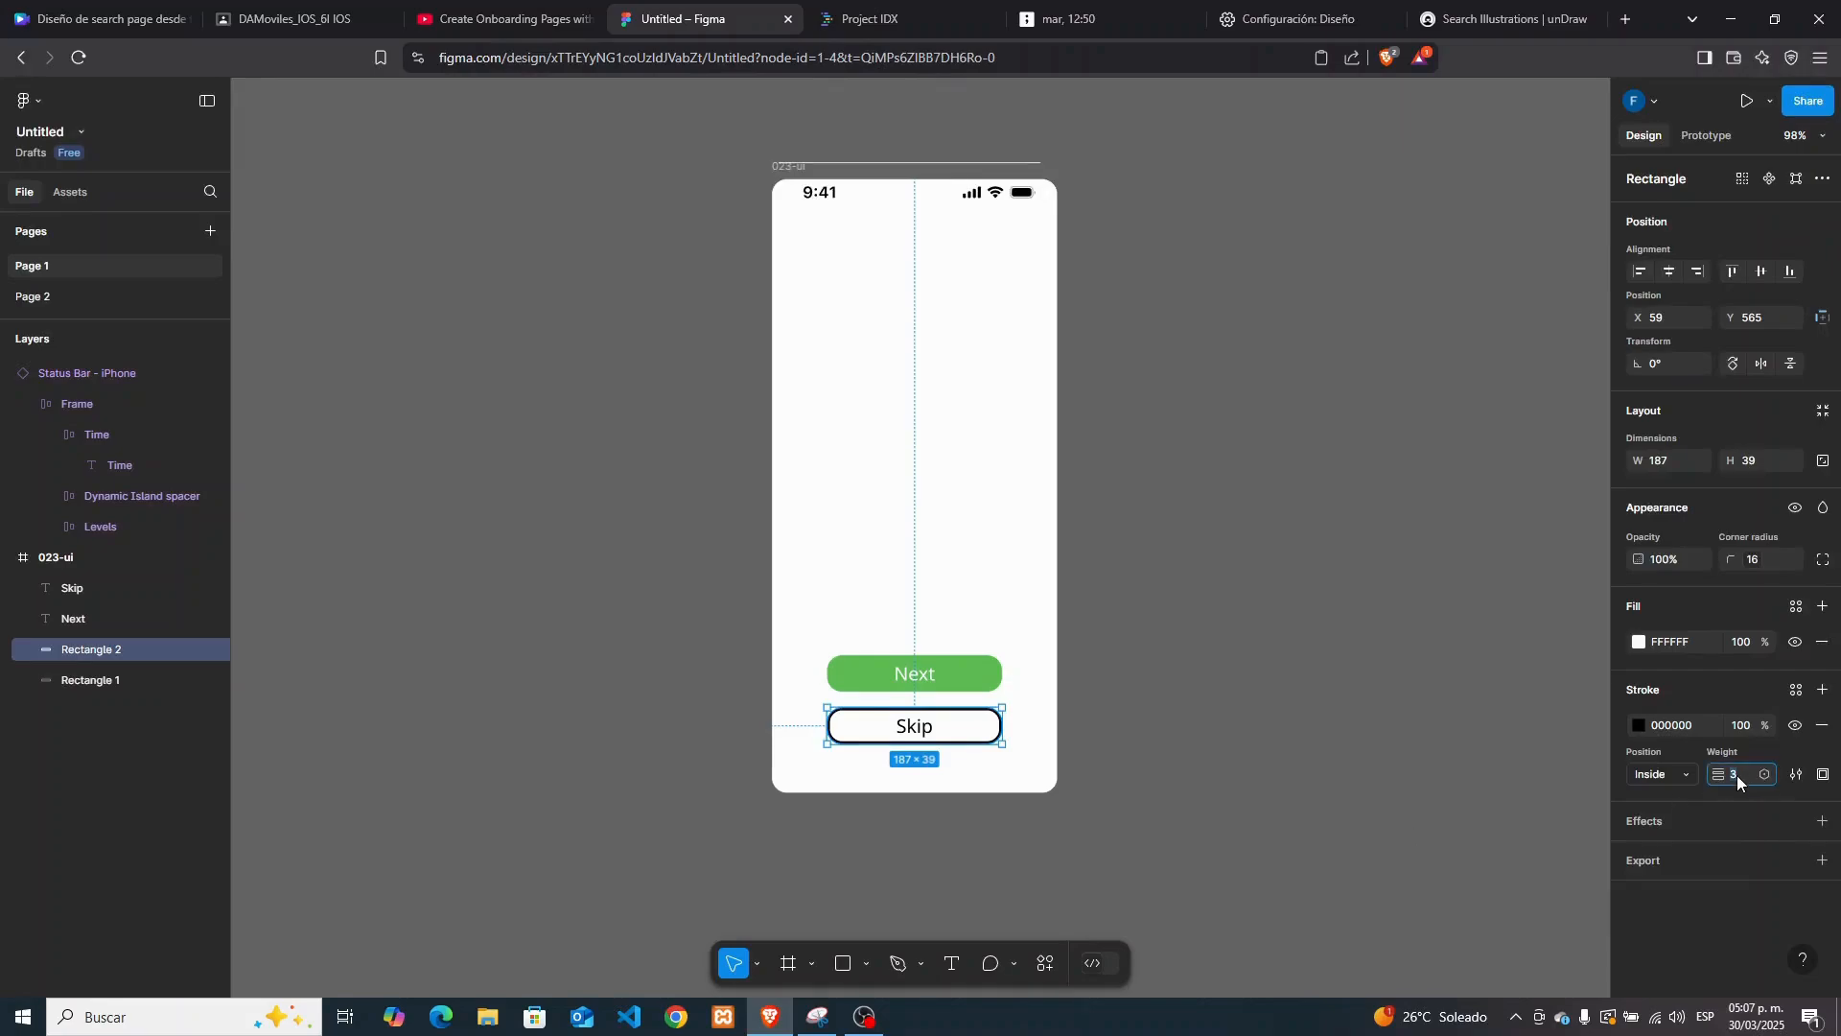
{"action": "key", "text": "Return"}
{"action": "left_click", "coordinate": [1639, 726]}
{"action": "left_click", "coordinate": [1399, 800]}
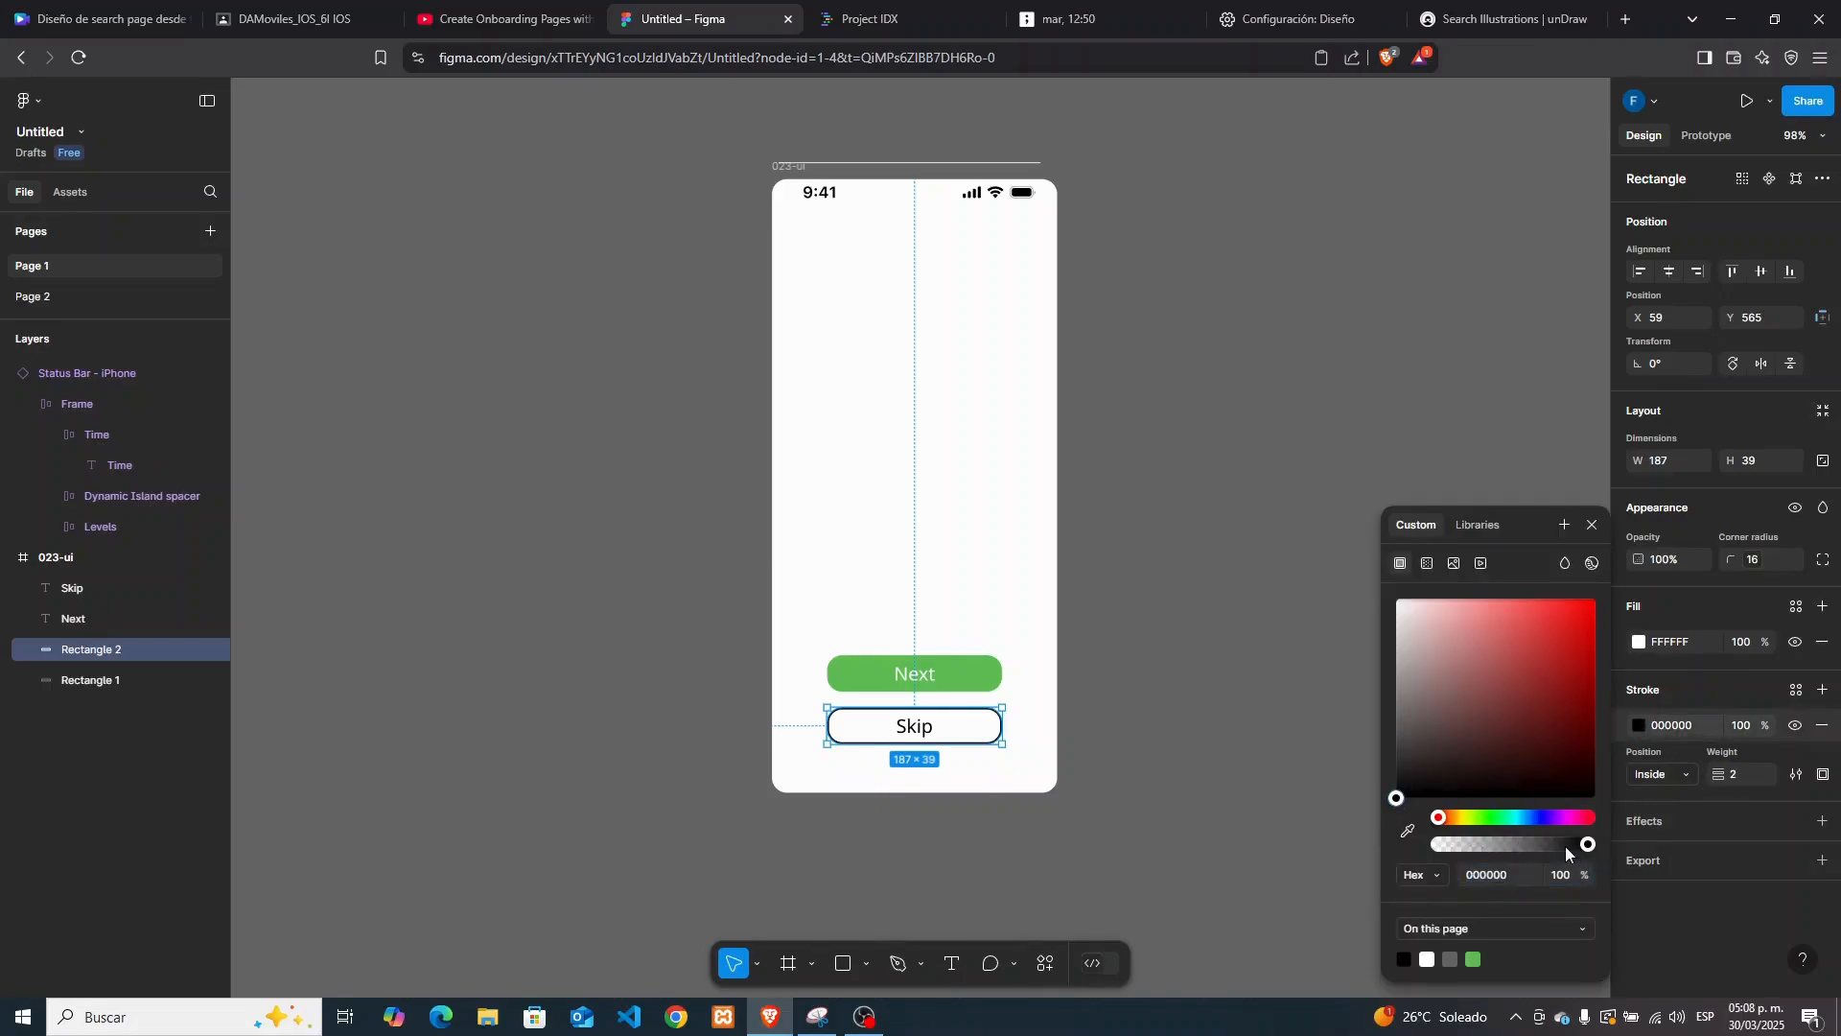
{"action": "left_click_drag", "start_coordinate": [1563, 846], "coordinate": [1536, 845]}
{"action": "left_click", "coordinate": [1683, 696]}
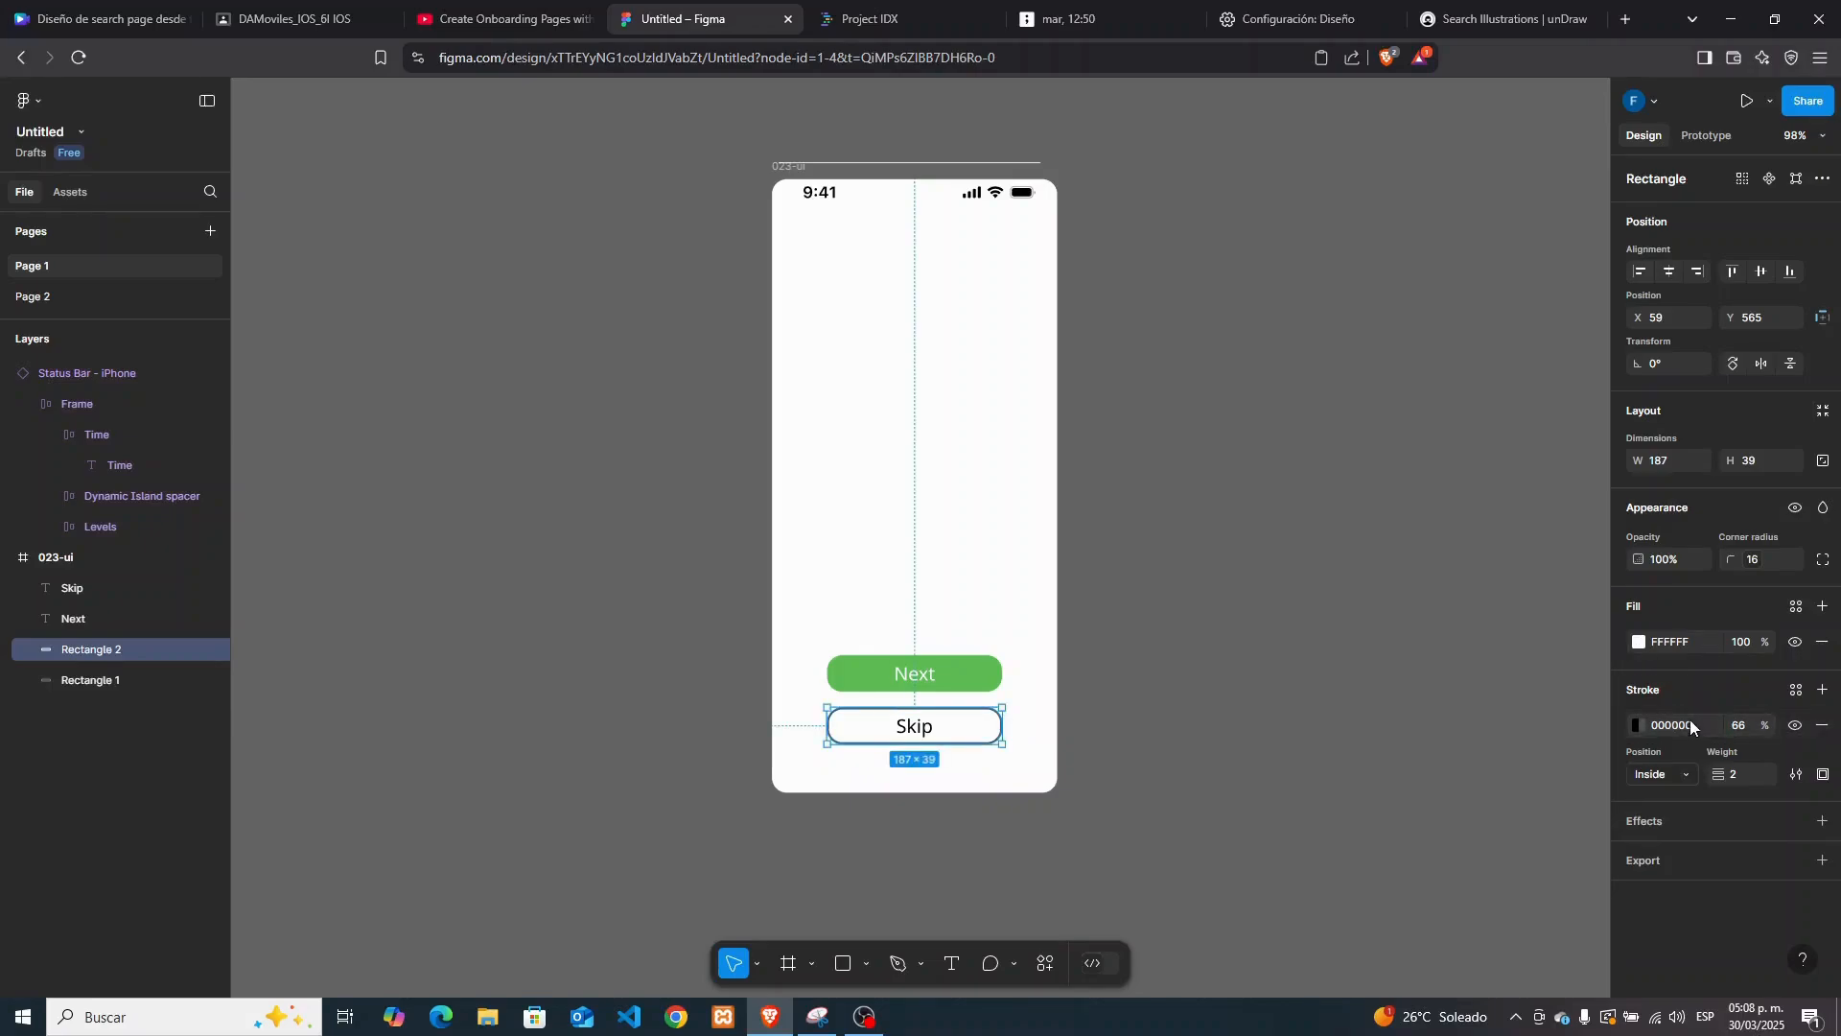
Lower the "Skip" label's text fill opacity to 78% and clear the selection
{"action": "left_click", "coordinate": [912, 731]}
{"action": "left_click", "coordinate": [1636, 898]}
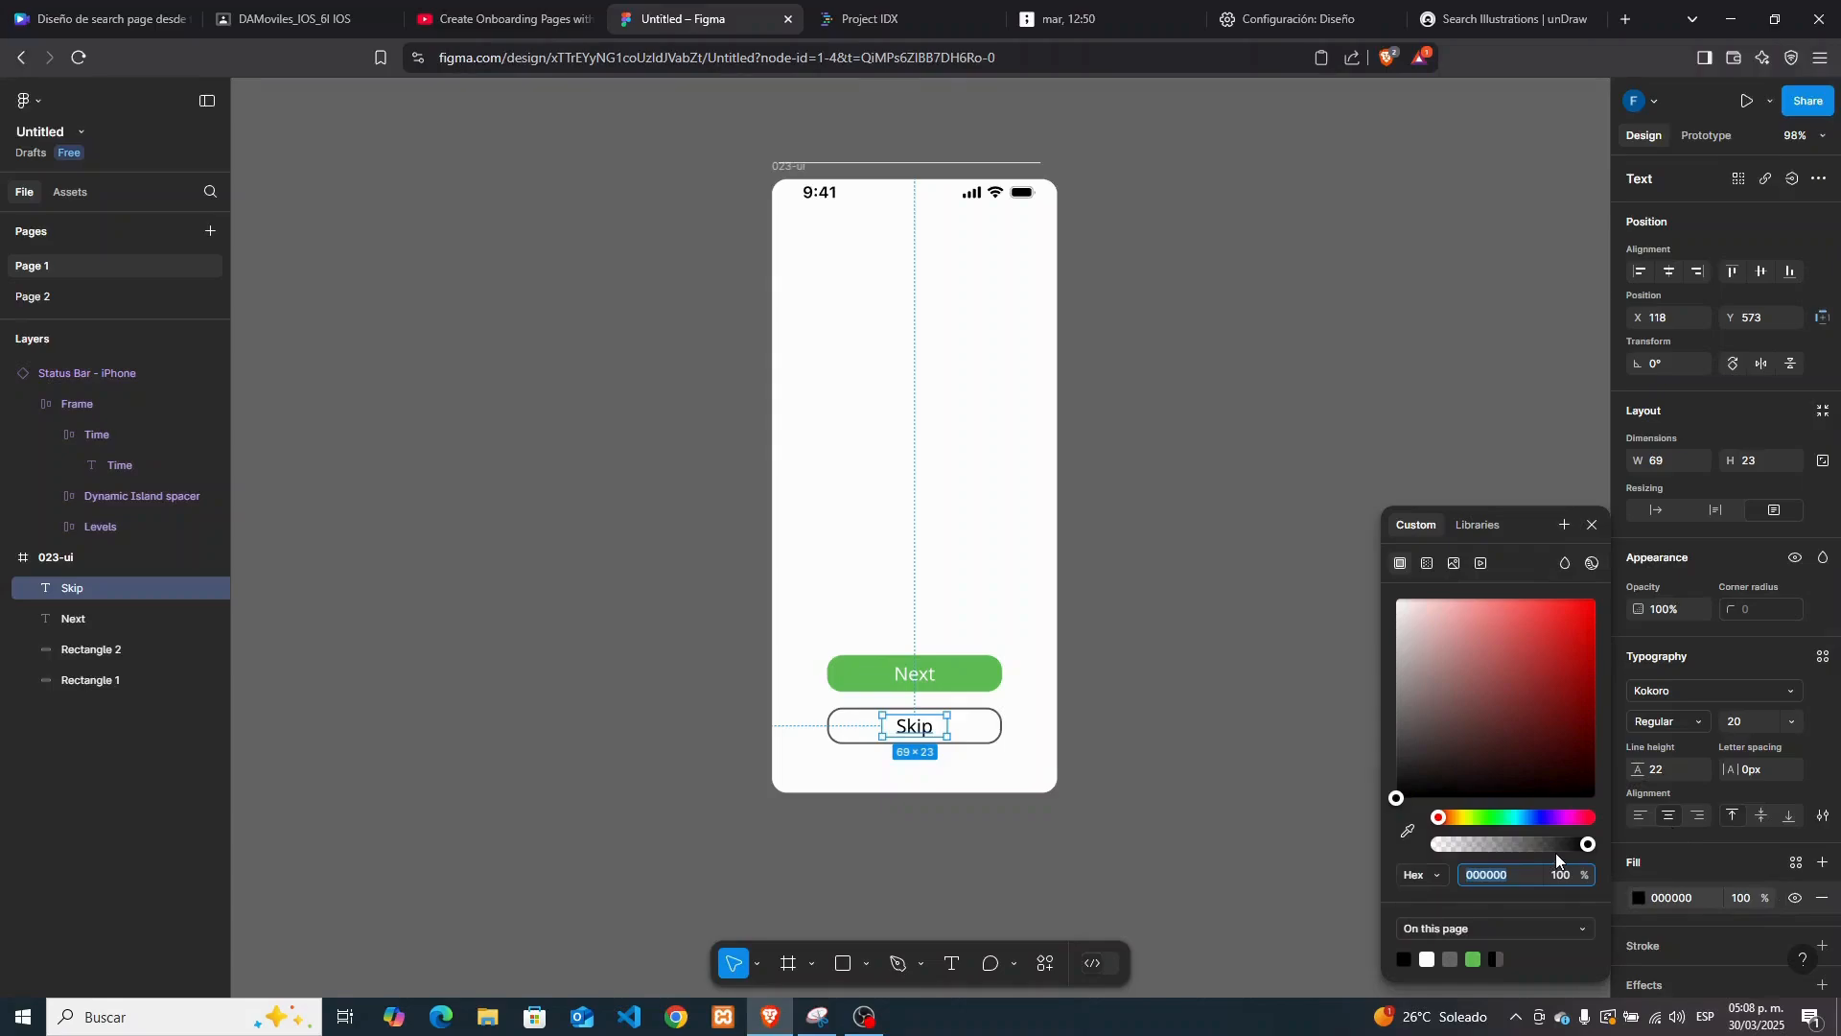
{"action": "left_click", "coordinate": [1541, 386]}
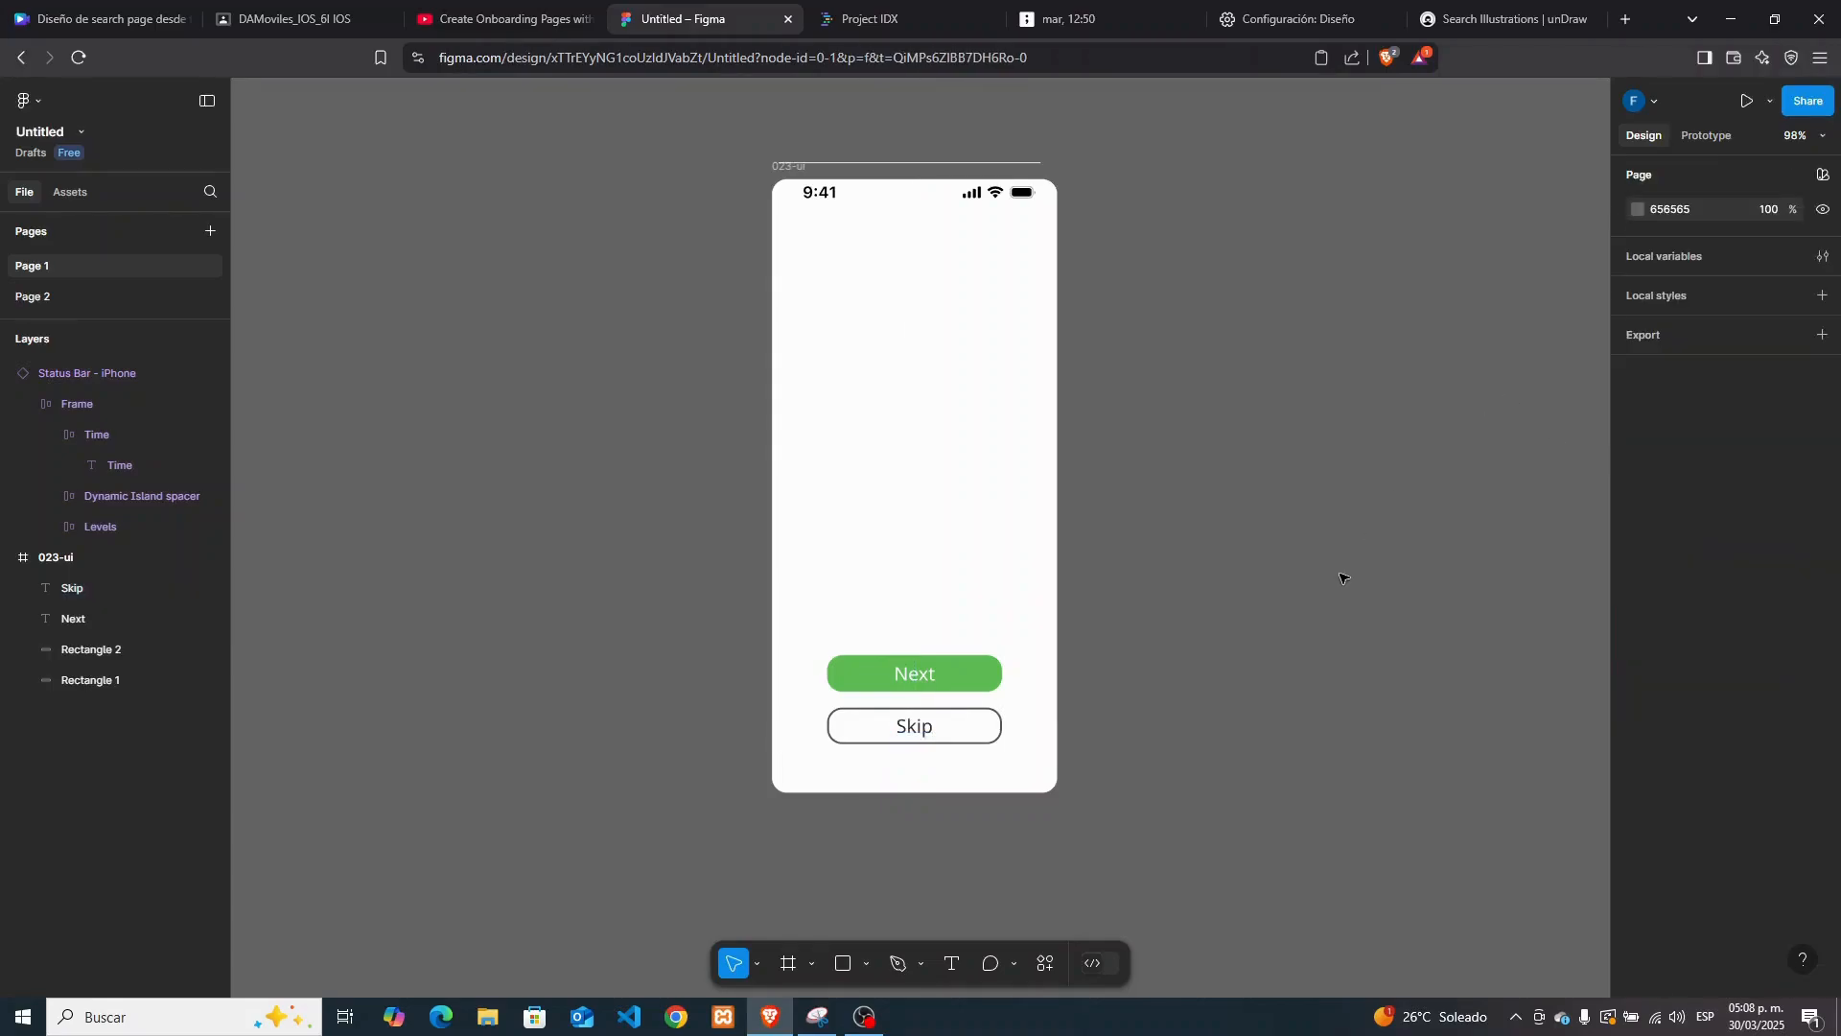
Draw a small rectangle about 18 × 14 above the Next button
{"action": "left_click", "coordinate": [868, 964]}
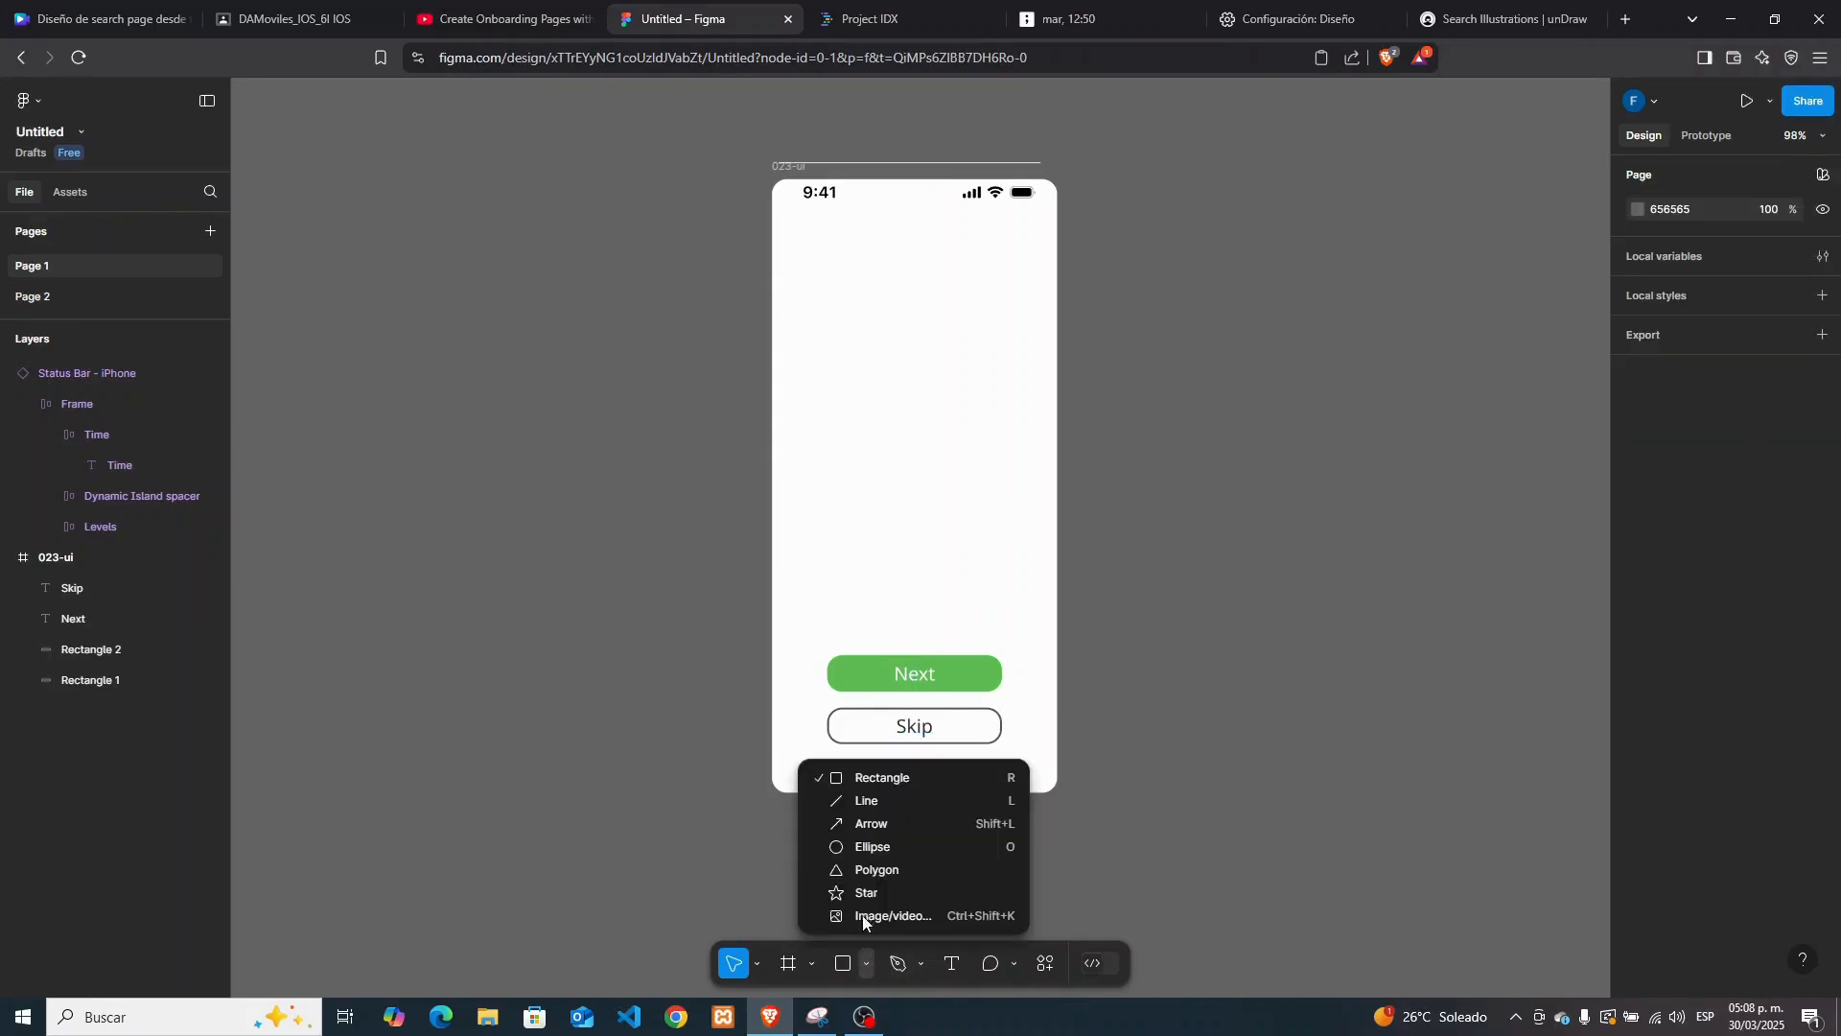
{"action": "left_click", "coordinate": [849, 849]}
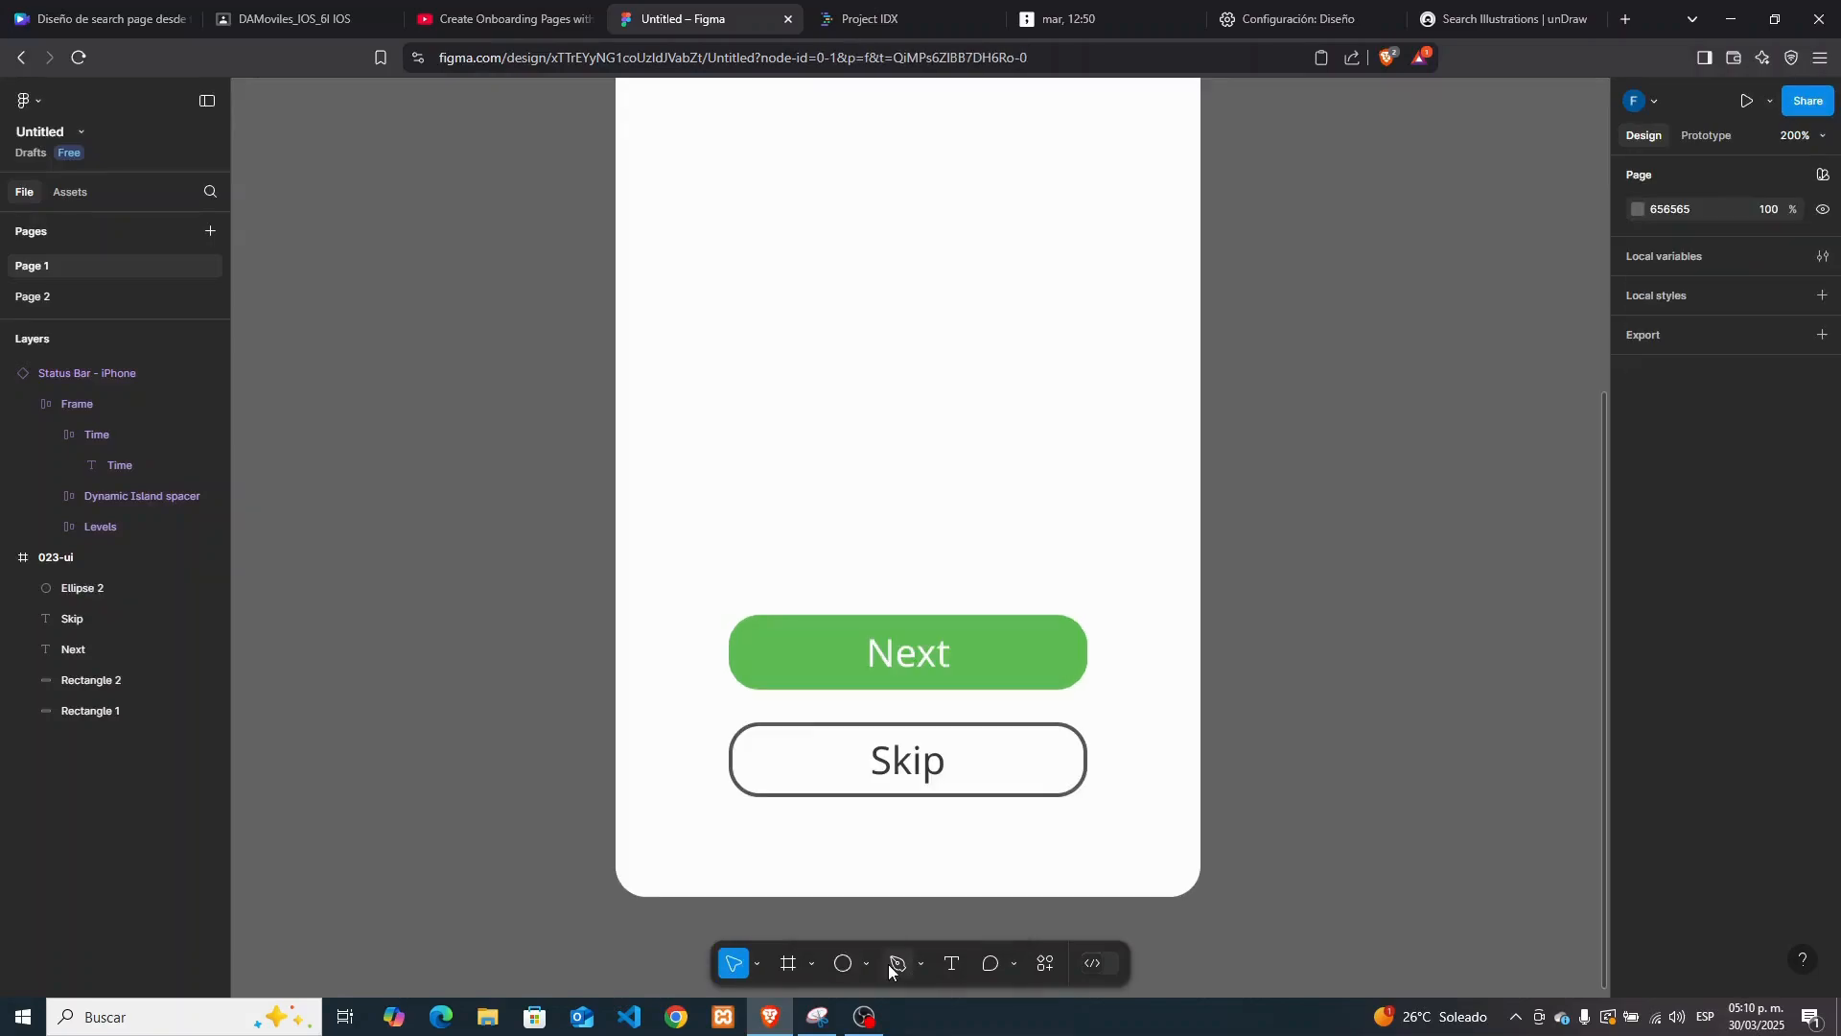
{"action": "left_click", "coordinate": [867, 962]}
{"action": "left_click", "coordinate": [861, 775]}
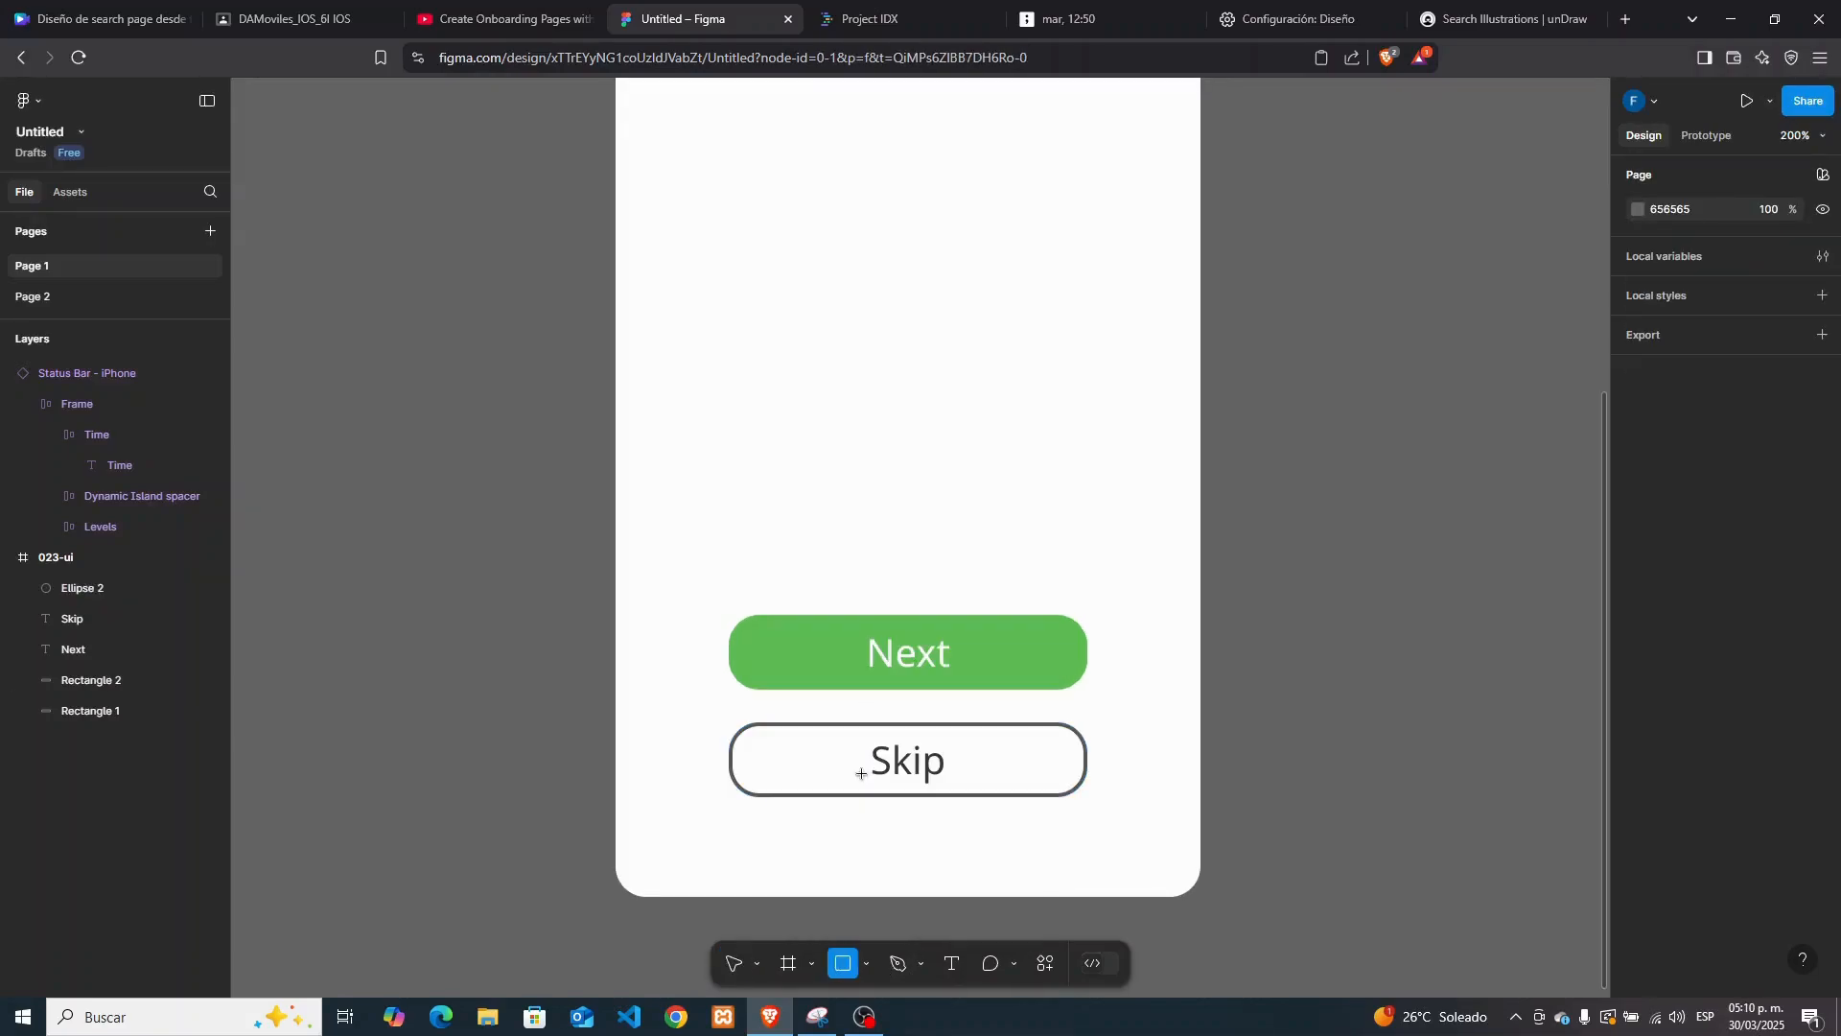
{"action": "left_click_drag", "start_coordinate": [808, 528], "coordinate": [835, 554]}
Copy the small rectangle and paste two duplicates in a row to its right above the Next button
{"action": "right_click", "coordinate": [831, 551]}
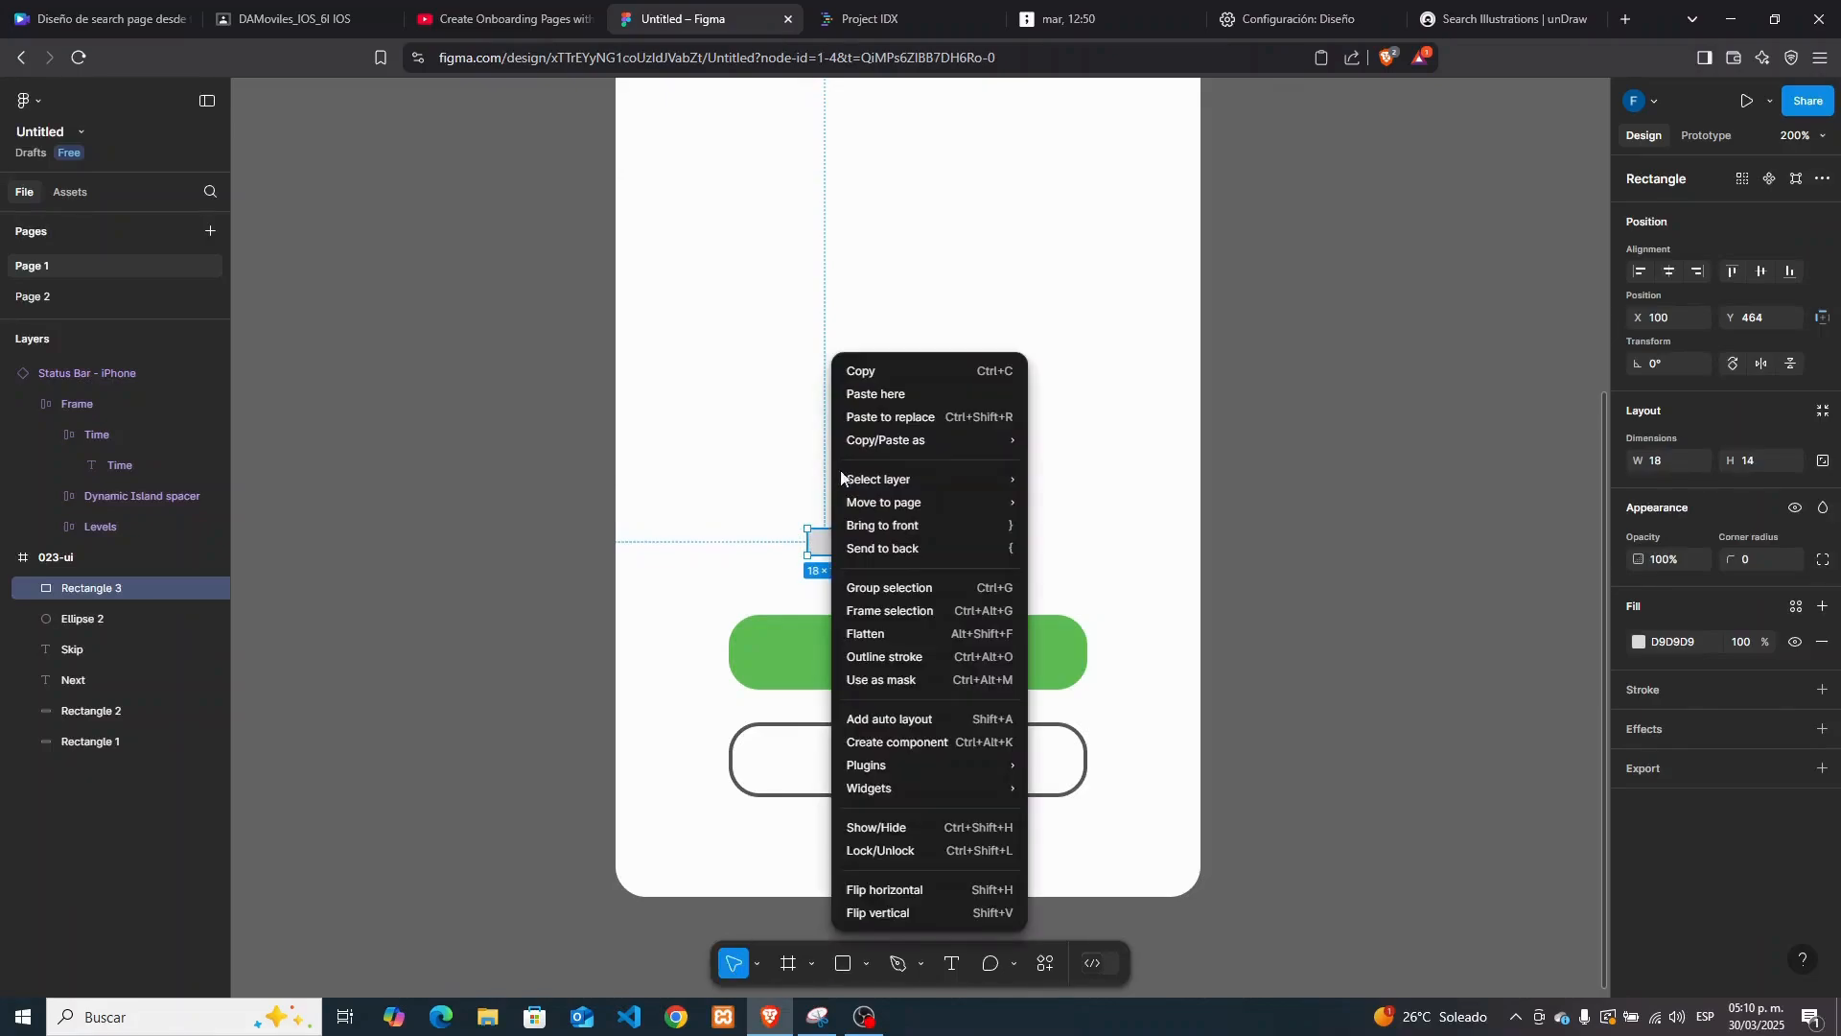
{"action": "left_click", "coordinate": [867, 370]}
{"action": "left_click", "coordinate": [876, 545]}
{"action": "right_click", "coordinate": [877, 544]}
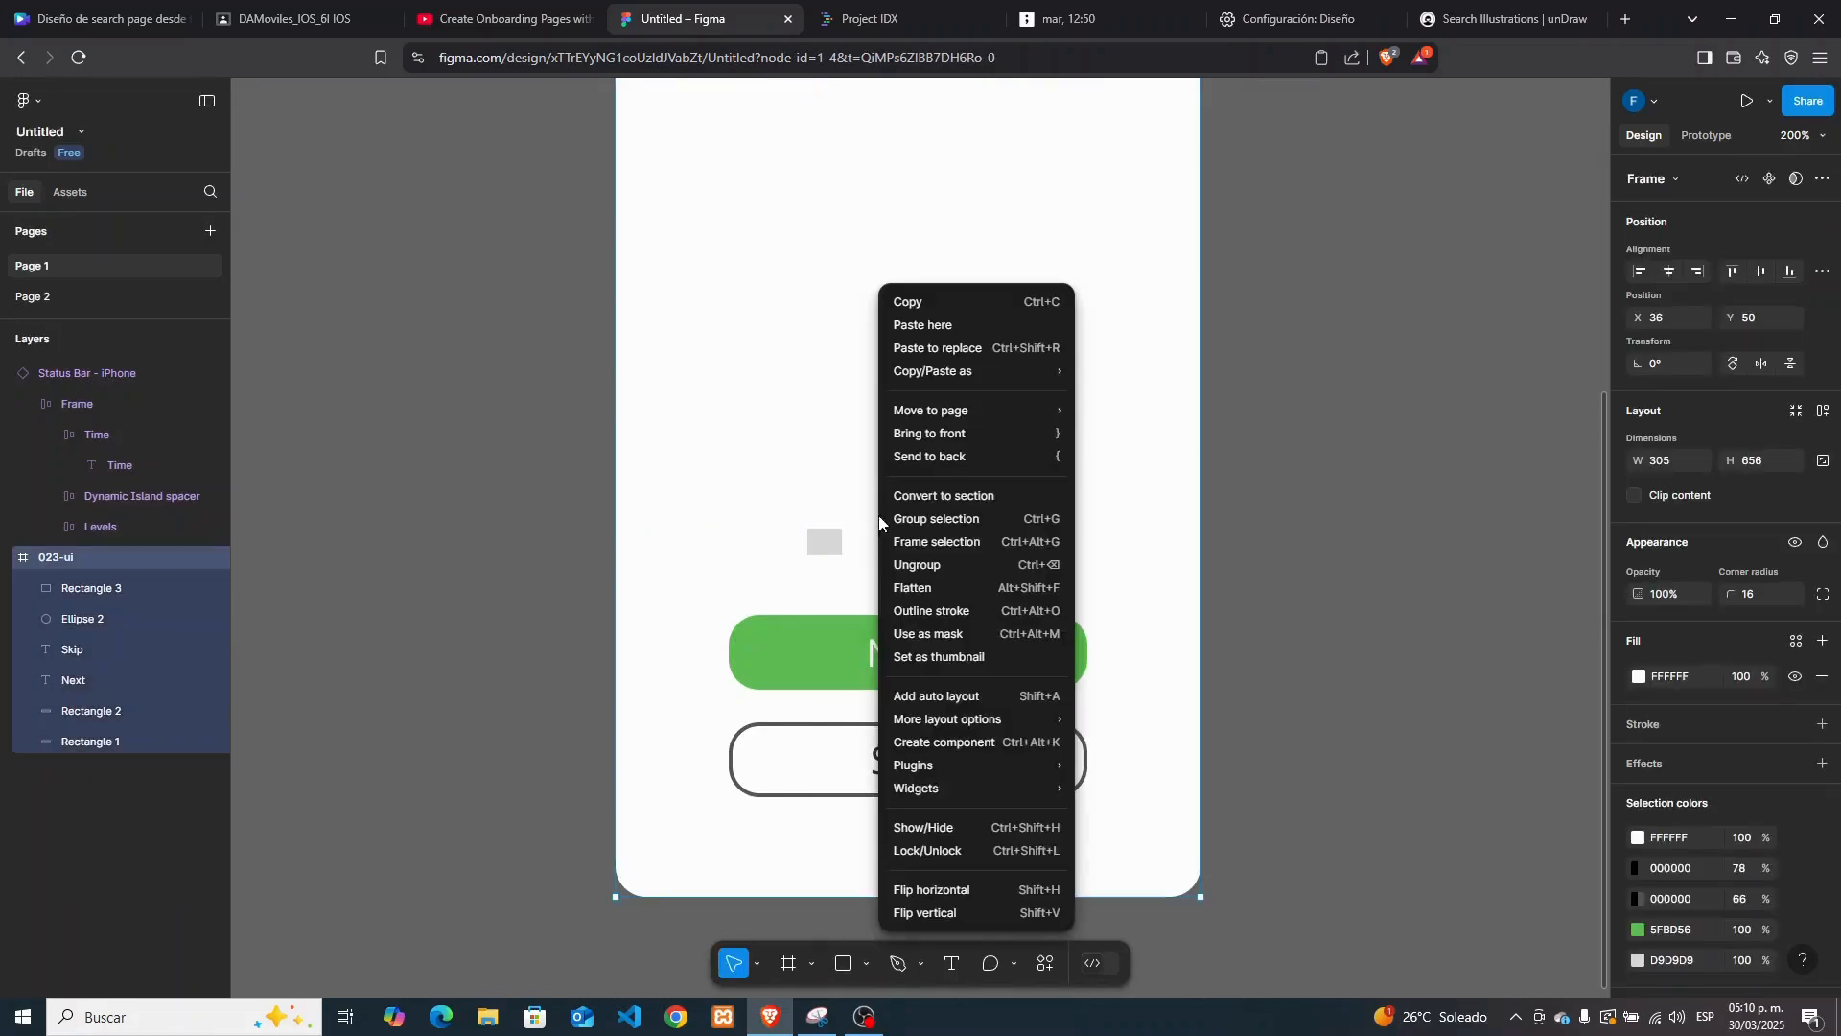
{"action": "left_click", "coordinate": [932, 325]}
{"action": "double_click", "coordinate": [957, 530]}
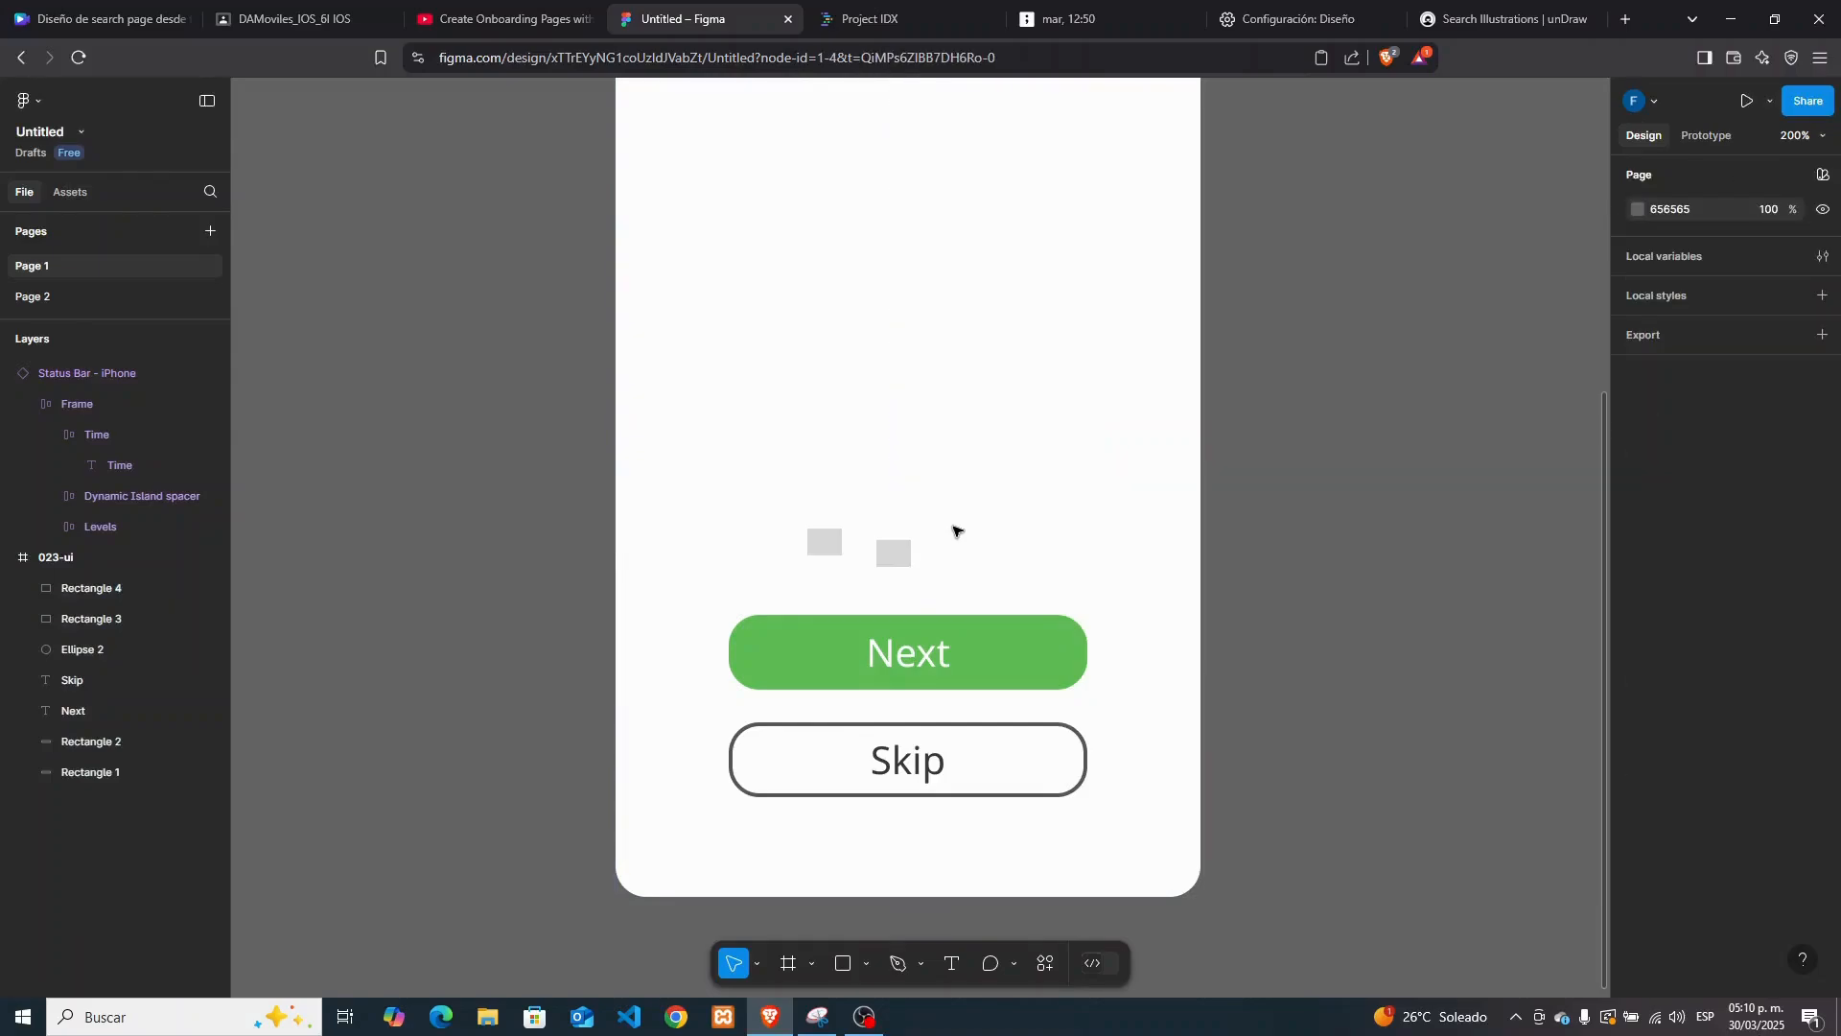
{"action": "left_click", "coordinate": [957, 530]}
{"action": "right_click", "coordinate": [953, 530]}
{"action": "left_click", "coordinate": [1015, 329]}
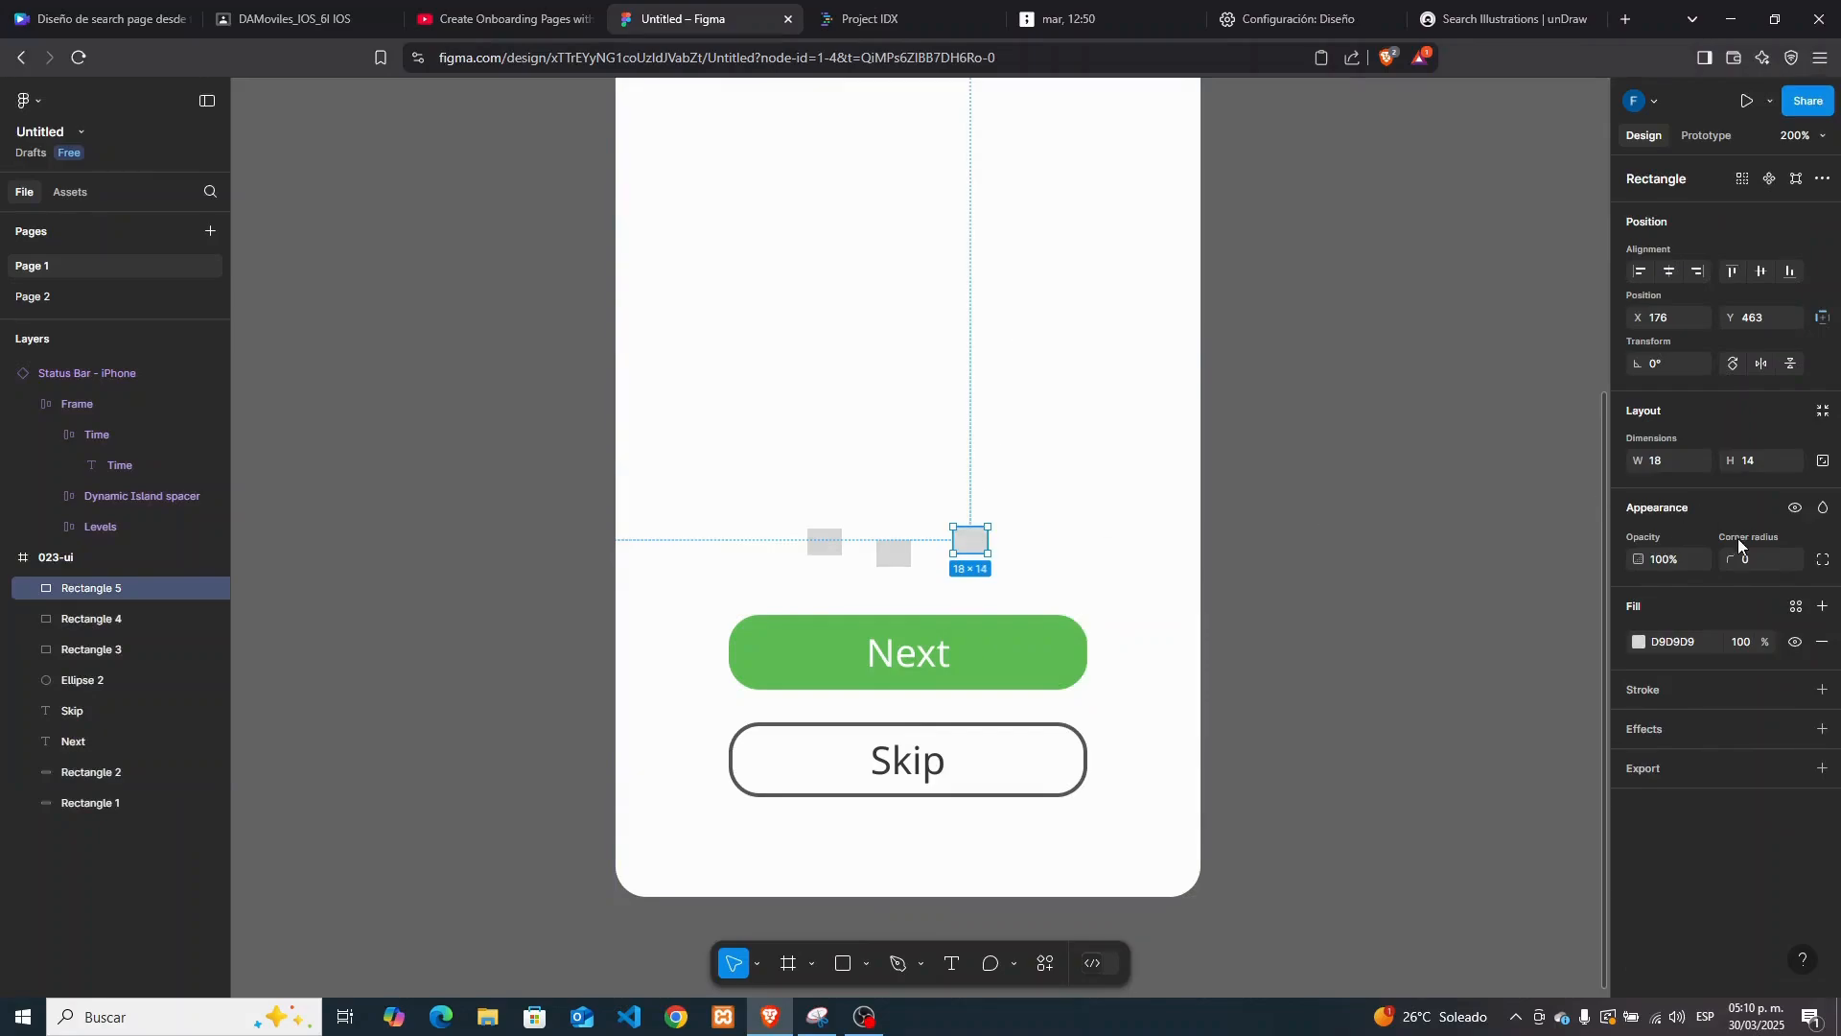
{"action": "left_click", "coordinate": [843, 501]}
Apply the Extra-large corner radius of 28 to each of the three small rectangles
{"action": "left_click", "coordinate": [813, 543]}
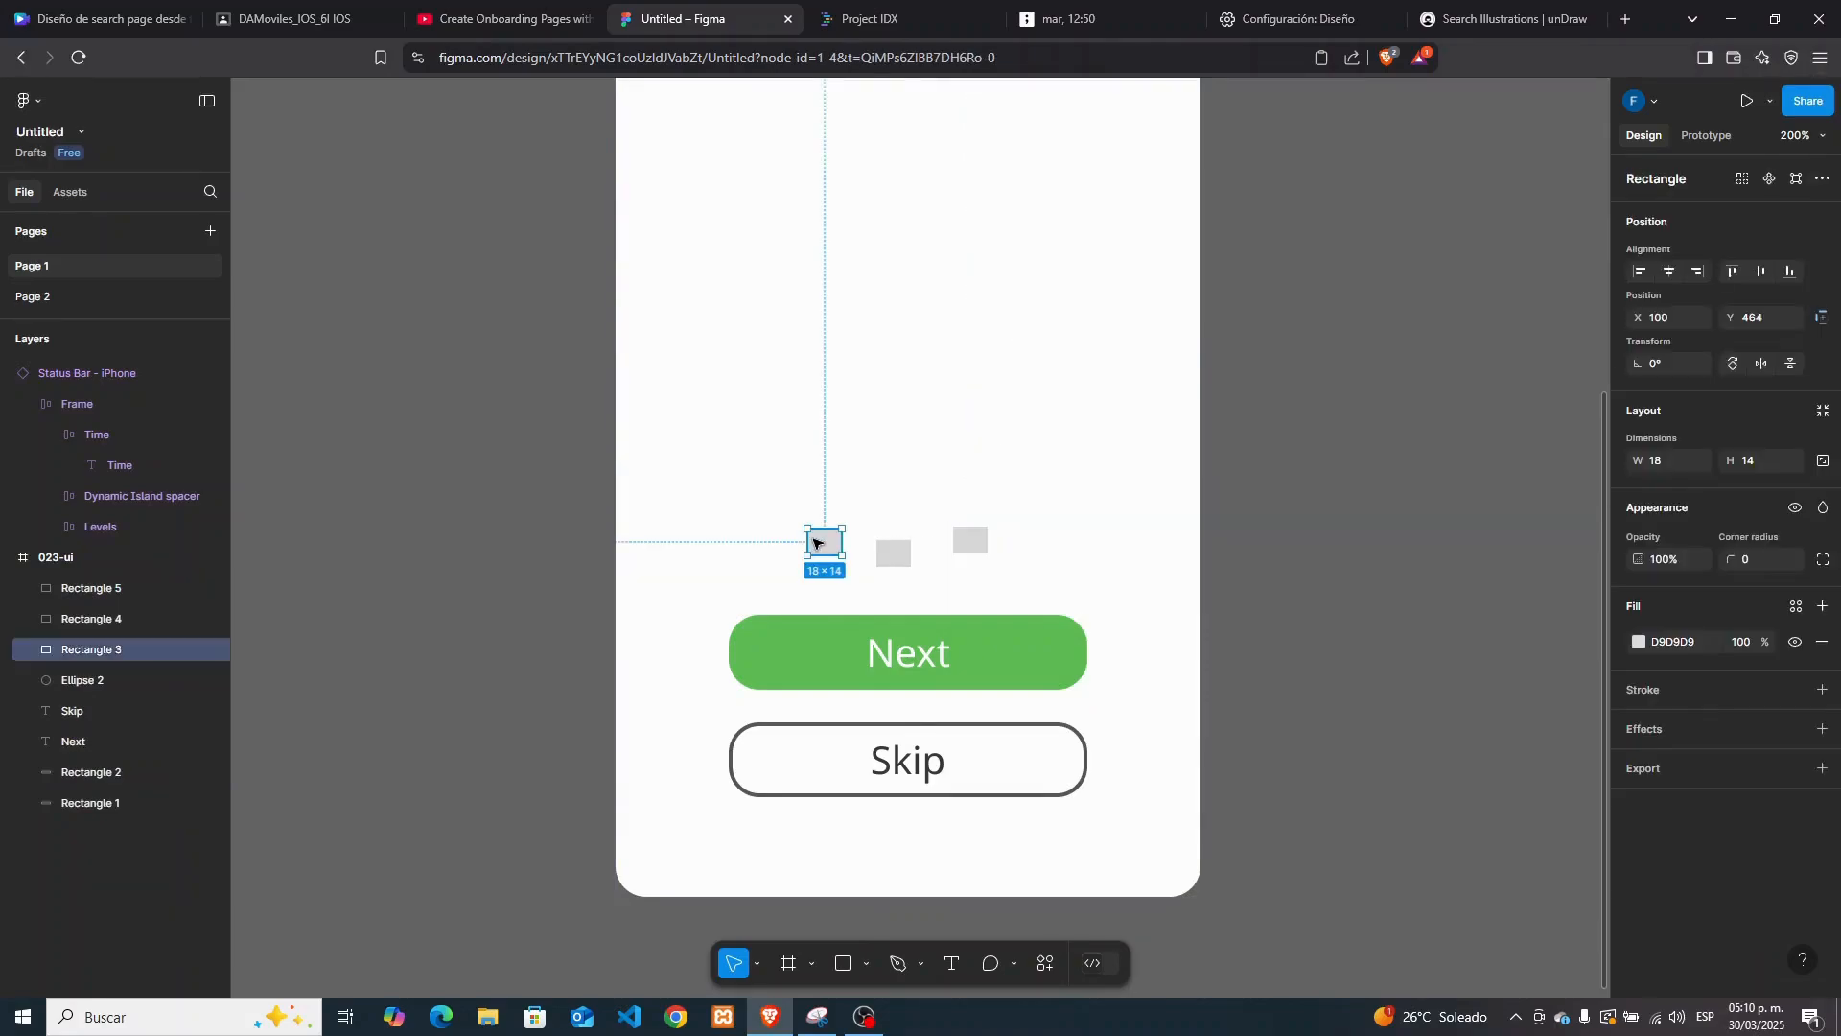
{"action": "left_click", "coordinate": [1799, 562]}
{"action": "left_click", "coordinate": [1667, 890]}
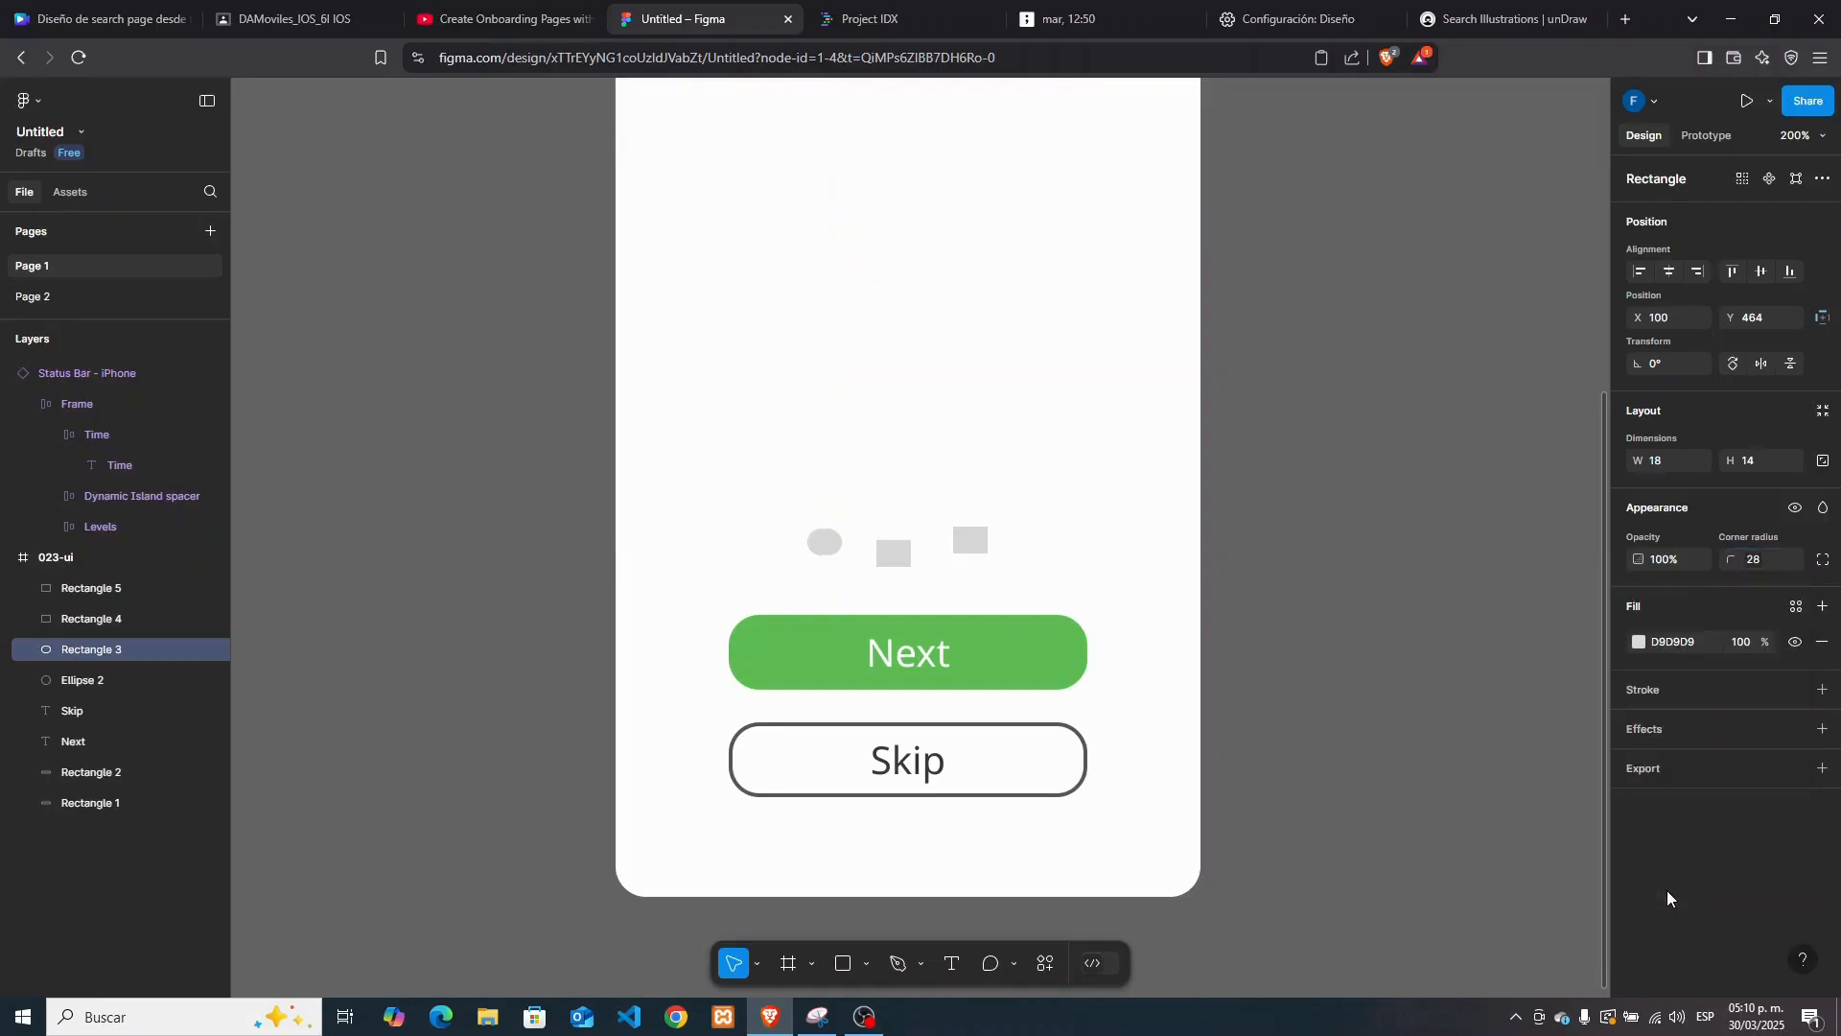
{"action": "left_click", "coordinate": [894, 554]}
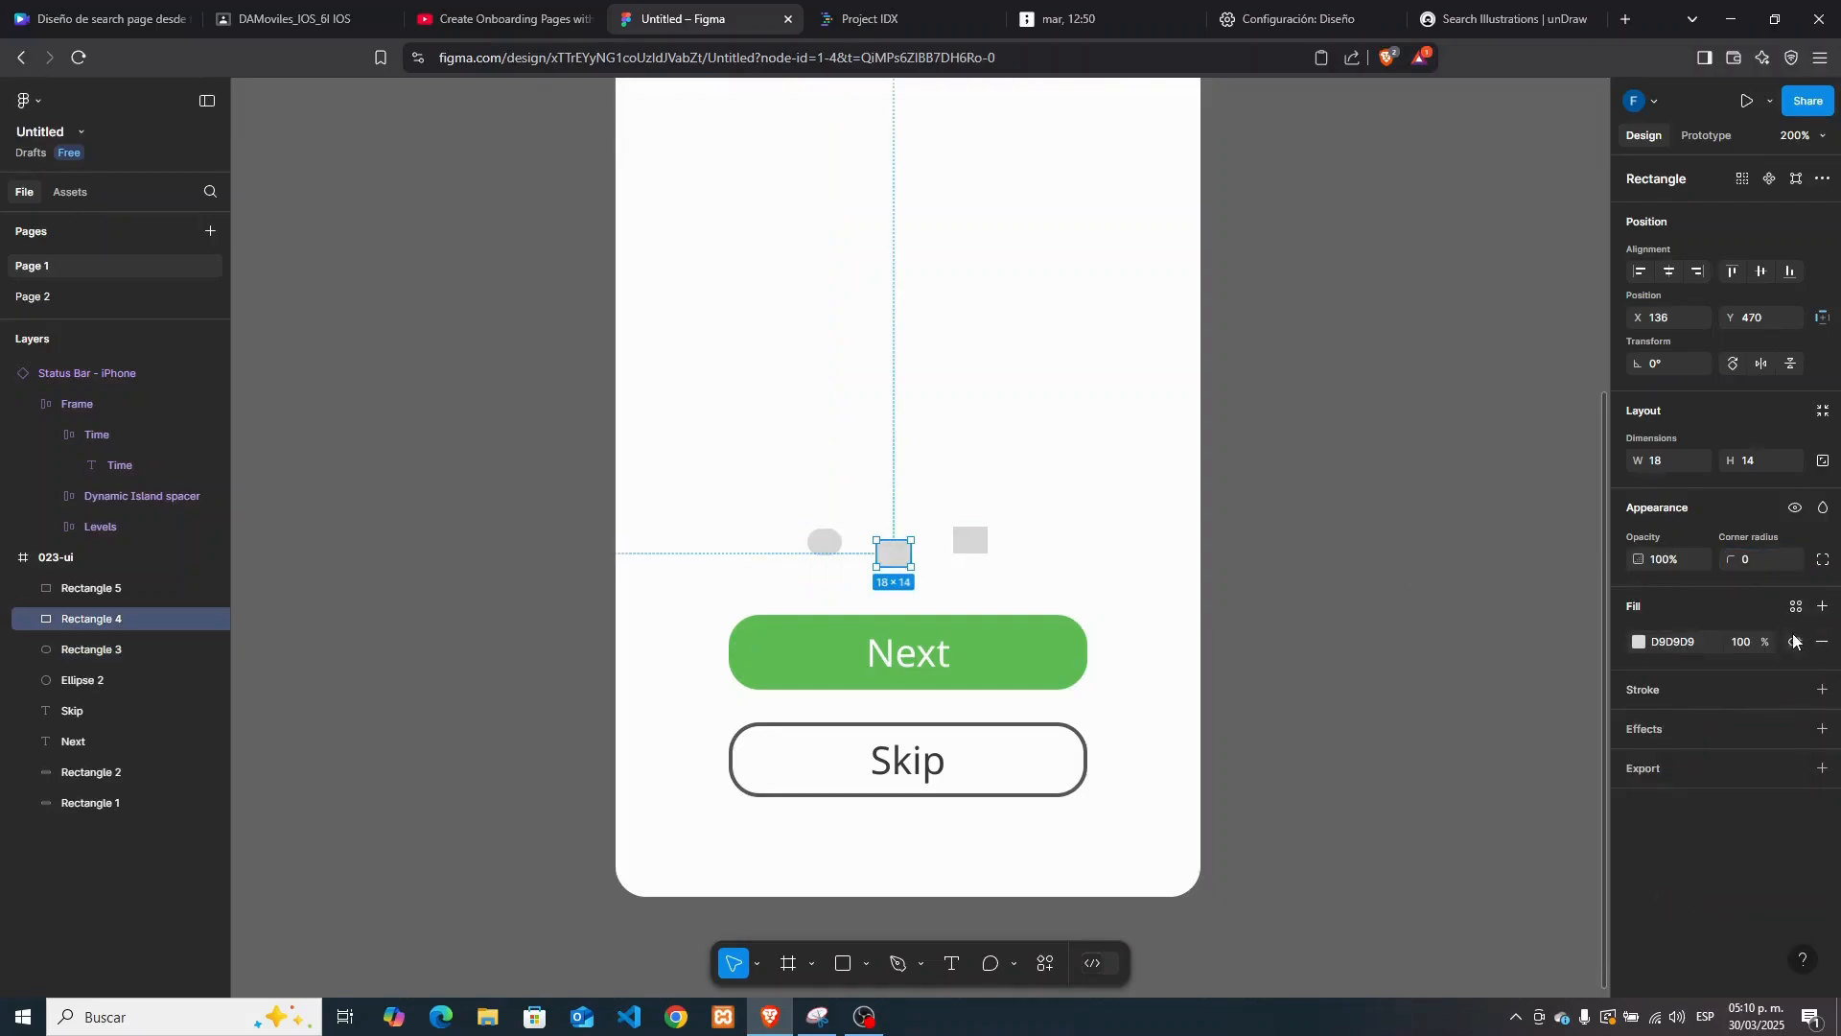
{"action": "left_click", "coordinate": [1793, 560]}
{"action": "left_click", "coordinate": [1676, 880]}
{"action": "left_click", "coordinate": [970, 540]}
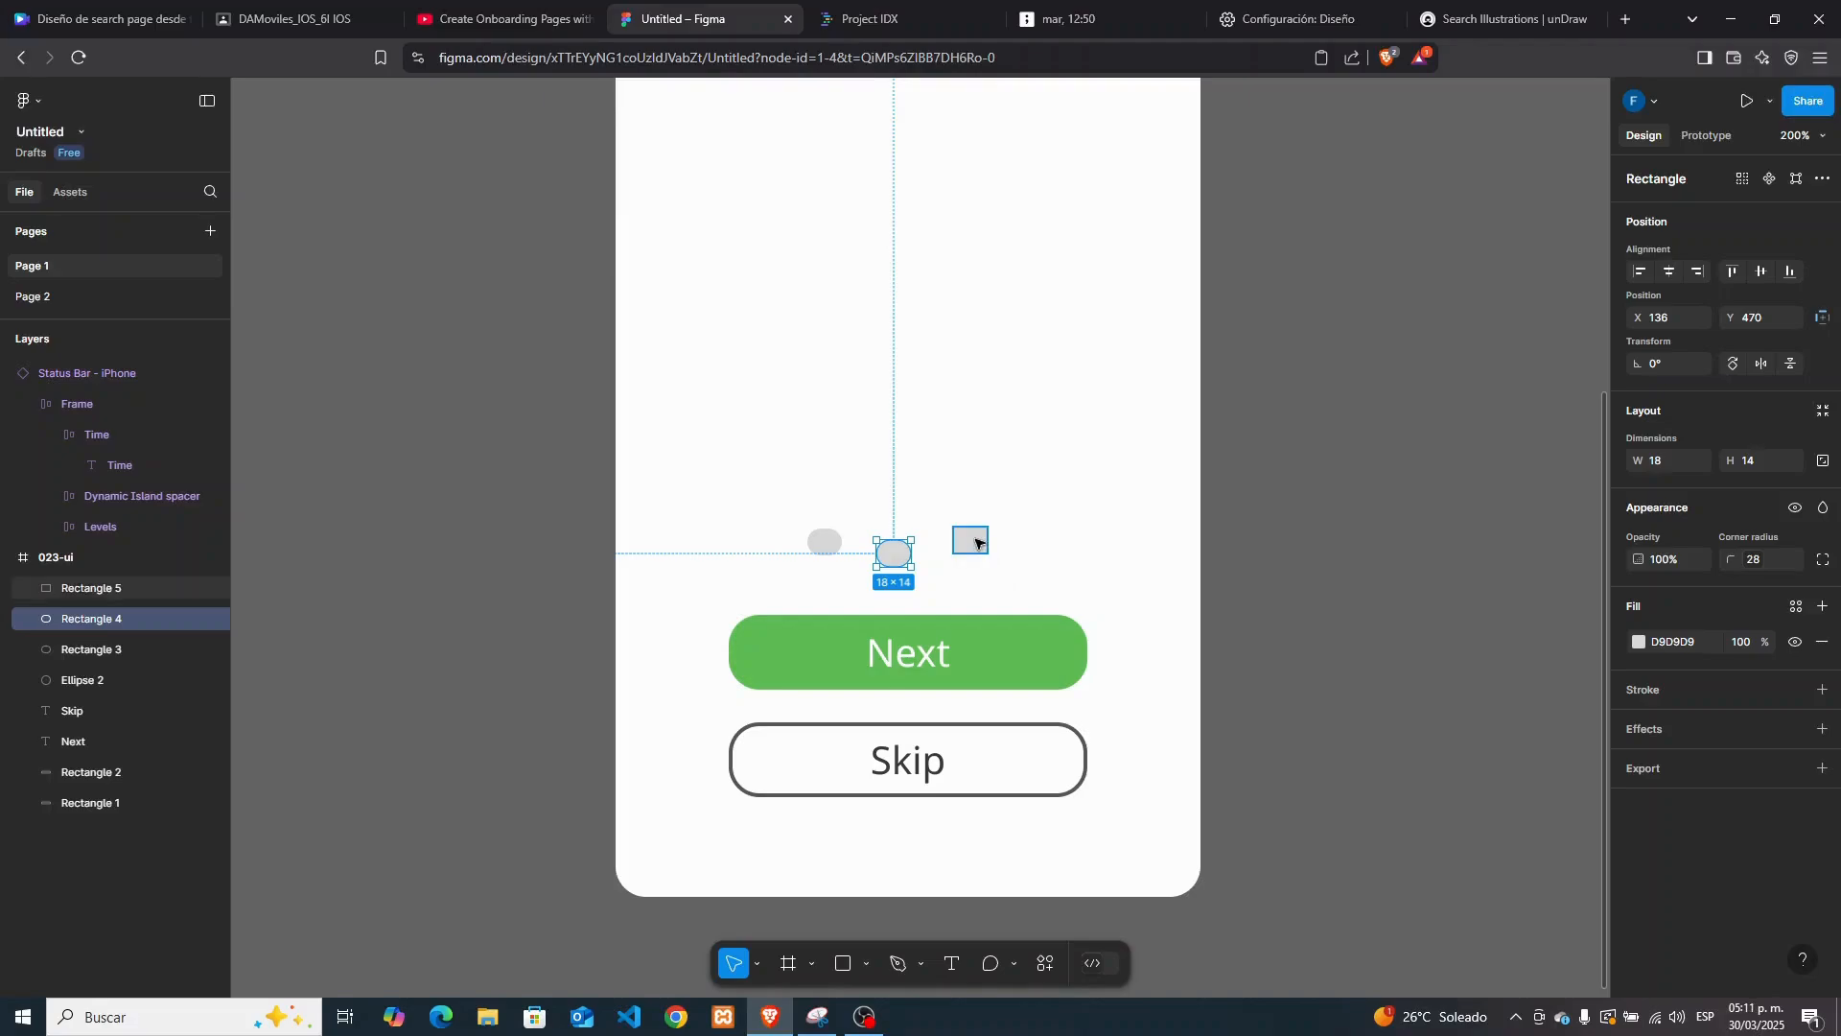
{"action": "left_click", "coordinate": [1789, 561]}
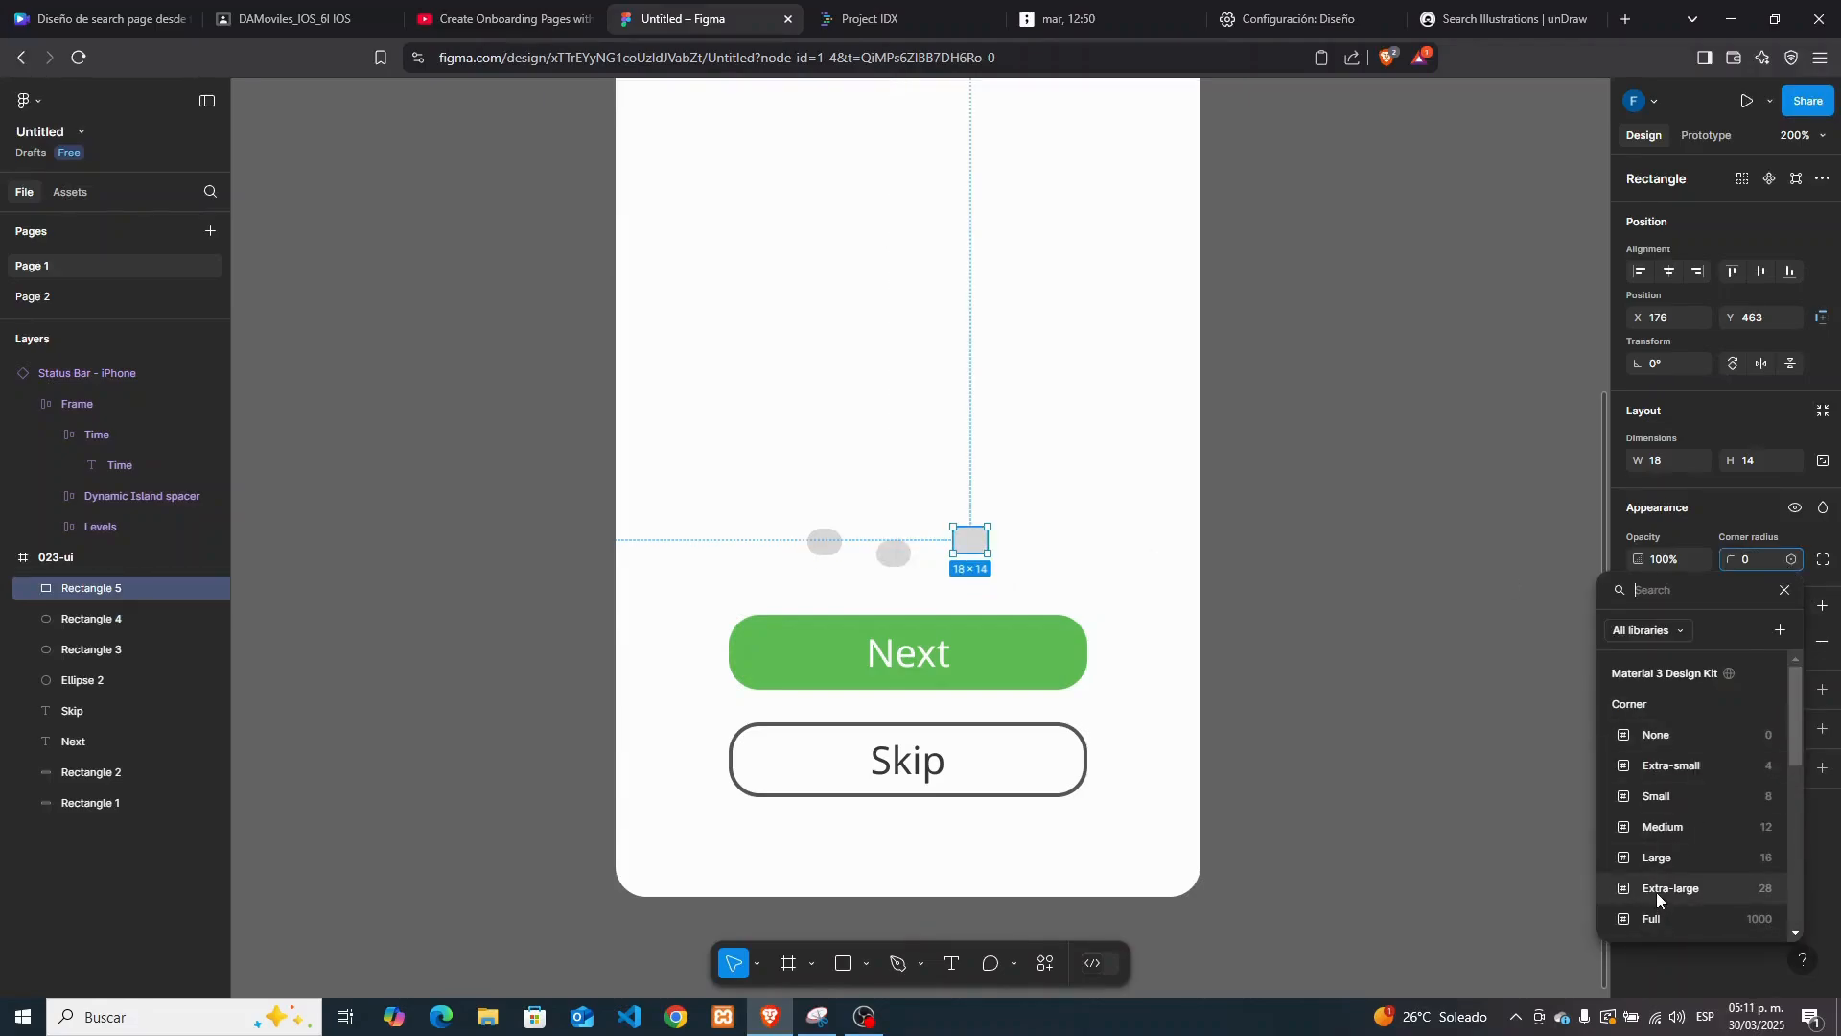
{"action": "left_click", "coordinate": [1657, 893]}
Resize the middle and right rounded shapes to 14 × 14 circles and align them side by side above the Next button
{"action": "mouse_move", "coordinate": [967, 547]}
{"action": "left_mouse_down"}
{"action": "mouse_move", "coordinate": [894, 535]}
{"action": "mouse_move", "coordinate": [964, 548]}
{"action": "left_mouse_up"}
{"action": "left_click", "coordinate": [894, 553]}
{"action": "left_click", "coordinate": [894, 554]}
{"action": "left_click", "coordinate": [956, 549]}
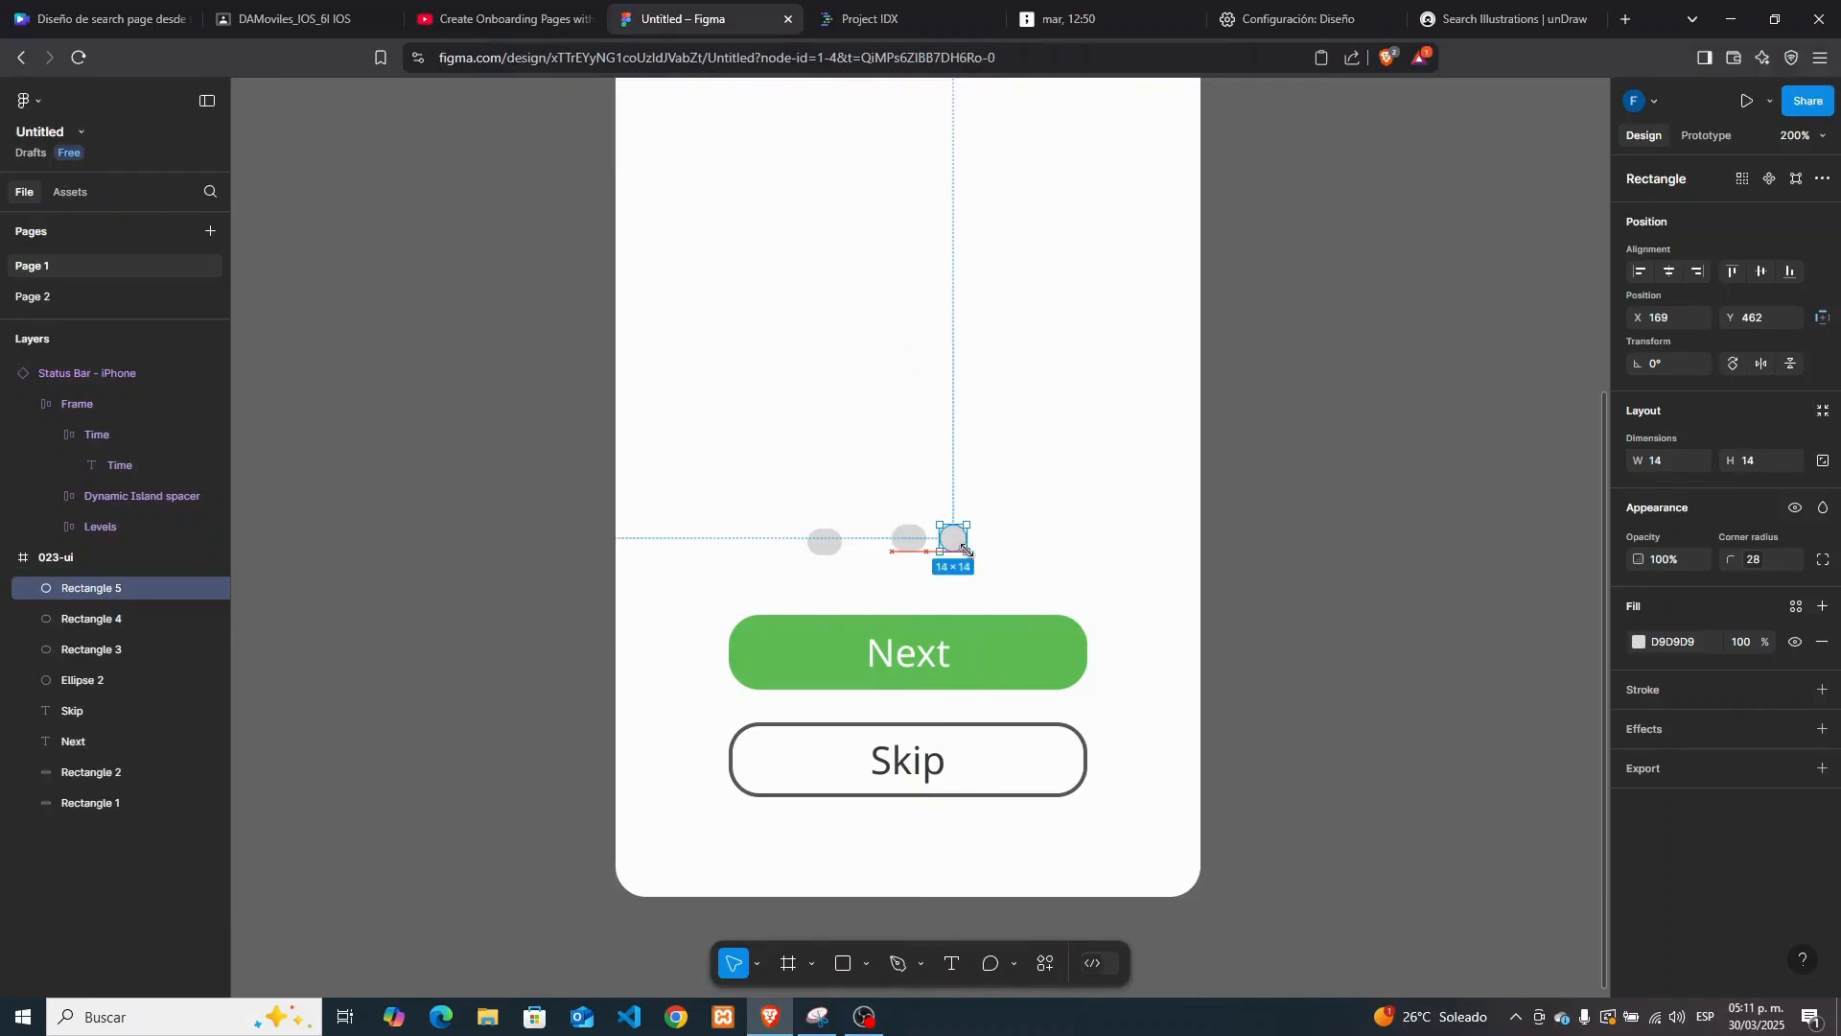
{"action": "left_click", "coordinate": [917, 544]}
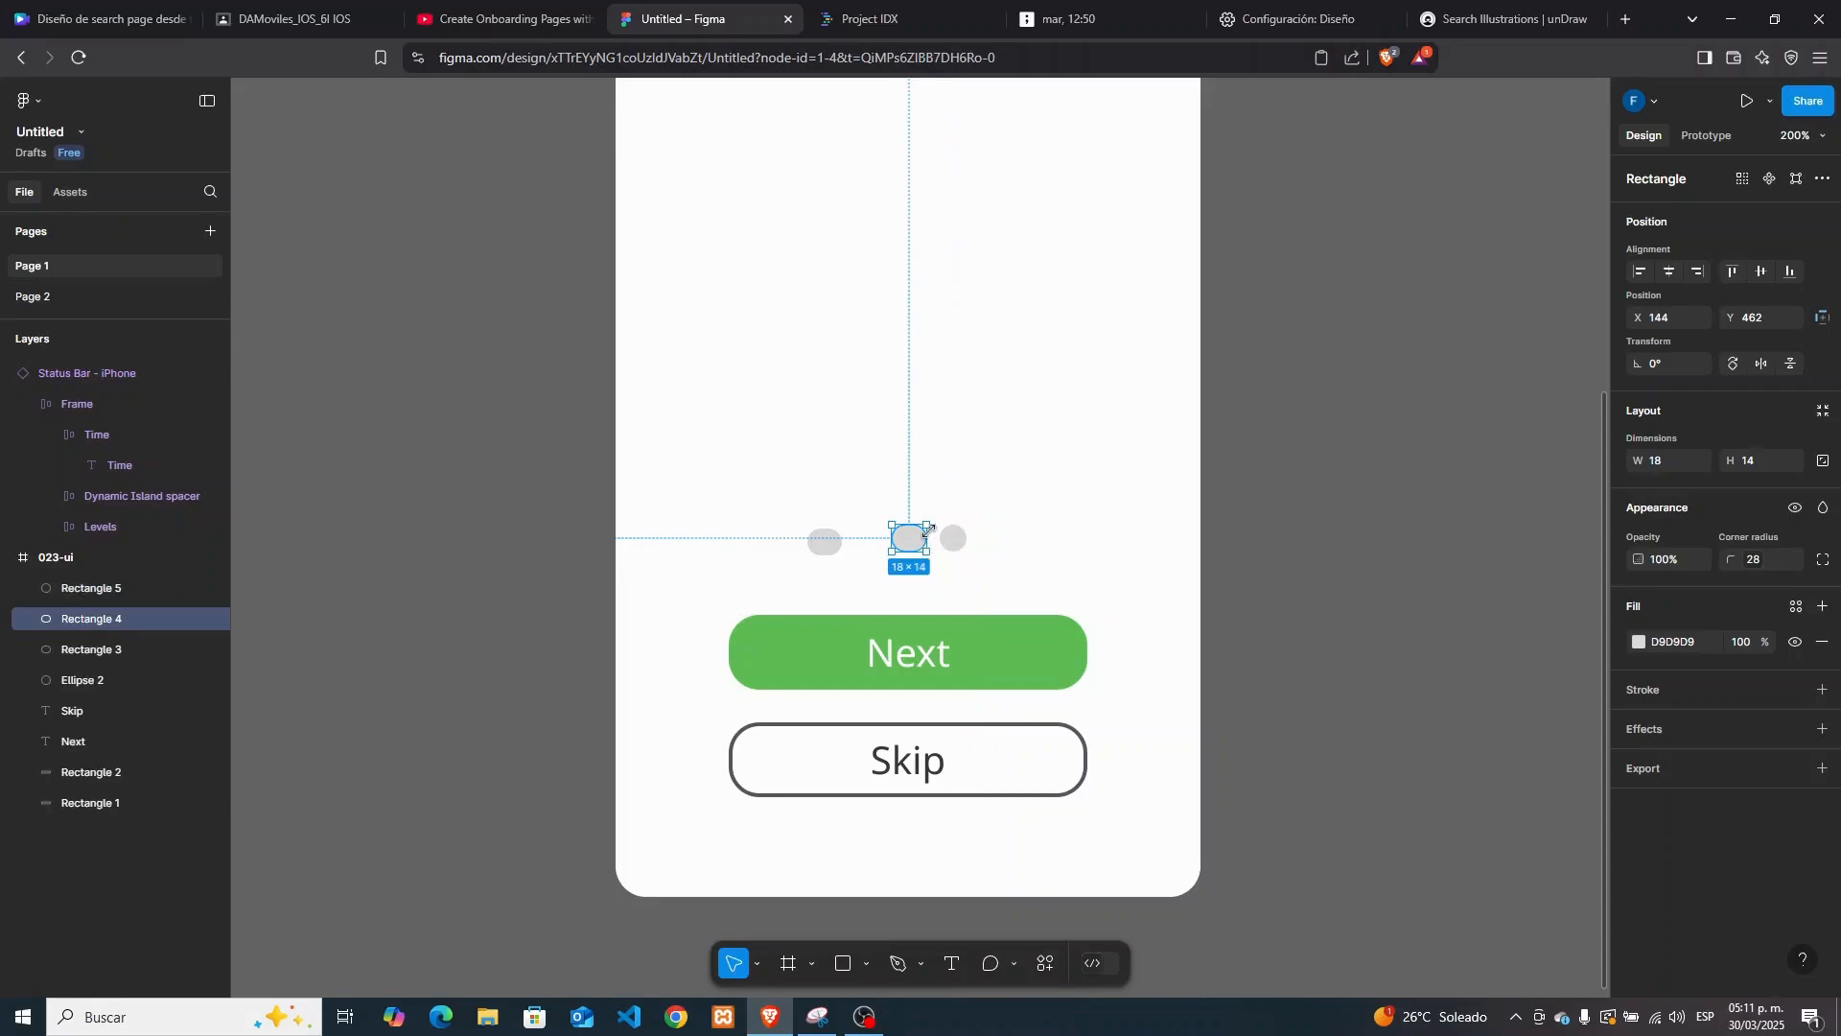
{"action": "mouse_move", "coordinate": [929, 538]}
{"action": "left_mouse_down"}
{"action": "mouse_move", "coordinate": [907, 543]}
{"action": "mouse_move", "coordinate": [955, 543]}
{"action": "left_mouse_up"}
{"action": "left_click", "coordinate": [928, 566]}
{"action": "left_click", "coordinate": [960, 543]}
Stretch the left rounded shape to 21 × 14 and line it up beside the circles at X 118, Y 462
{"action": "left_click", "coordinate": [823, 544]}
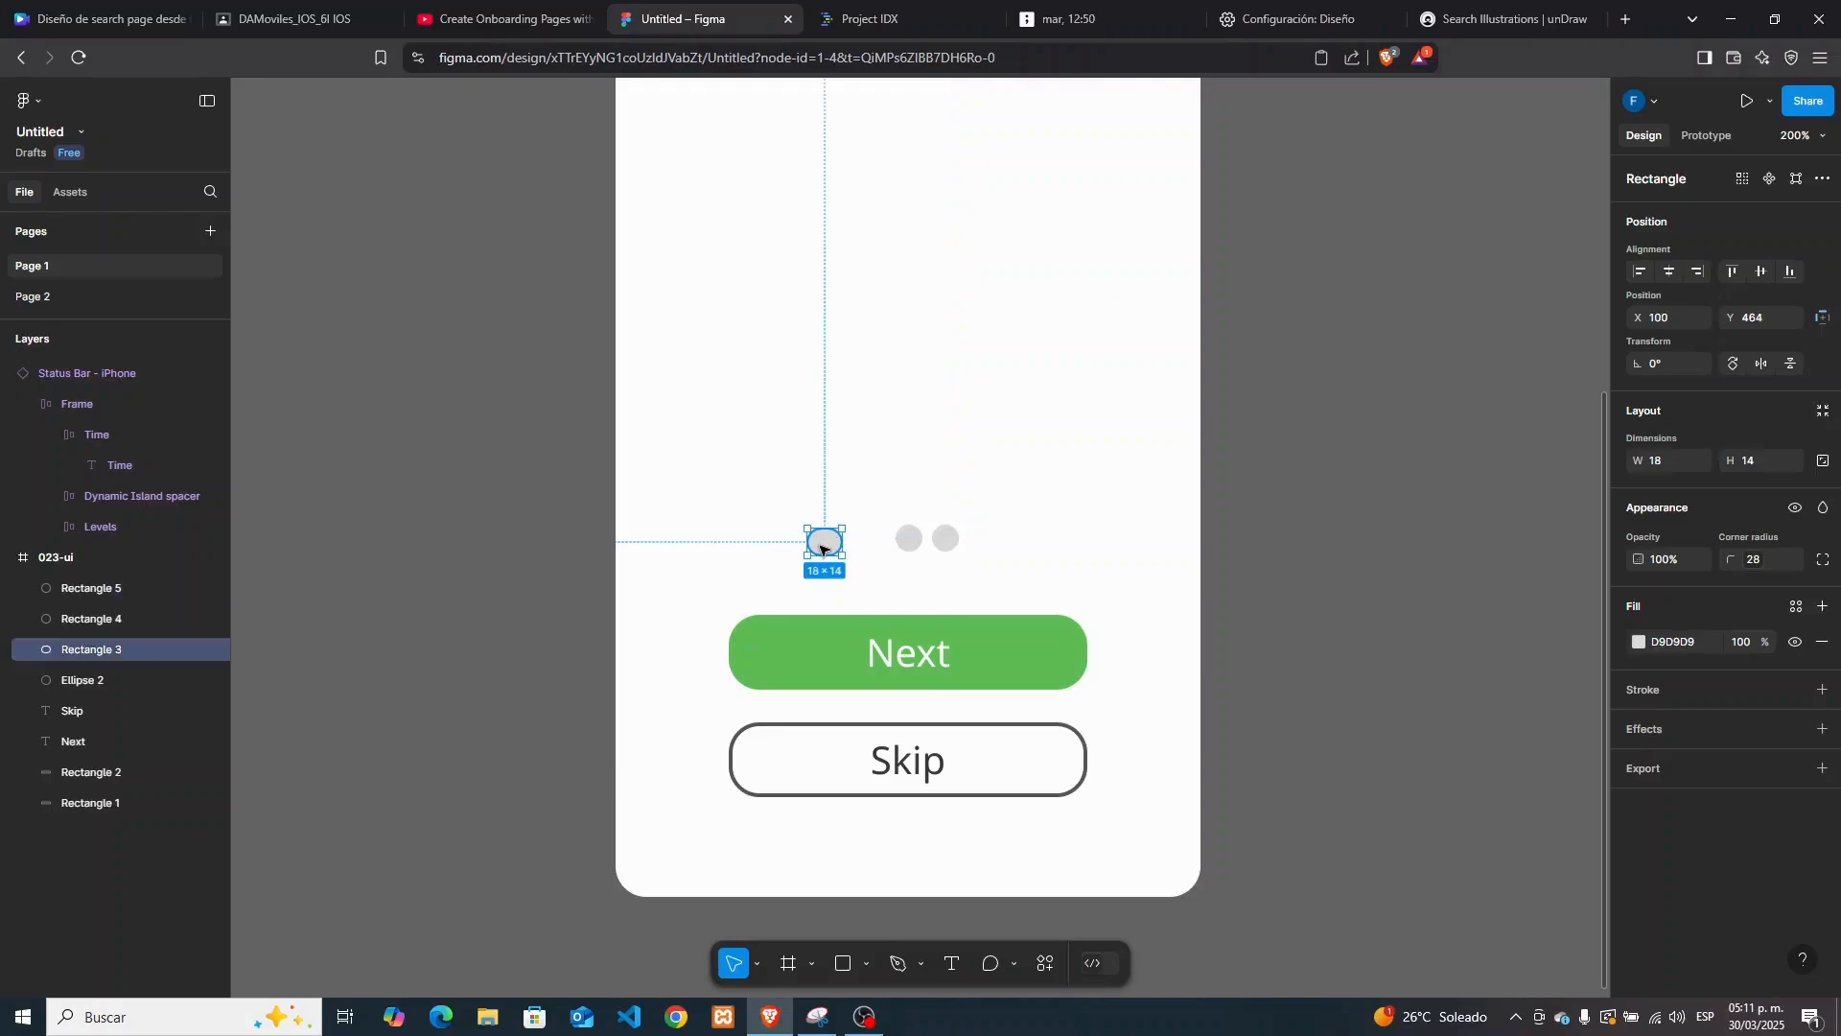
{"action": "mouse_move", "coordinate": [831, 545]}
{"action": "left_mouse_down"}
{"action": "mouse_move", "coordinate": [878, 538]}
{"action": "mouse_move", "coordinate": [839, 538]}
{"action": "left_mouse_up"}
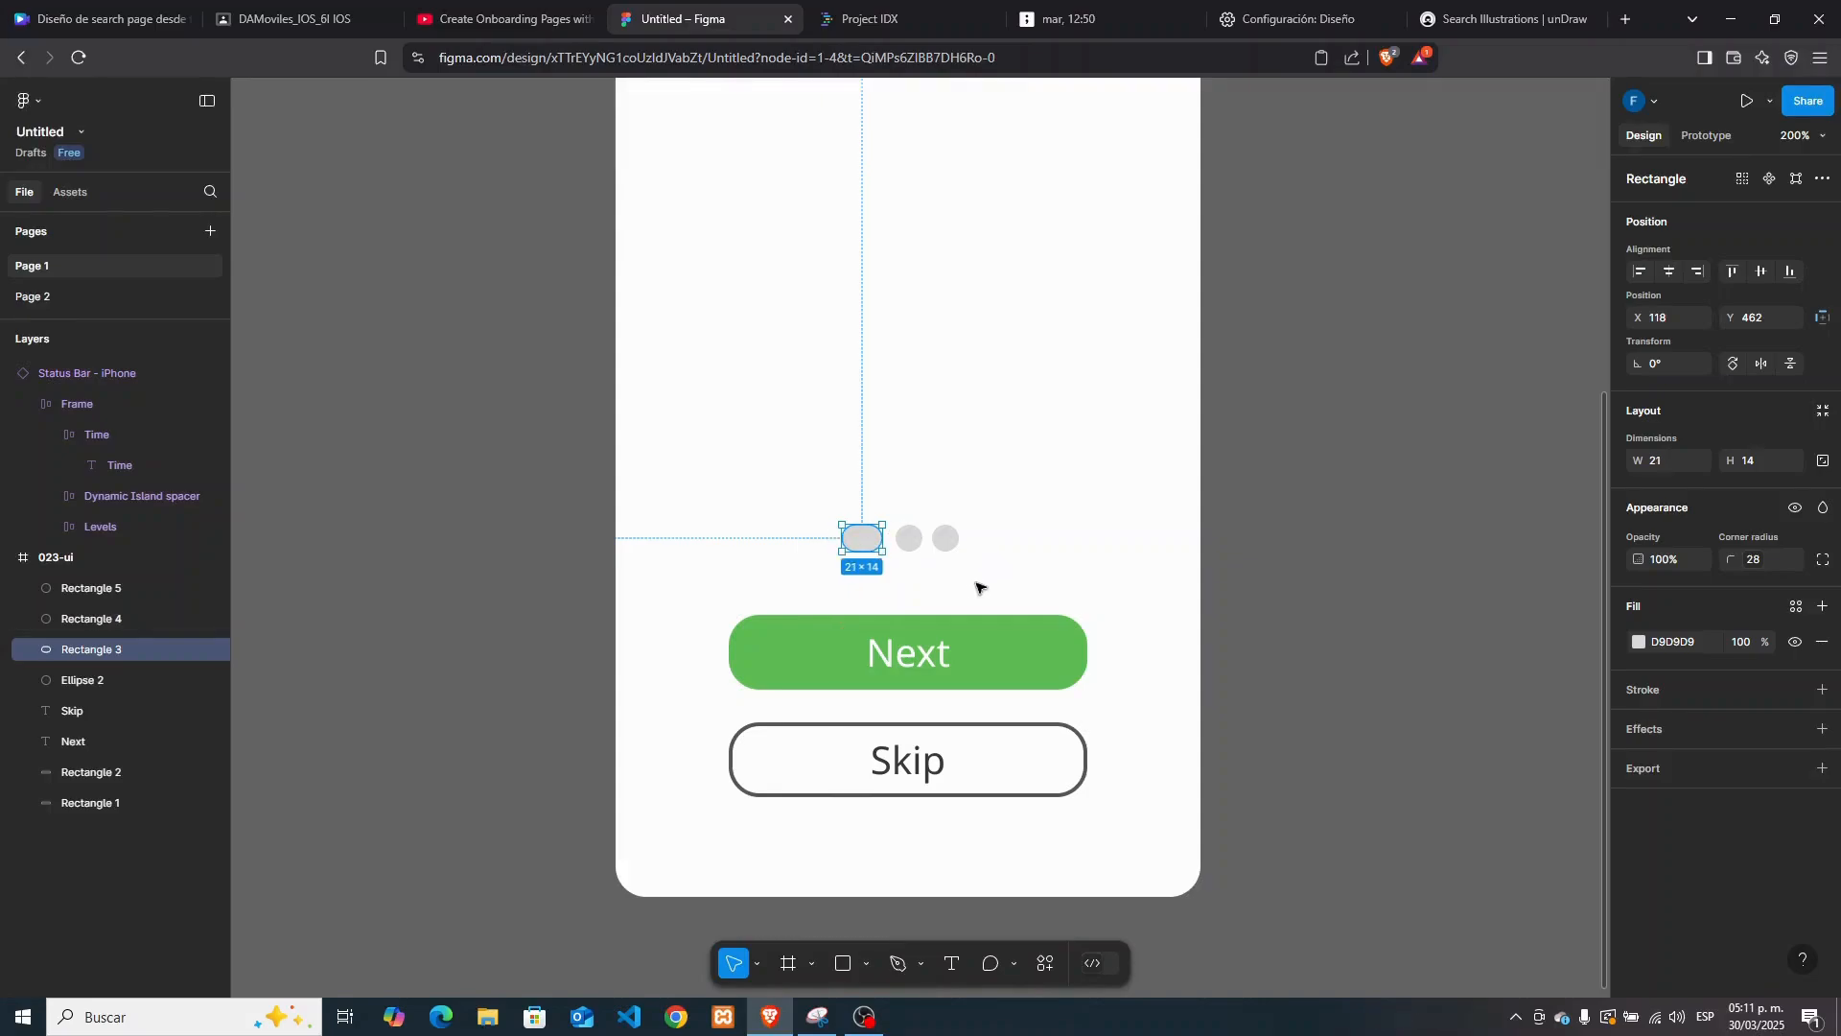
{"action": "left_click", "coordinate": [976, 587]}
Fill the left indicator pill with the Next button's green, 5FBD56
{"action": "left_click", "coordinate": [856, 537]}
{"action": "left_click", "coordinate": [1639, 641]}
{"action": "left_click", "coordinate": [1060, 658]}
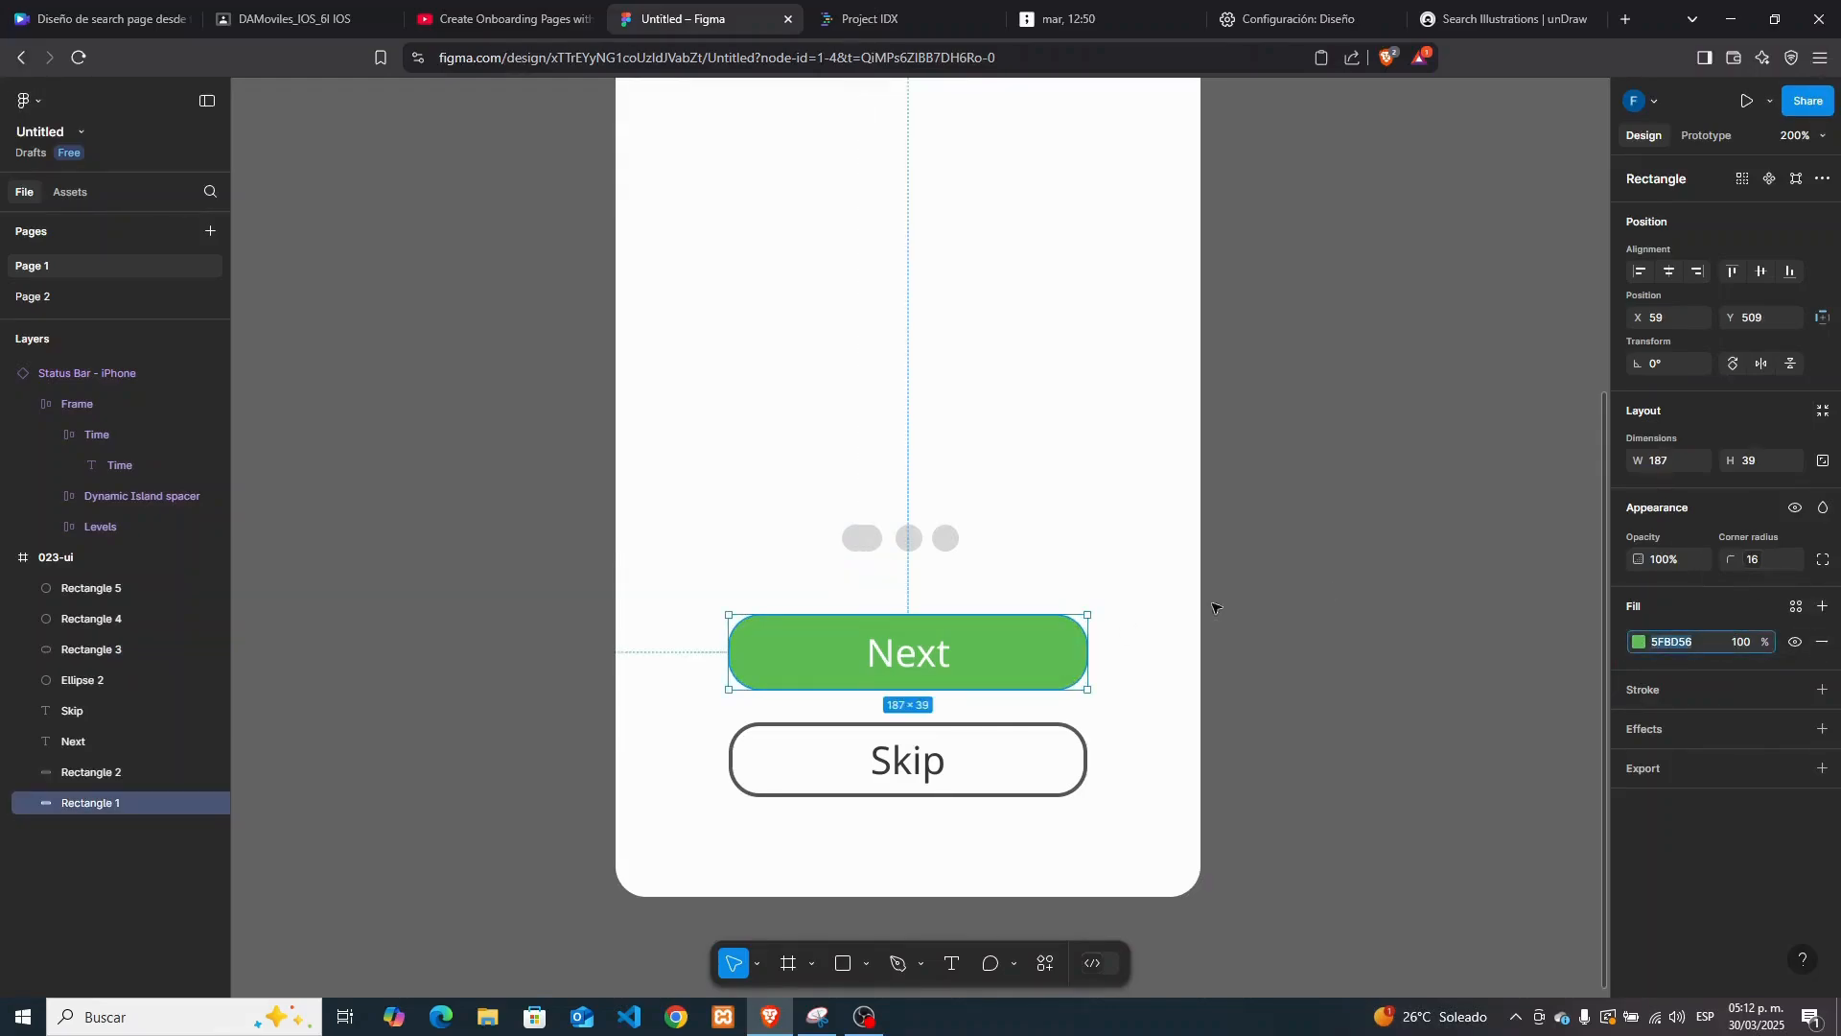
{"action": "left_click", "coordinate": [859, 537]}
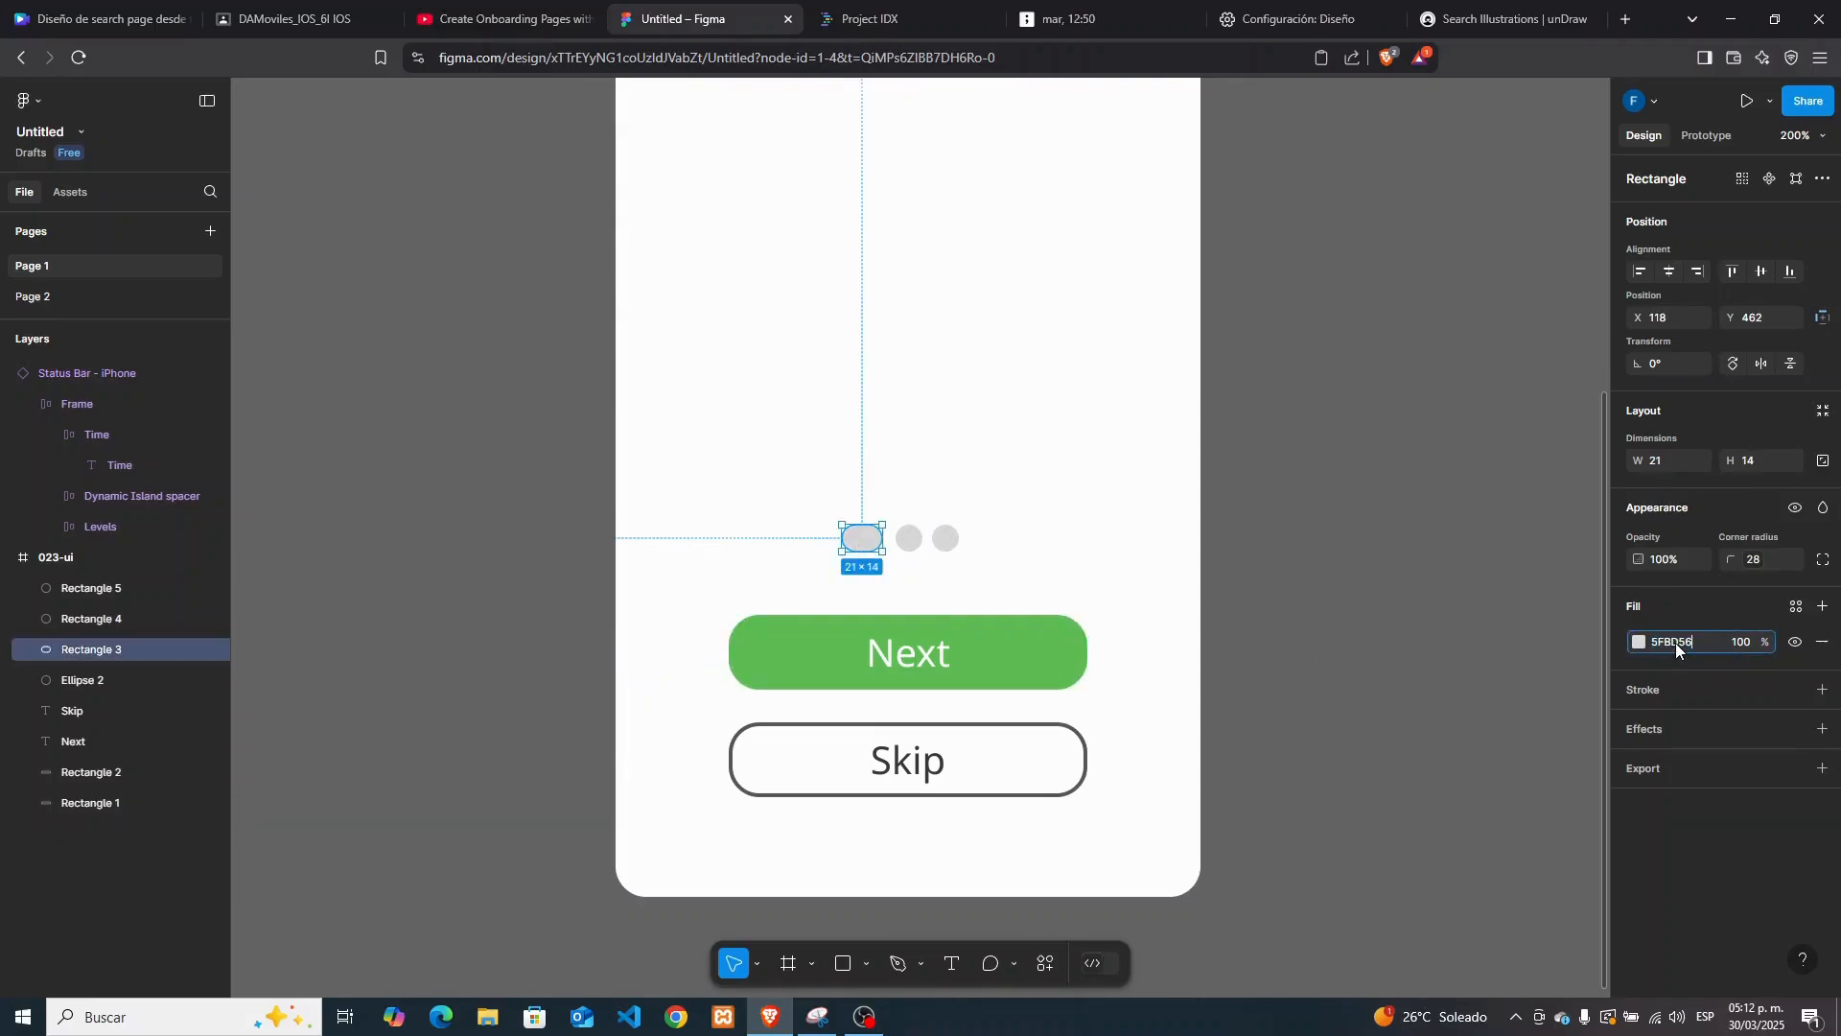
{"action": "key", "text": "Return"}
Change the fill of the middle and right indicator circles to gray 999F98
{"action": "left_click", "coordinate": [908, 540]}
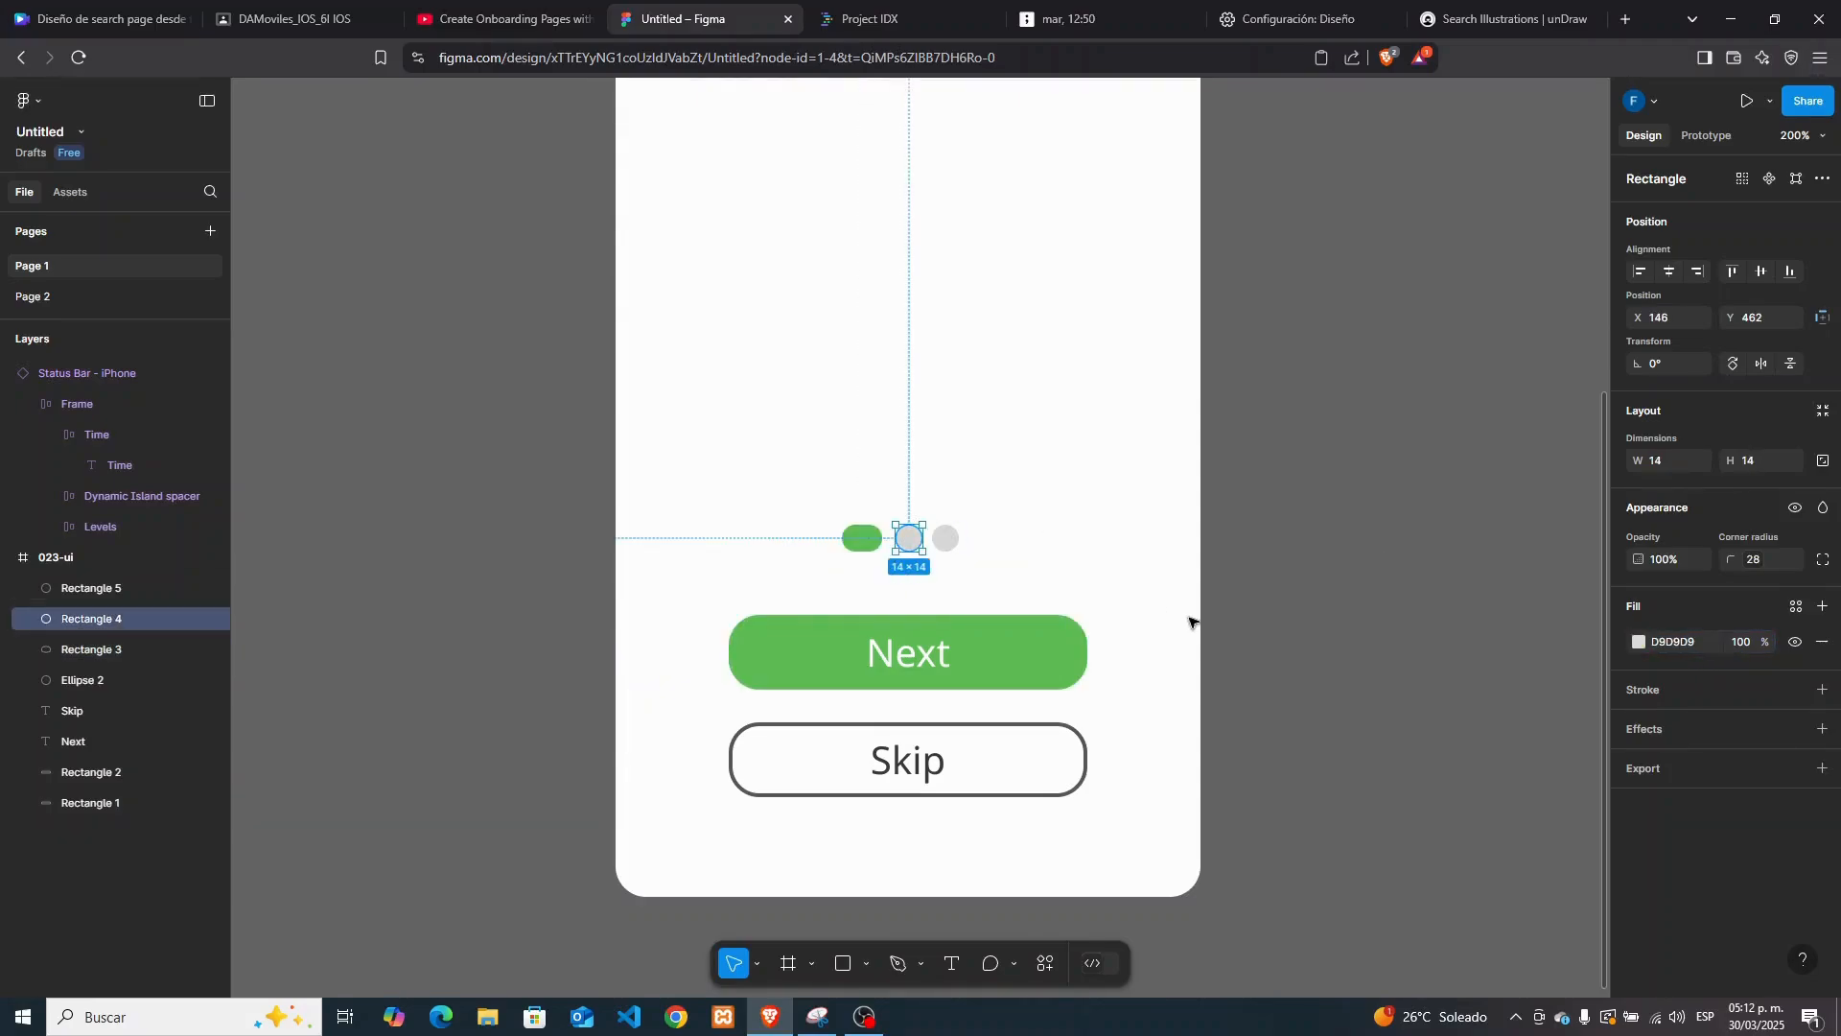
{"action": "left_click", "coordinate": [1673, 642]}
{"action": "key", "text": "ctrl+v"}
{"action": "key", "text": "Return"}
{"action": "left_click", "coordinate": [1637, 641]}
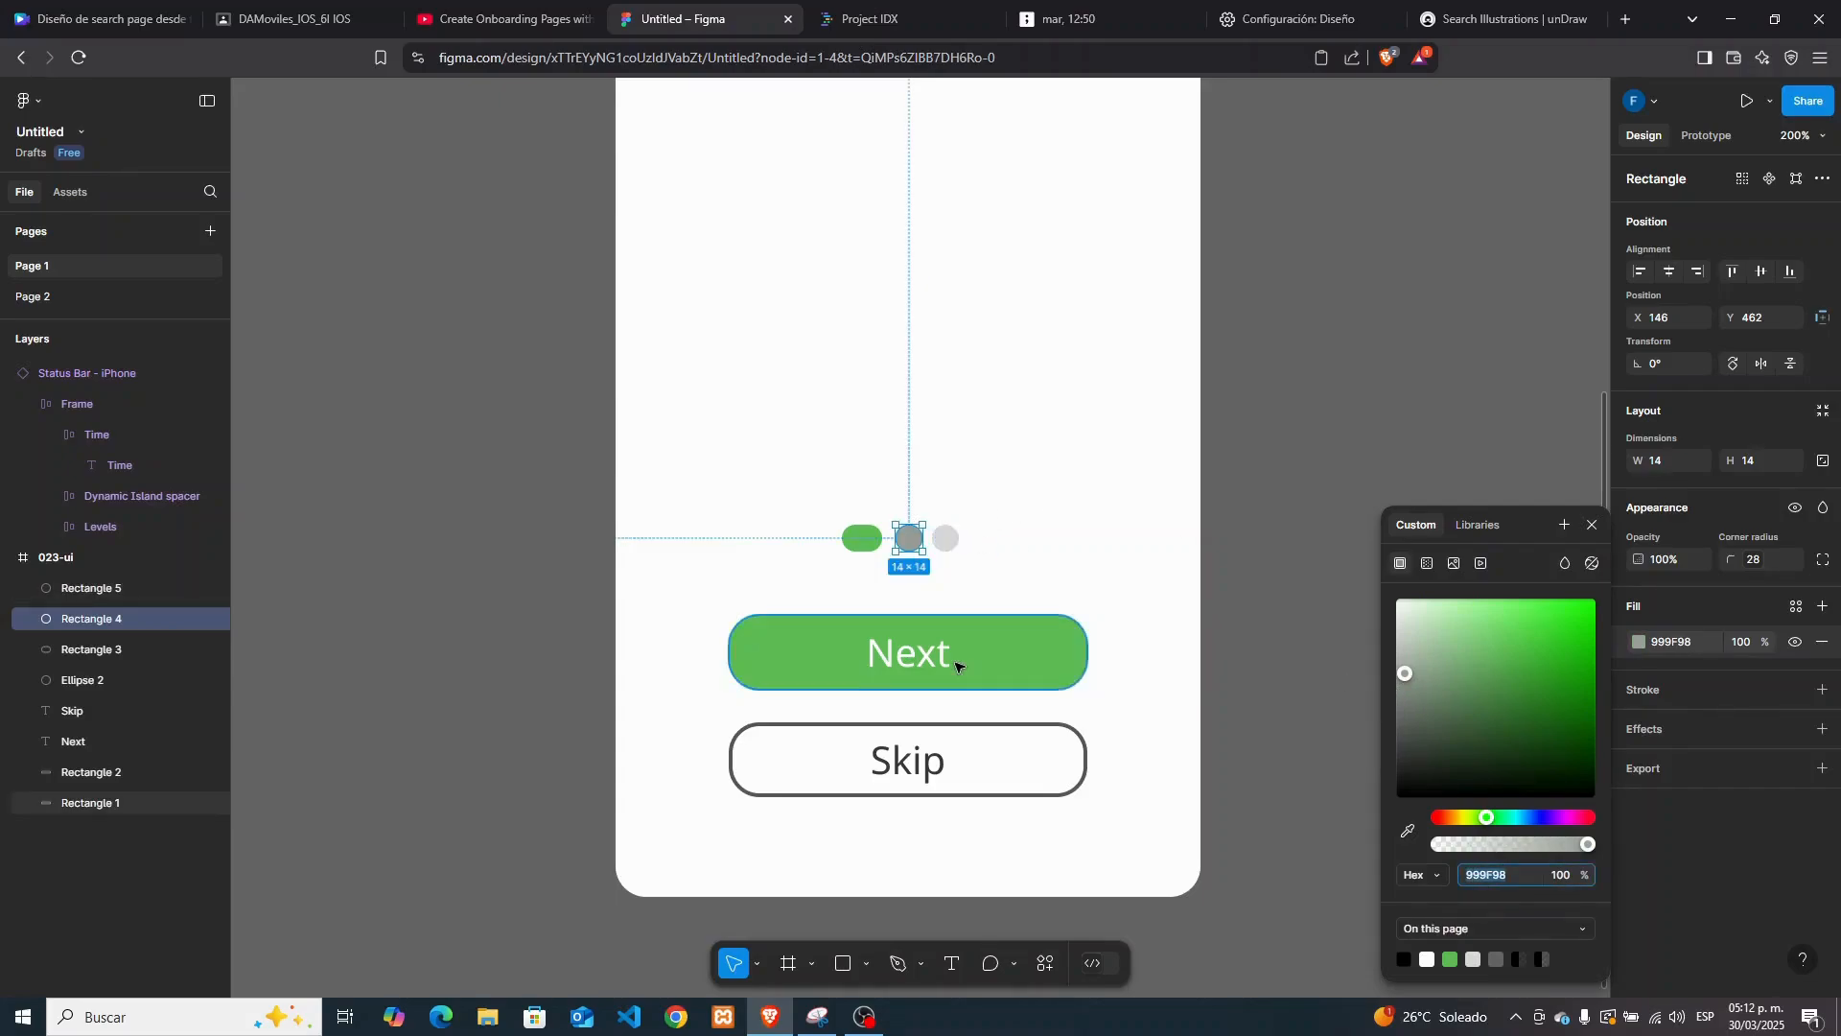
{"action": "left_click", "coordinate": [945, 537]}
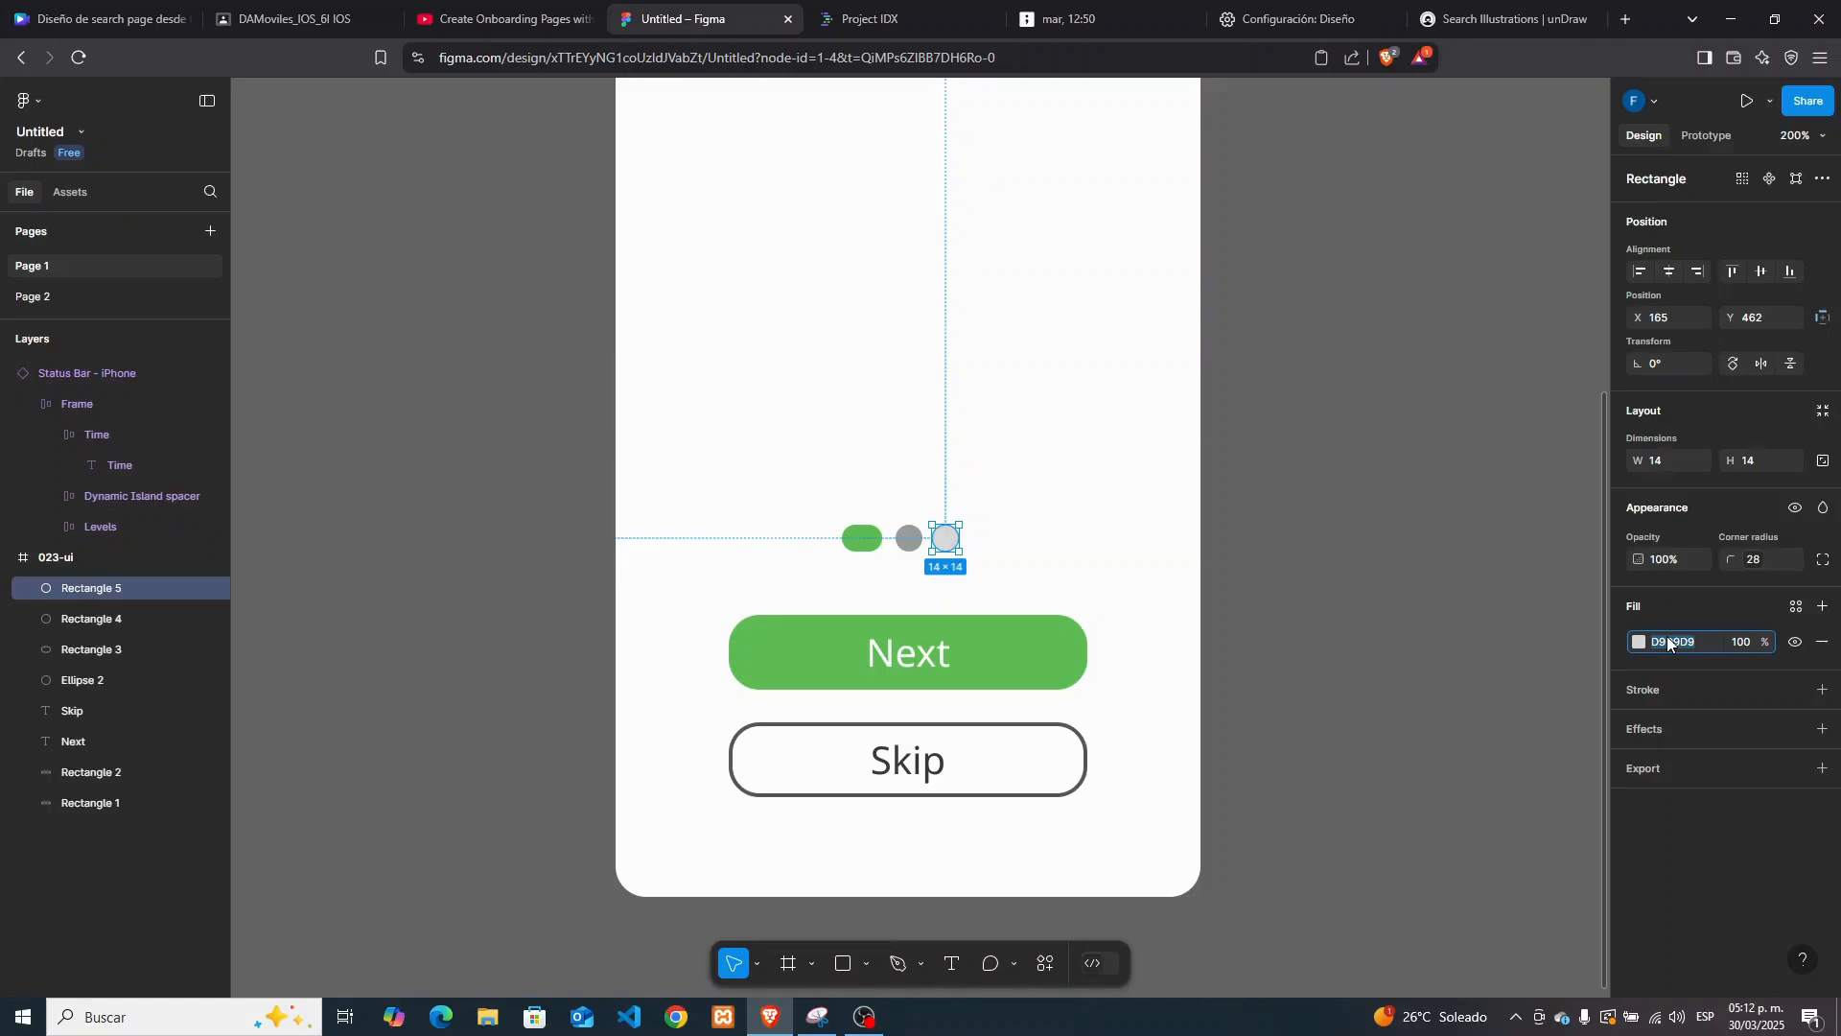
{"action": "type", "text": "999598"}
{"action": "key", "text": "Return"}
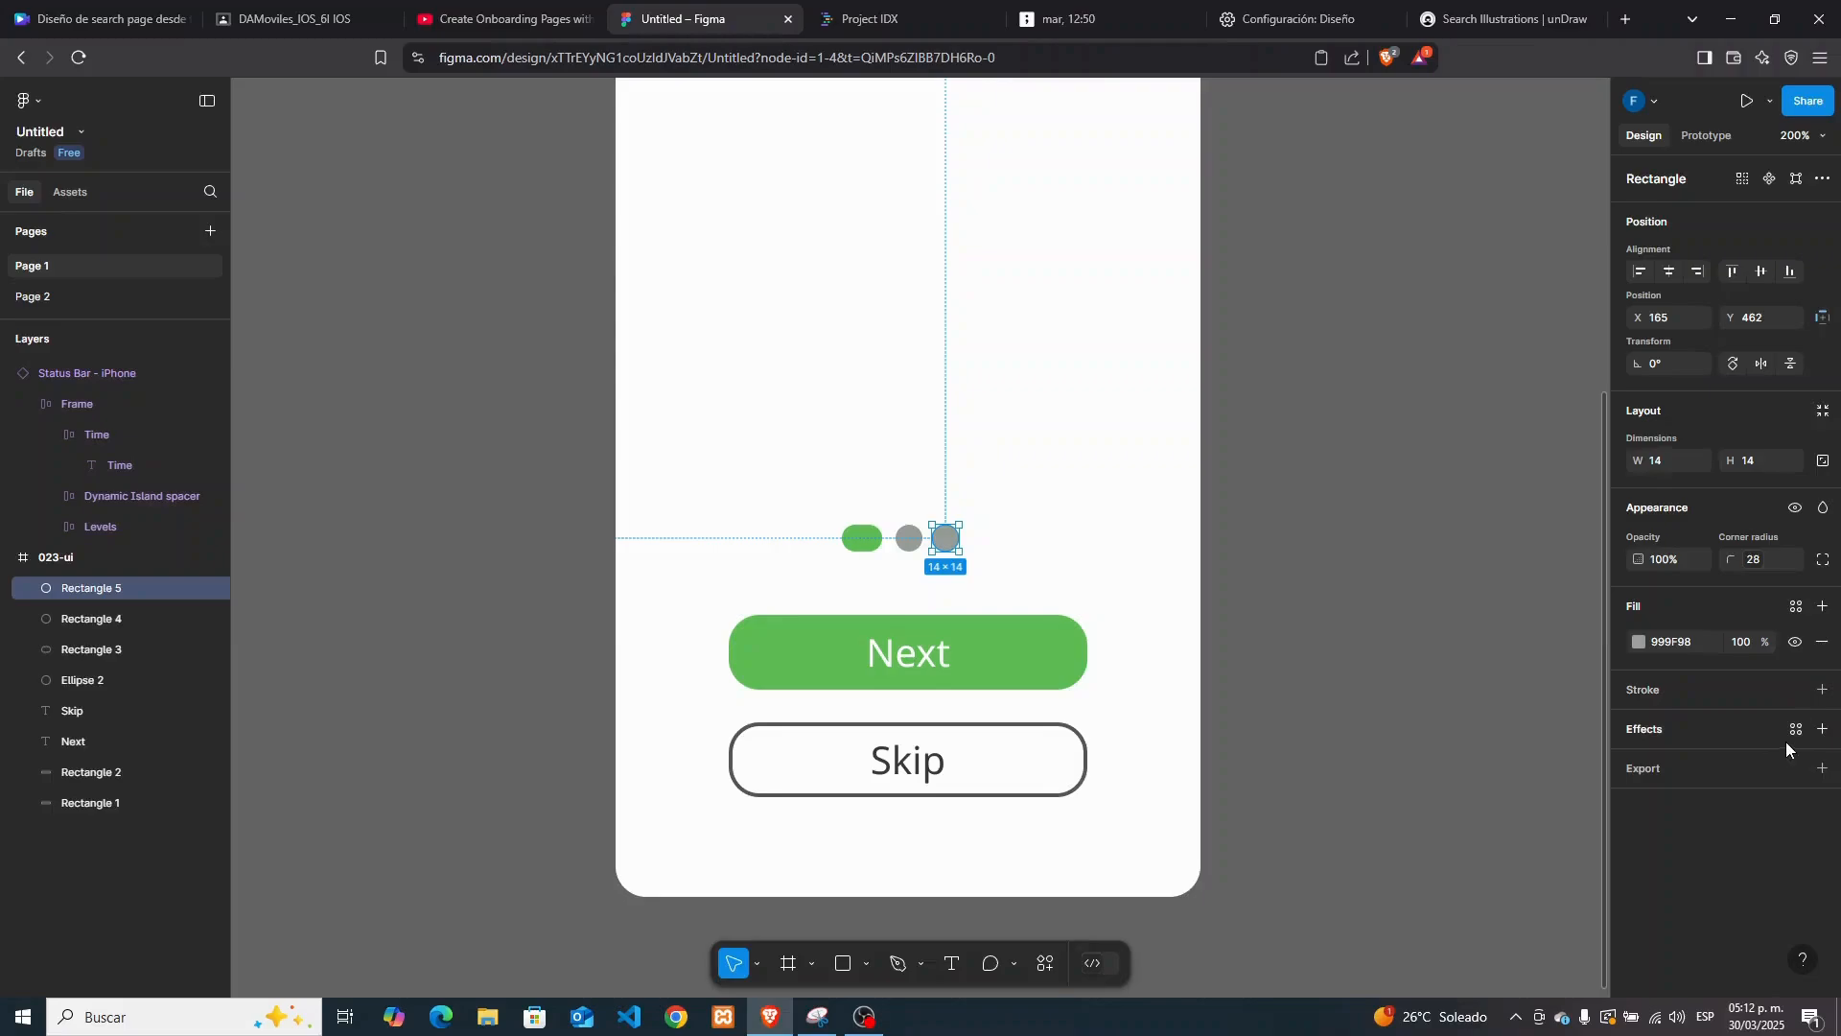
Add a black 000000 inside stroke of weight 2 to the right and middle indicator circles
{"action": "left_click", "coordinate": [1822, 689]}
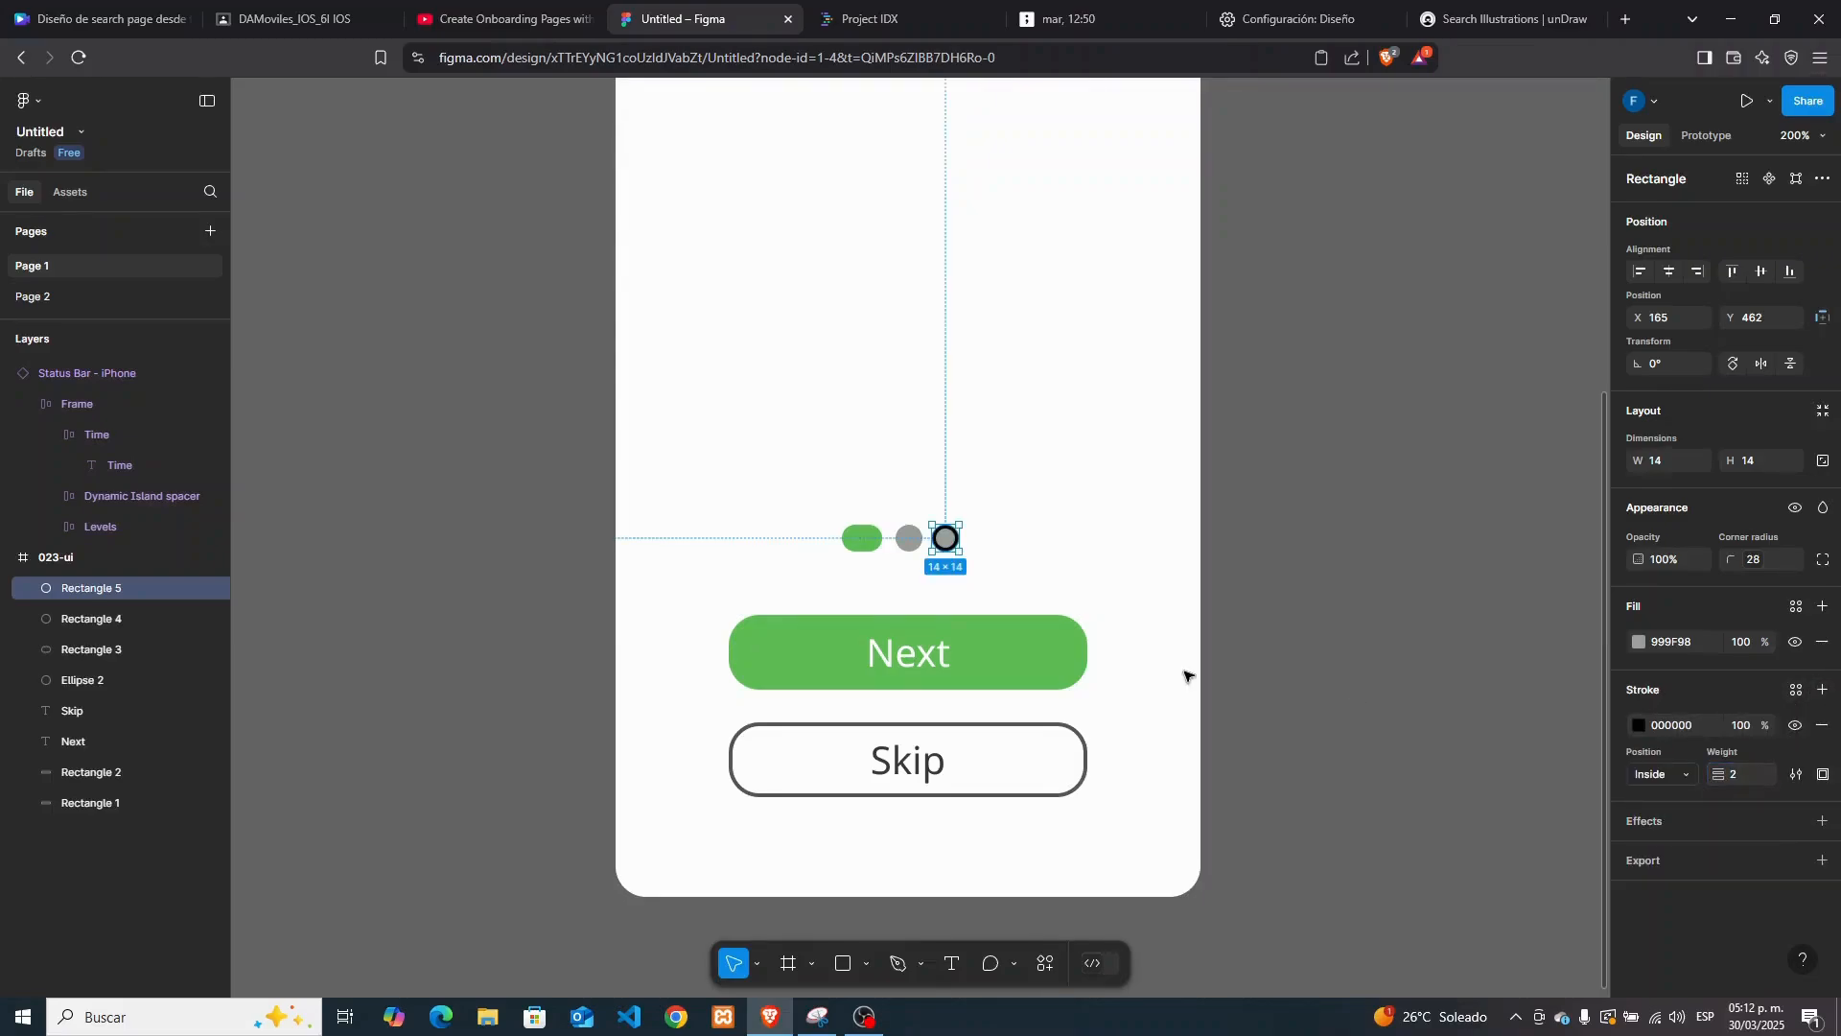
{"action": "left_click", "coordinate": [912, 539]}
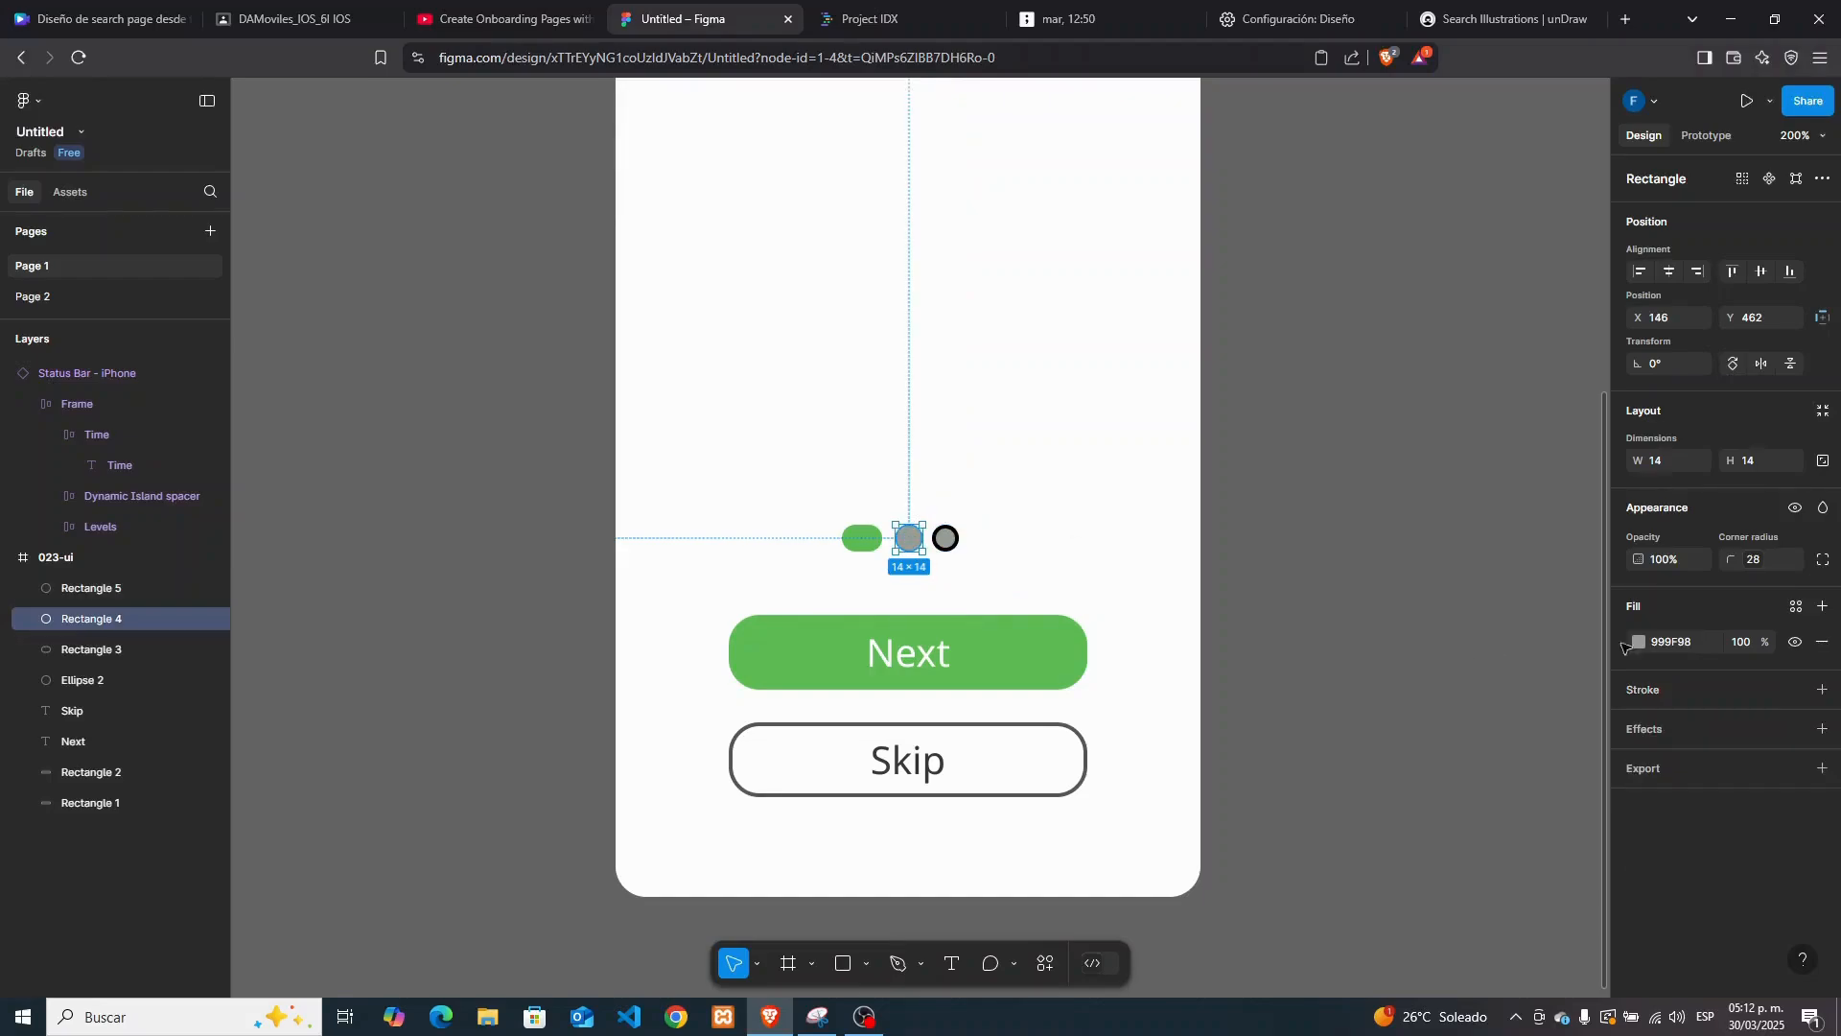
{"action": "left_click", "coordinate": [1822, 690]}
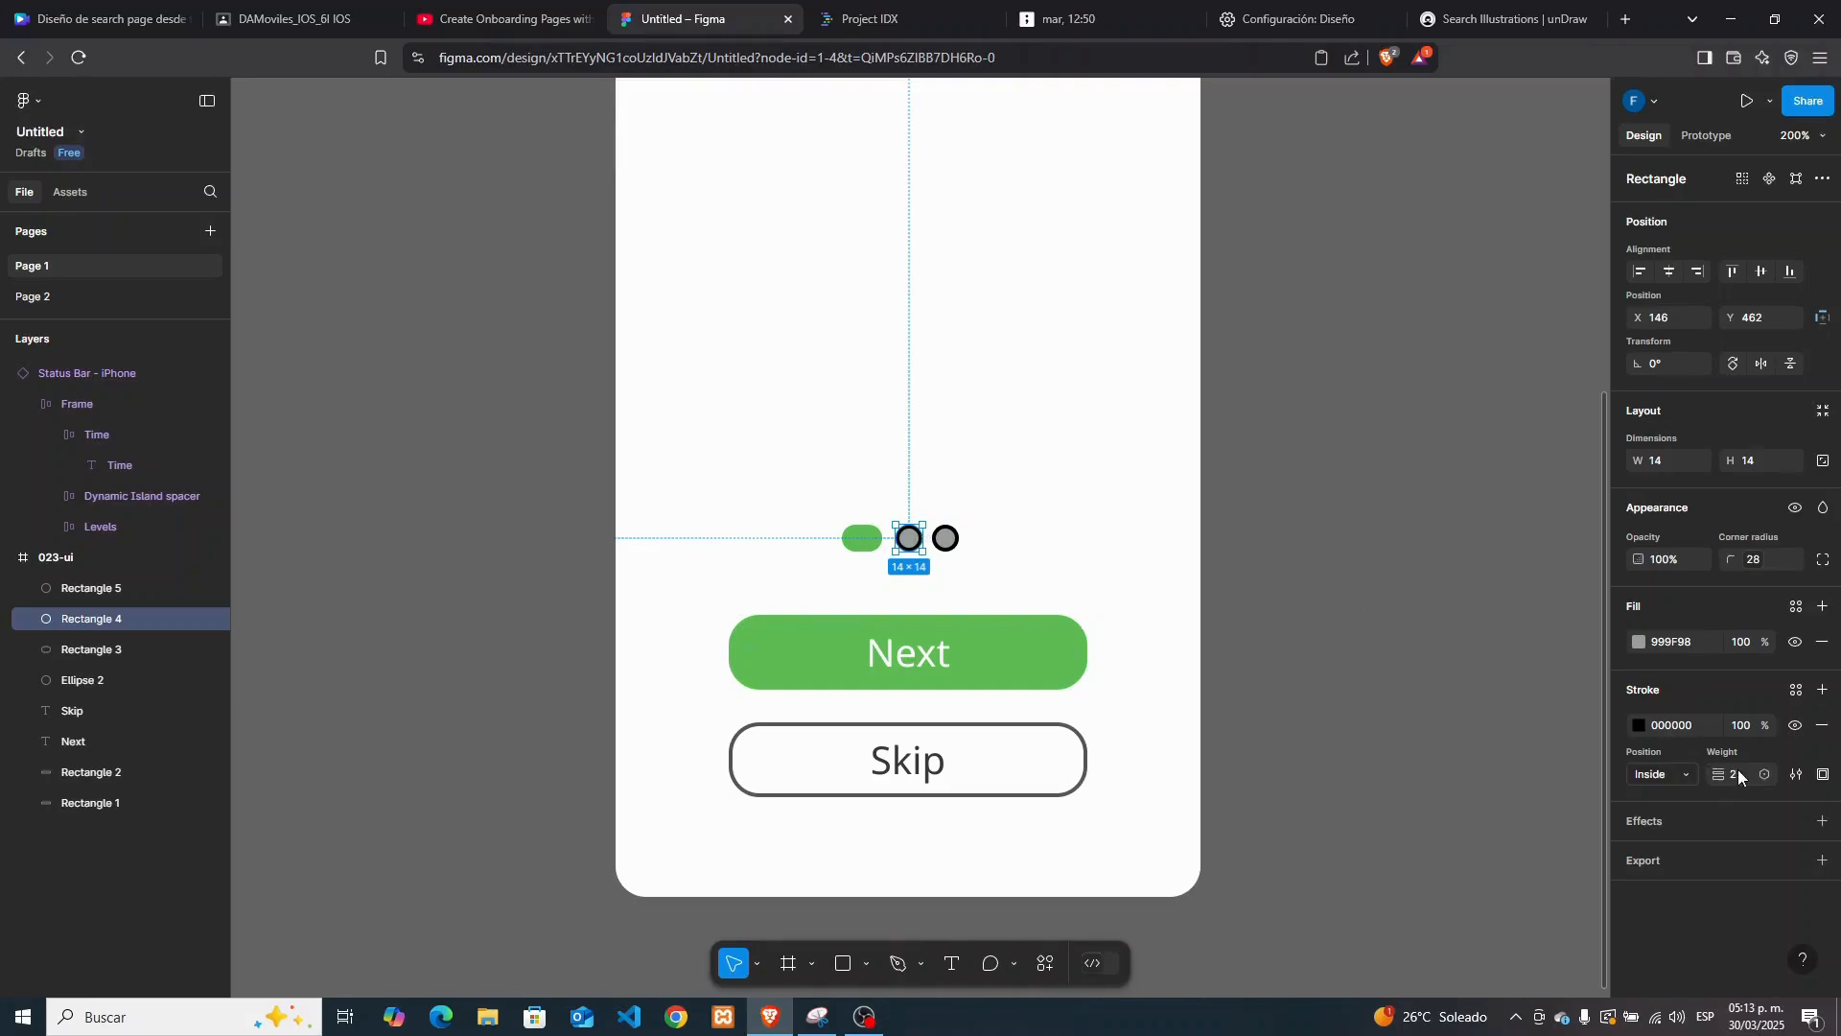
Change the fill of the middle and right indicator circles to white FFFFFF
{"action": "left_click", "coordinate": [1638, 642]}
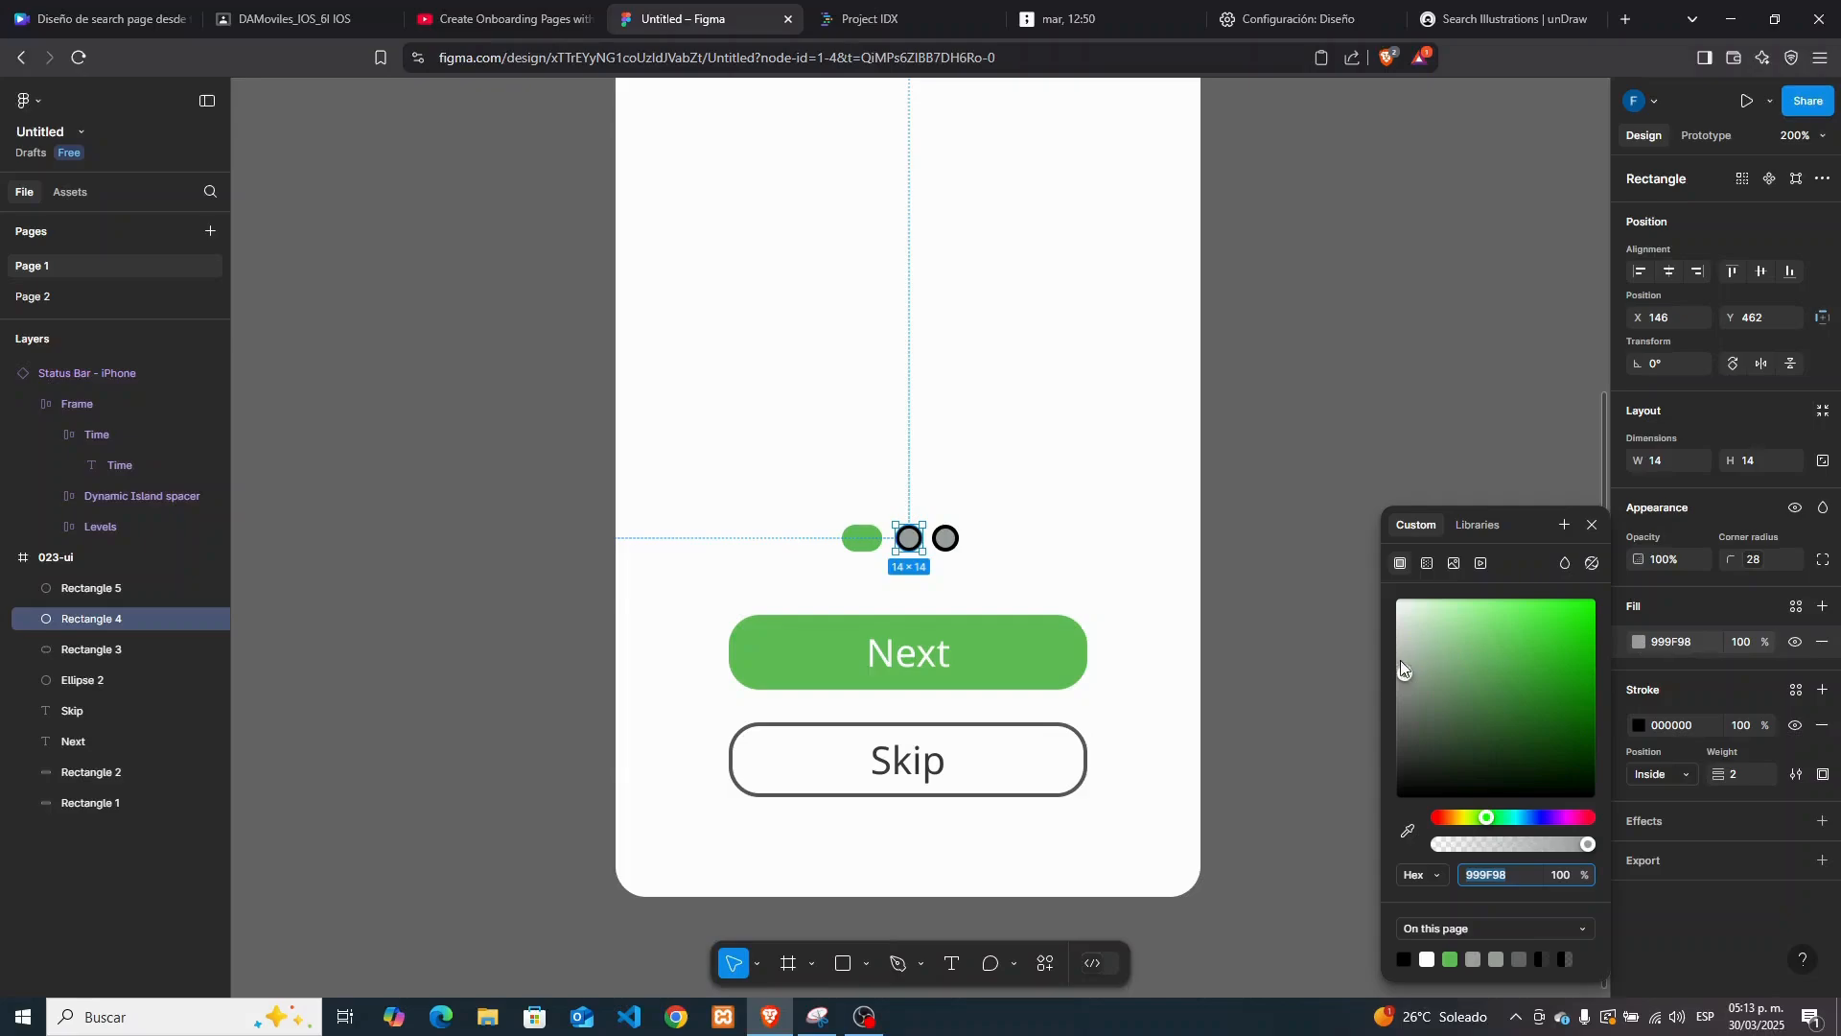
{"action": "left_click_drag", "start_coordinate": [1400, 660], "coordinate": [1393, 596]}
{"action": "left_click", "coordinate": [946, 538]}
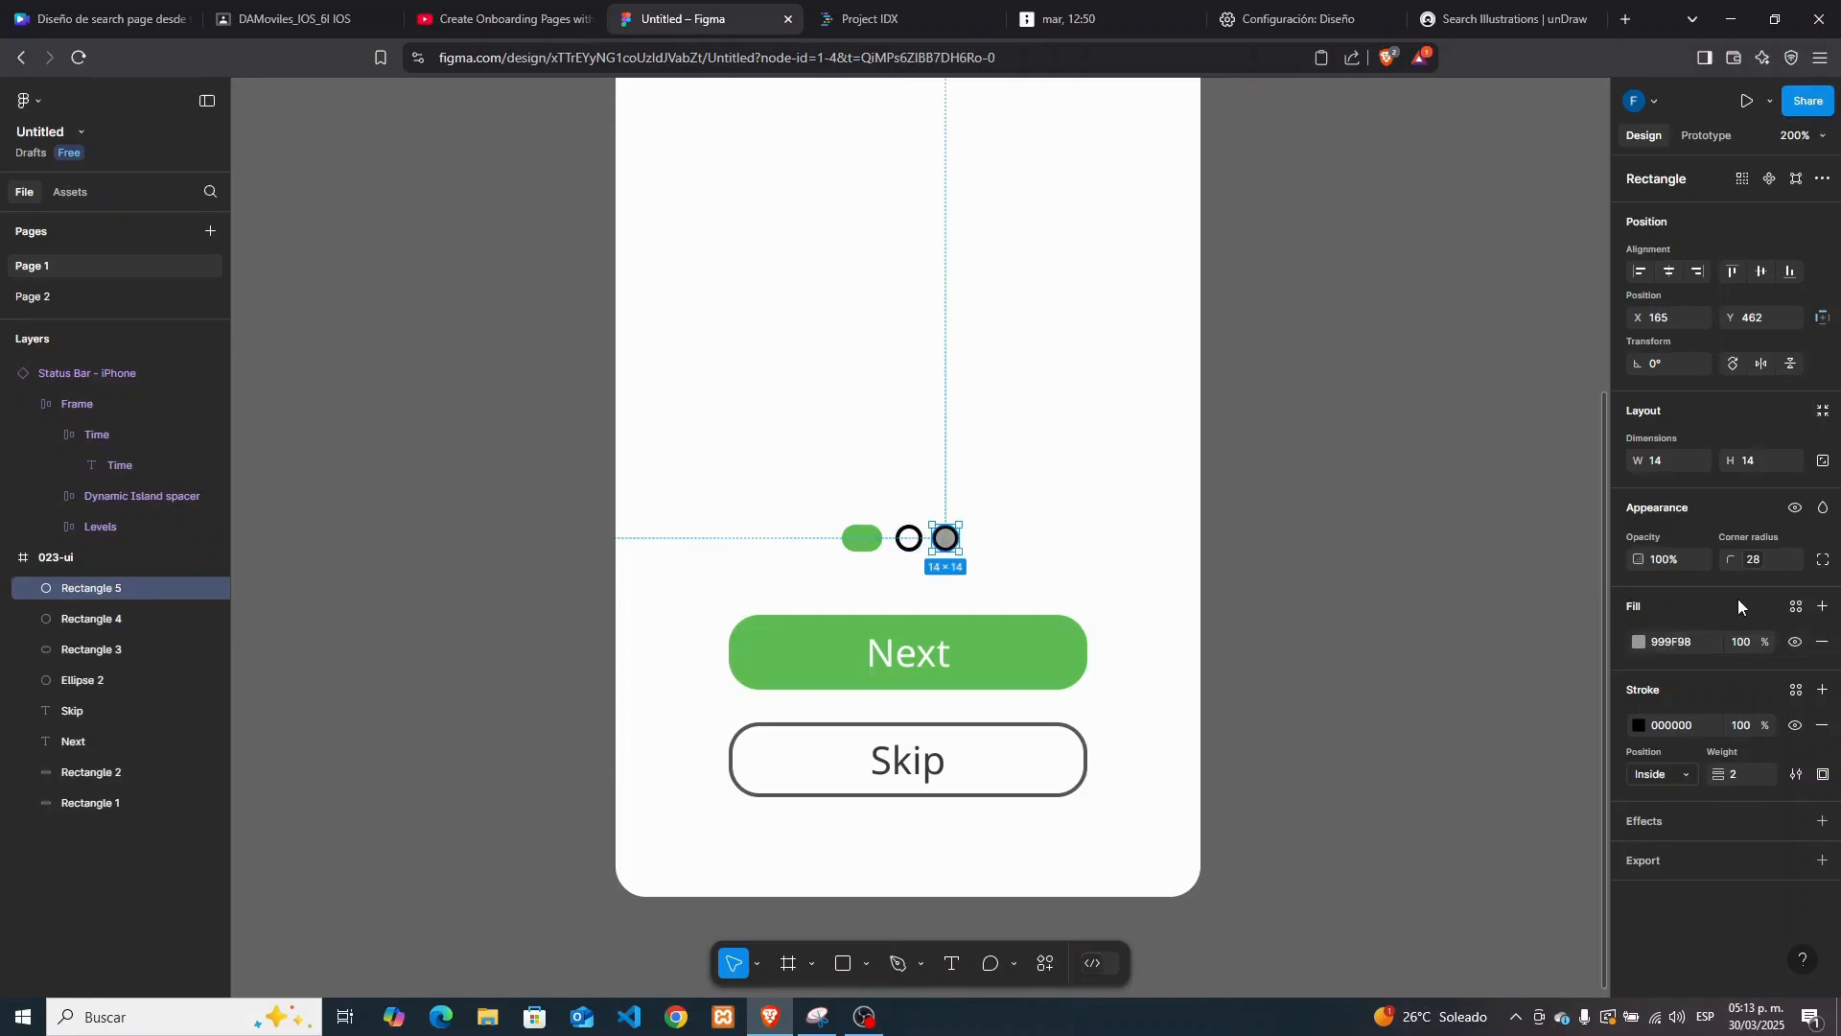
{"action": "left_click", "coordinate": [1637, 640]}
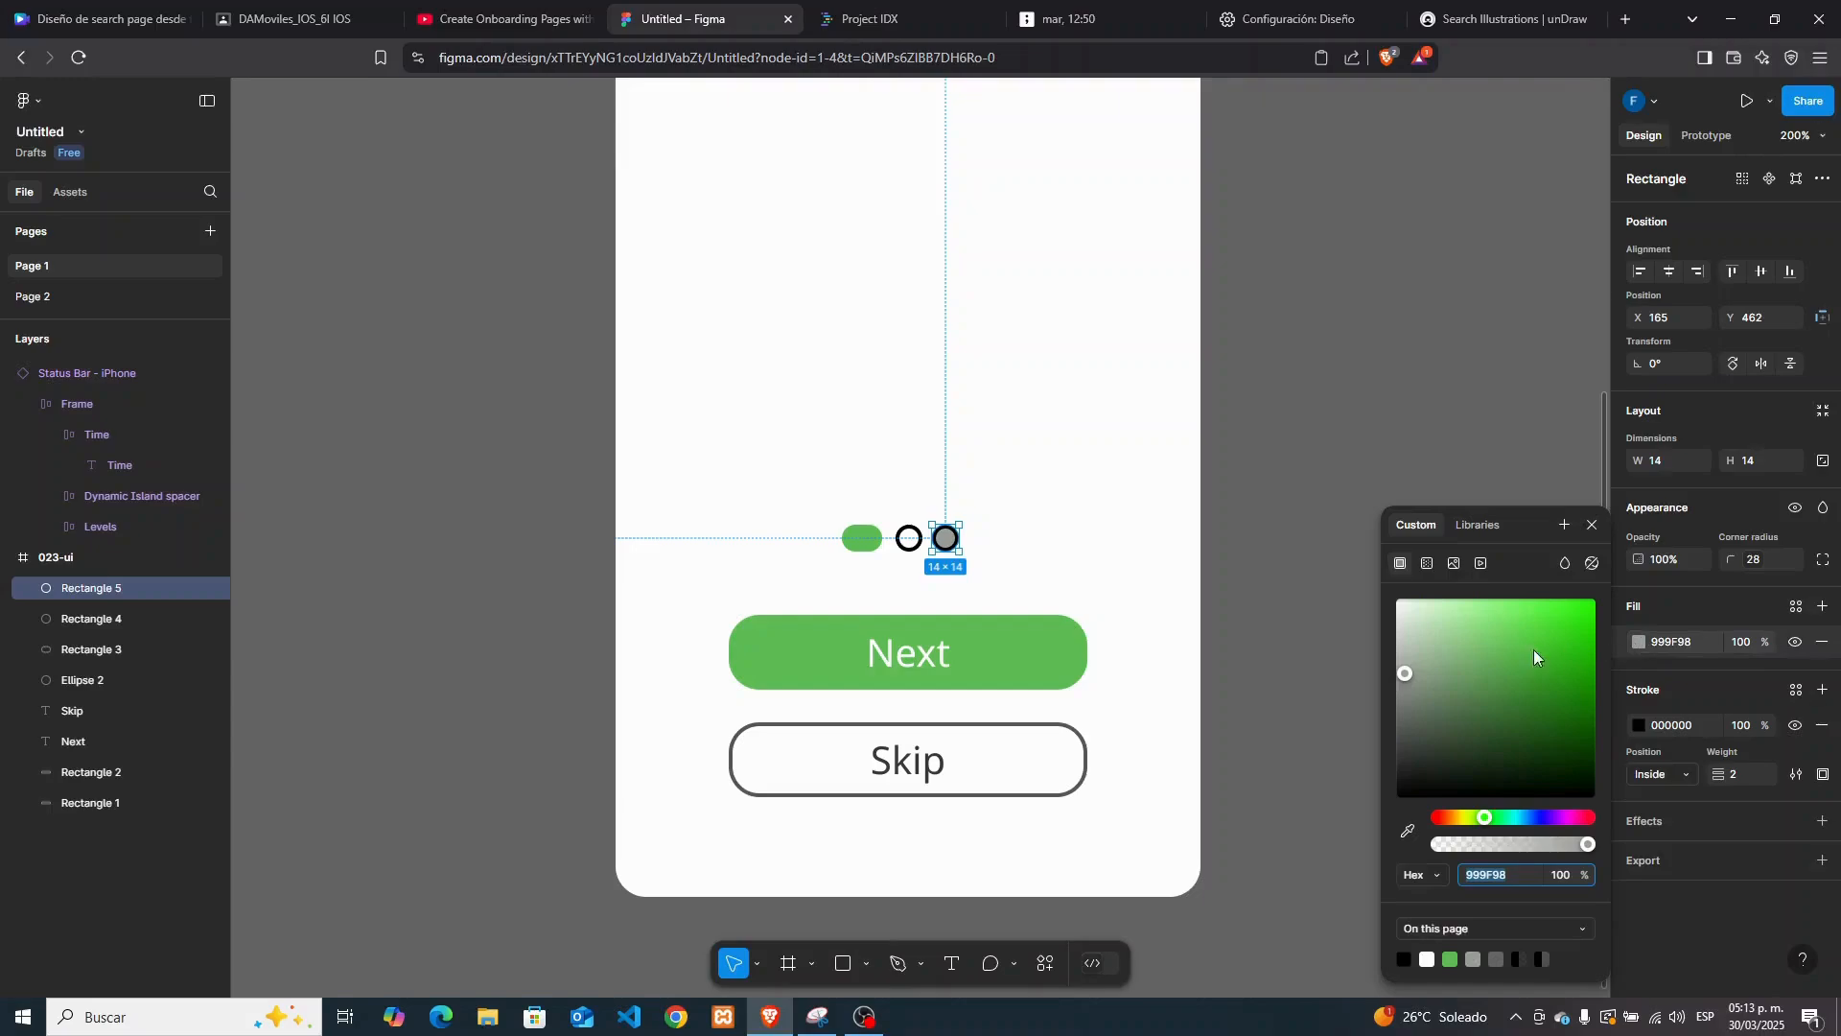
{"action": "left_click_drag", "start_coordinate": [1406, 671], "coordinate": [1385, 602]}
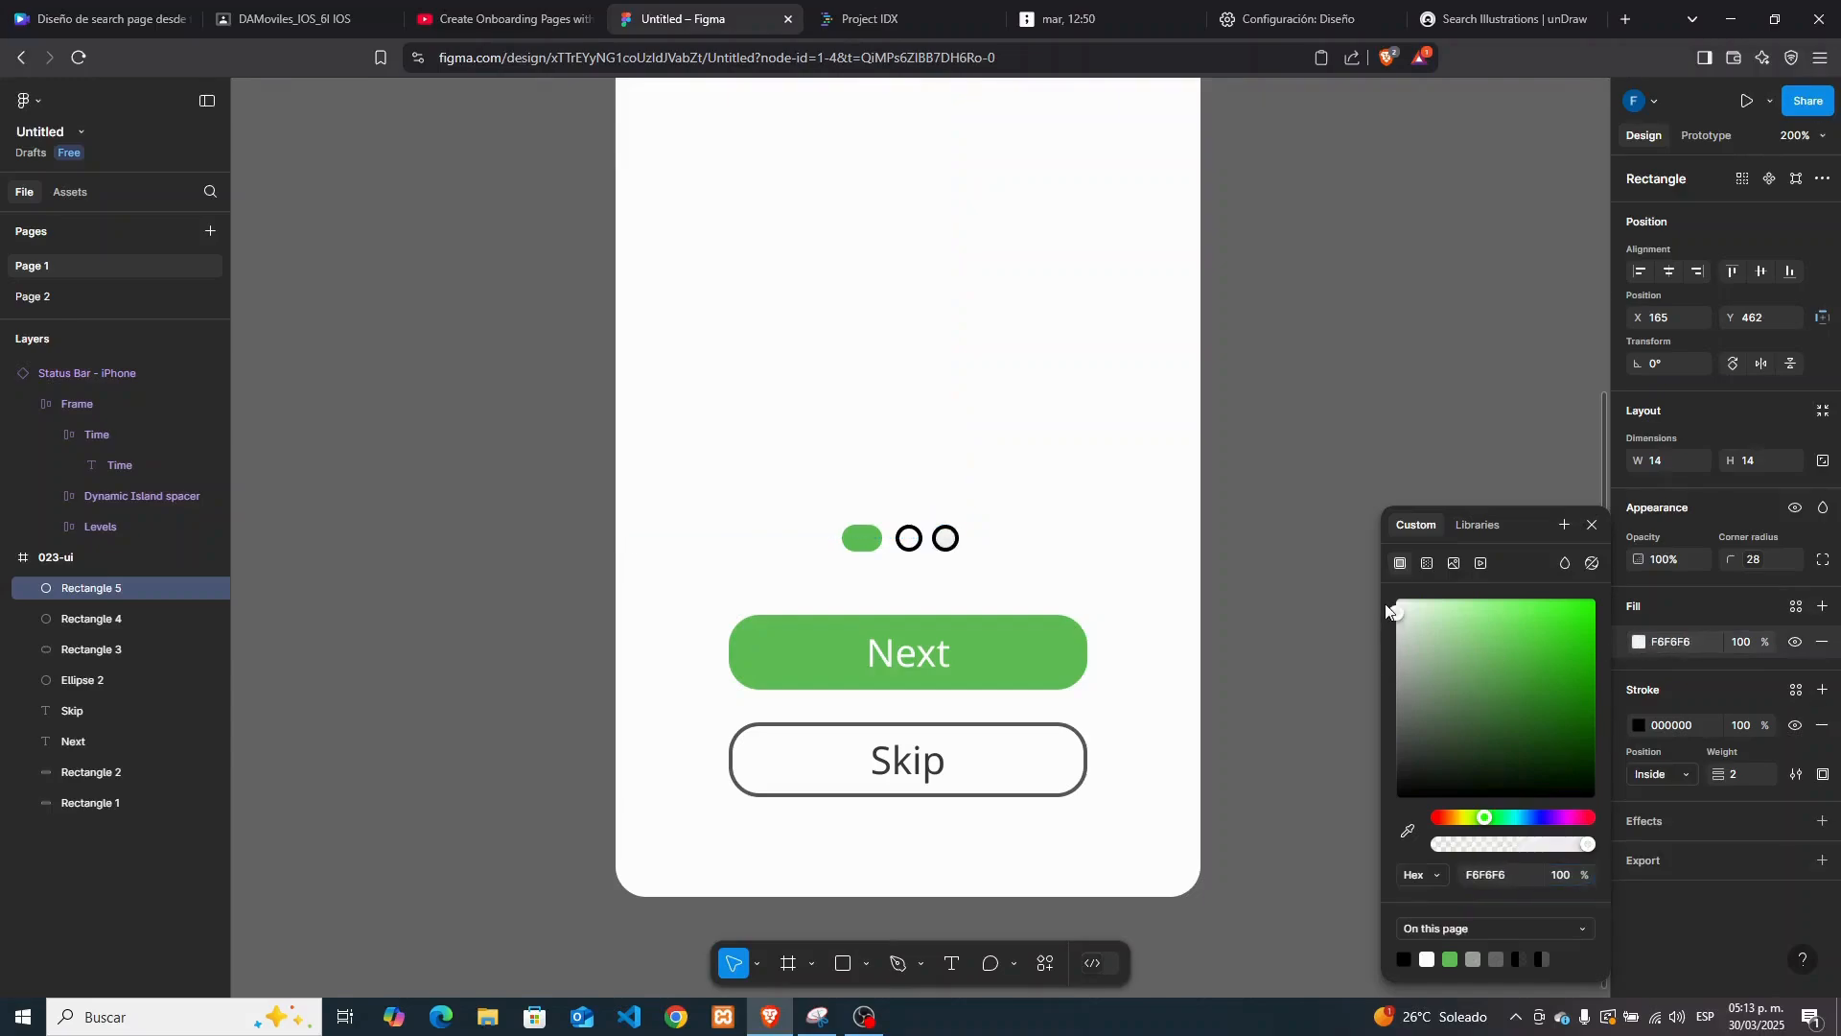
{"action": "left_click", "coordinate": [1716, 681]}
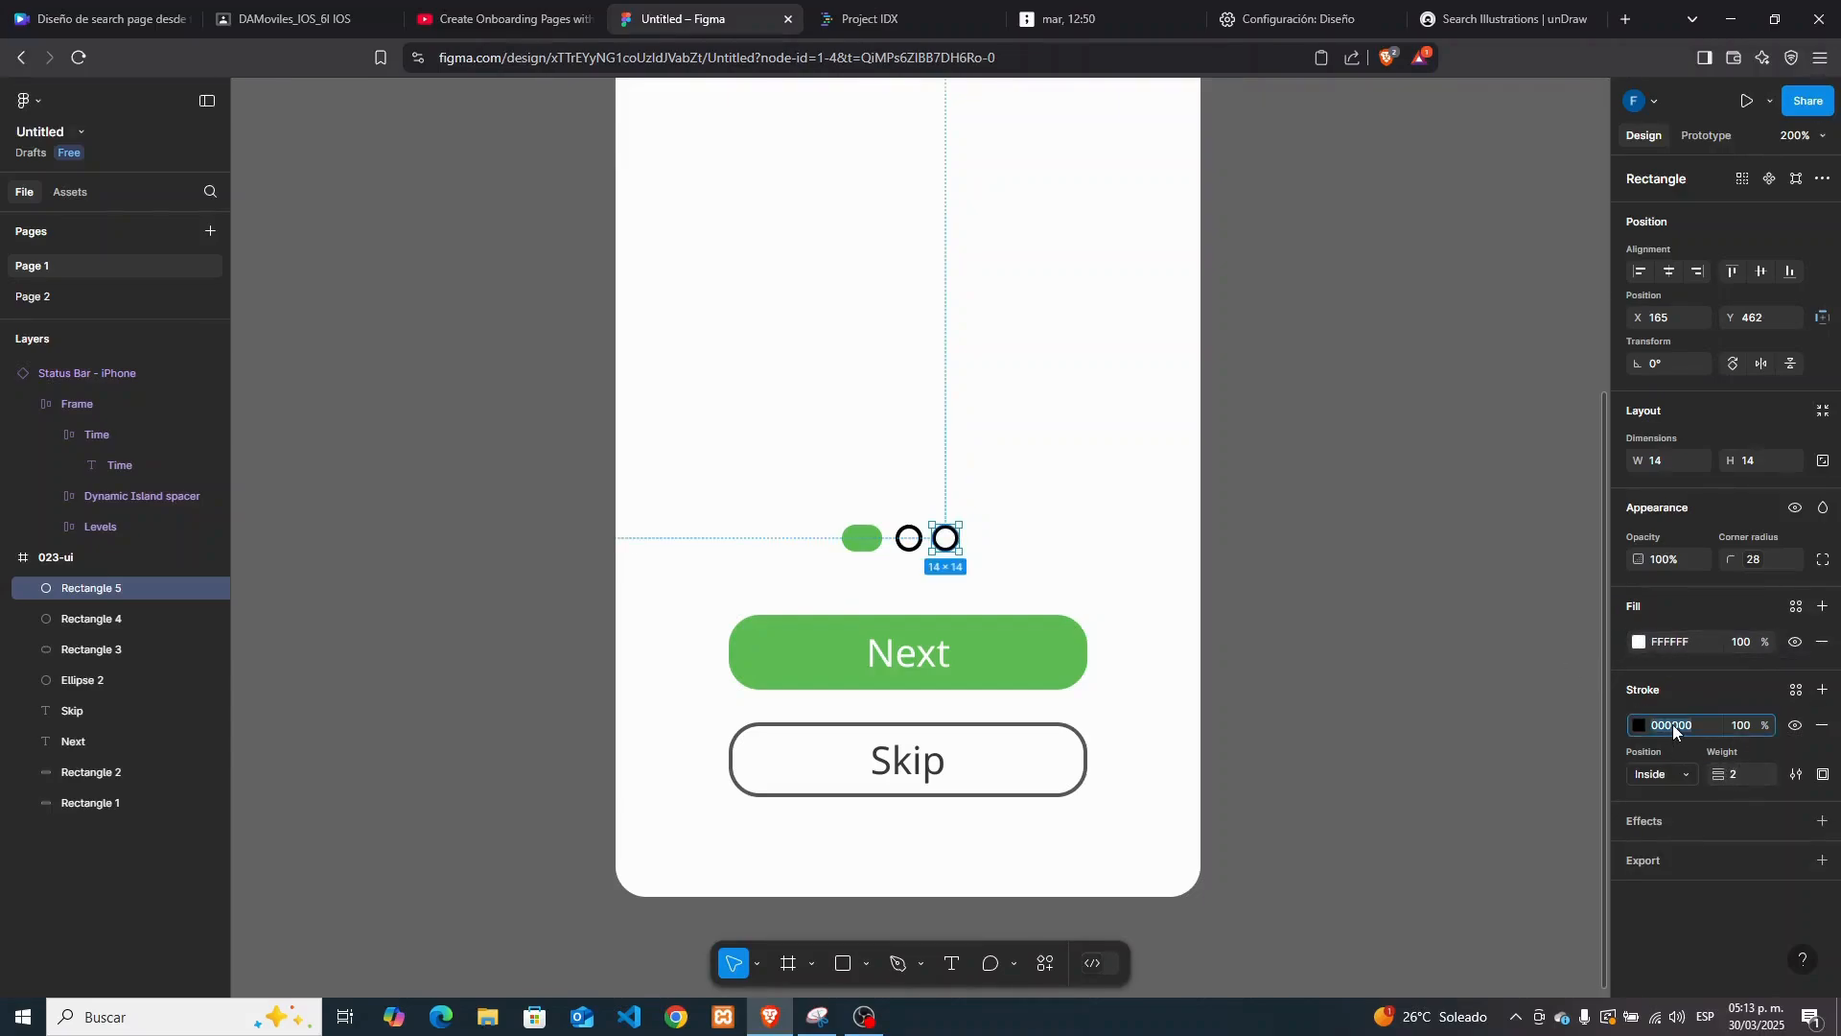
Set the black stroke of the right and middle indicator circles to 70% opacity and reduce its weight
{"action": "left_click", "coordinate": [1739, 725]}
{"action": "left_click", "coordinate": [909, 538]}
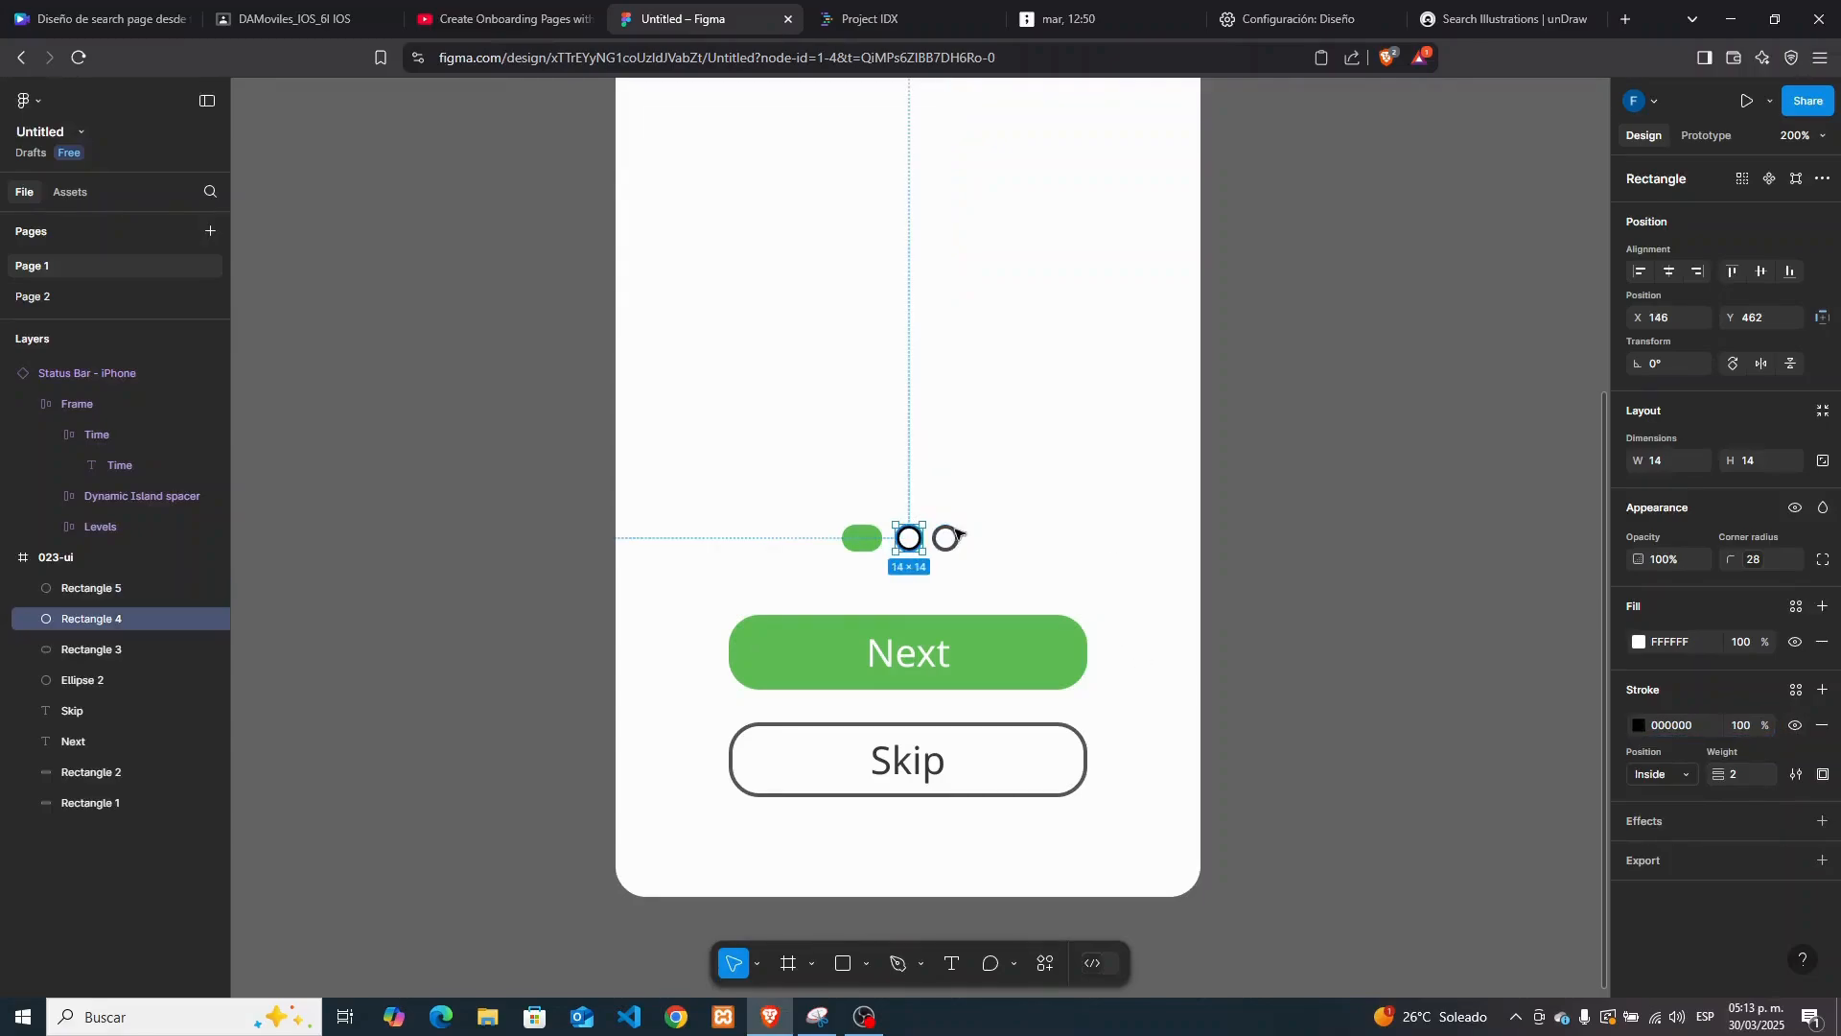
{"action": "left_click", "coordinate": [1743, 723]}
{"action": "type", "text": "70"}
{"action": "key", "text": "Return"}
{"action": "key", "text": "Return"}
{"action": "left_click", "coordinate": [945, 538]}
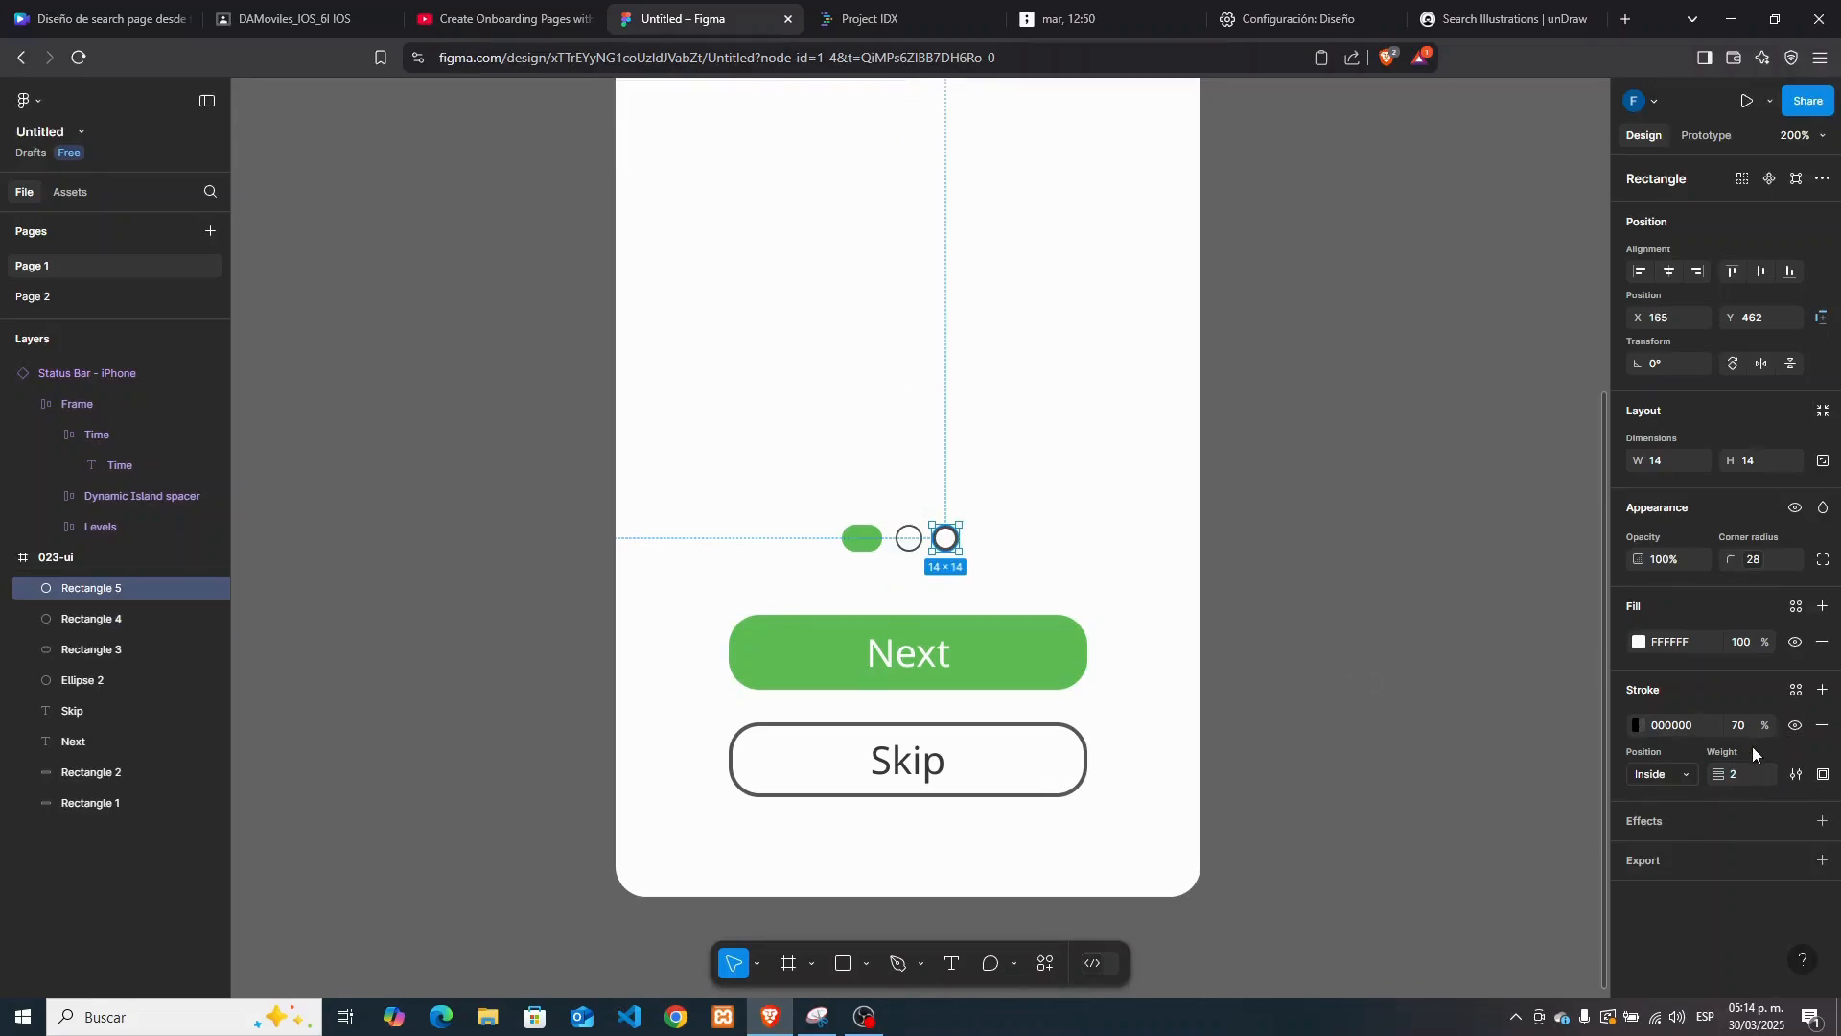
{"action": "left_click", "coordinate": [1081, 473]}
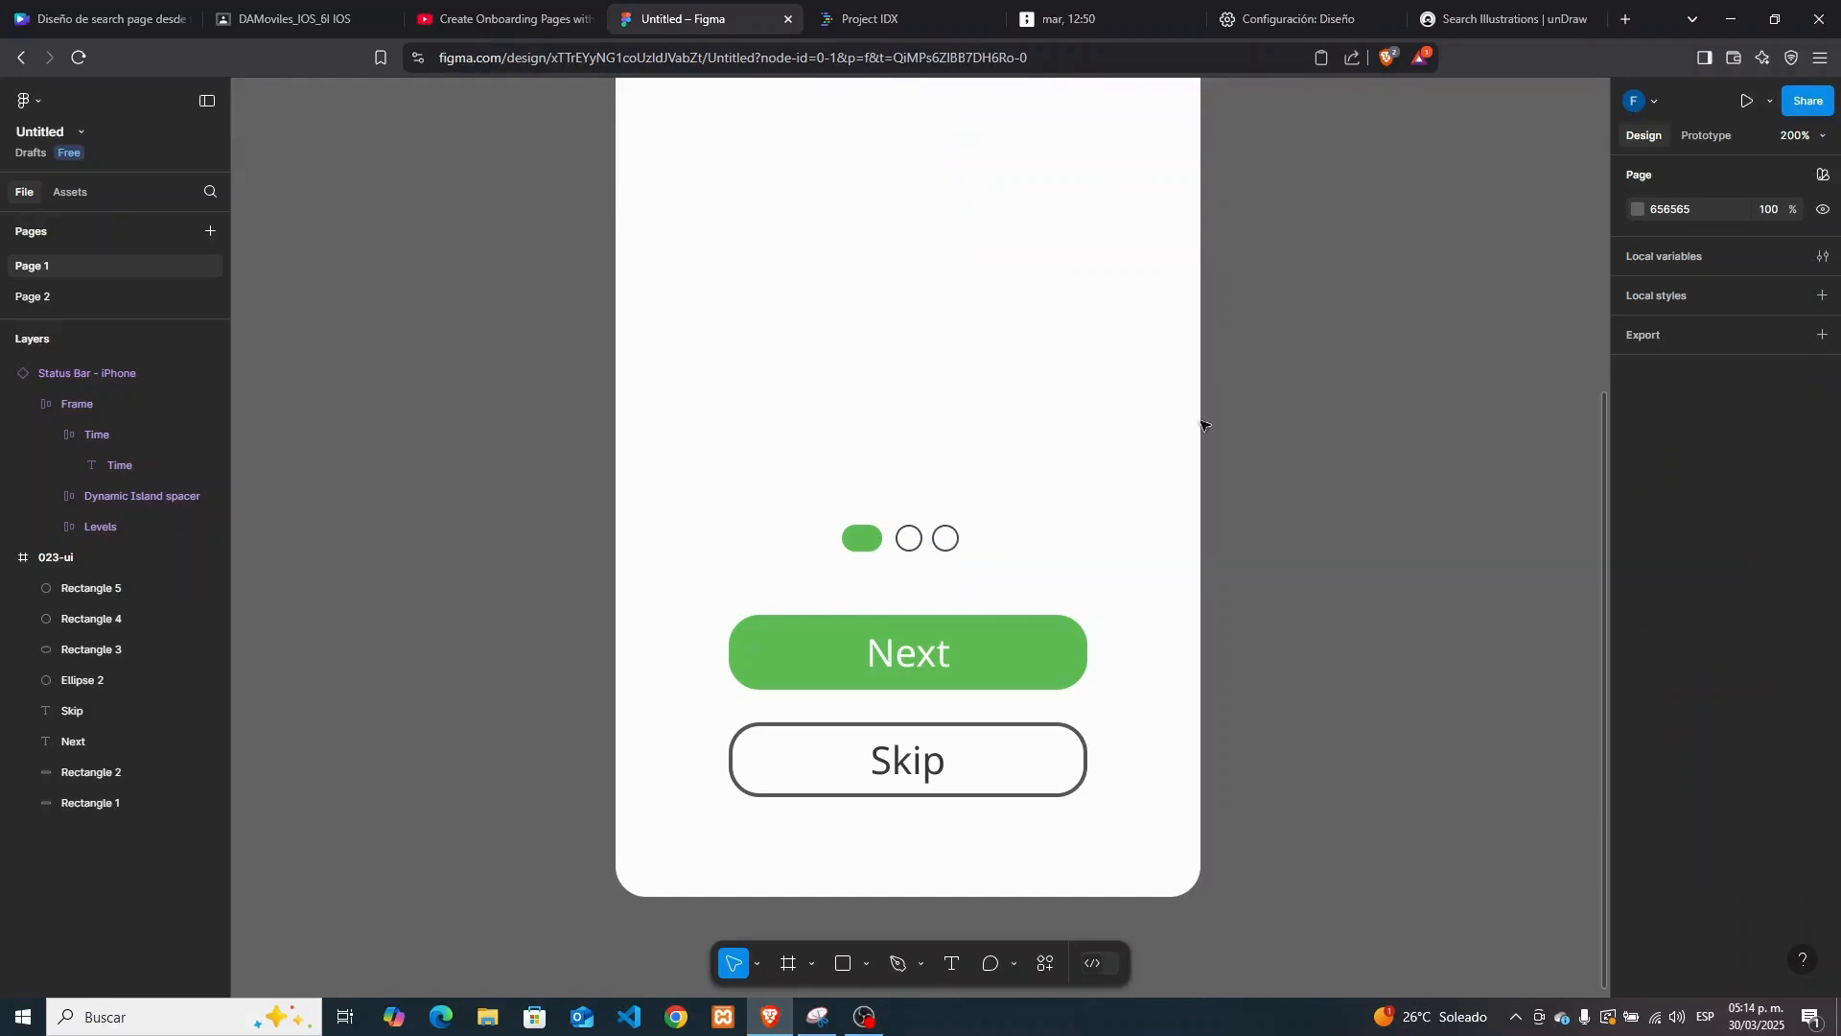
Add a text box about 185 wide reading "Lorem Ipsum" above the page indicator and shorten it to a height of 67
{"action": "key", "text": "shift+0"}
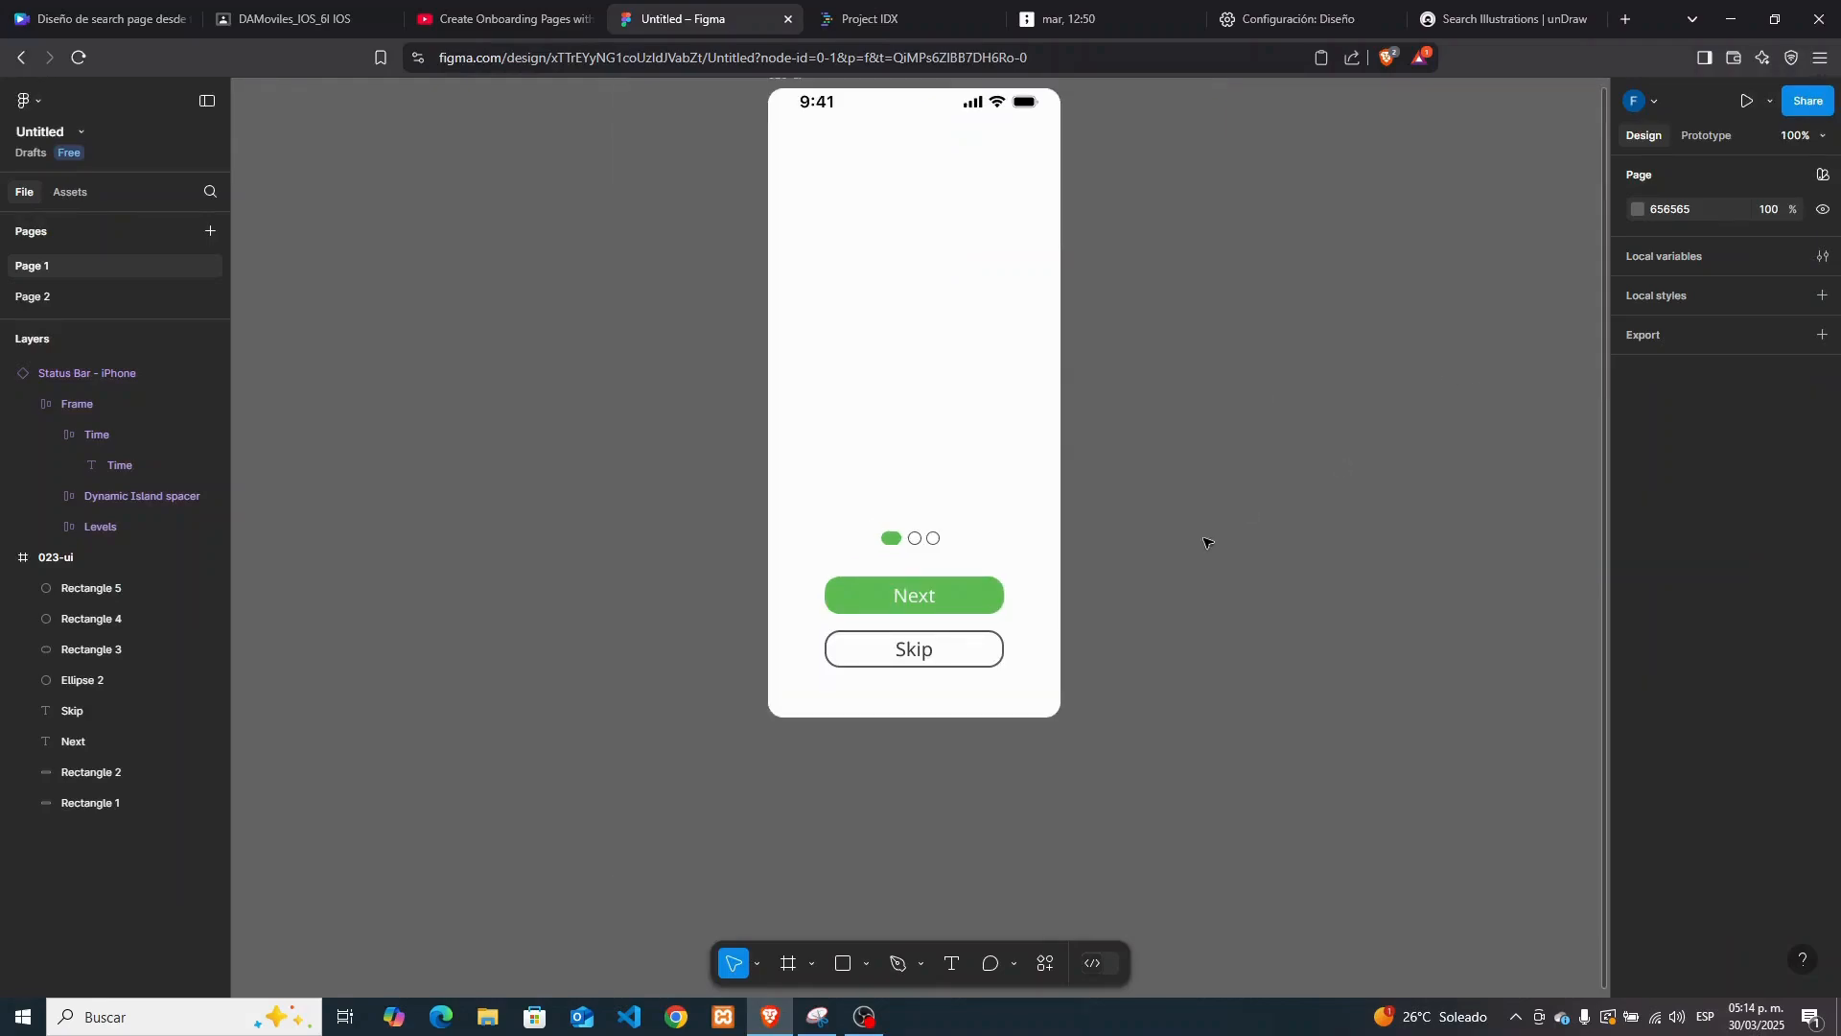
{"action": "left_click", "coordinate": [817, 1018]}
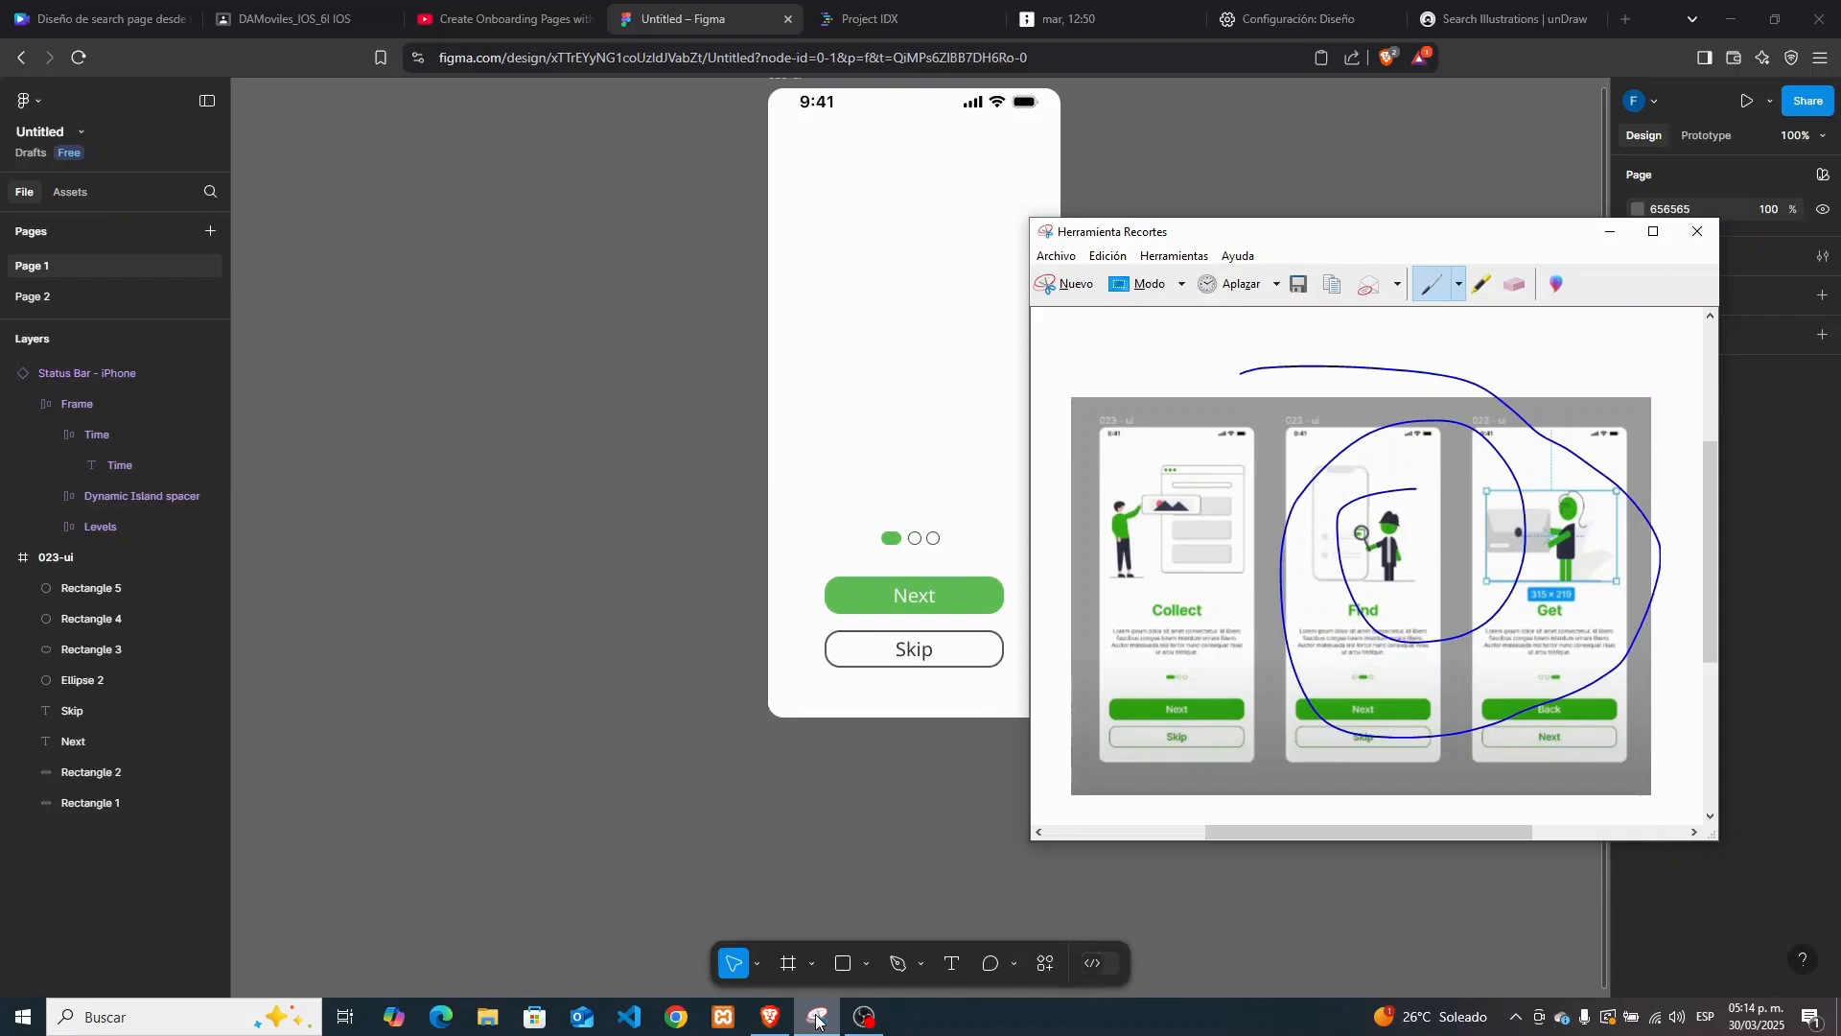
{"action": "left_click", "coordinate": [817, 1020]}
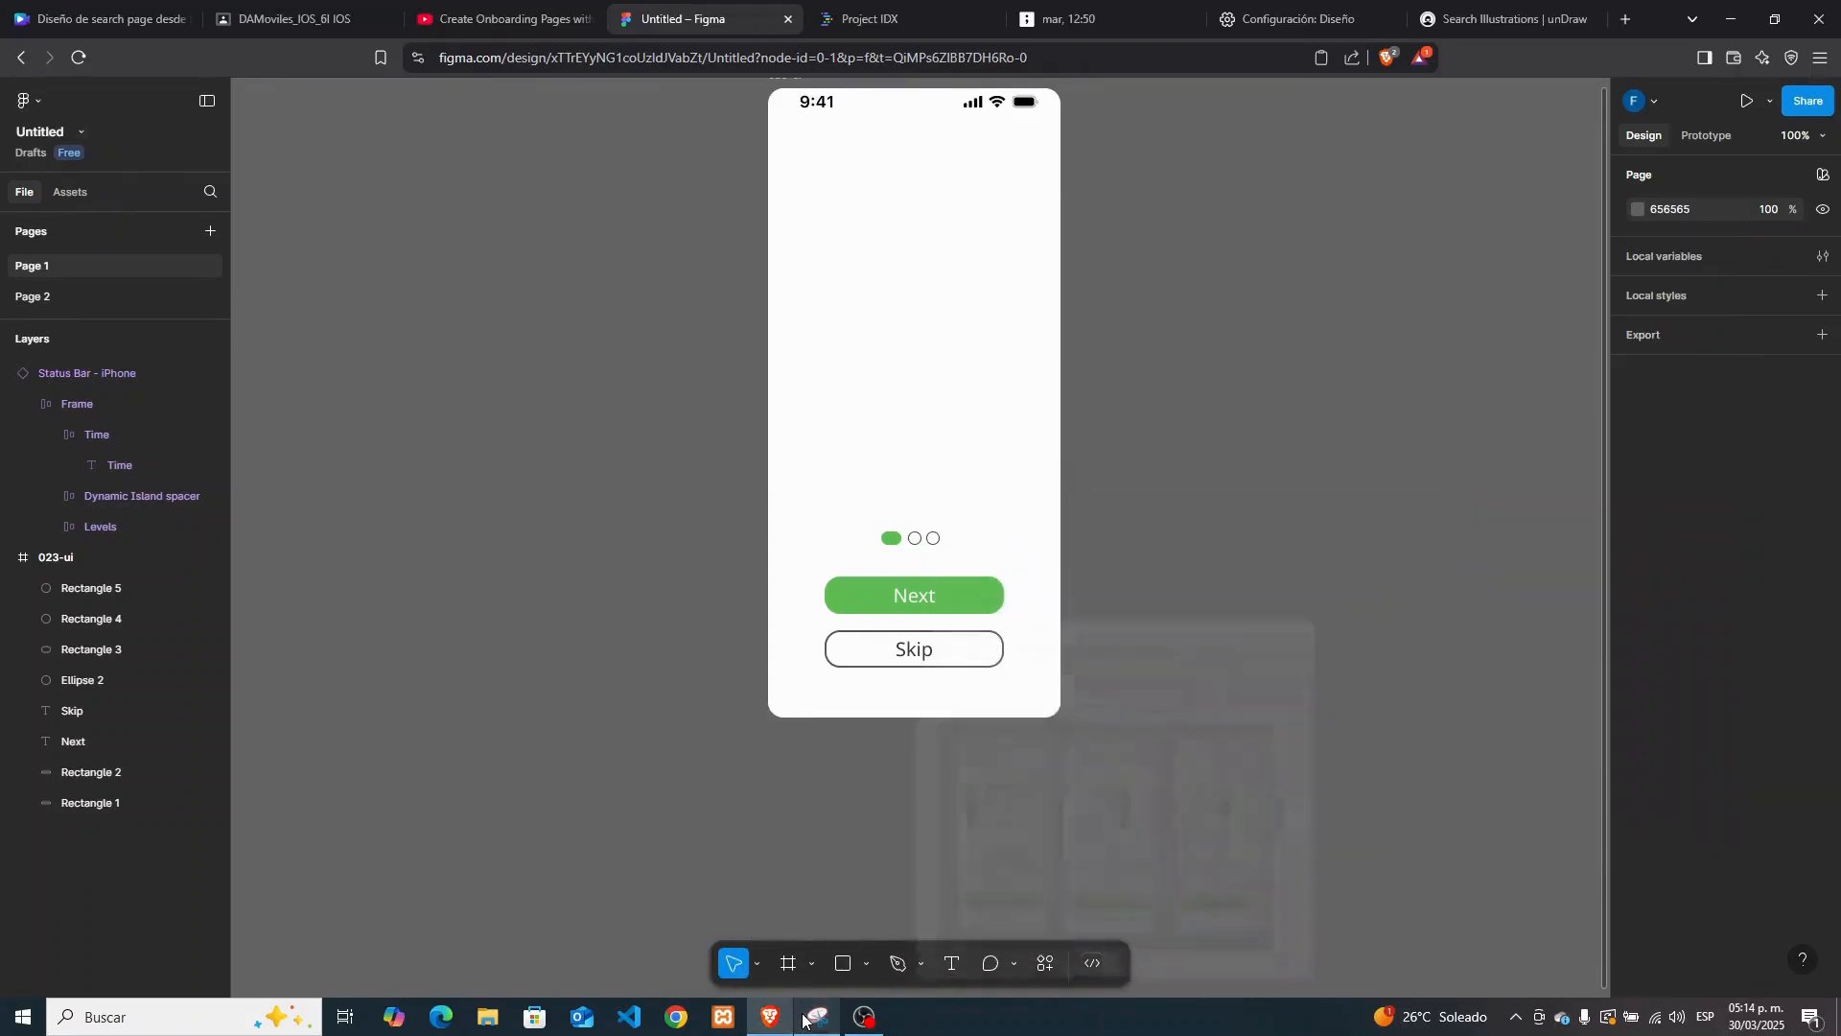
{"action": "left_click", "coordinate": [951, 962]}
{"action": "left_click_drag", "start_coordinate": [826, 431], "coordinate": [1005, 517]}
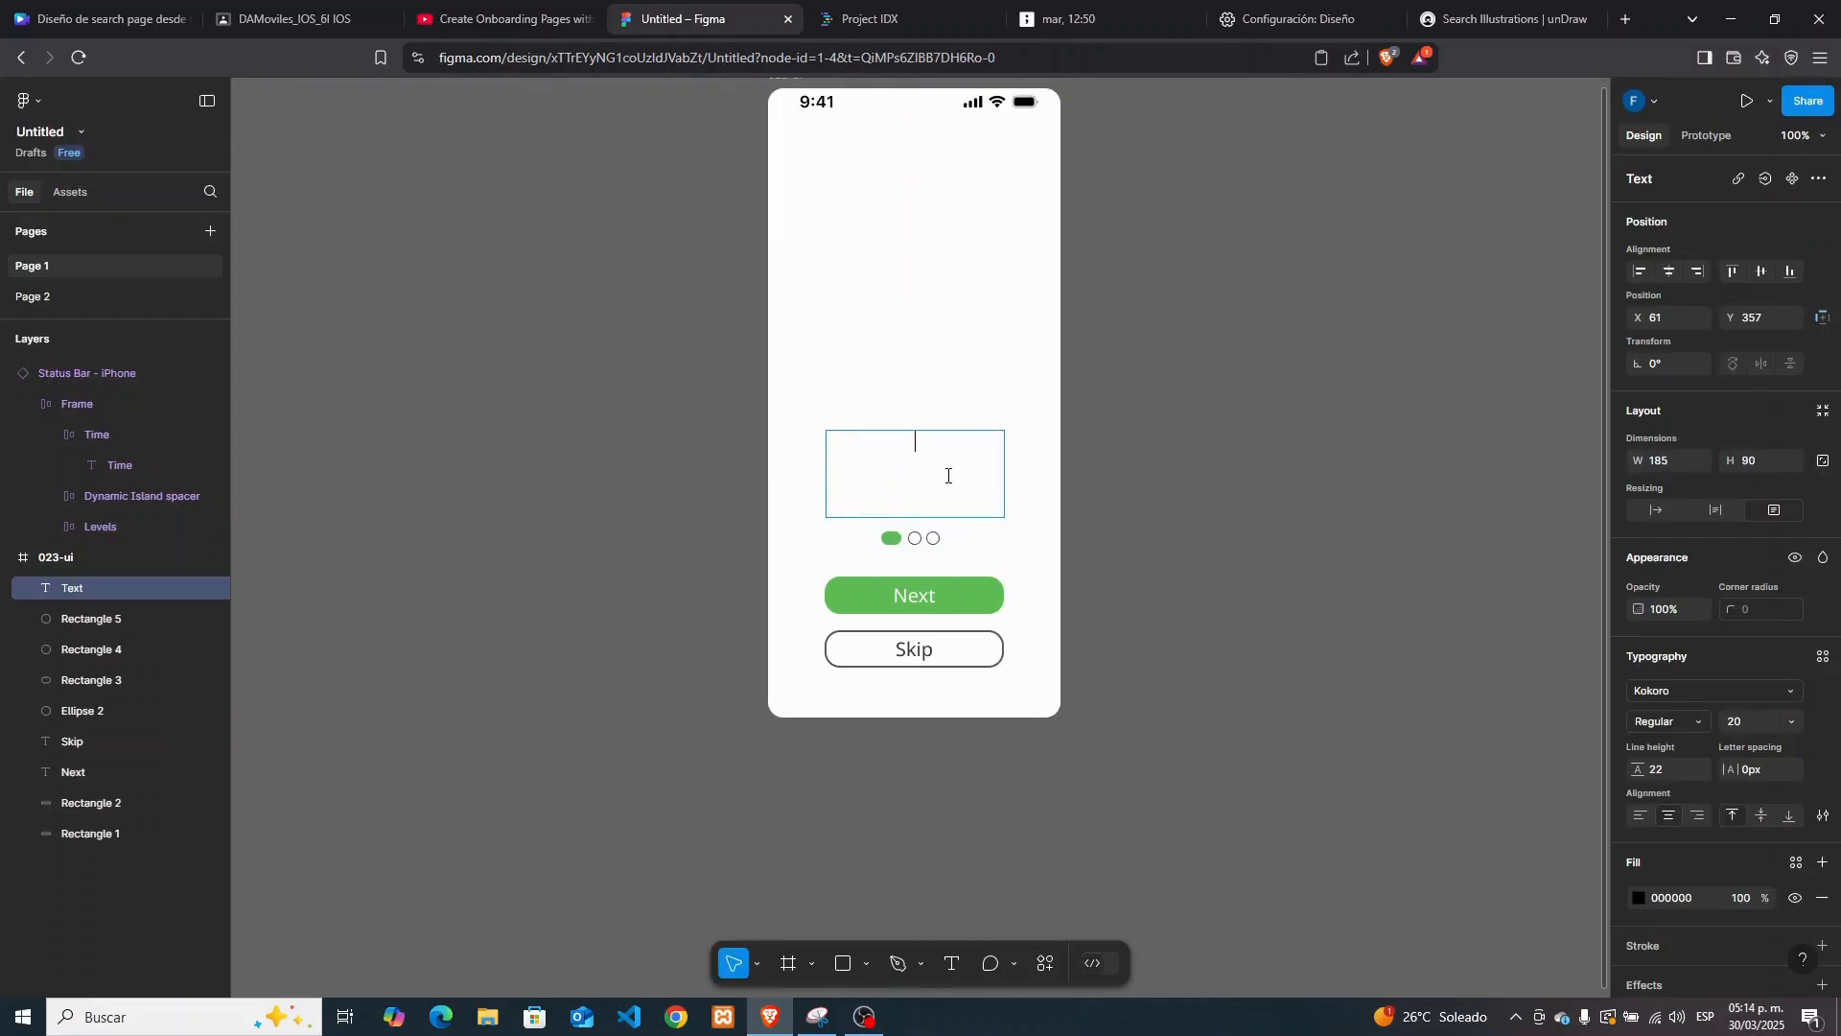
{"action": "type", "text": "Lorem Ipsum"}
{"action": "key", "text": "Escape"}
{"action": "left_click_drag", "start_coordinate": [927, 430], "coordinate": [927, 541]}
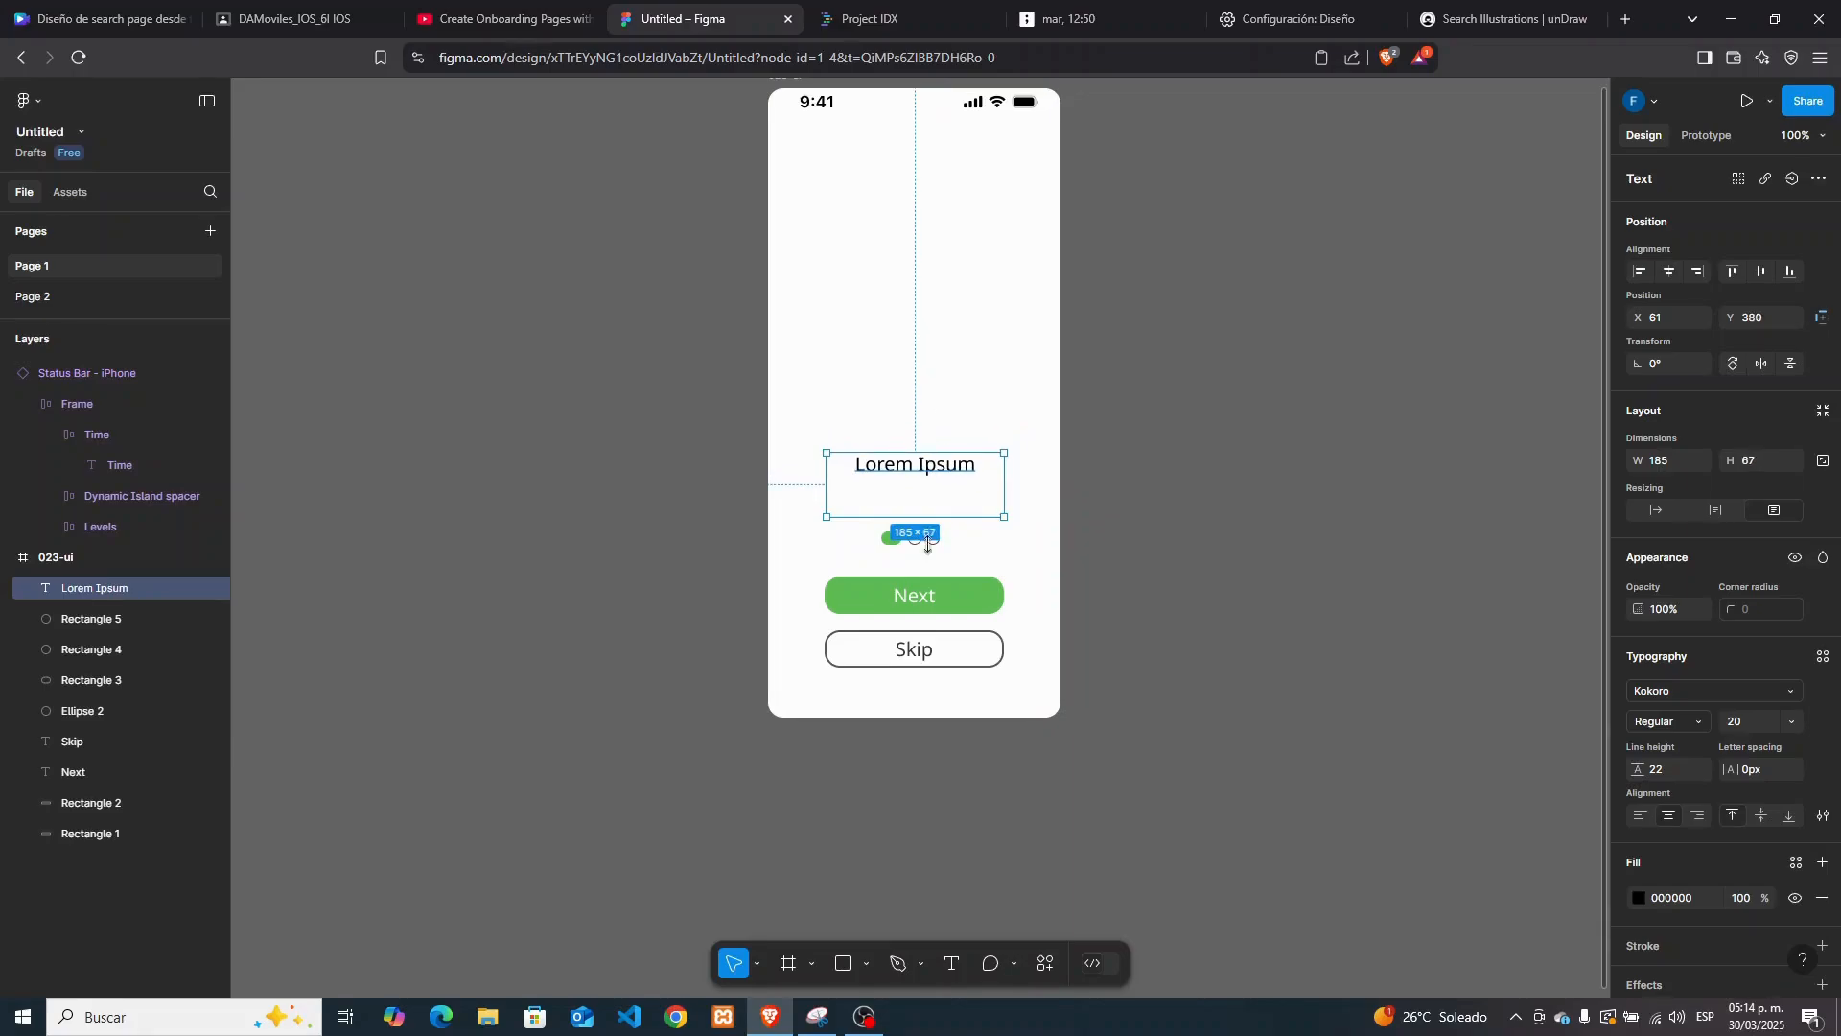
Add a text box about 107 by 43 reading "Collect" above the Lorem Ipsum text
{"action": "key", "text": "Return"}
{"action": "left_click_drag", "start_coordinate": [860, 381], "coordinate": [964, 424]}
{"action": "type", "text": "Collect"}
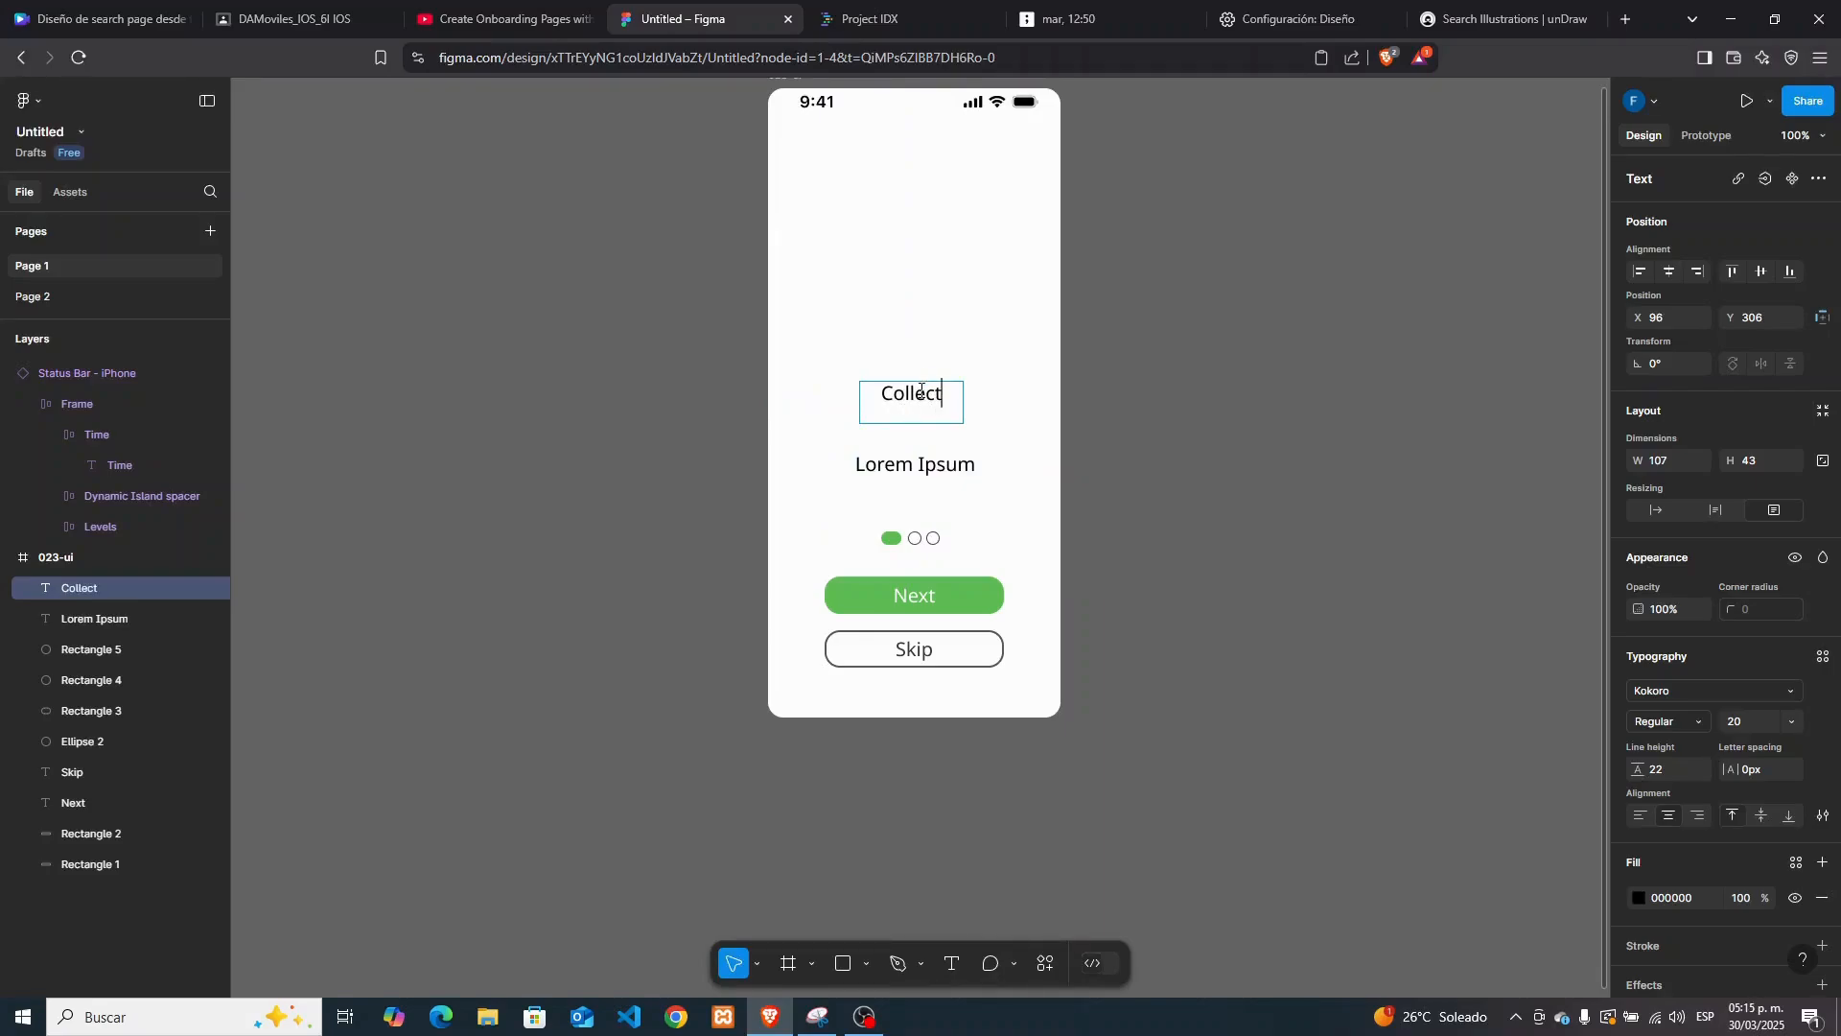
Fill the Collect title with the Next button's green, 5FBD56
{"action": "double_click", "coordinate": [920, 397]}
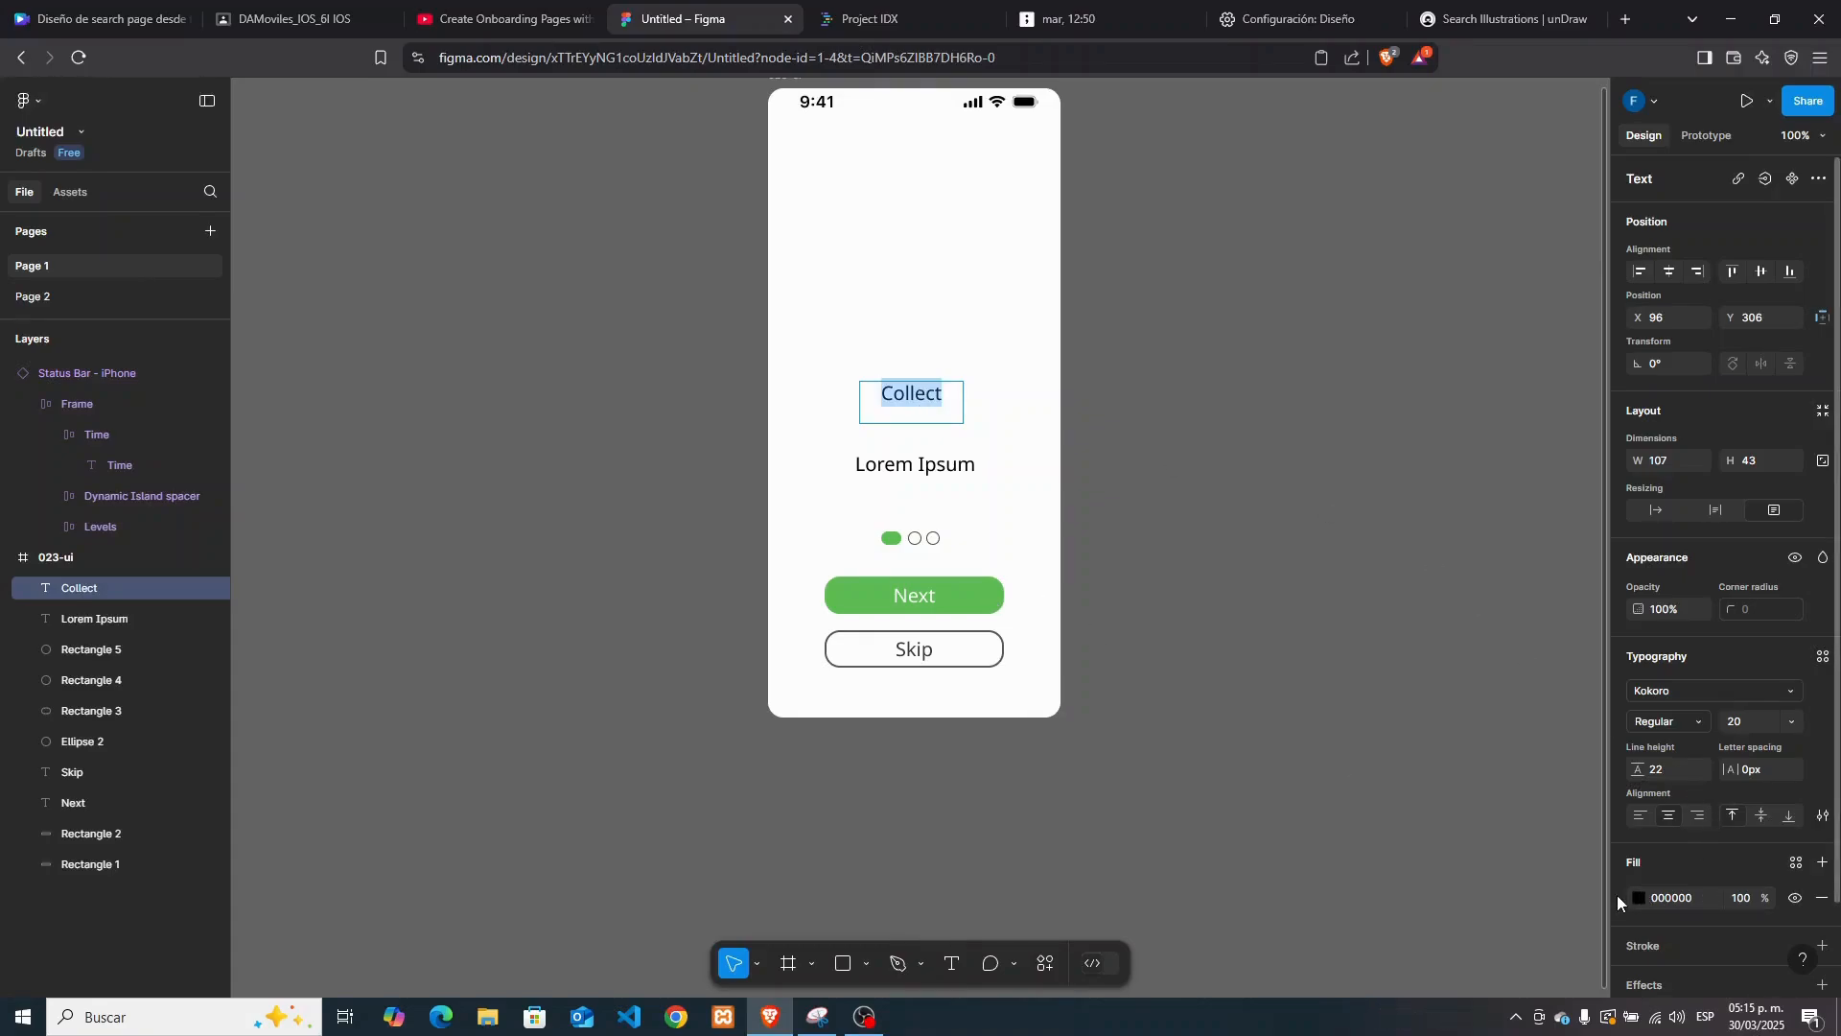
{"action": "left_click", "coordinate": [1661, 897]}
{"action": "scroll", "coordinate": [1113, 646], "scroll_direction": "down", "scroll_amount": 1}
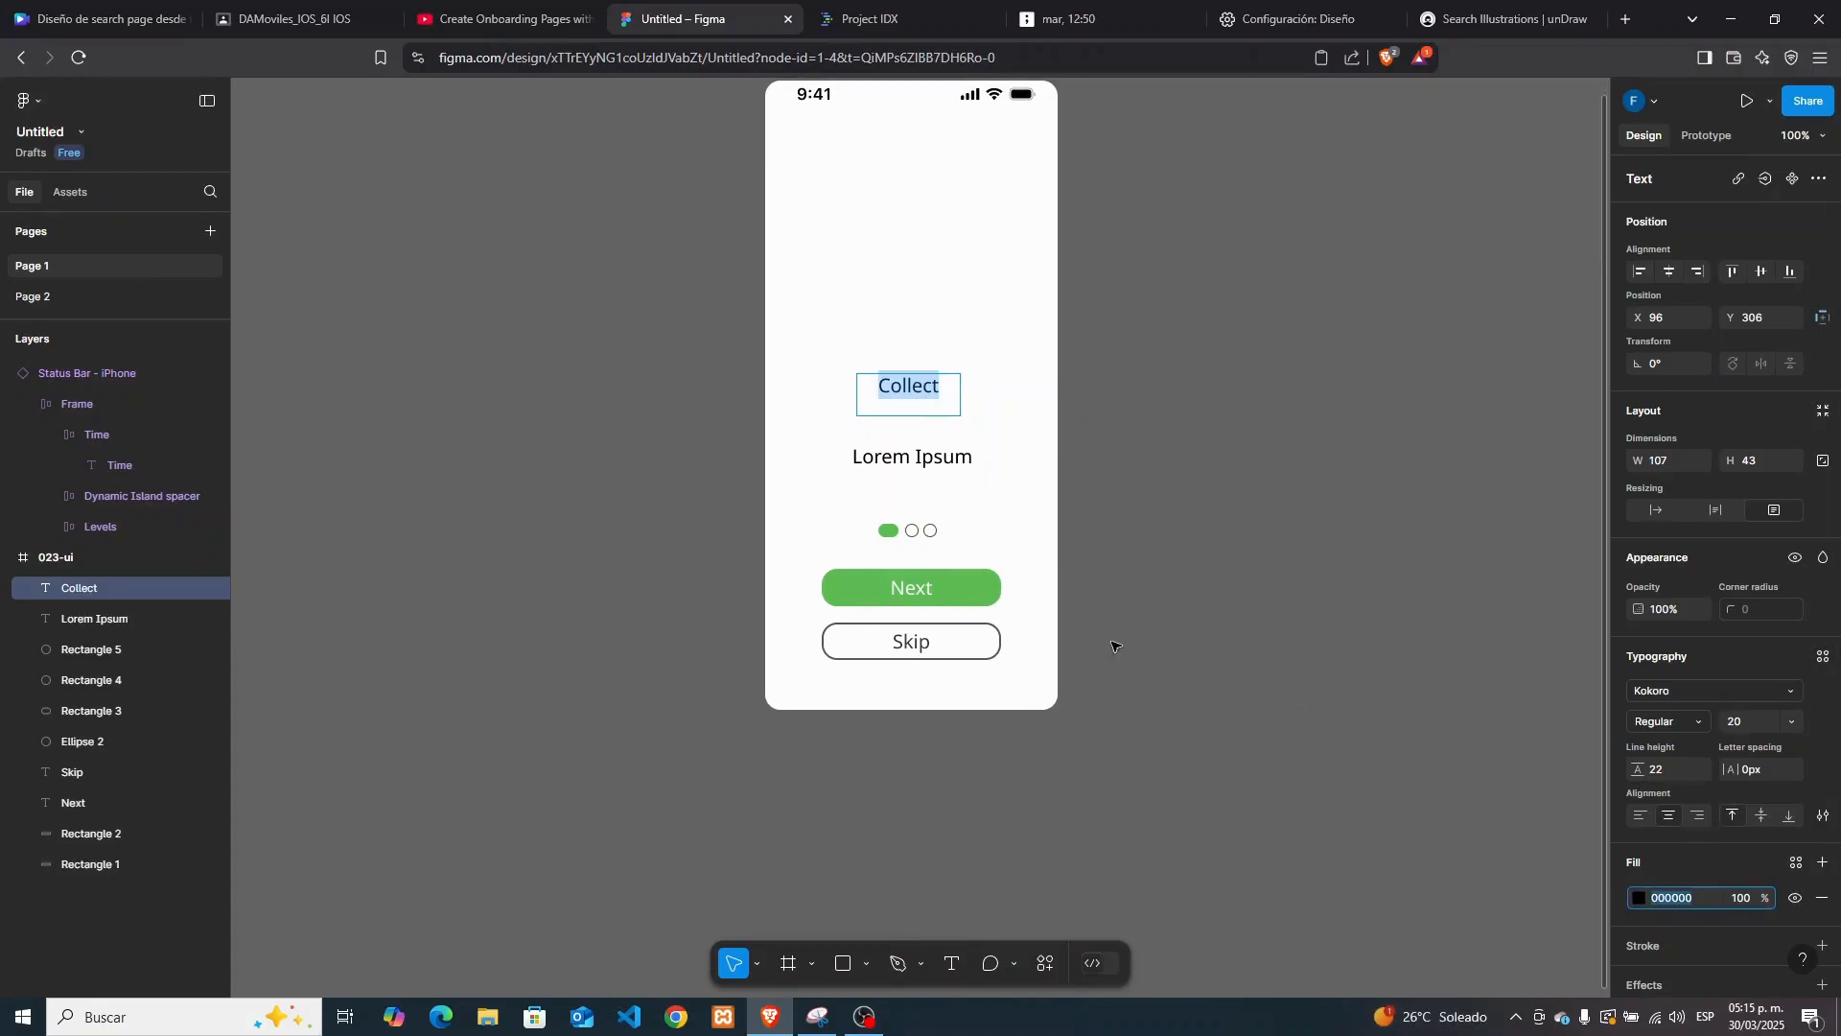
{"action": "left_click", "coordinate": [974, 582]}
{"action": "left_click", "coordinate": [1674, 641]}
{"action": "key", "text": "ctrl+c"}
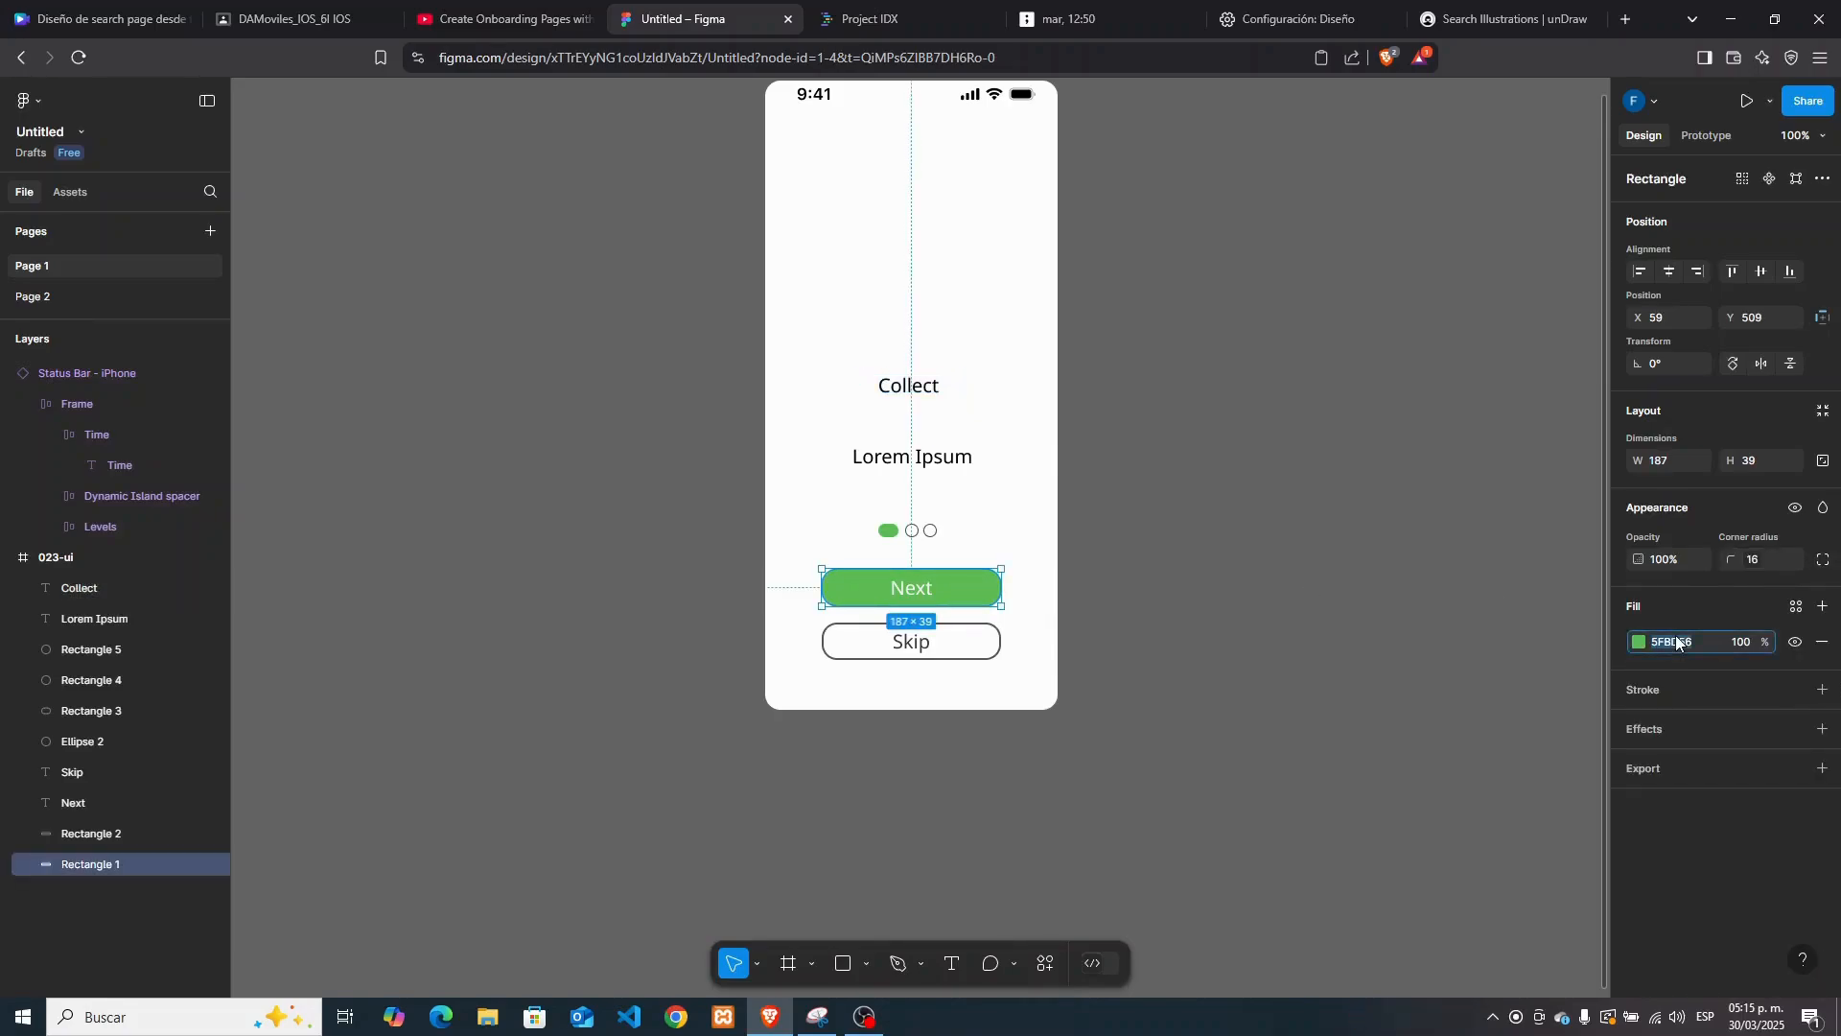
{"action": "left_click", "coordinate": [909, 385]}
{"action": "double_click", "coordinate": [910, 386]}
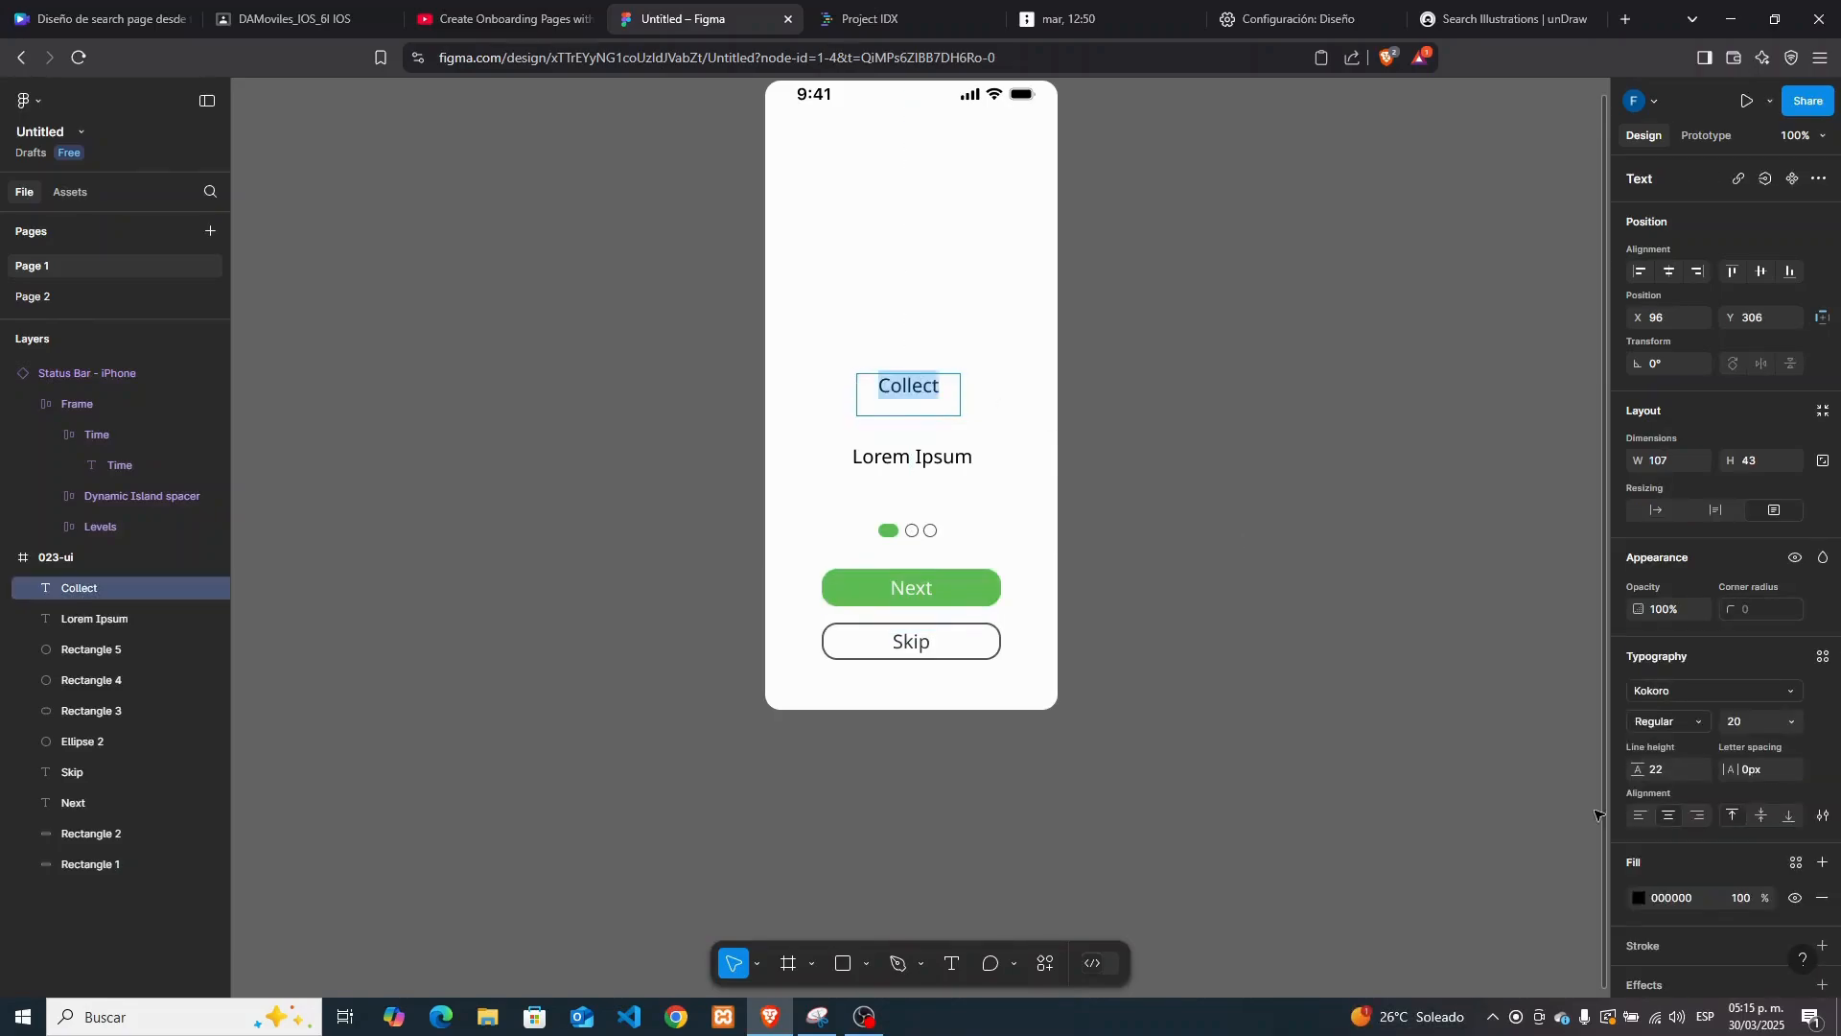
{"action": "key", "text": "ctrl+v"}
{"action": "key", "text": "Return"}
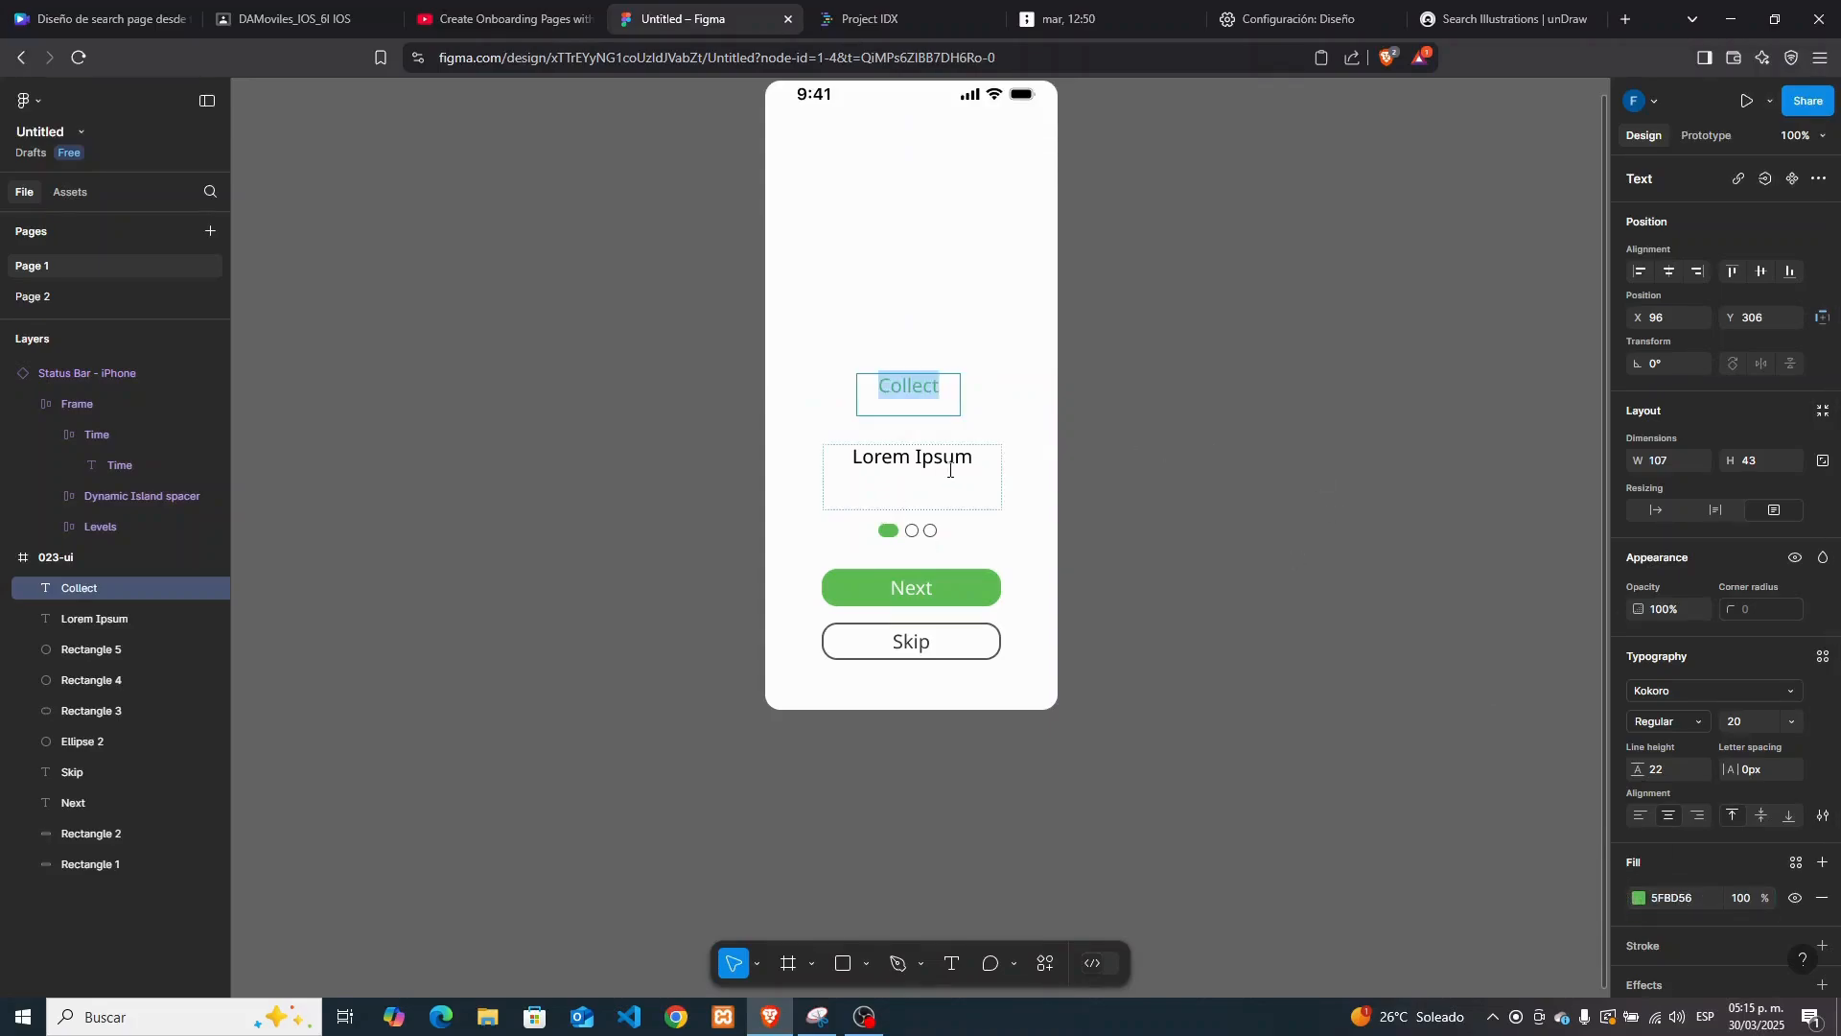
Set the Collect title's font size to 32
{"action": "left_click", "coordinate": [1792, 724]}
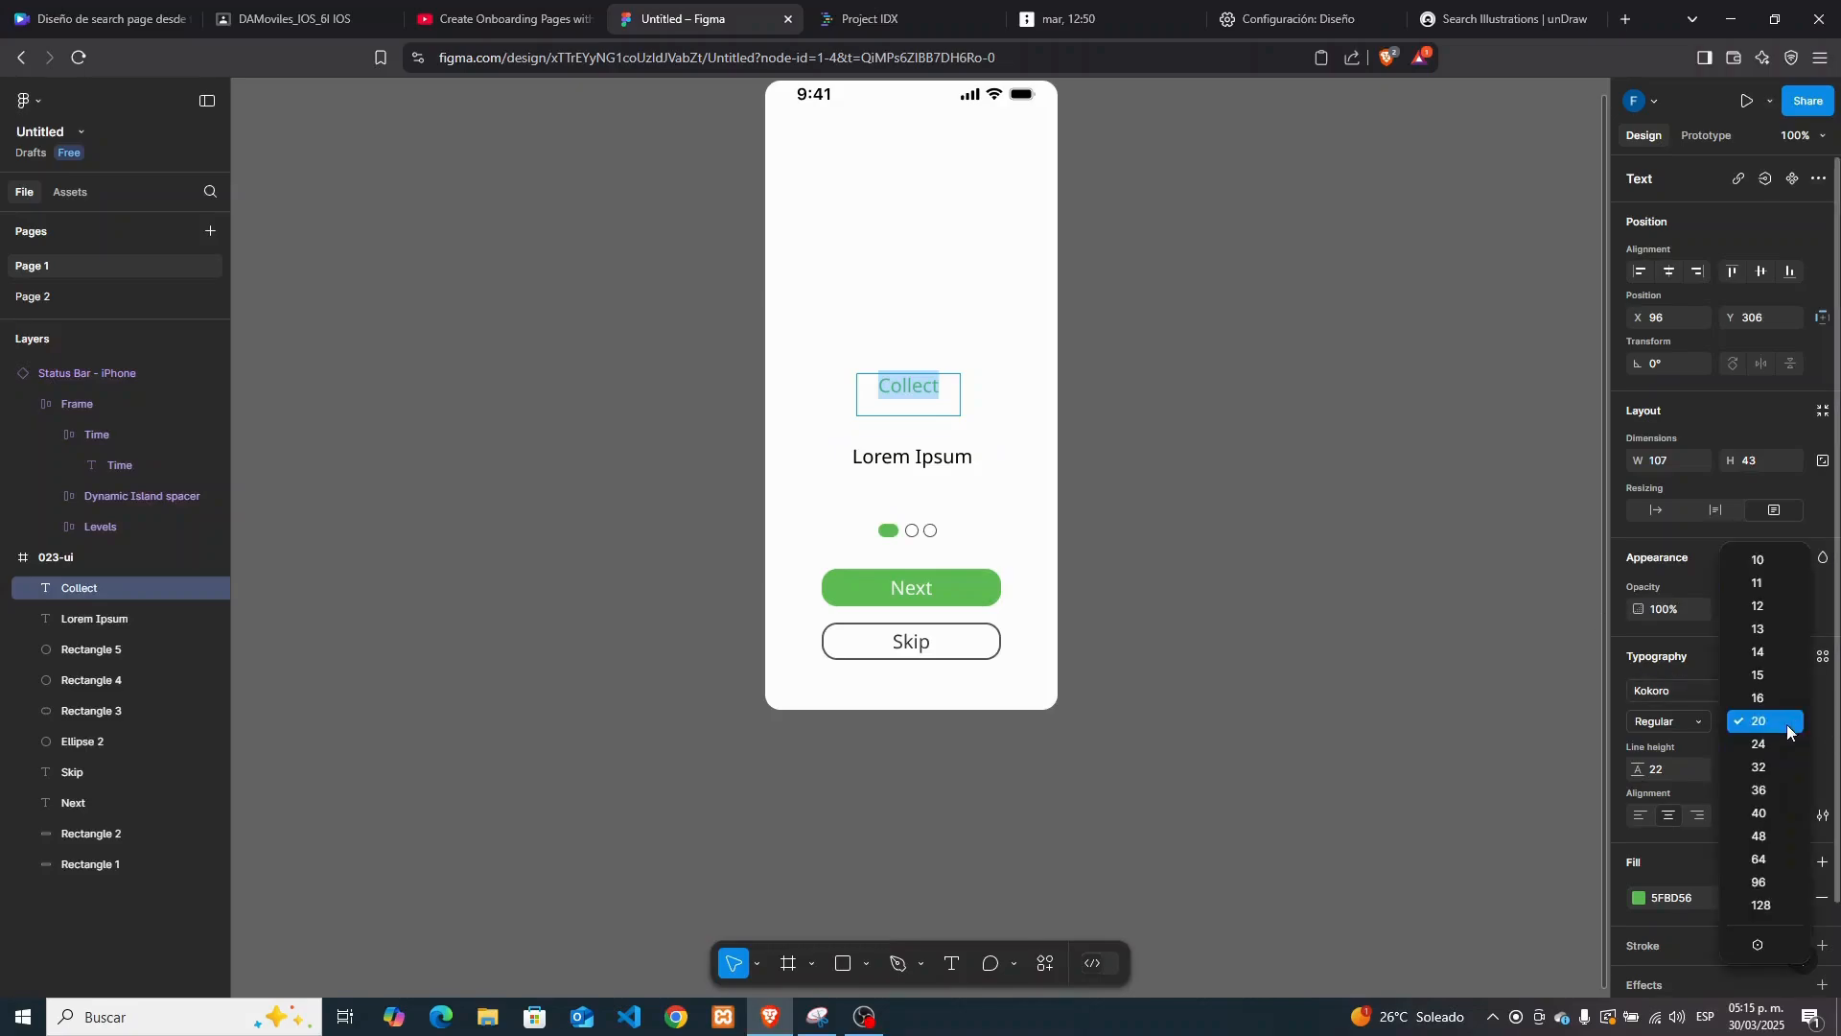
{"action": "left_click", "coordinate": [1758, 767]}
{"action": "left_click", "coordinate": [955, 393]}
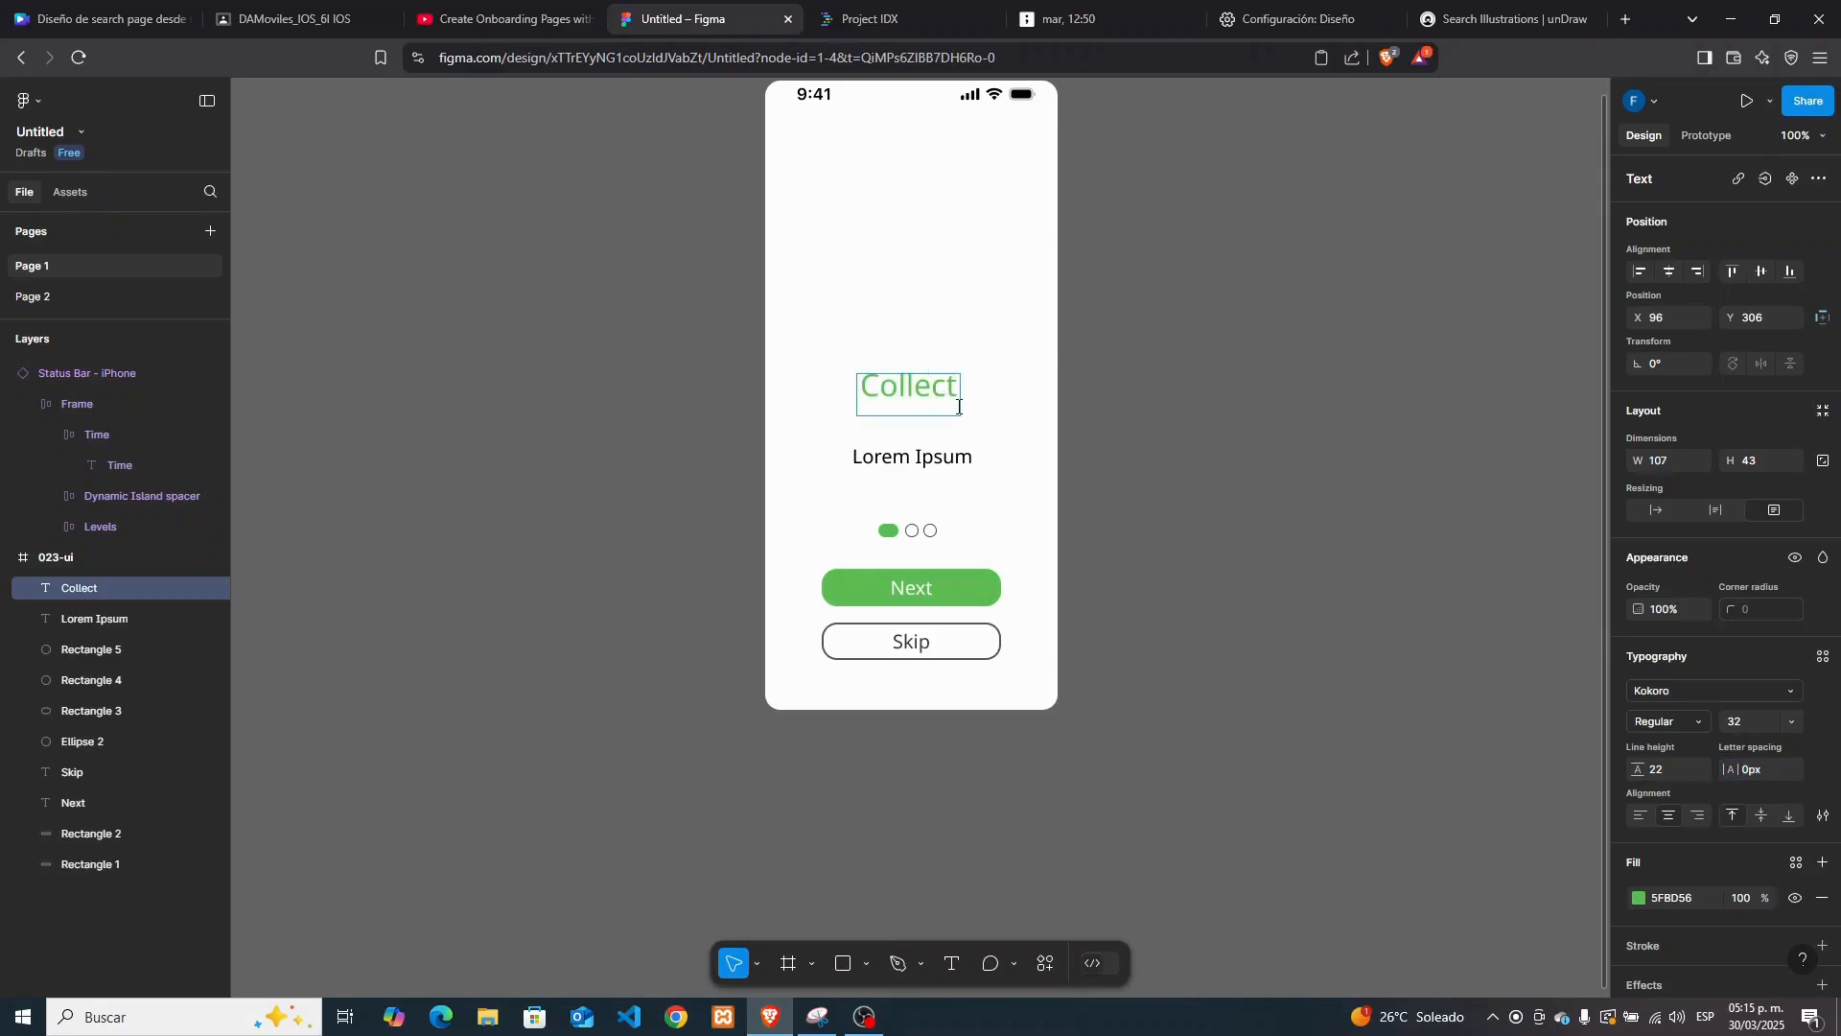
Reduce the Collect box to height 26 at X 99, Y 349, and move the Lorem Ipsum box to Y 385
{"action": "key", "text": "Escape"}
{"action": "left_click_drag", "start_coordinate": [911, 397], "coordinate": [929, 440]}
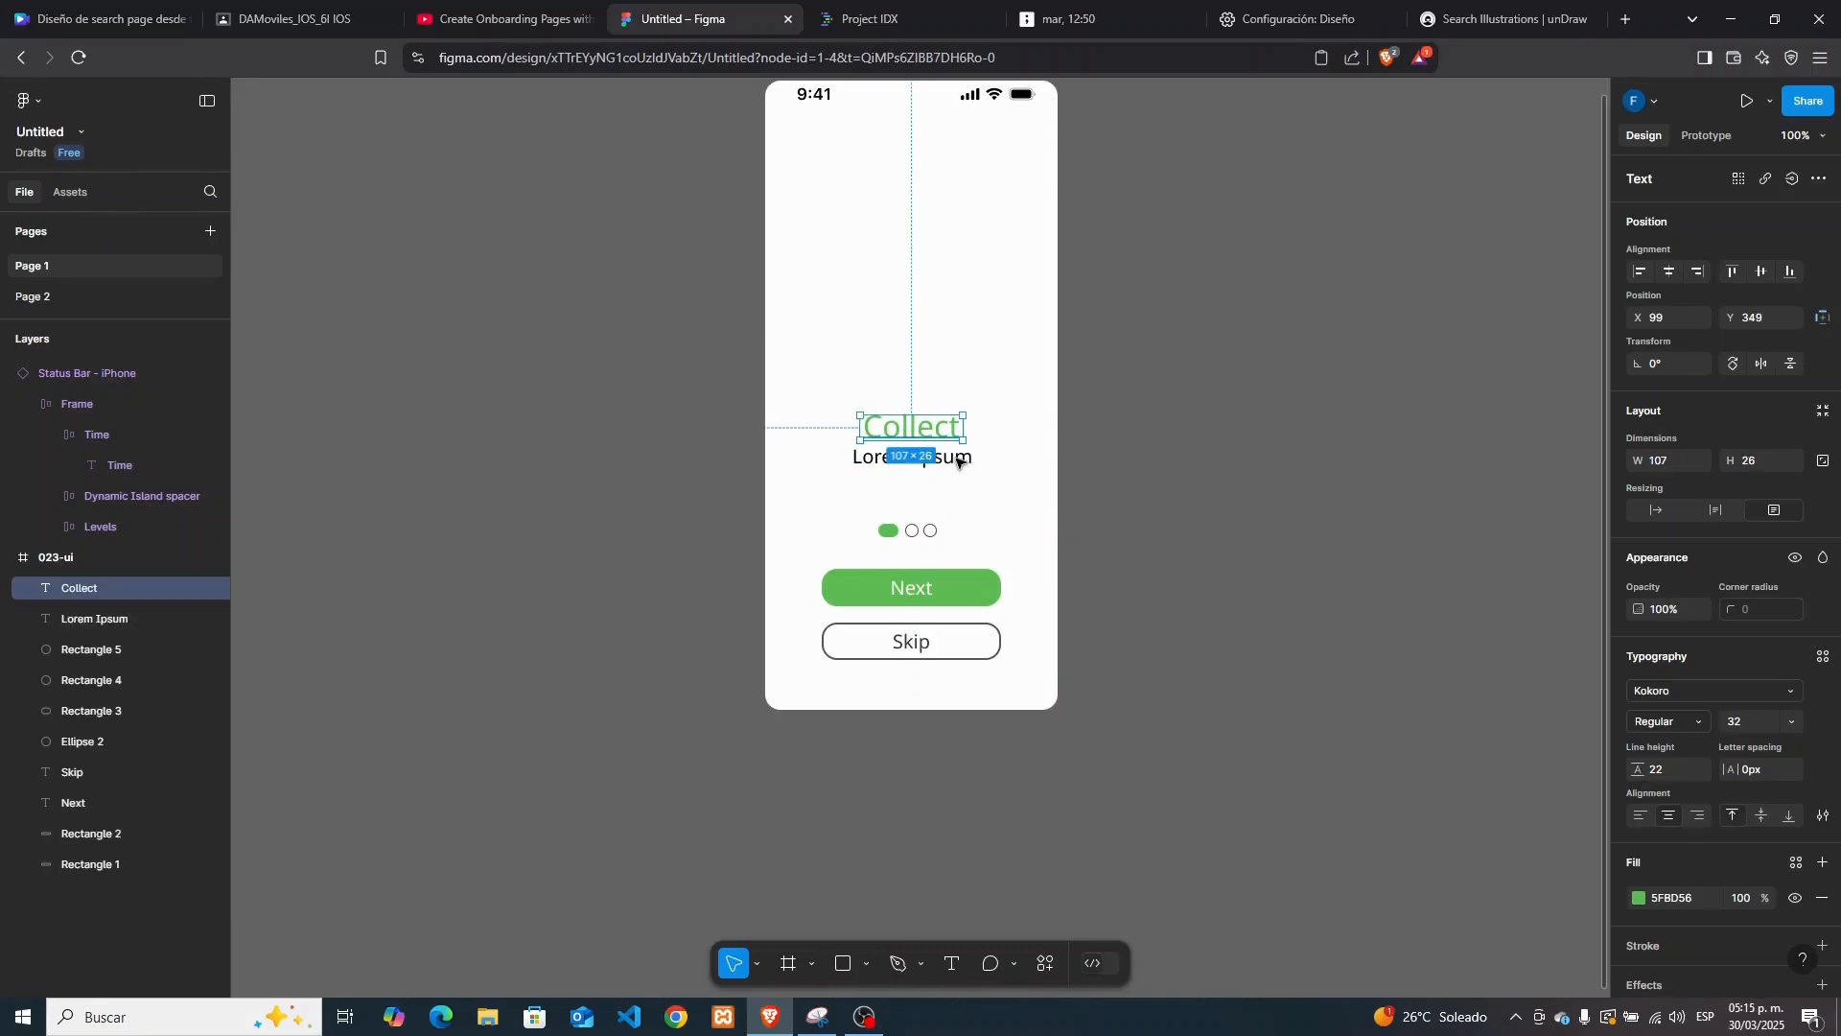
{"action": "left_click", "coordinate": [957, 460]}
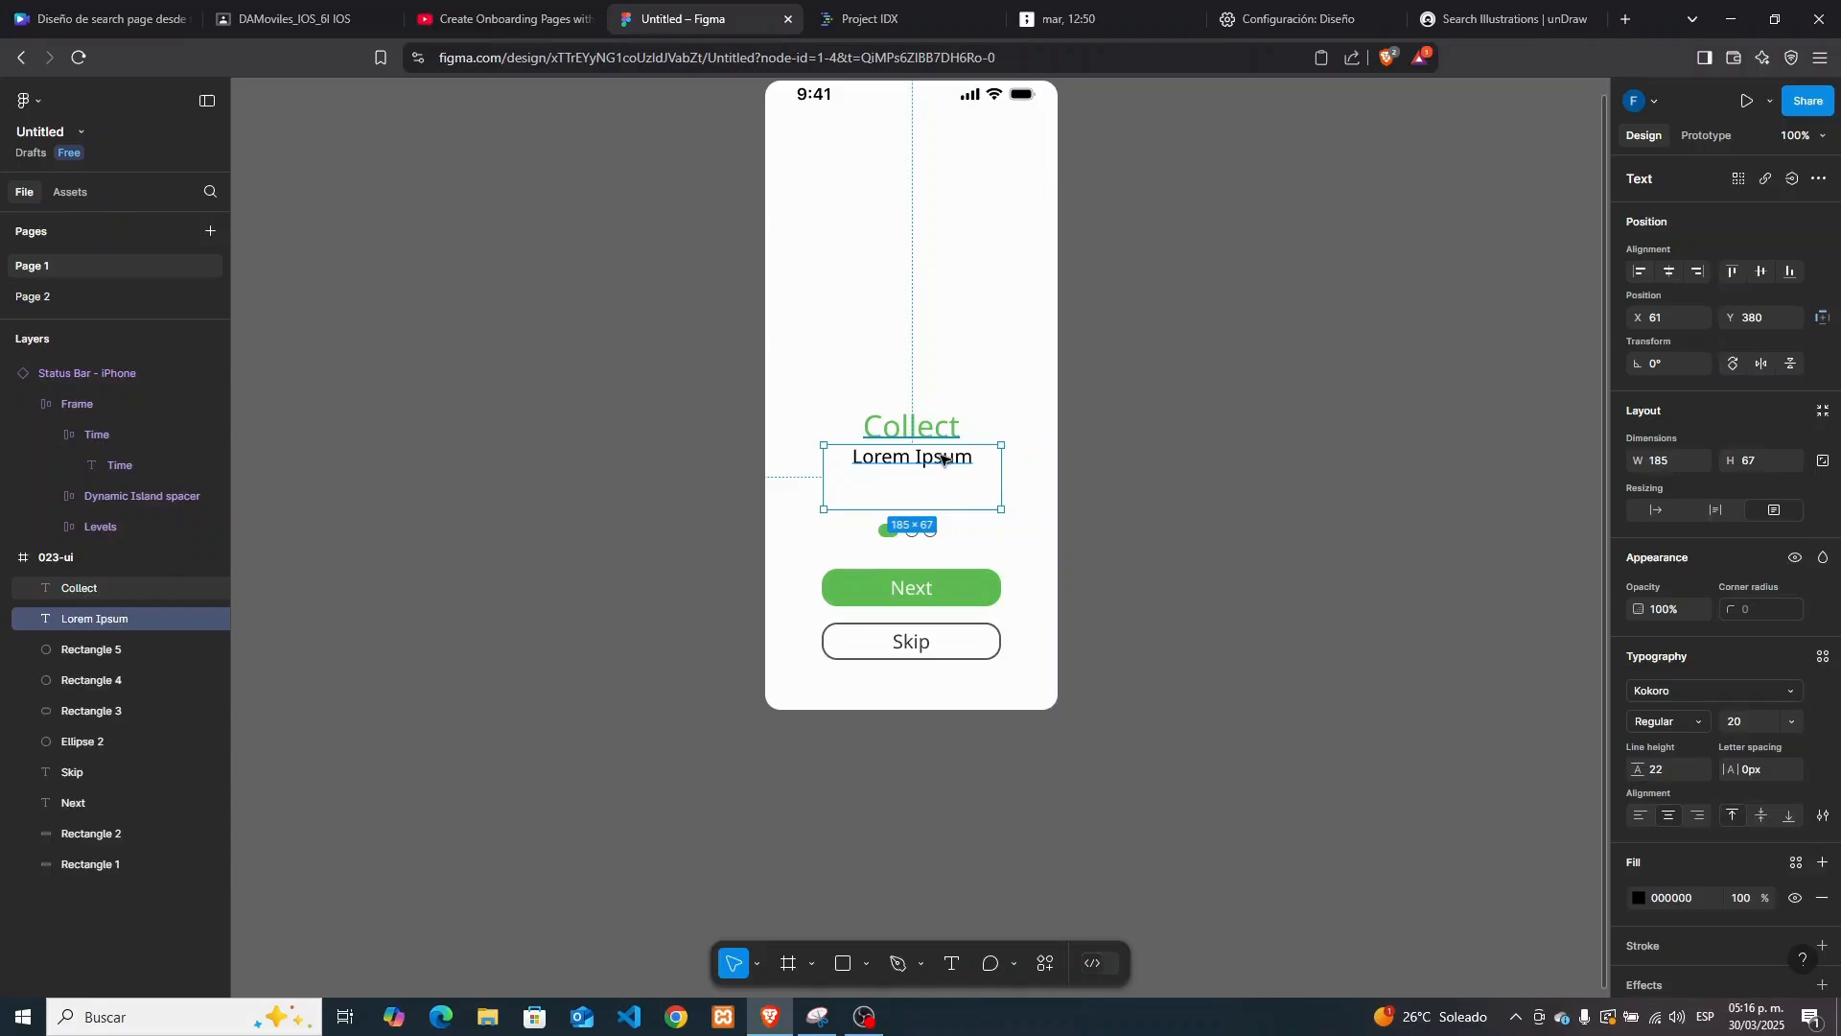
{"action": "left_click_drag", "start_coordinate": [943, 459], "coordinate": [943, 464]}
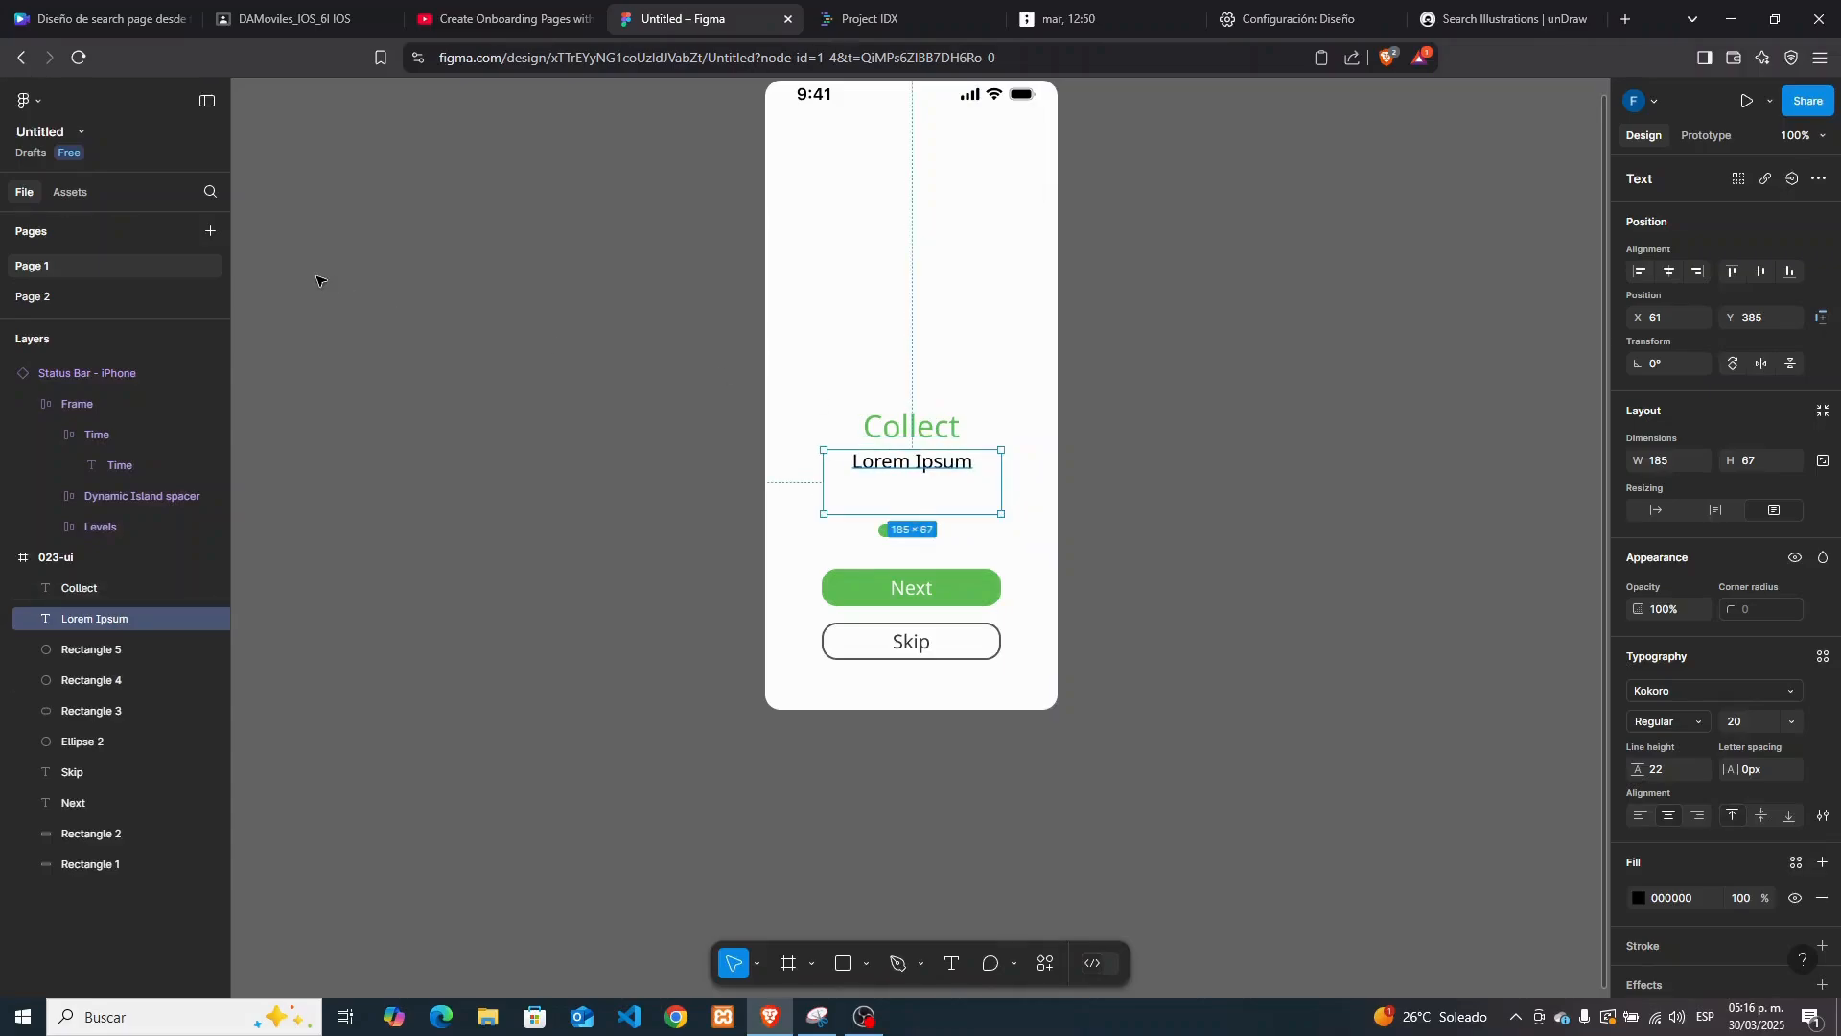
{"action": "left_click", "coordinate": [210, 191]}
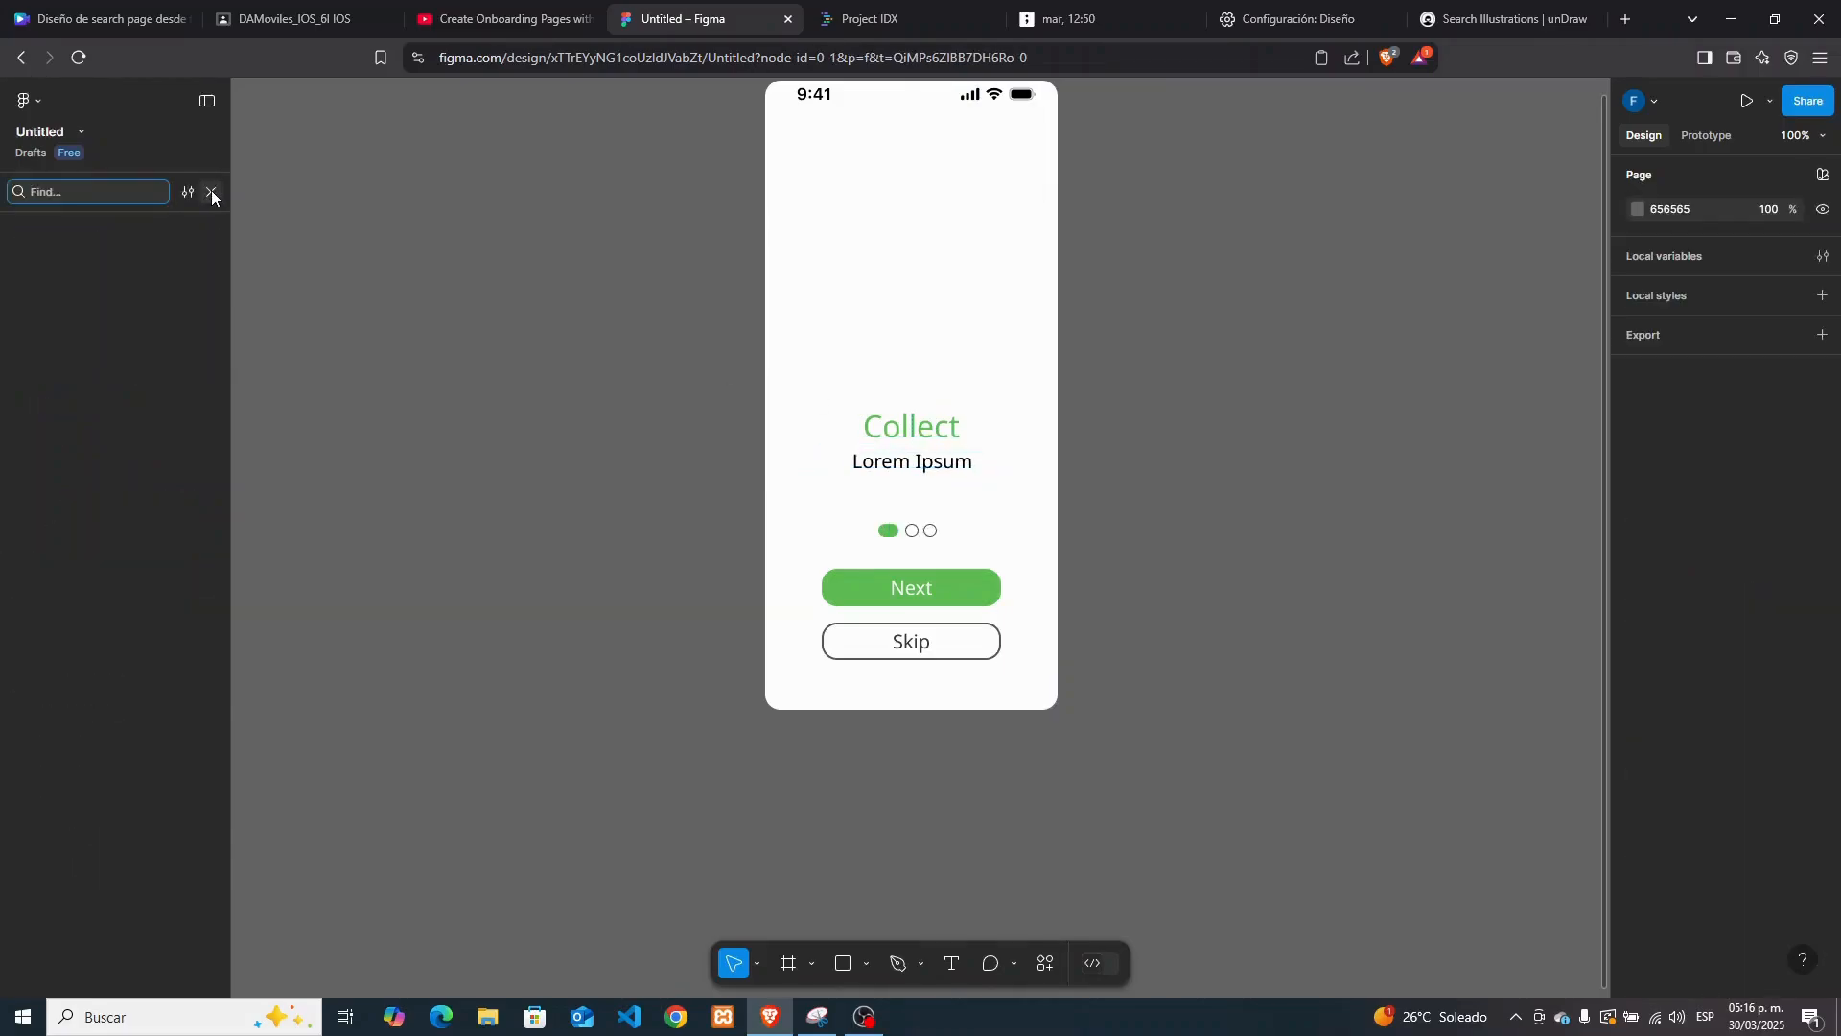
{"action": "type", "text": "lo"}
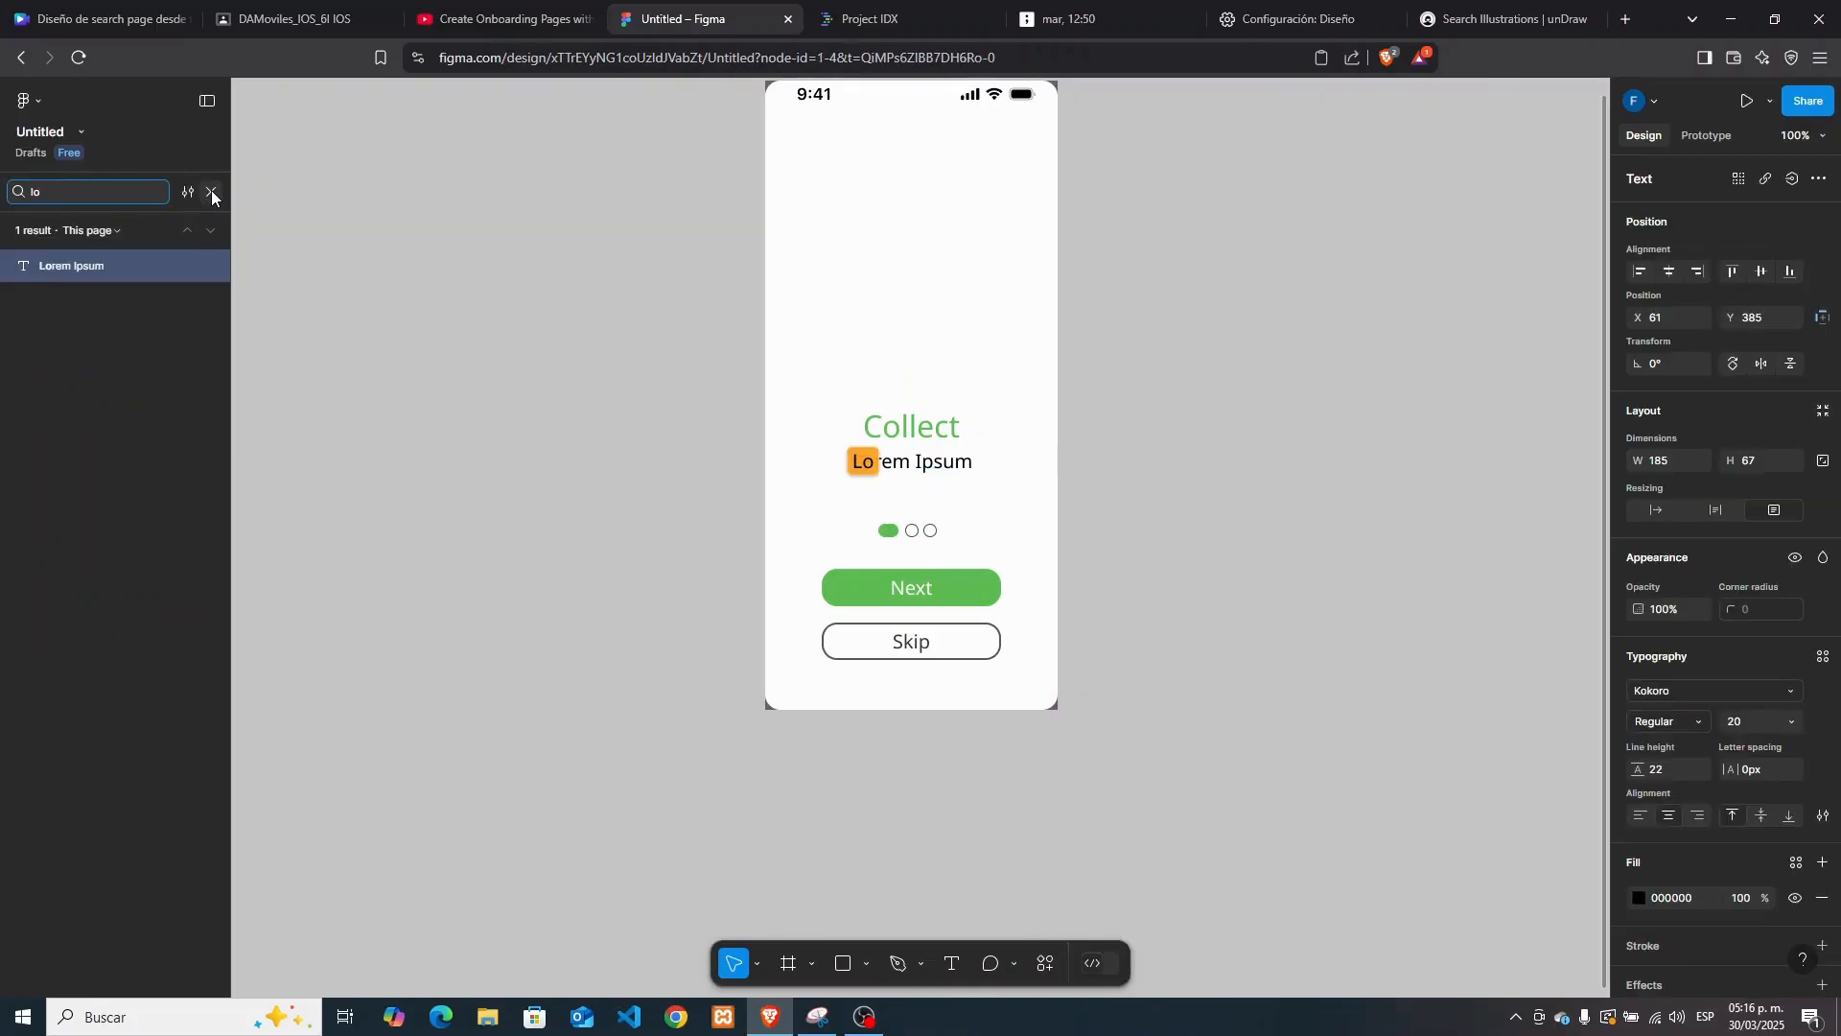
{"action": "left_click", "coordinate": [211, 190]}
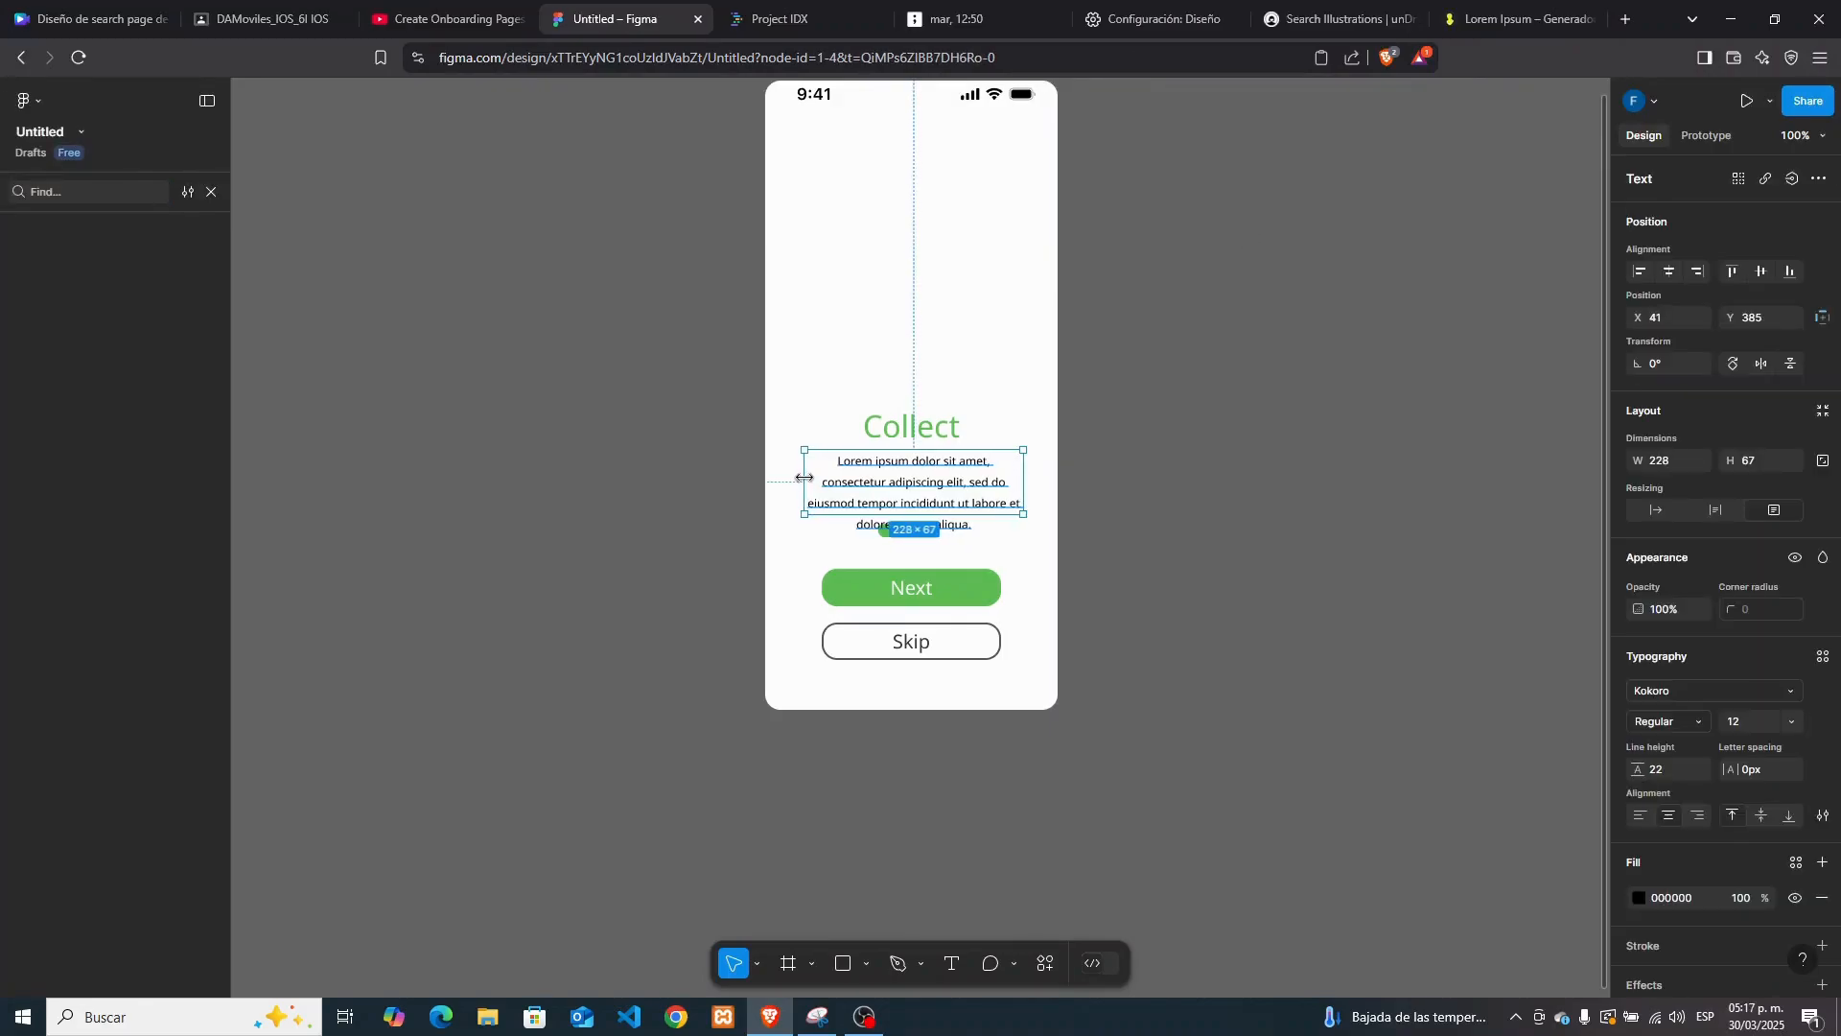
Widen the lorem ipsum paragraph box to 237 at X 34, Y 366, and move the Collect title to Y 340
{"action": "left_click_drag", "start_coordinate": [803, 477], "coordinate": [795, 477]}
{"action": "left_click_drag", "start_coordinate": [952, 495], "coordinate": [951, 498]}
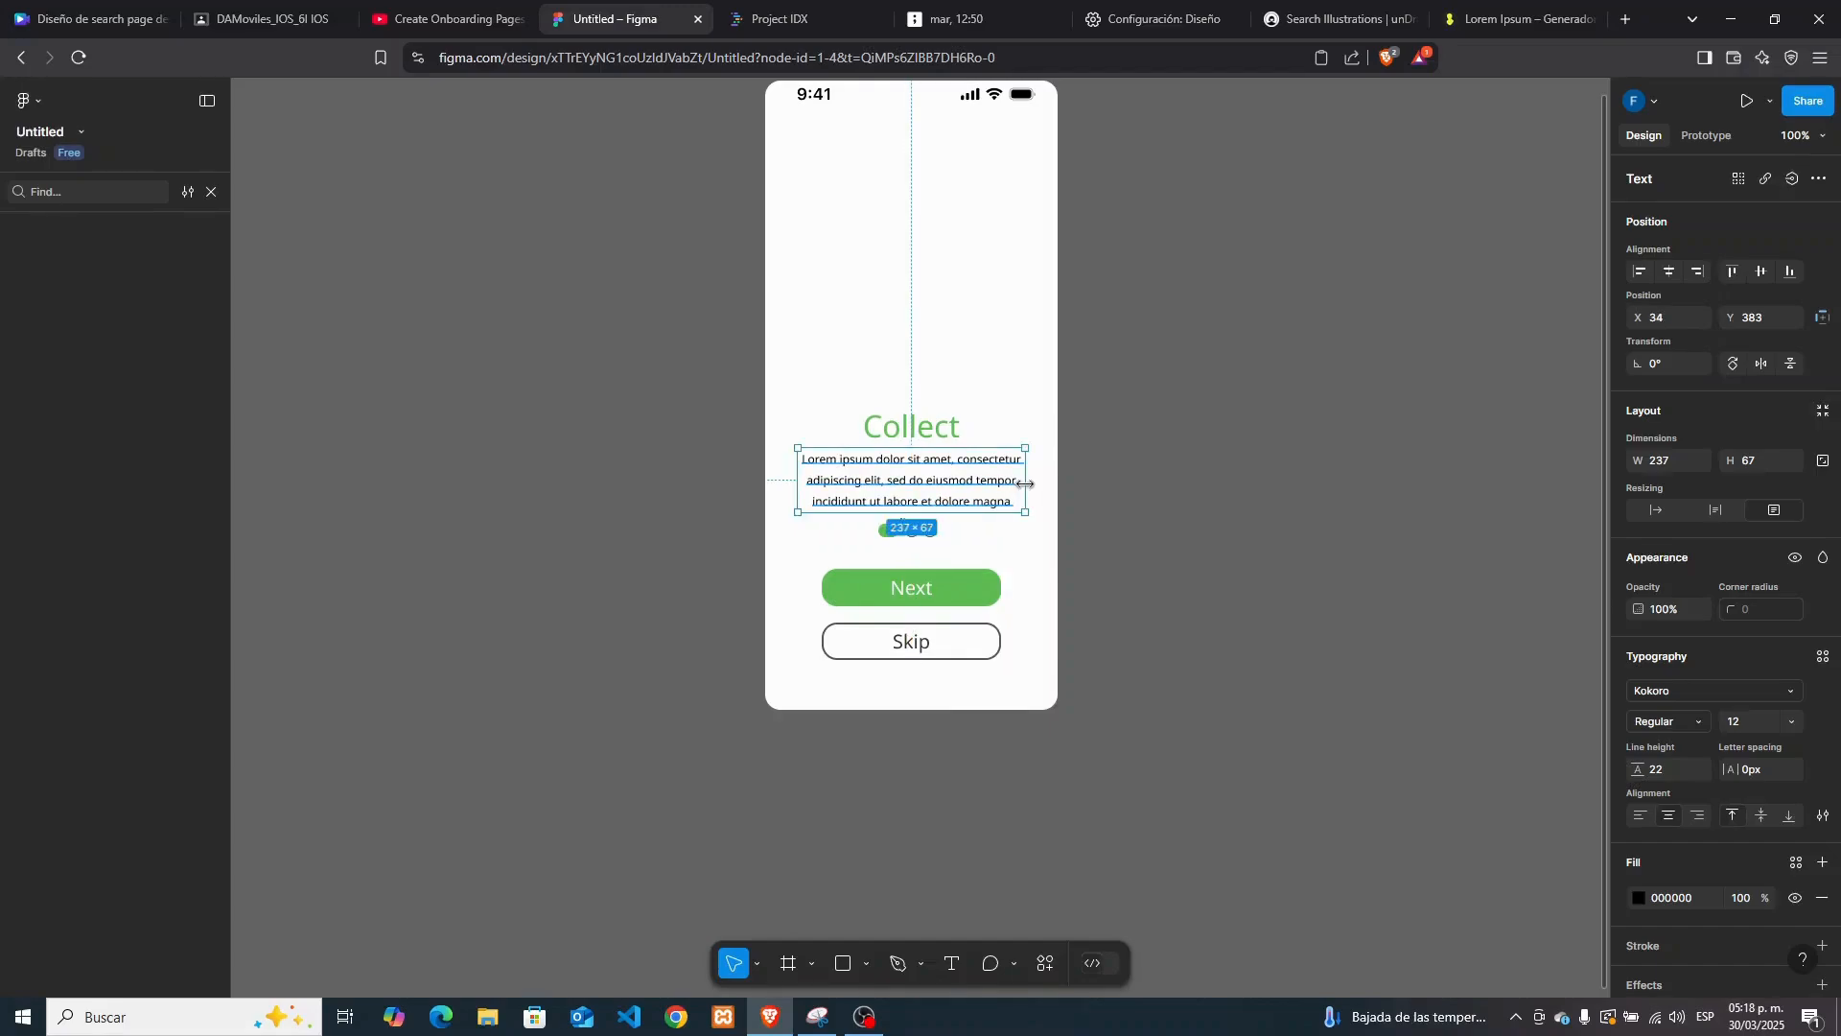
{"action": "left_click", "coordinate": [907, 431]}
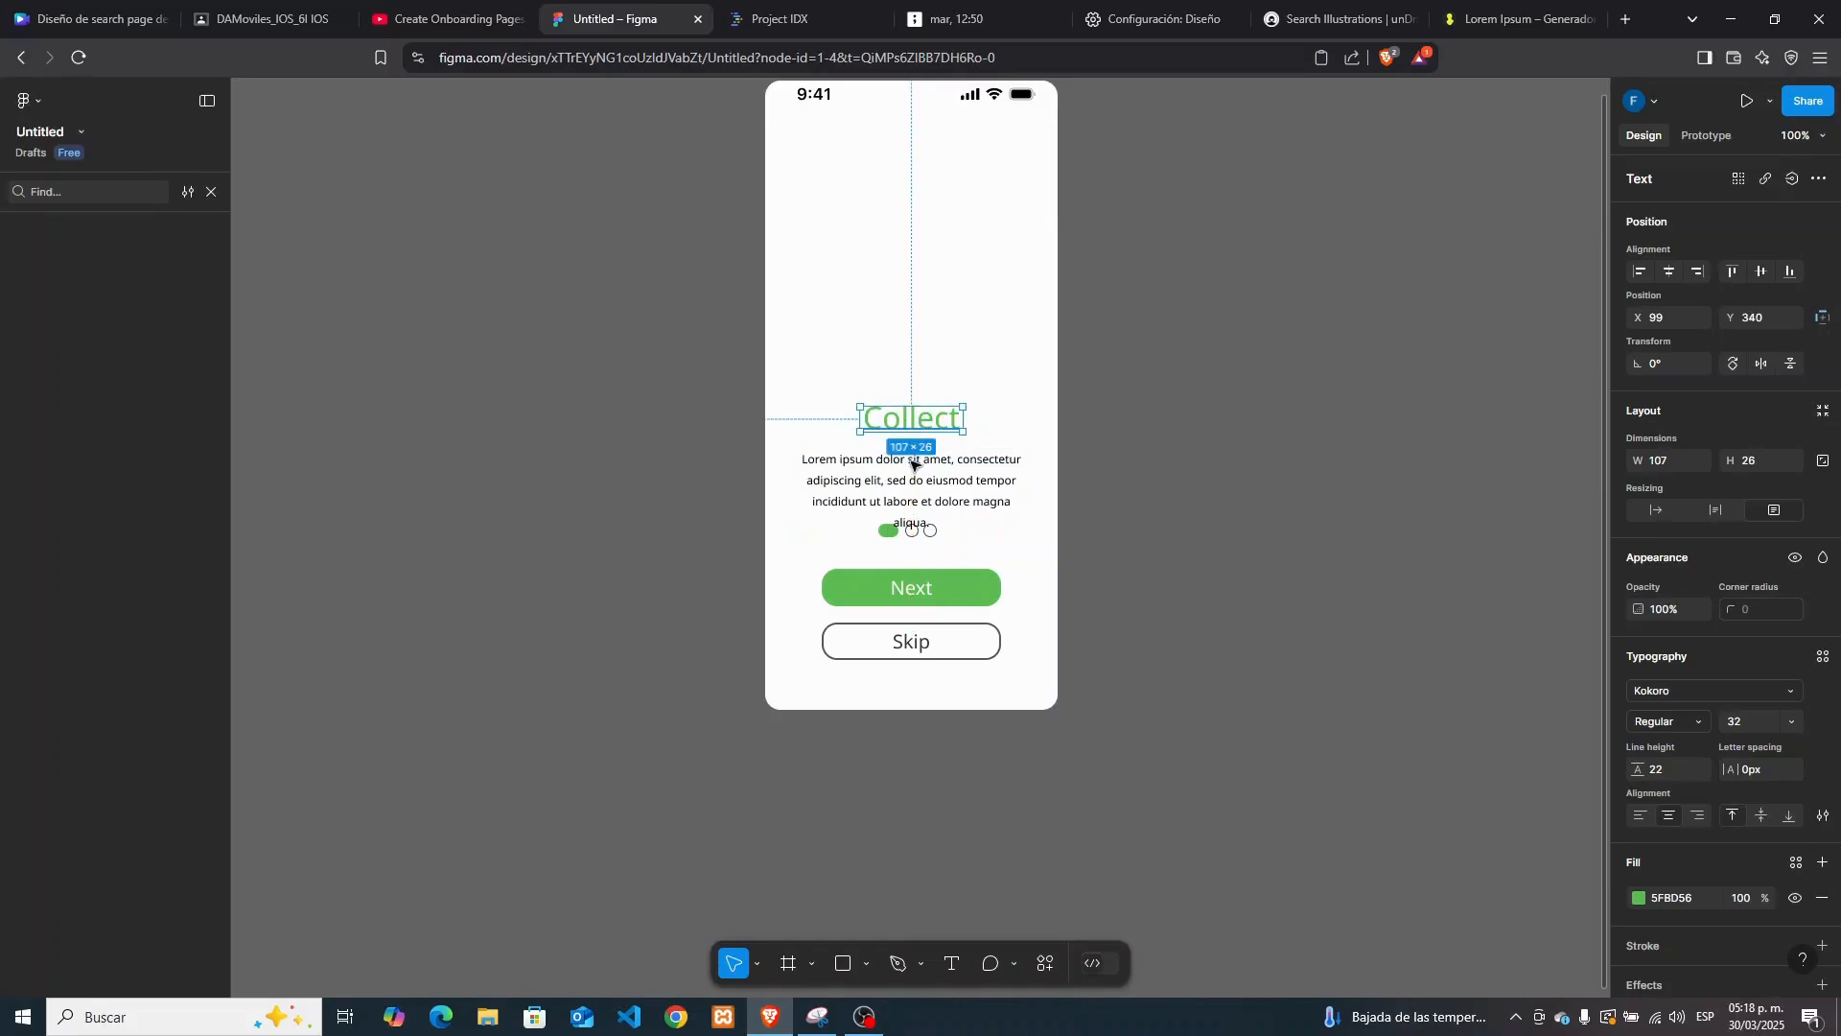
{"action": "left_click_drag", "start_coordinate": [912, 490], "coordinate": [911, 475]}
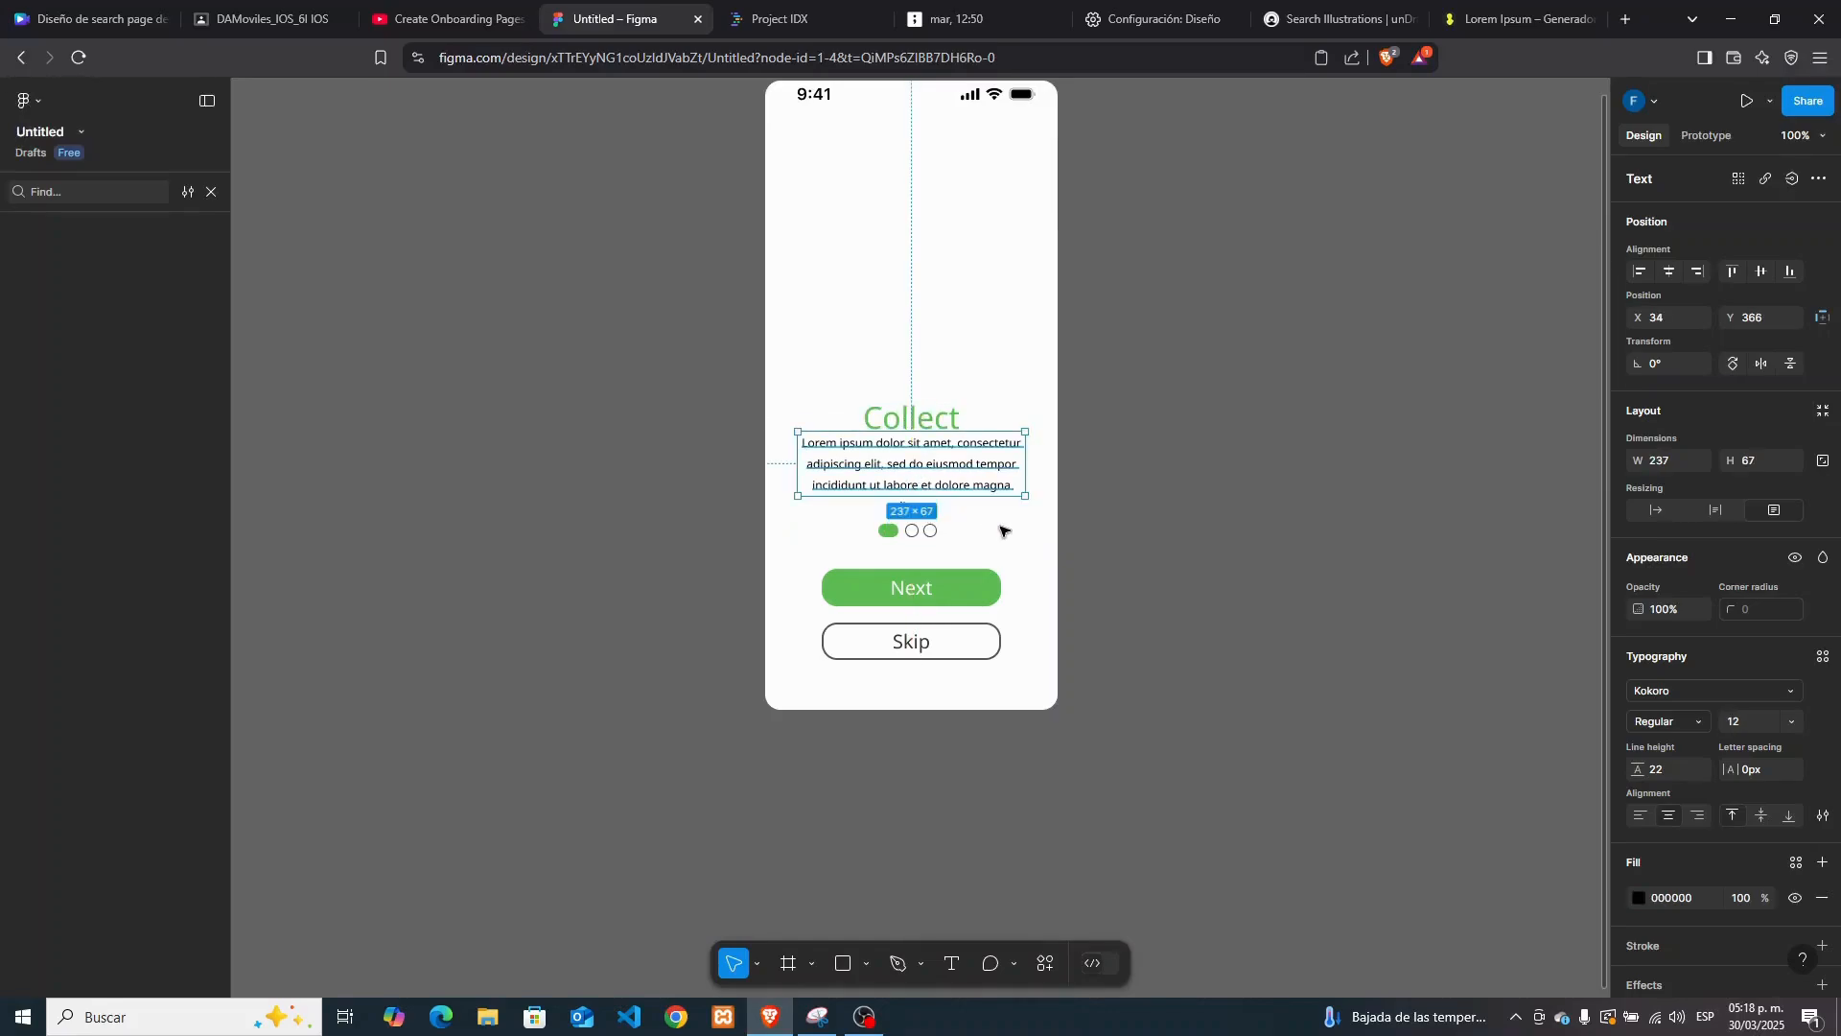
{"action": "left_click", "coordinate": [1013, 543]}
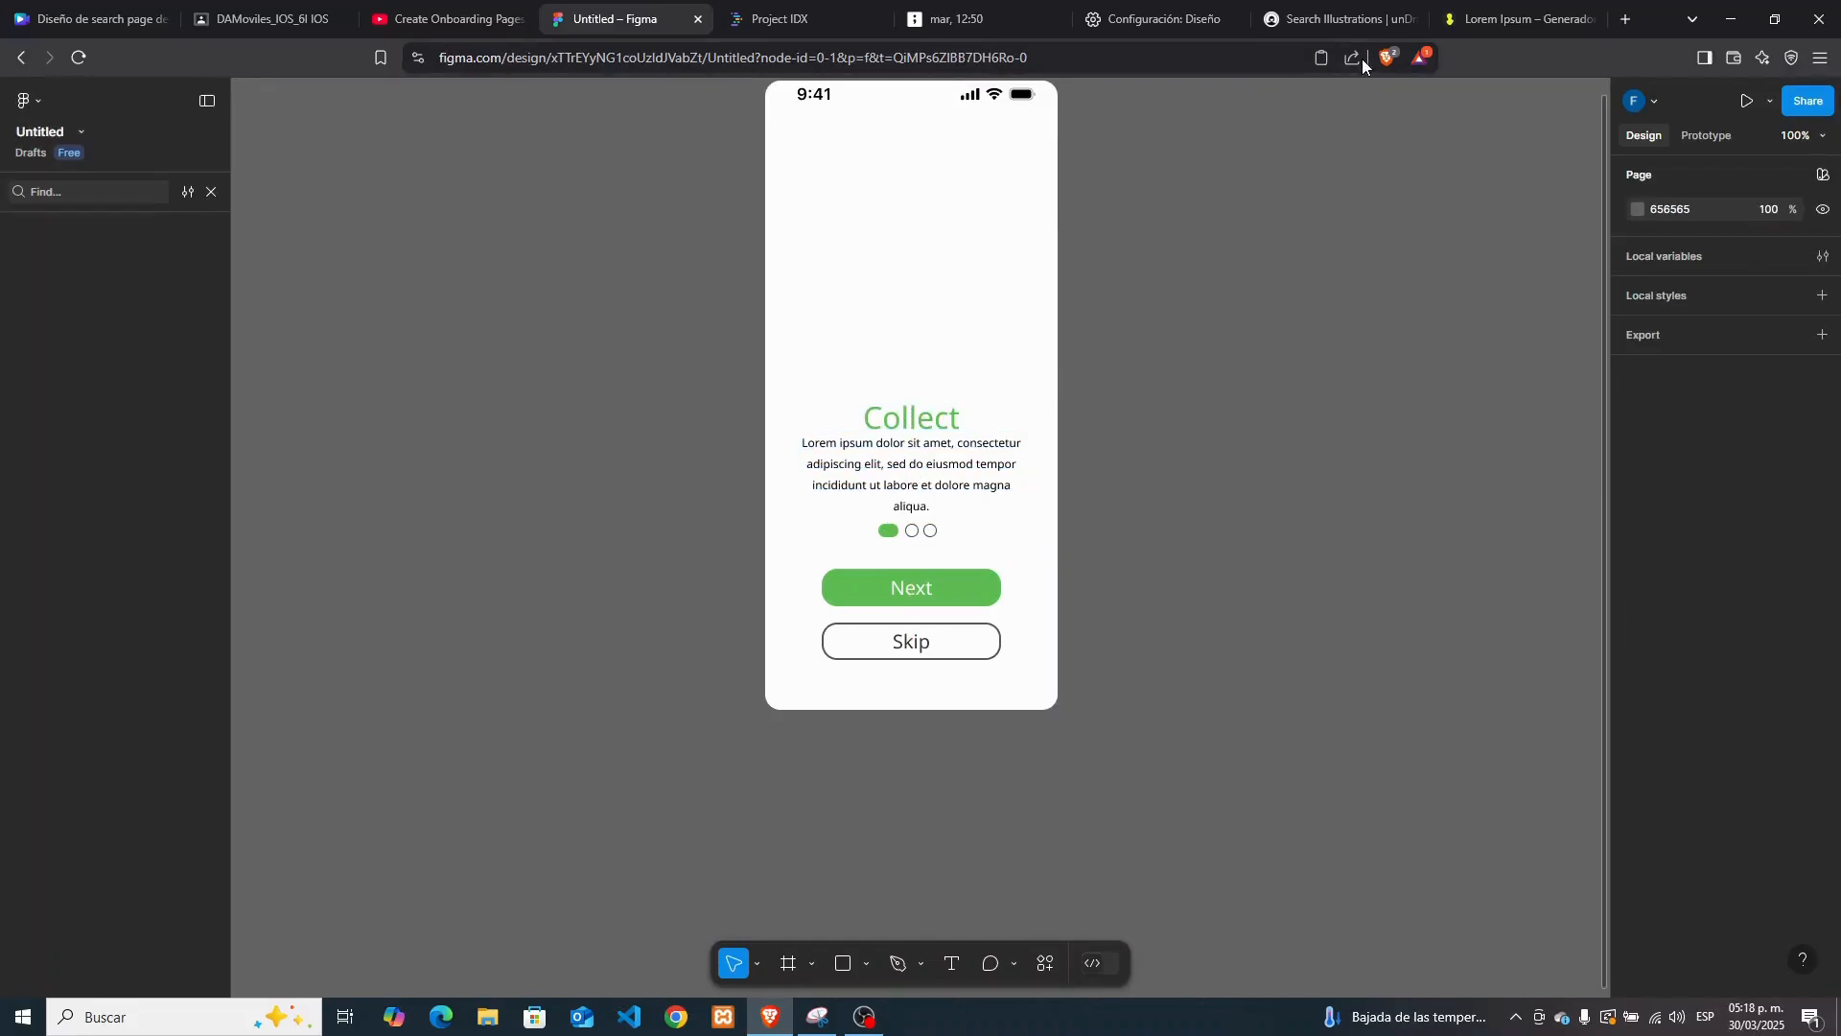
Switch to the unDraw site and search its illustrations for "collect"
{"action": "left_click", "coordinate": [1524, 18]}
{"action": "left_click", "coordinate": [1338, 18]}
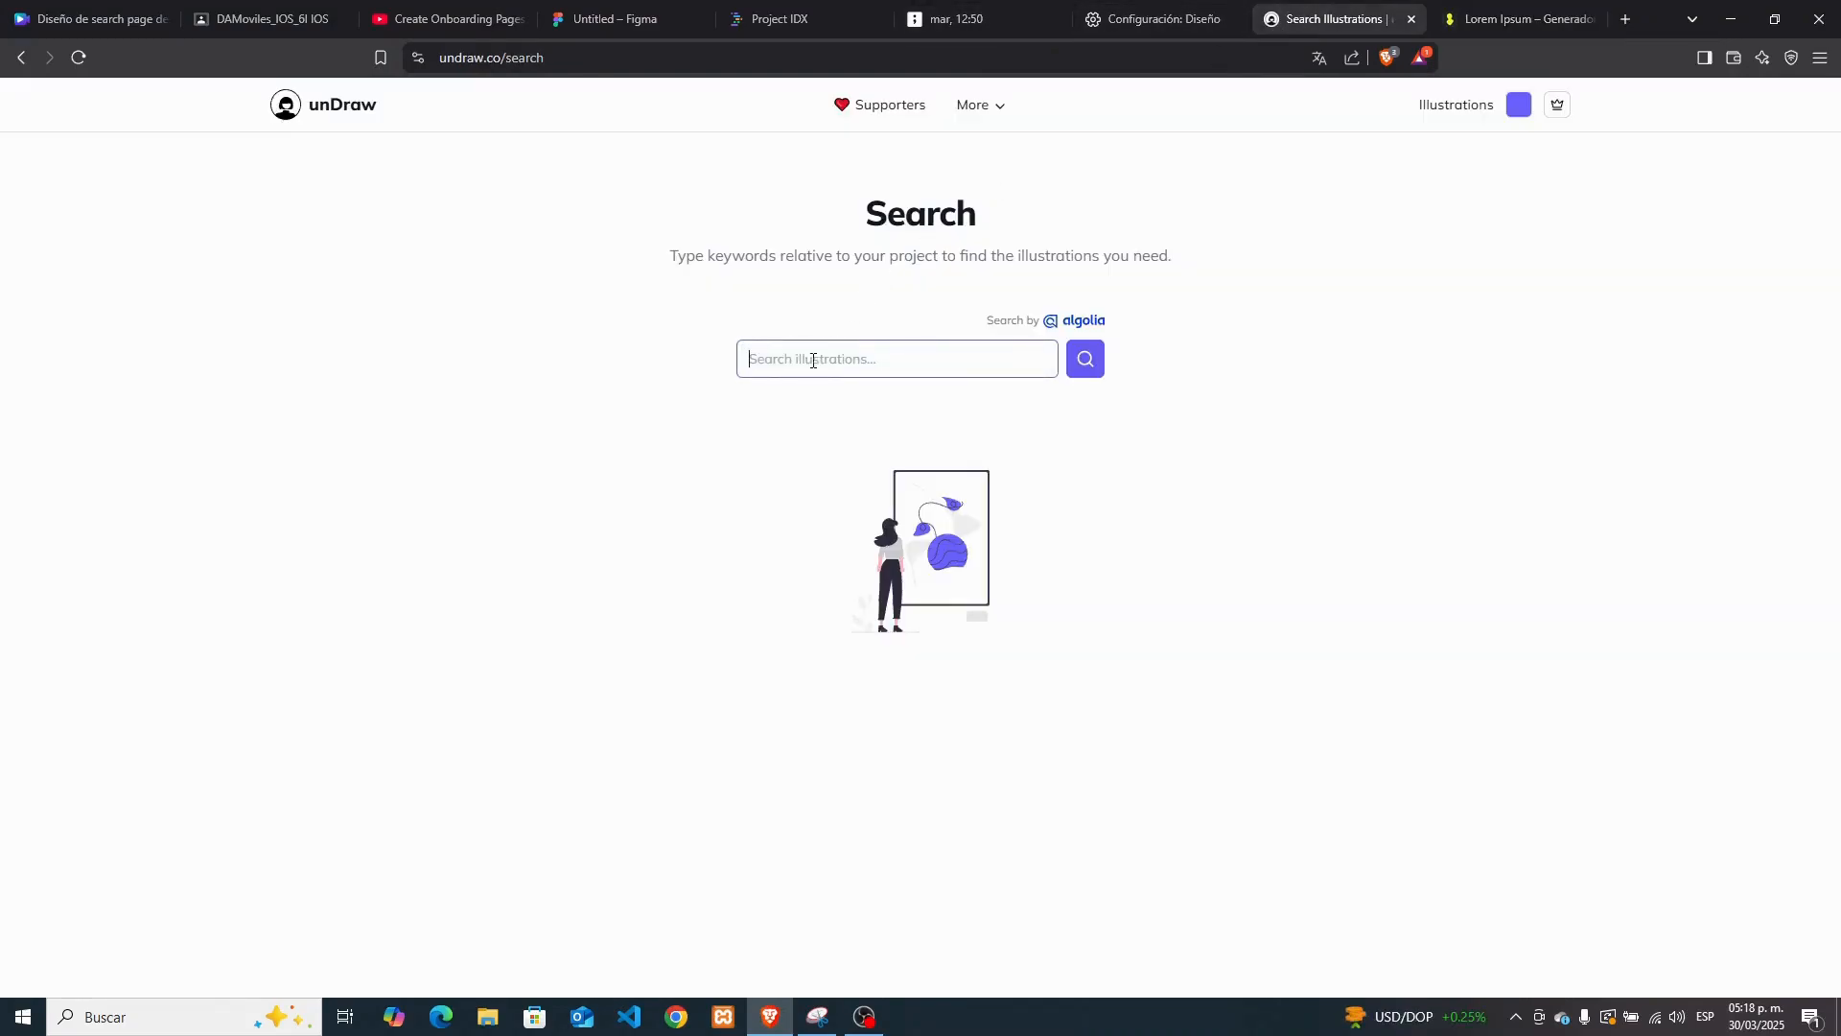
{"action": "type", "text": "collect"}
{"action": "key", "text": "Return"}
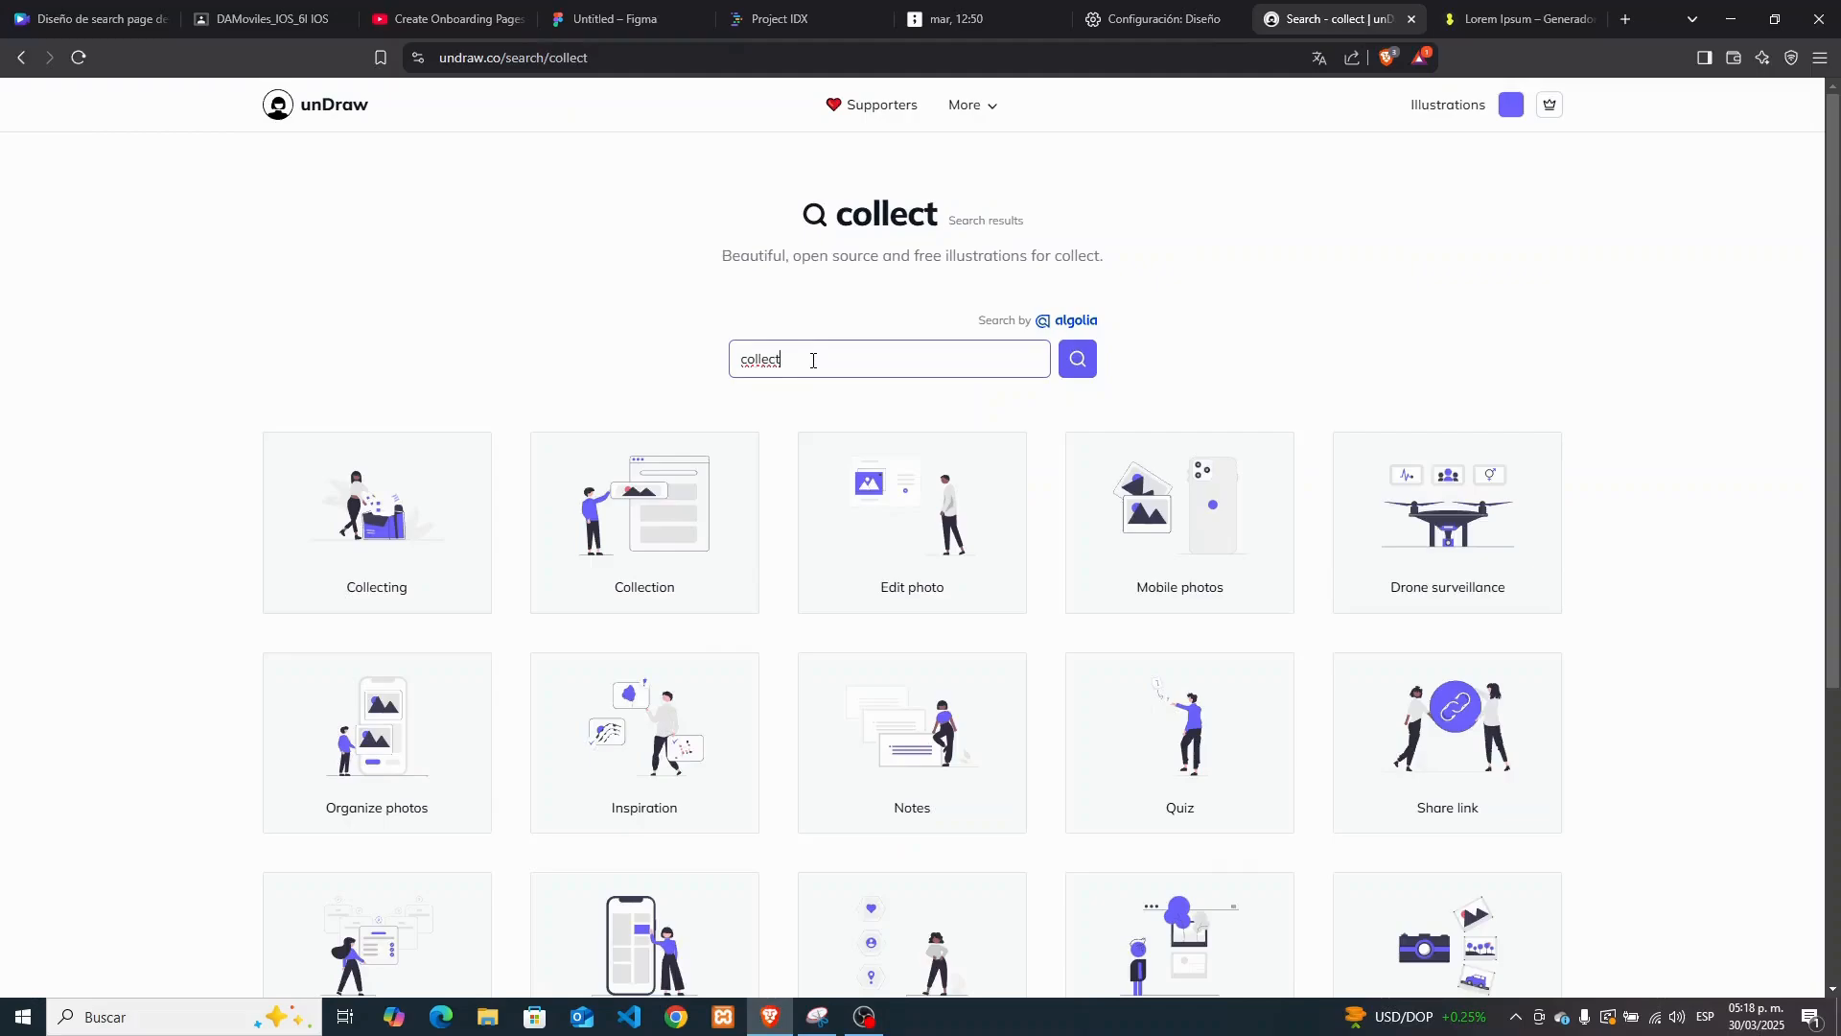
Set the unDraw illustration color to the Next button's green from the Figma design, #5FBD56
{"action": "left_click", "coordinate": [1510, 110]}
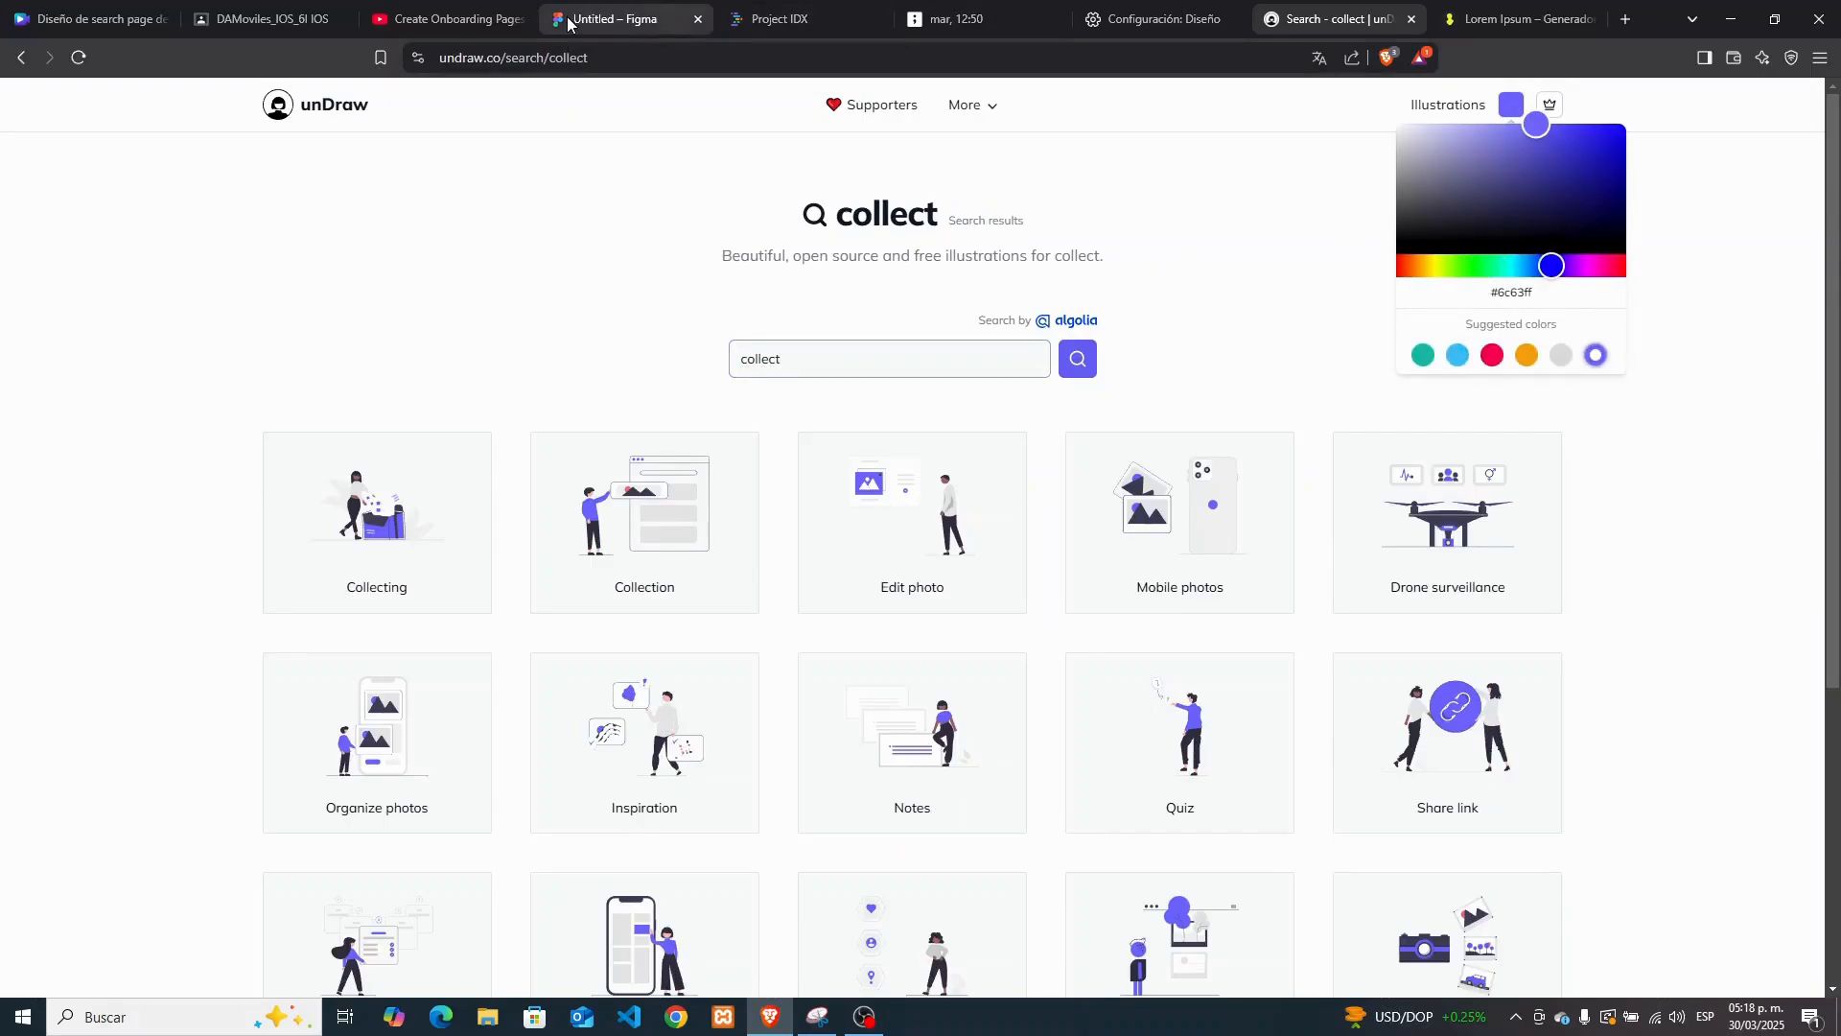
{"action": "left_click", "coordinate": [616, 19]}
{"action": "left_click", "coordinate": [953, 595]}
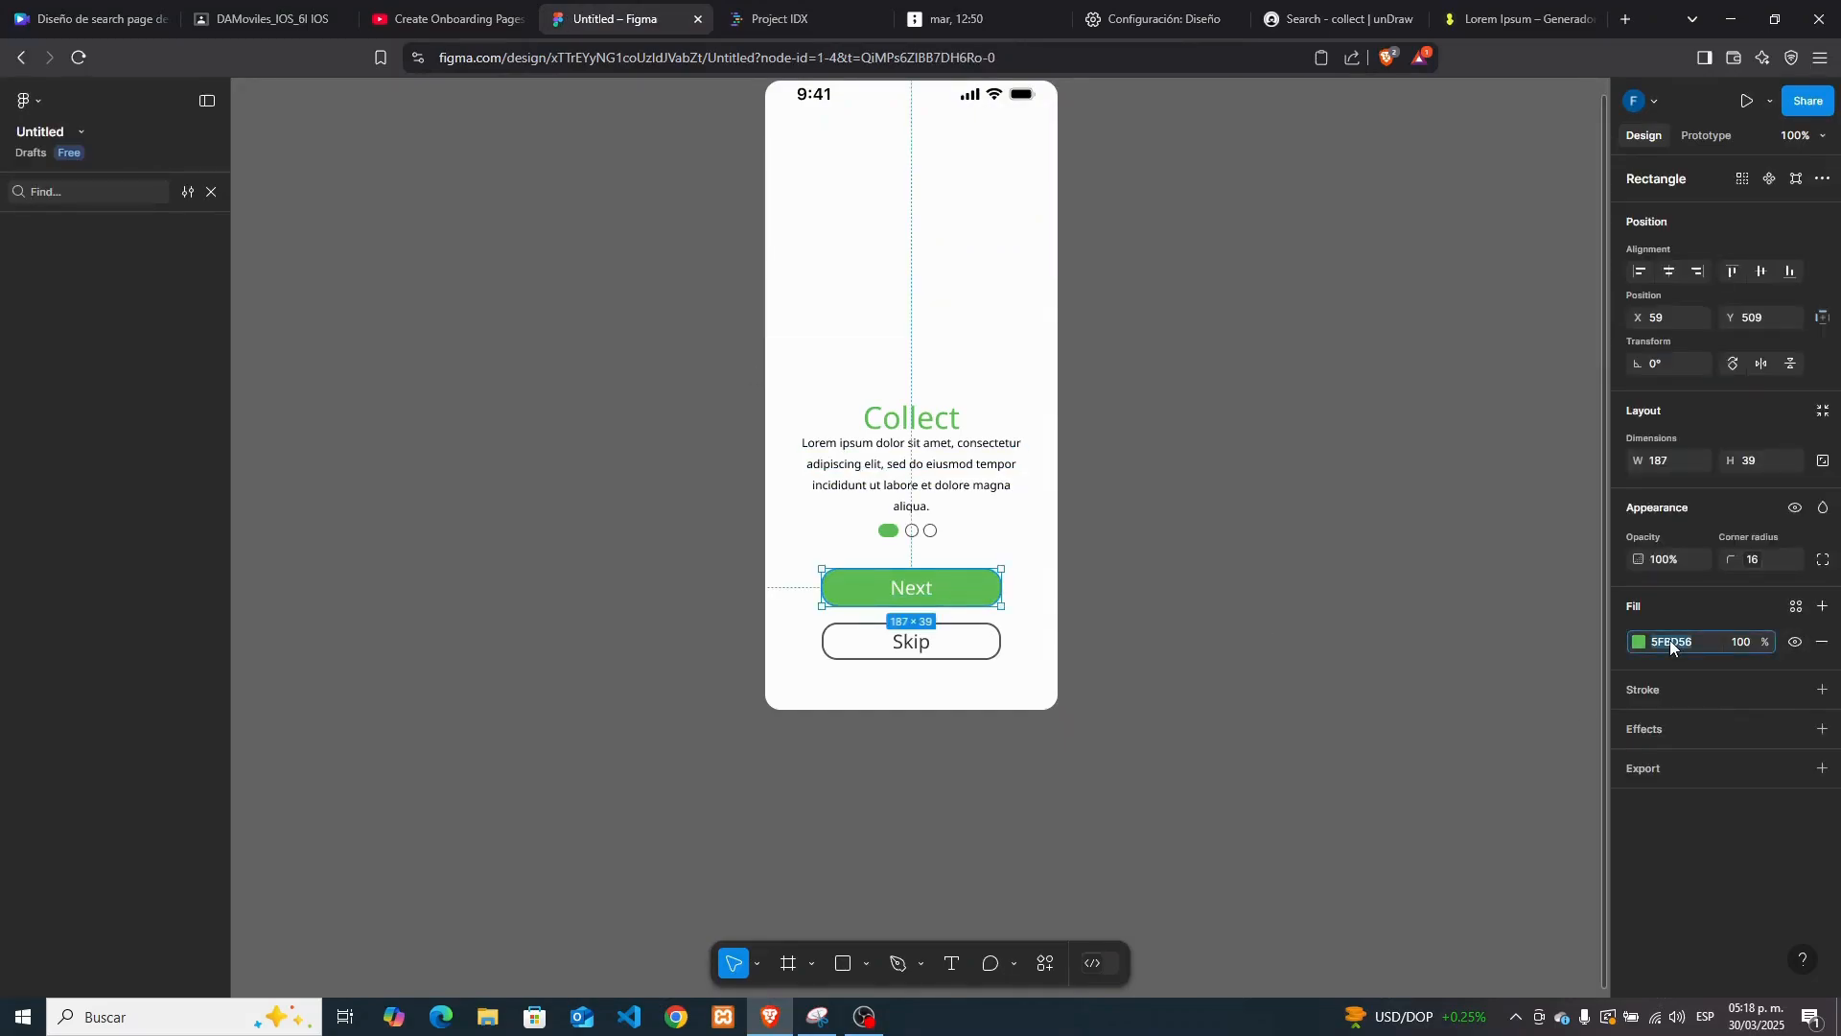
{"action": "left_click", "coordinate": [1528, 567]}
{"action": "left_click", "coordinate": [1340, 23]}
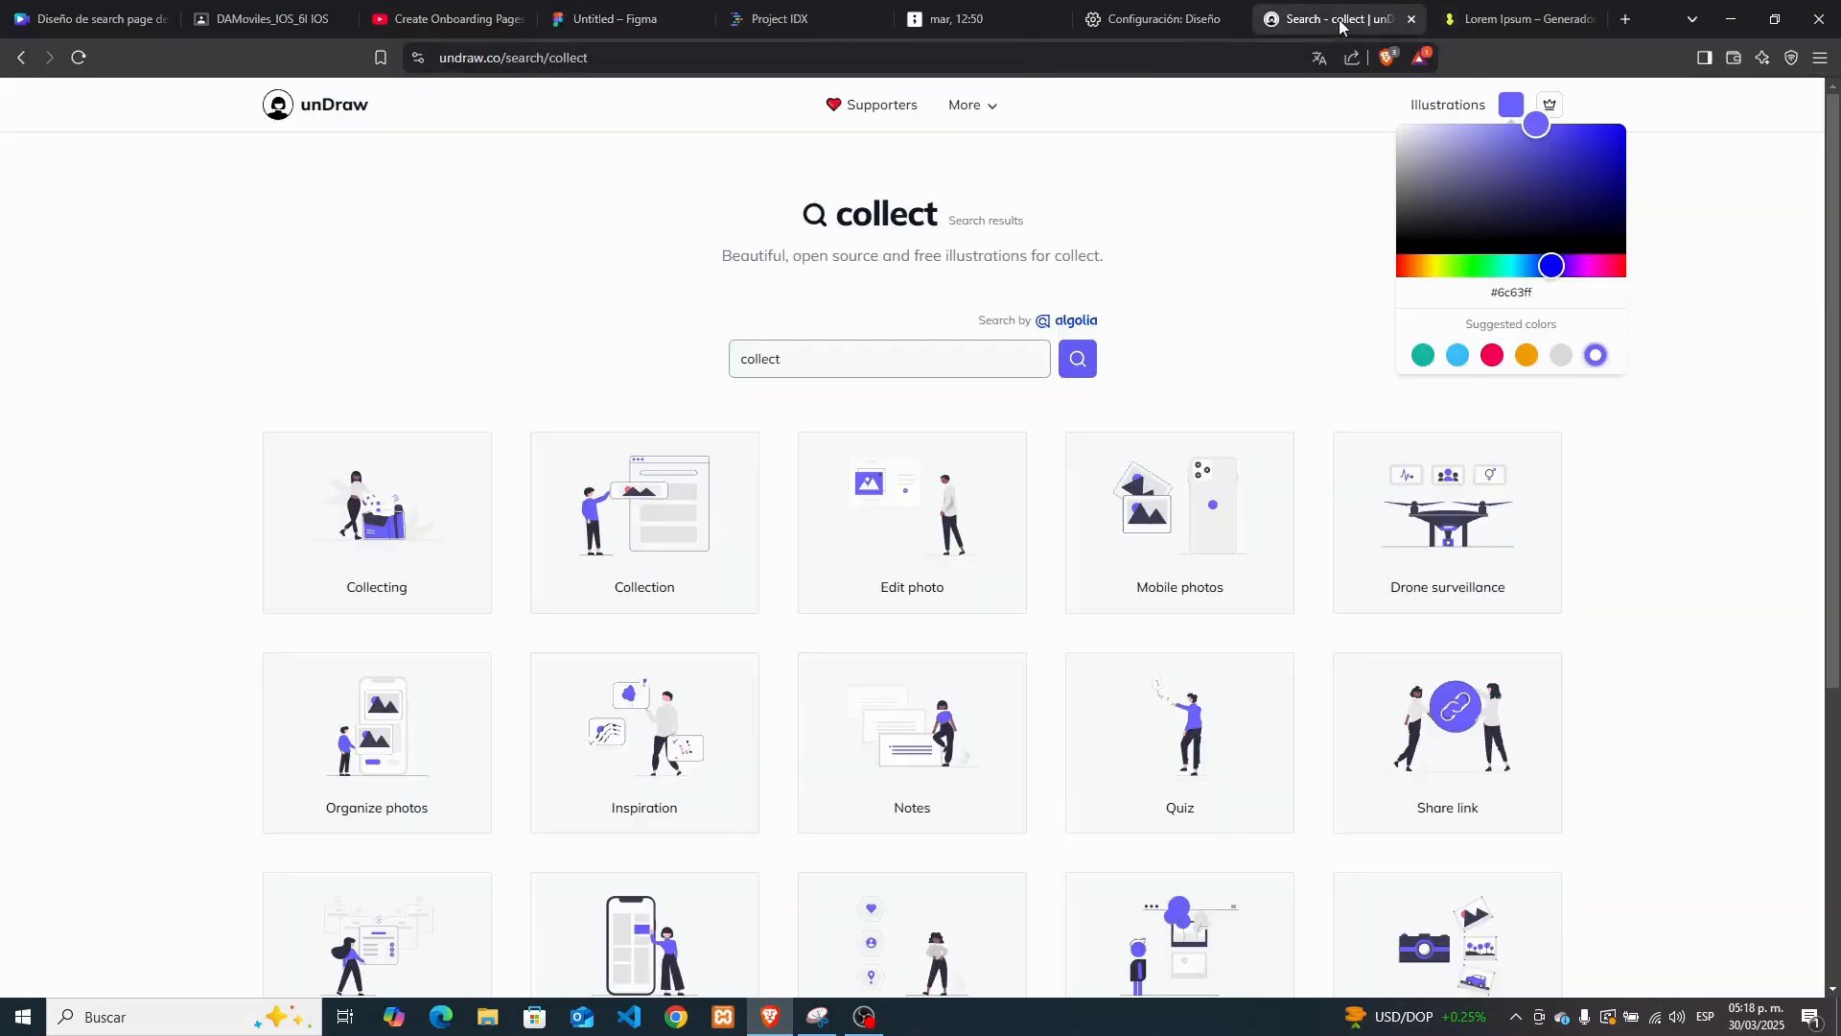
{"action": "left_click", "coordinate": [1512, 292]}
{"action": "type", "text": "#5FBD56"}
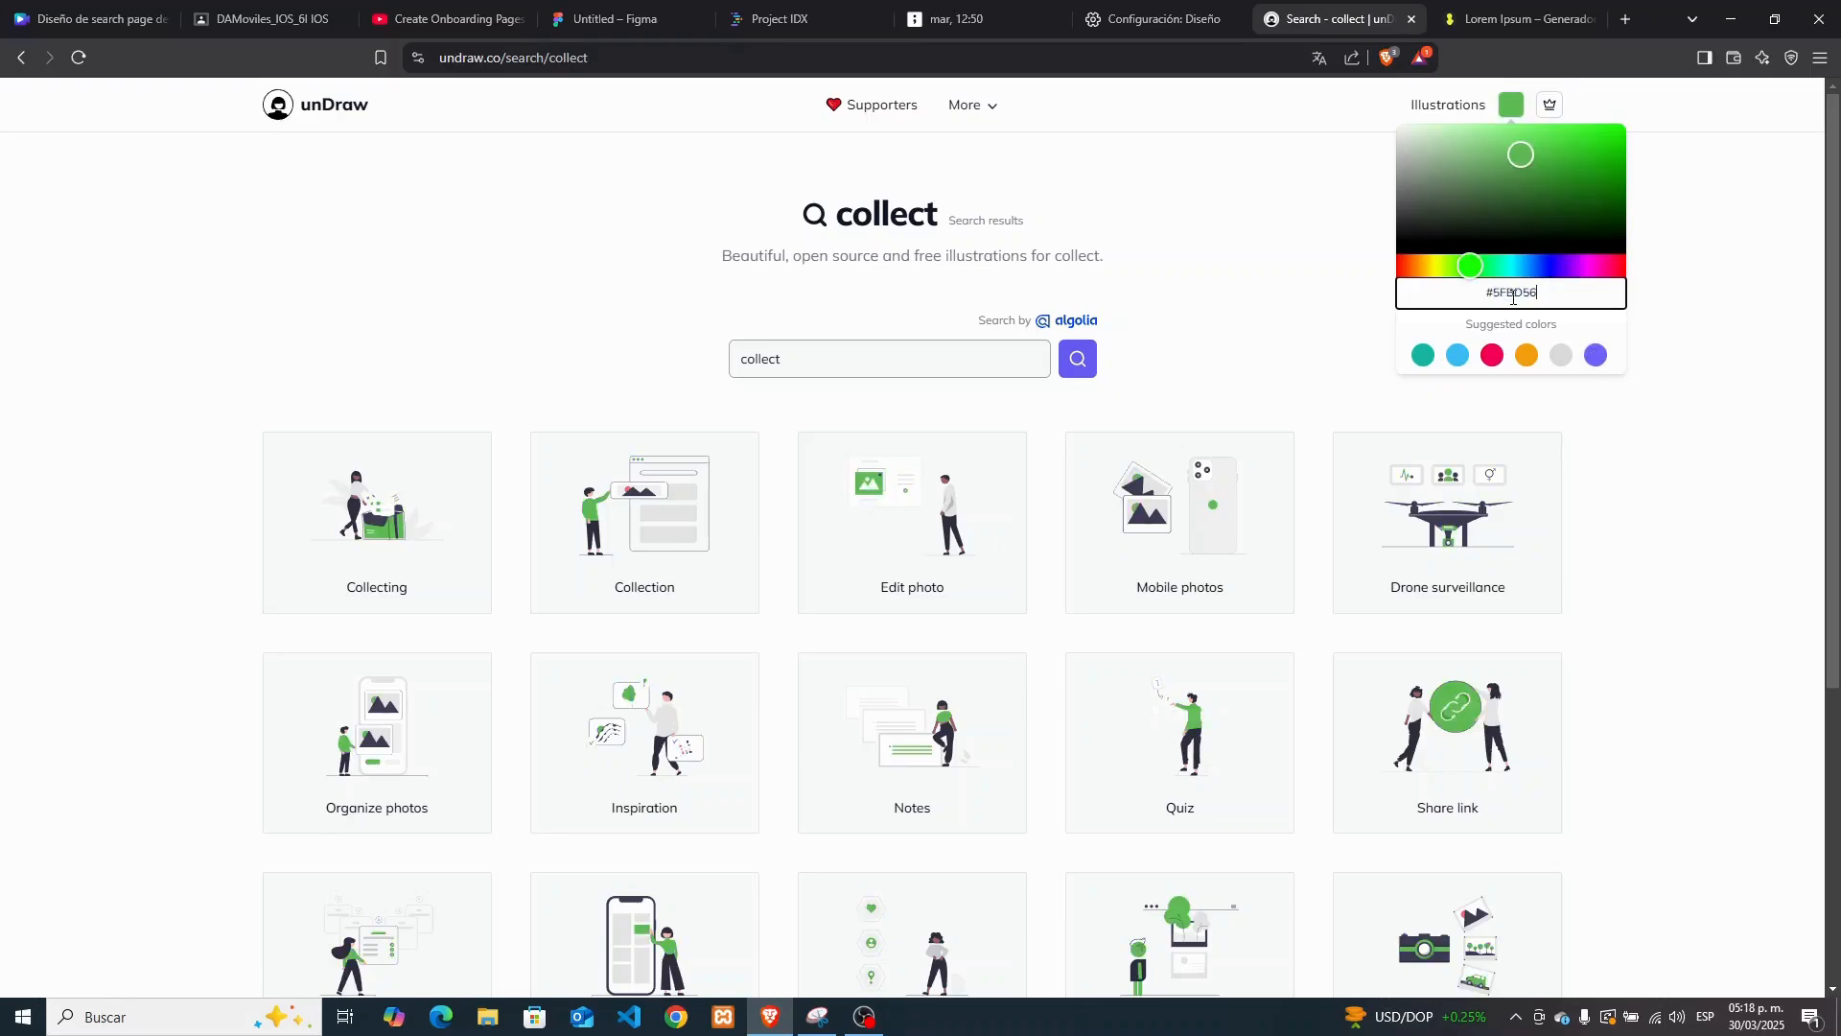
{"action": "left_click", "coordinate": [1311, 307]}
Download the Collection illustration from the search results as a PNG named collect
{"action": "left_click", "coordinate": [661, 504]}
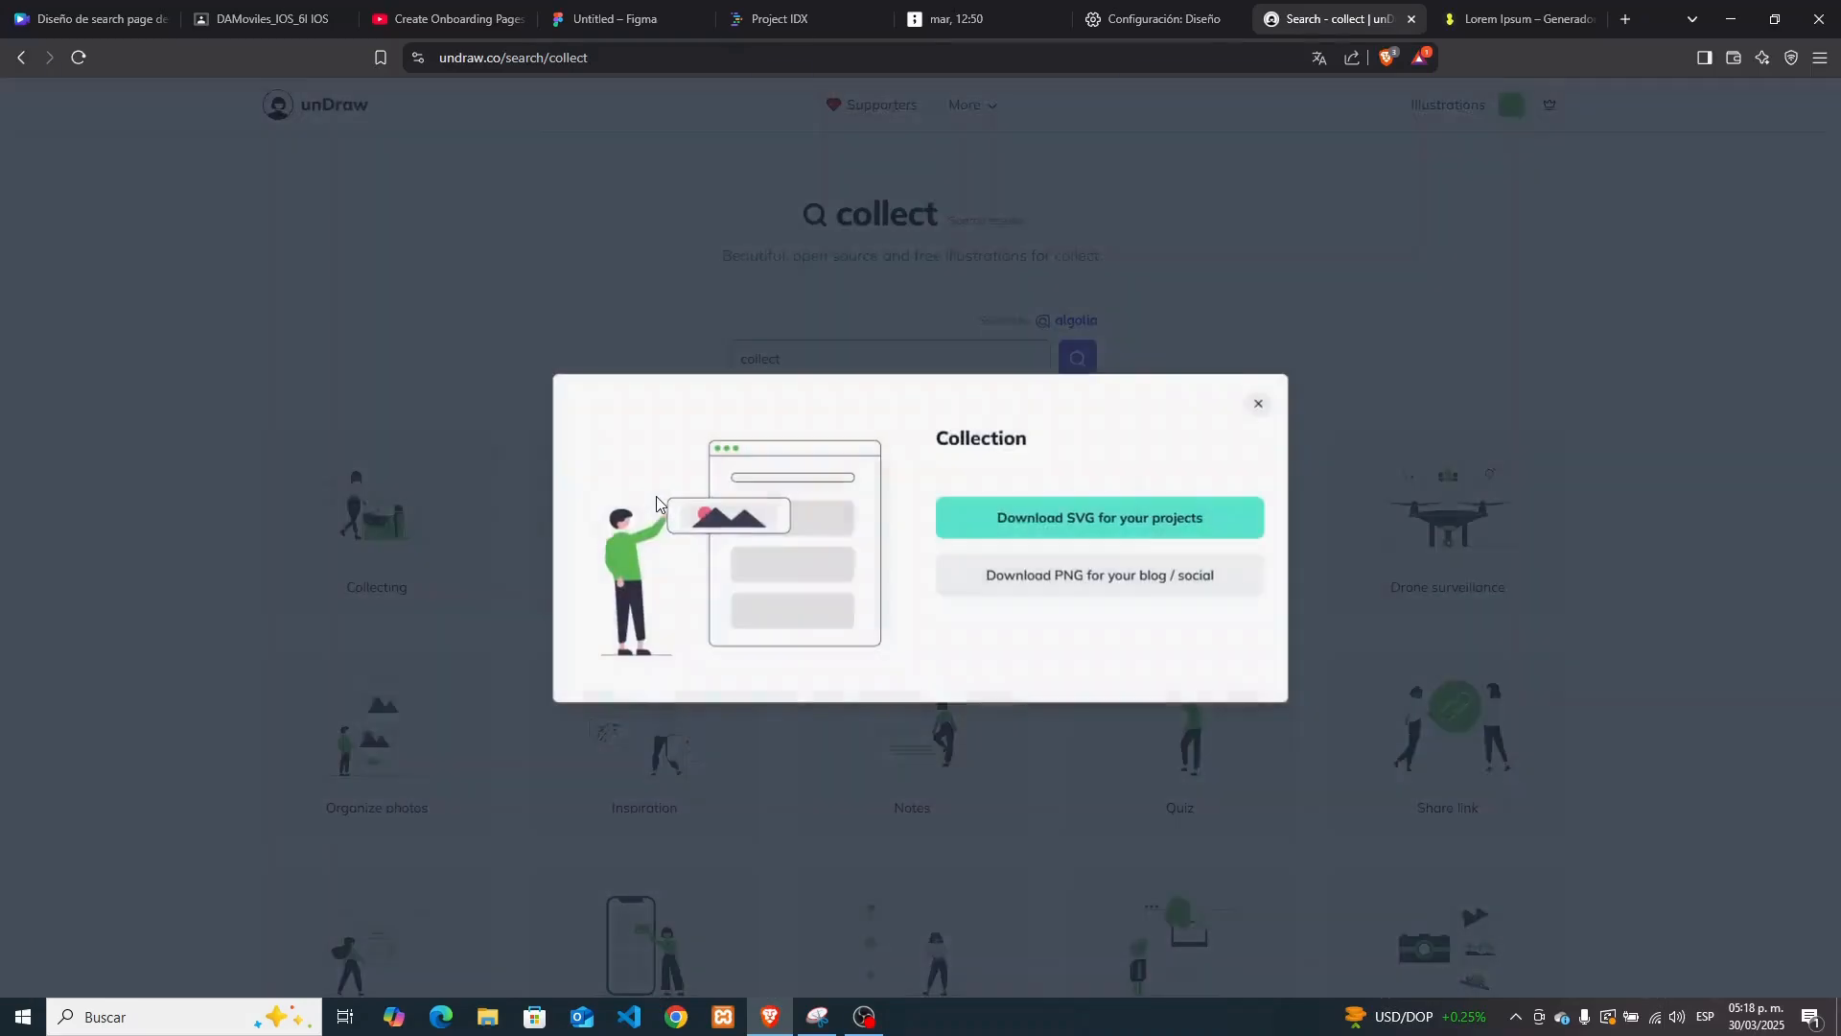
{"action": "left_click", "coordinate": [1252, 407]}
{"action": "right_click", "coordinate": [544, 489]}
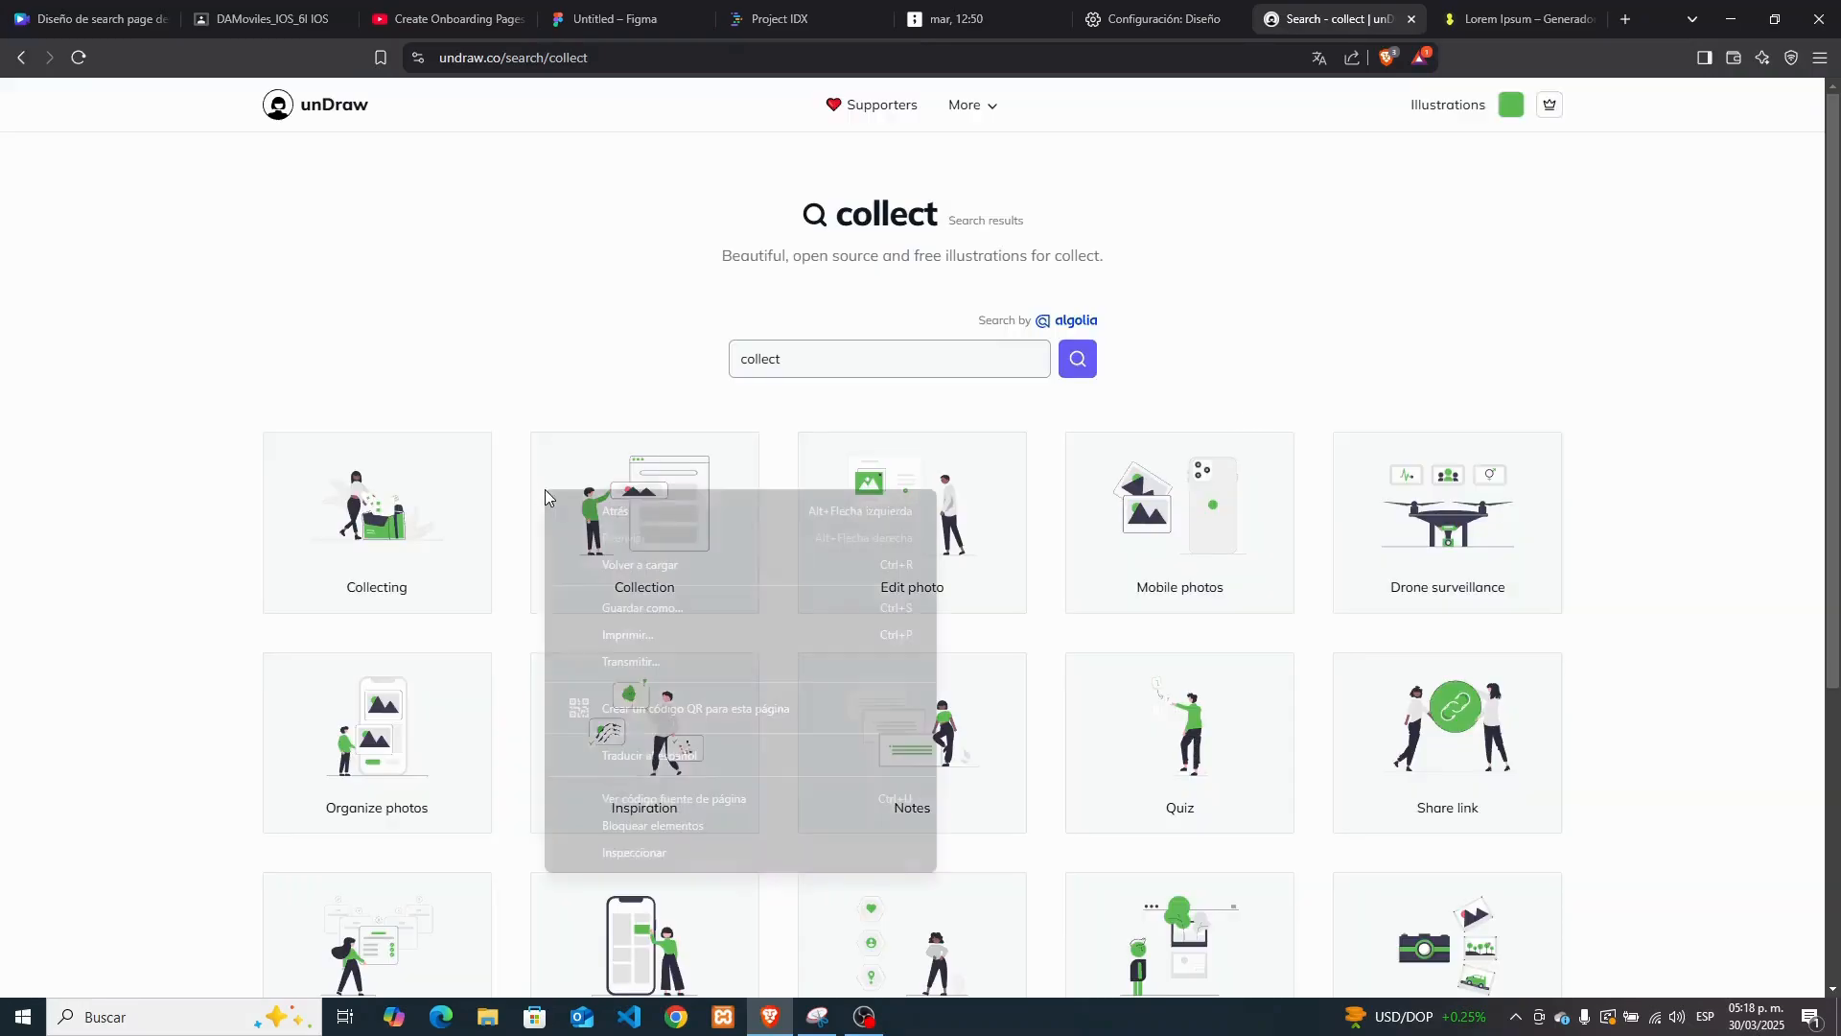
{"action": "left_click", "coordinate": [625, 429]}
{"action": "left_click", "coordinate": [640, 479]}
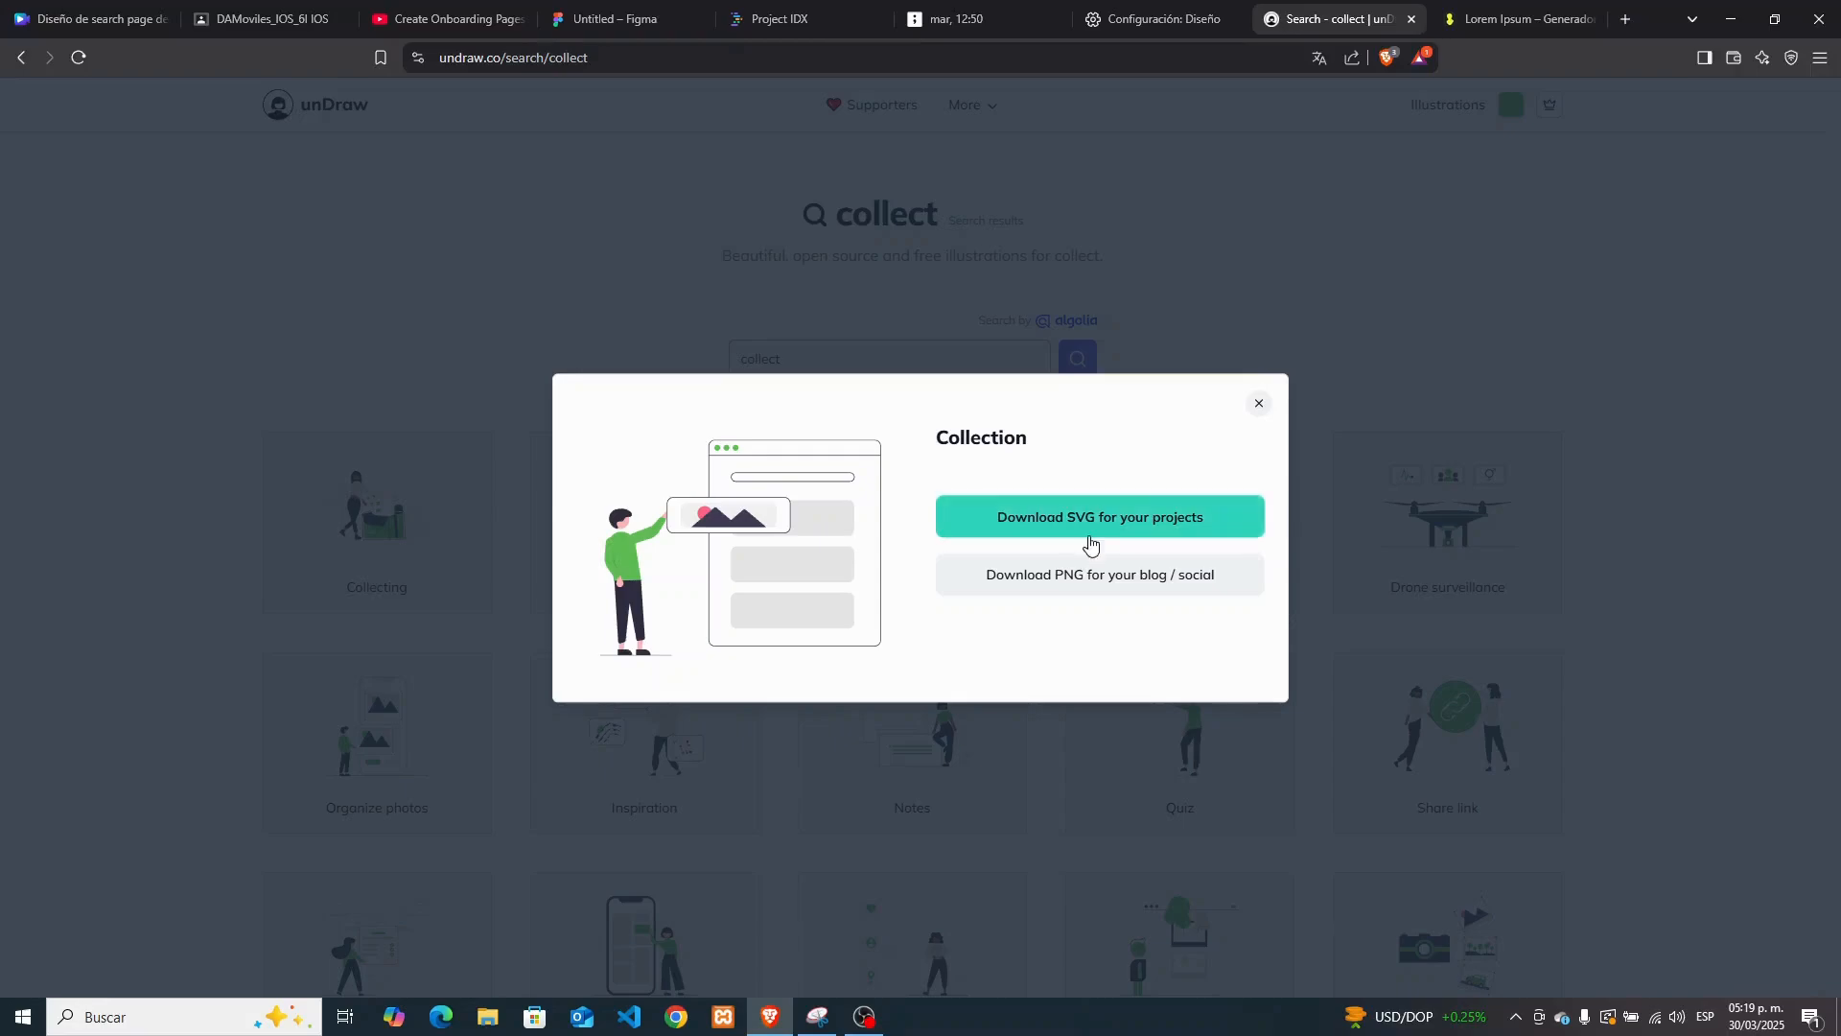
{"action": "left_click", "coordinate": [1083, 576]}
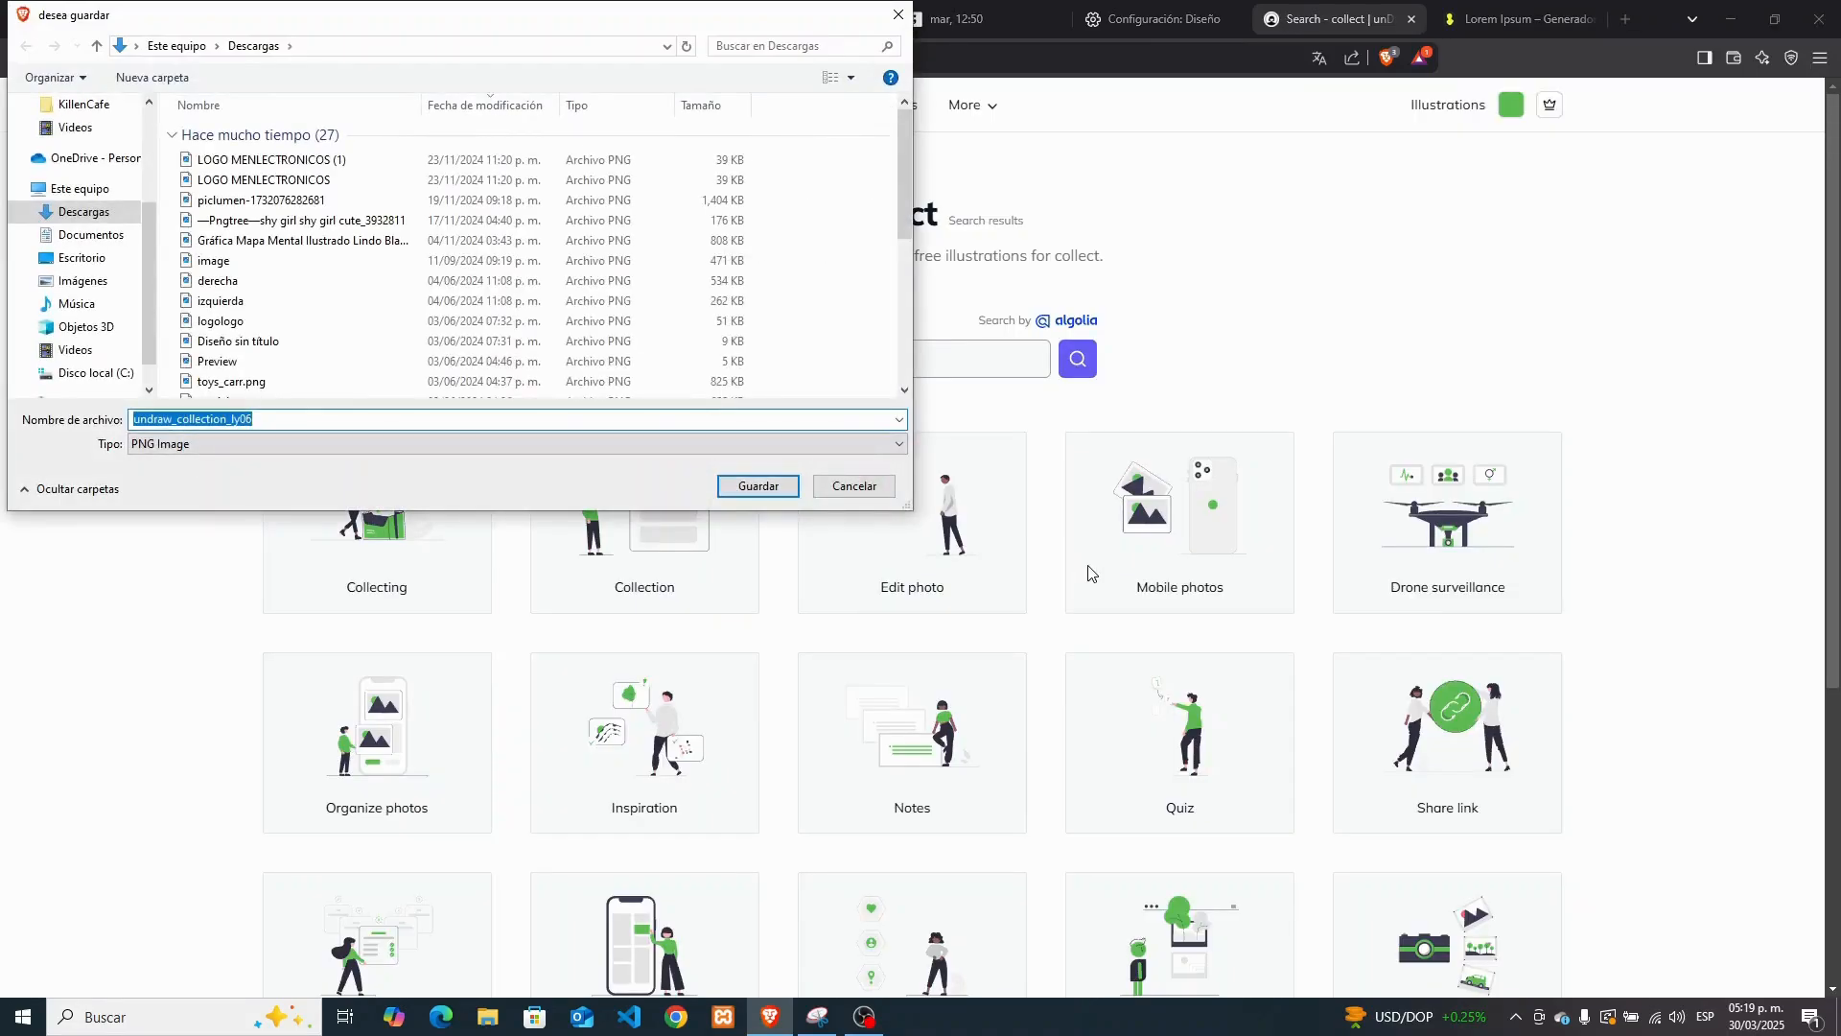
{"action": "type", "text": "collect"}
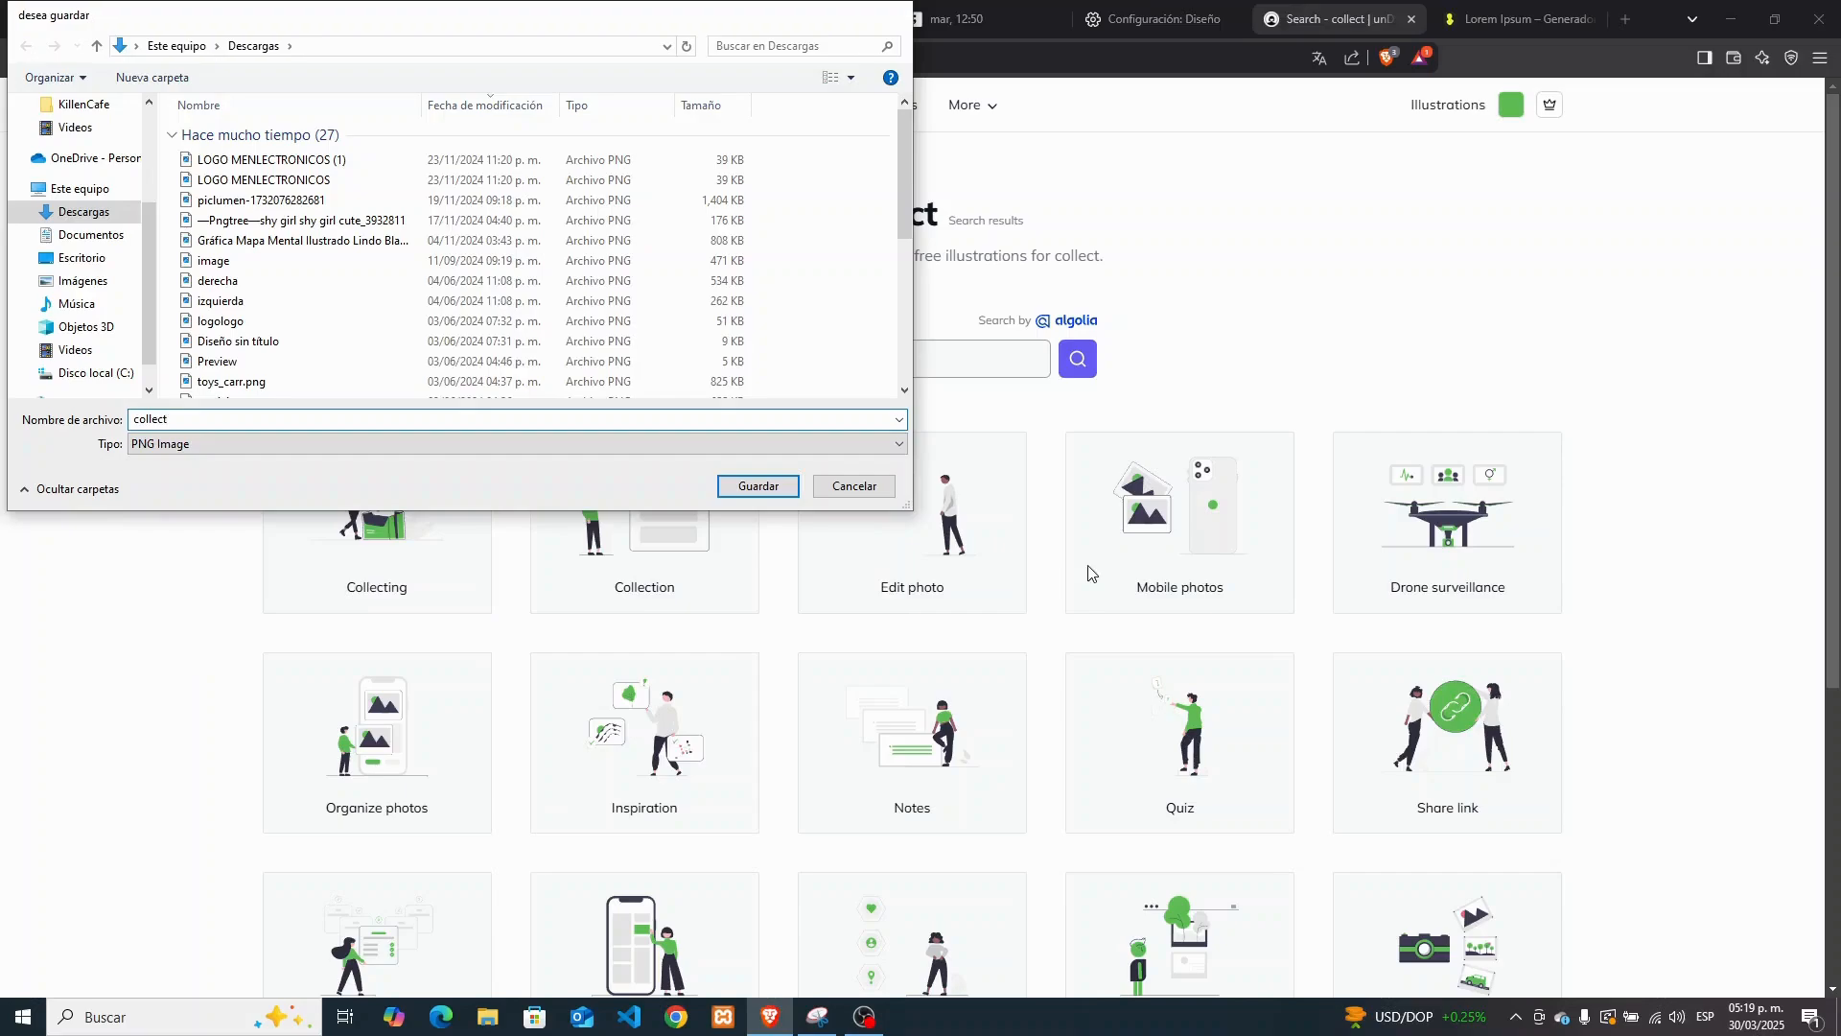
{"action": "key", "text": "Return"}
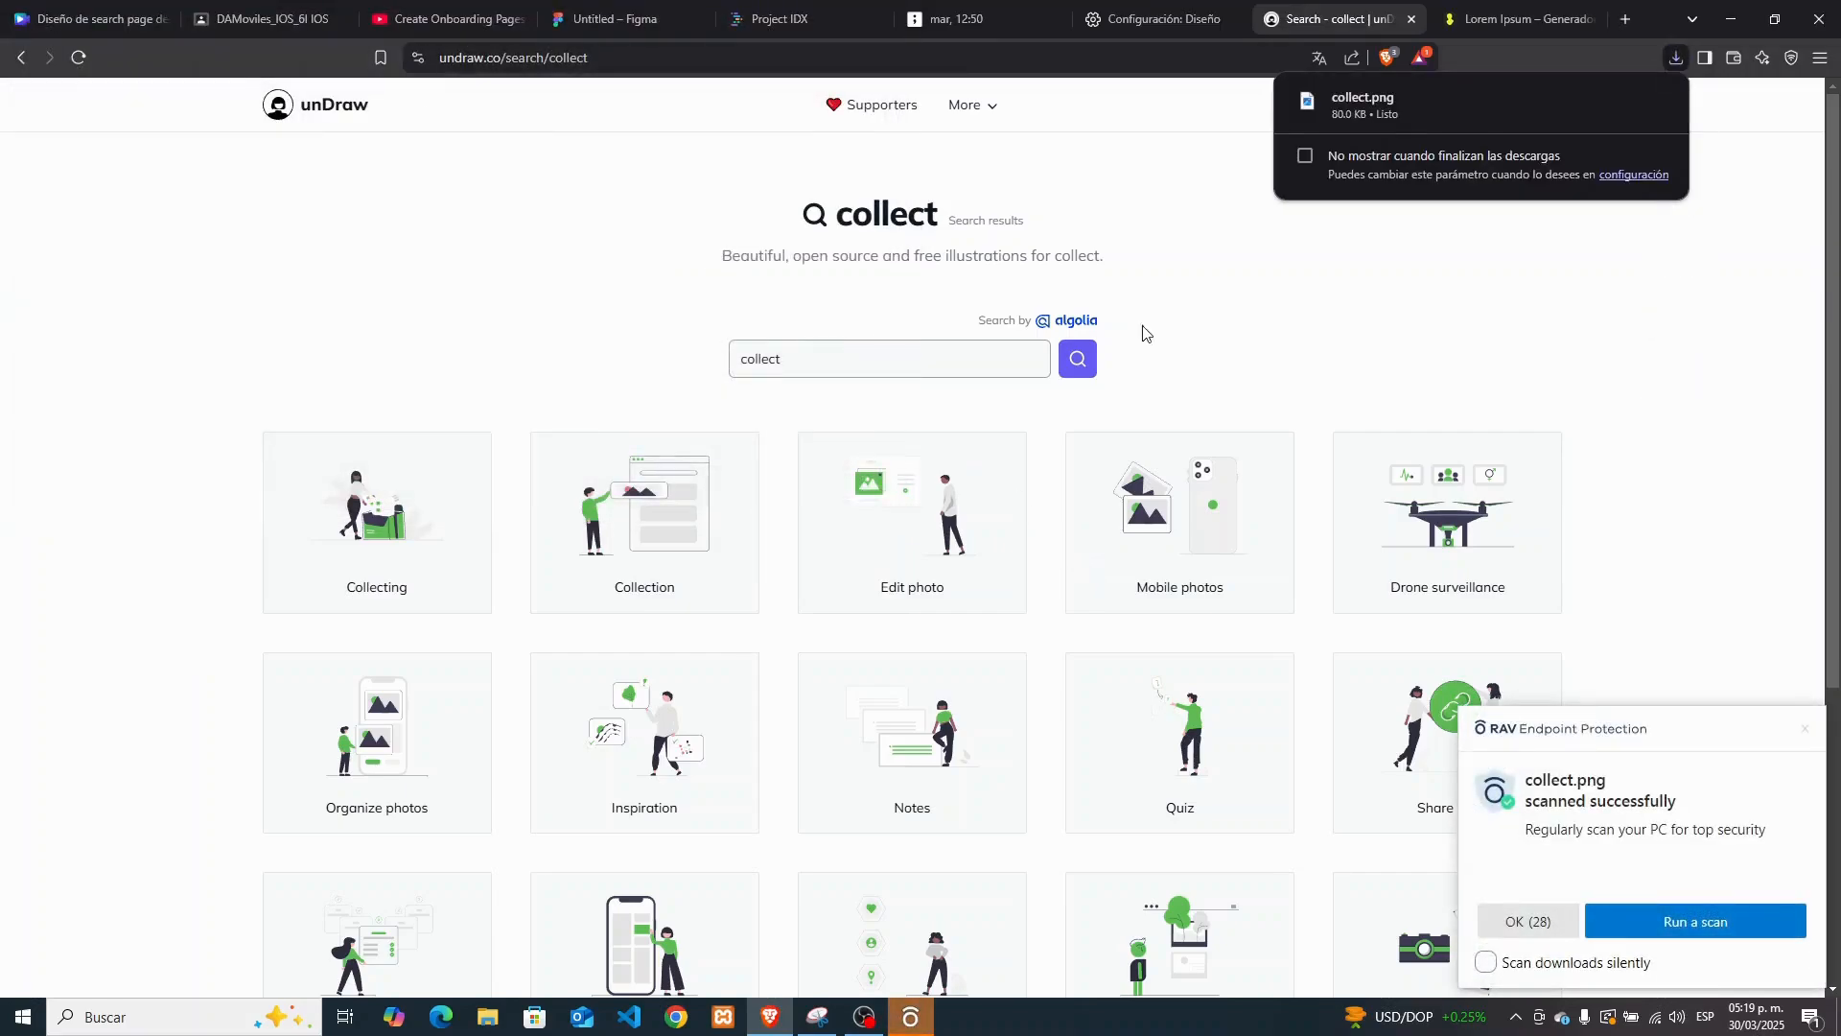
Switch to the Figma design, open the downloaded collect.png in the image viewer, and copy the image
{"action": "left_click", "coordinate": [614, 19]}
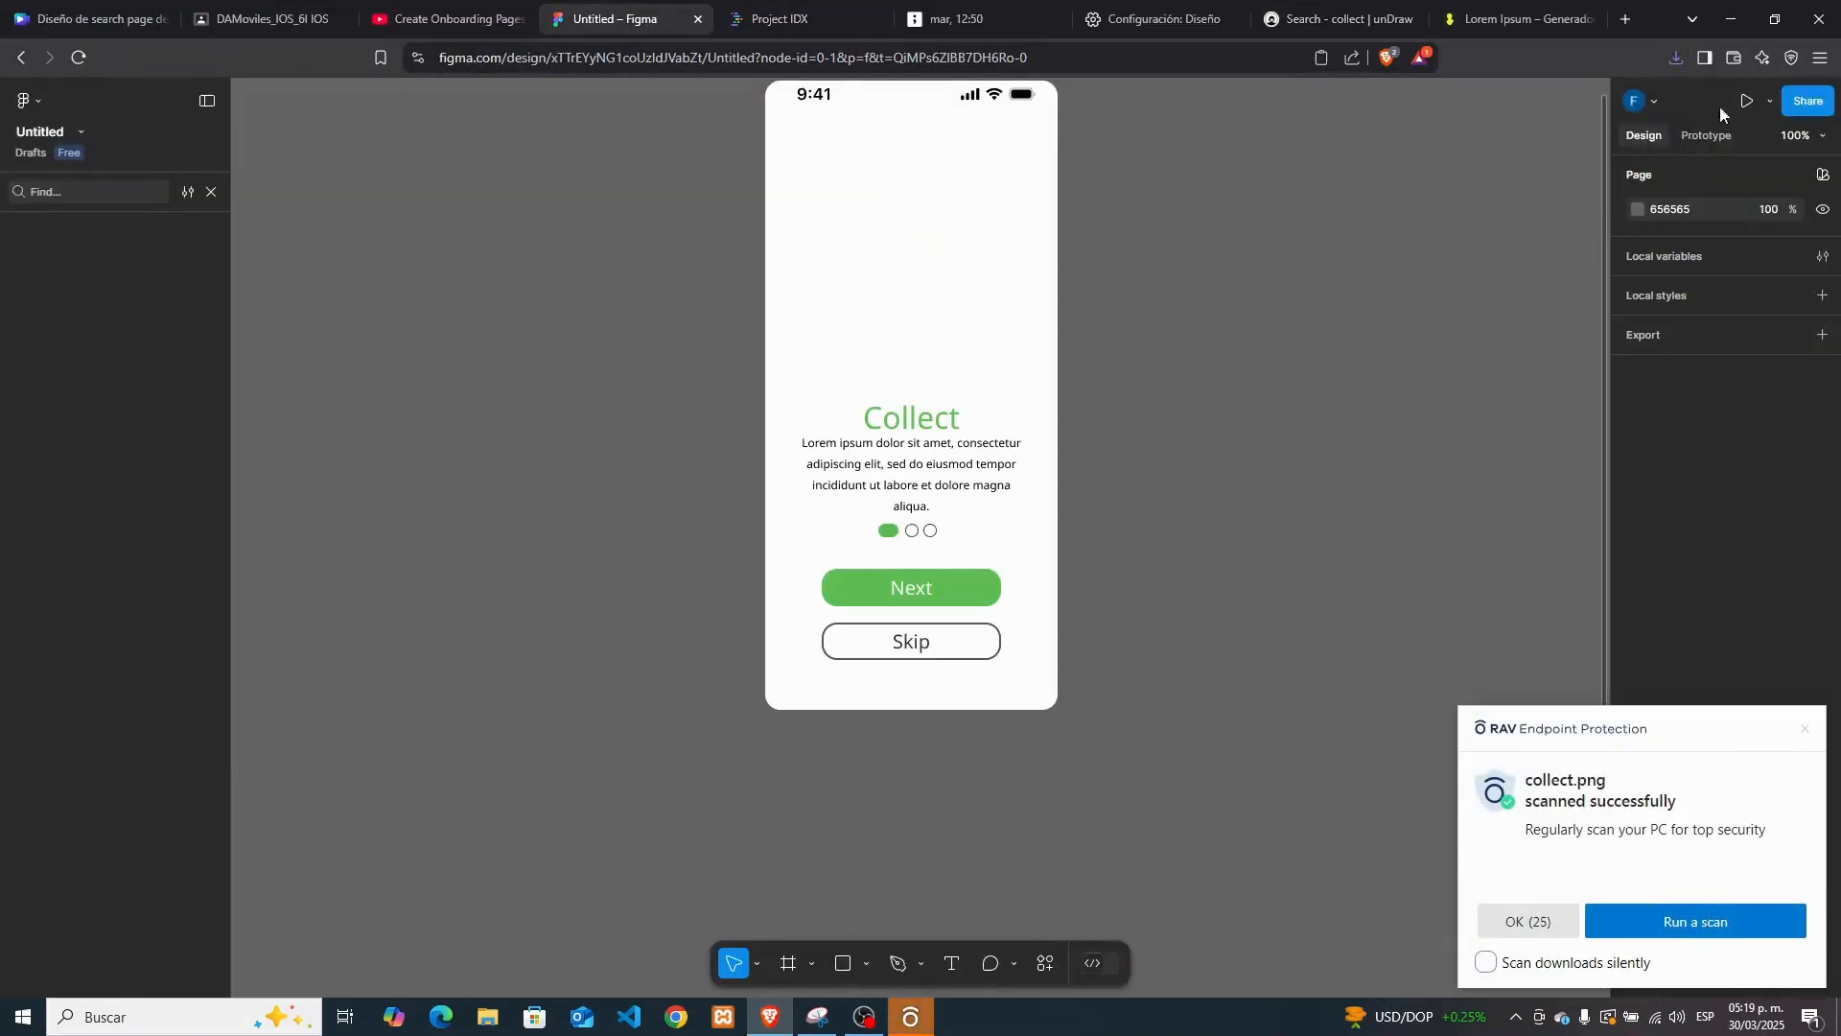
{"action": "left_click", "coordinate": [1676, 60]}
{"action": "mouse_move", "coordinate": [1498, 152]}
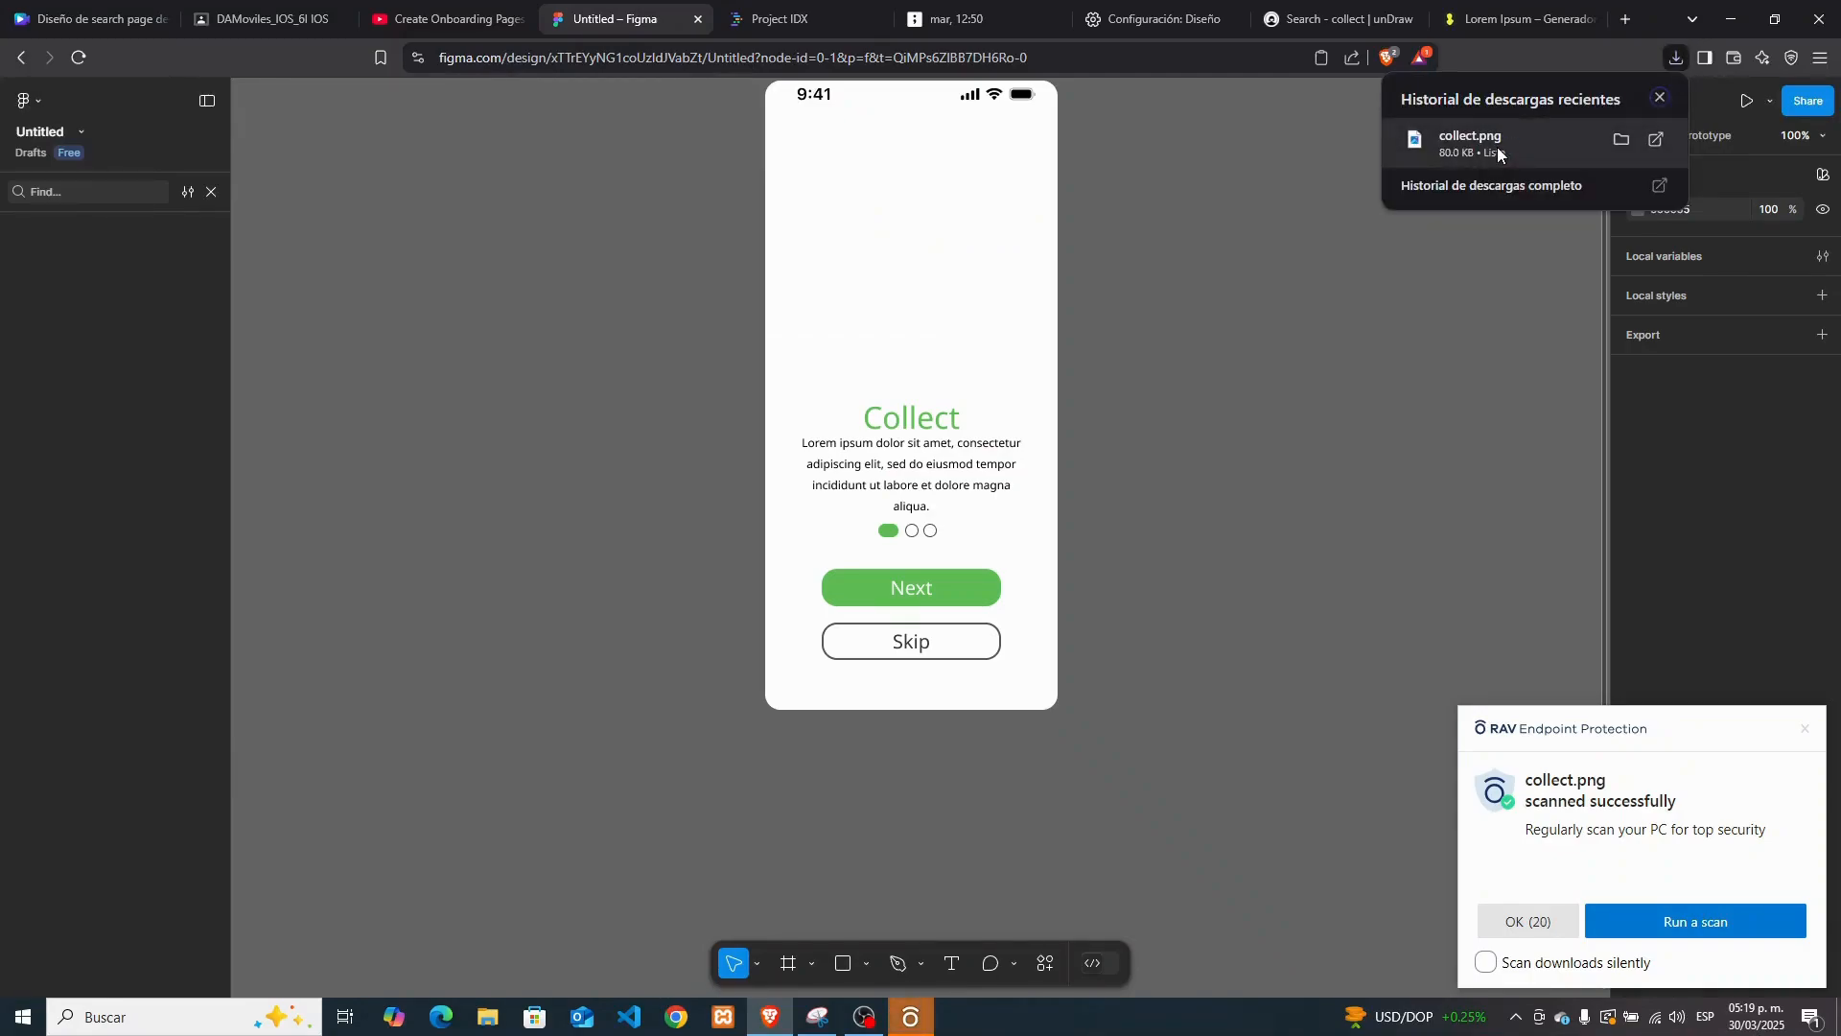
{"action": "left_click", "coordinate": [1498, 153]}
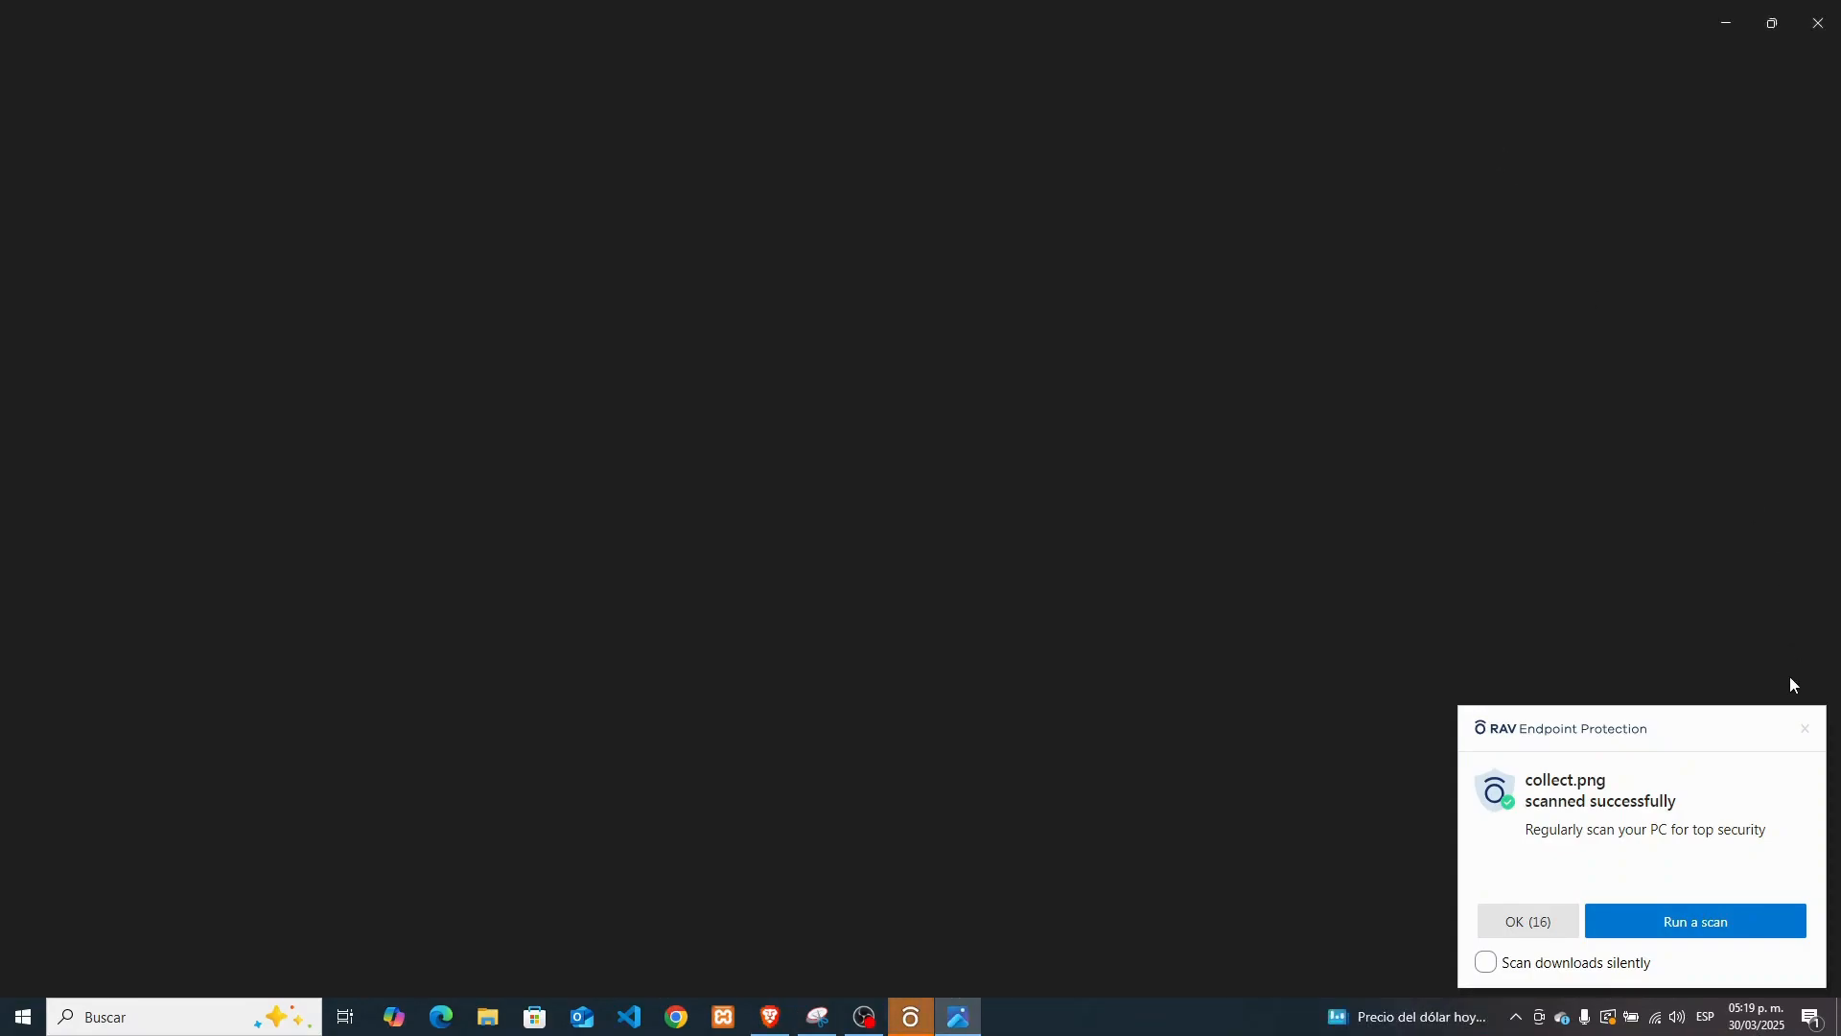
{"action": "left_click", "coordinate": [1805, 733]}
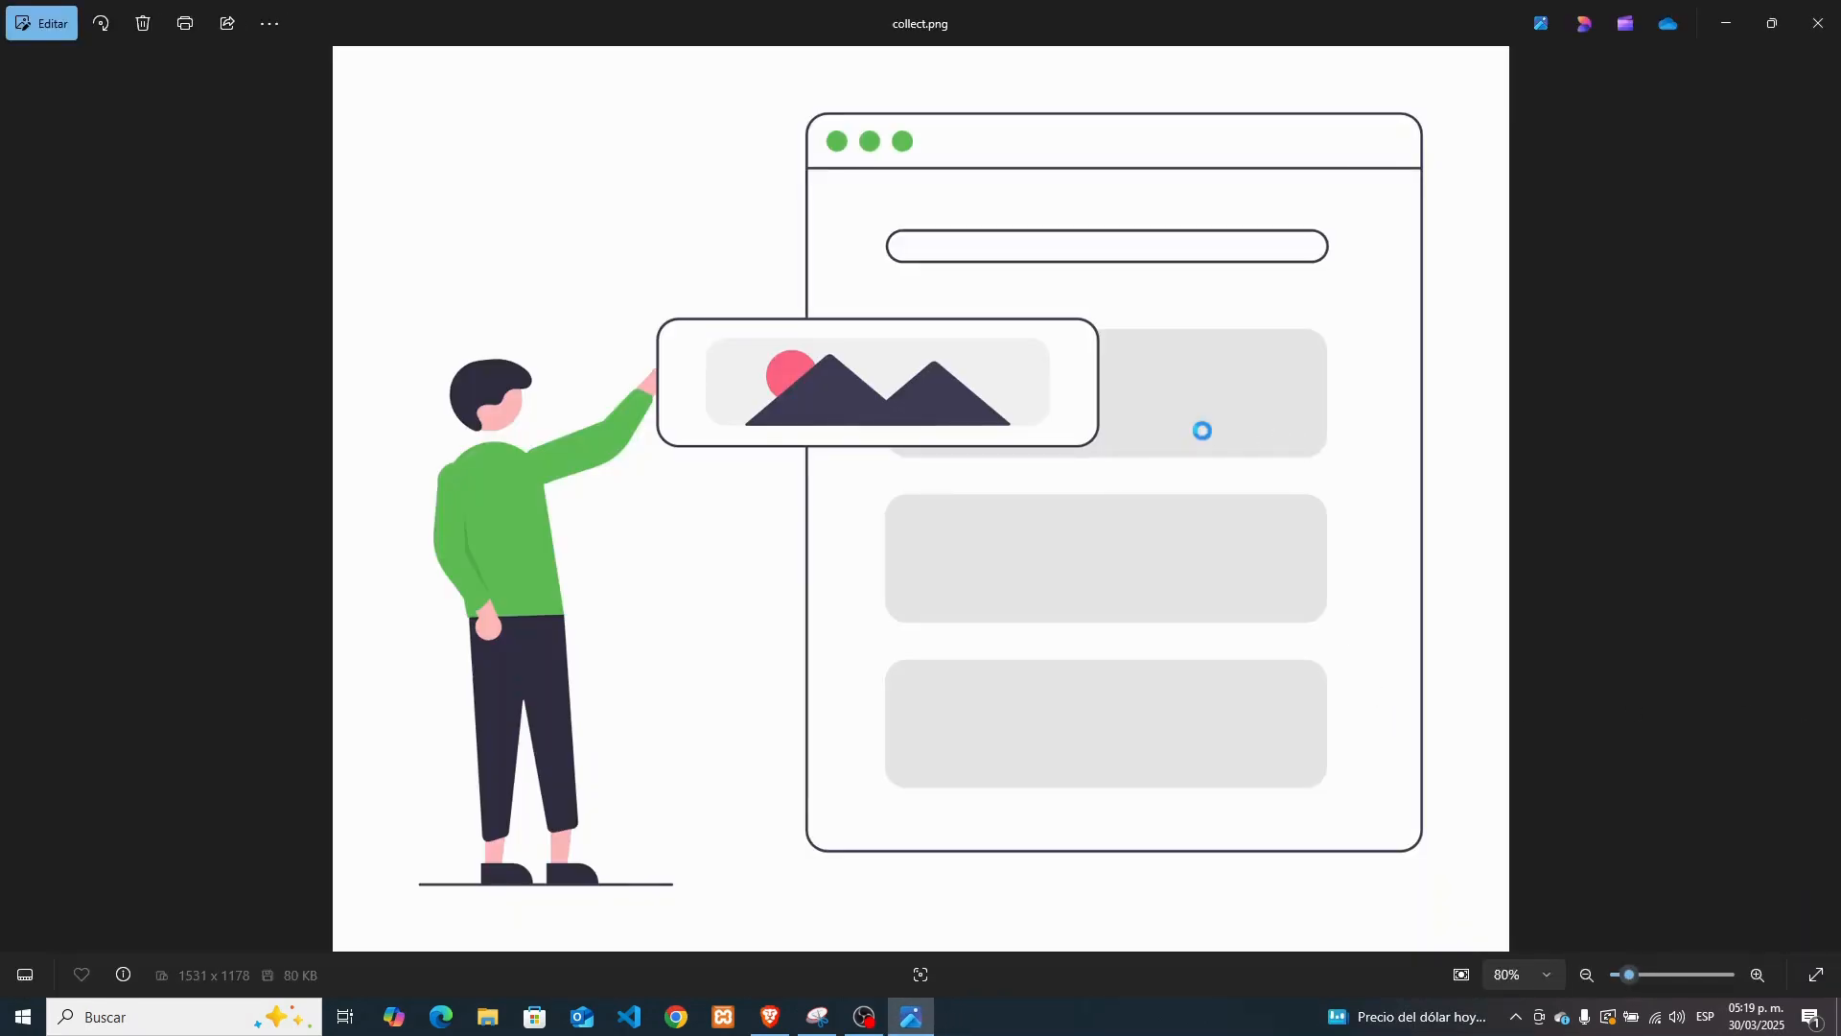
{"action": "right_click", "coordinate": [1201, 428]}
{"action": "left_click", "coordinate": [1247, 511]}
Paste the illustration into the Figma design, shrink it to 205 × 158, and place it beside the phone screen
{"action": "key", "text": "alt+Tab"}
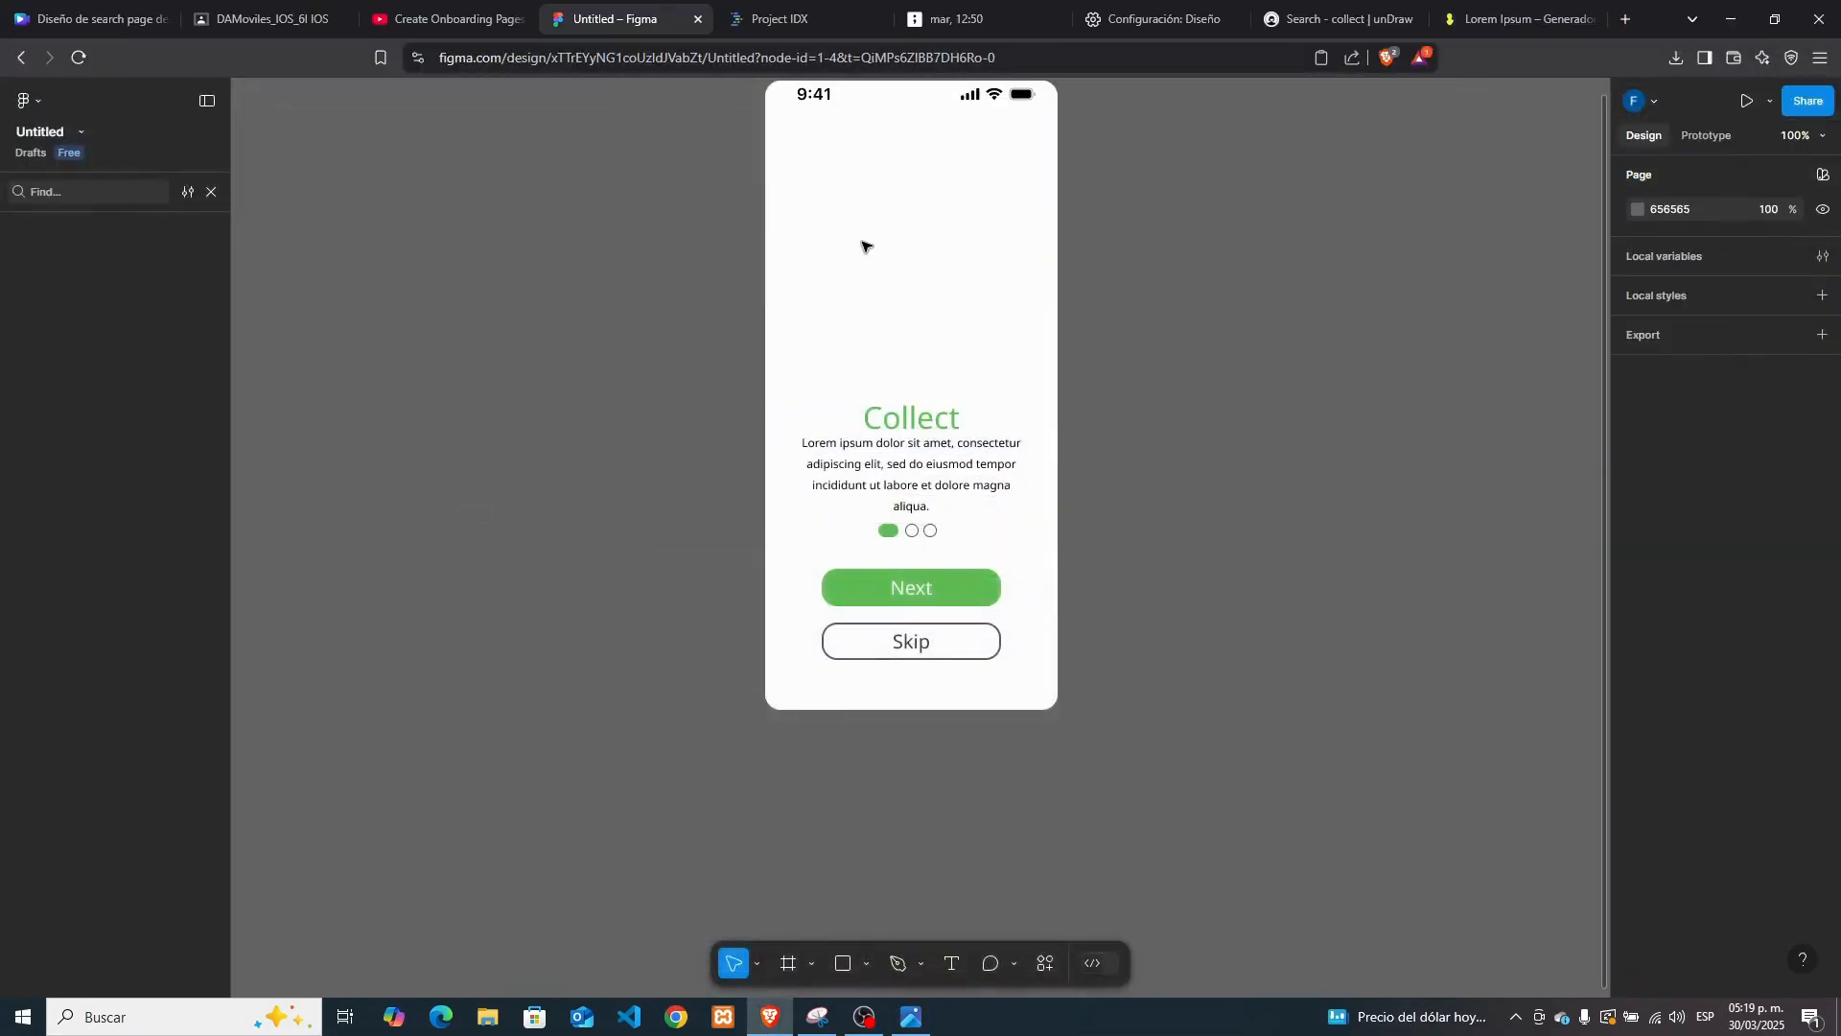
{"action": "right_click", "coordinate": [863, 247]}
{"action": "left_click", "coordinate": [902, 278]}
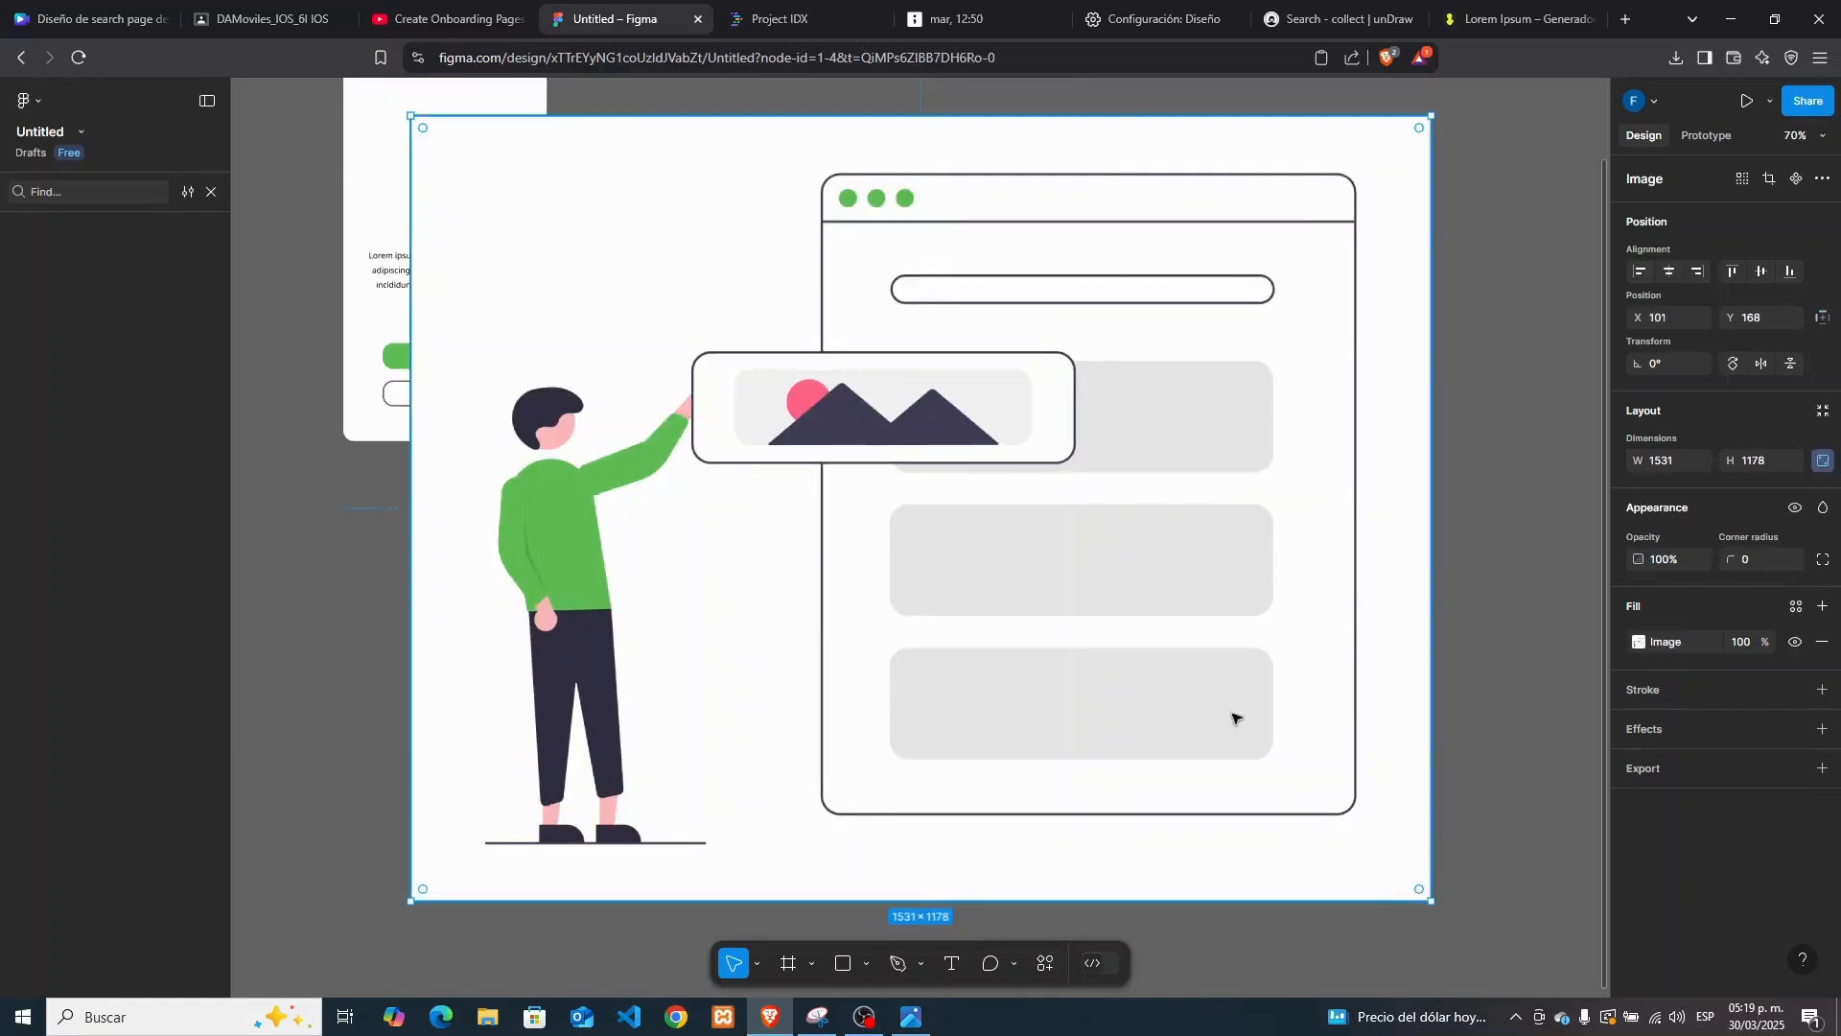
{"action": "left_click_drag", "start_coordinate": [1421, 898], "coordinate": [835, 341]}
{"action": "left_click_drag", "start_coordinate": [899, 450], "coordinate": [706, 277]}
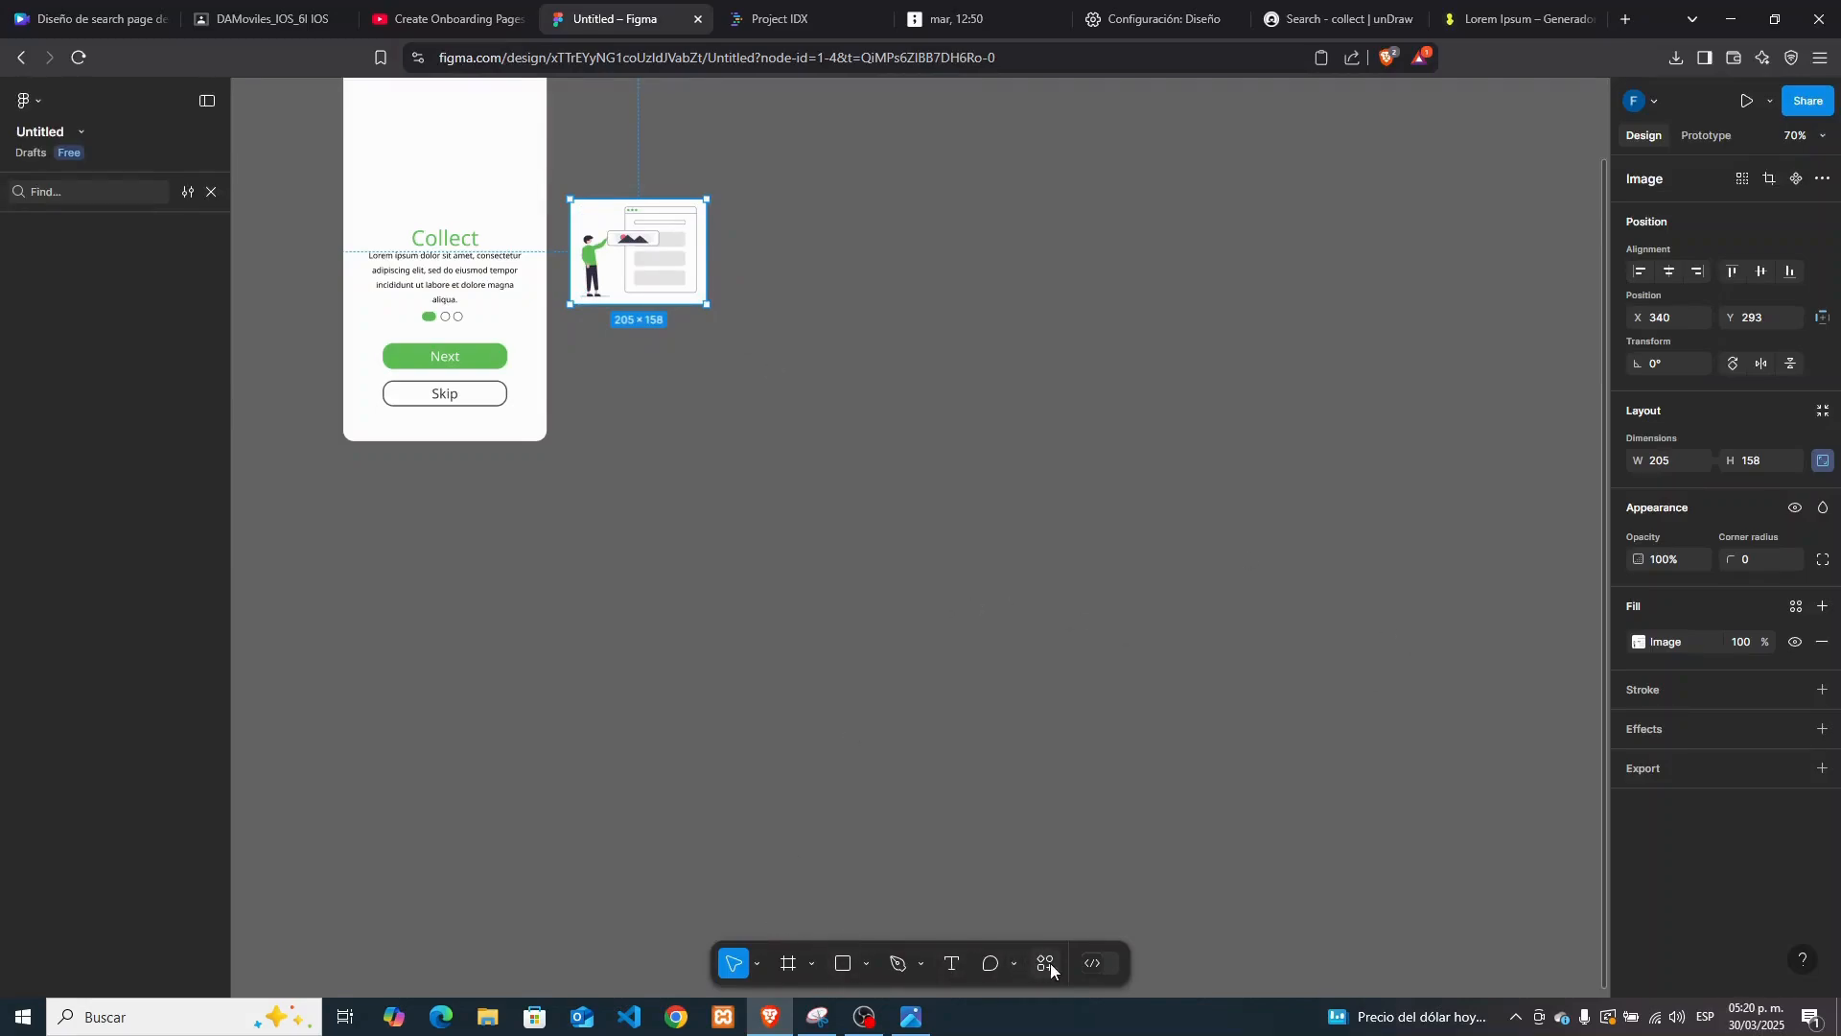
Move the illustration onto the phone screen above the Collect title, at X 50, Y 106
{"action": "left_click", "coordinate": [518, 470]}
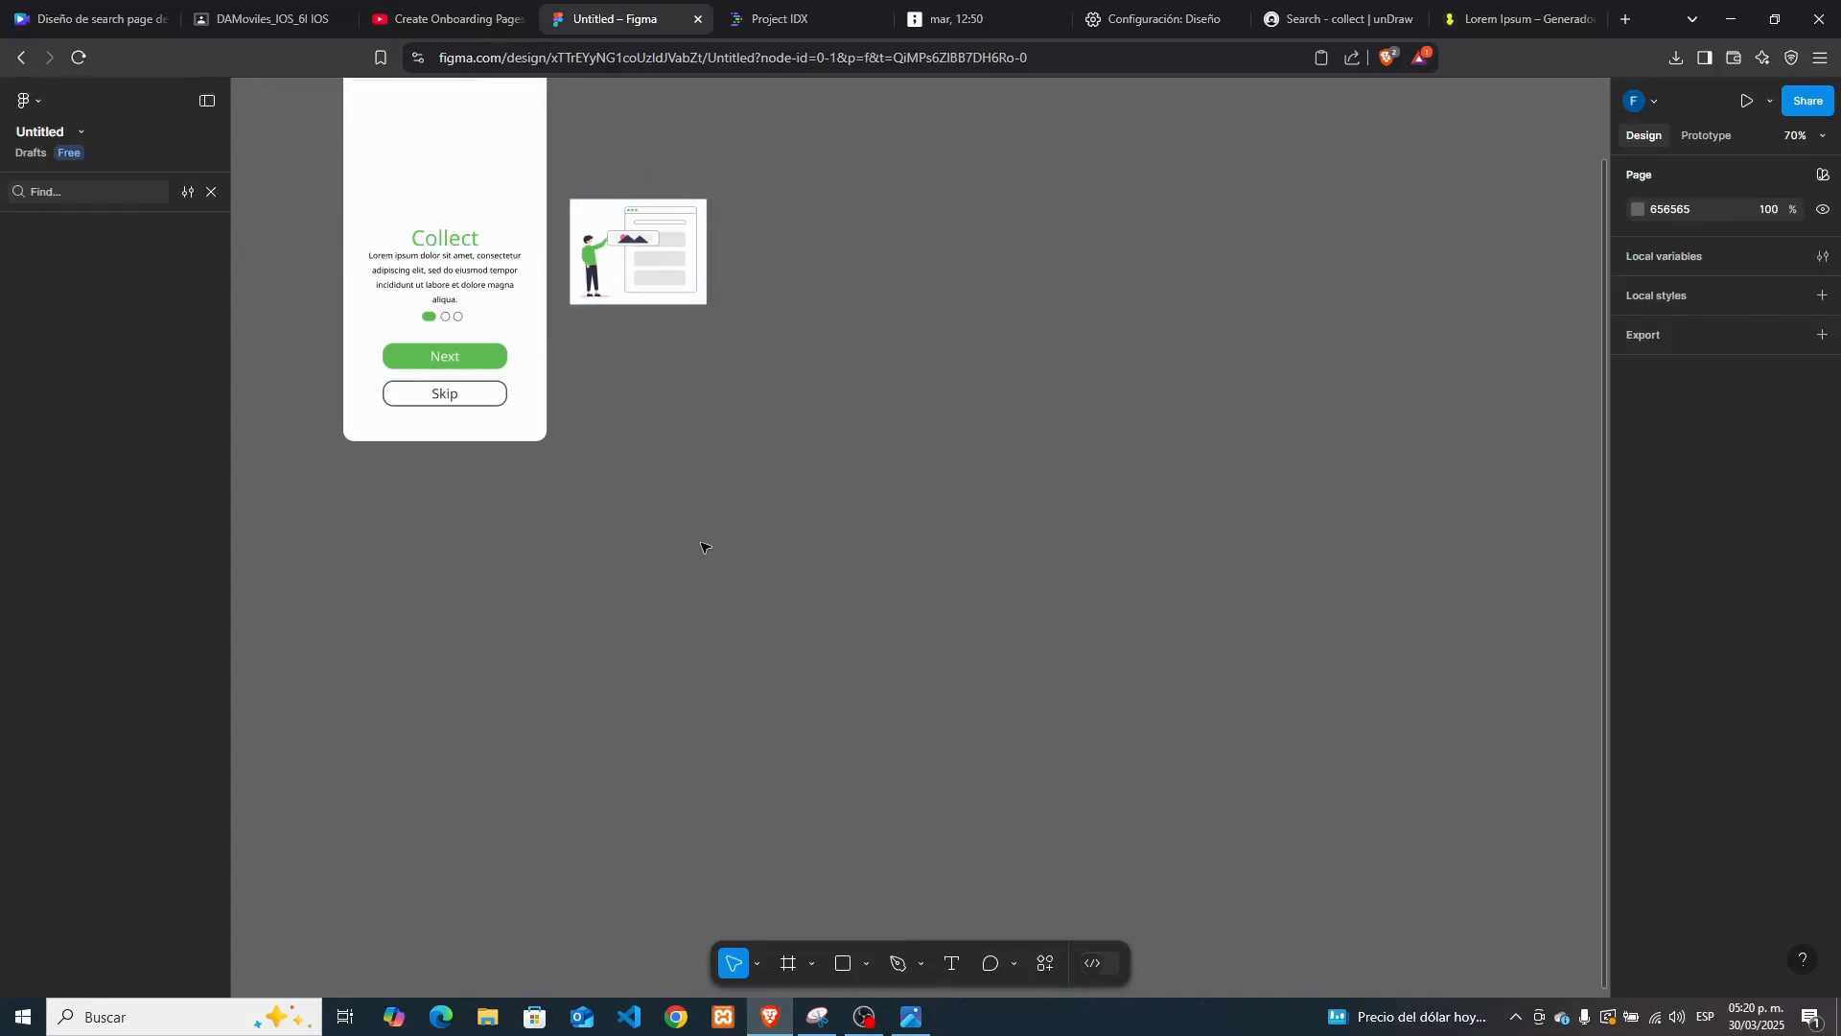
{"action": "left_click_drag", "start_coordinate": [705, 546], "coordinate": [345, 575]}
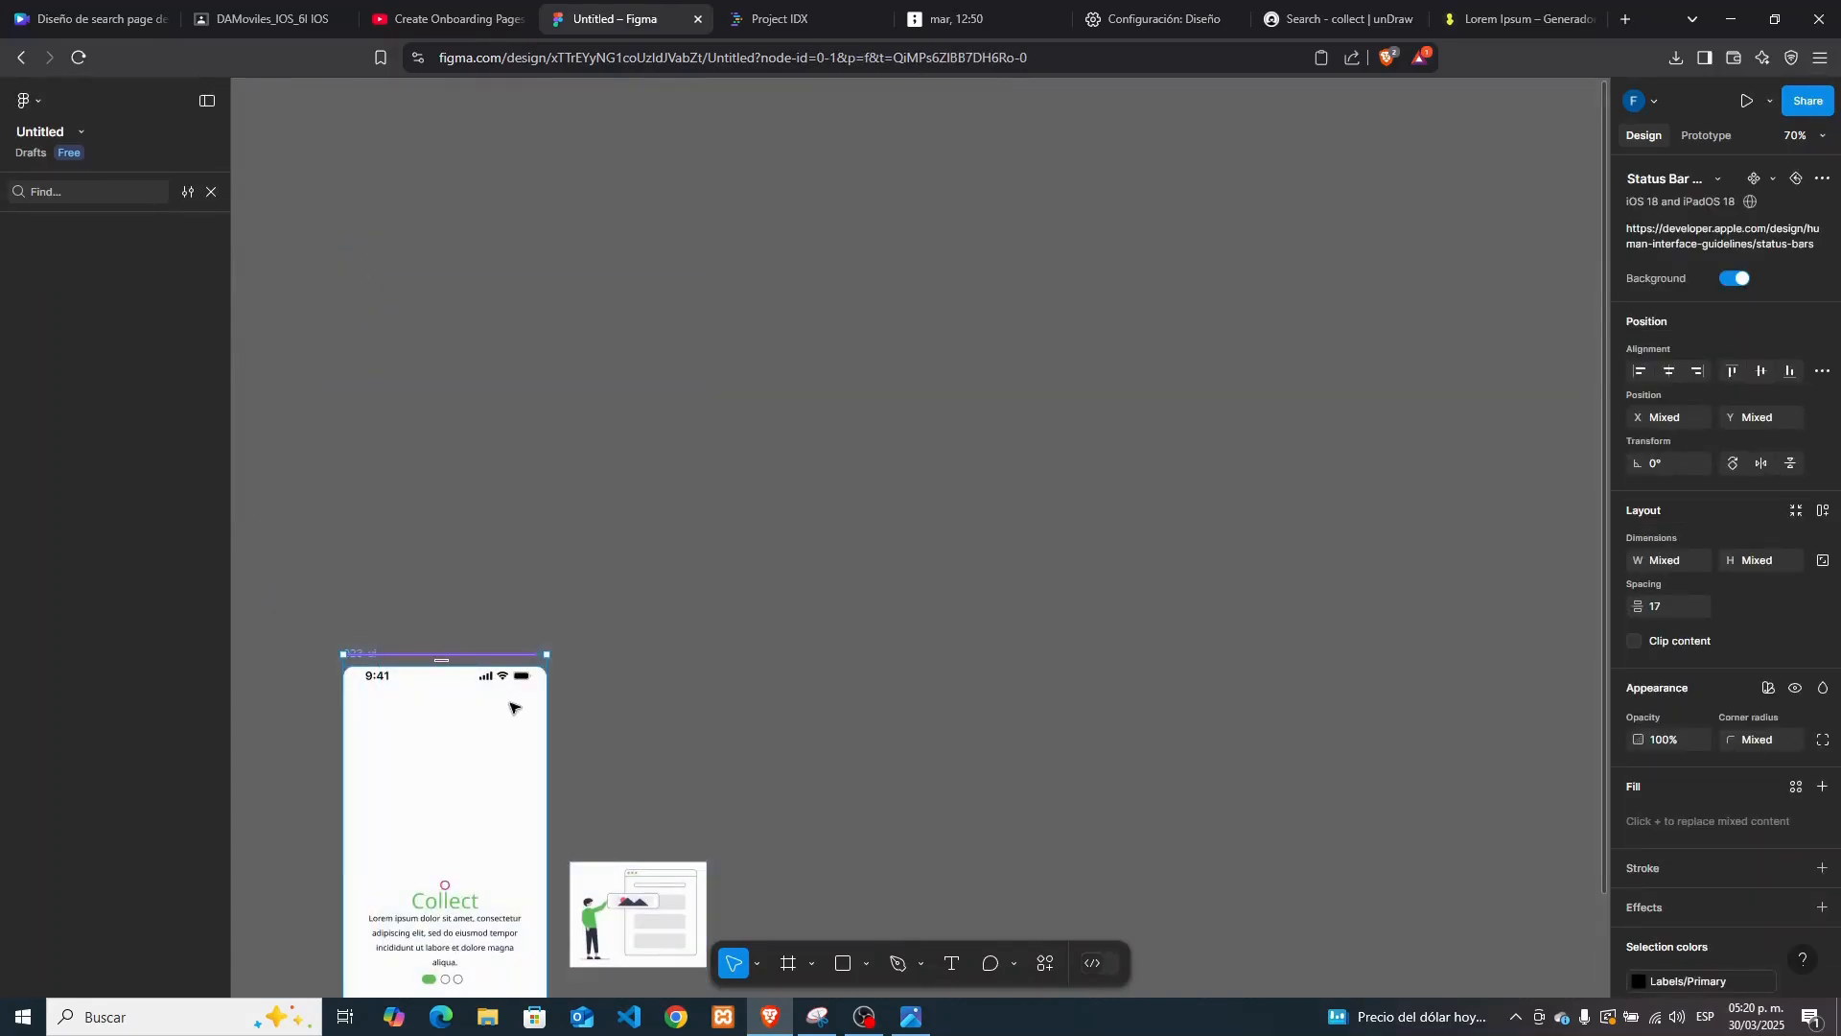
{"action": "left_click_drag", "start_coordinate": [505, 732], "coordinate": [961, 366]}
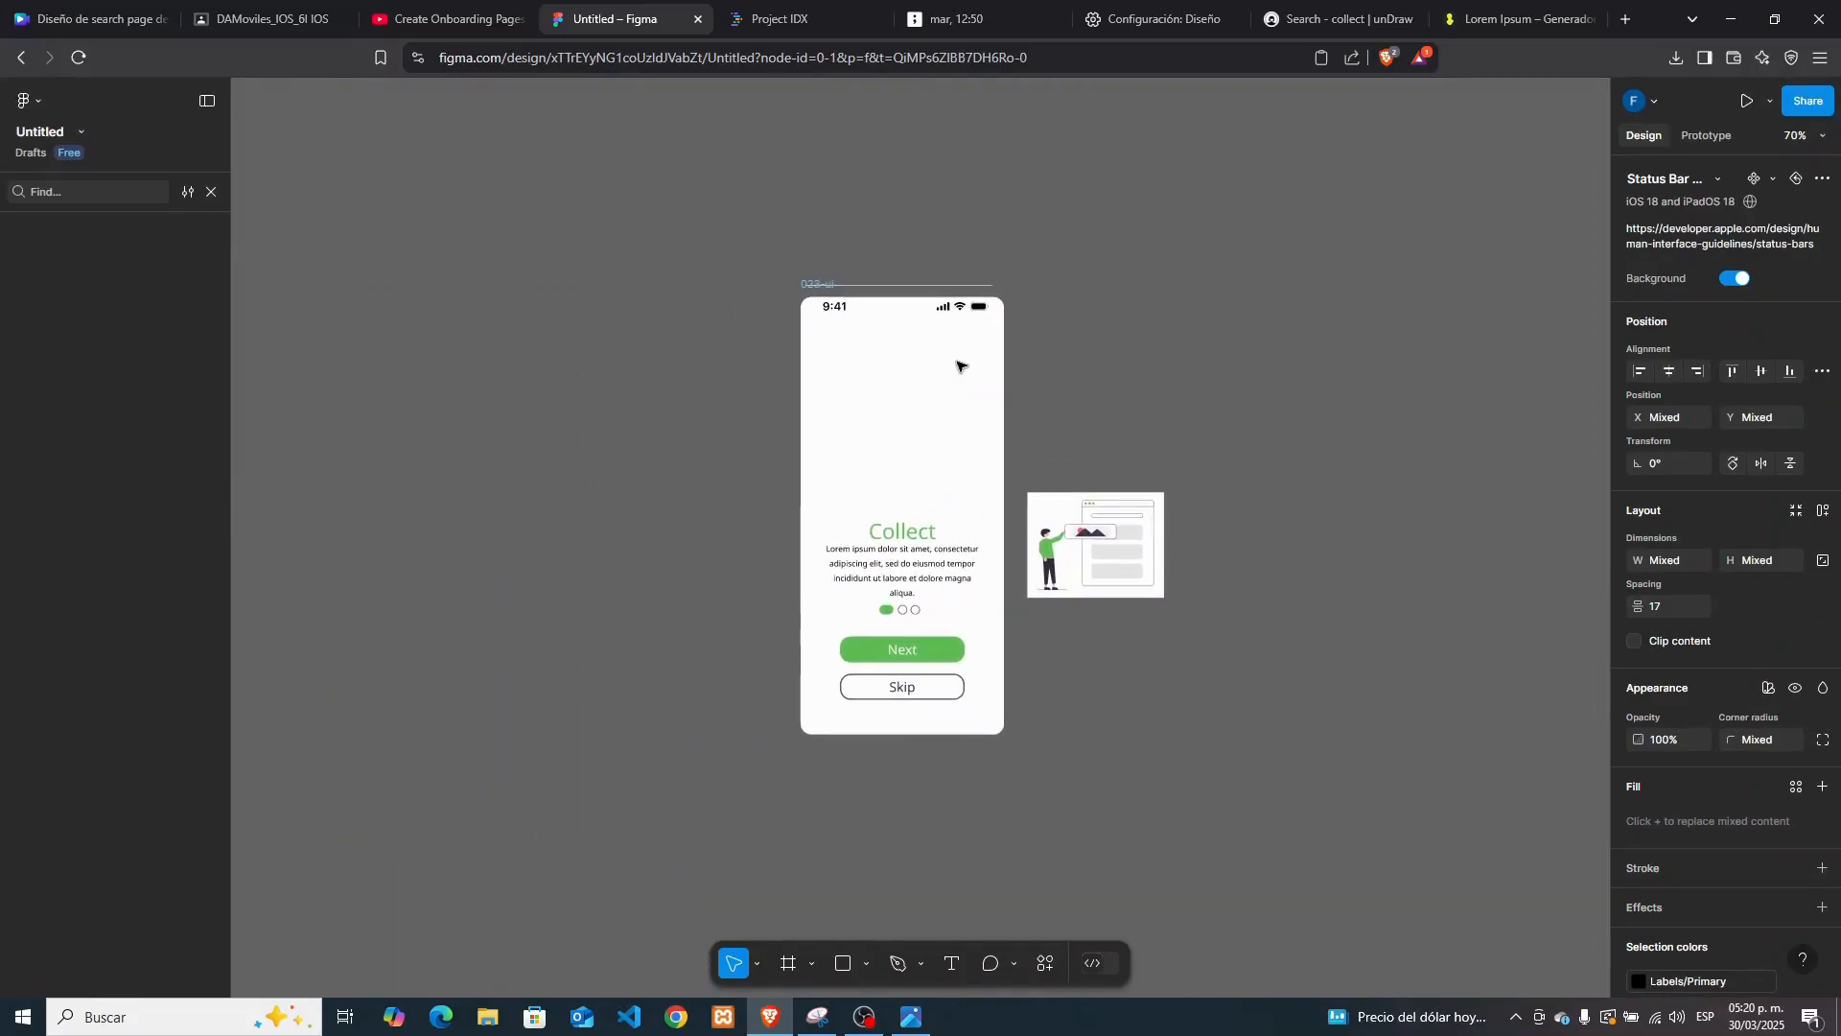
{"action": "key", "text": "ctrl+plus"}
{"action": "key", "text": "ctrl+plus"}
{"action": "key", "text": "ctrl+minus"}
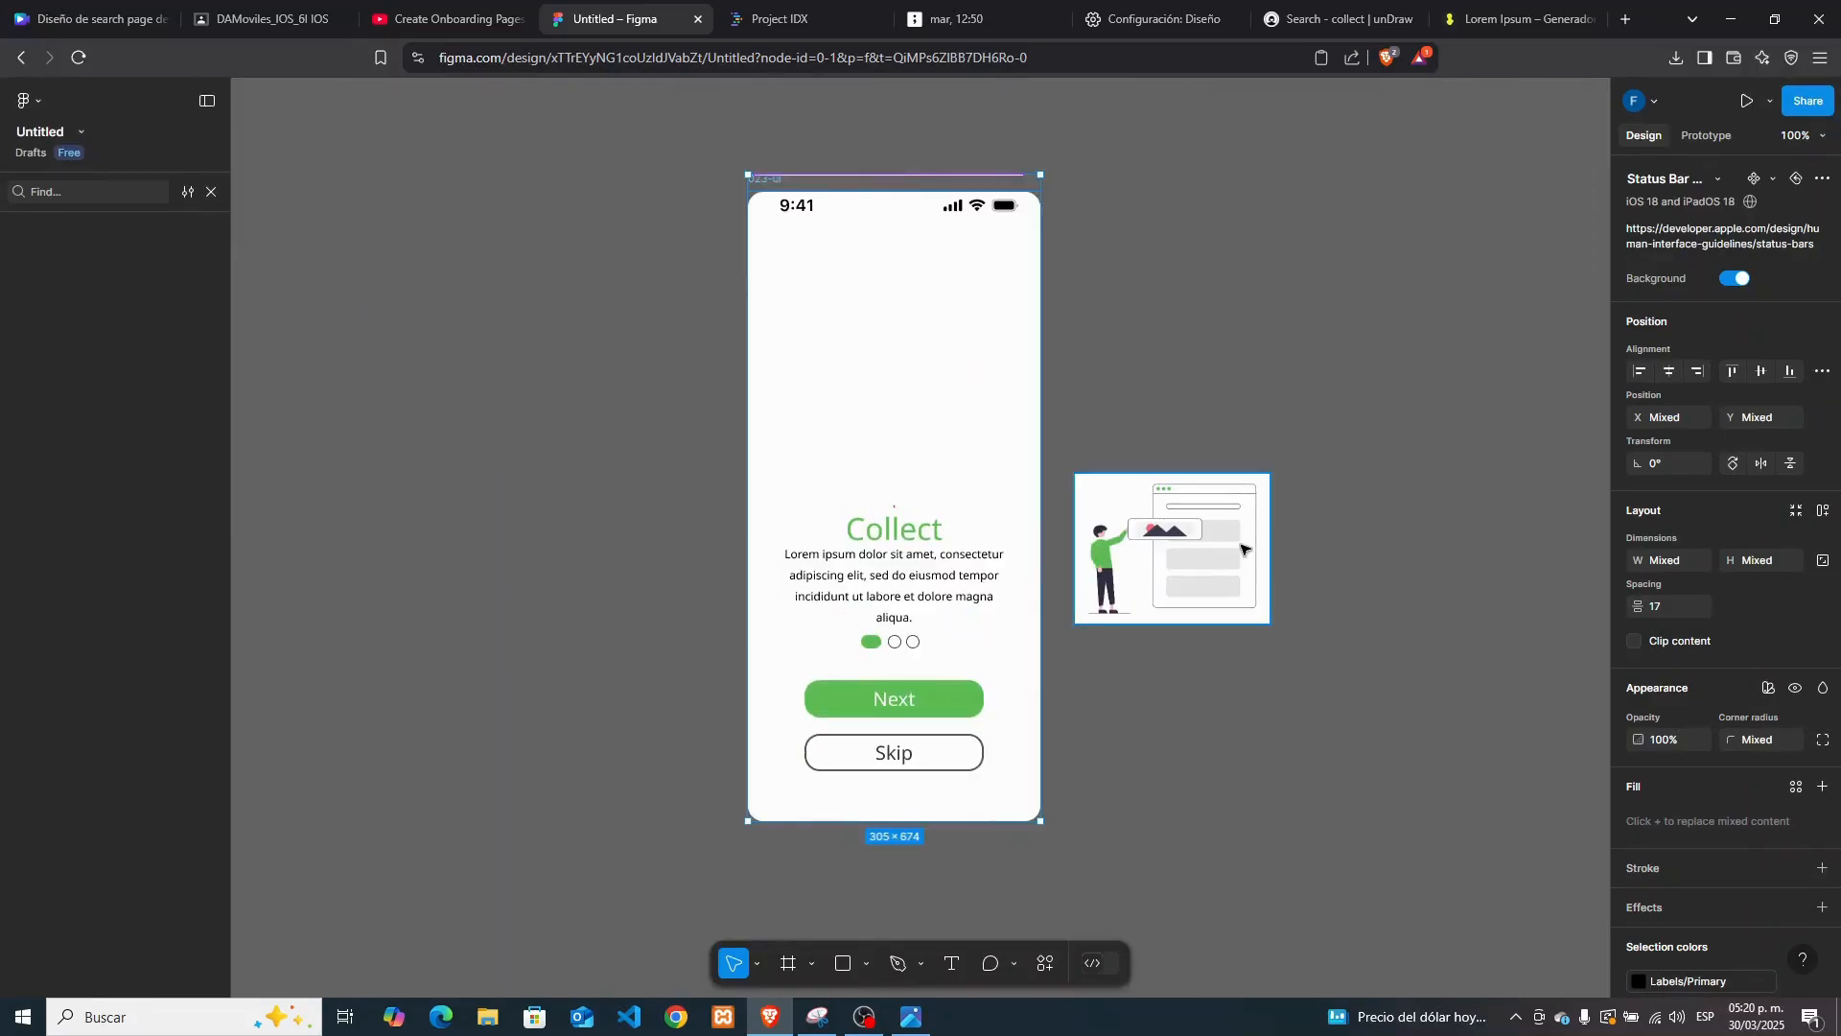
{"action": "left_click_drag", "start_coordinate": [1242, 549], "coordinate": [952, 362]}
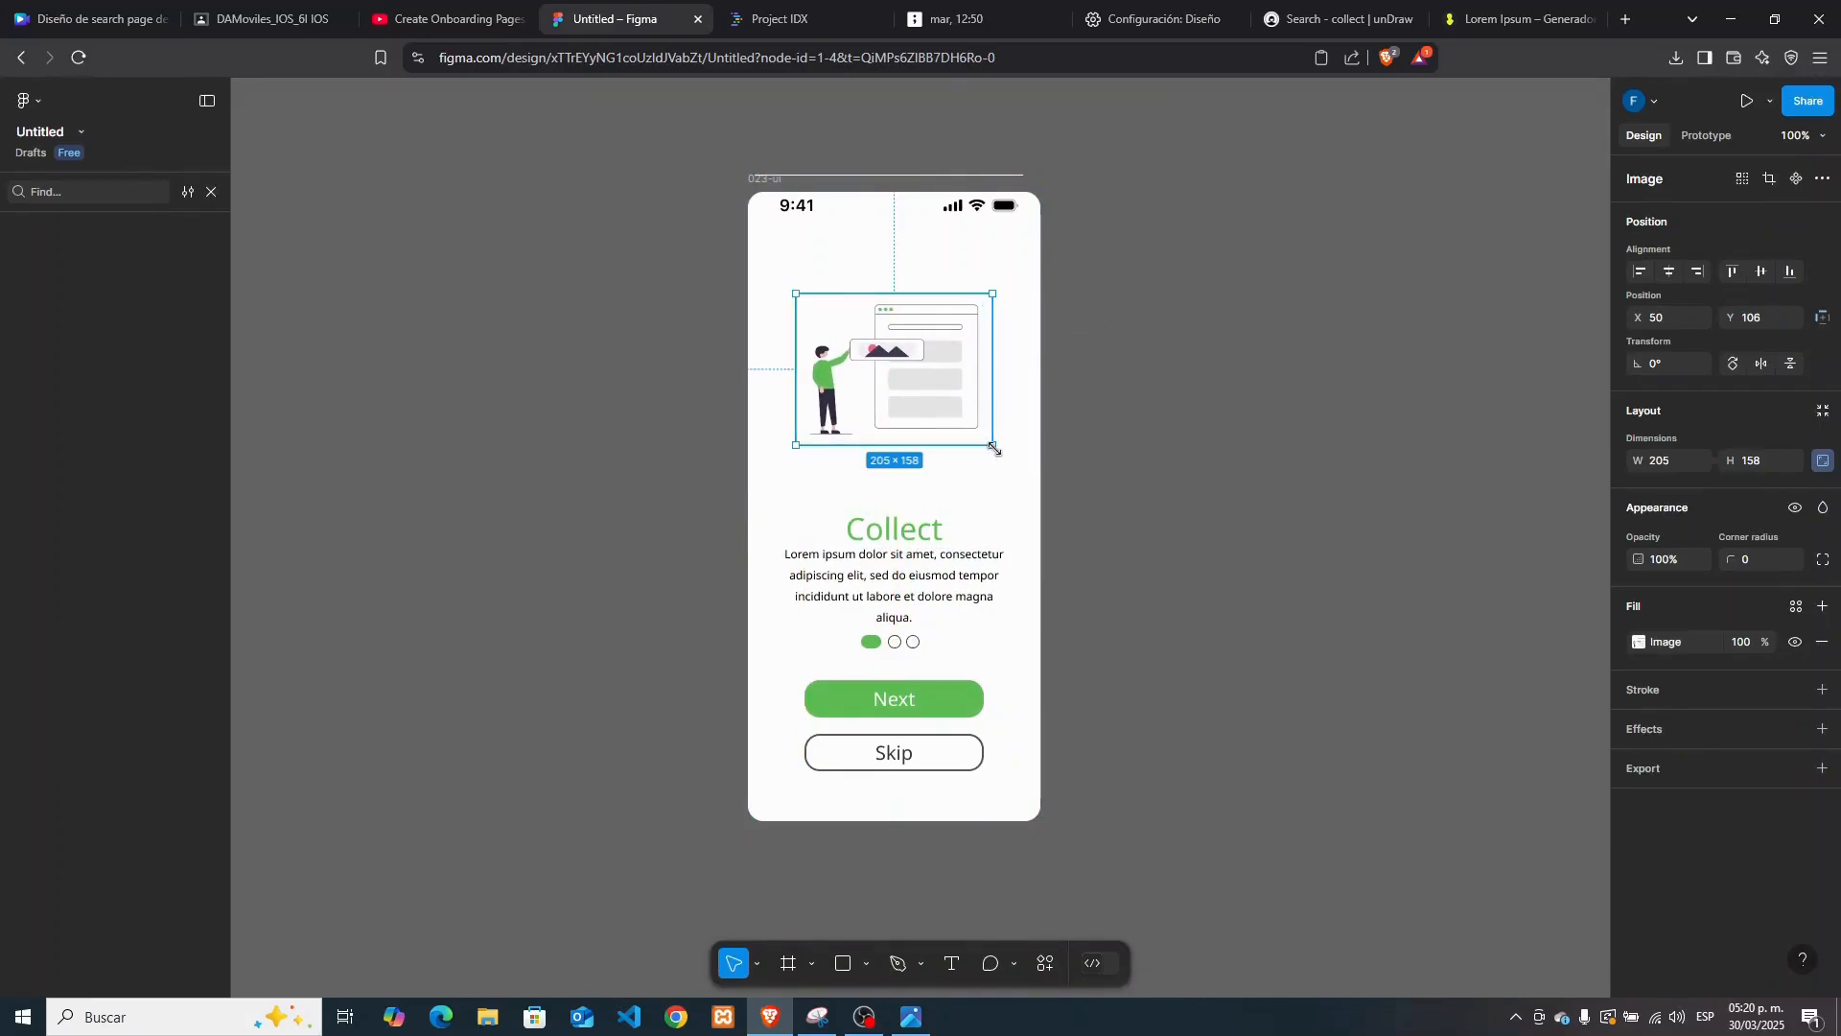
Enlarge the illustration to 267 × 205 and center it above the title at X 19, Y 88
{"action": "left_click_drag", "start_coordinate": [994, 448], "coordinate": [1035, 479]}
{"action": "left_click_drag", "start_coordinate": [997, 395], "coordinate": [974, 393]}
{"action": "left_click_drag", "start_coordinate": [1015, 293], "coordinate": [1029, 280]}
{"action": "left_click_drag", "start_coordinate": [952, 386], "coordinate": [950, 380]}
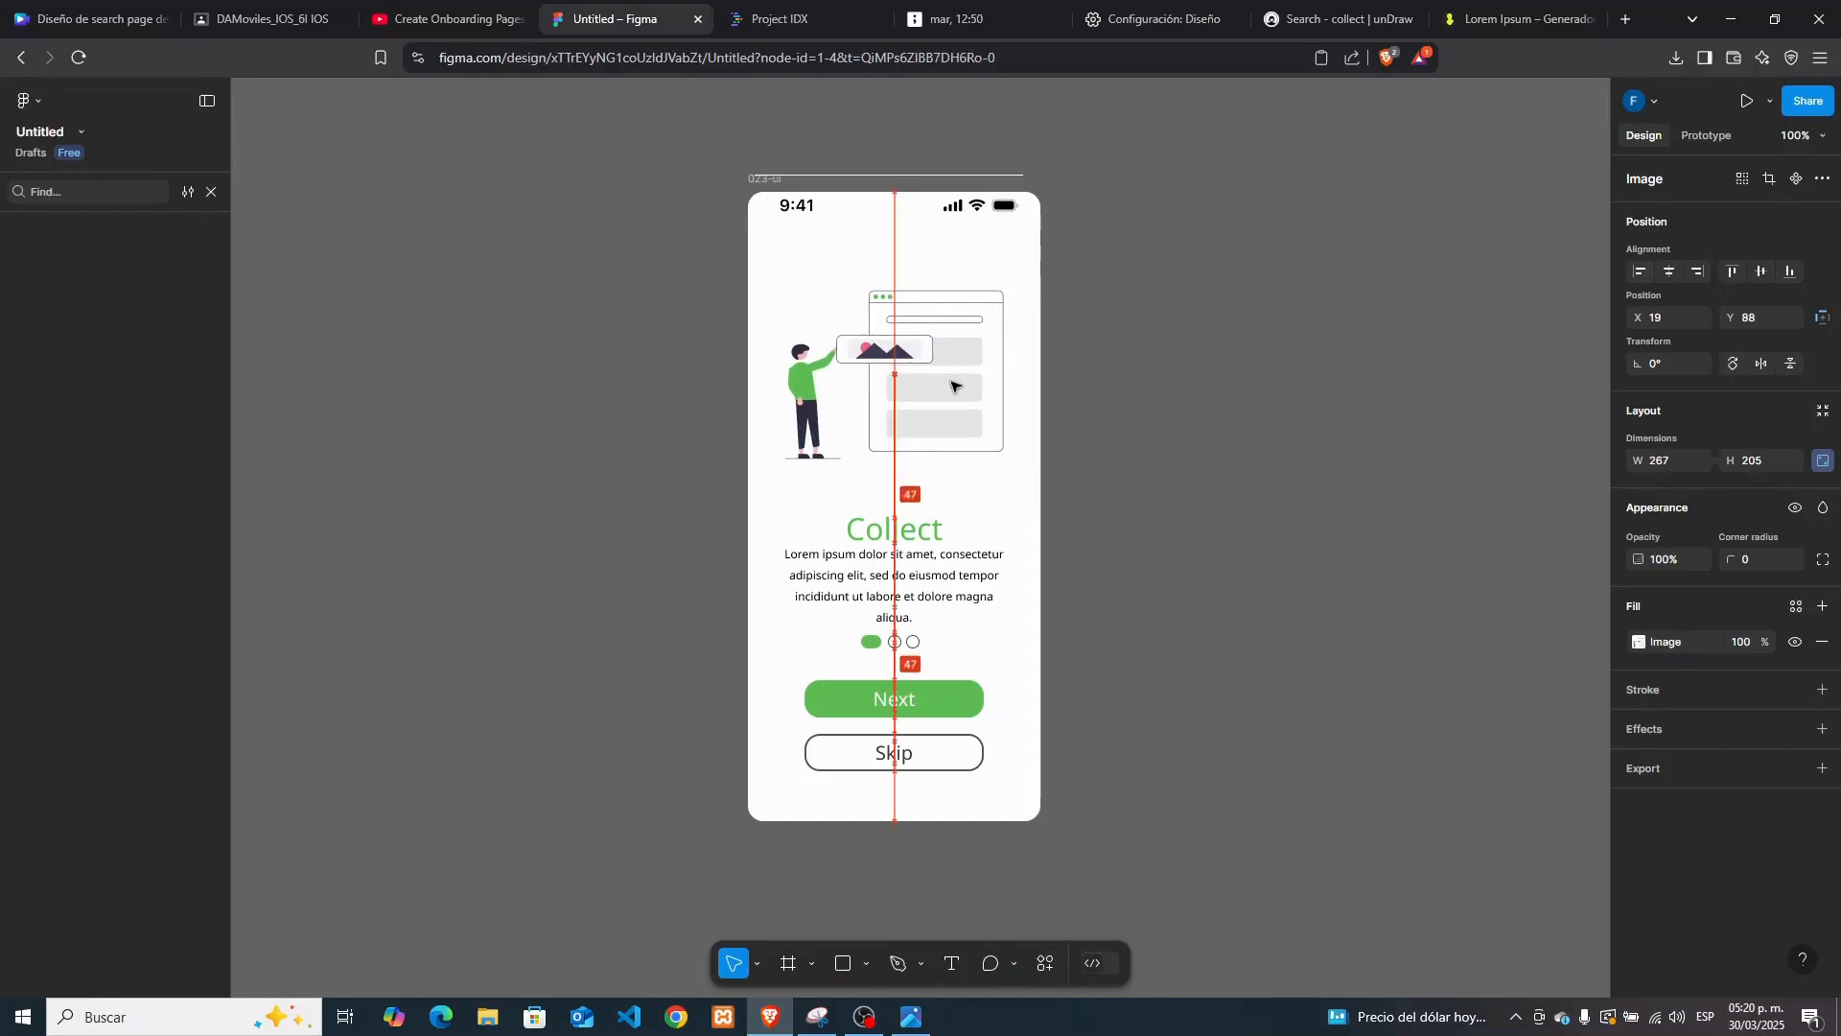
Check the reference capture of the three onboarding screens, and change the Collect title's font to League Gothic
{"action": "left_click", "coordinate": [911, 1018]}
{"action": "left_click", "coordinate": [911, 1018]}
{"action": "left_click", "coordinate": [817, 1019]}
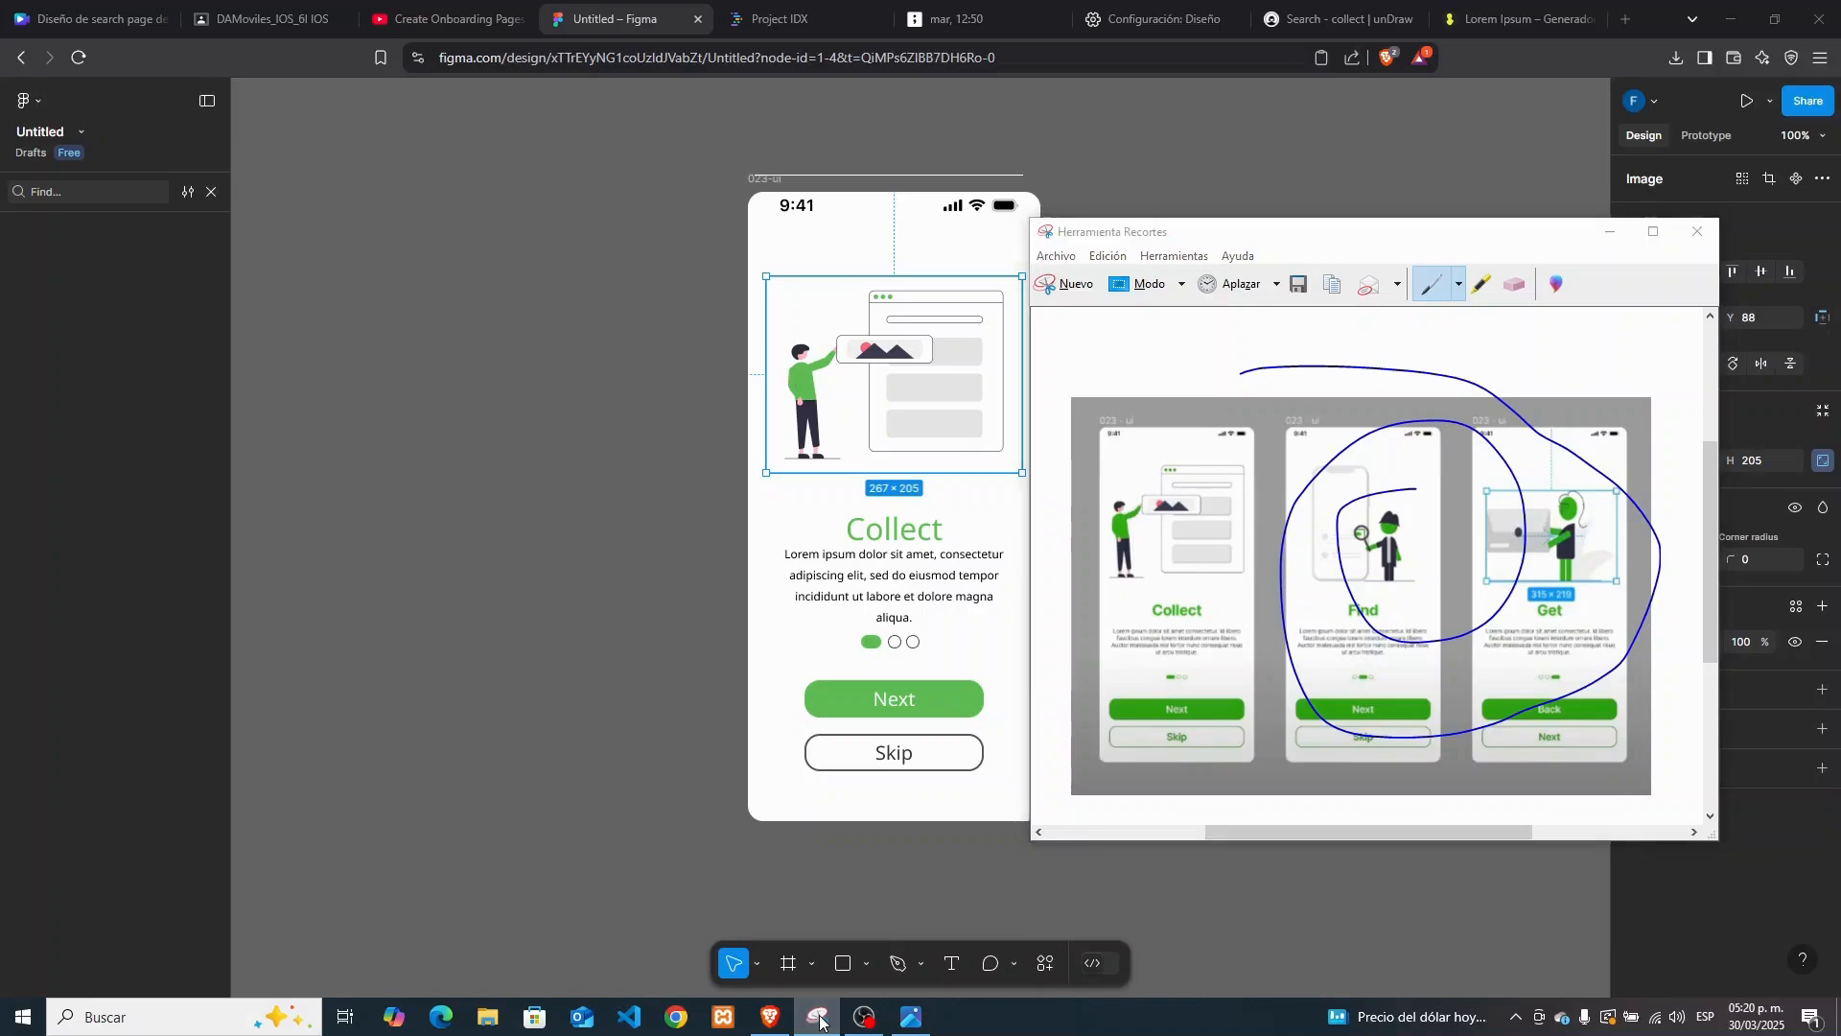
{"action": "left_click", "coordinate": [818, 1018]}
{"action": "left_click", "coordinate": [901, 529]}
{"action": "double_click", "coordinate": [909, 534]}
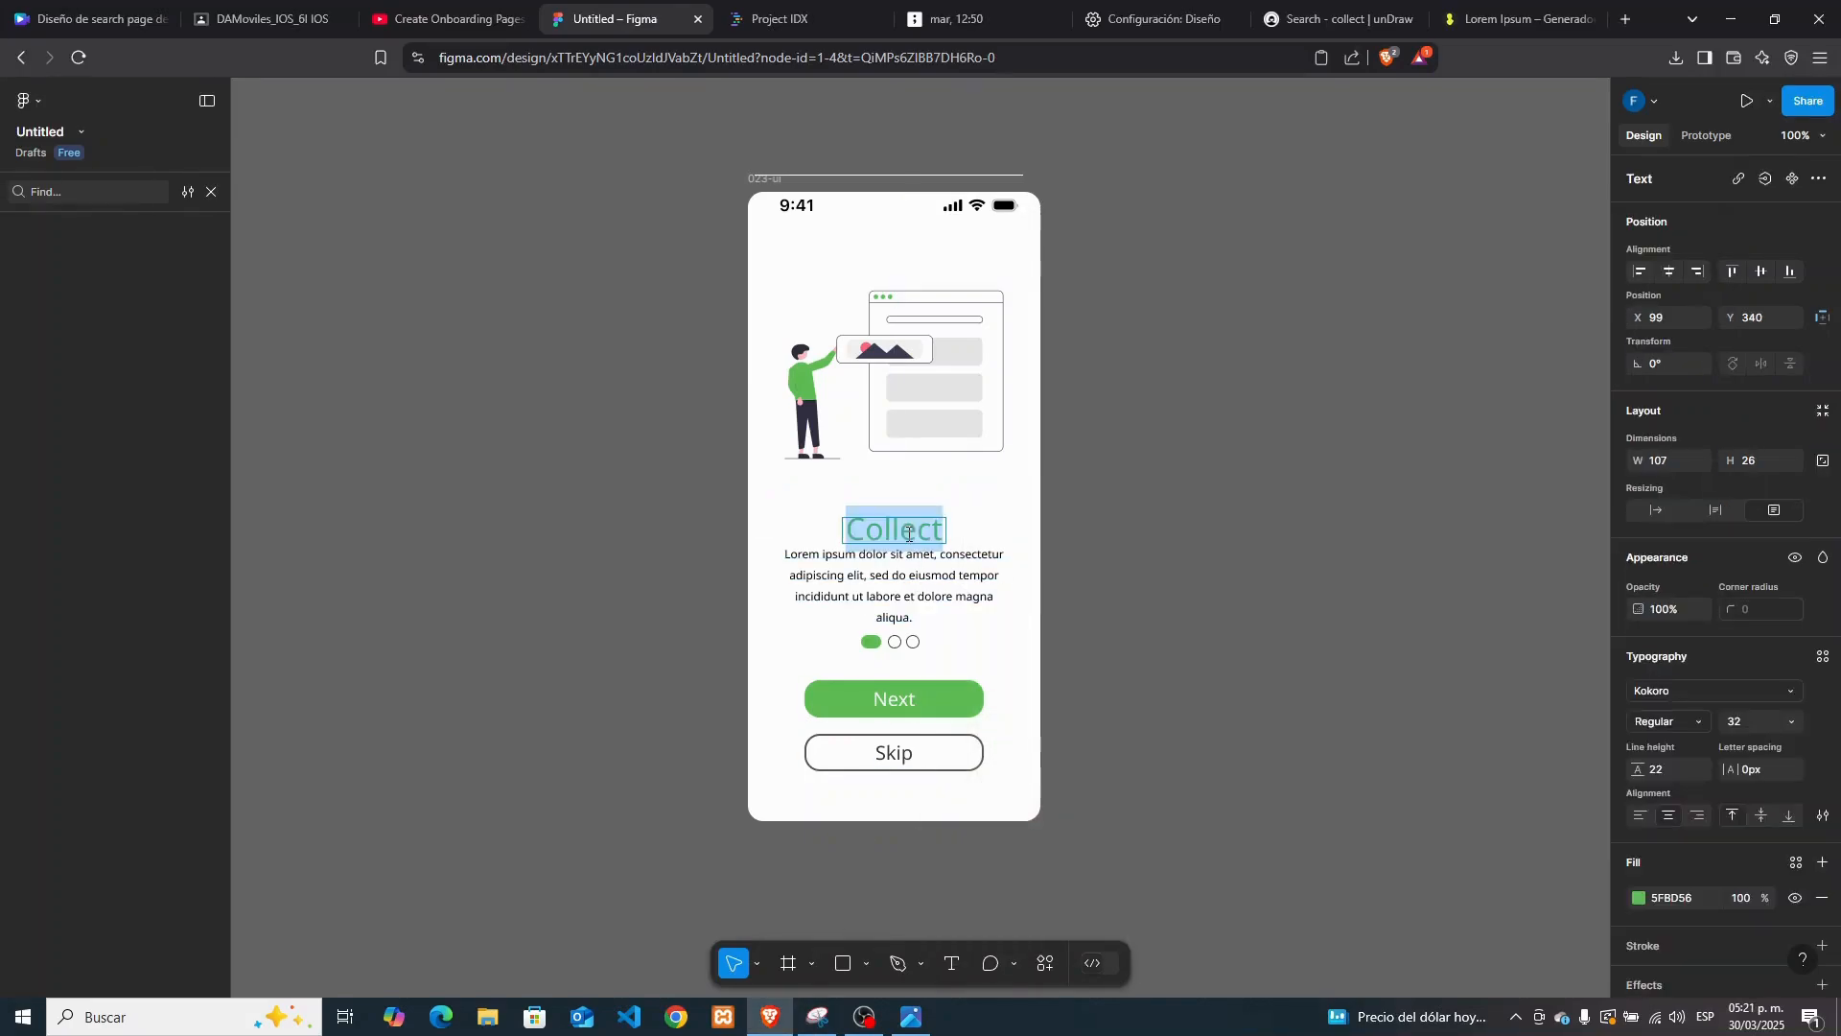
{"action": "left_click", "coordinate": [1699, 721]}
{"action": "left_click", "coordinate": [1700, 721]}
{"action": "left_click", "coordinate": [1791, 692]}
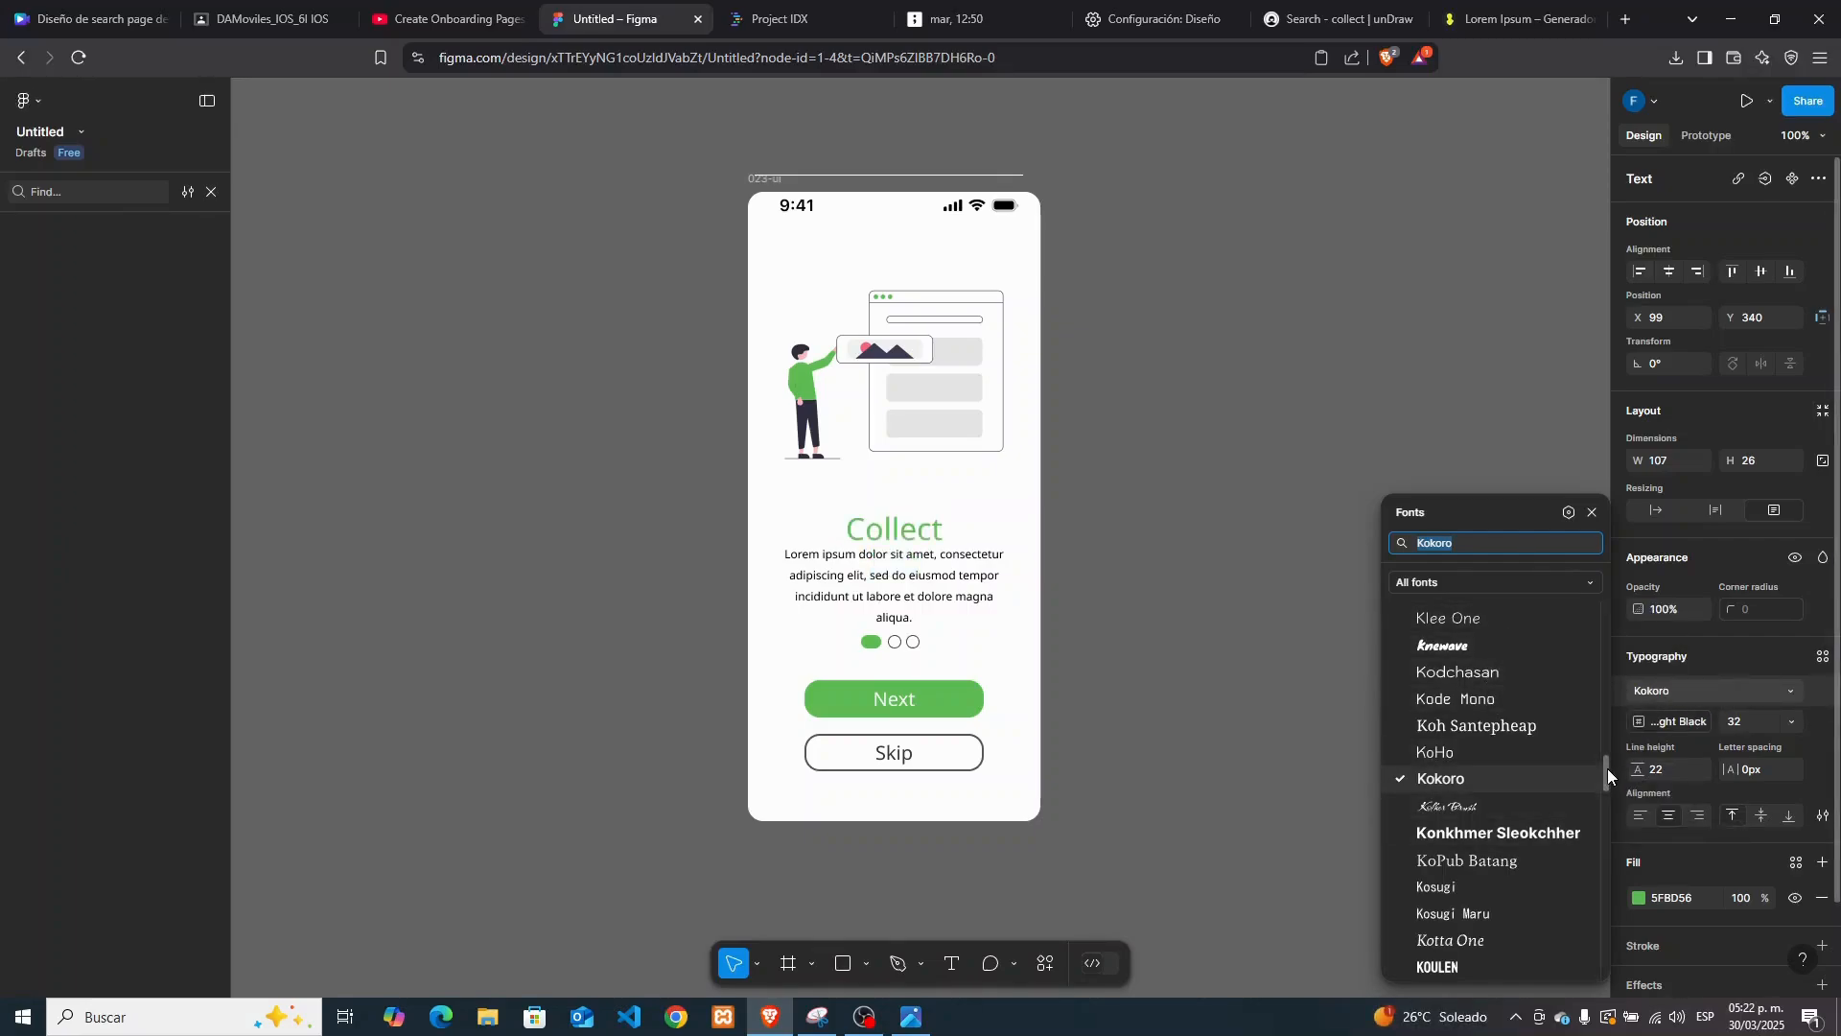
{"action": "left_click_drag", "start_coordinate": [1603, 769], "coordinate": [1603, 778]}
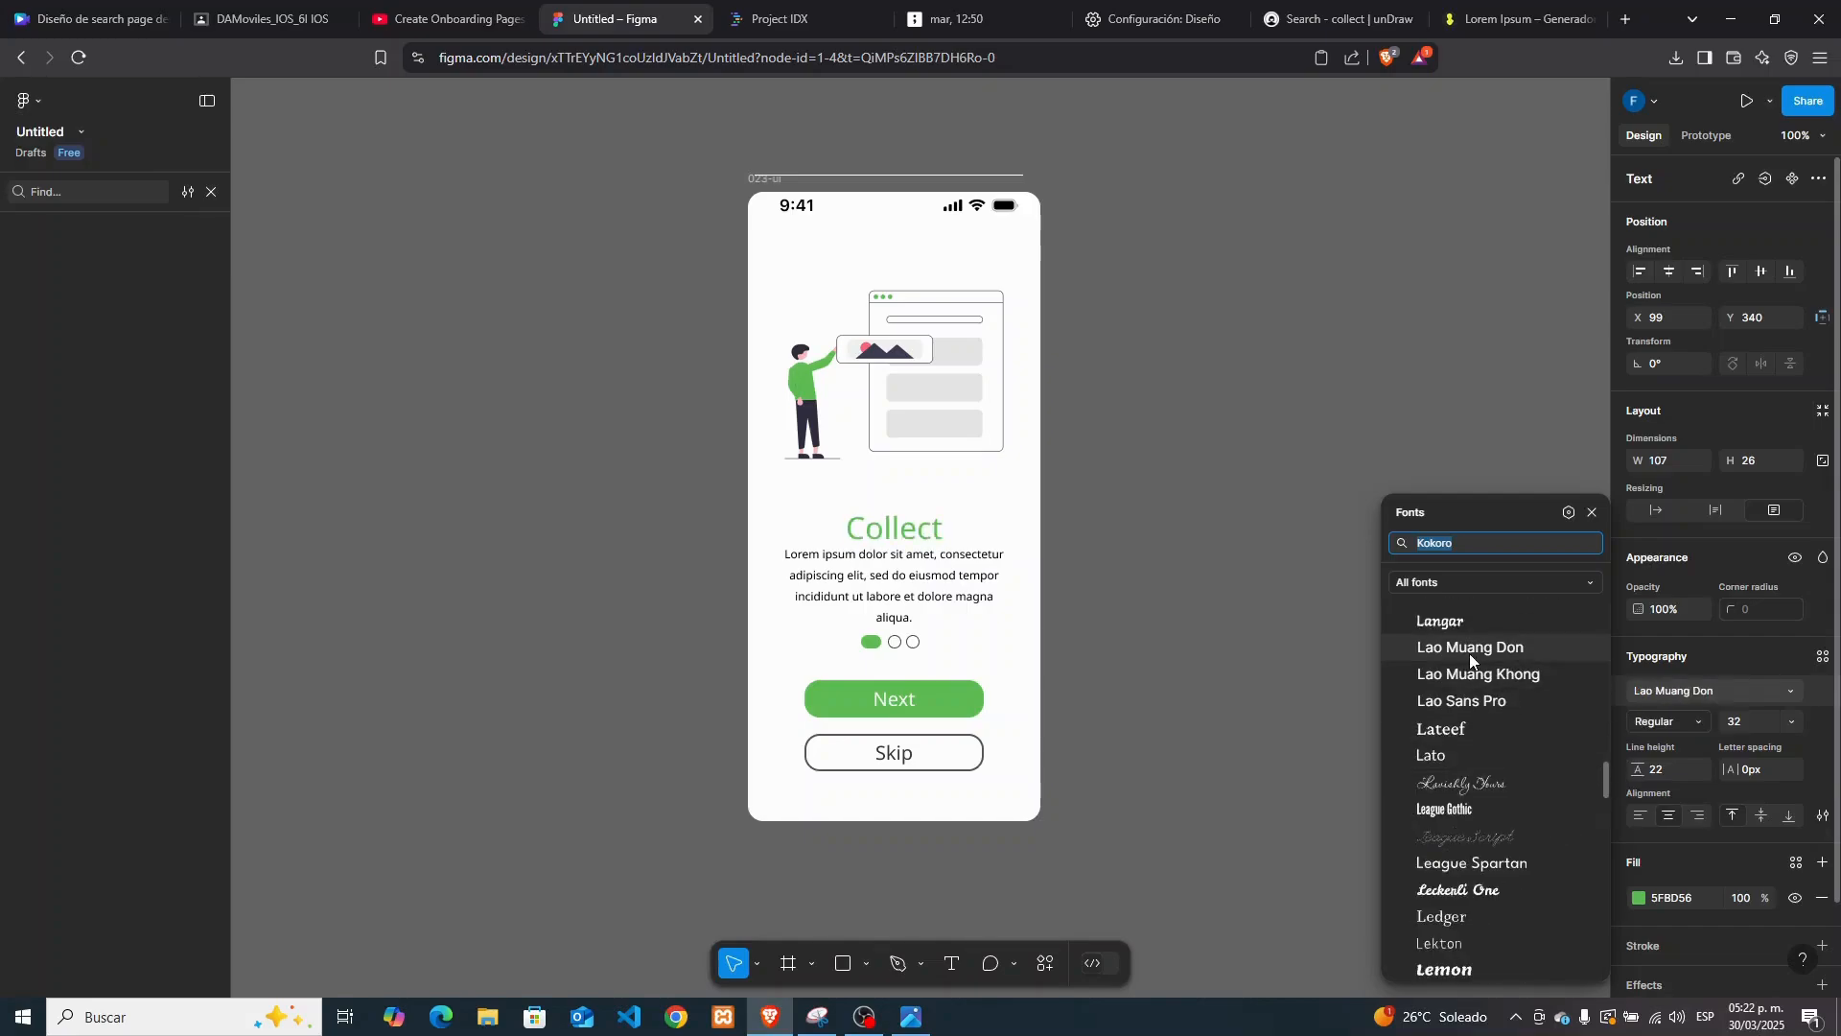
{"action": "left_click", "coordinate": [1453, 808]}
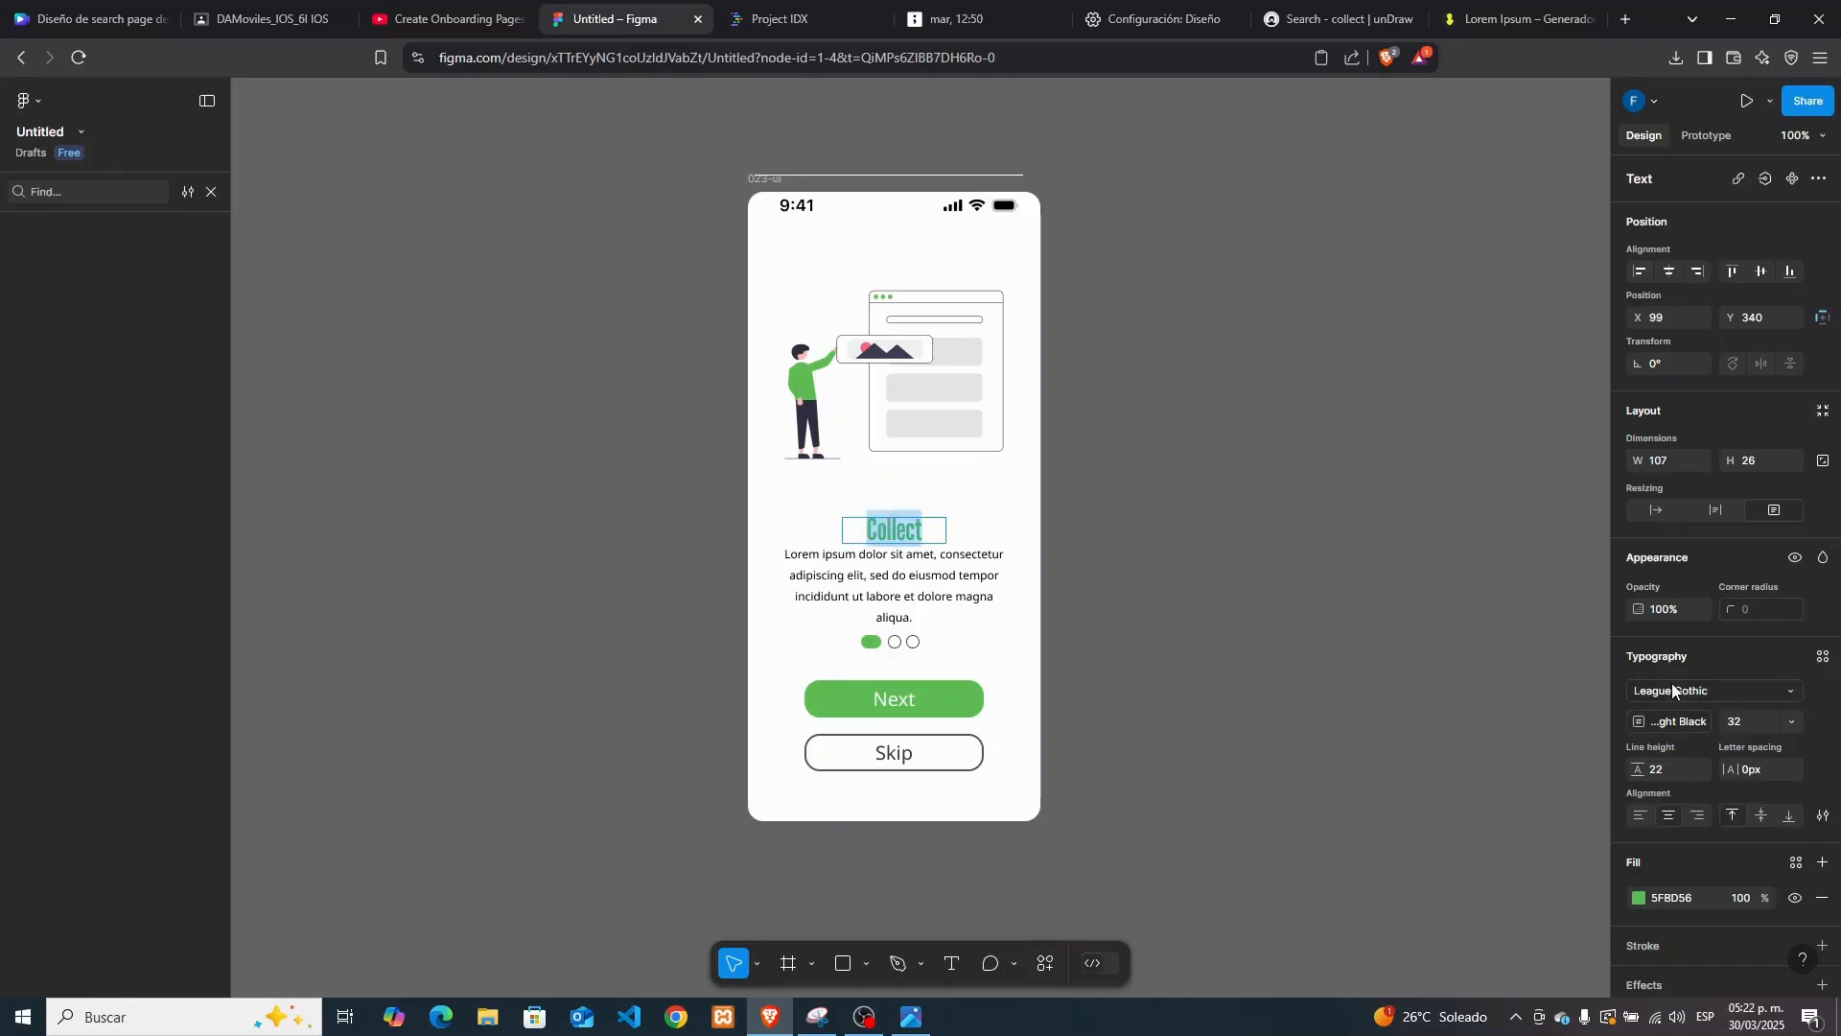
Set the Collect title's font size to 48 and move it slightly up, clear of the paragraph
{"action": "left_click", "coordinate": [1787, 719]}
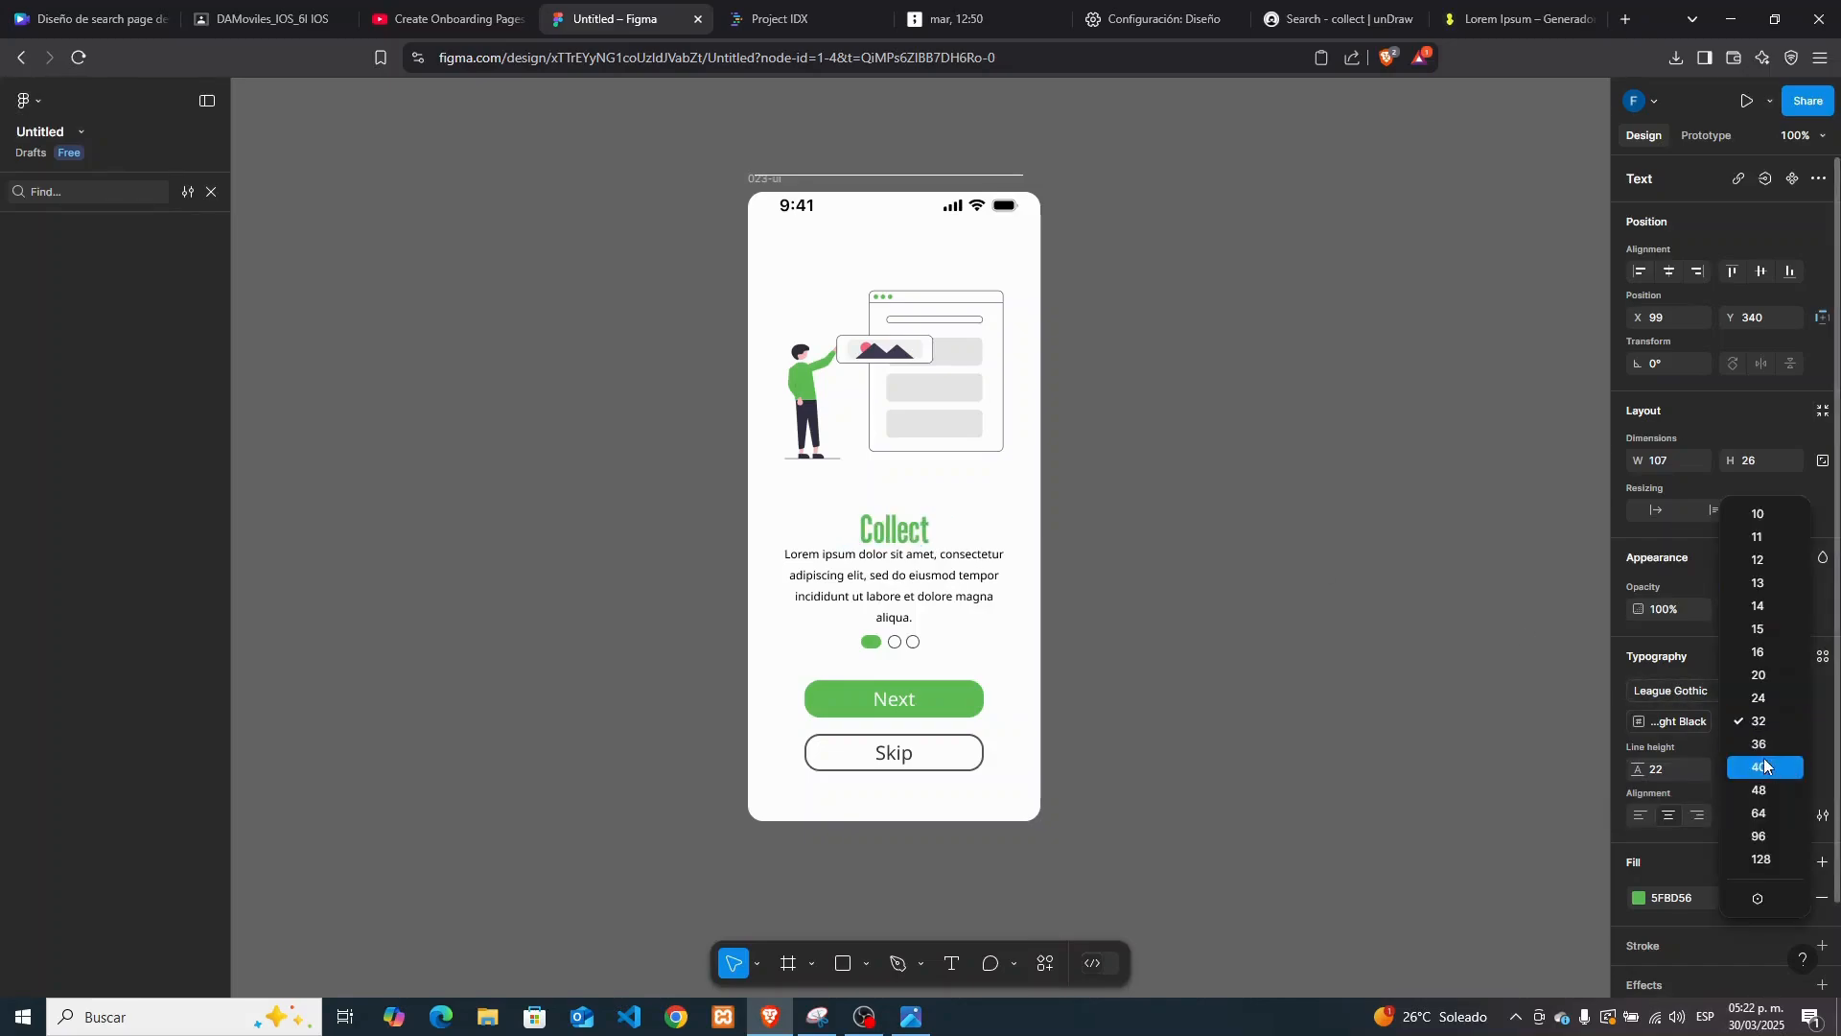
{"action": "left_click", "coordinate": [1764, 790]}
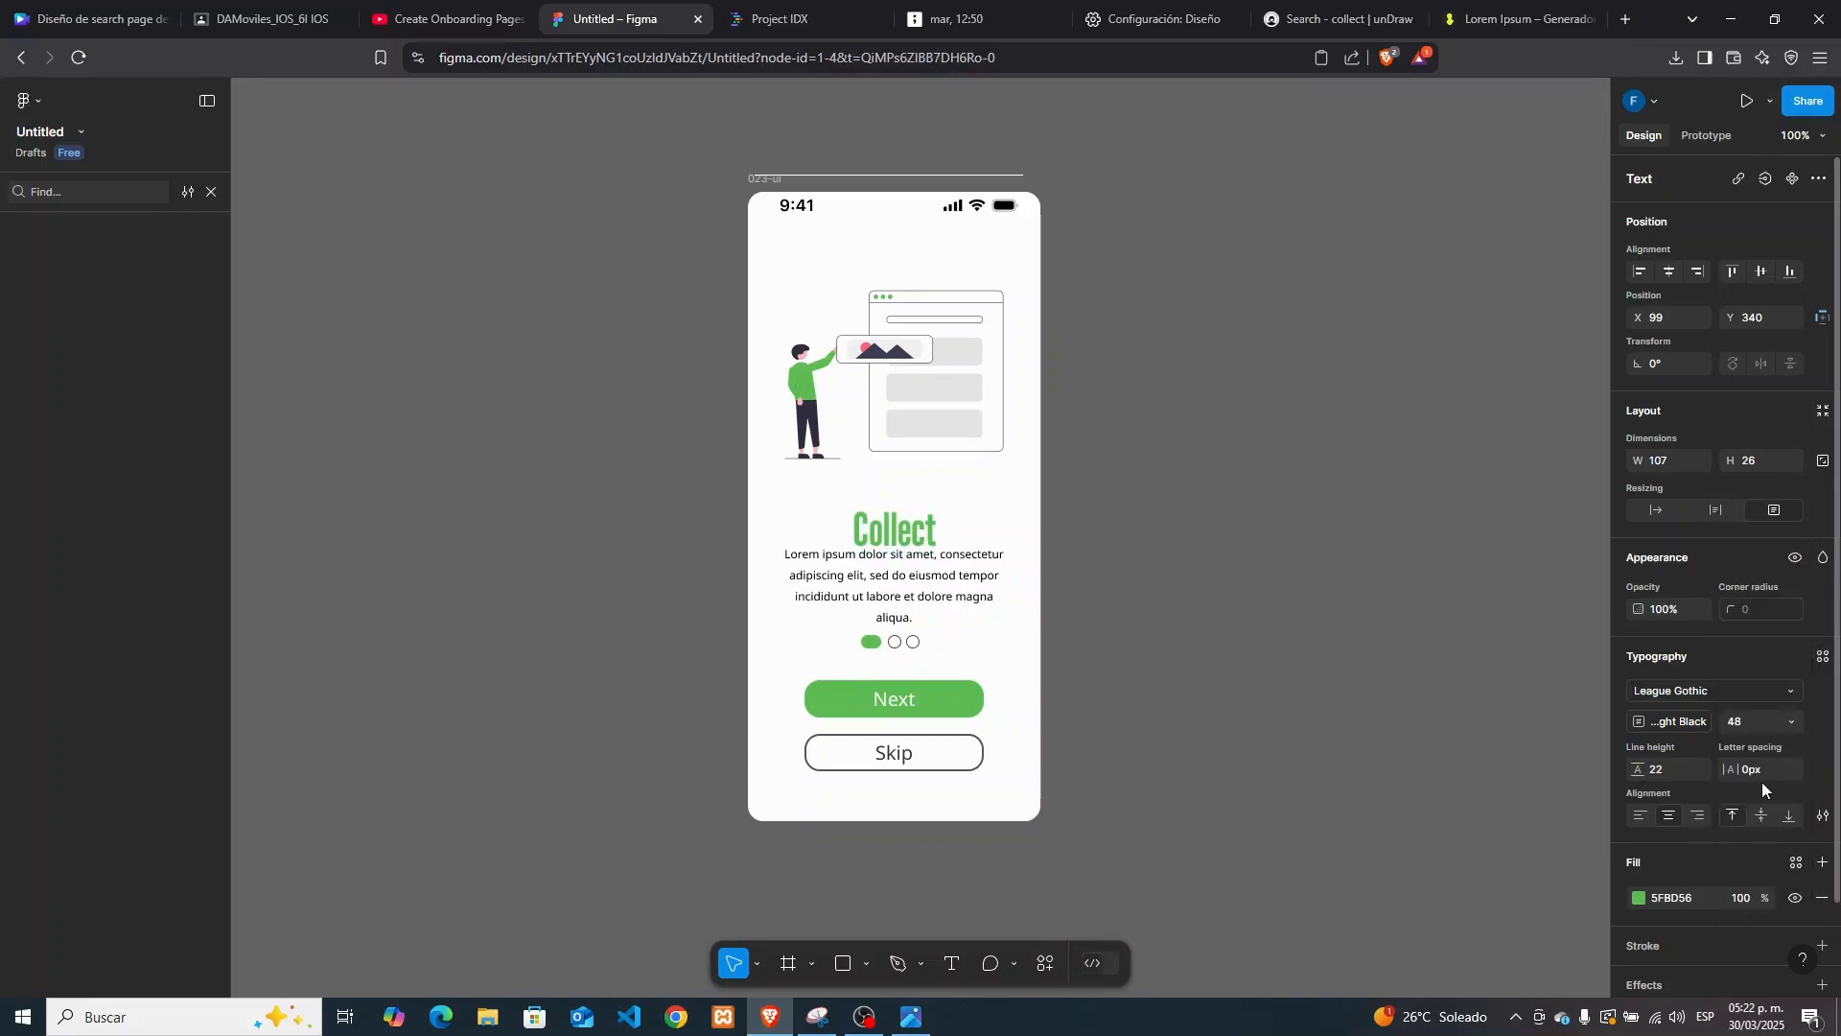
{"action": "double_click", "coordinate": [901, 527]}
{"action": "left_click", "coordinate": [972, 534]}
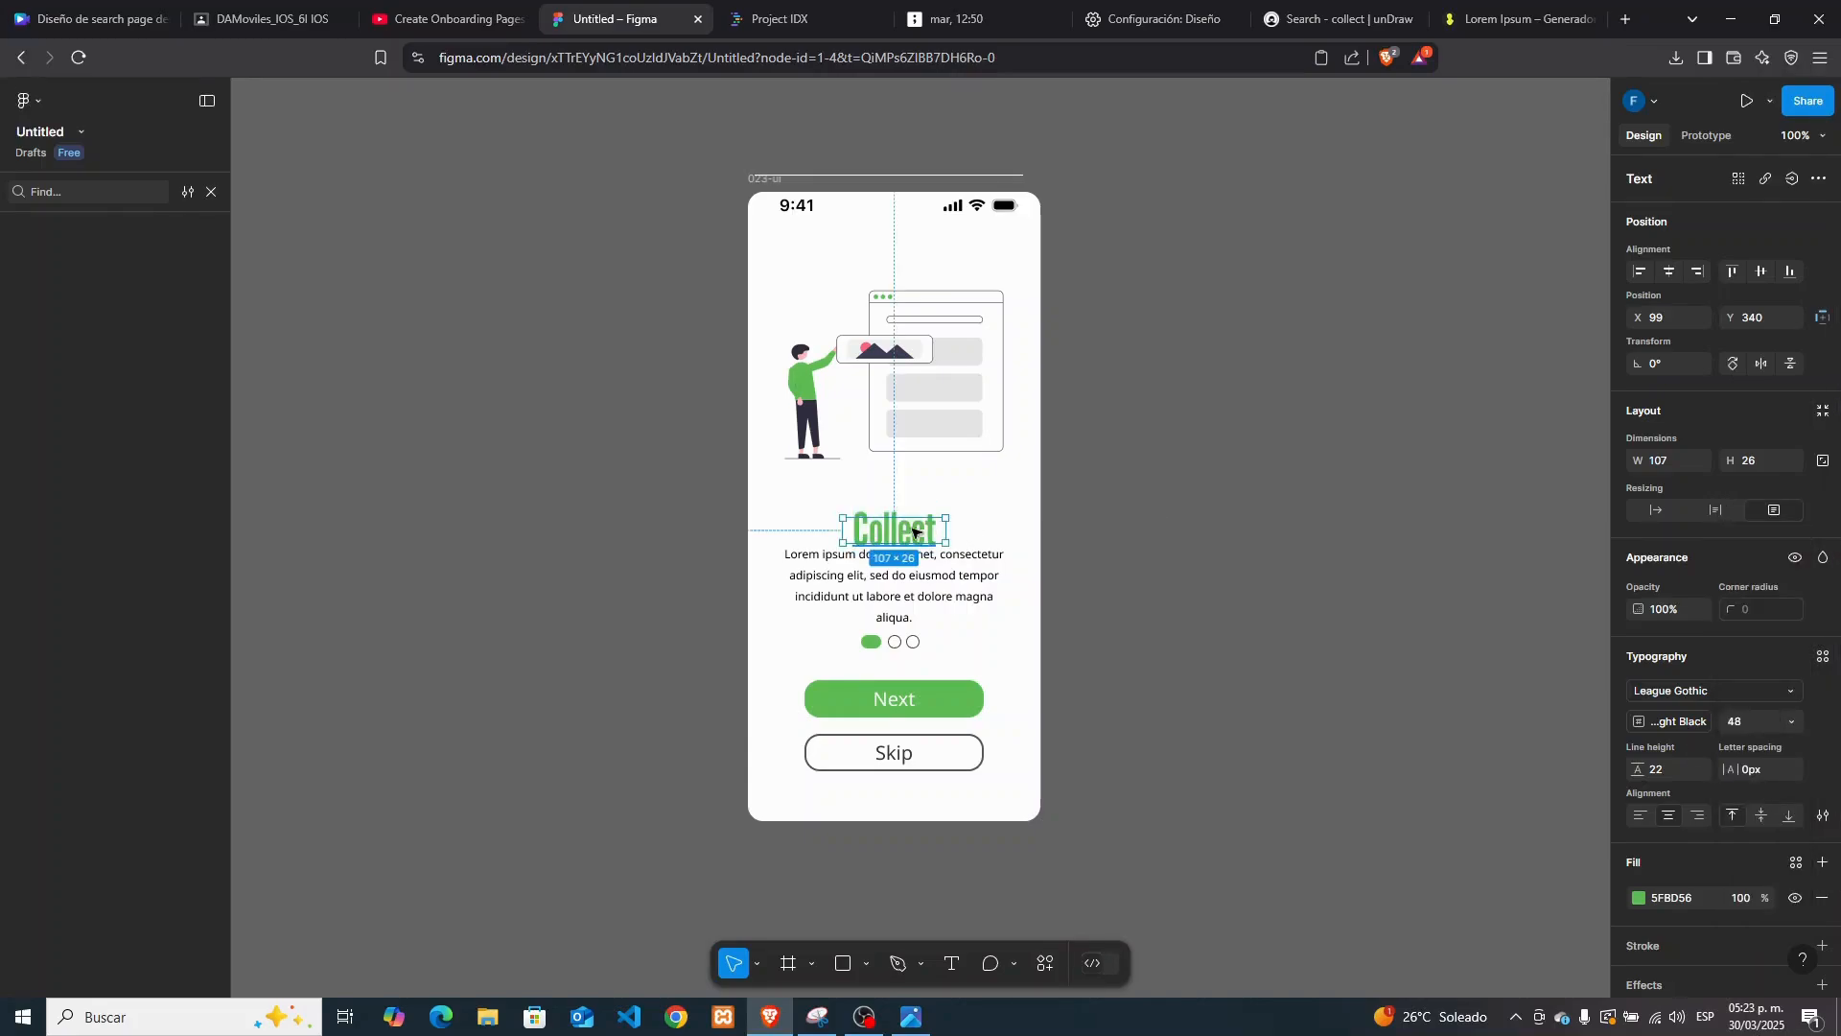
{"action": "left_click_drag", "start_coordinate": [912, 533], "coordinate": [911, 522]}
{"action": "left_click", "coordinate": [990, 531]}
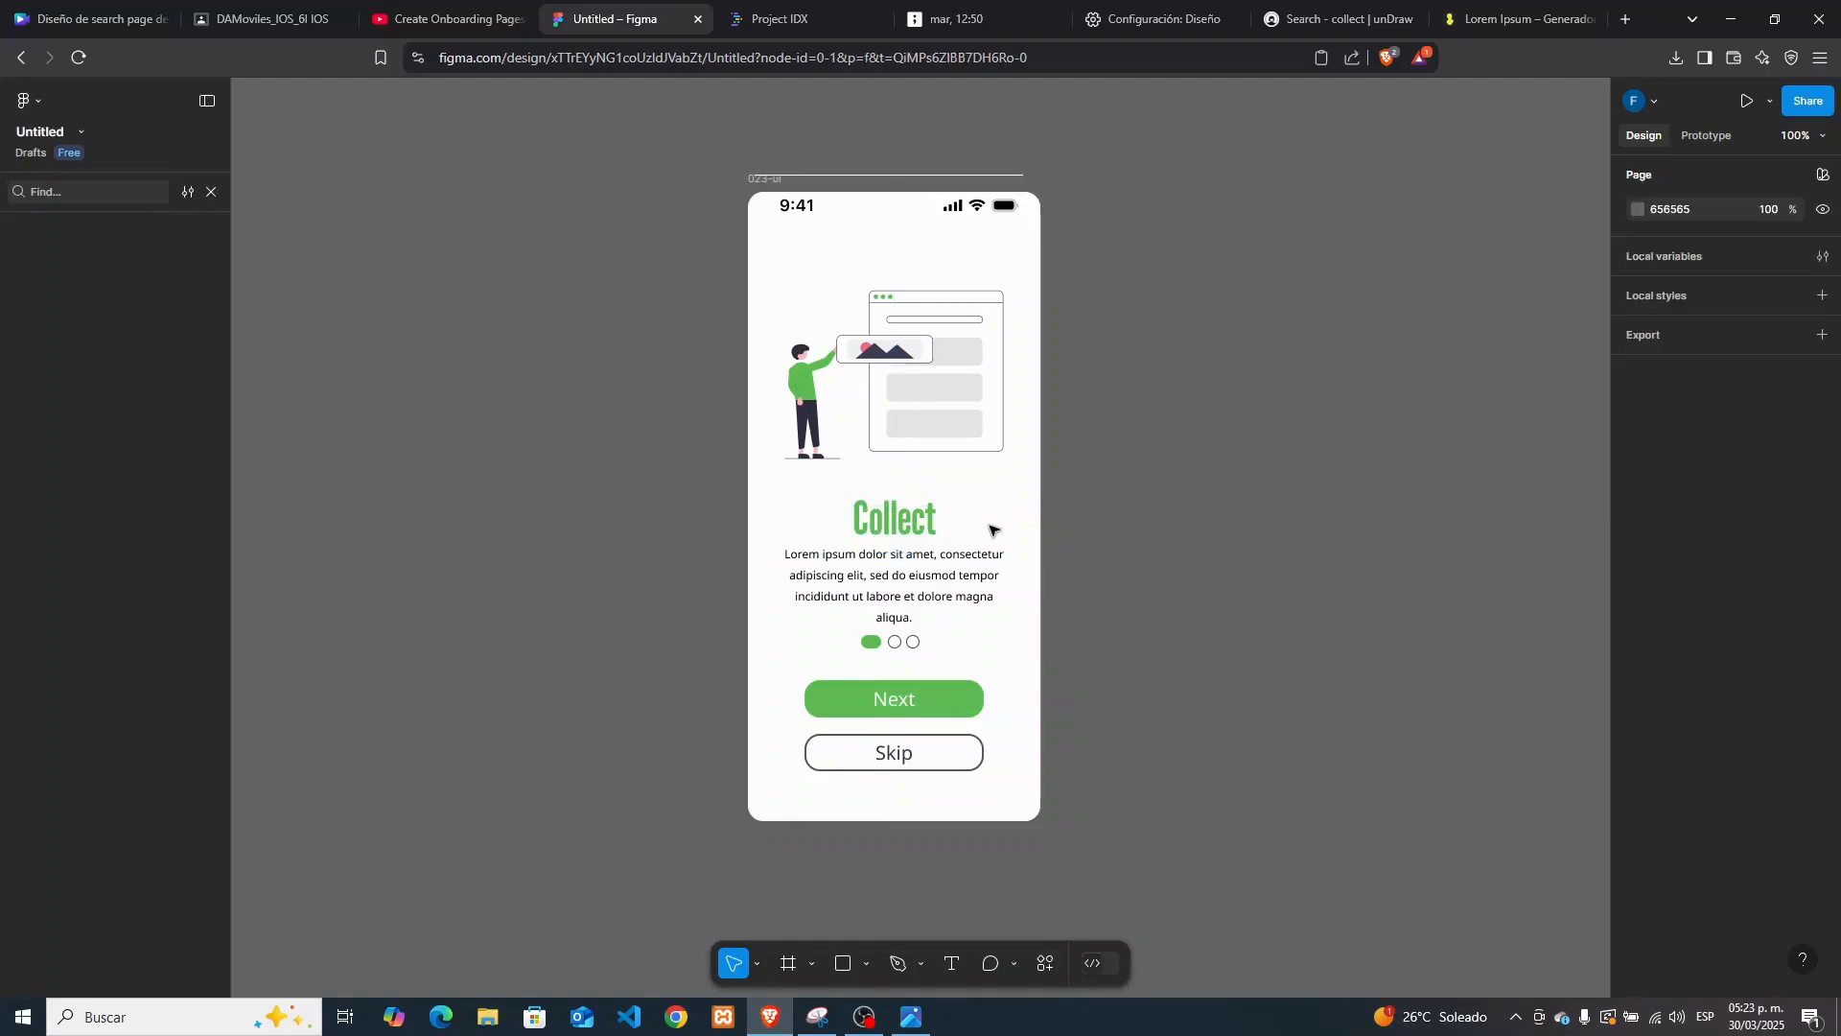
Copy the complete onboarding screen, paste a duplicate, and align it to the right of the original
{"action": "left_click_drag", "start_coordinate": [699, 161], "coordinate": [1165, 920]}
{"action": "right_click", "coordinate": [1029, 614]}
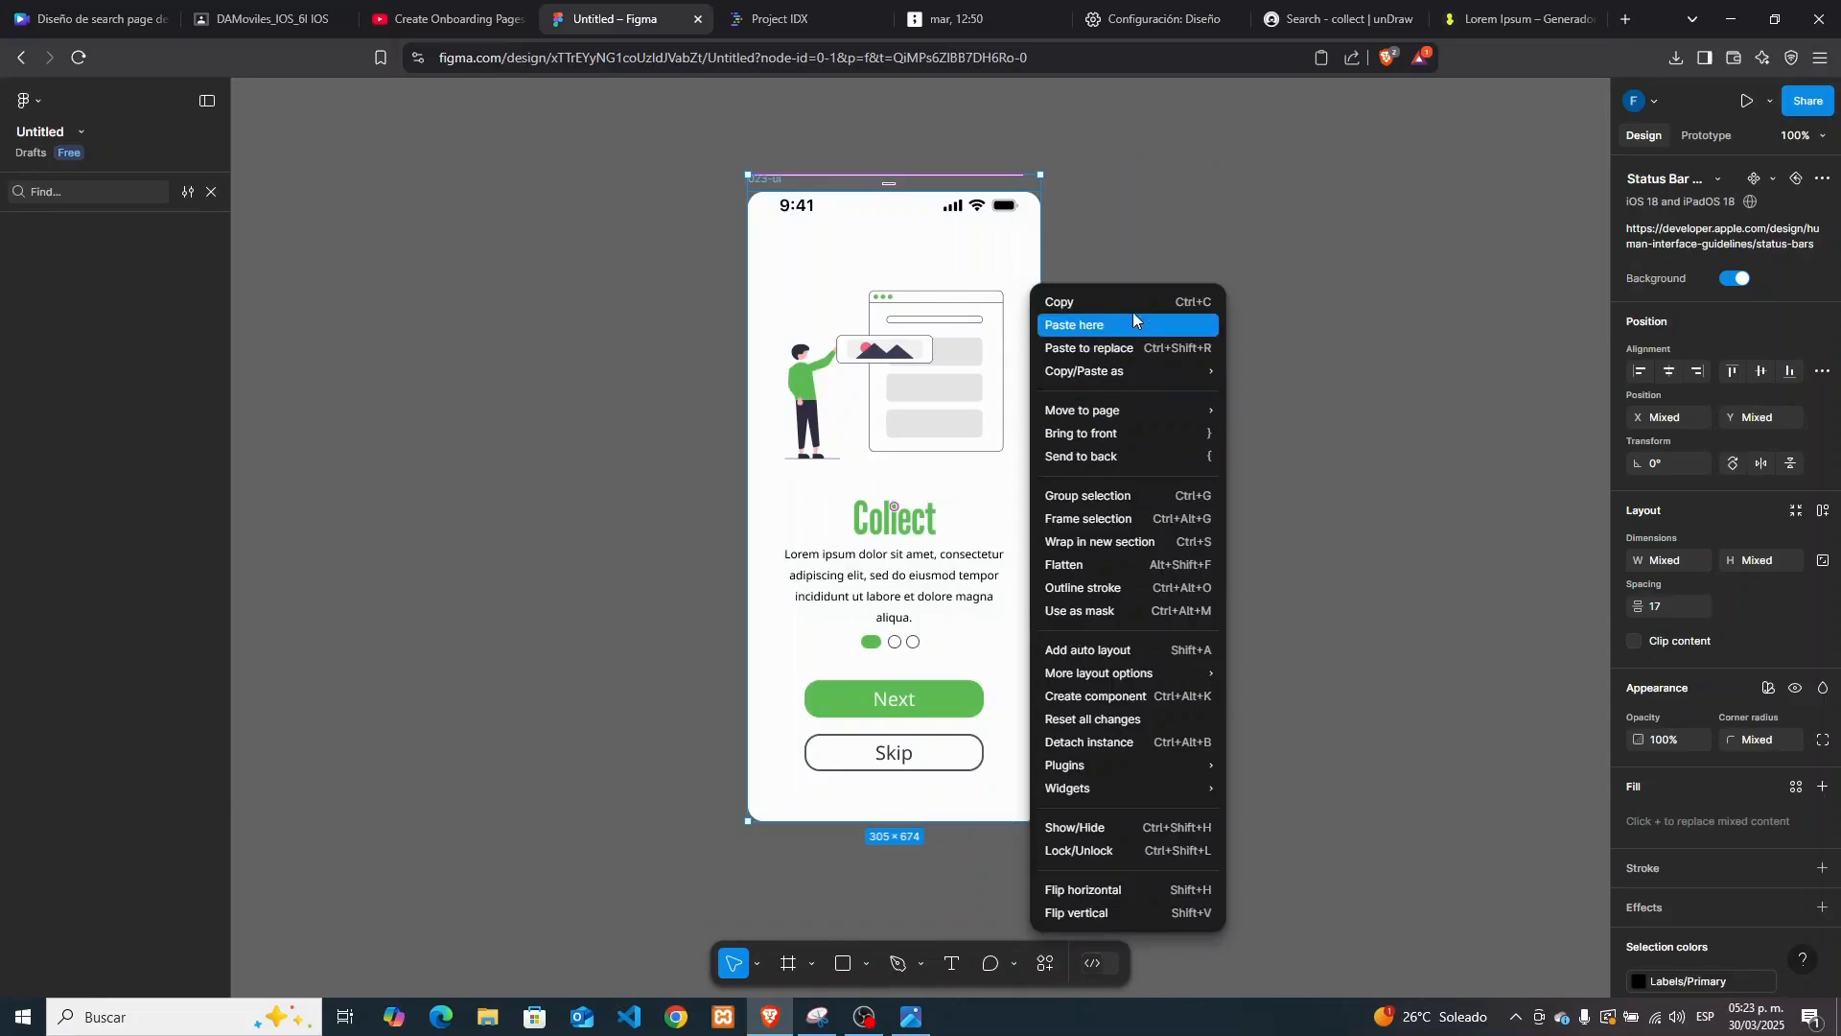
{"action": "left_click", "coordinate": [1132, 313]}
{"action": "left_click", "coordinate": [1201, 316]}
{"action": "right_click", "coordinate": [1200, 317]}
{"action": "left_click", "coordinate": [1232, 331]}
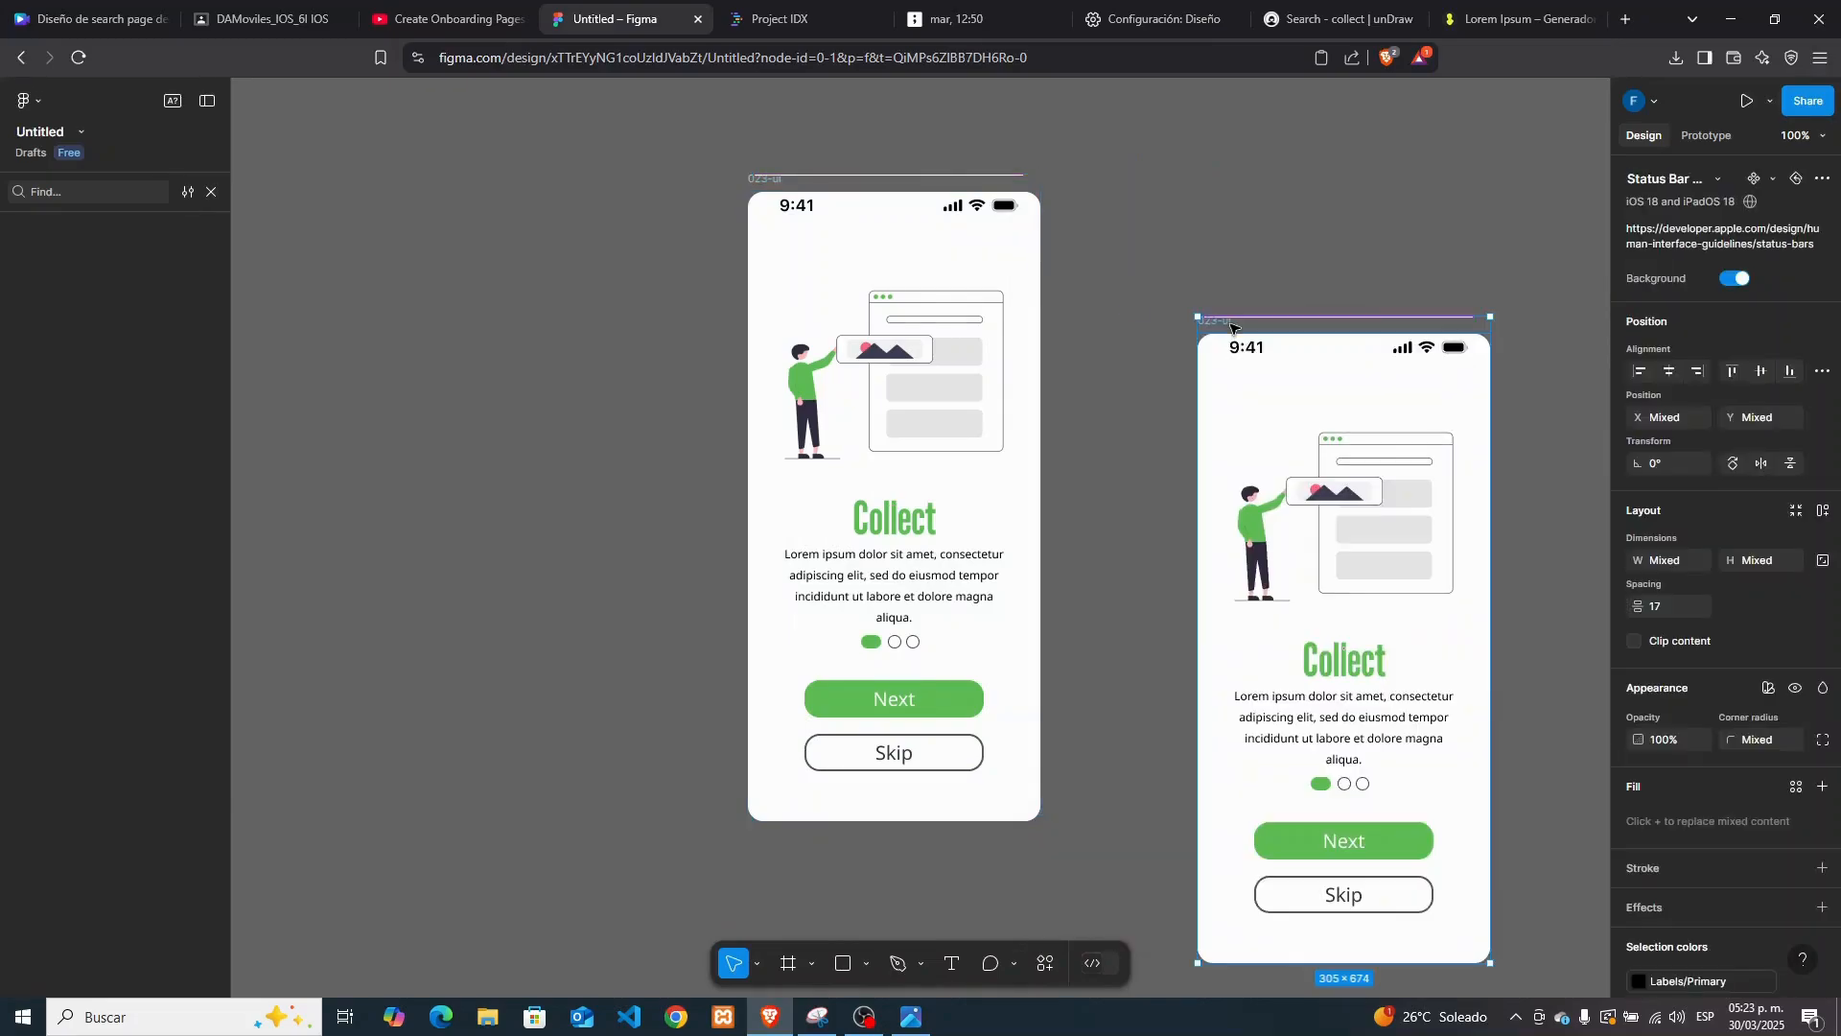
{"action": "left_click_drag", "start_coordinate": [1287, 370], "coordinate": [1155, 266]}
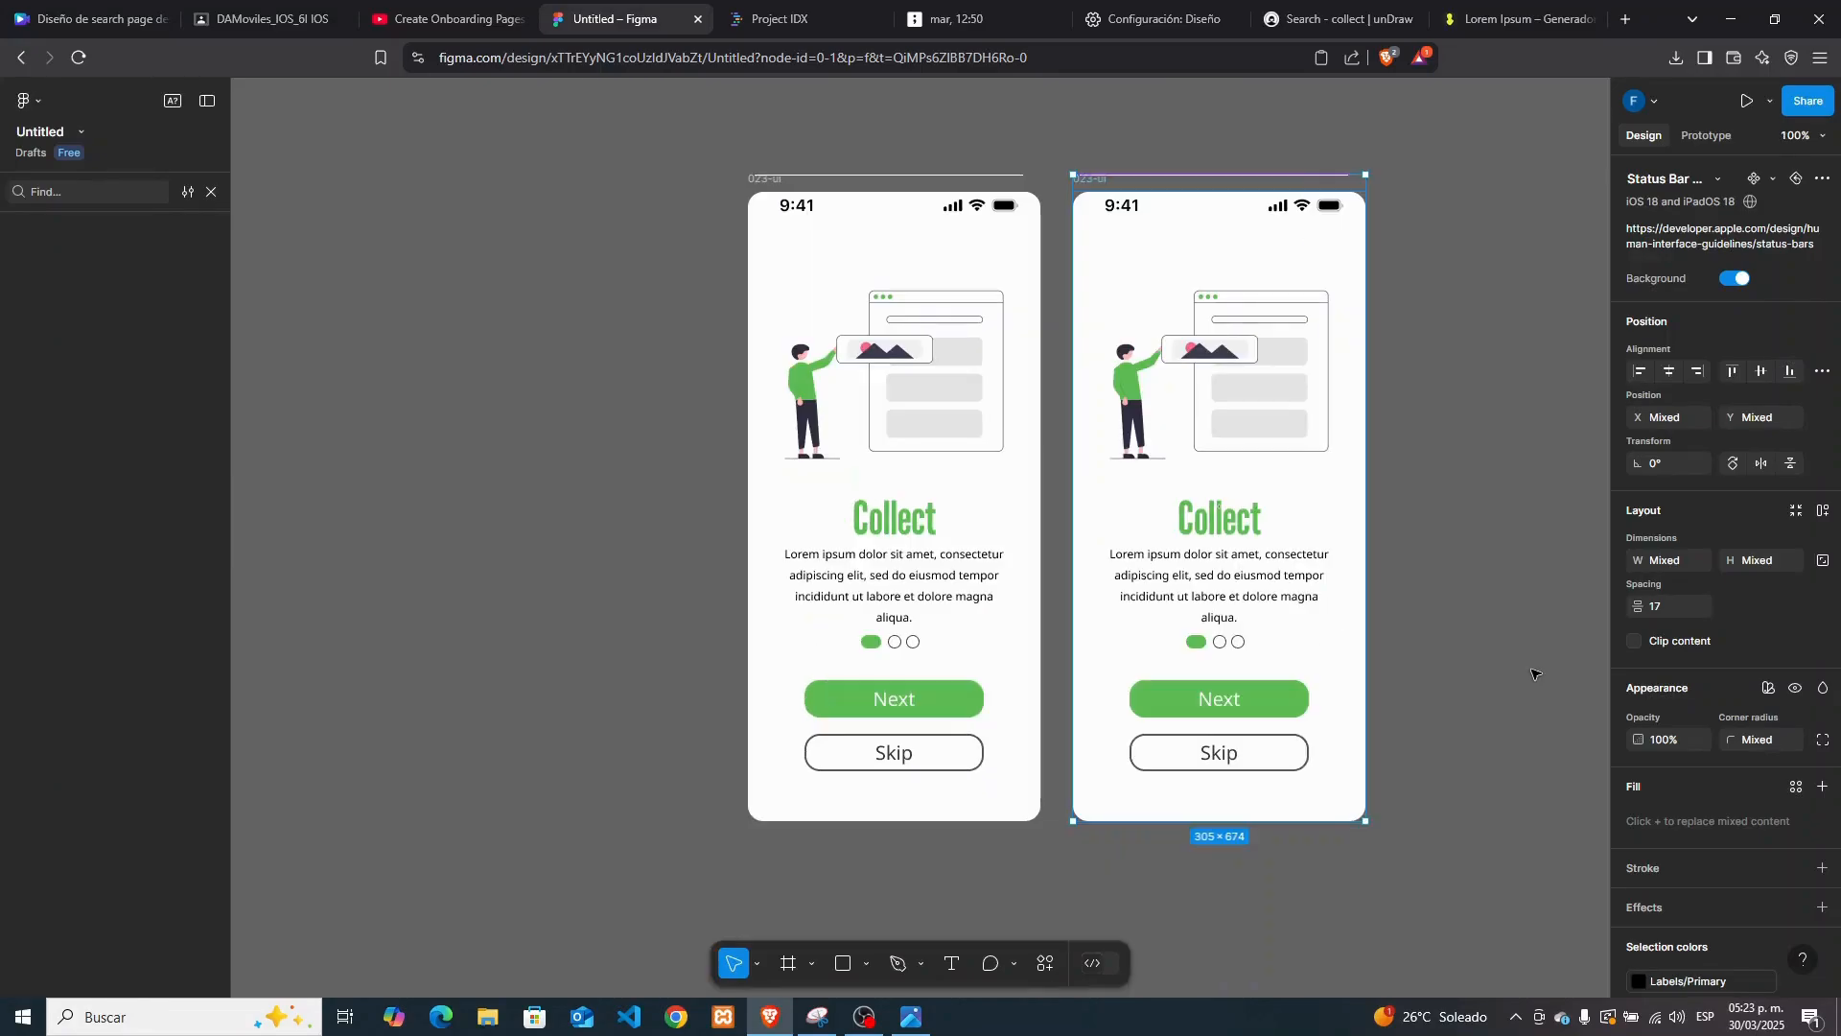
Move the original onboarding screen further left and bring the duplicate next to it, leaving room for a third screen
{"action": "key", "text": "Escape"}
{"action": "left_click_drag", "start_coordinate": [714, 149], "coordinate": [1037, 738]}
{"action": "left_click_drag", "start_coordinate": [980, 635], "coordinate": [779, 633]}
{"action": "left_click", "coordinate": [1052, 242]}
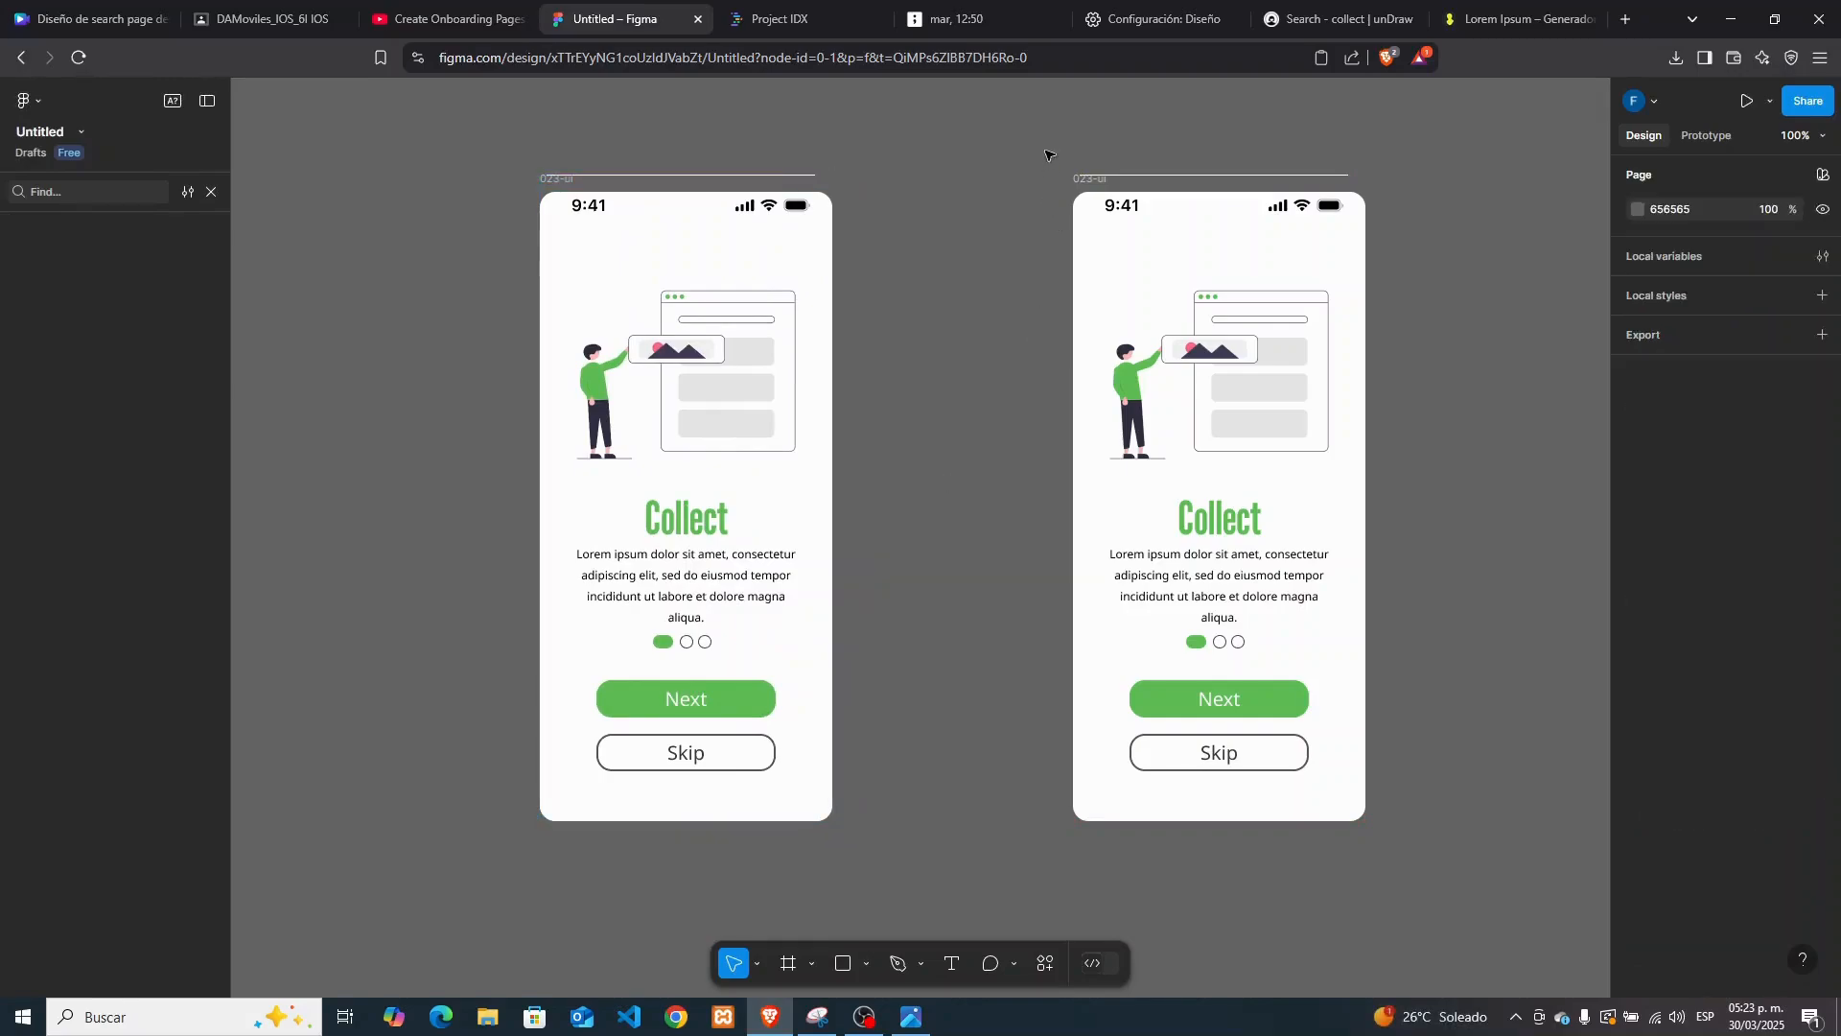
{"action": "left_click_drag", "start_coordinate": [1045, 153], "coordinate": [1426, 912]}
{"action": "left_click_drag", "start_coordinate": [1329, 645], "coordinate": [1128, 652]}
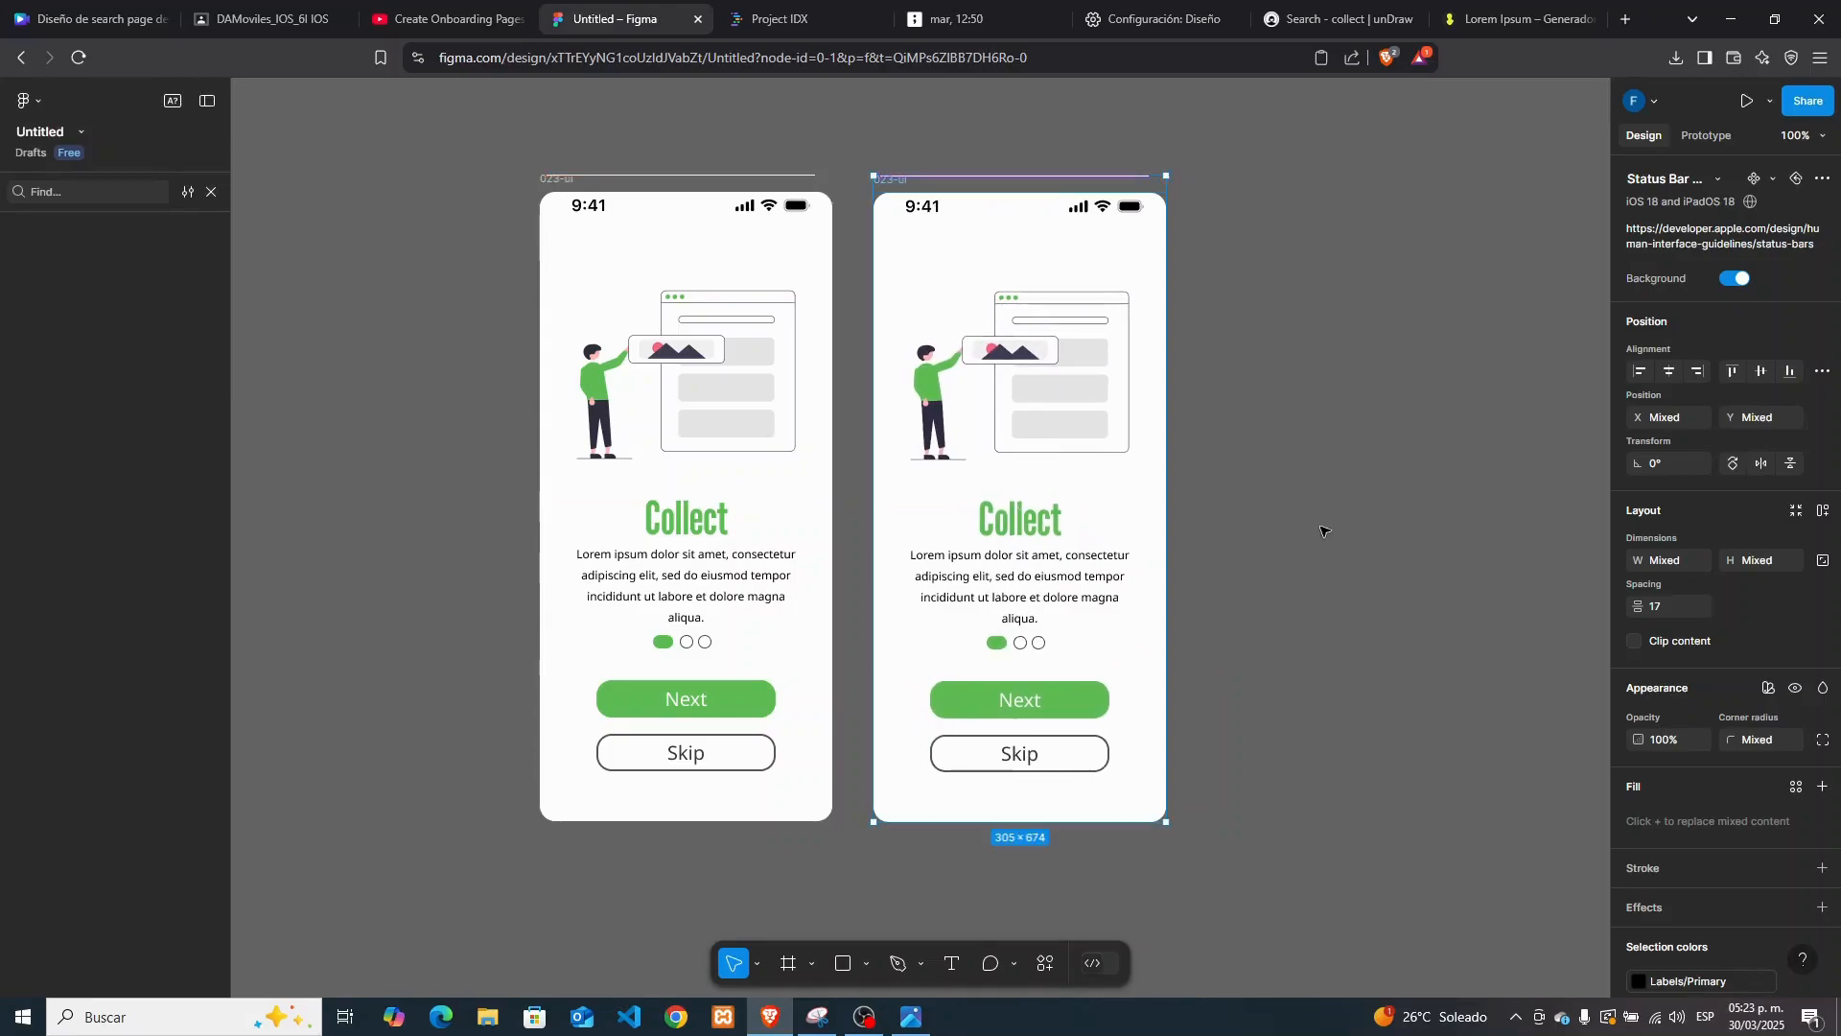
Paste a third copy of the onboarding screen and align it to the right of the second one
{"action": "left_click", "coordinate": [1327, 318]}
{"action": "right_click", "coordinate": [1327, 320]}
{"action": "left_click", "coordinate": [1344, 334]}
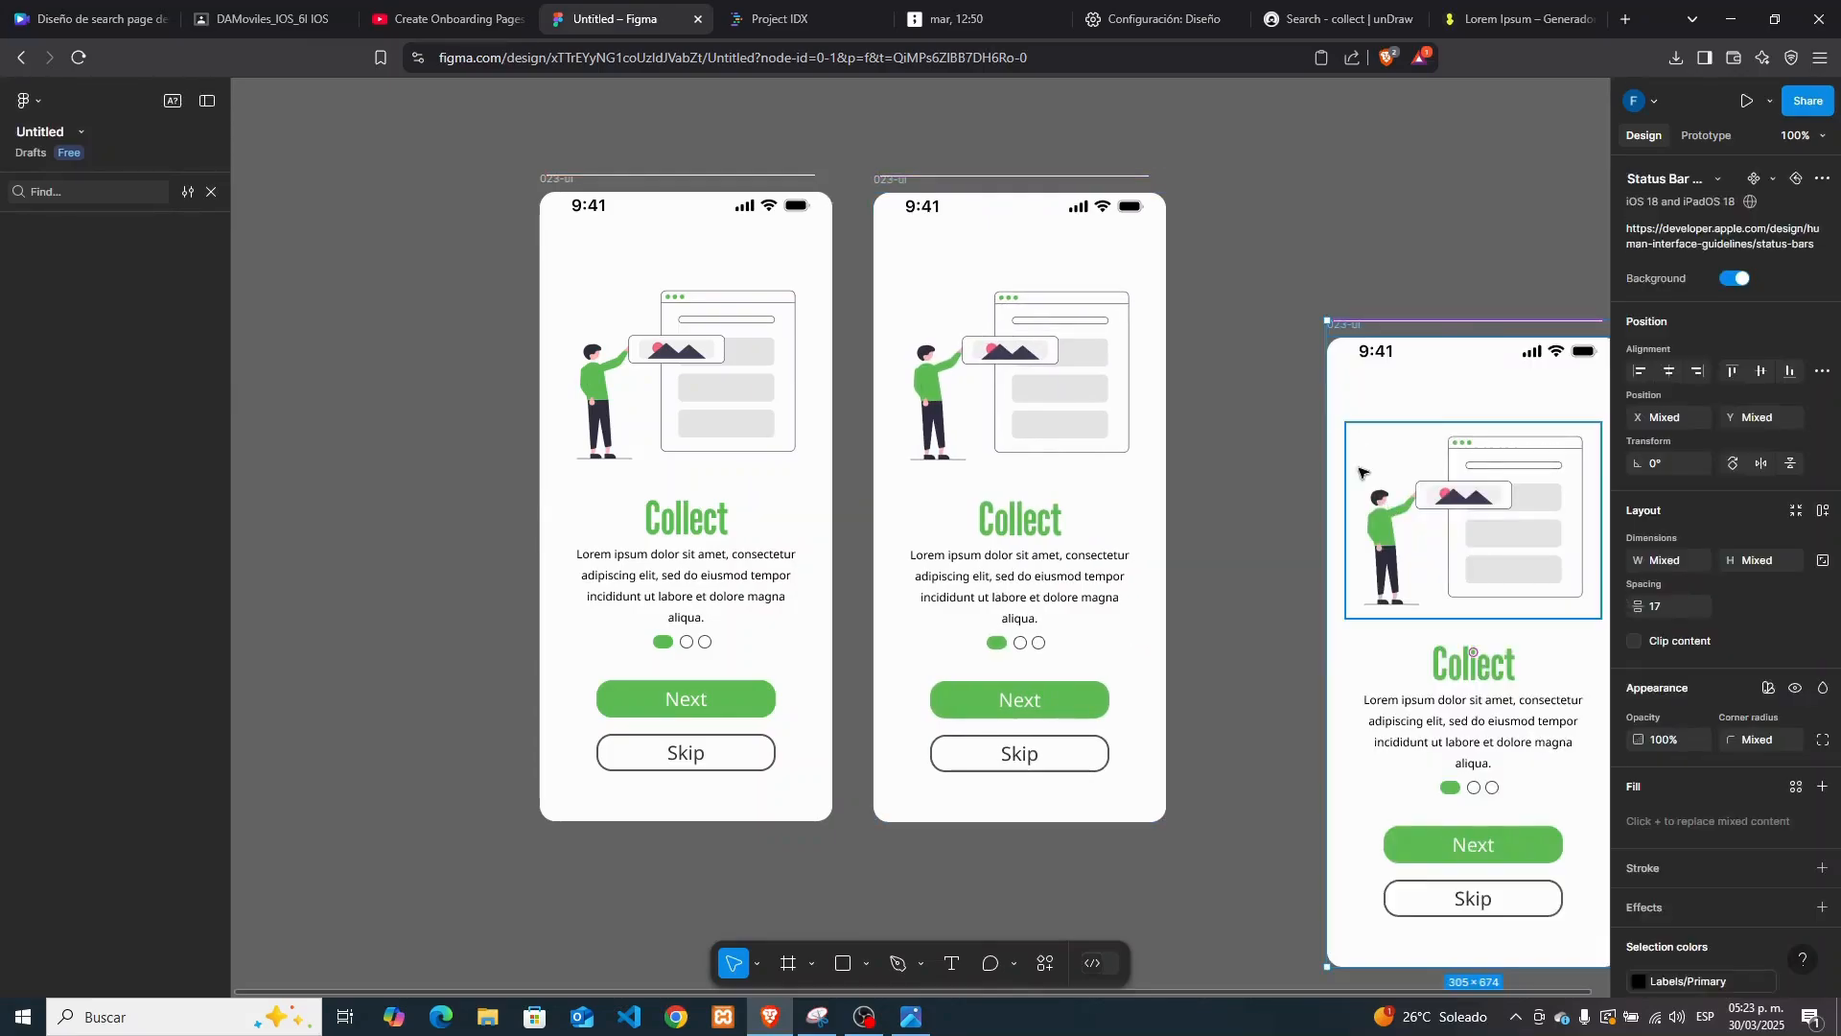
{"action": "left_click_drag", "start_coordinate": [1539, 592], "coordinate": [1394, 430]}
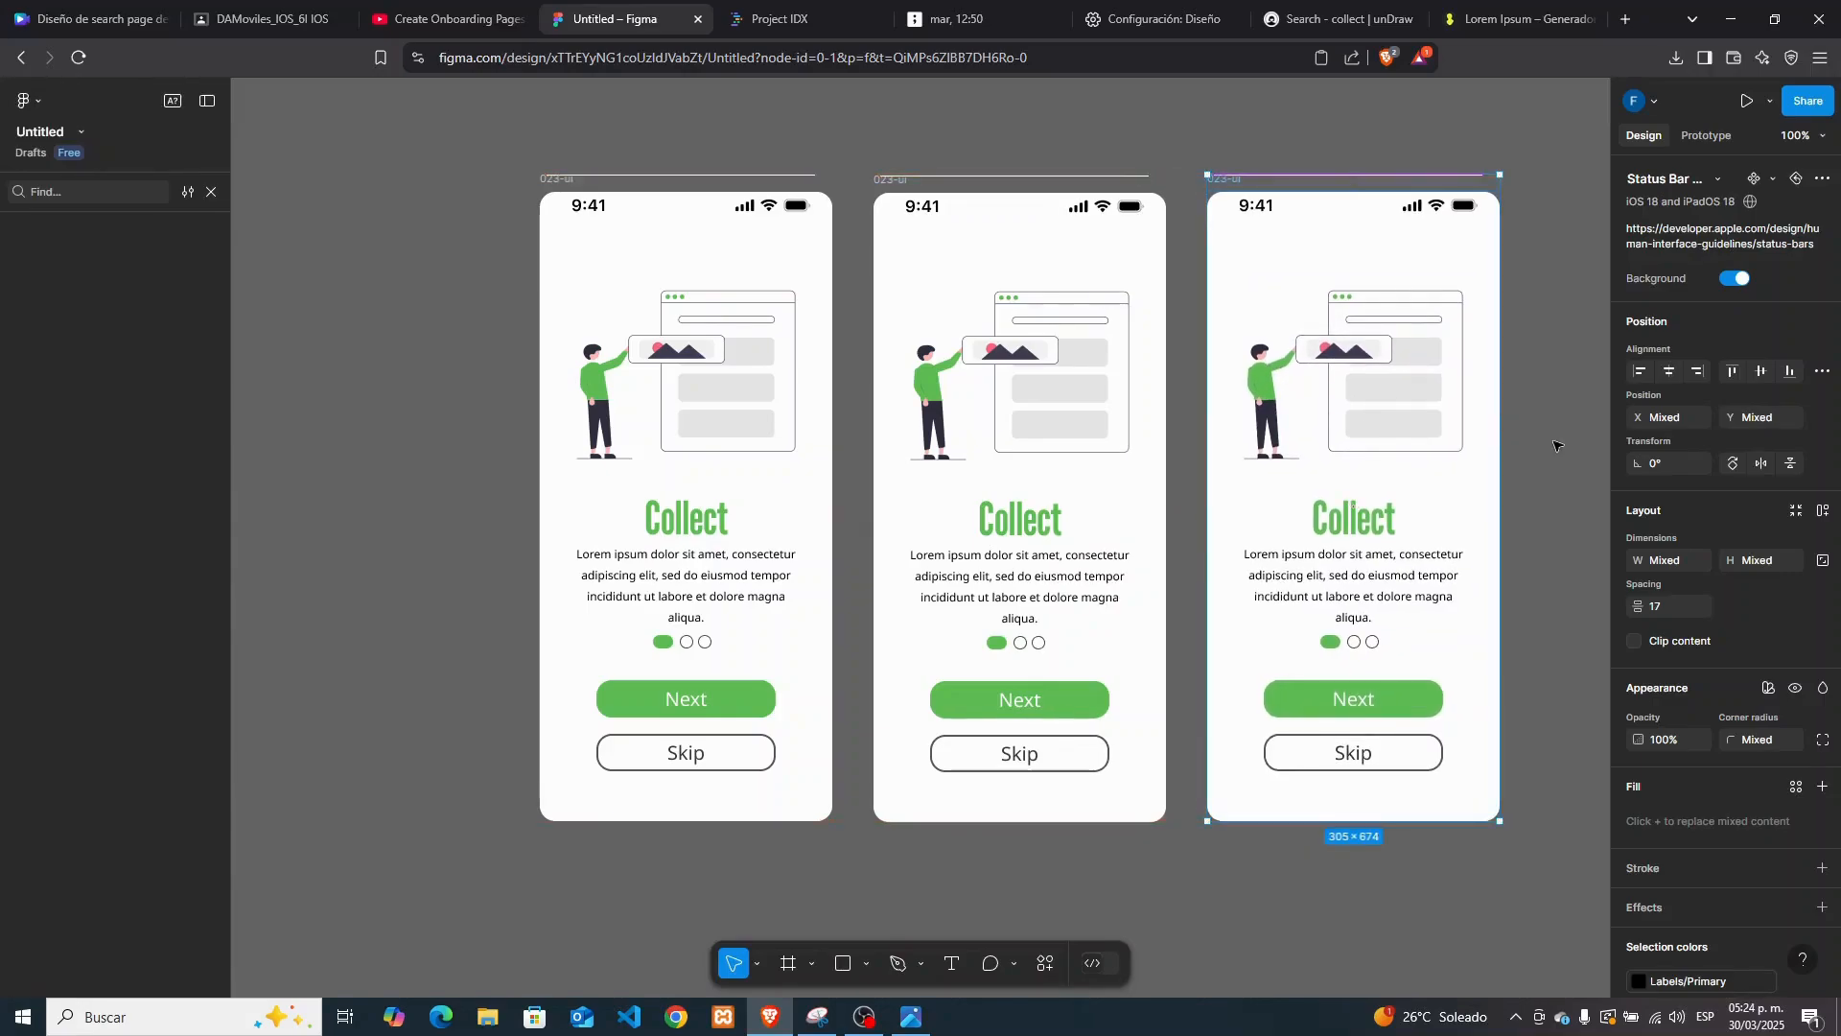
Check the reference capture and change the second screen's title to "Find" and the third screen's title to "Get"
{"action": "left_click", "coordinate": [1556, 446]}
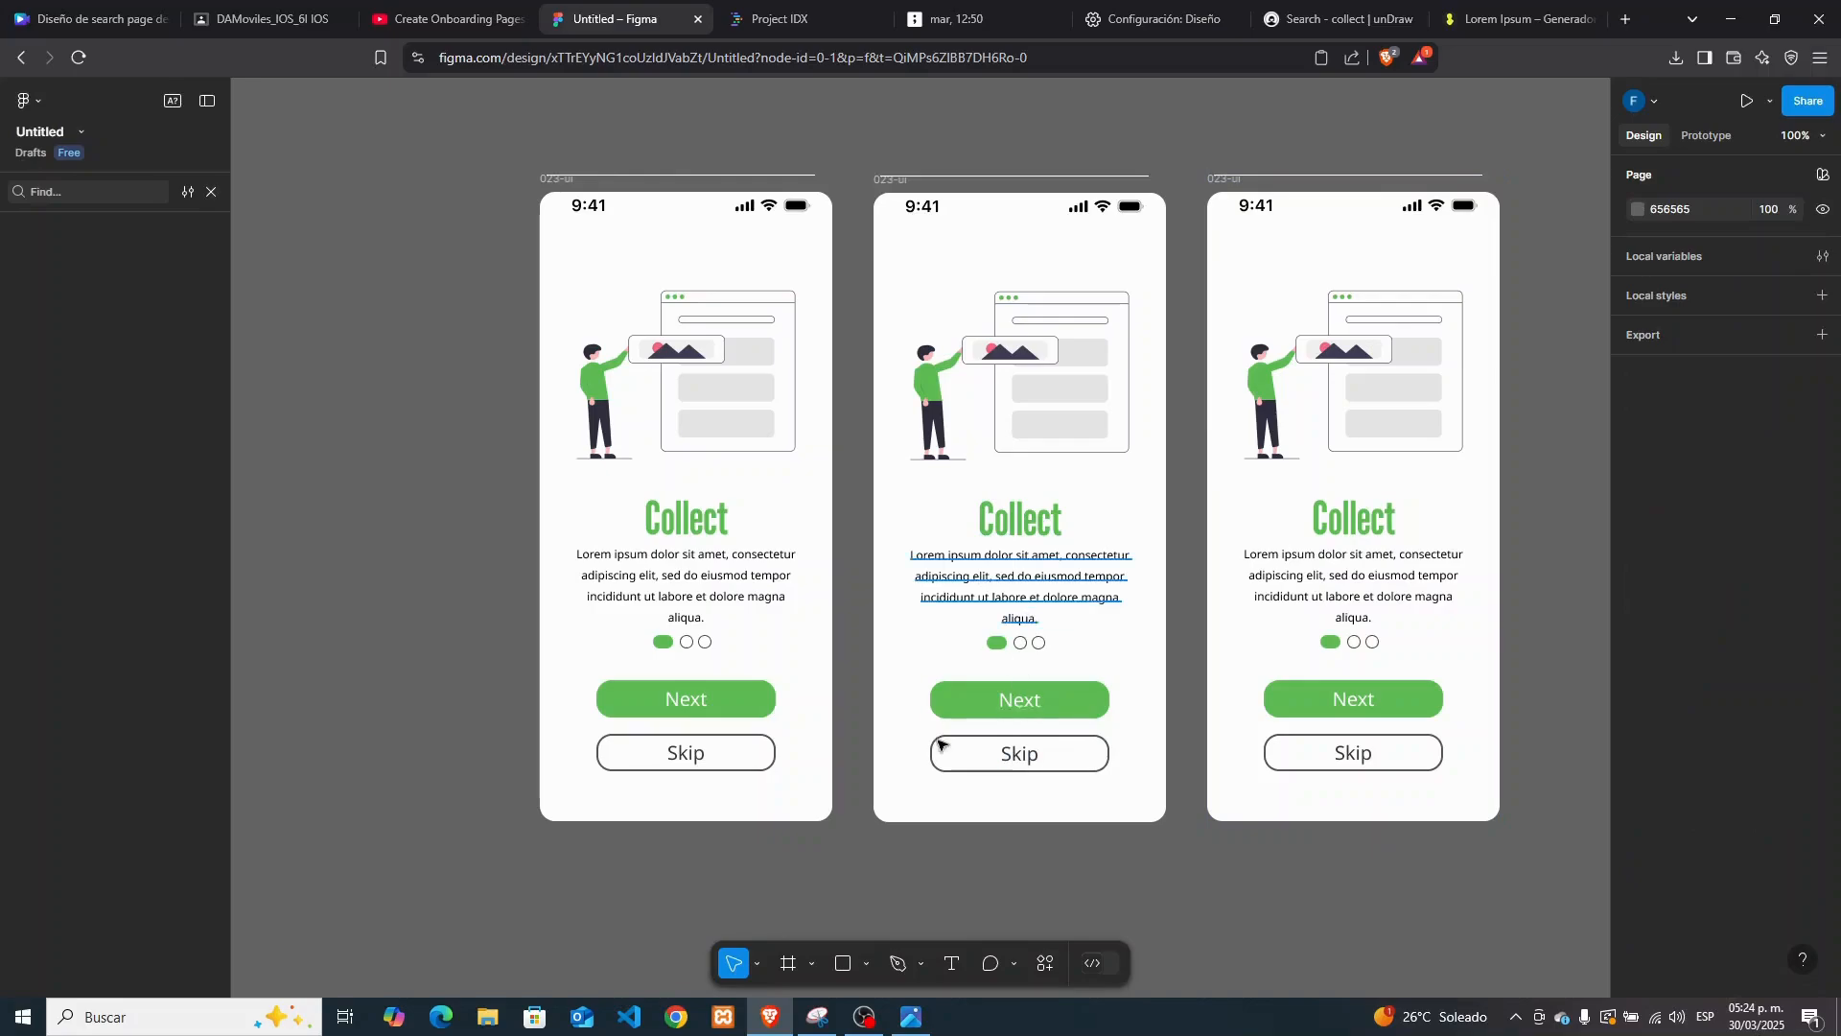
{"action": "left_click", "coordinate": [823, 1022]}
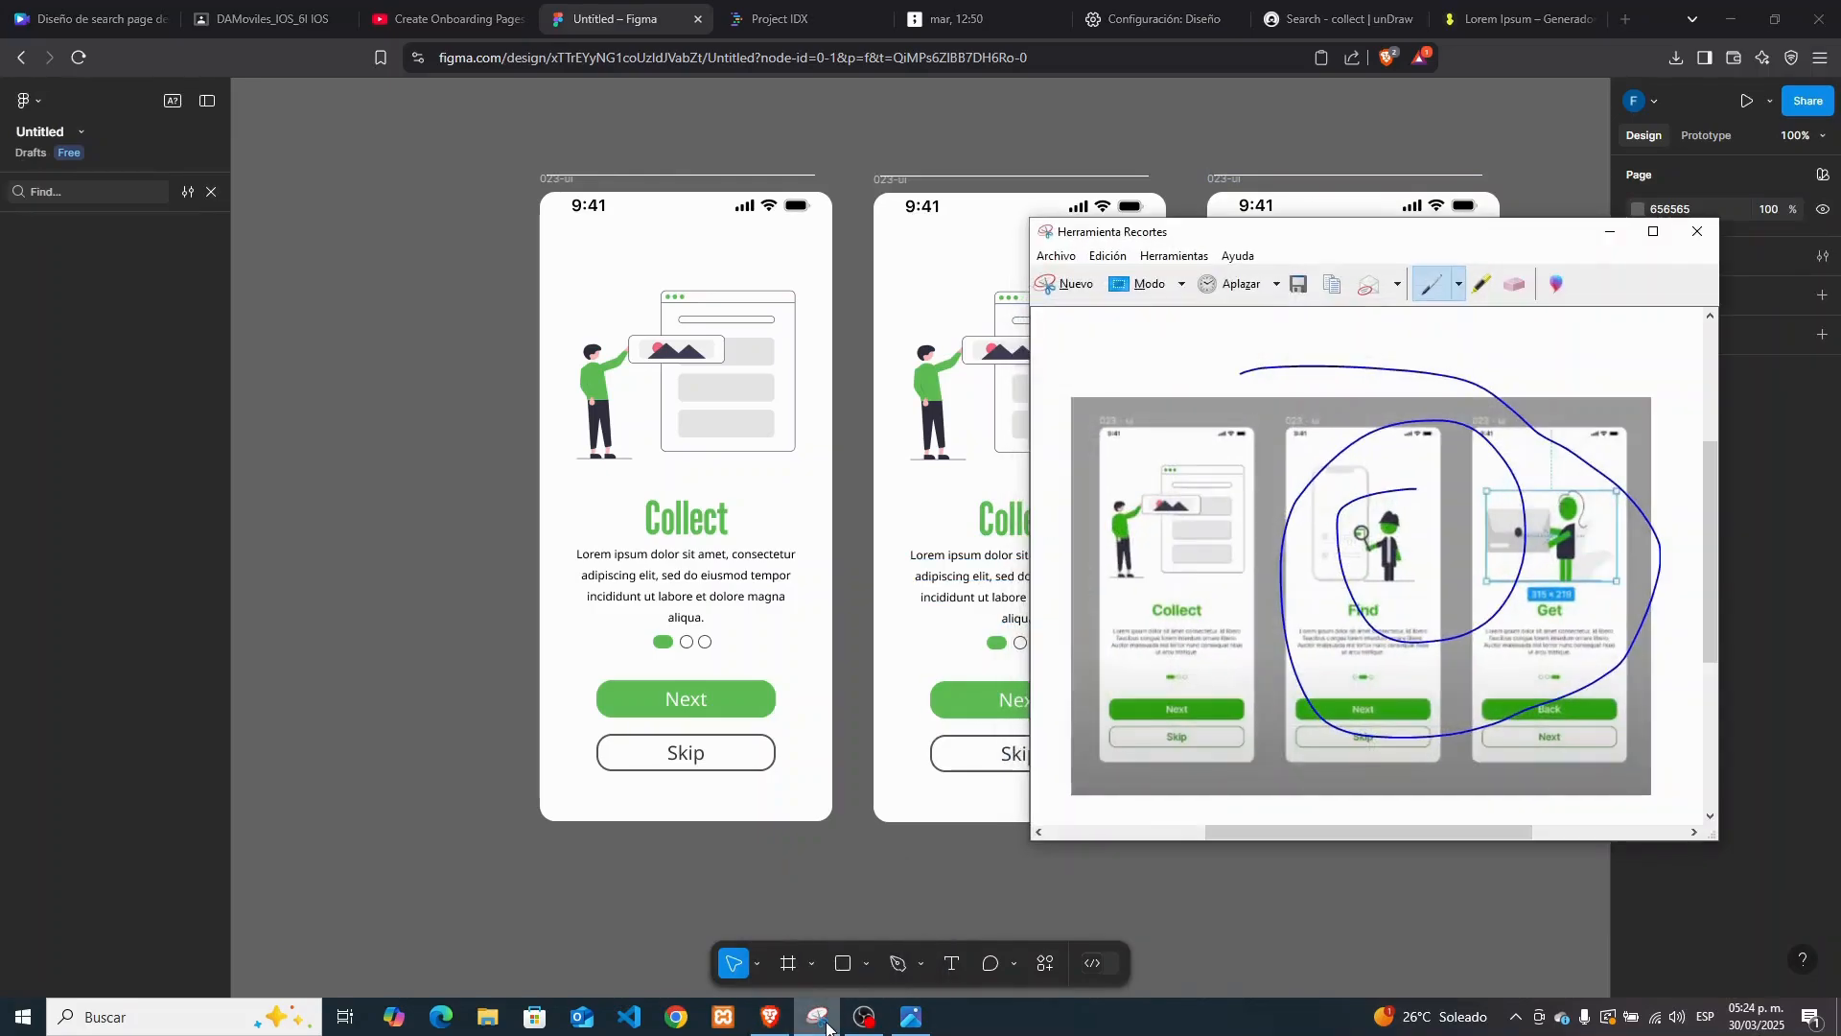
{"action": "left_click", "coordinate": [823, 1023]}
{"action": "double_click", "coordinate": [1018, 520]}
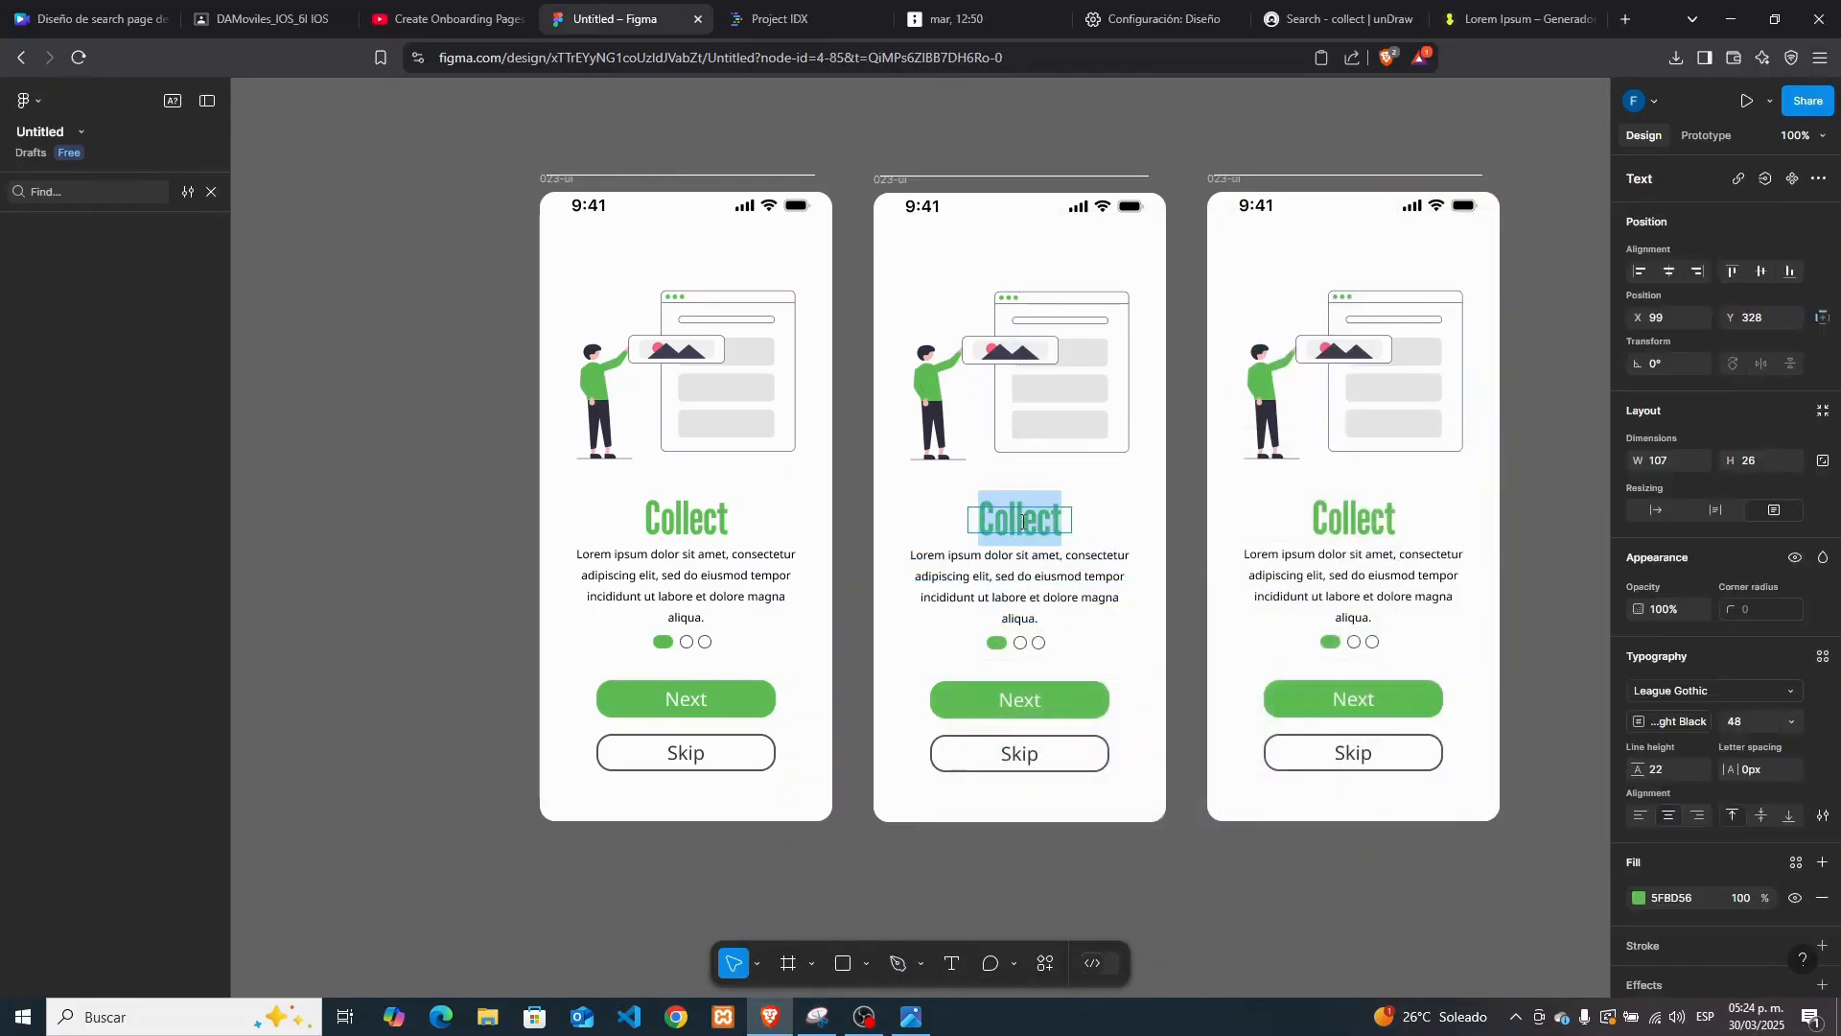
{"action": "type", "text": "Find"}
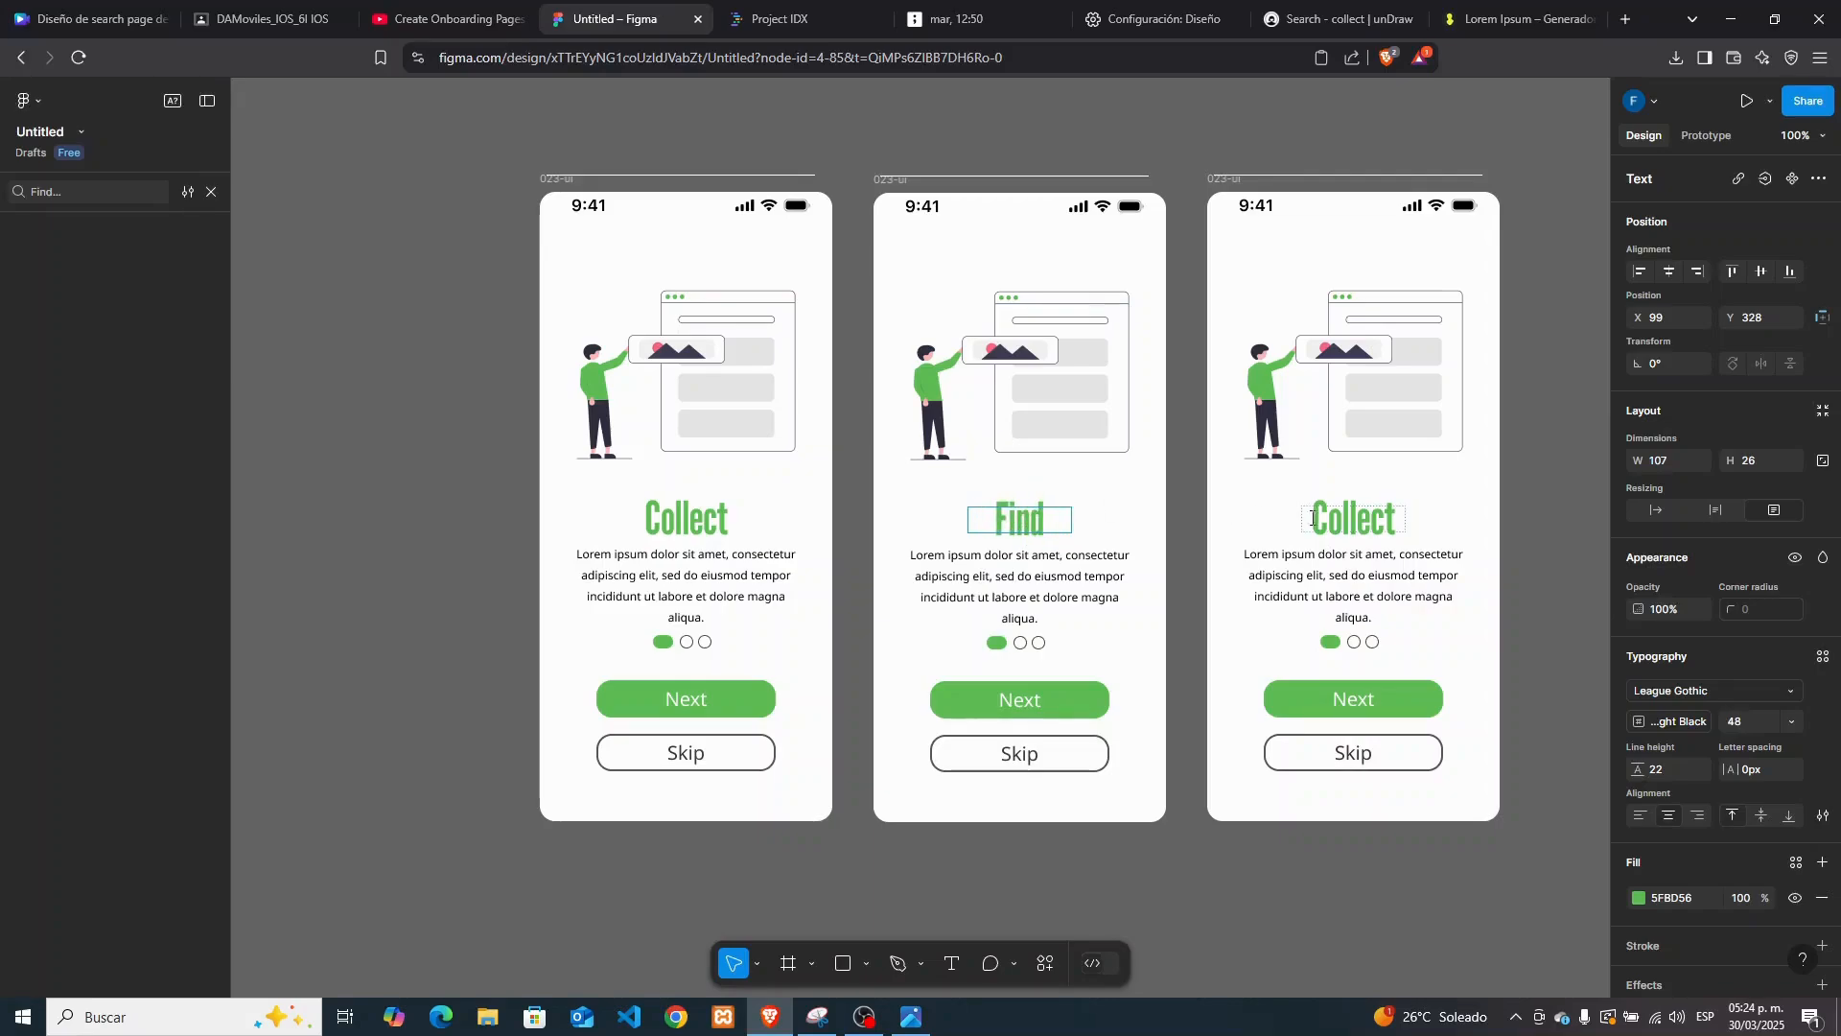
{"action": "double_click", "coordinate": [1312, 519]}
{"action": "type", "text": "C"}
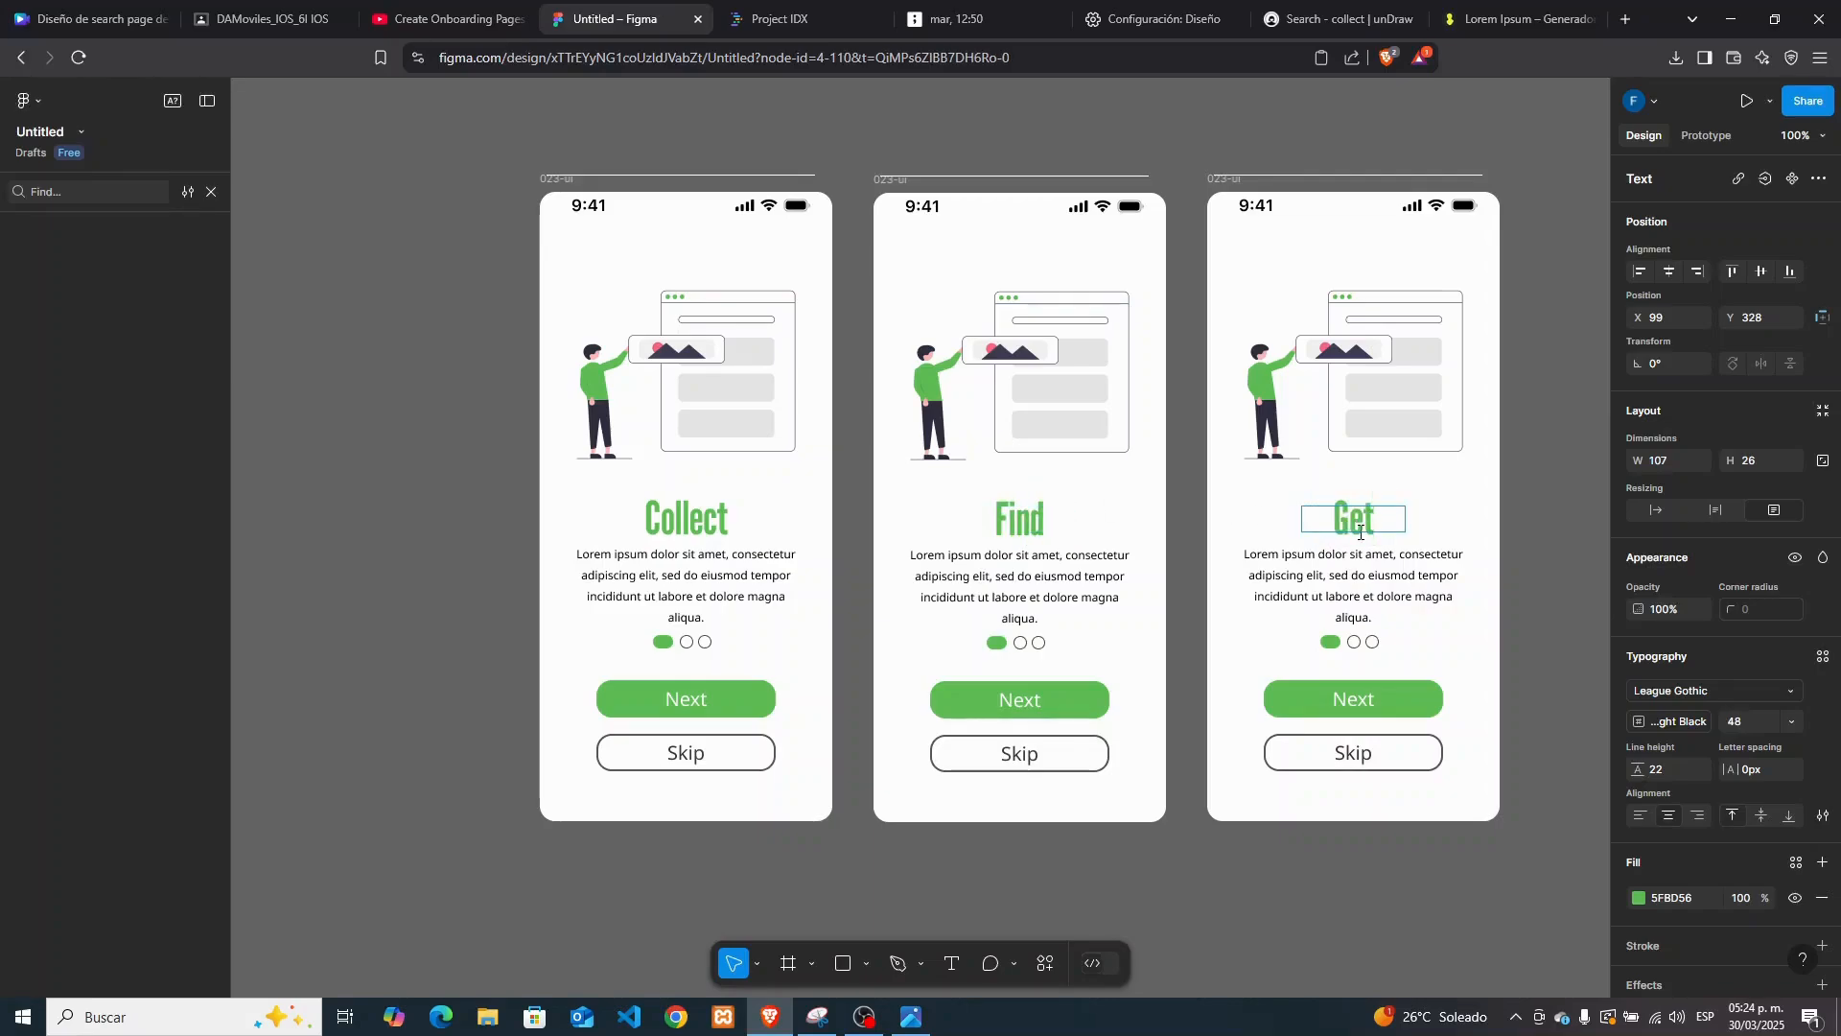
{"action": "left_click", "coordinate": [1416, 628]}
Rearrange the Find screen's page indicator so the green pill sits between the two circles
{"action": "left_click", "coordinate": [1033, 641]}
{"action": "left_click", "coordinate": [1007, 654]}
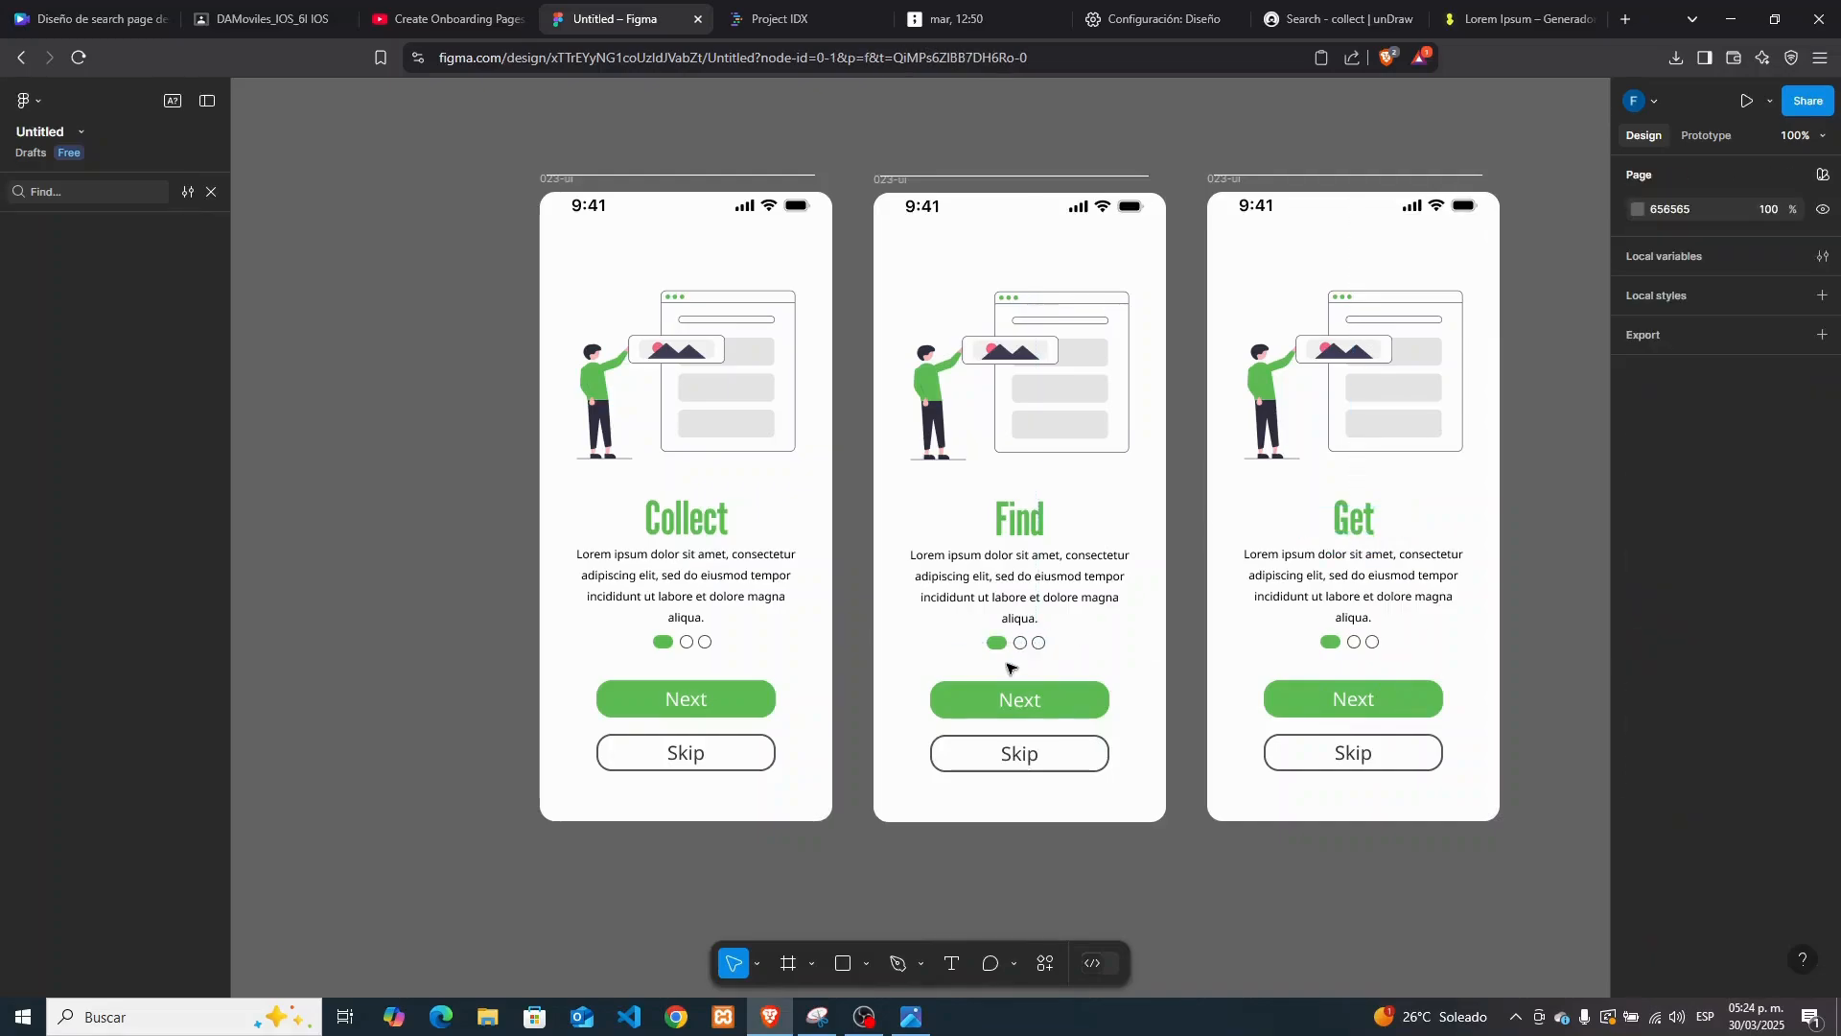
{"action": "key", "text": "ctrl+plus"}
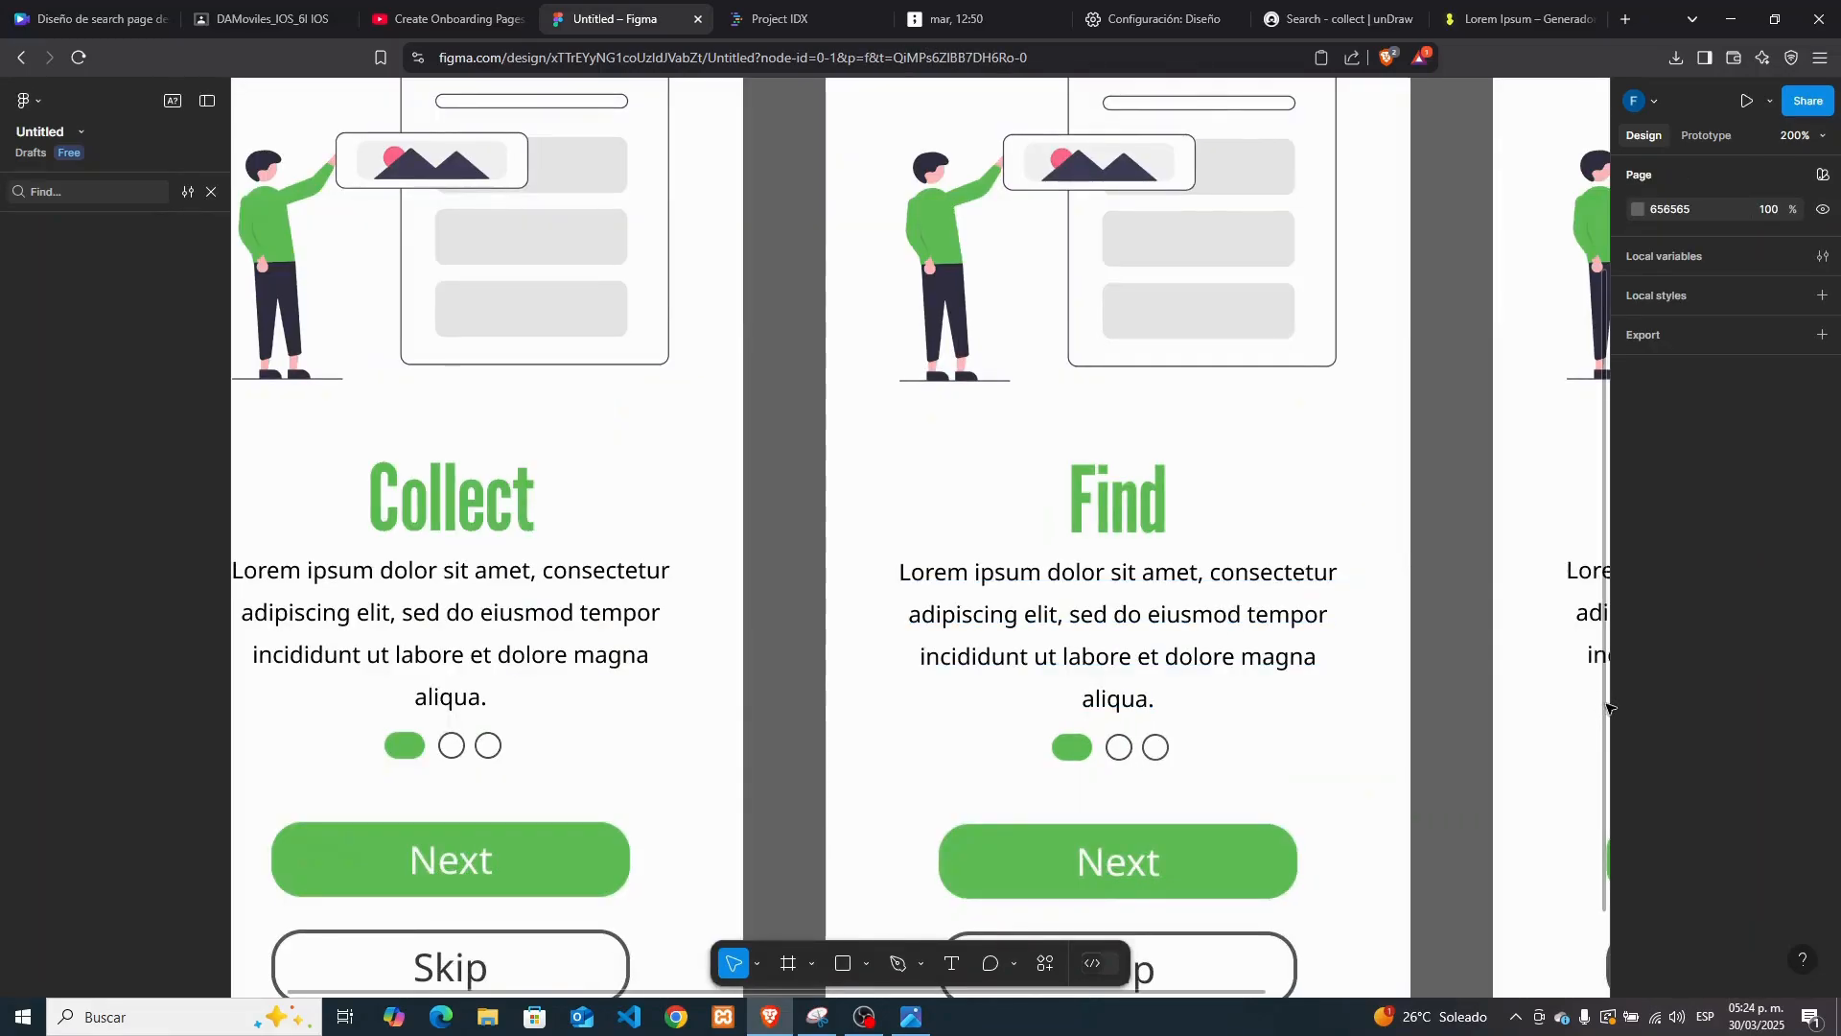
{"action": "scroll", "coordinate": [1608, 708], "scroll_direction": "down", "scroll_amount": 4}
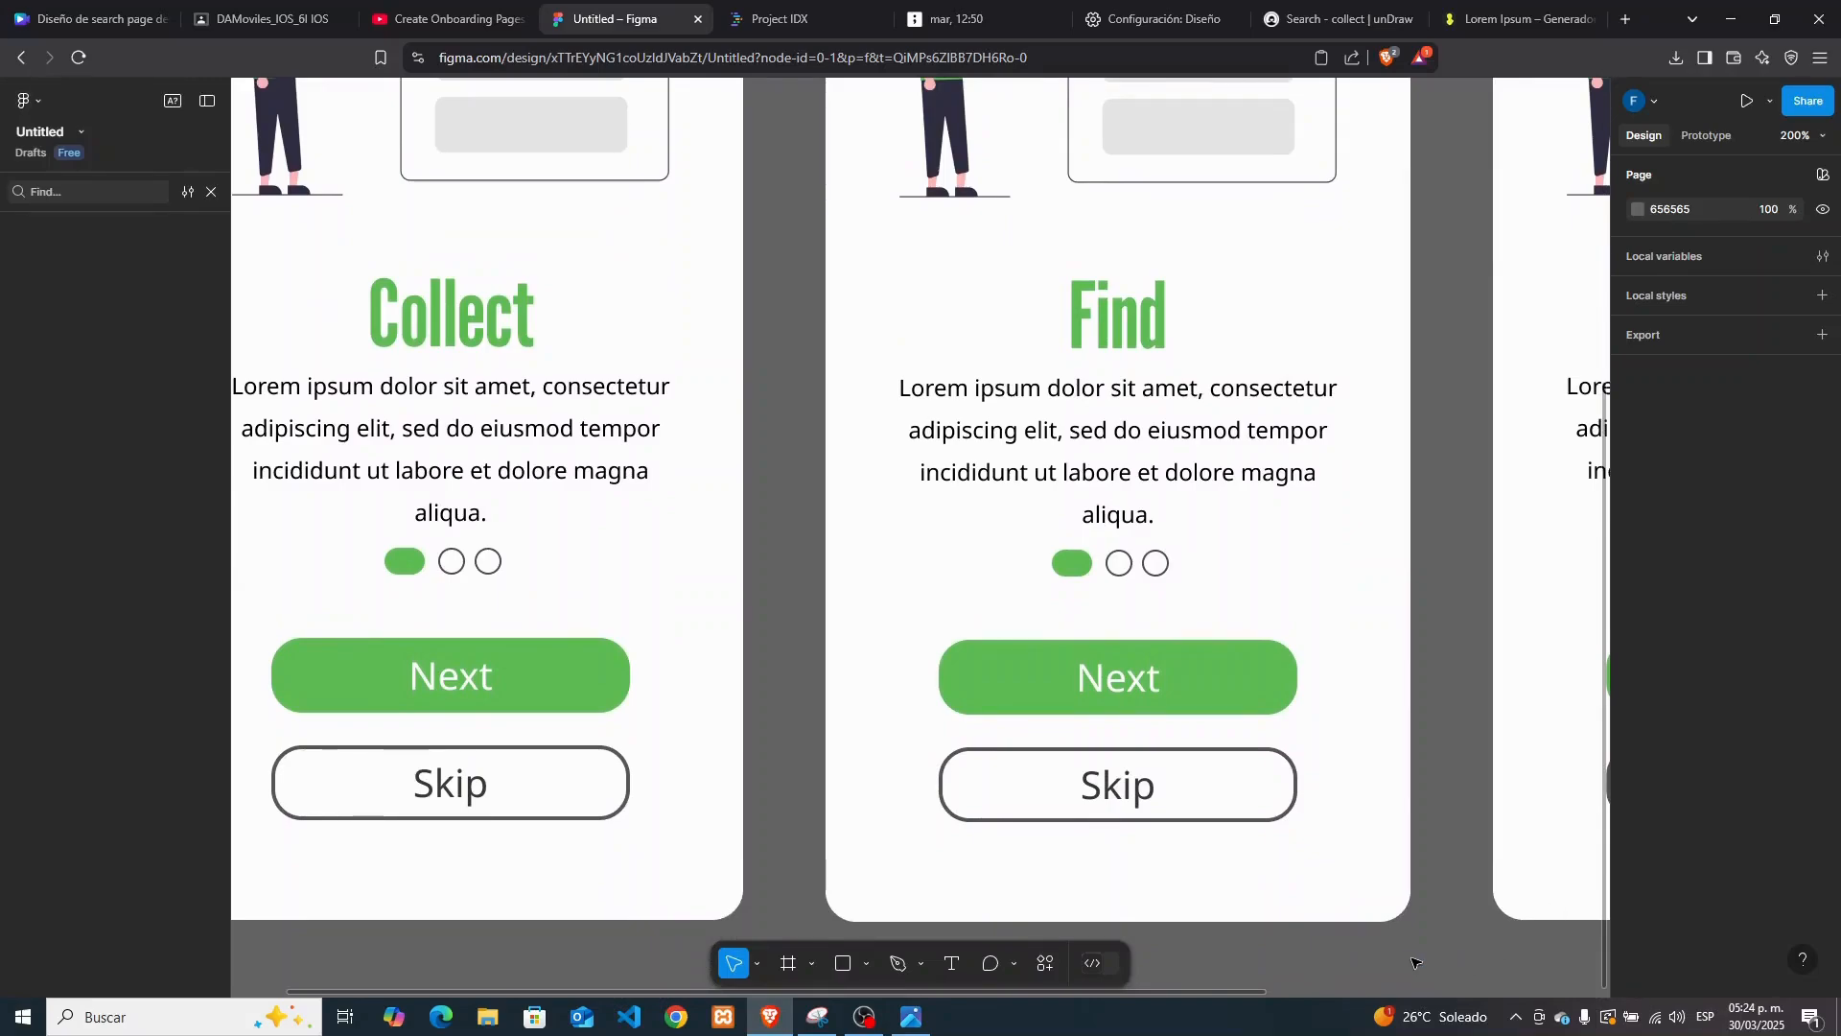
{"action": "left_click", "coordinate": [756, 964]}
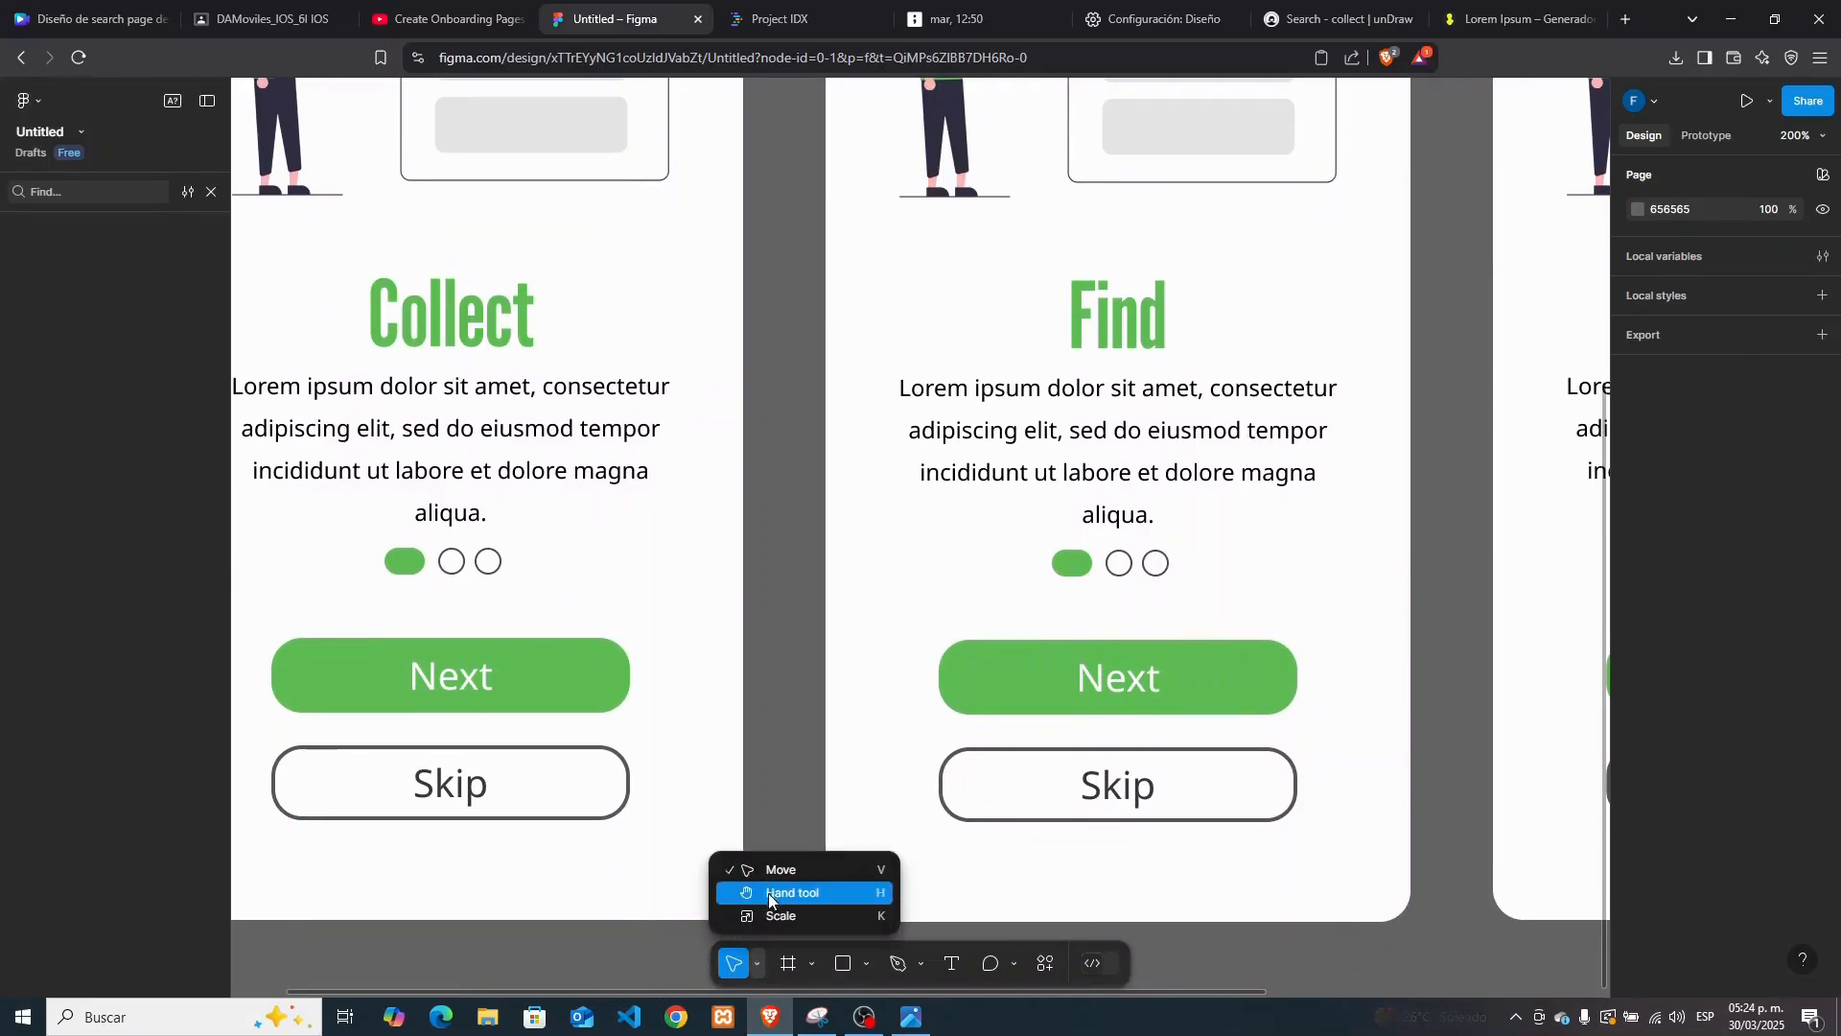
{"action": "left_click", "coordinate": [780, 888]}
{"action": "left_click_drag", "start_coordinate": [1393, 953], "coordinate": [1186, 957]}
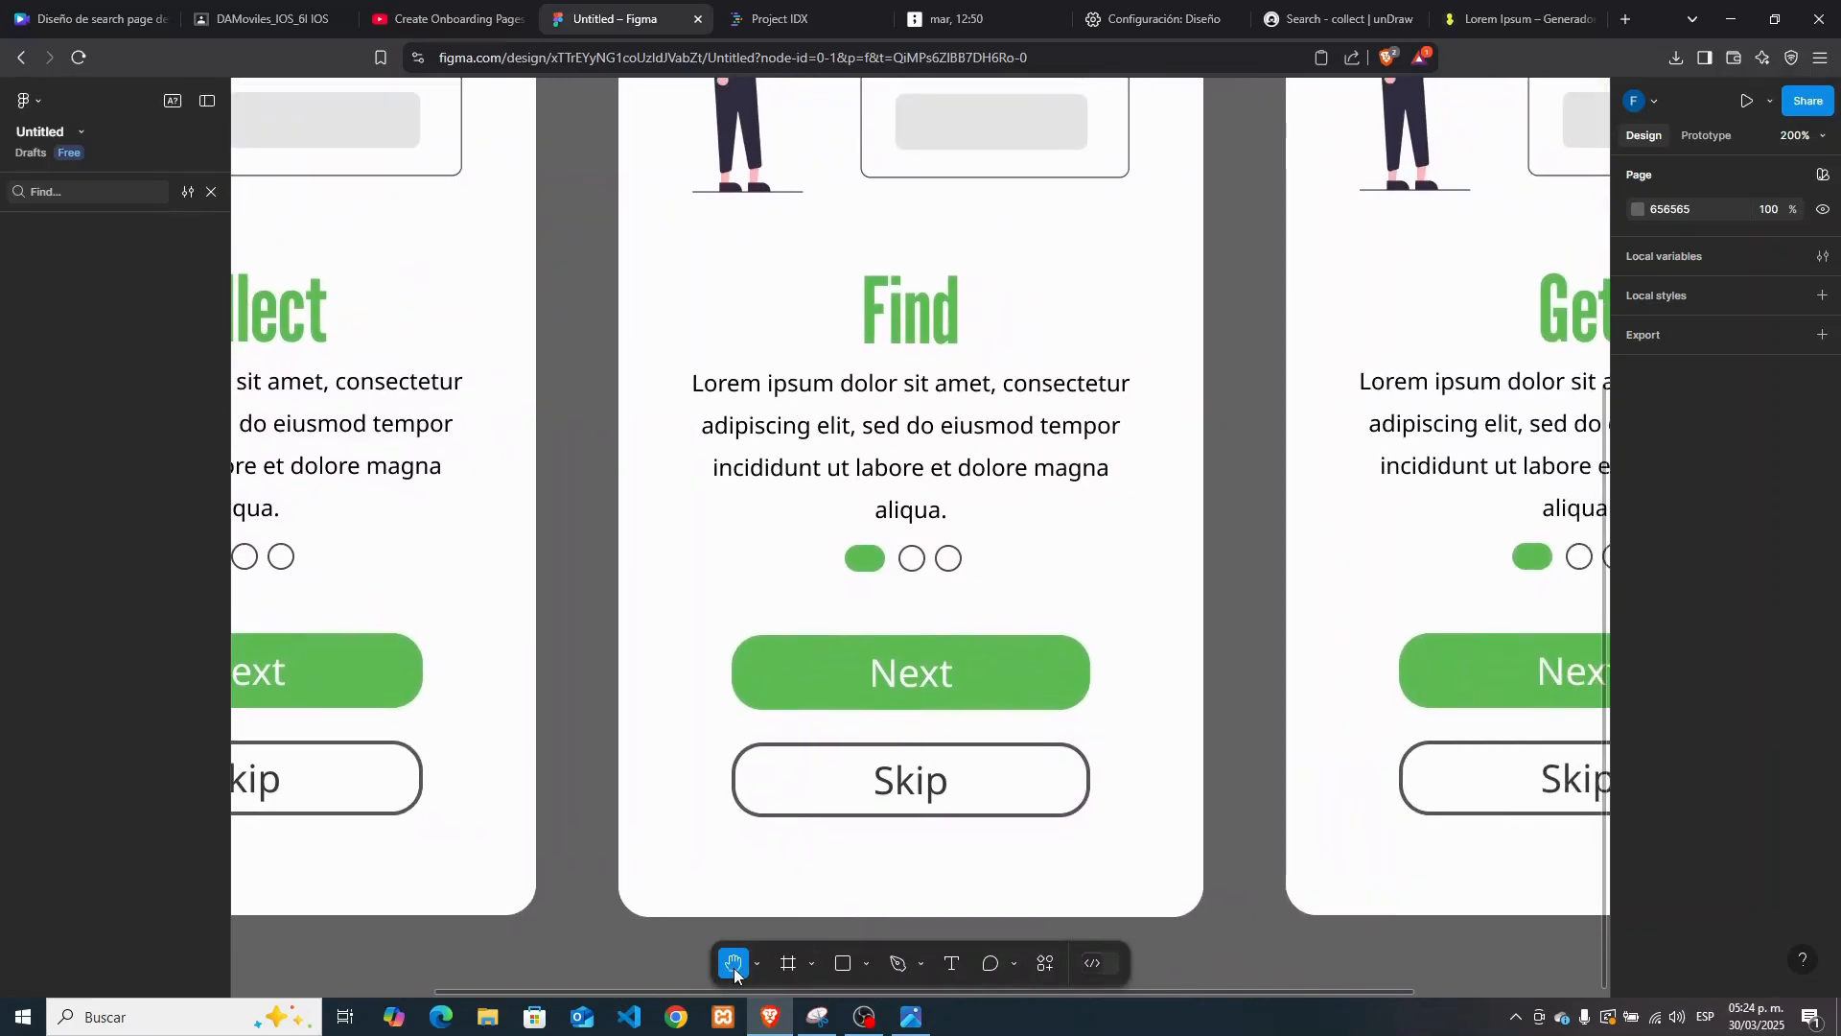
{"action": "left_click", "coordinate": [757, 964]}
{"action": "left_click", "coordinate": [775, 864]}
{"action": "left_click", "coordinate": [912, 559]}
{"action": "left_click_drag", "start_coordinate": [914, 562], "coordinate": [860, 562]}
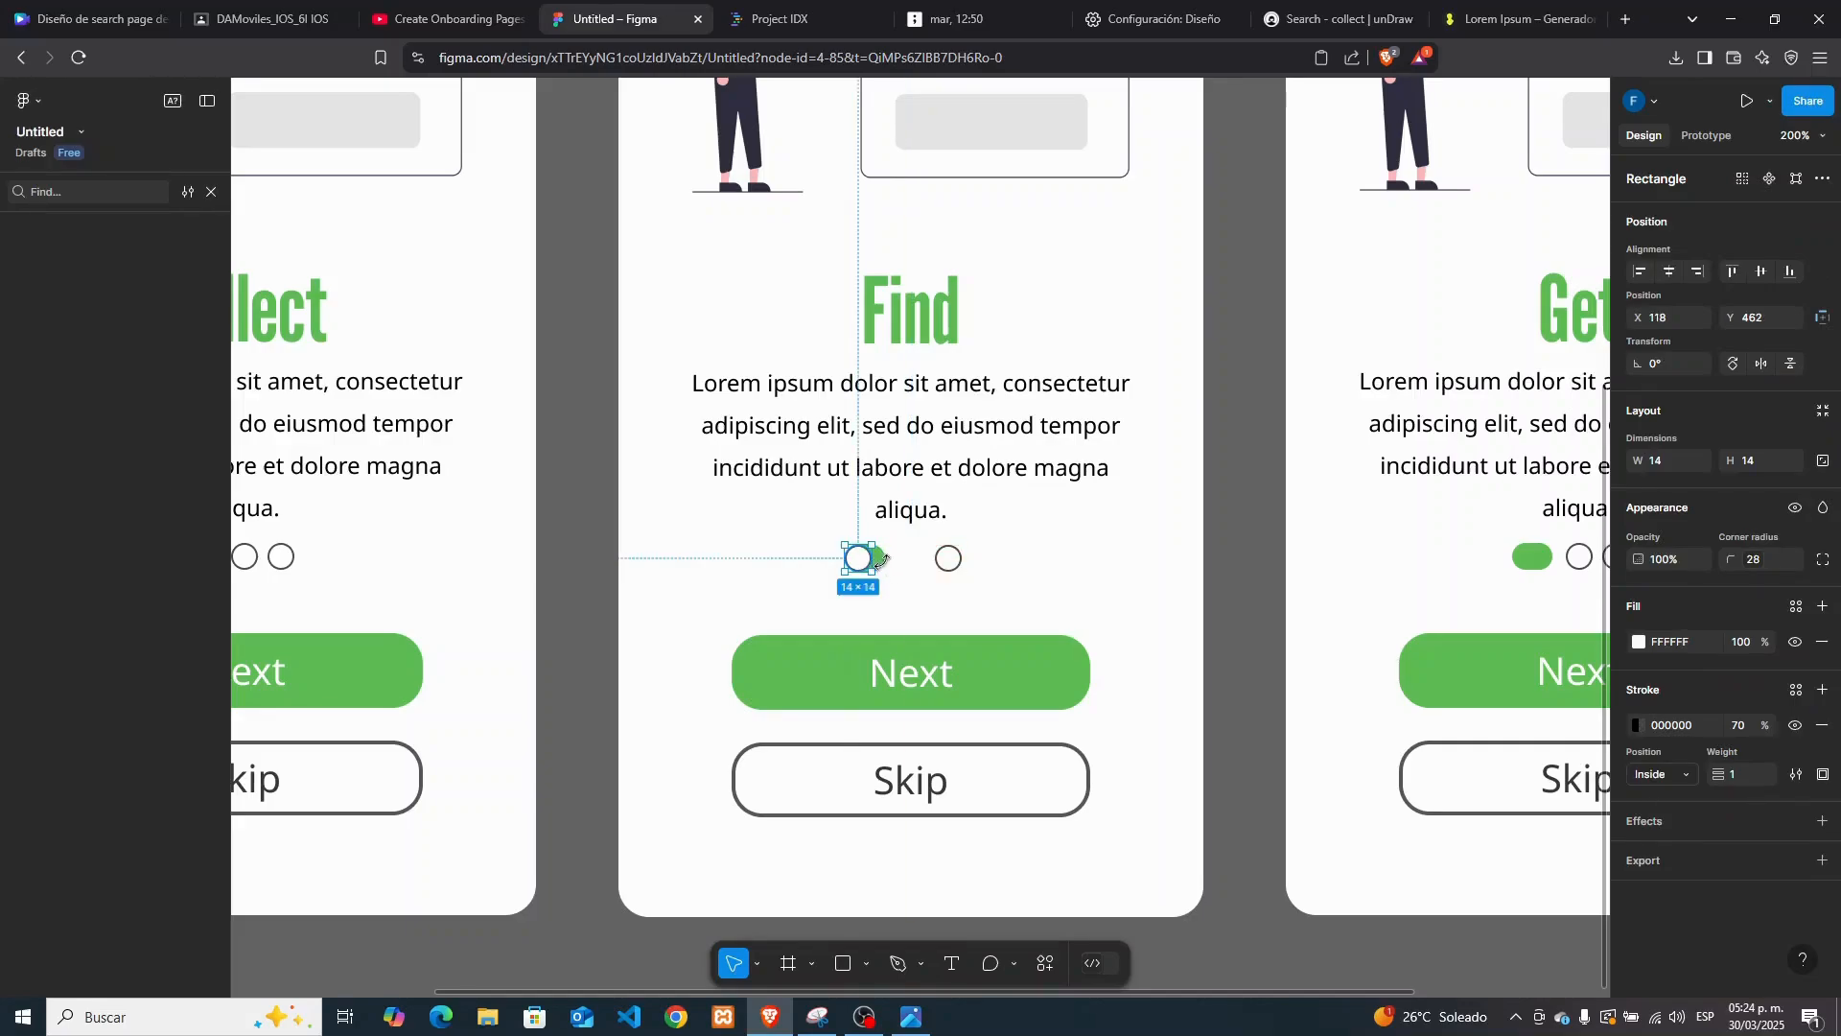
{"action": "left_click", "coordinate": [882, 564]}
{"action": "mouse_move", "coordinate": [877, 564]}
{"action": "left_mouse_down"}
{"action": "mouse_move", "coordinate": [921, 564]}
{"action": "mouse_move", "coordinate": [858, 563]}
{"action": "mouse_move", "coordinate": [872, 556]}
{"action": "left_mouse_up"}
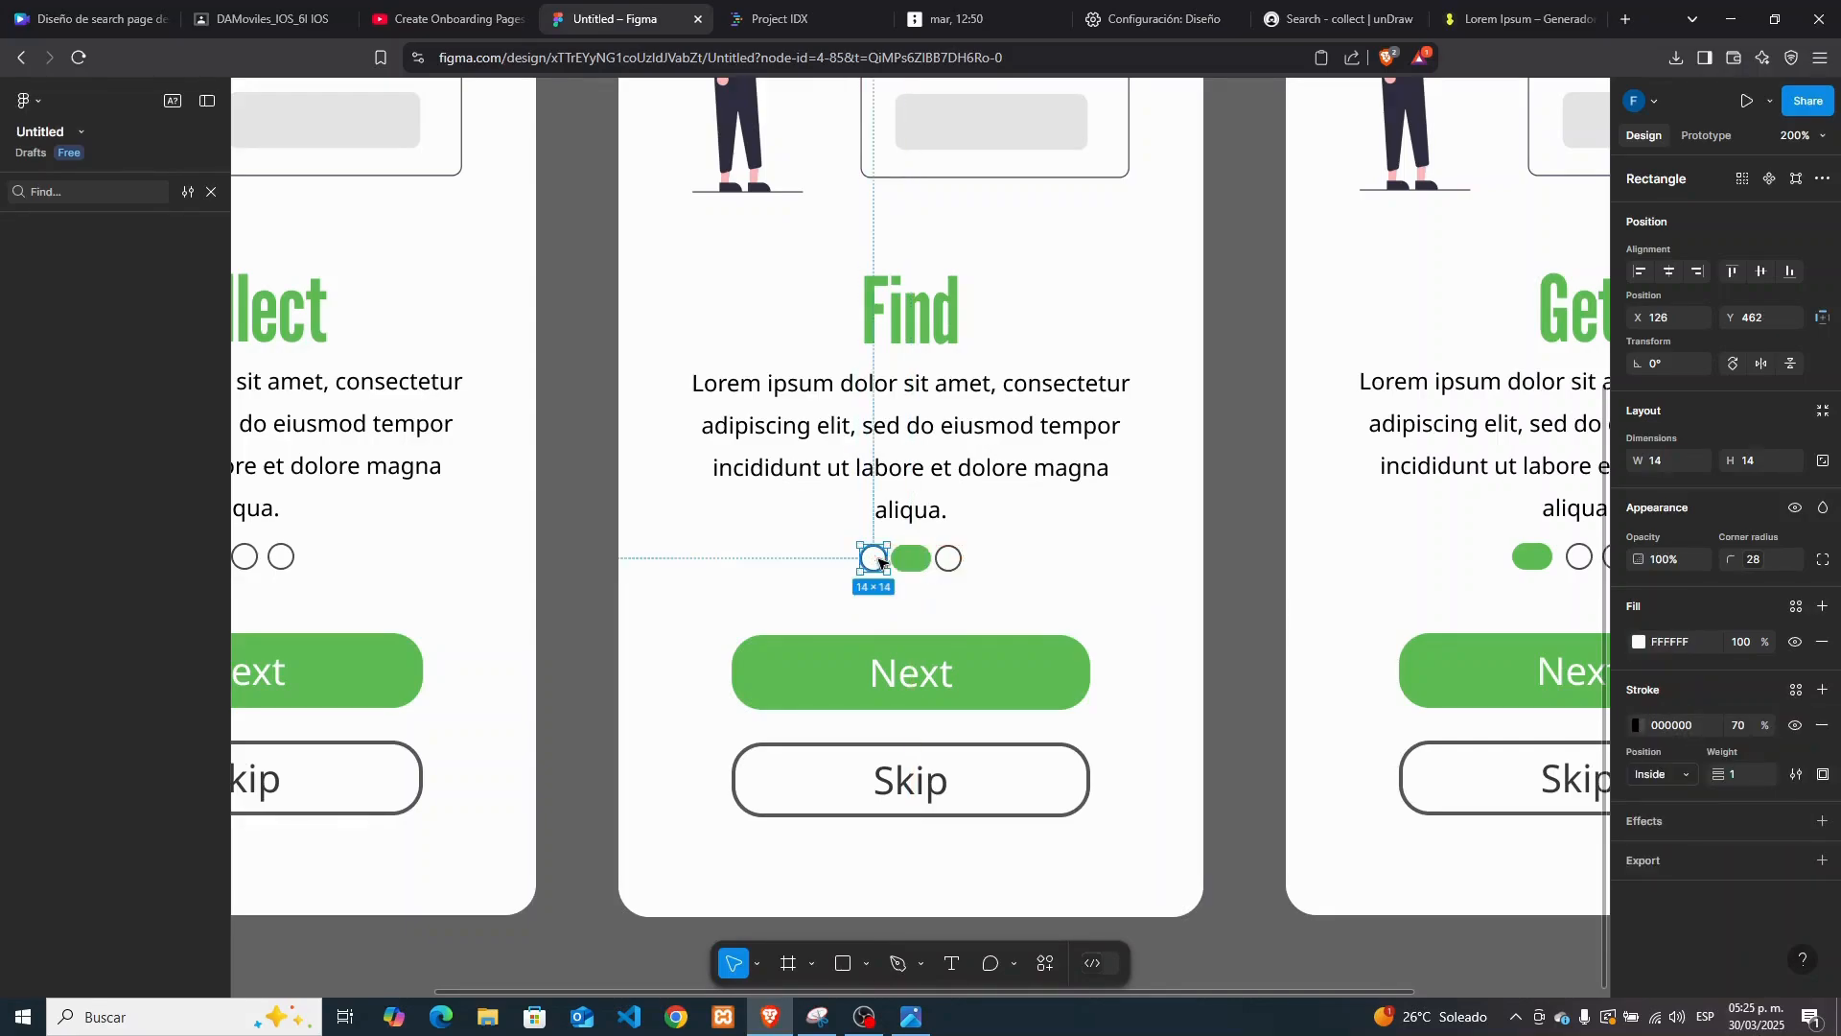
{"action": "left_click", "coordinate": [1016, 573]}
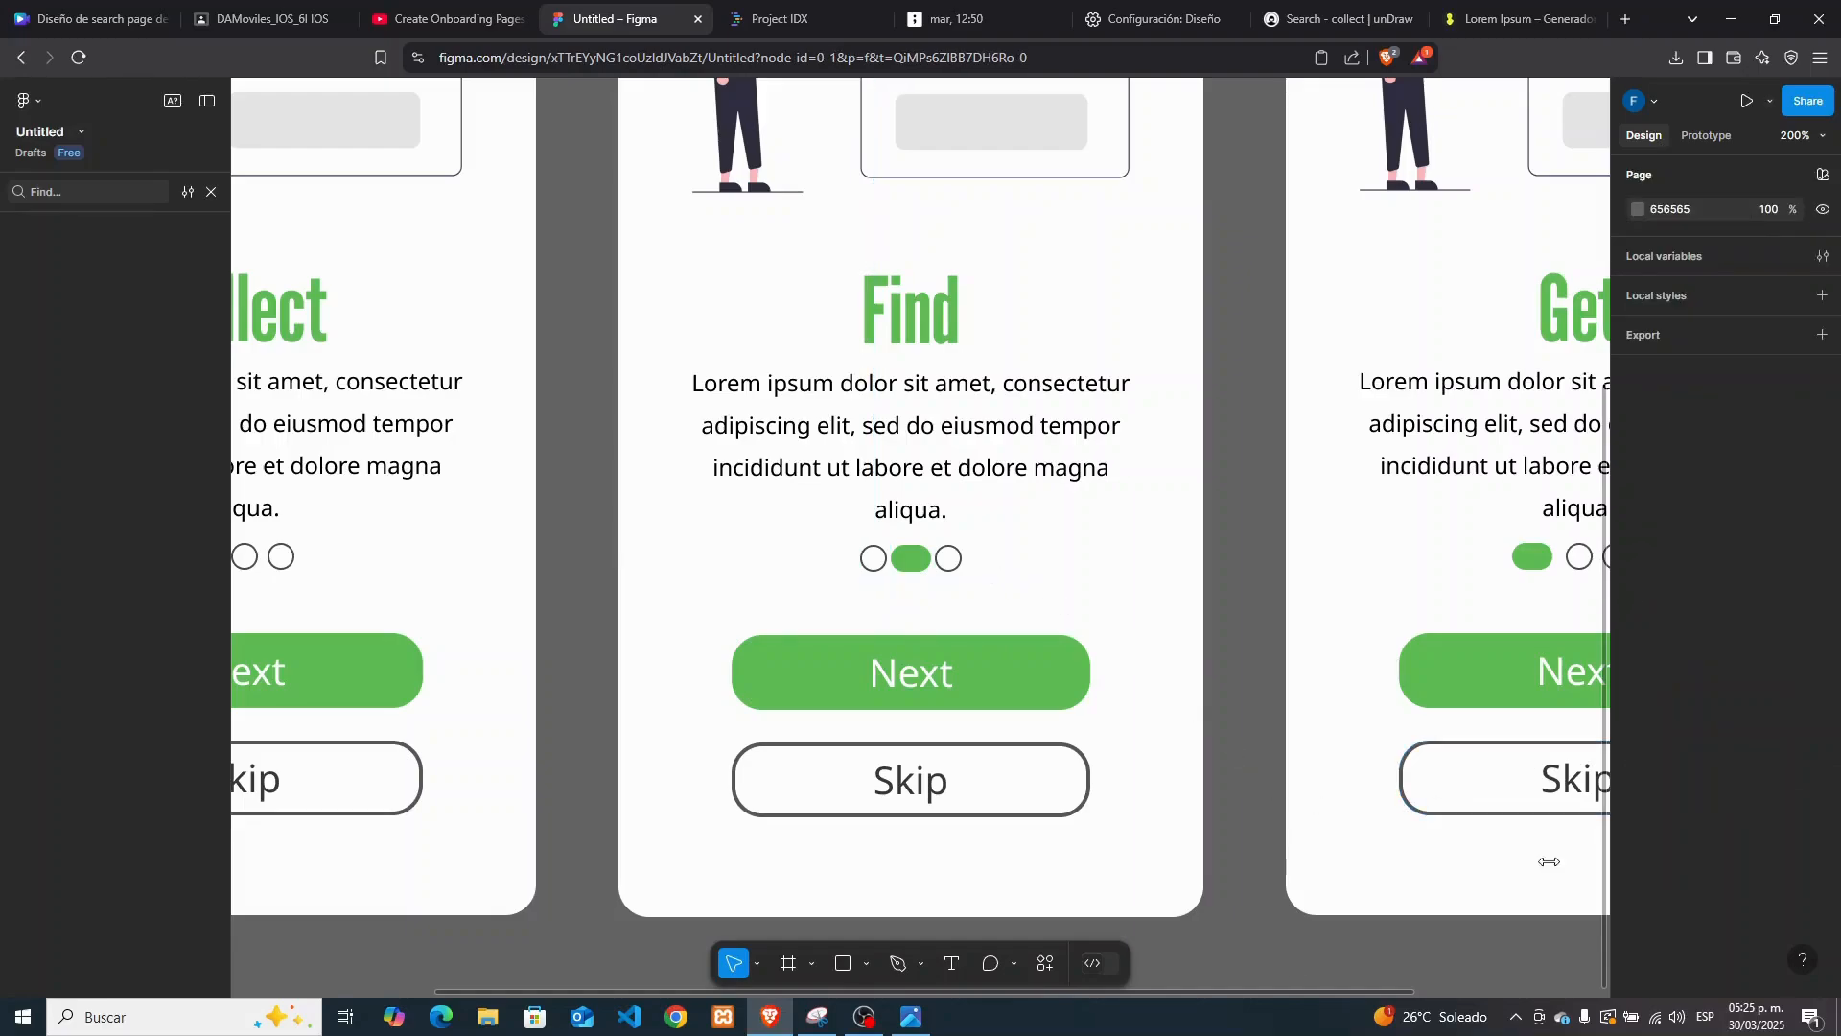
Rearrange the Get screen's page indicator so the two circles come first and the green pill is last
{"action": "left_click", "coordinate": [757, 964]}
{"action": "left_click", "coordinate": [795, 888]}
{"action": "left_click_drag", "start_coordinate": [1356, 950], "coordinate": [777, 915]}
{"action": "left_click", "coordinate": [755, 963]}
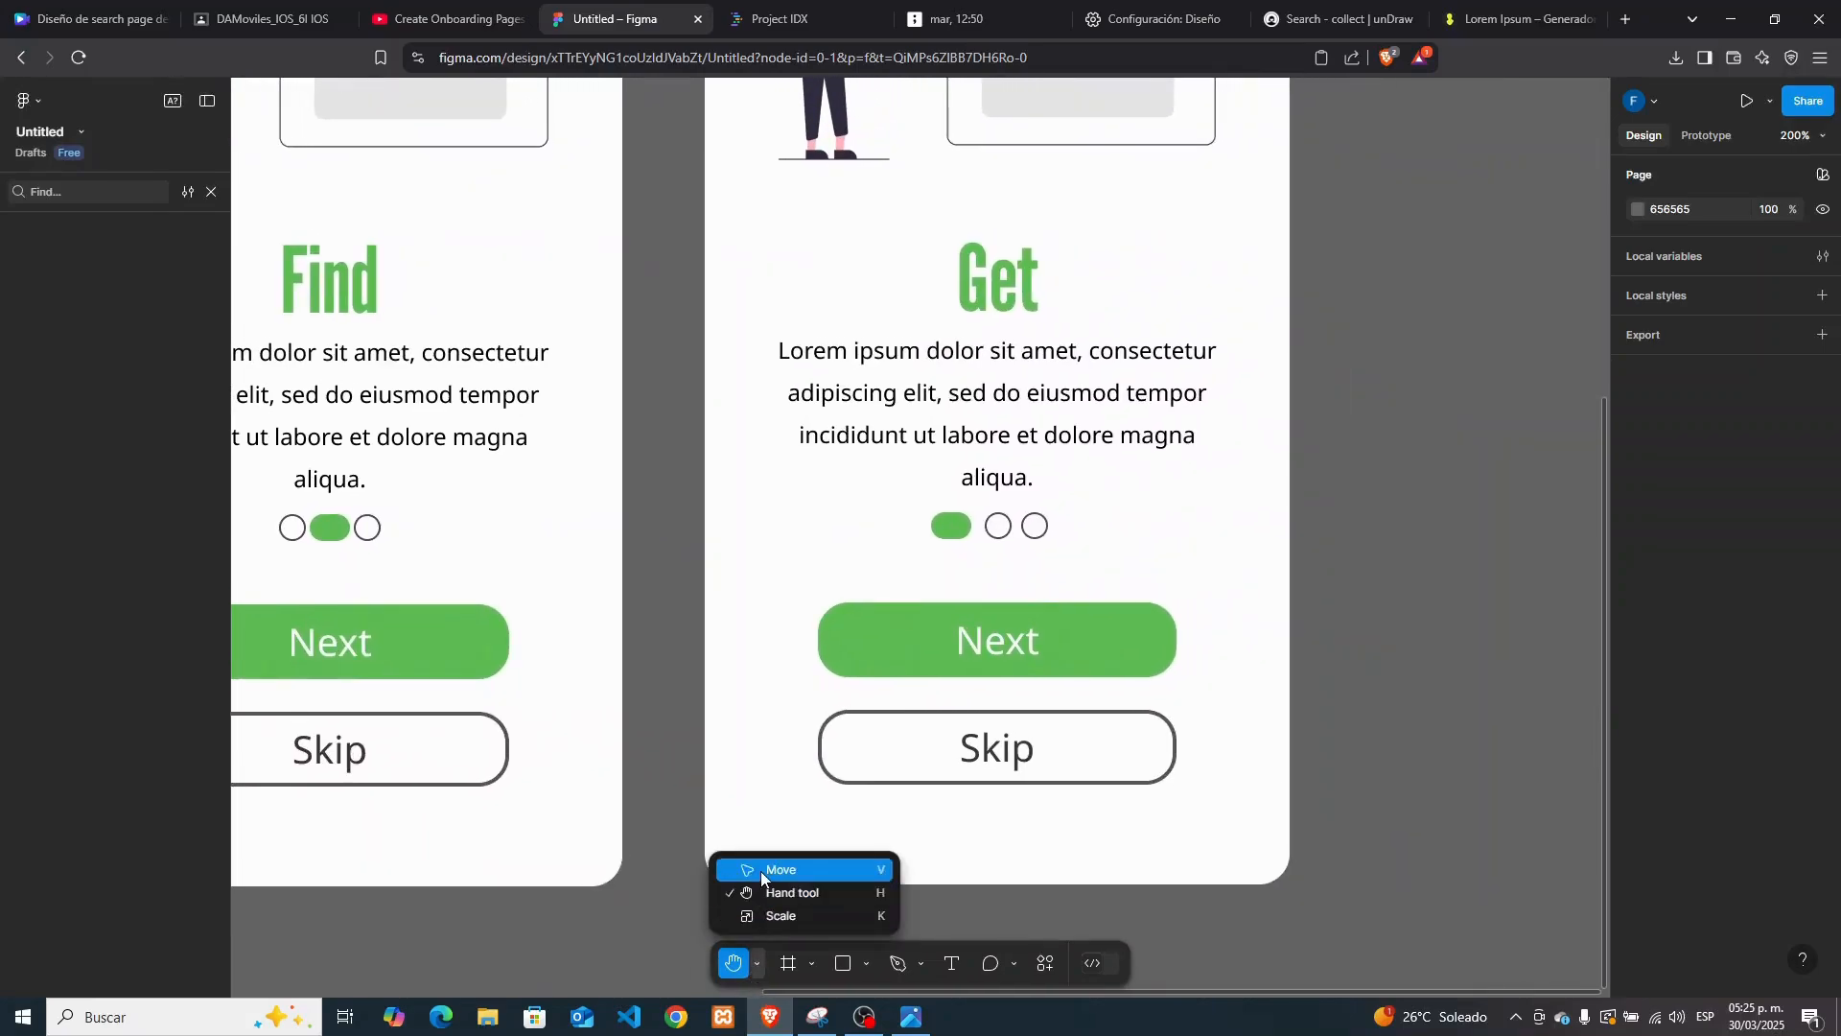
{"action": "left_click", "coordinate": [761, 871]}
{"action": "key", "text": "ctrl+plus"}
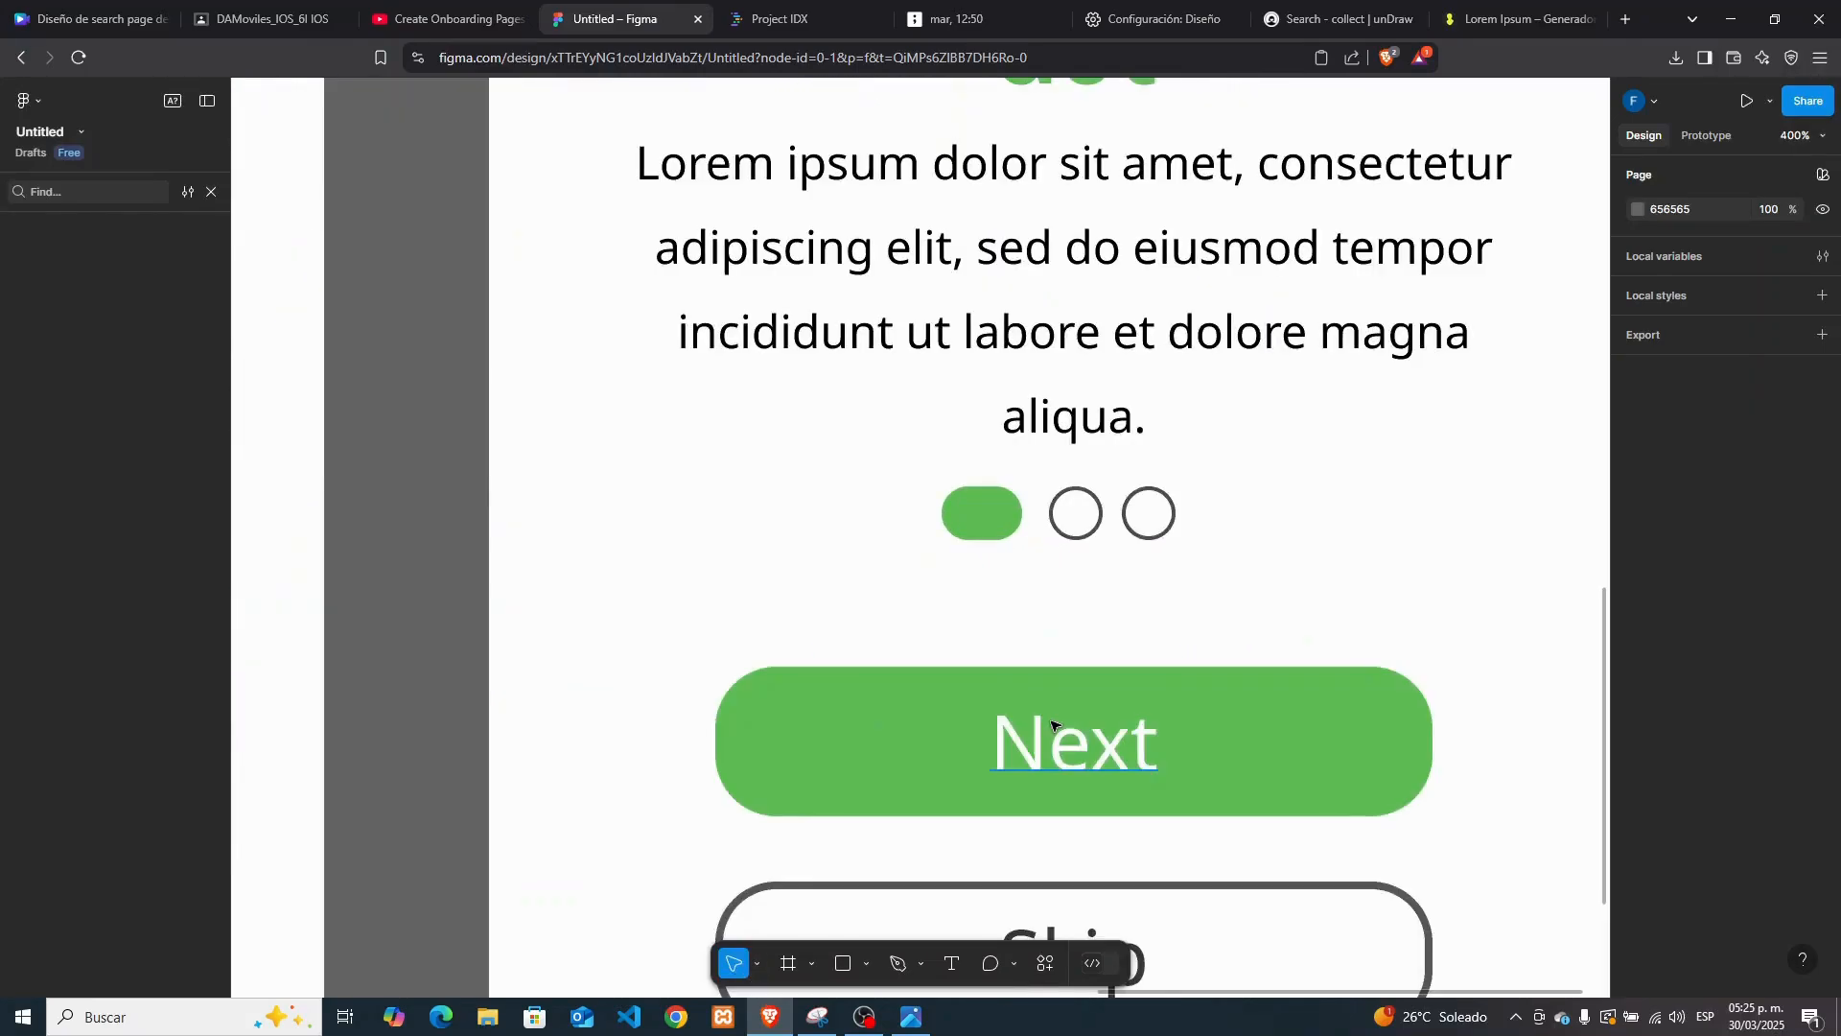
{"action": "left_click", "coordinate": [1148, 516]}
{"action": "key", "text": "Escape"}
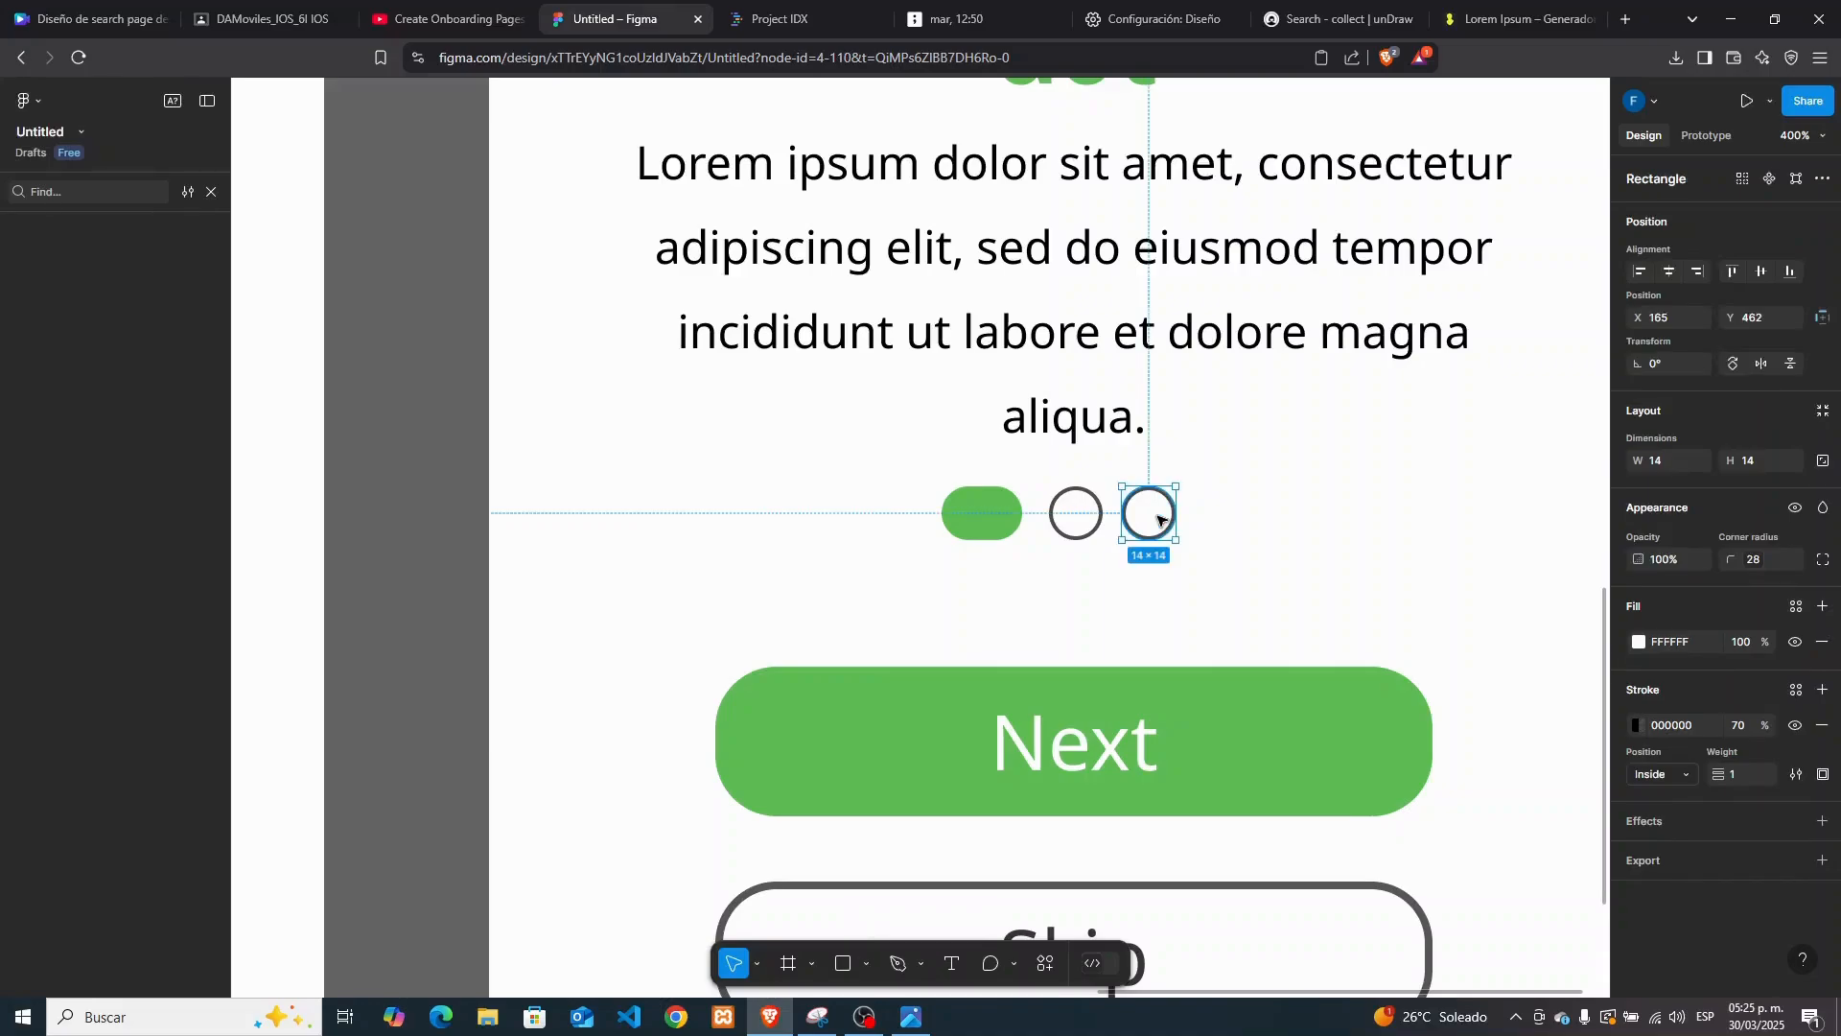
{"action": "mouse_move", "coordinate": [1157, 520]}
{"action": "left_mouse_down"}
{"action": "mouse_move", "coordinate": [952, 521]}
{"action": "mouse_move", "coordinate": [1131, 518]}
{"action": "left_mouse_up"}
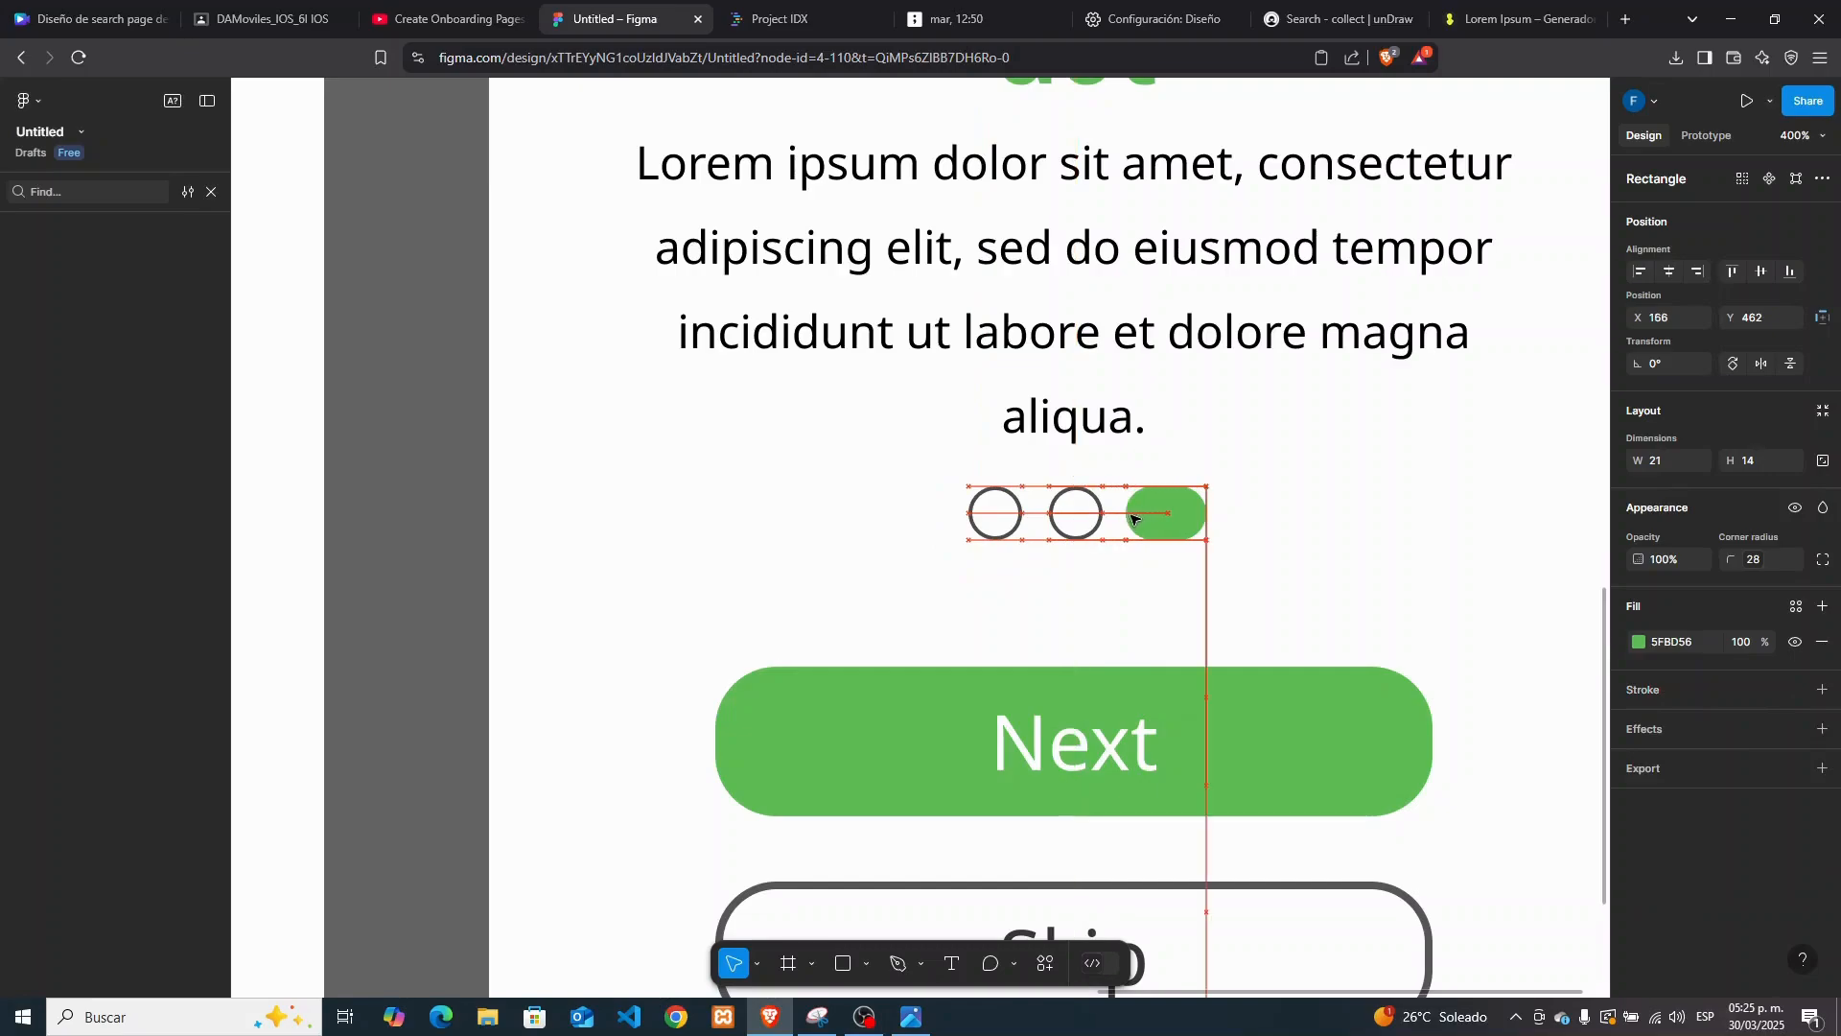
{"action": "key", "text": "Left"}
{"action": "key", "text": "Left"}
{"action": "key", "text": "Right"}
{"action": "key", "text": "Right"}
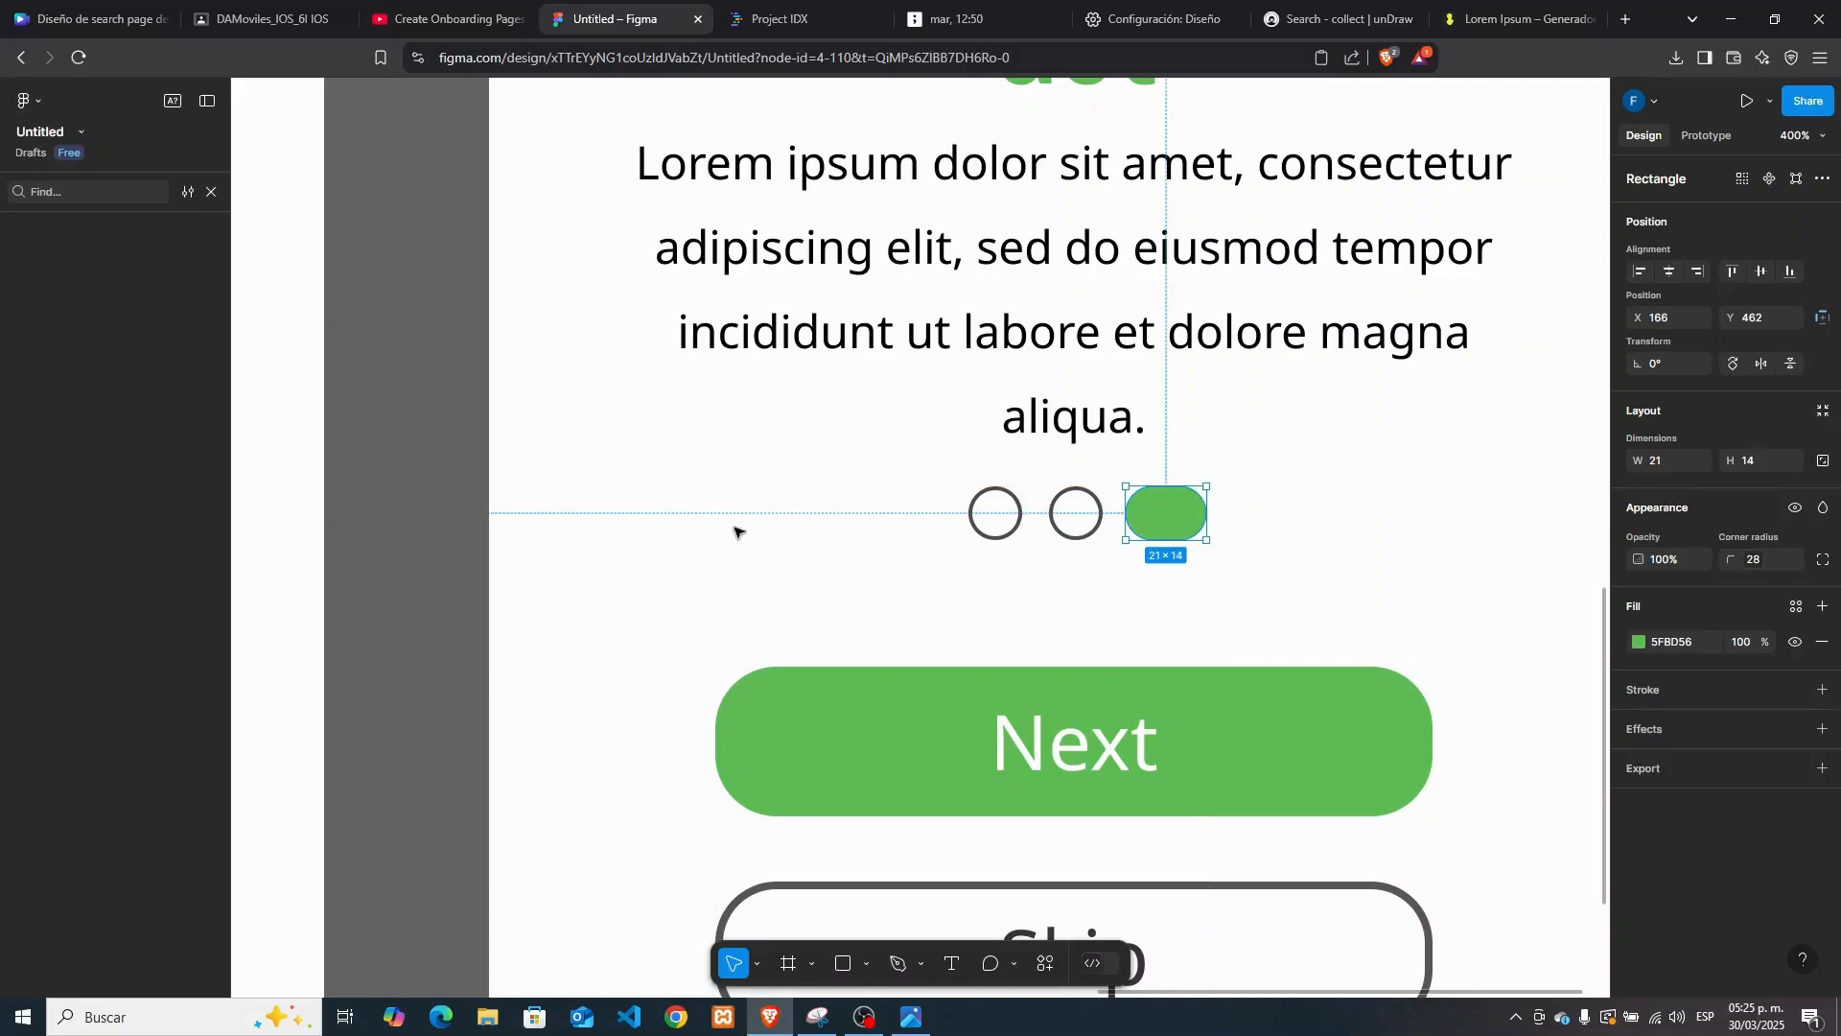
Review the three complete onboarding screens side by side
{"action": "key", "text": "minus"}
{"action": "key", "text": "minus"}
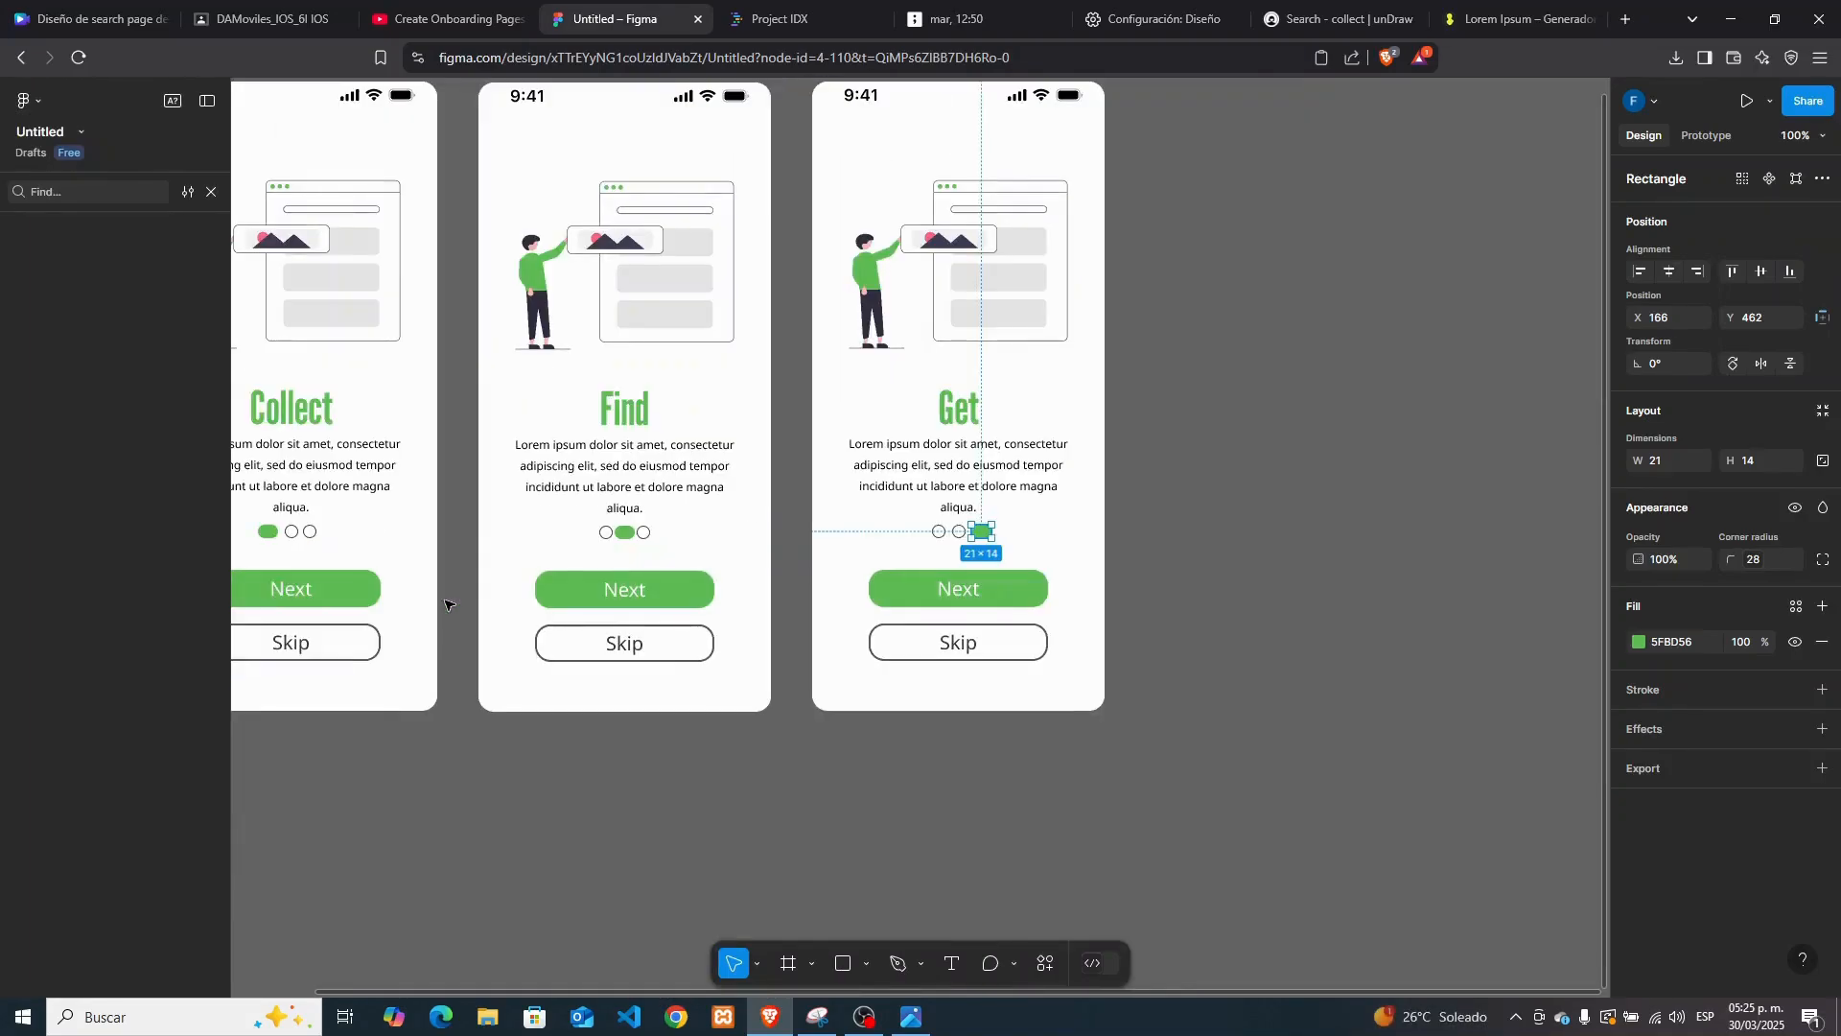
{"action": "left_click", "coordinate": [757, 963]}
{"action": "left_click", "coordinate": [757, 891]}
{"action": "left_click_drag", "start_coordinate": [758, 891], "coordinate": [873, 912]}
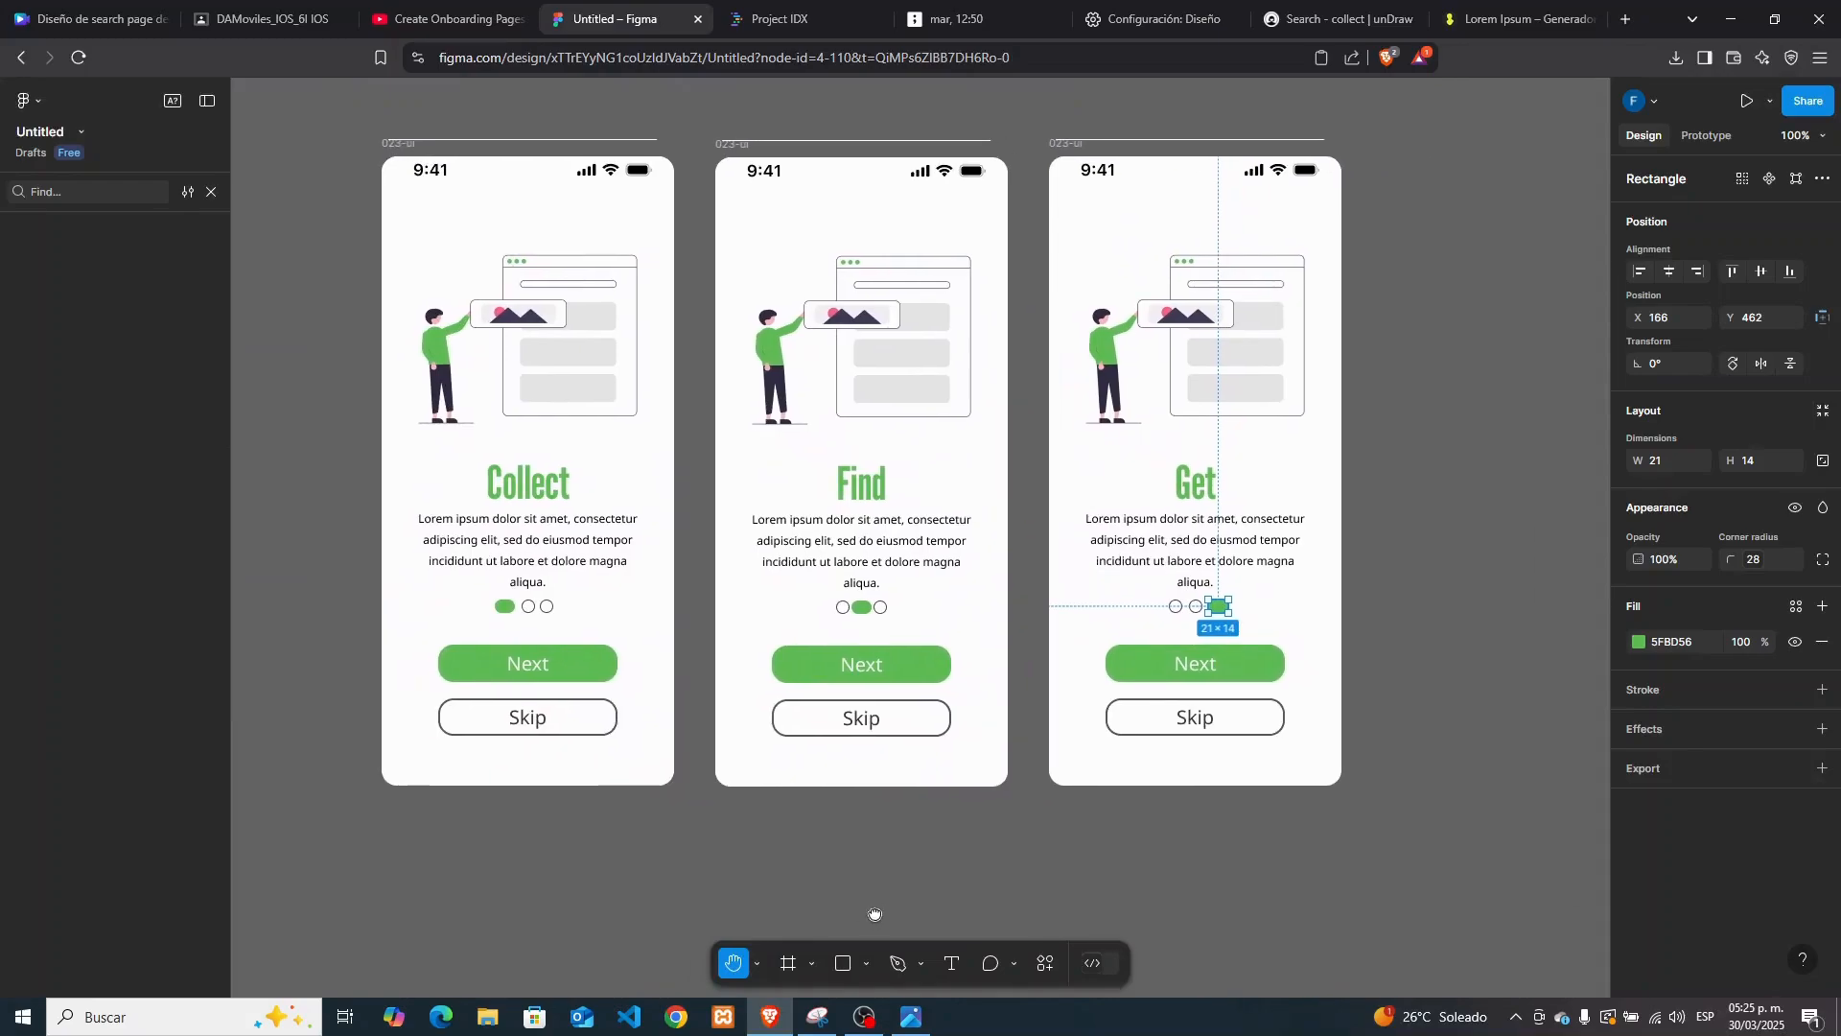
{"action": "left_click", "coordinate": [760, 963]}
{"action": "left_click", "coordinate": [771, 865]}
{"action": "left_click", "coordinate": [991, 835]}
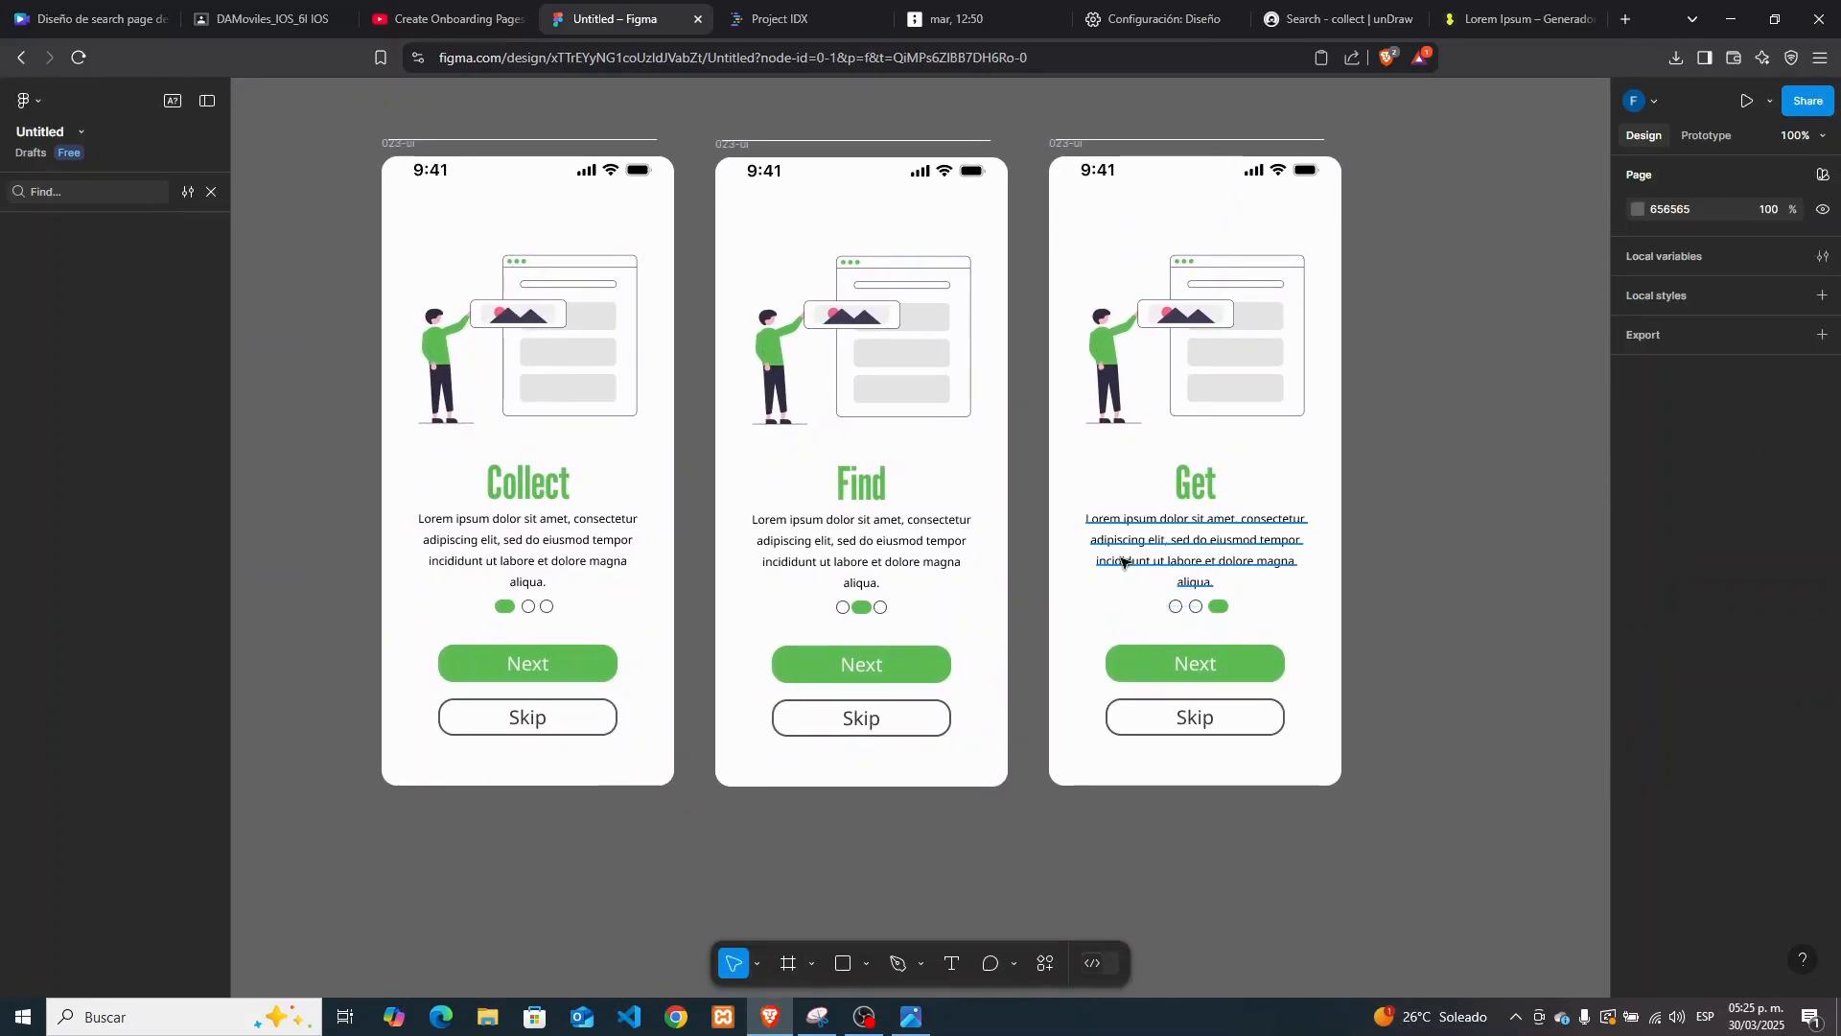
Switch to unDraw, search for "find", and download the illustration "The search" as an SVG
{"action": "left_click", "coordinate": [1335, 19]}
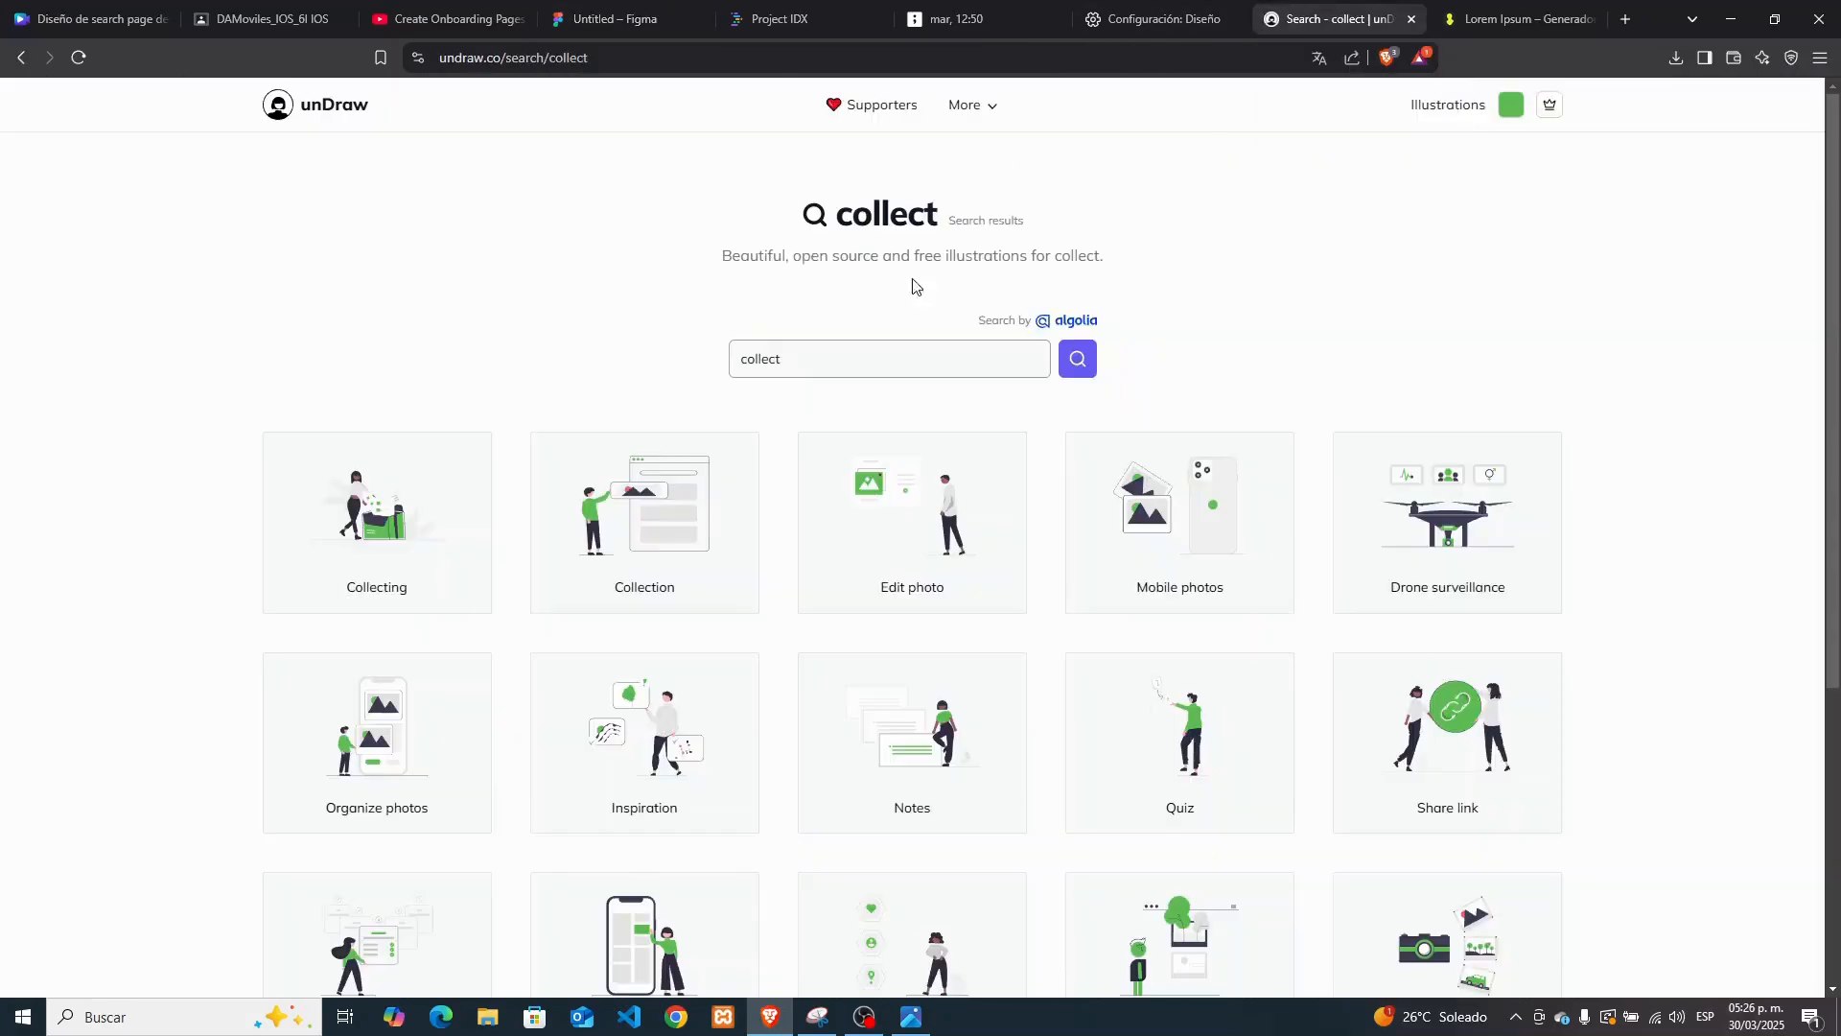
{"action": "double_click", "coordinate": [852, 352]}
{"action": "type", "text": "find"}
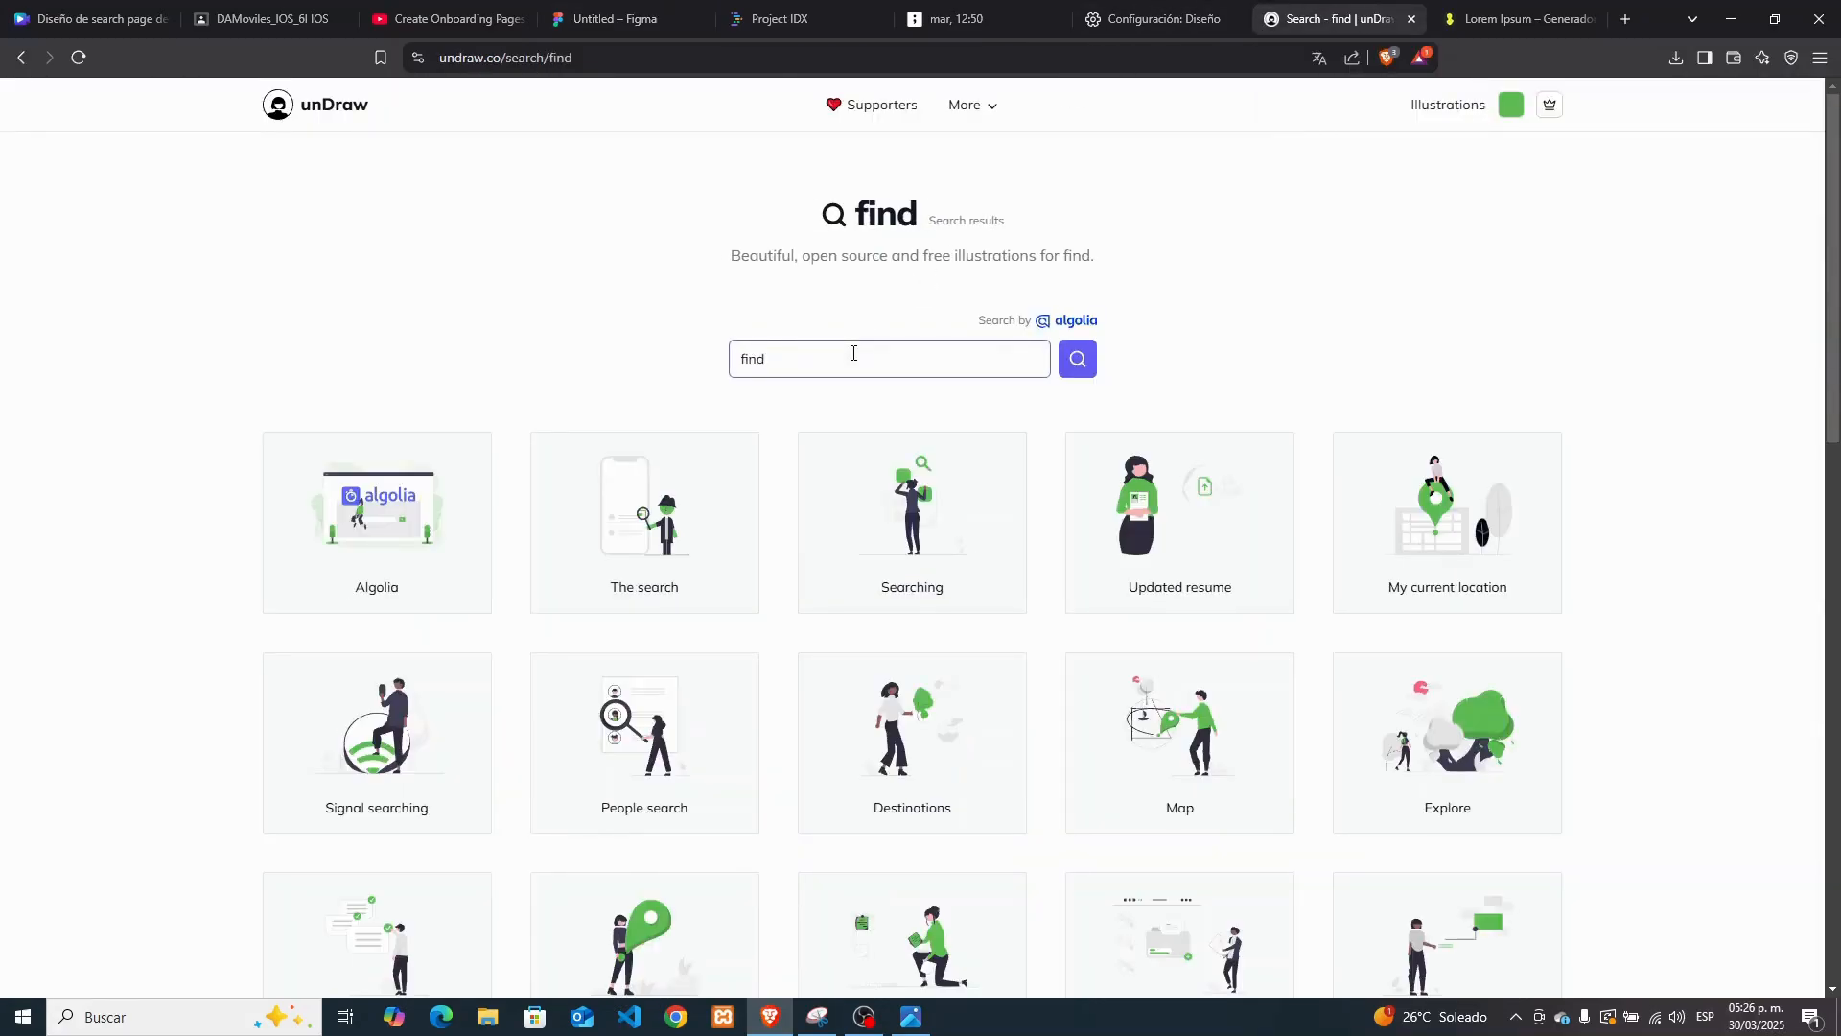
{"action": "right_click", "coordinate": [651, 523]}
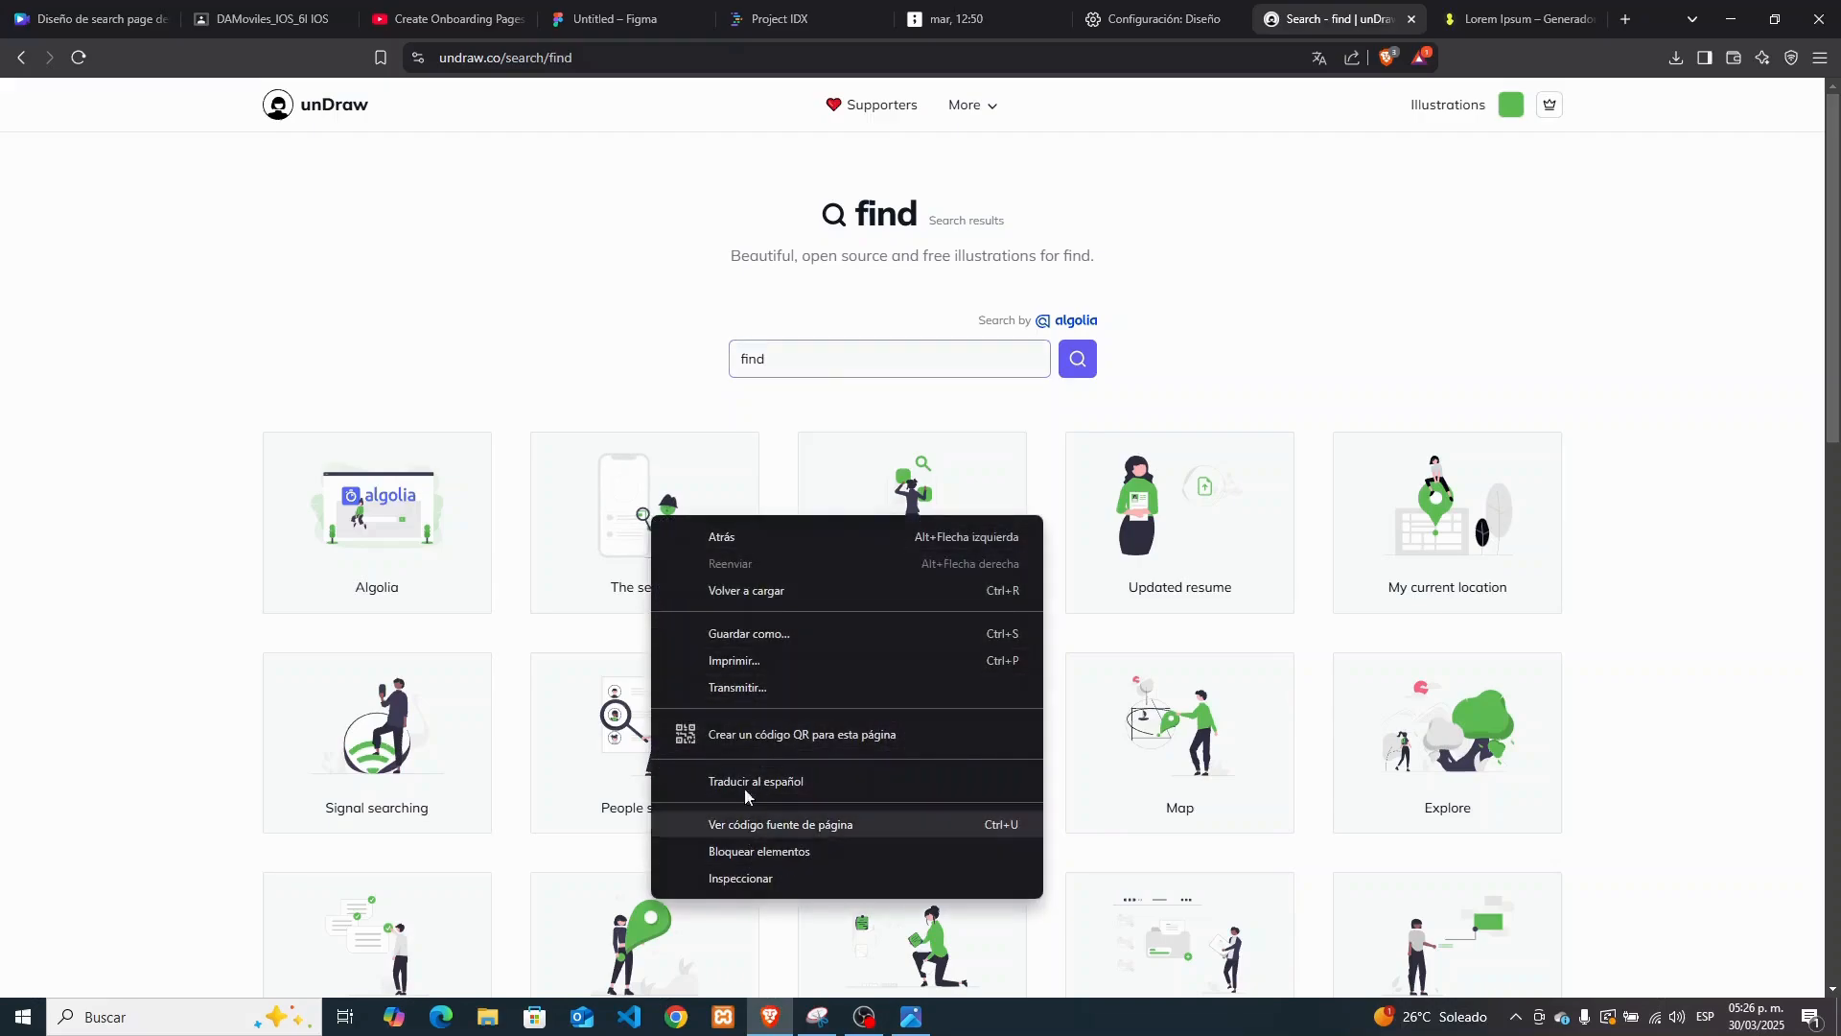
{"action": "left_click", "coordinate": [619, 470]}
{"action": "left_click", "coordinate": [635, 493]}
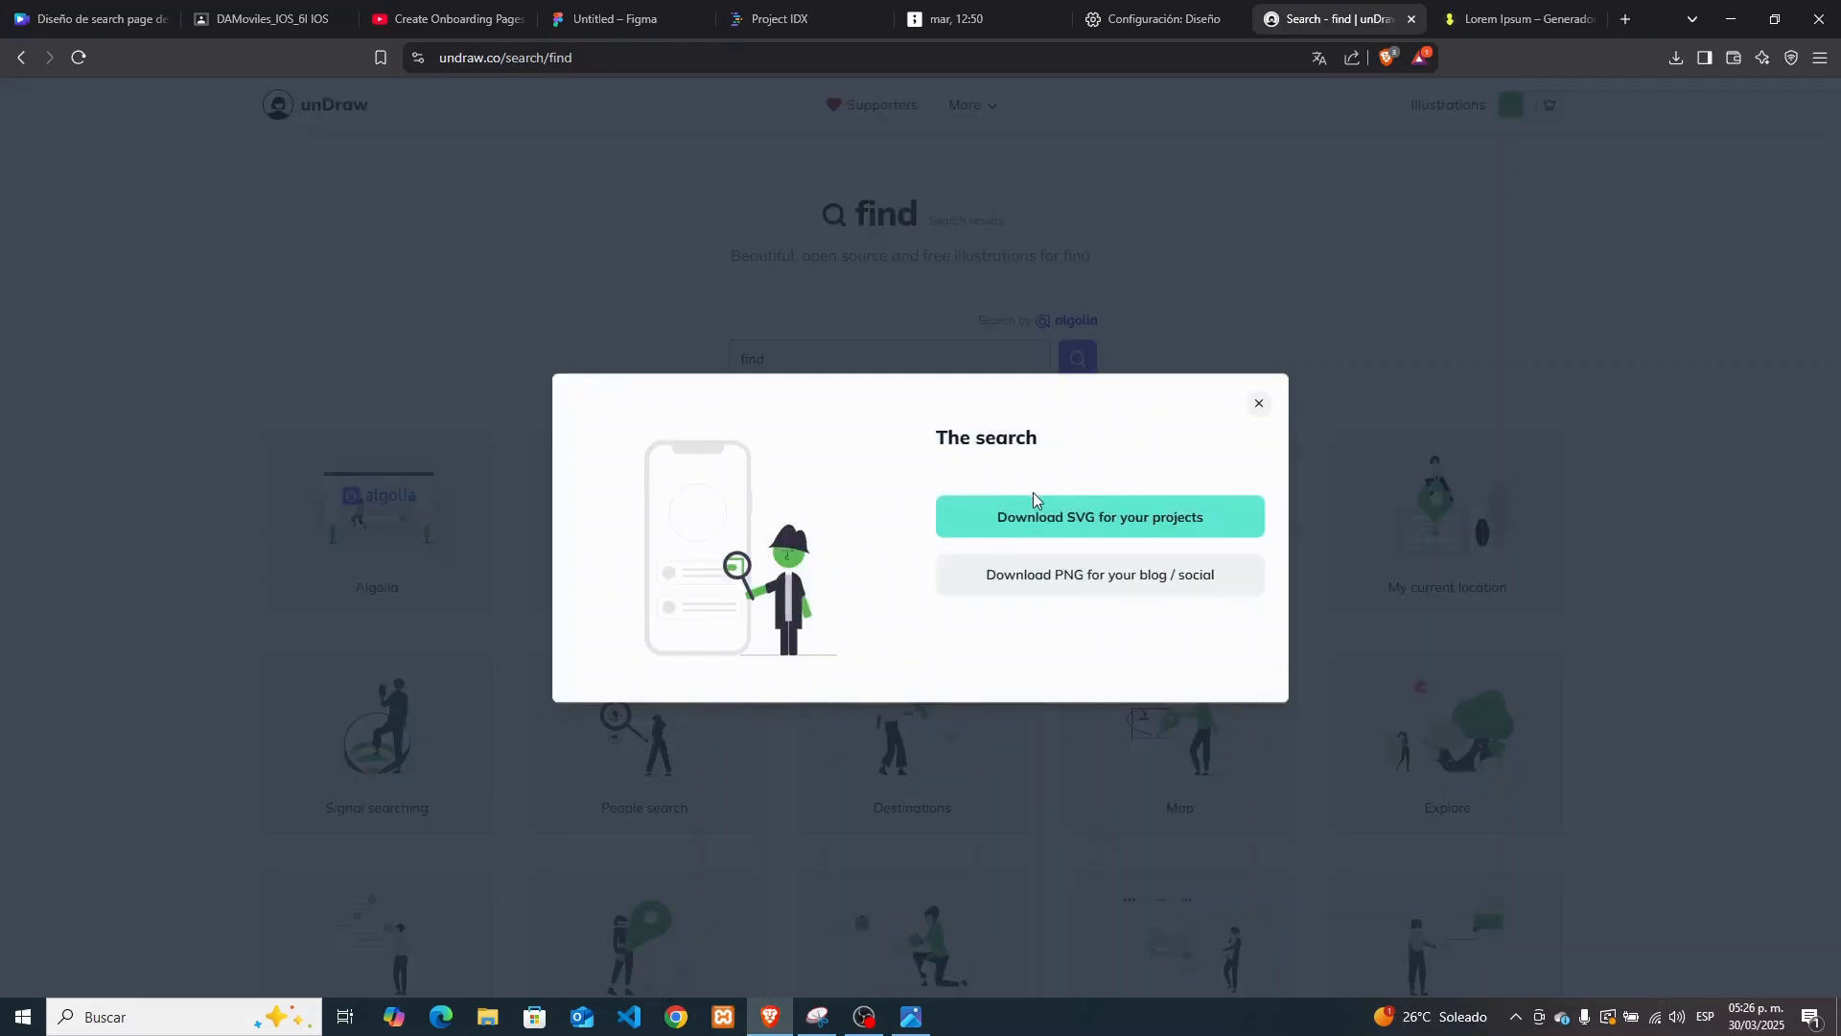
{"action": "left_click", "coordinate": [1055, 530]}
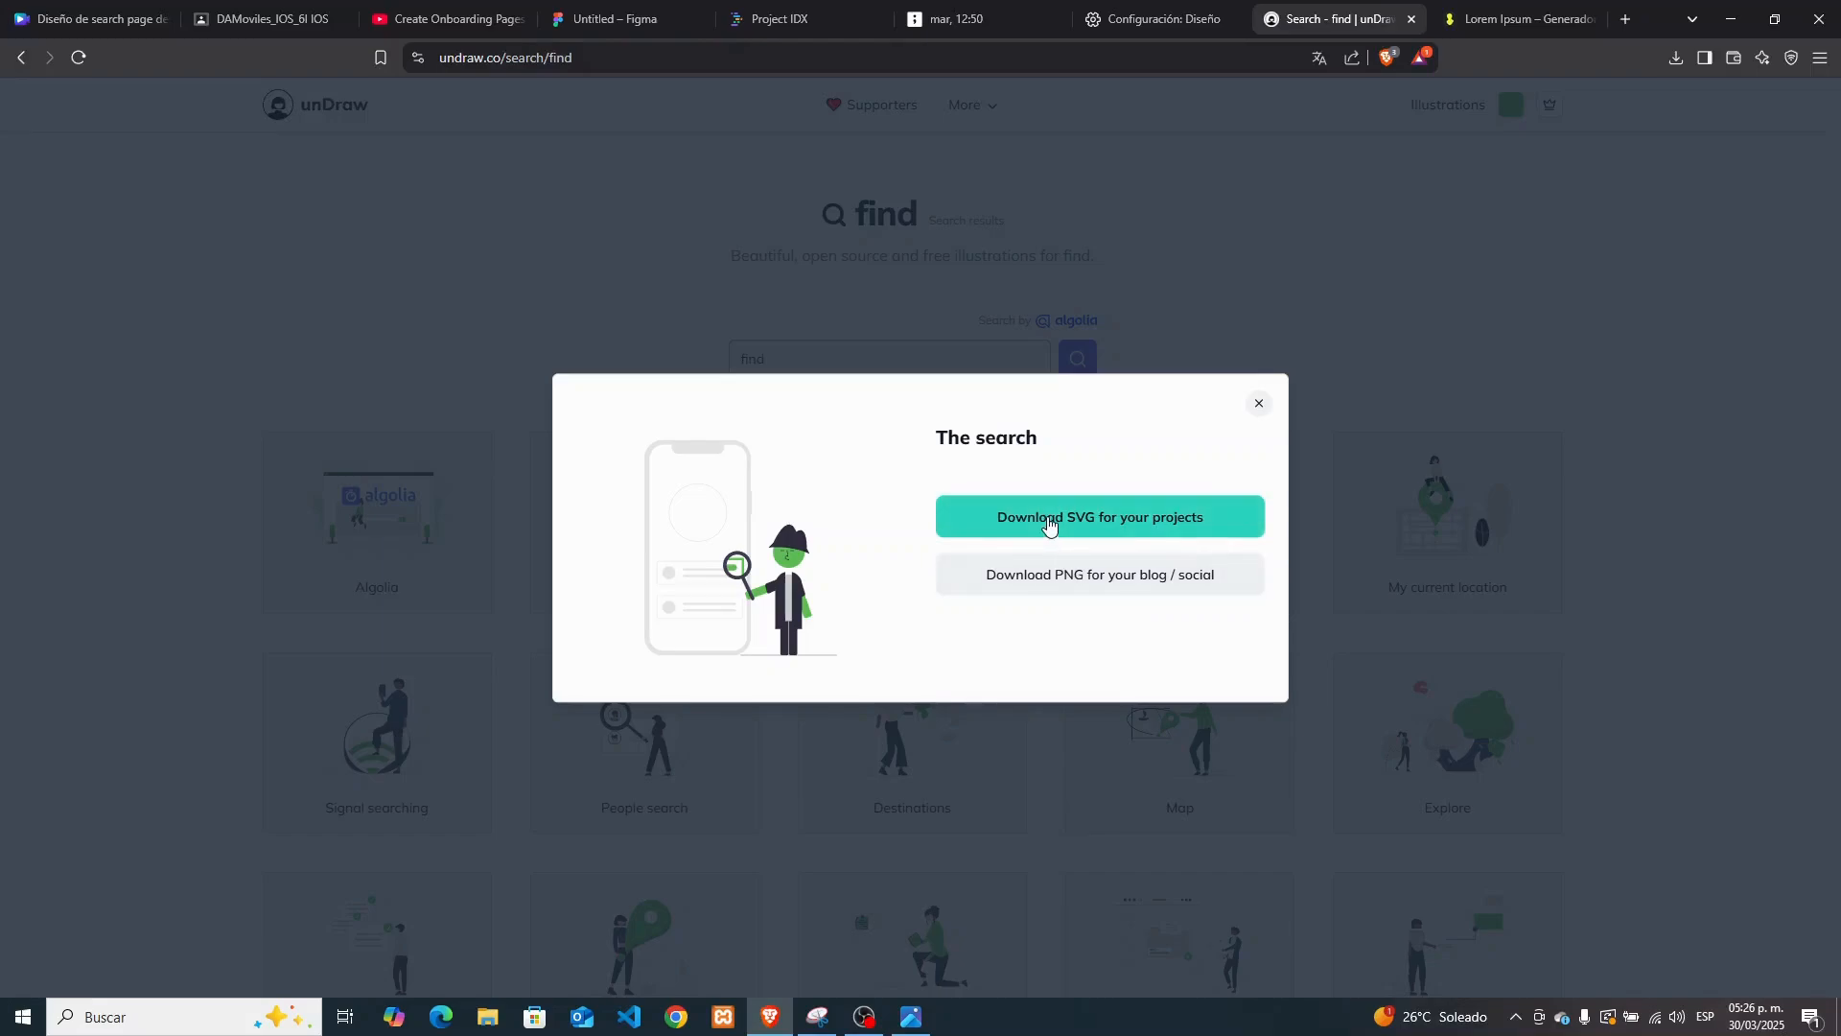
{"action": "left_click", "coordinate": [757, 483]}
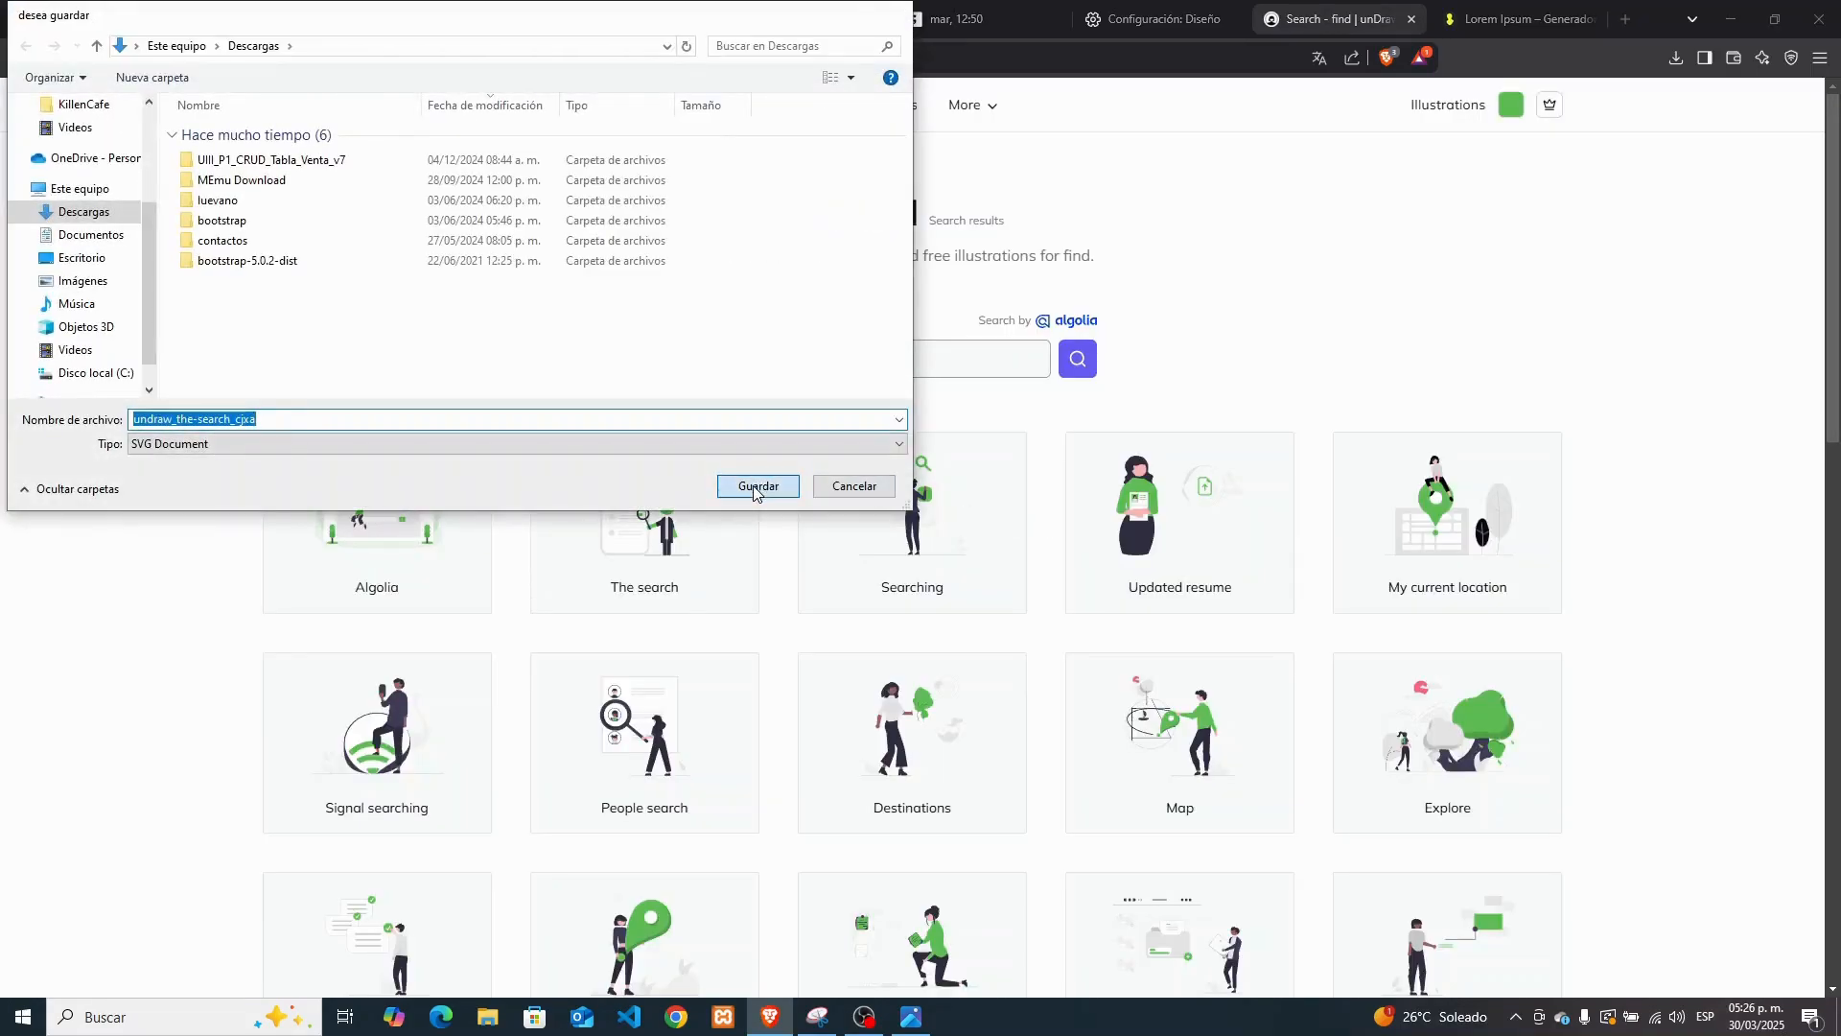
Search unDraw for "get", compare with the reference capture, and download the "Arrived" illustration as an SVG
{"action": "left_click", "coordinate": [860, 354]}
{"action": "key", "text": "Return"}
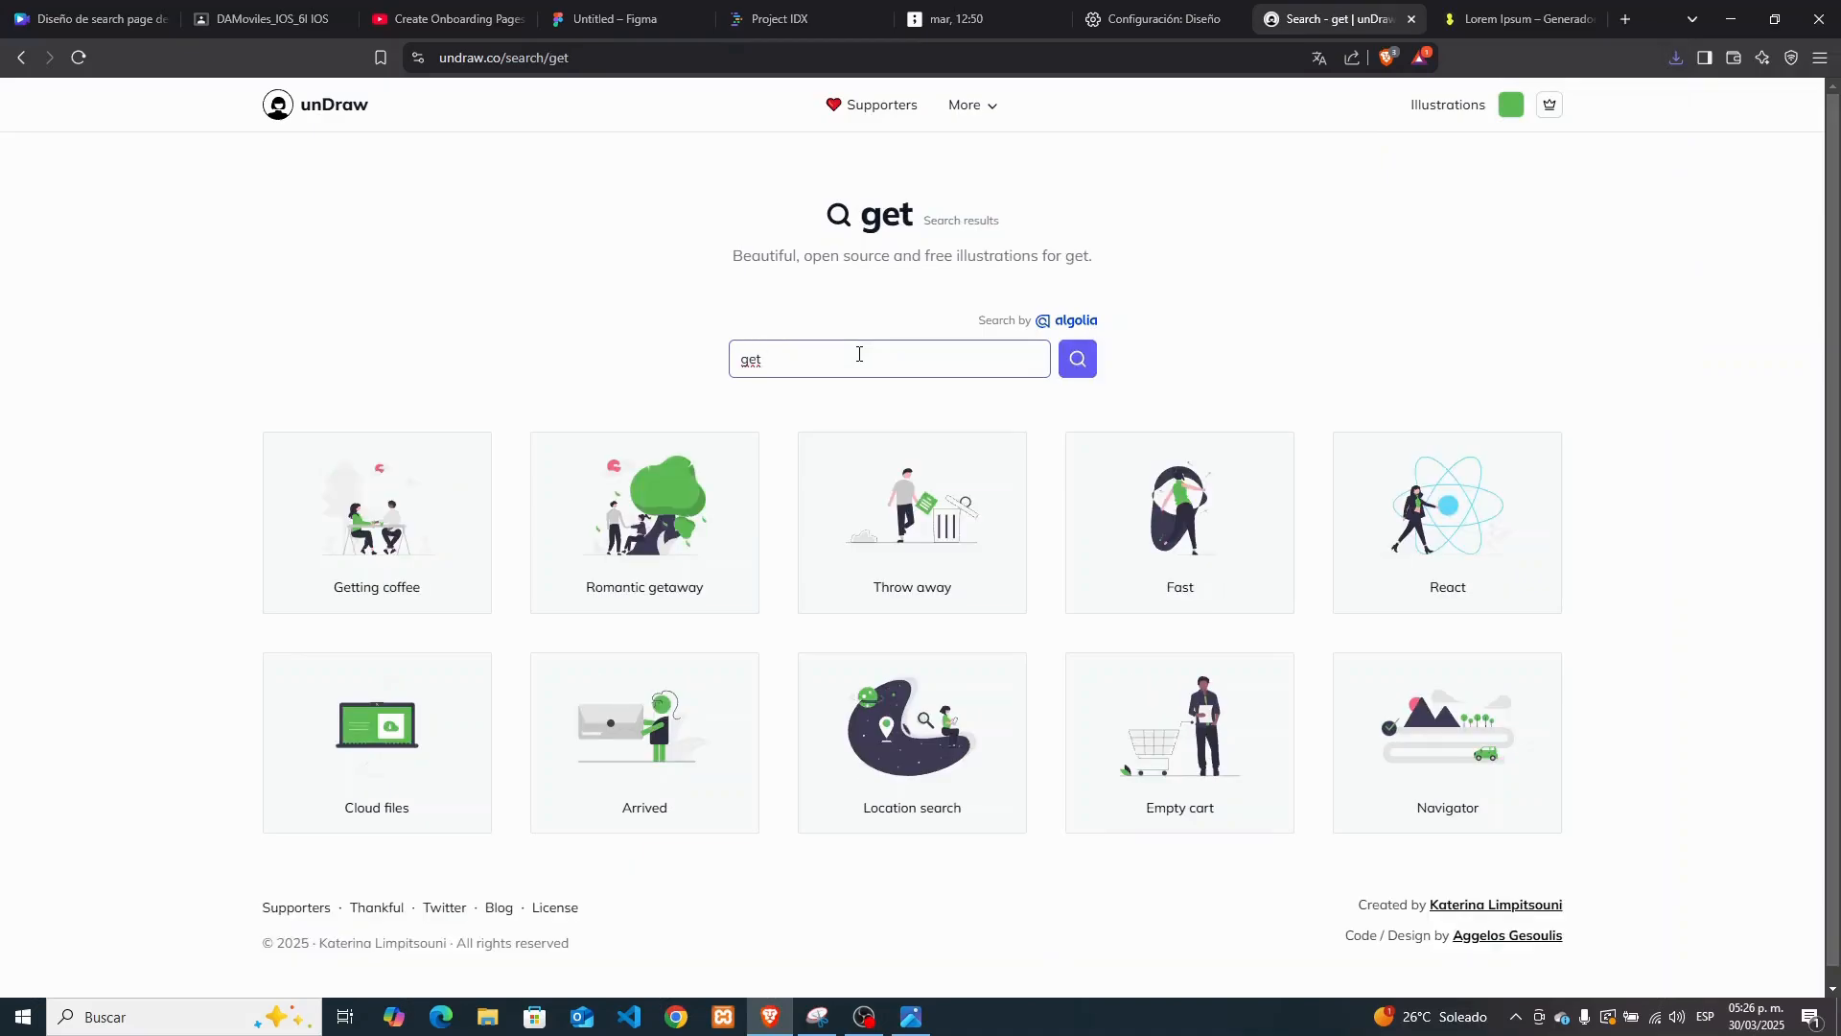
{"action": "left_click", "coordinate": [834, 1018]}
{"action": "left_click", "coordinate": [834, 1019]}
{"action": "left_click", "coordinate": [671, 753]}
{"action": "left_click", "coordinate": [1124, 515]}
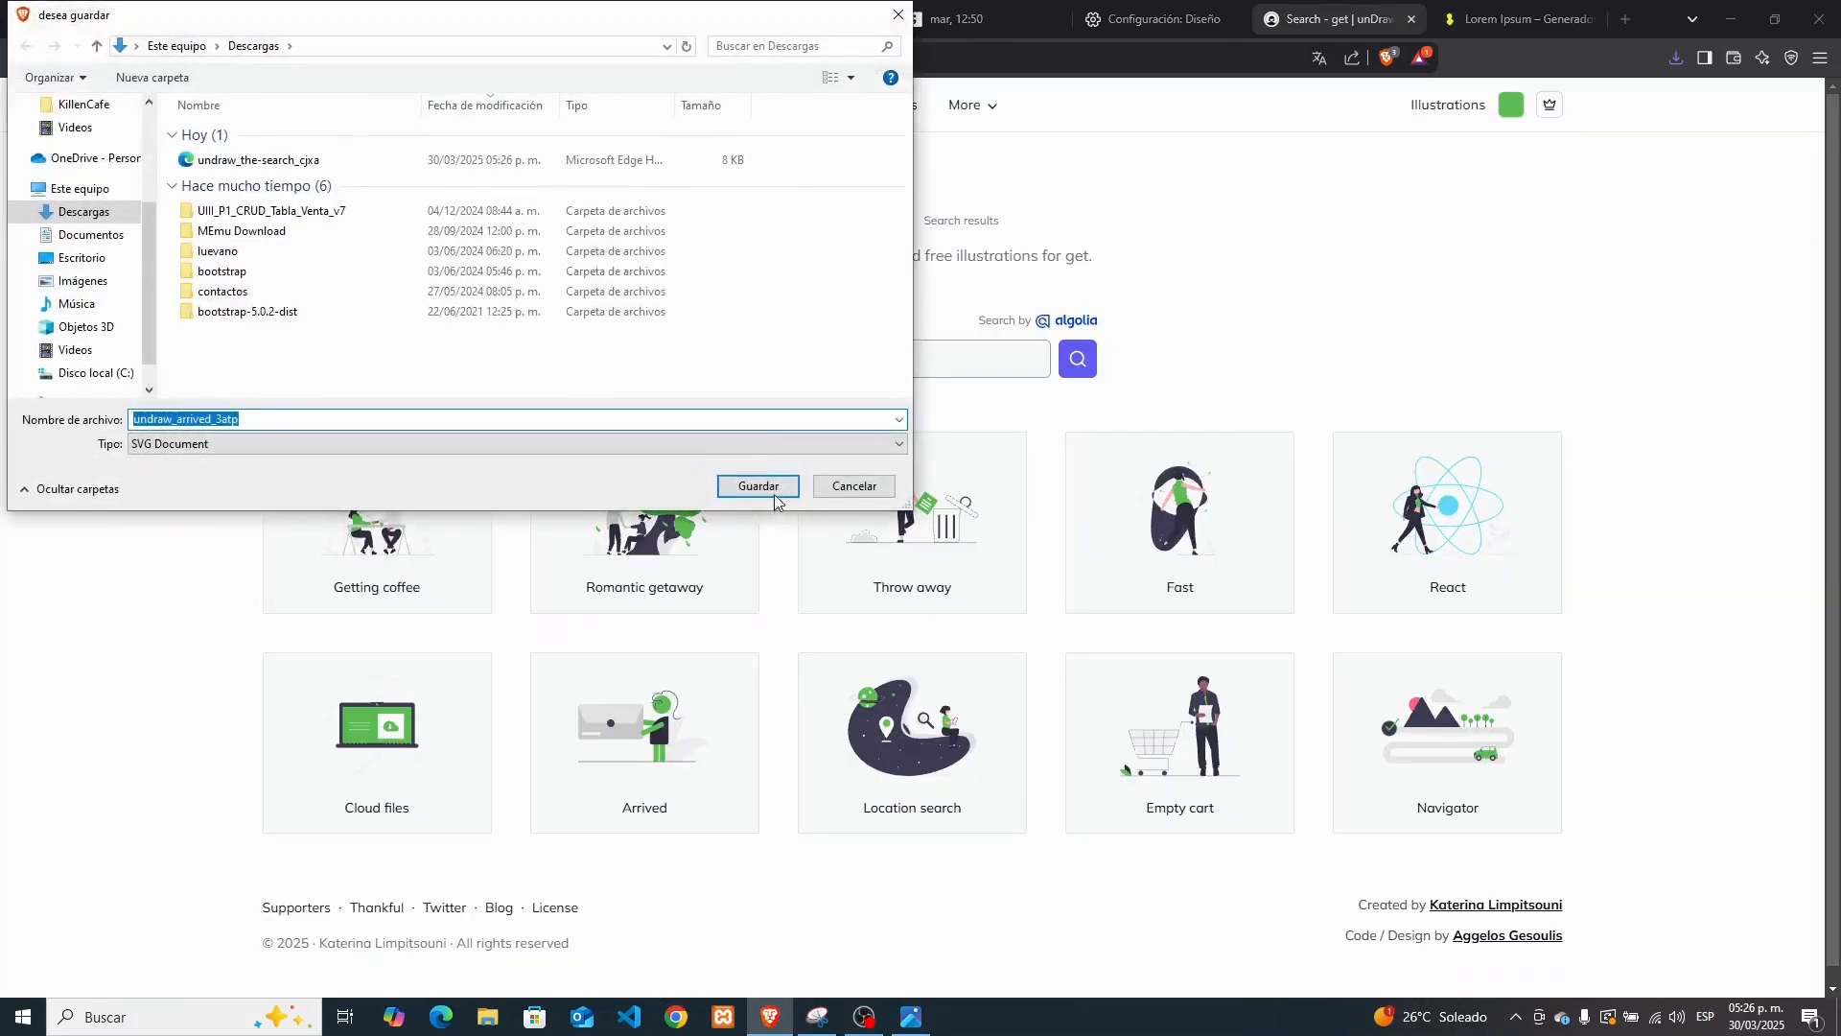
{"action": "left_click", "coordinate": [757, 485]}
Inspect the downloaded undraw_the-search_cjxa.svg in the browser and close it
{"action": "left_click", "coordinate": [614, 18]}
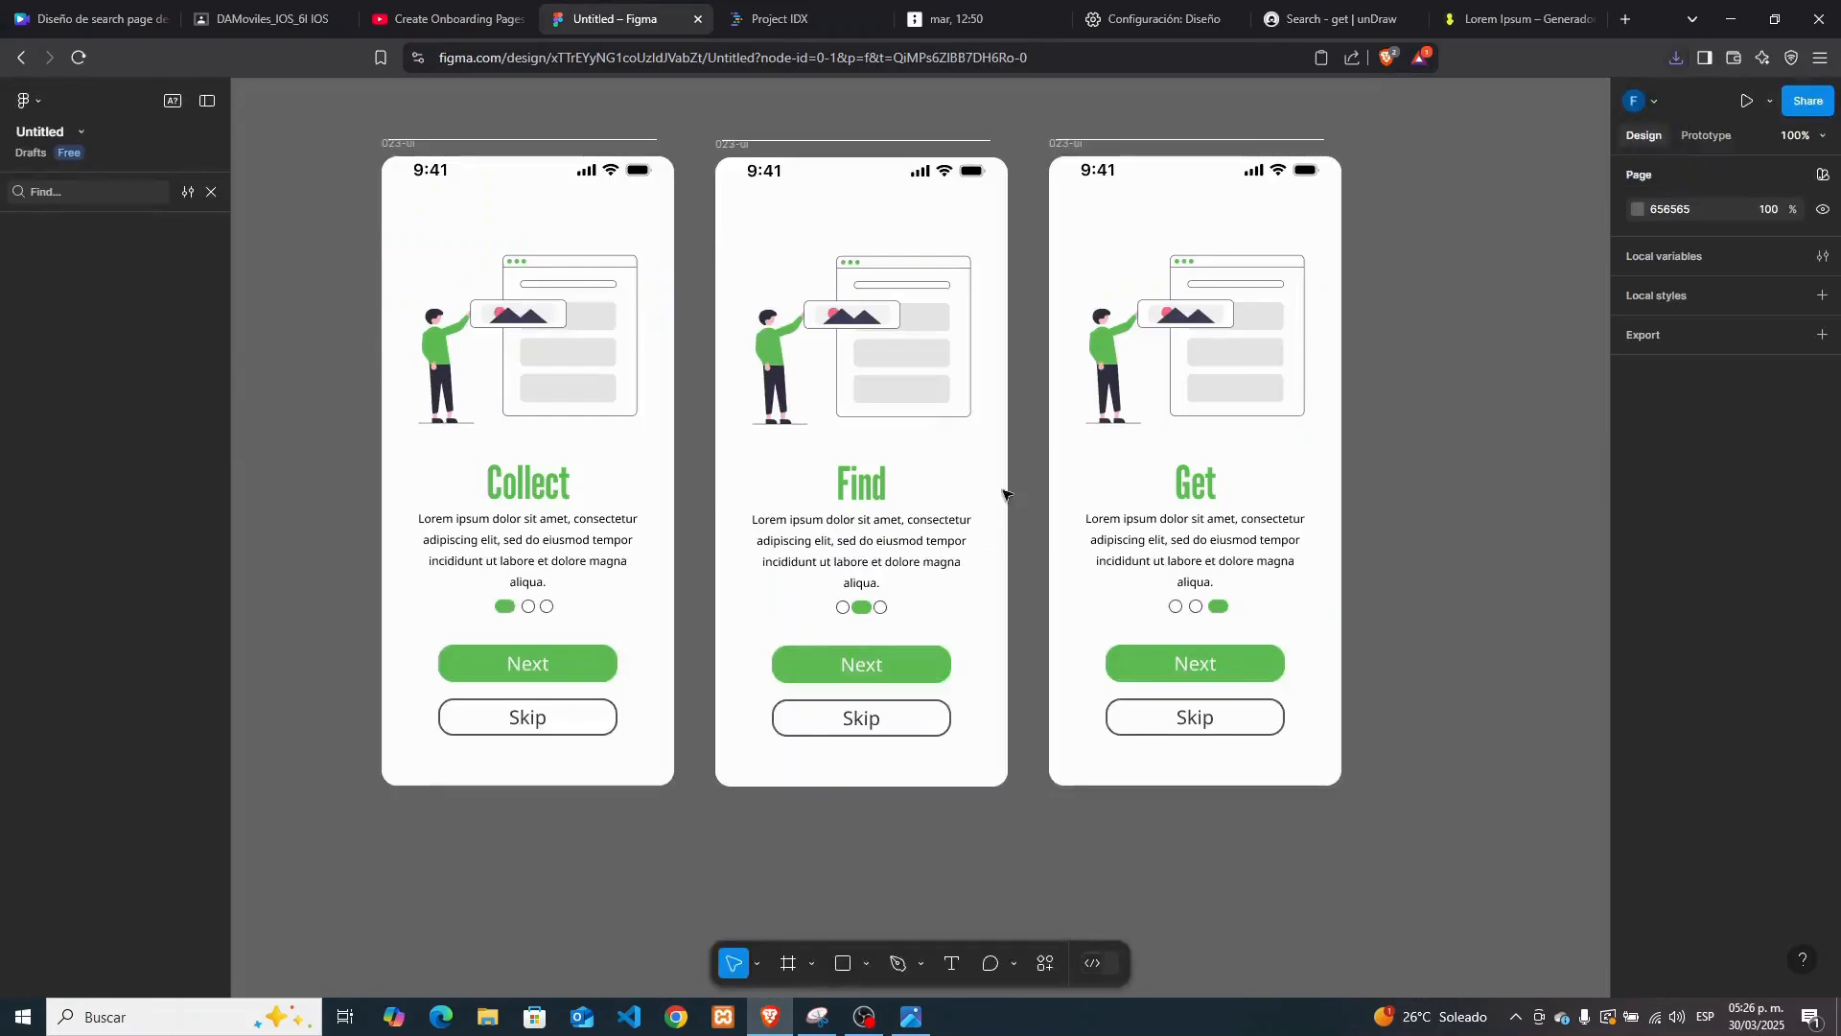
{"action": "left_click", "coordinate": [1676, 57]}
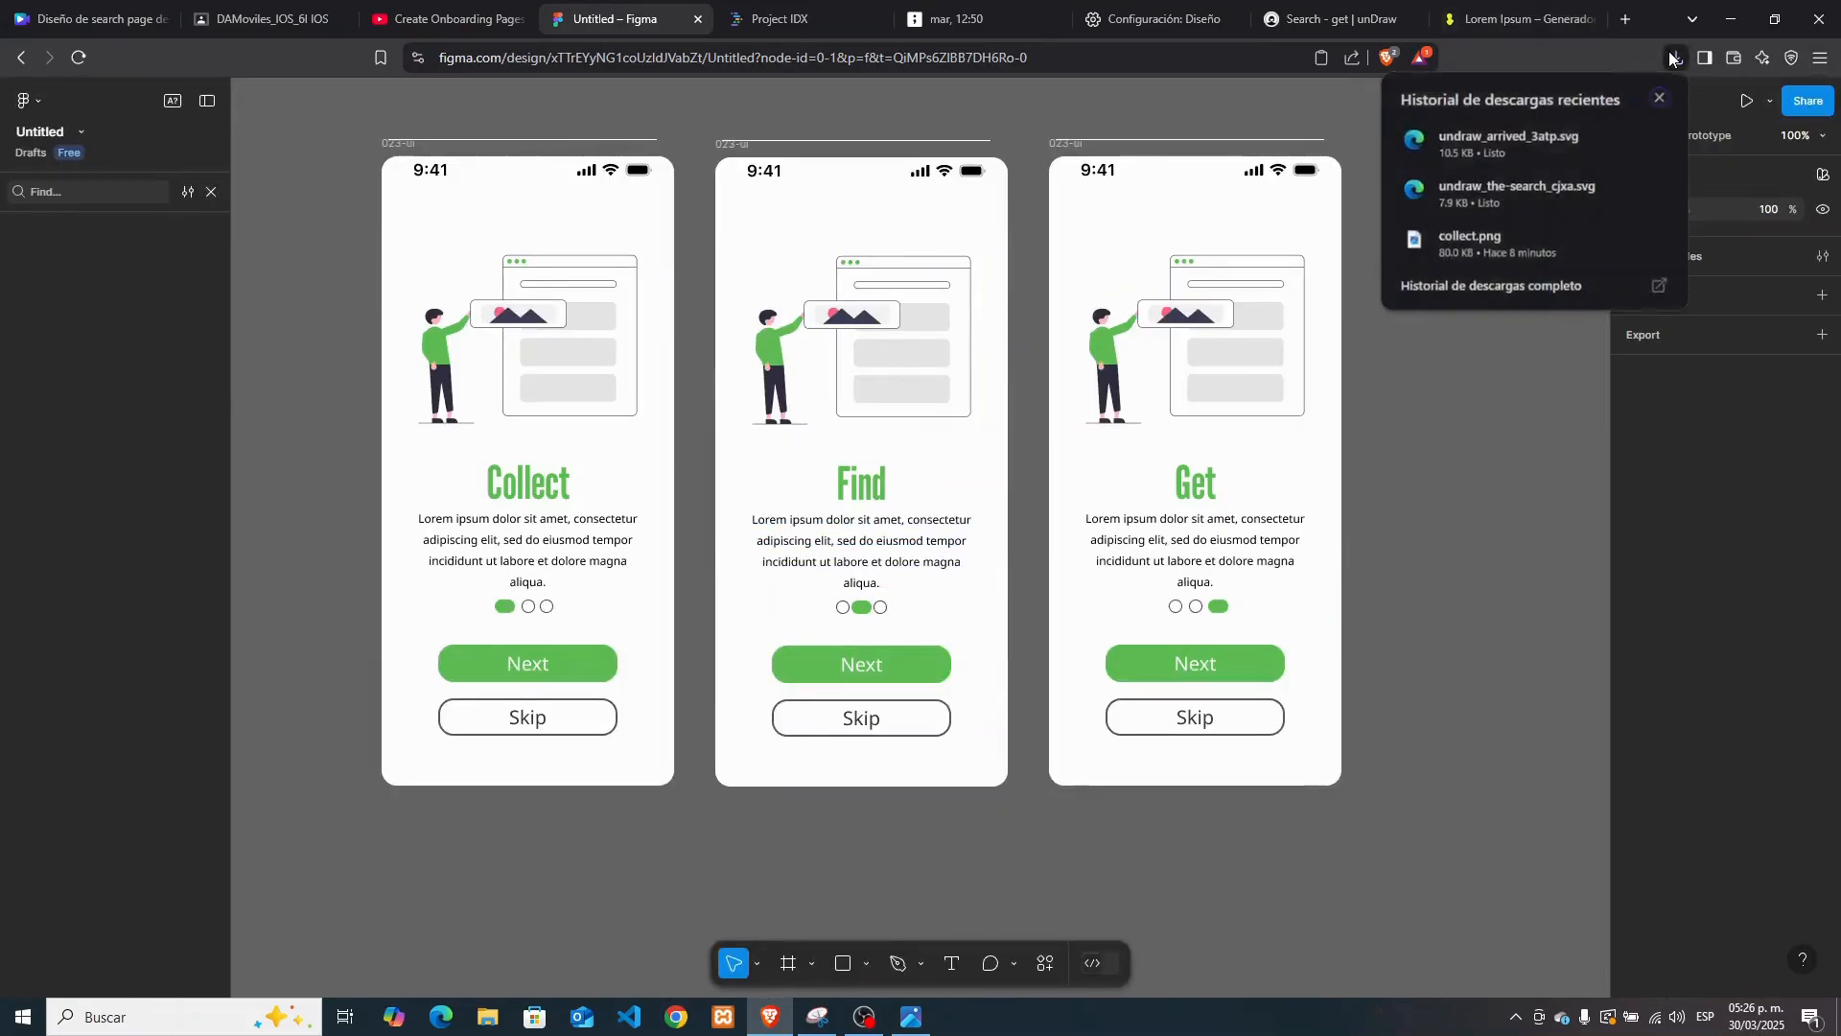
{"action": "left_click", "coordinate": [1525, 188]}
{"action": "right_click", "coordinate": [260, 286]}
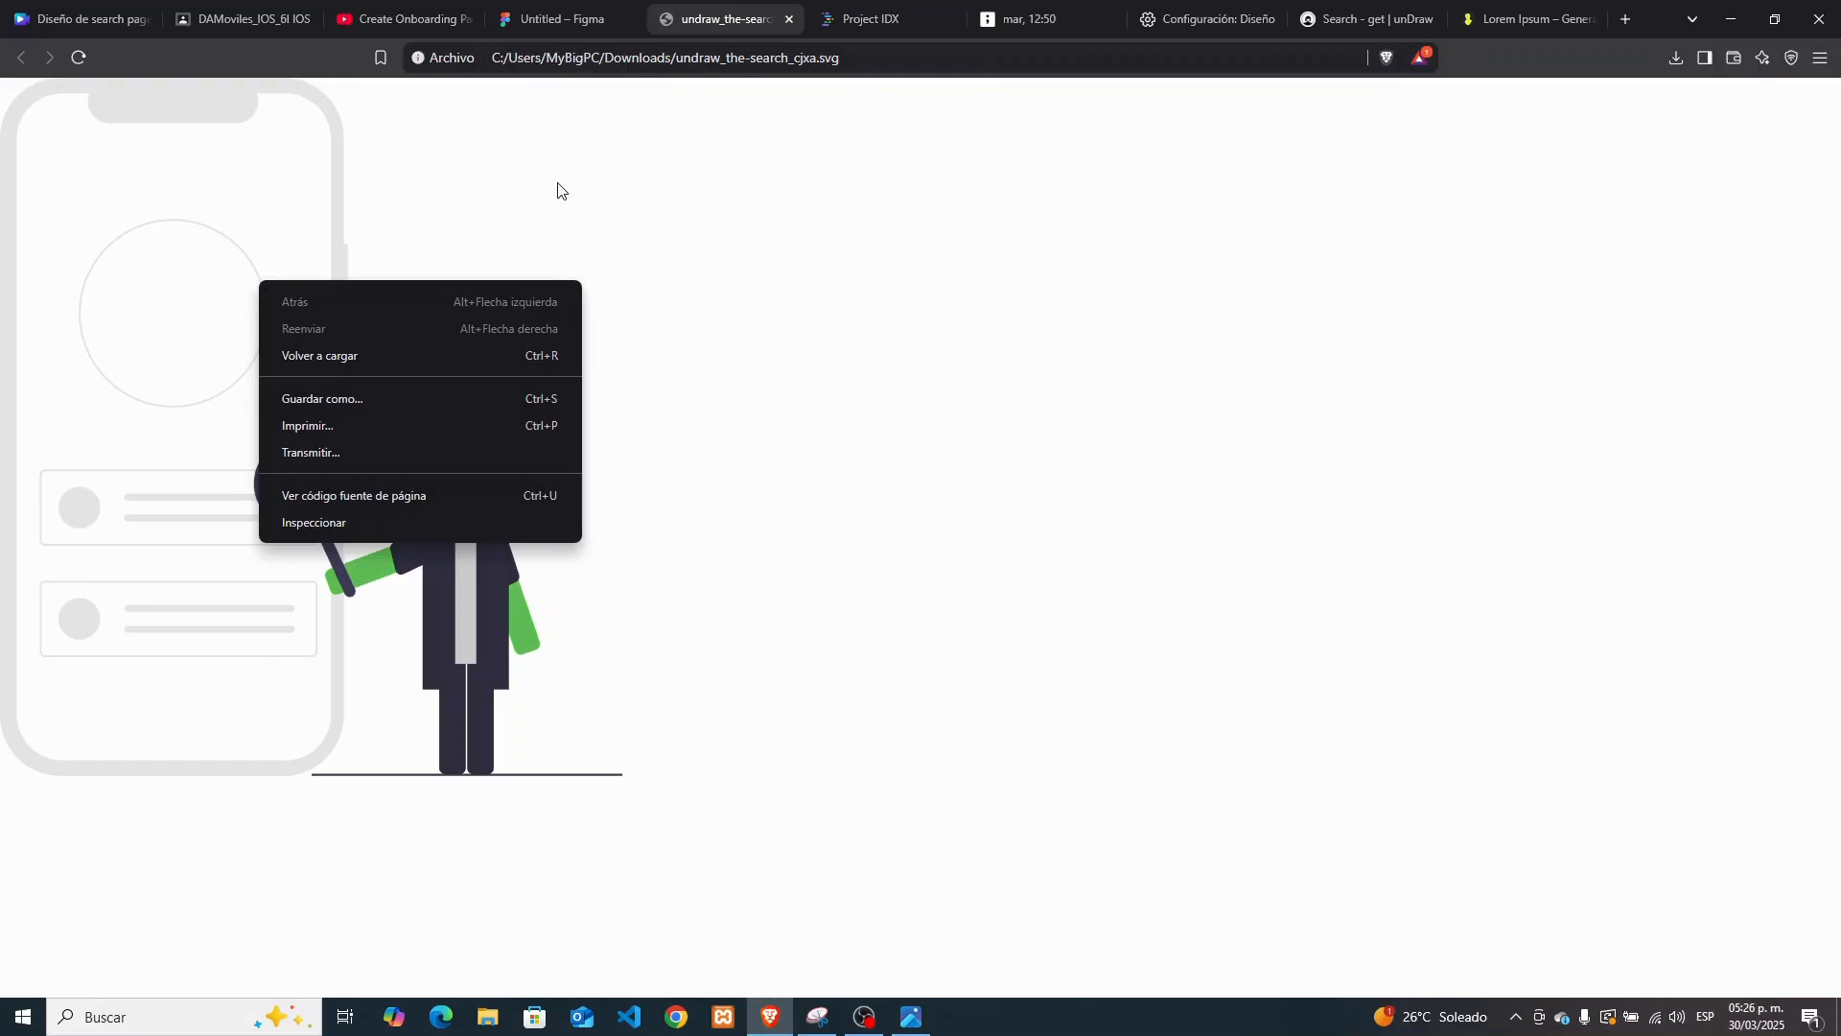
{"action": "left_click", "coordinate": [258, 183]}
{"action": "left_click", "coordinate": [789, 19]}
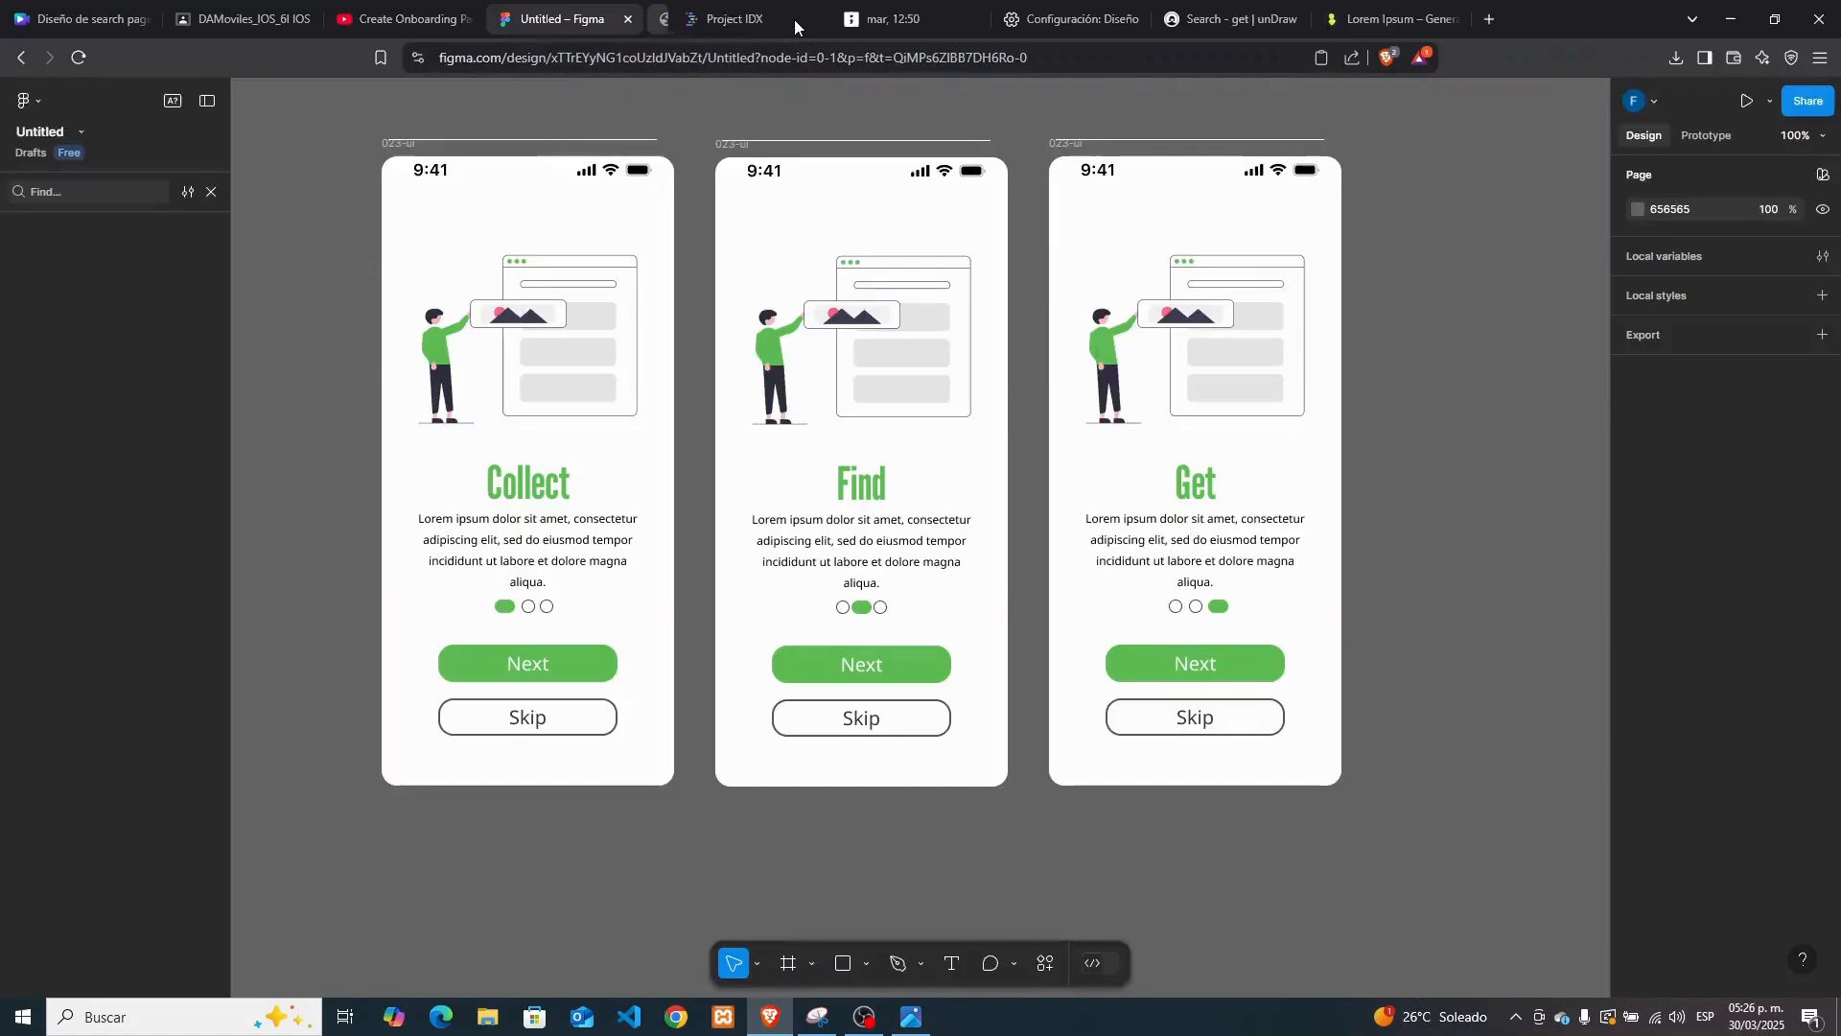
Switch to unDraw and download the "Arrived" illustration as a PNG
{"action": "left_click", "coordinate": [1146, 27]}
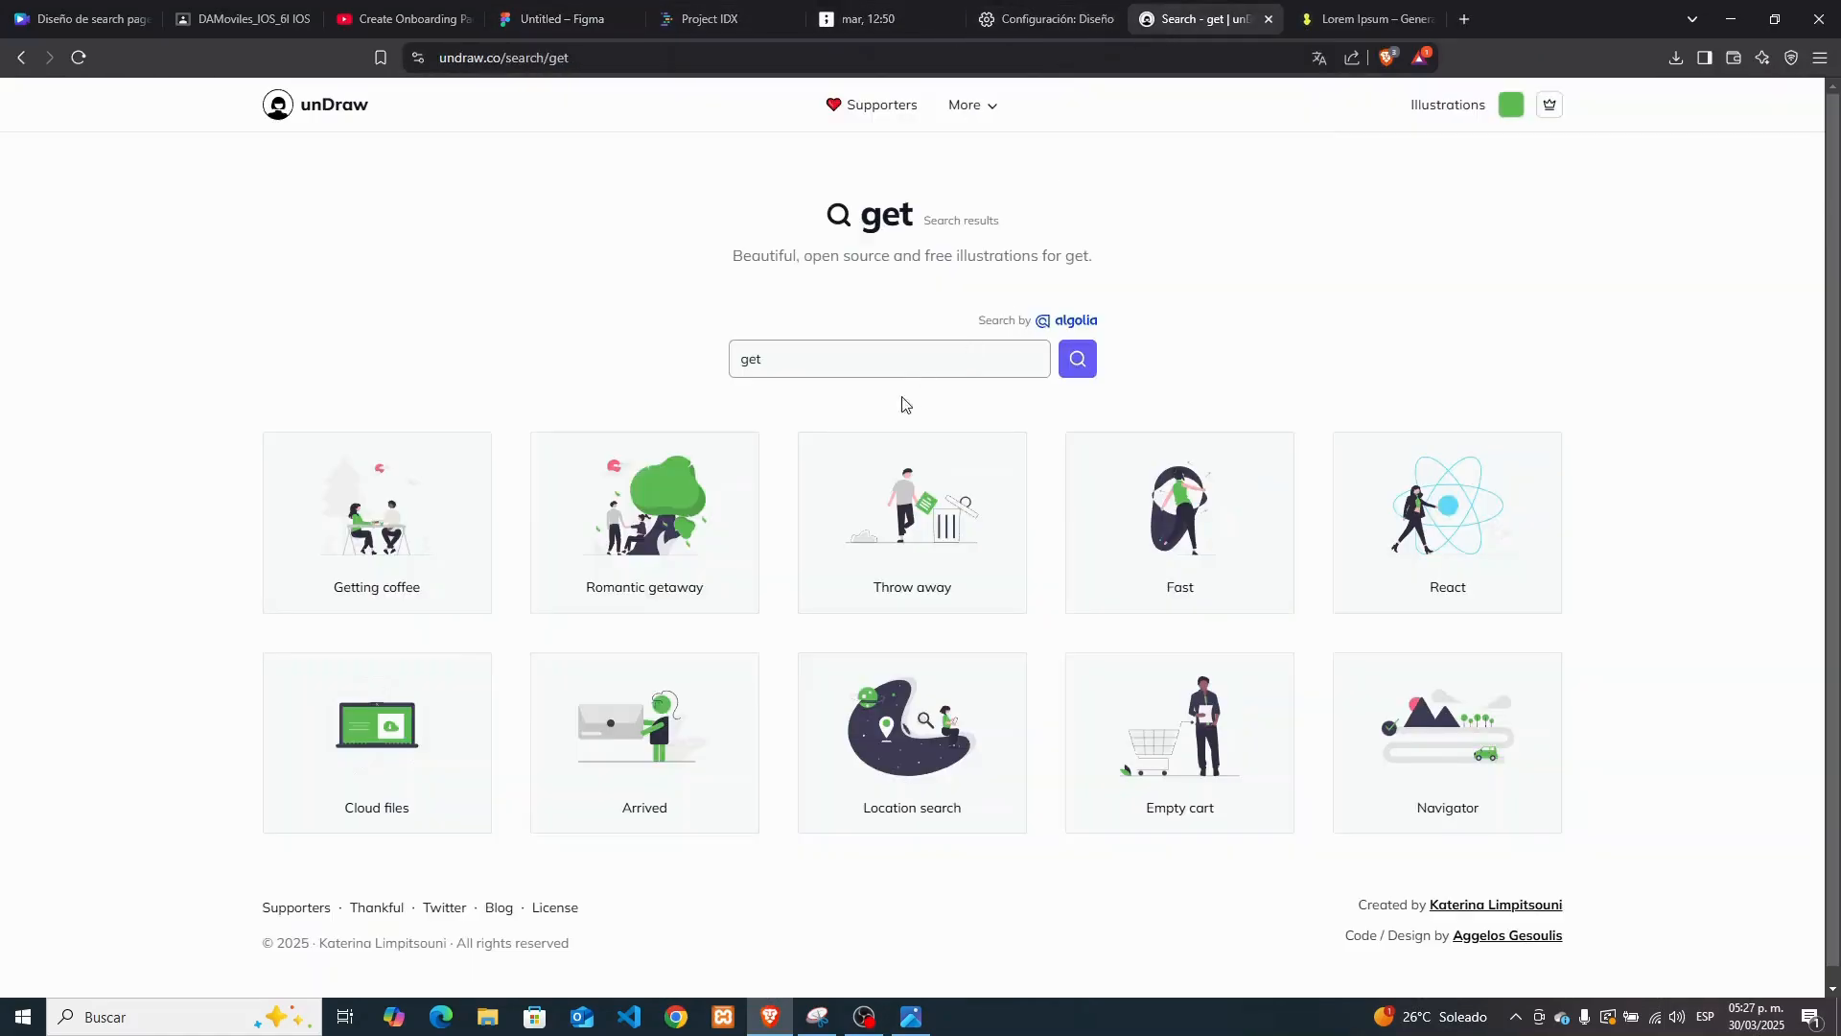
{"action": "left_click", "coordinate": [619, 716]}
{"action": "left_click", "coordinate": [1056, 567]}
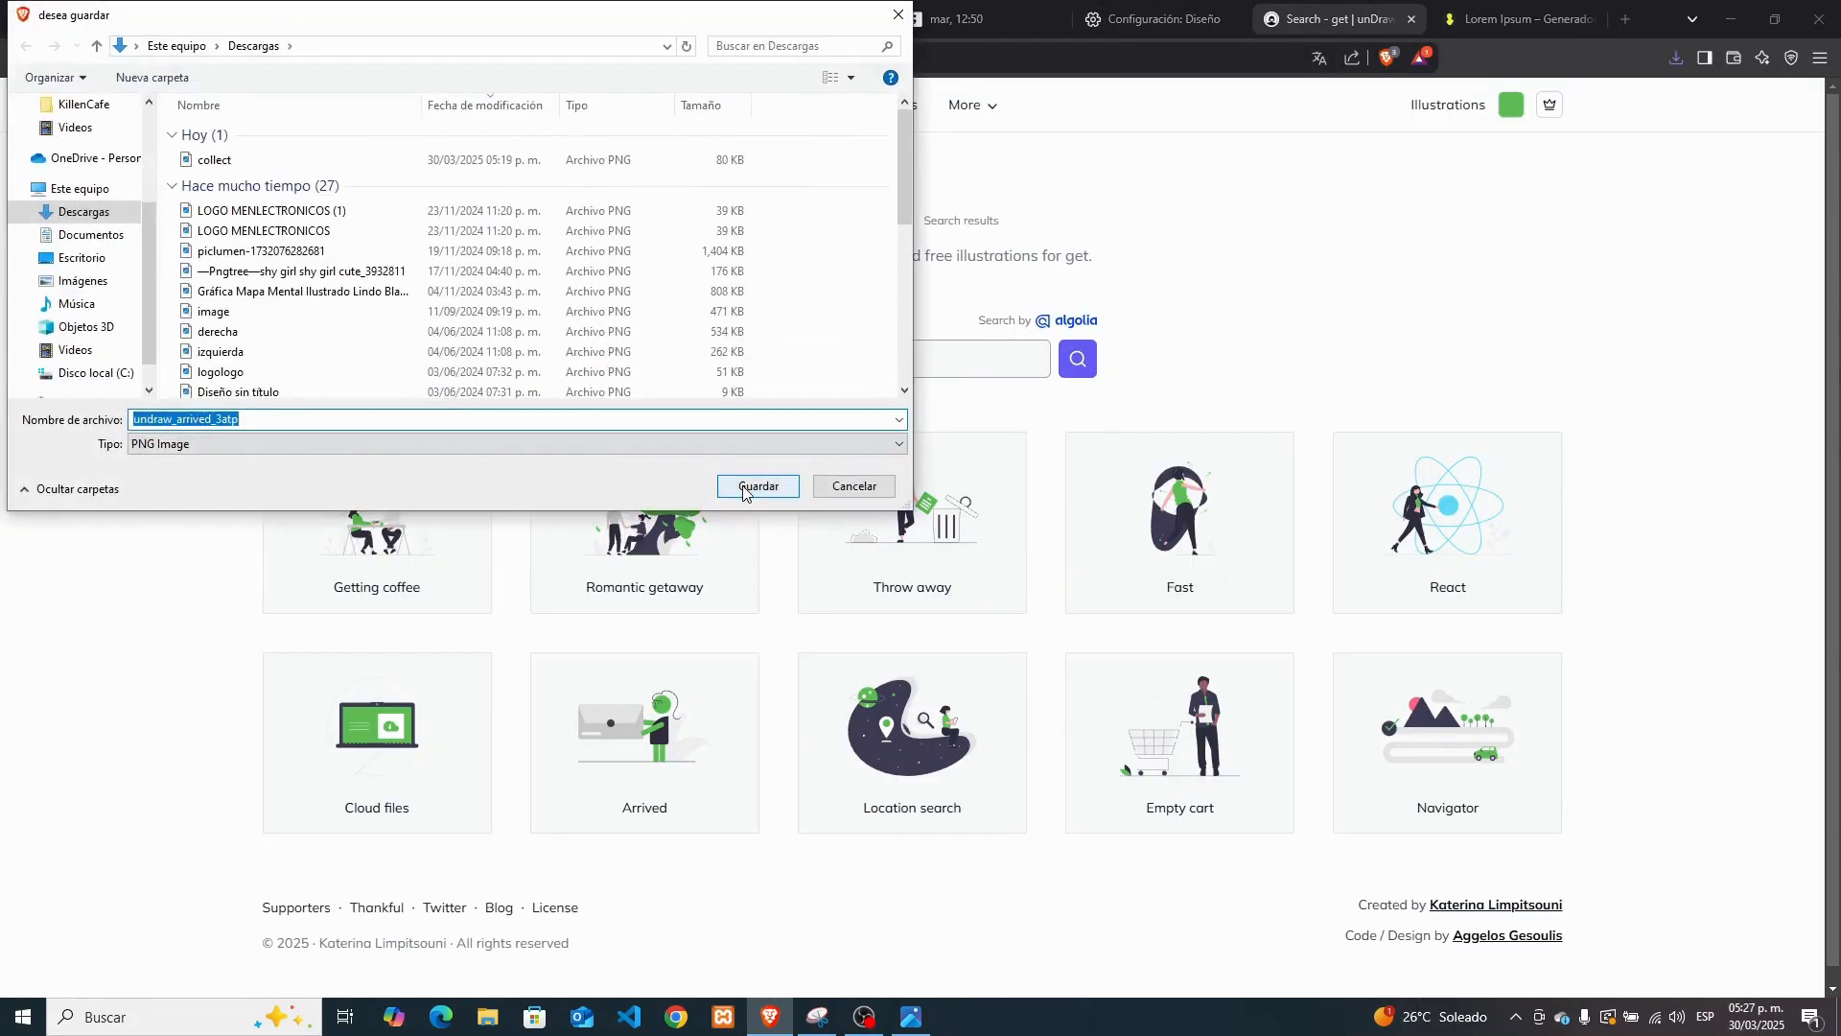
{"action": "left_click", "coordinate": [744, 488]}
Open the downloaded undraw_arrived_3atp.png from the Figma window, copy the image, and close the viewer
{"action": "left_click", "coordinate": [618, 20]}
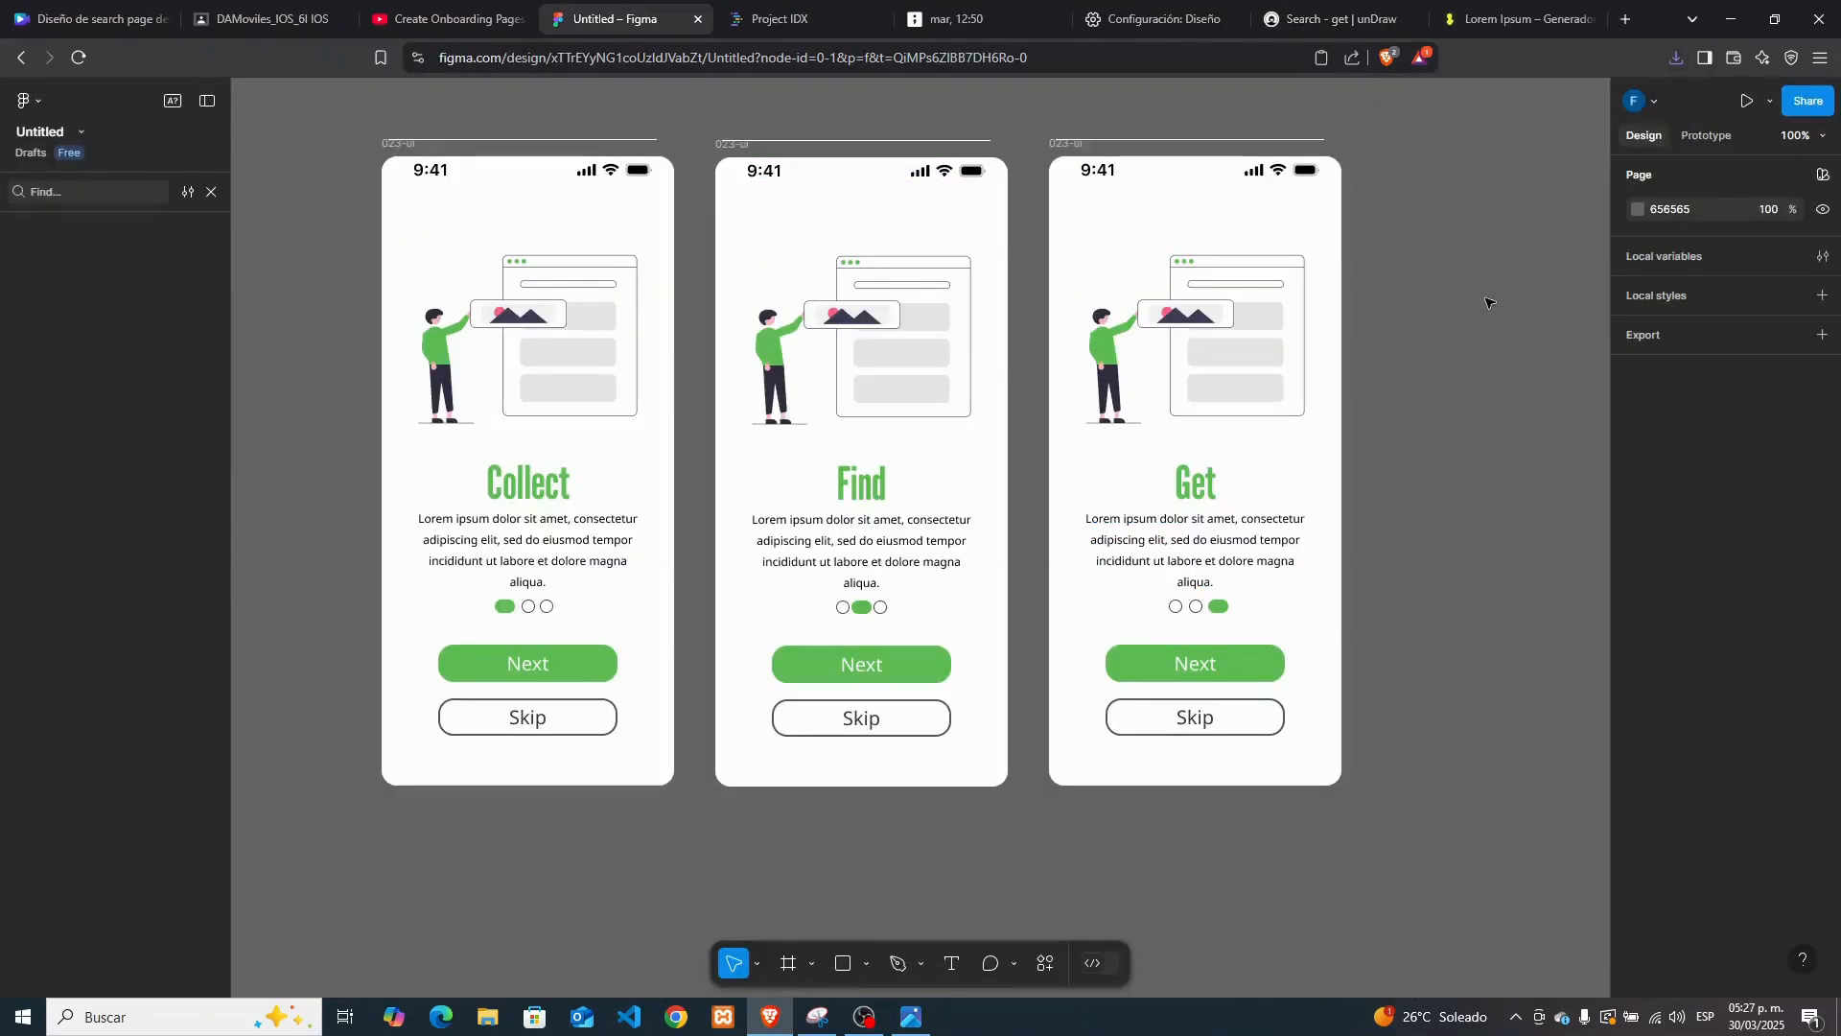
{"action": "left_click", "coordinate": [1673, 59]}
{"action": "left_click", "coordinate": [1542, 148]}
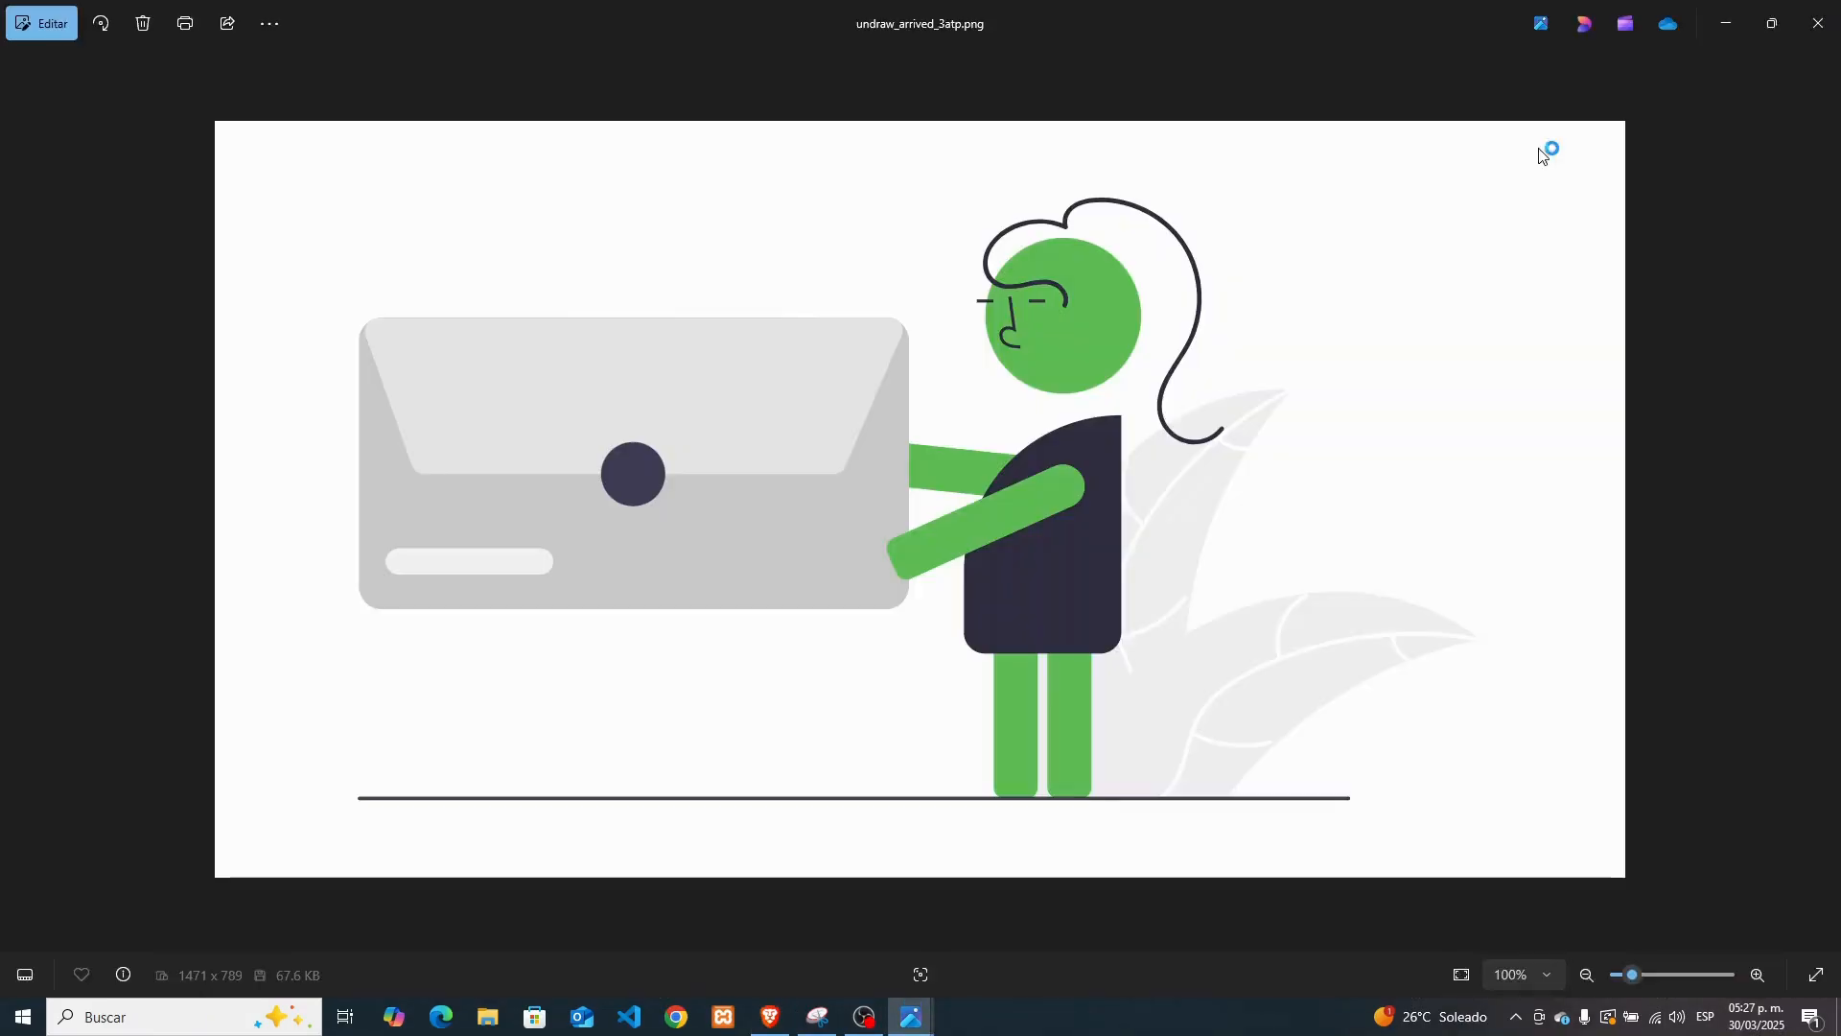
{"action": "right_click", "coordinate": [1127, 210]}
{"action": "left_click", "coordinate": [1198, 285]}
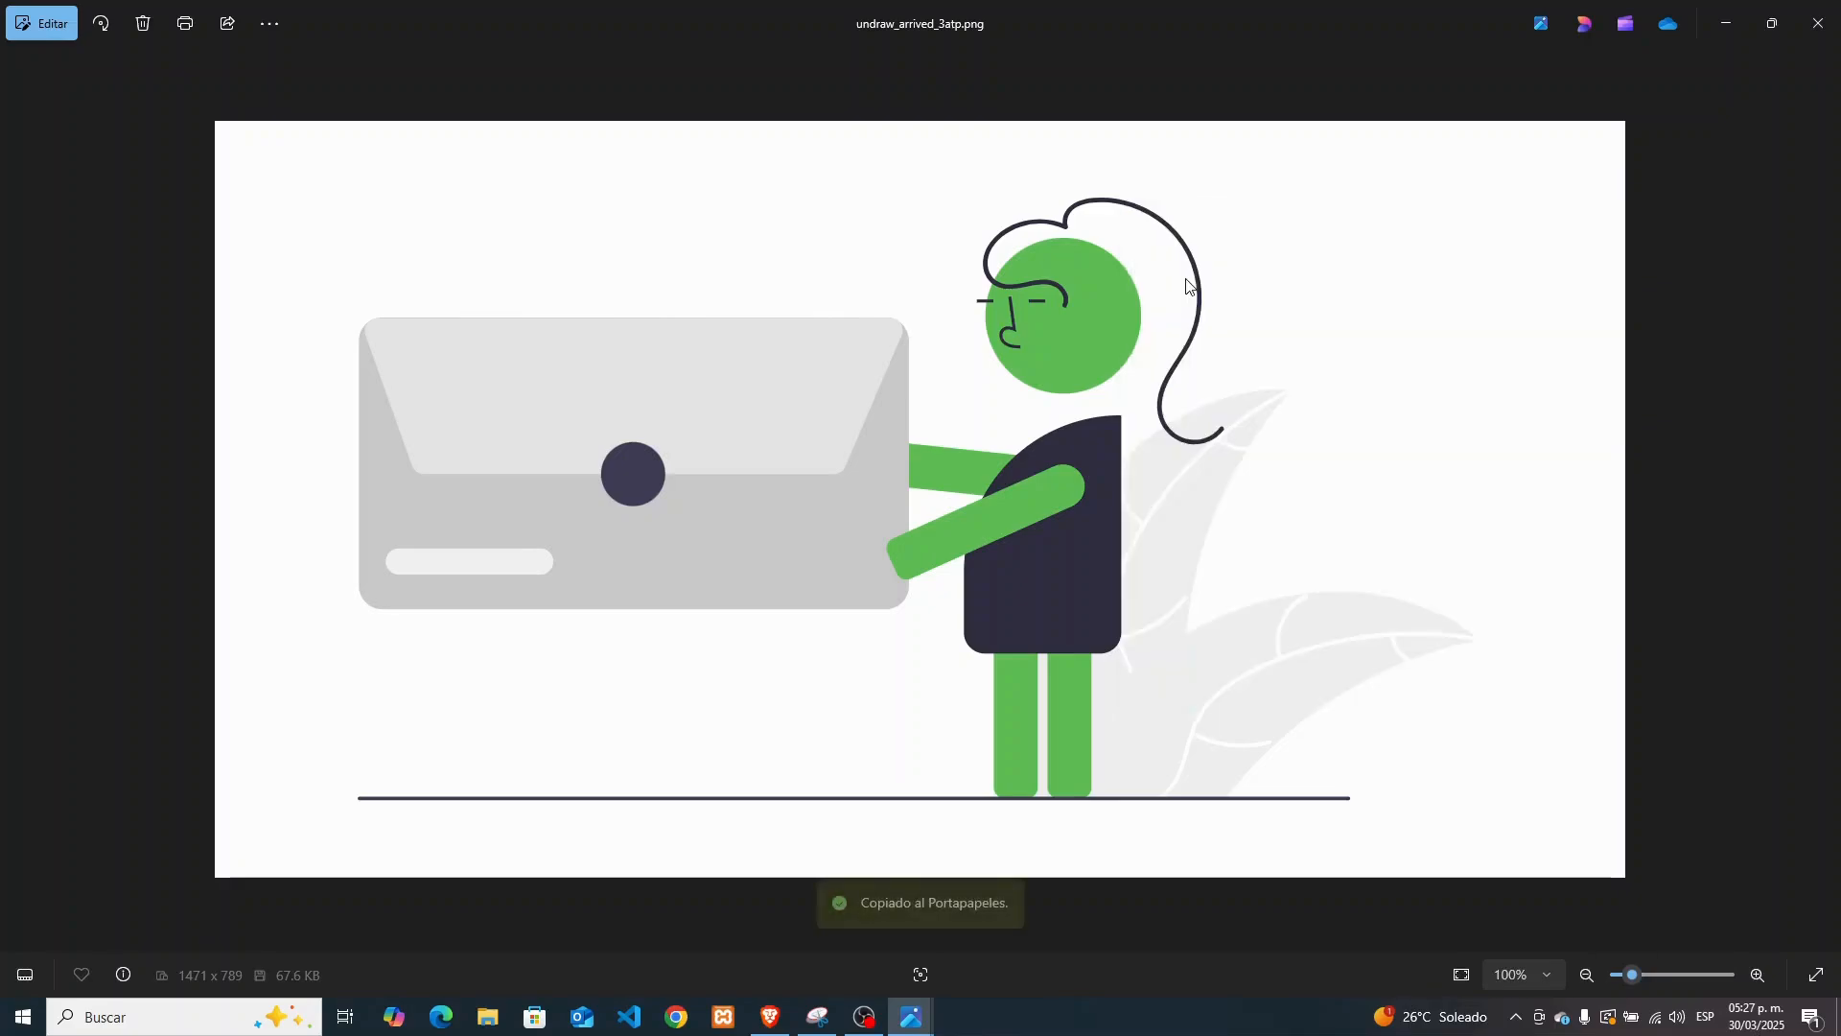
{"action": "left_click", "coordinate": [1819, 23]}
Paste the Arrived image onto the Figma canvas and scale it down to about 441 × 237
{"action": "right_click", "coordinate": [1419, 308]}
{"action": "left_click", "coordinate": [1448, 319]}
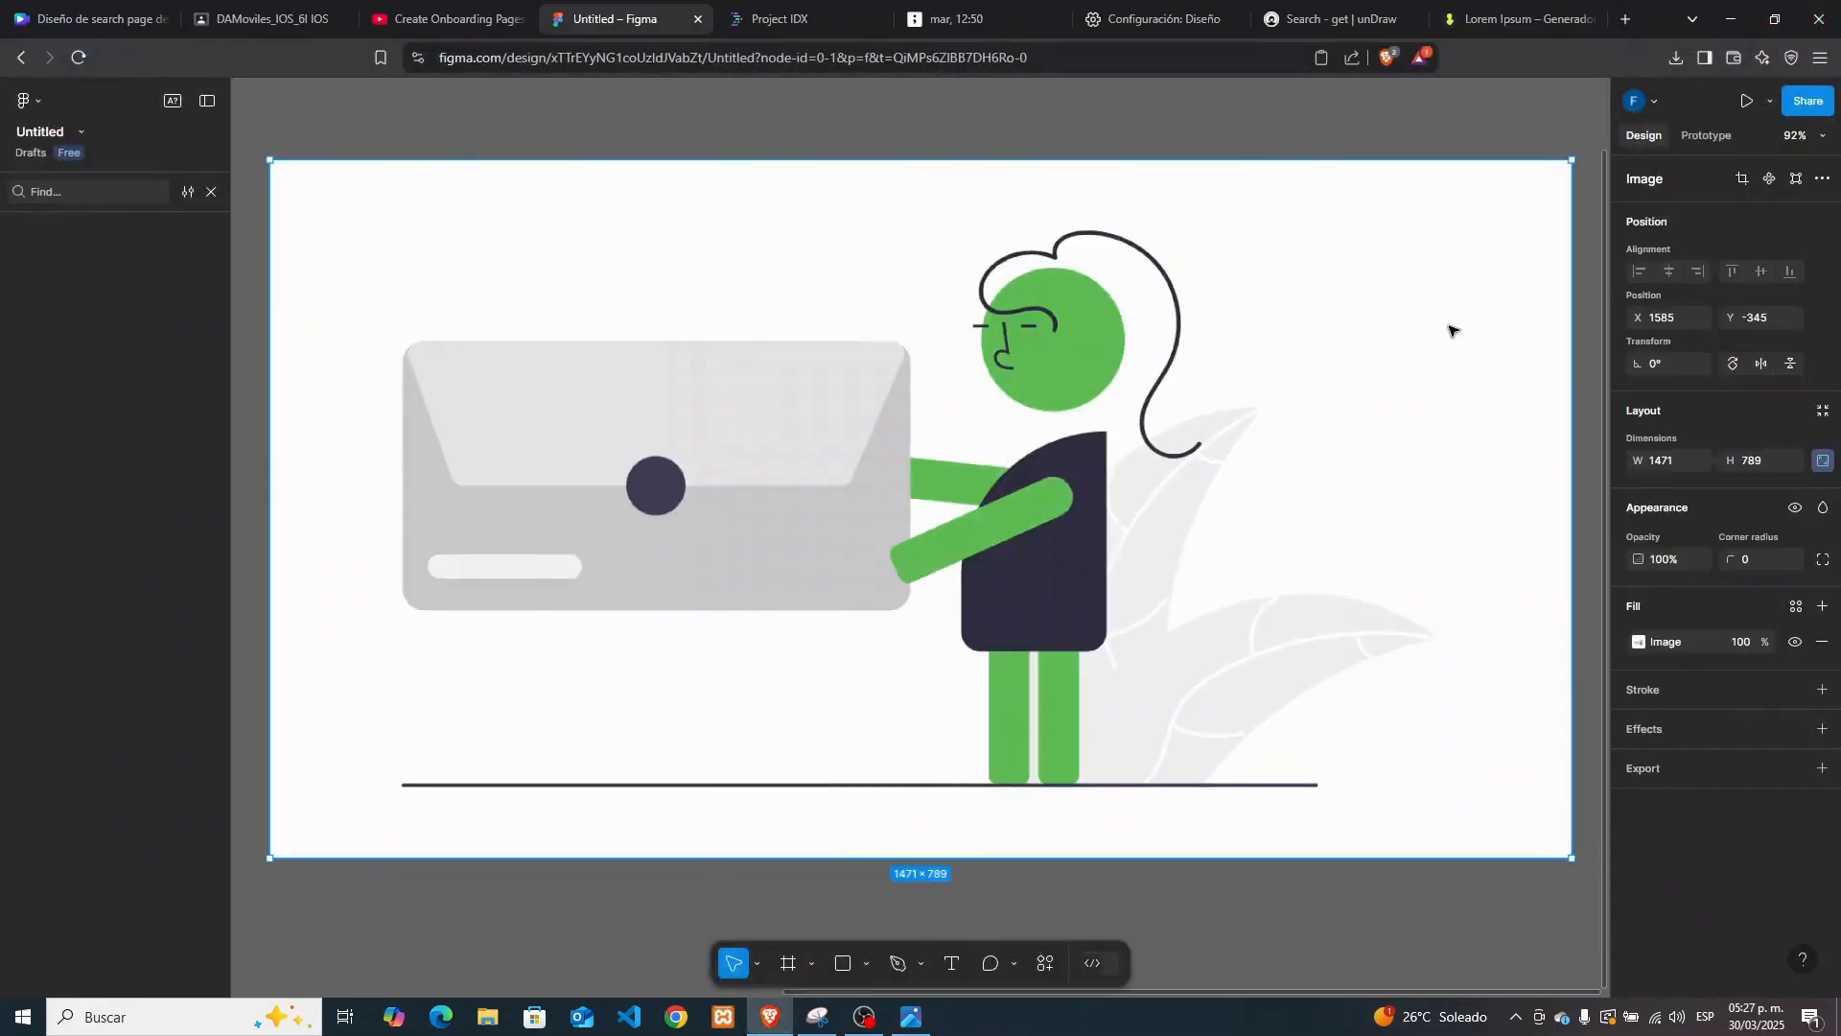
{"action": "left_click_drag", "start_coordinate": [1556, 170], "coordinate": [660, 743]}
{"action": "key", "text": "ctrl+minus"}
{"action": "key", "text": "ctrl+minus"}
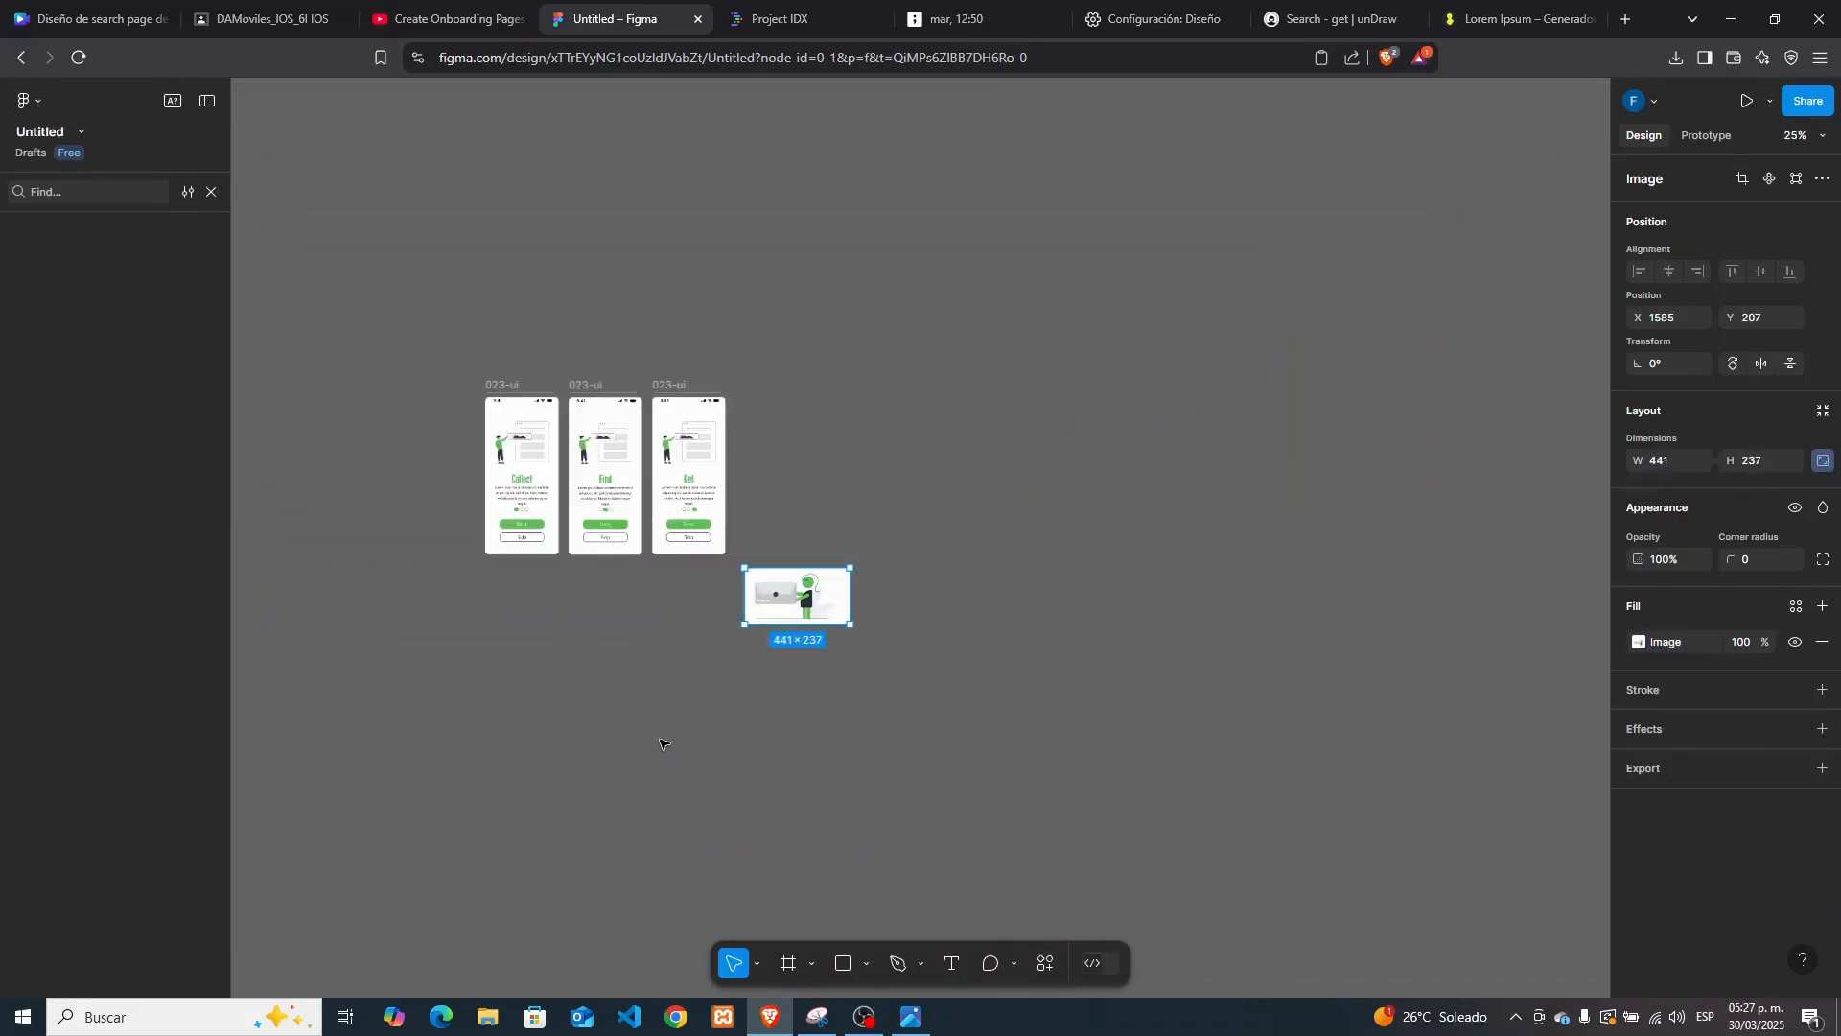
Move the Arrived image up beside the Get screen, level with its illustration
{"action": "left_click", "coordinate": [614, 487]}
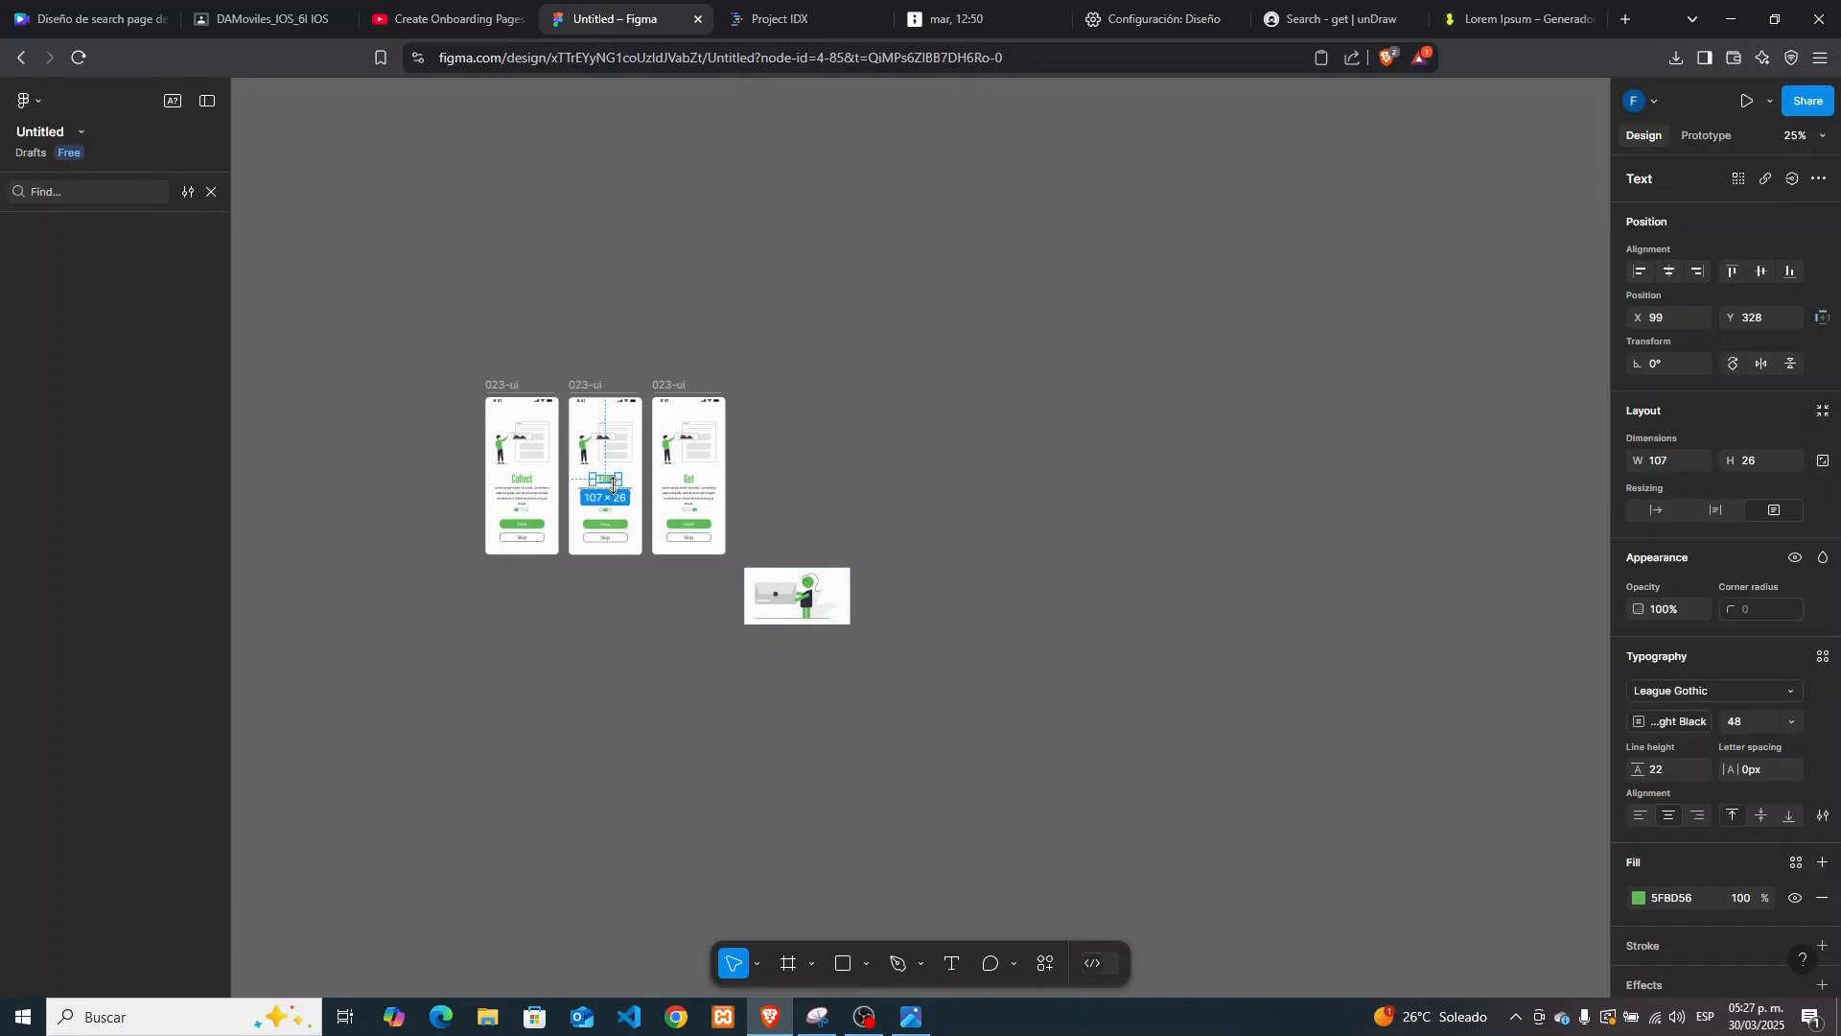
{"action": "key", "text": "ctrl+plus"}
{"action": "key", "text": "ctrl+plus"}
{"action": "left_click", "coordinate": [757, 962]}
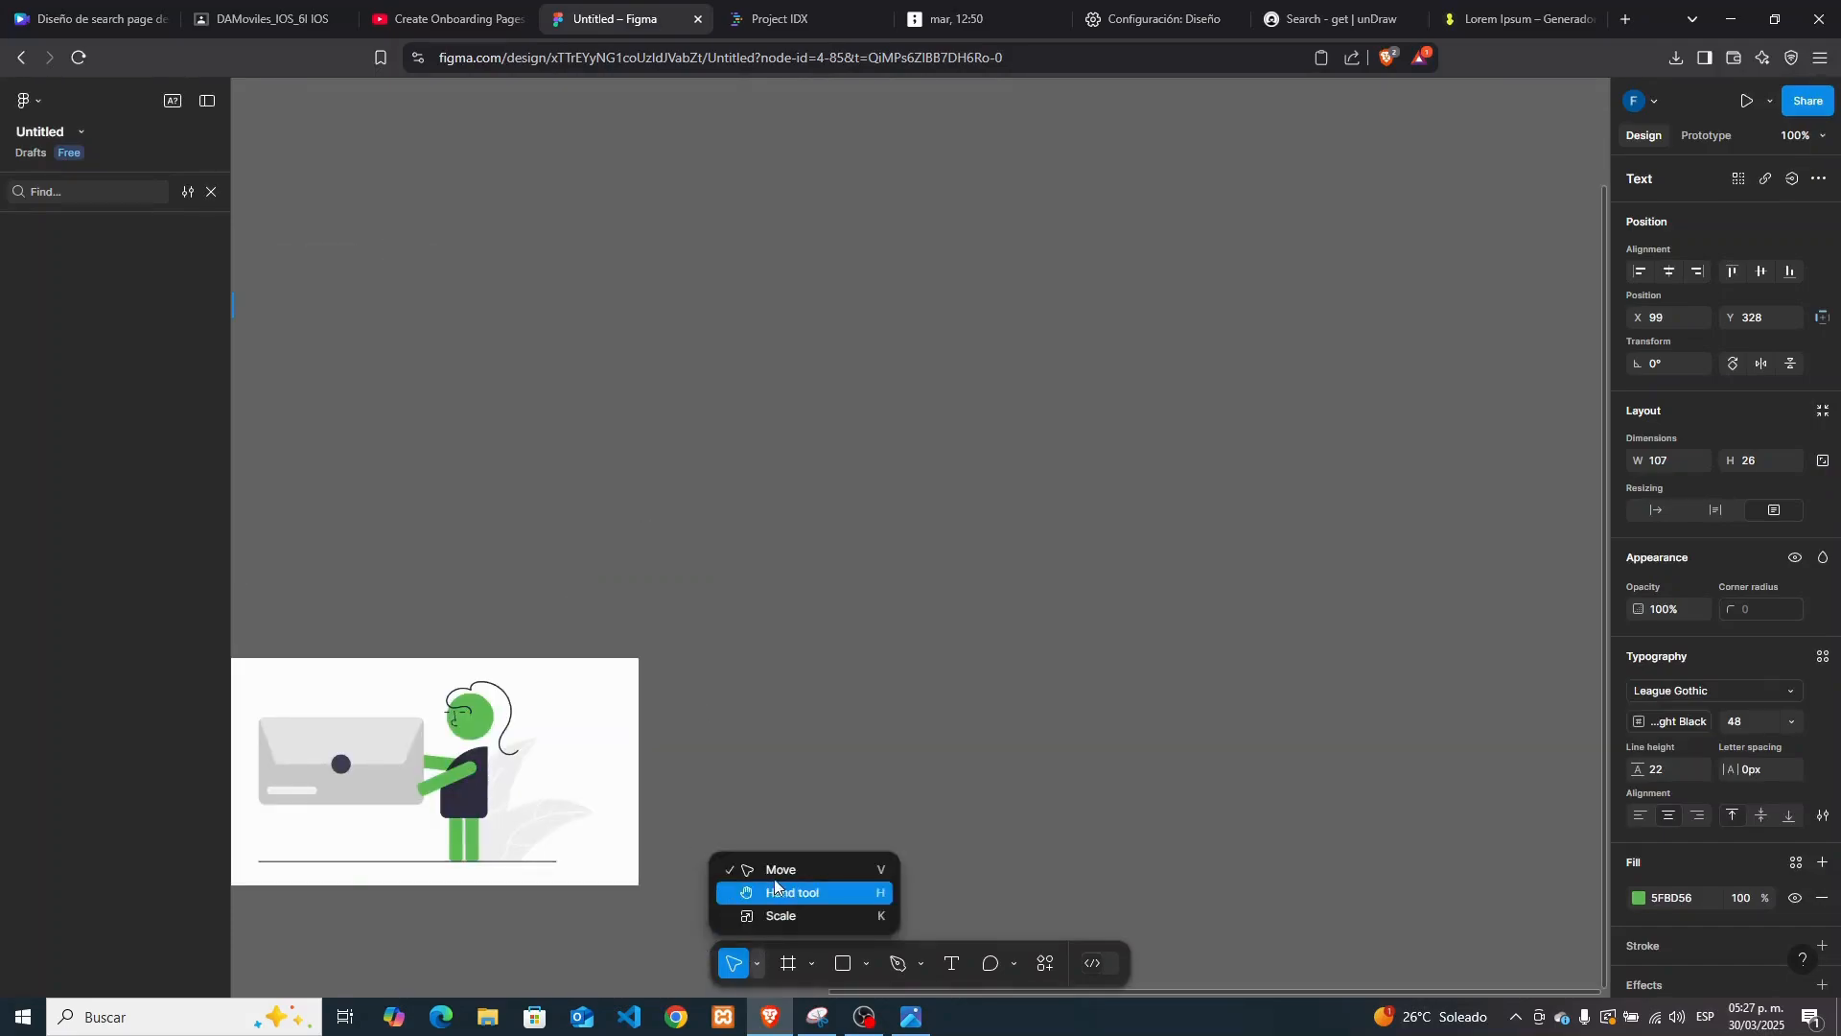
{"action": "left_click", "coordinate": [765, 885]}
{"action": "left_click_drag", "start_coordinate": [796, 736], "coordinate": [1600, 805]}
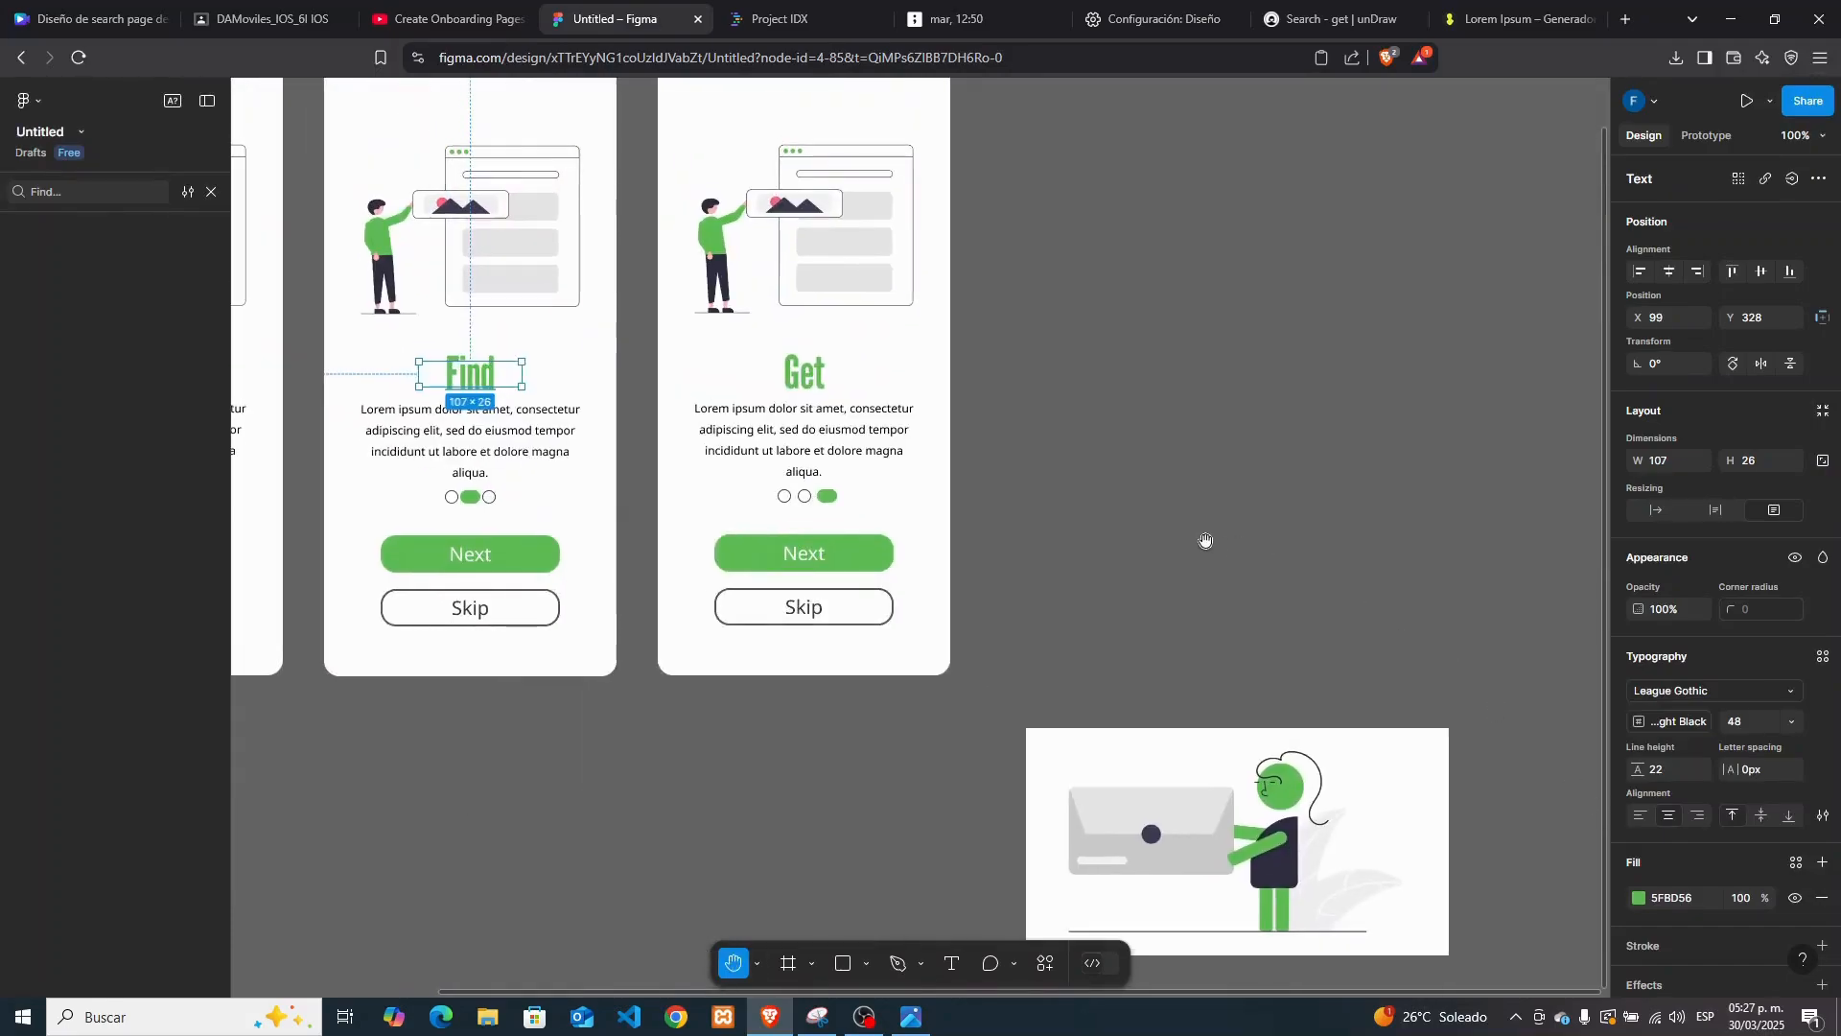
{"action": "left_click", "coordinate": [757, 962]}
{"action": "left_click", "coordinate": [764, 860]}
{"action": "left_click_drag", "start_coordinate": [1228, 851], "coordinate": [1203, 326]}
{"action": "left_click", "coordinate": [757, 963]}
{"action": "left_click", "coordinate": [764, 885]}
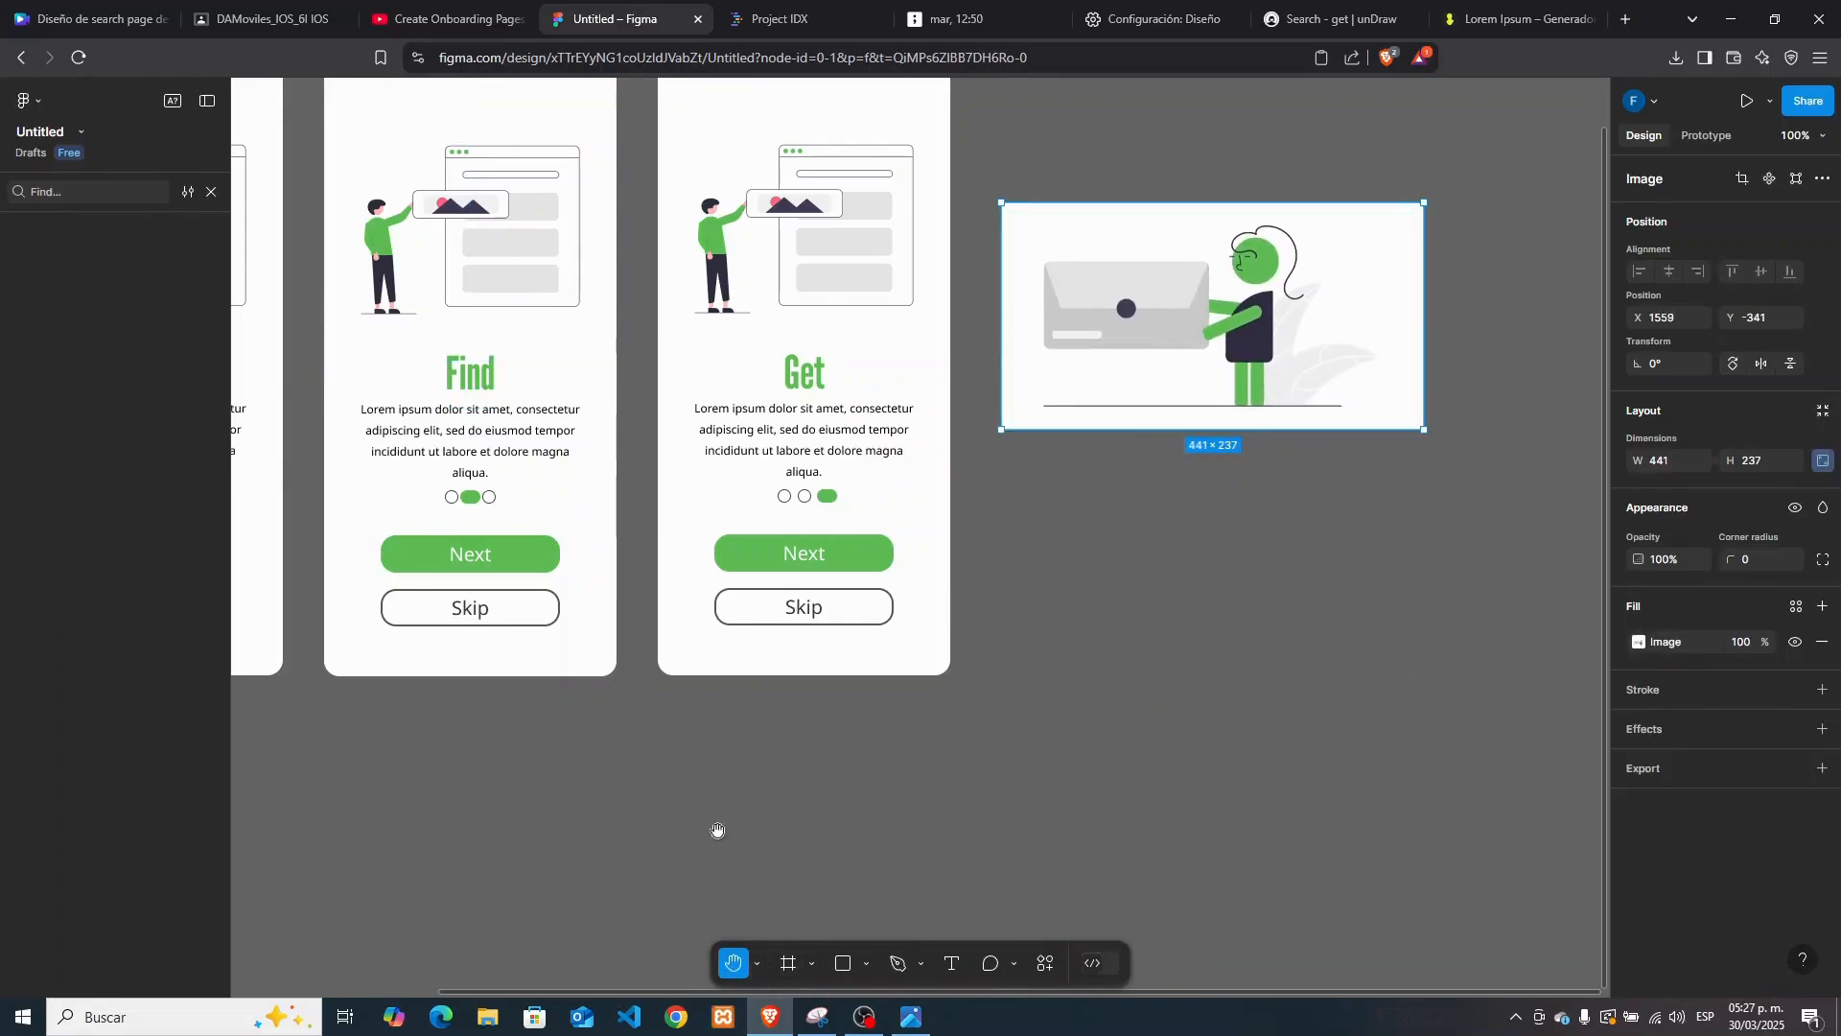
{"action": "left_click_drag", "start_coordinate": [715, 830], "coordinate": [988, 988]}
{"action": "left_click", "coordinate": [757, 963]}
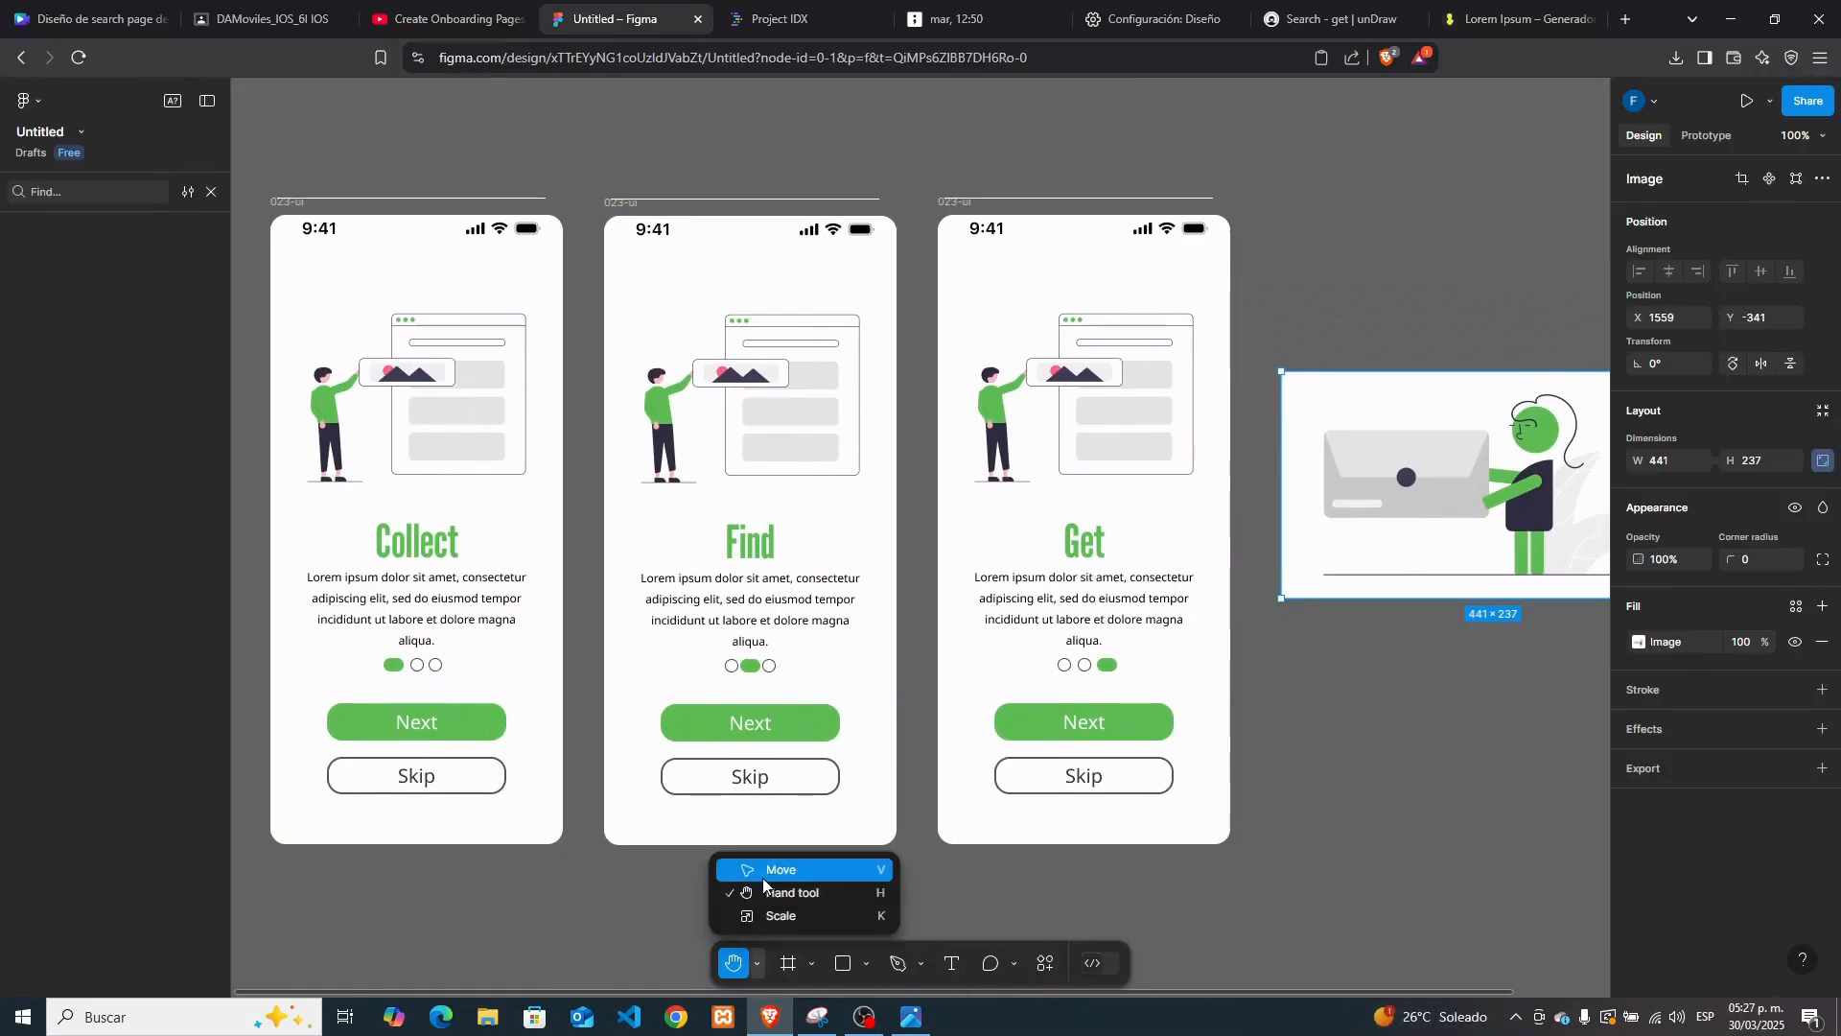
{"action": "left_click", "coordinate": [764, 860]}
{"action": "left_click_drag", "start_coordinate": [1312, 532], "coordinate": [1311, 572]}
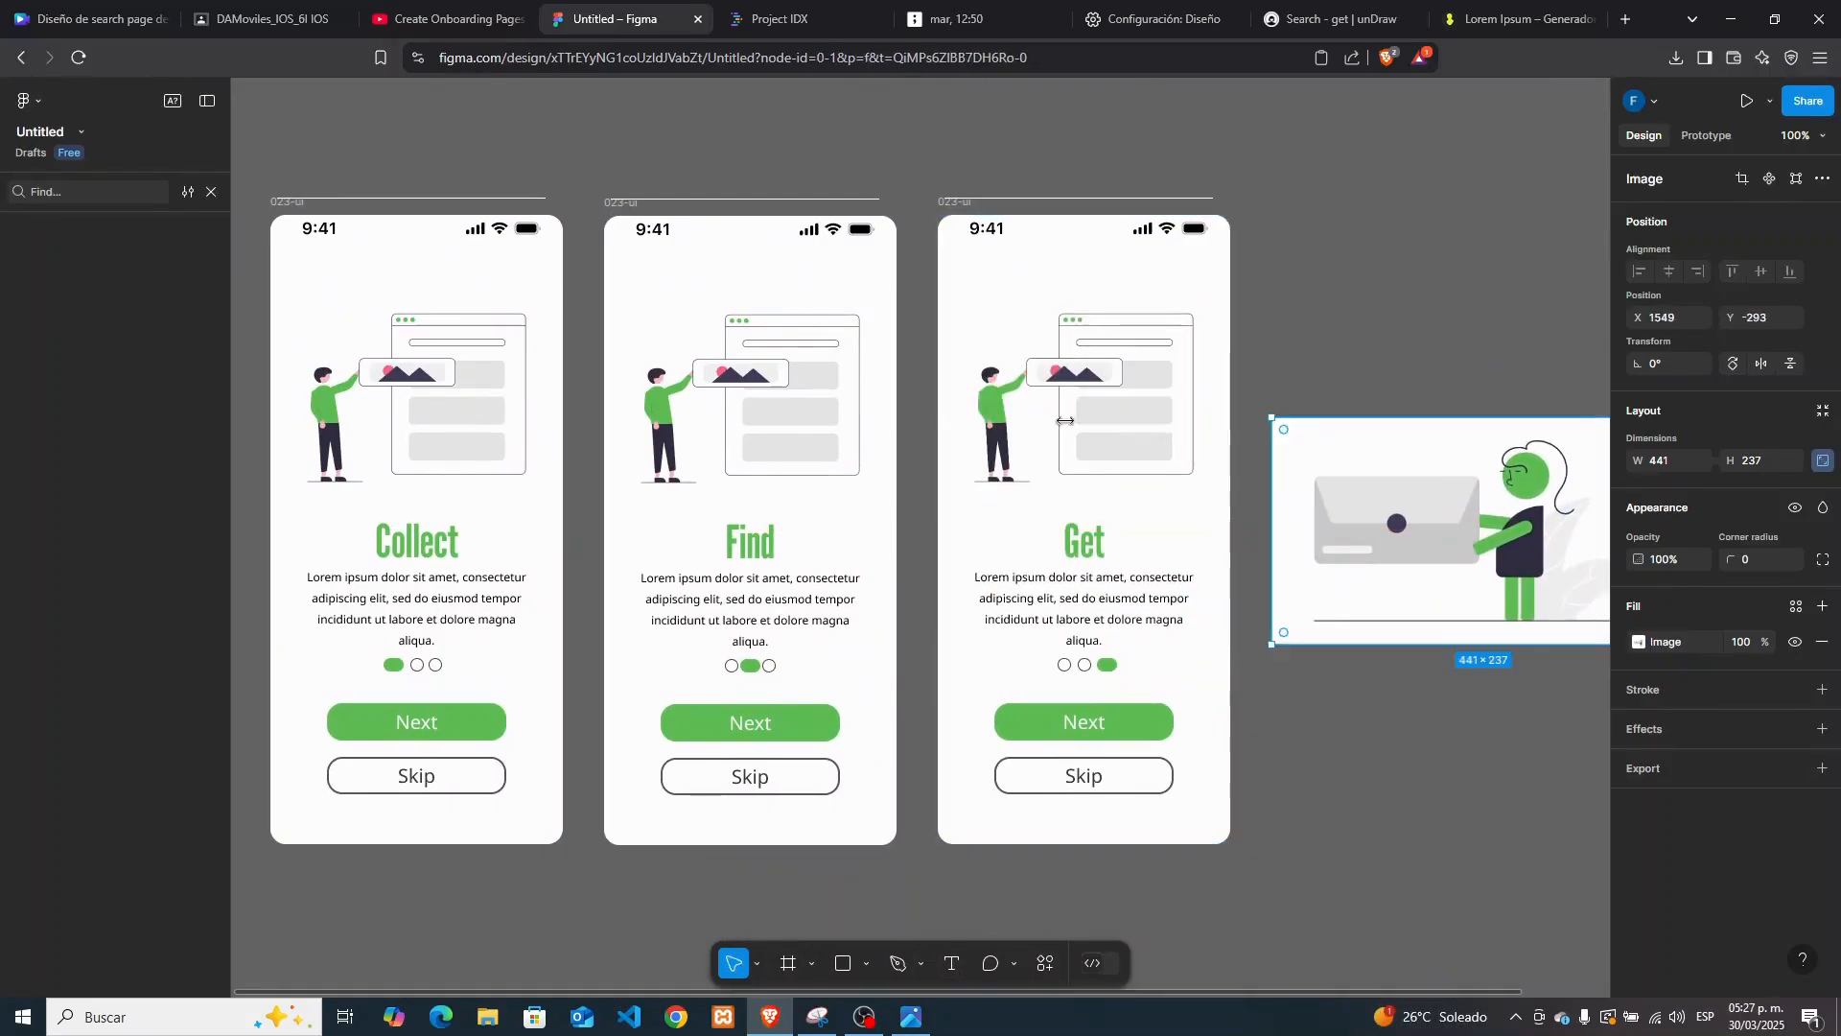
Delete the old illustrations from the Find and Get screens and fit the scaled-down Arrived image above the Get title
{"action": "left_click", "coordinate": [834, 399]}
{"action": "key", "text": "Delete"}
{"action": "left_click", "coordinate": [1347, 529]}
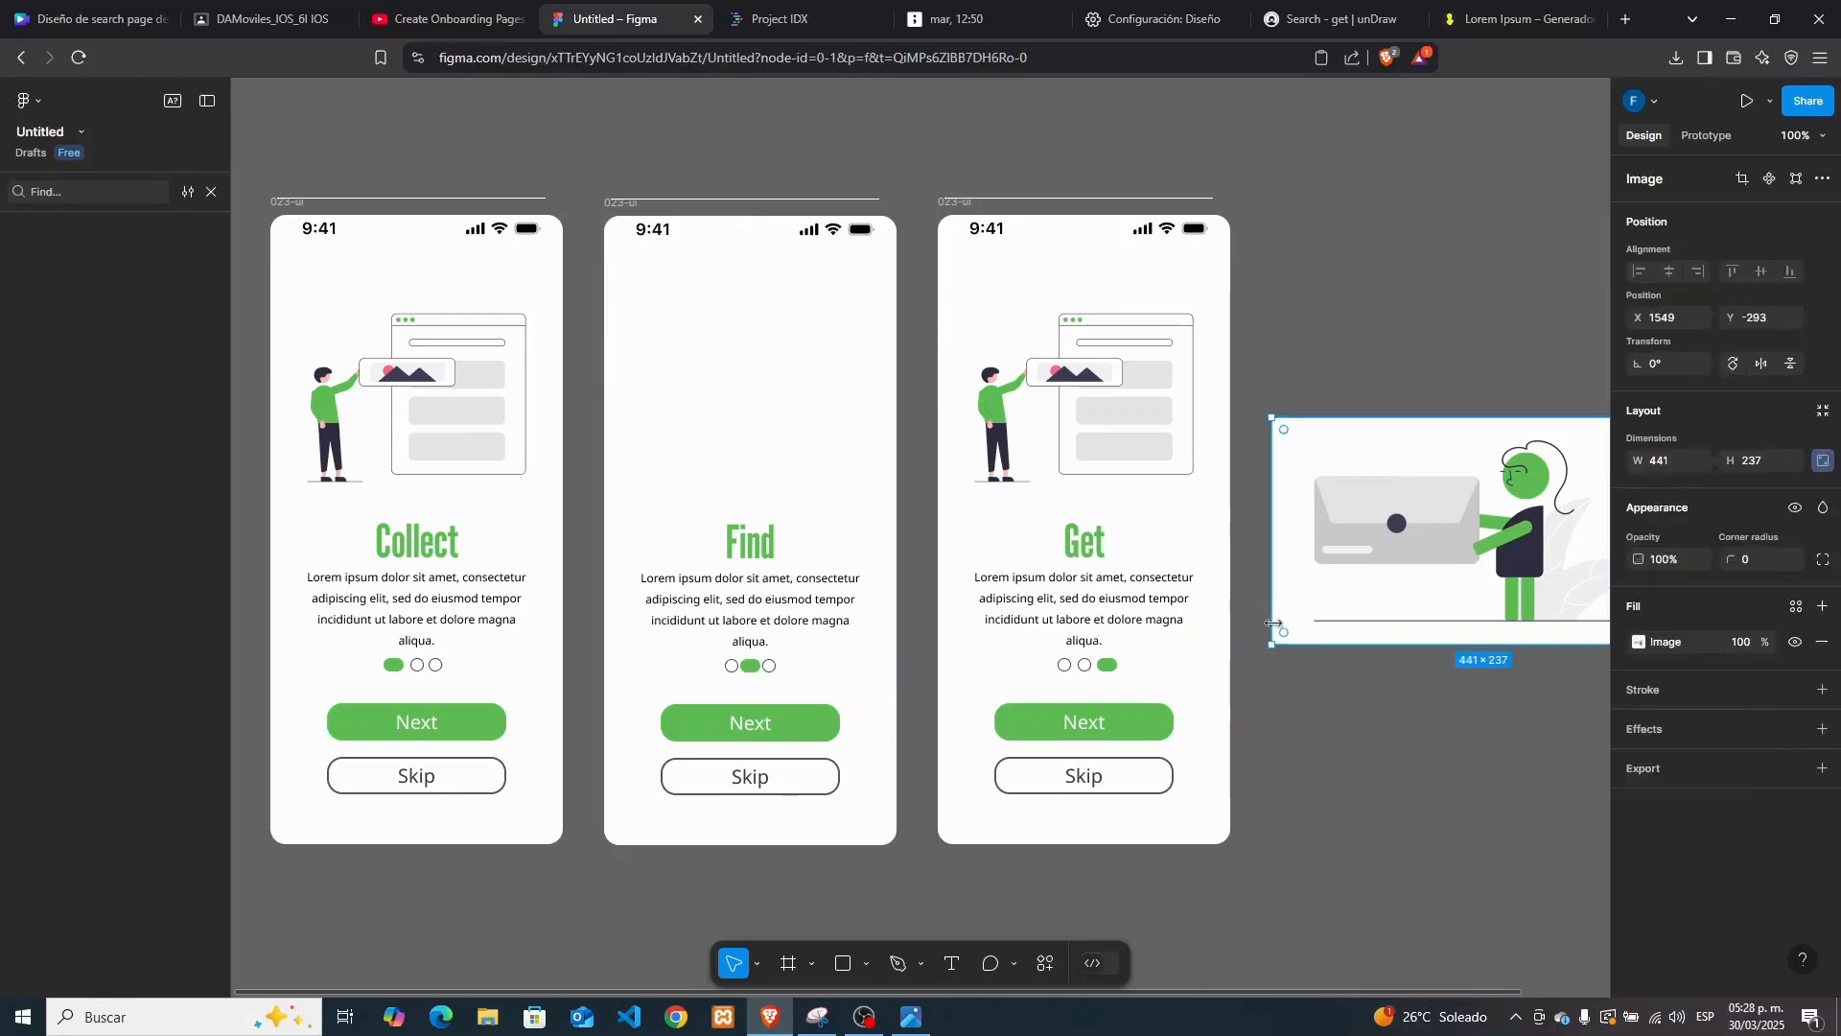
{"action": "left_click_drag", "start_coordinate": [1275, 646], "coordinate": [638, 448]}
{"action": "left_click_drag", "start_coordinate": [797, 399], "coordinate": [1150, 387]}
{"action": "left_click", "coordinate": [1056, 402]}
{"action": "key", "text": "Delete"}
{"action": "left_click", "coordinate": [1515, 410]}
{"action": "left_click", "coordinate": [1348, 383]}
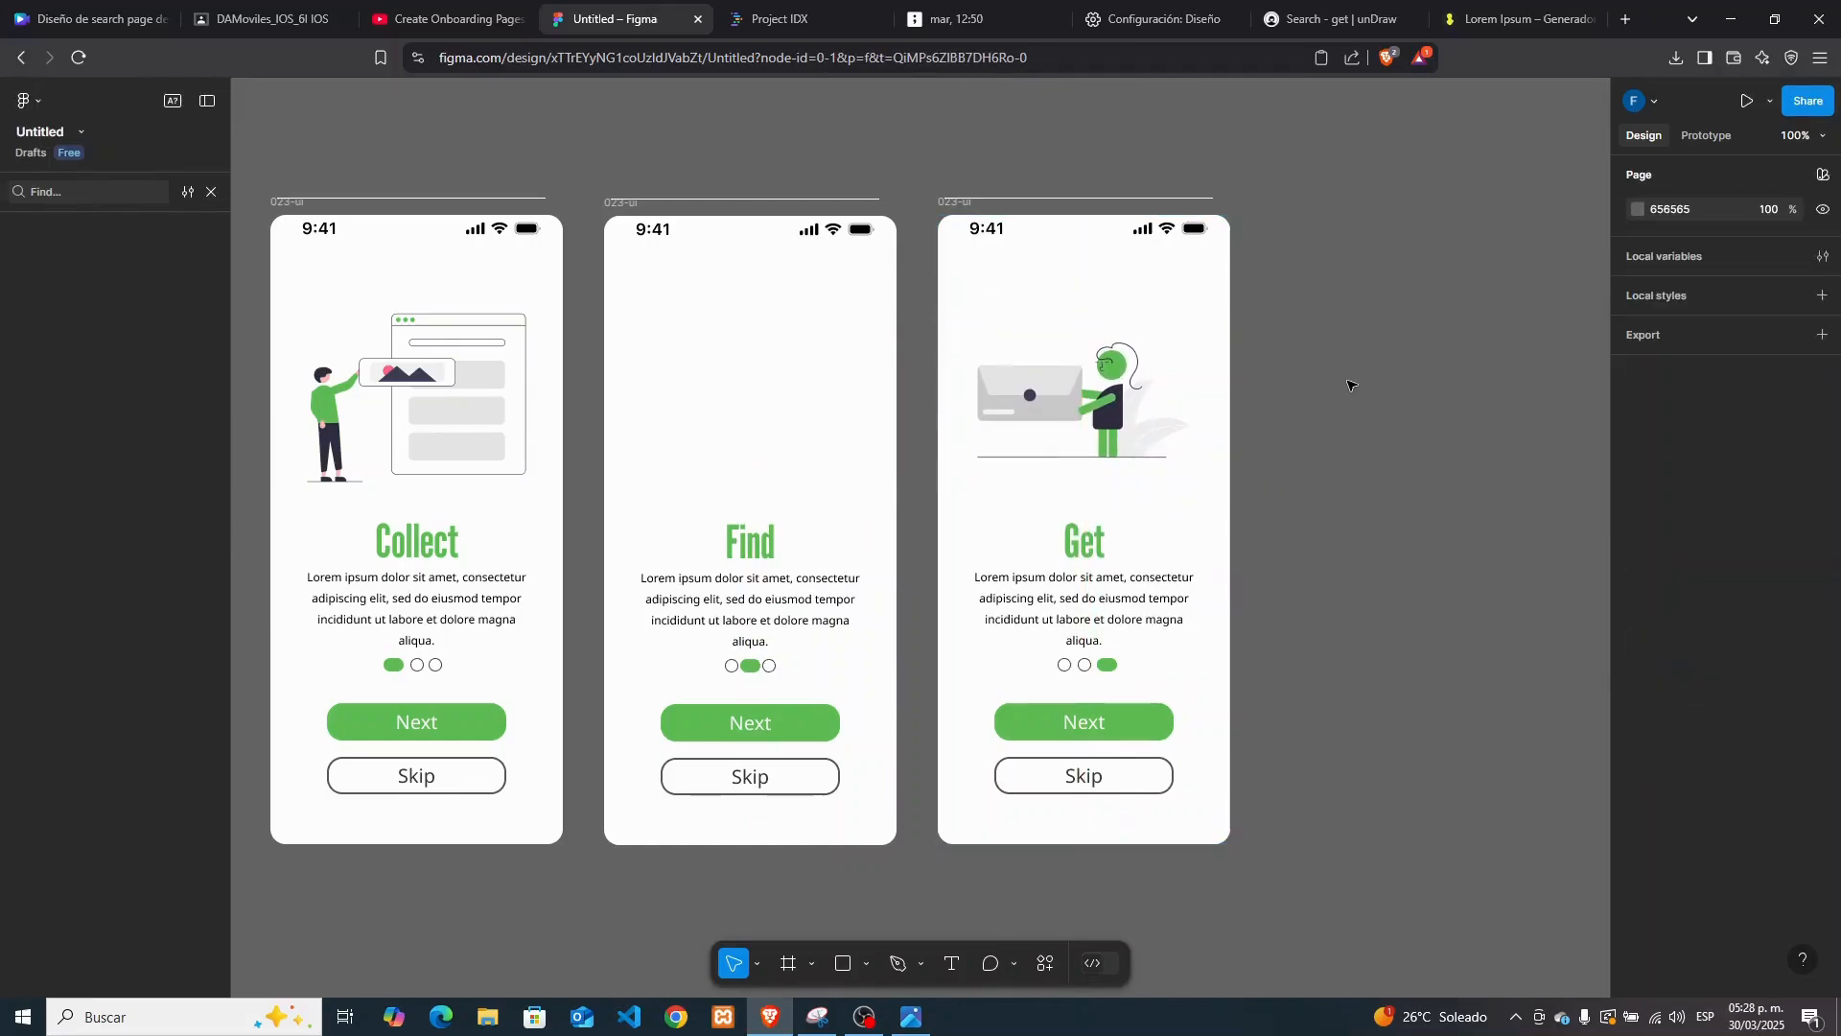
Search unDraw for "find", download "The search" illustration as a PNG, and return to Figma
{"action": "left_click", "coordinate": [1334, 24]}
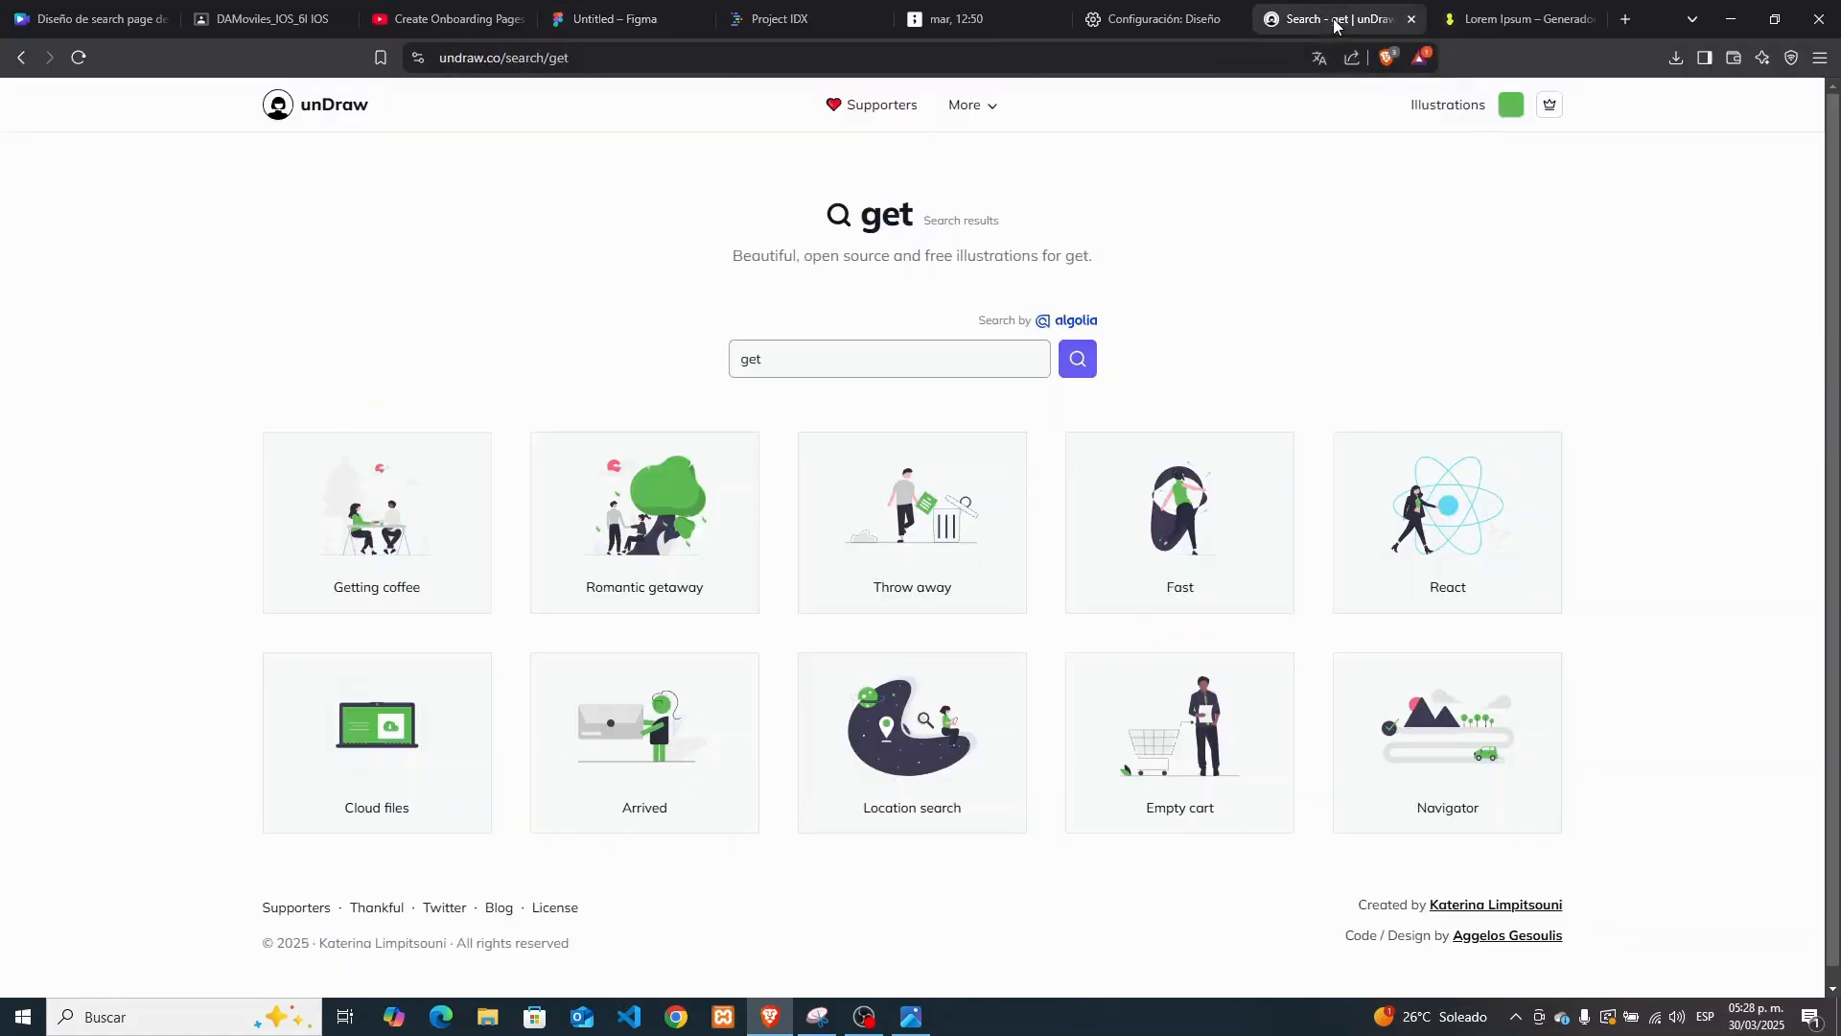
{"action": "double_click", "coordinate": [816, 370]}
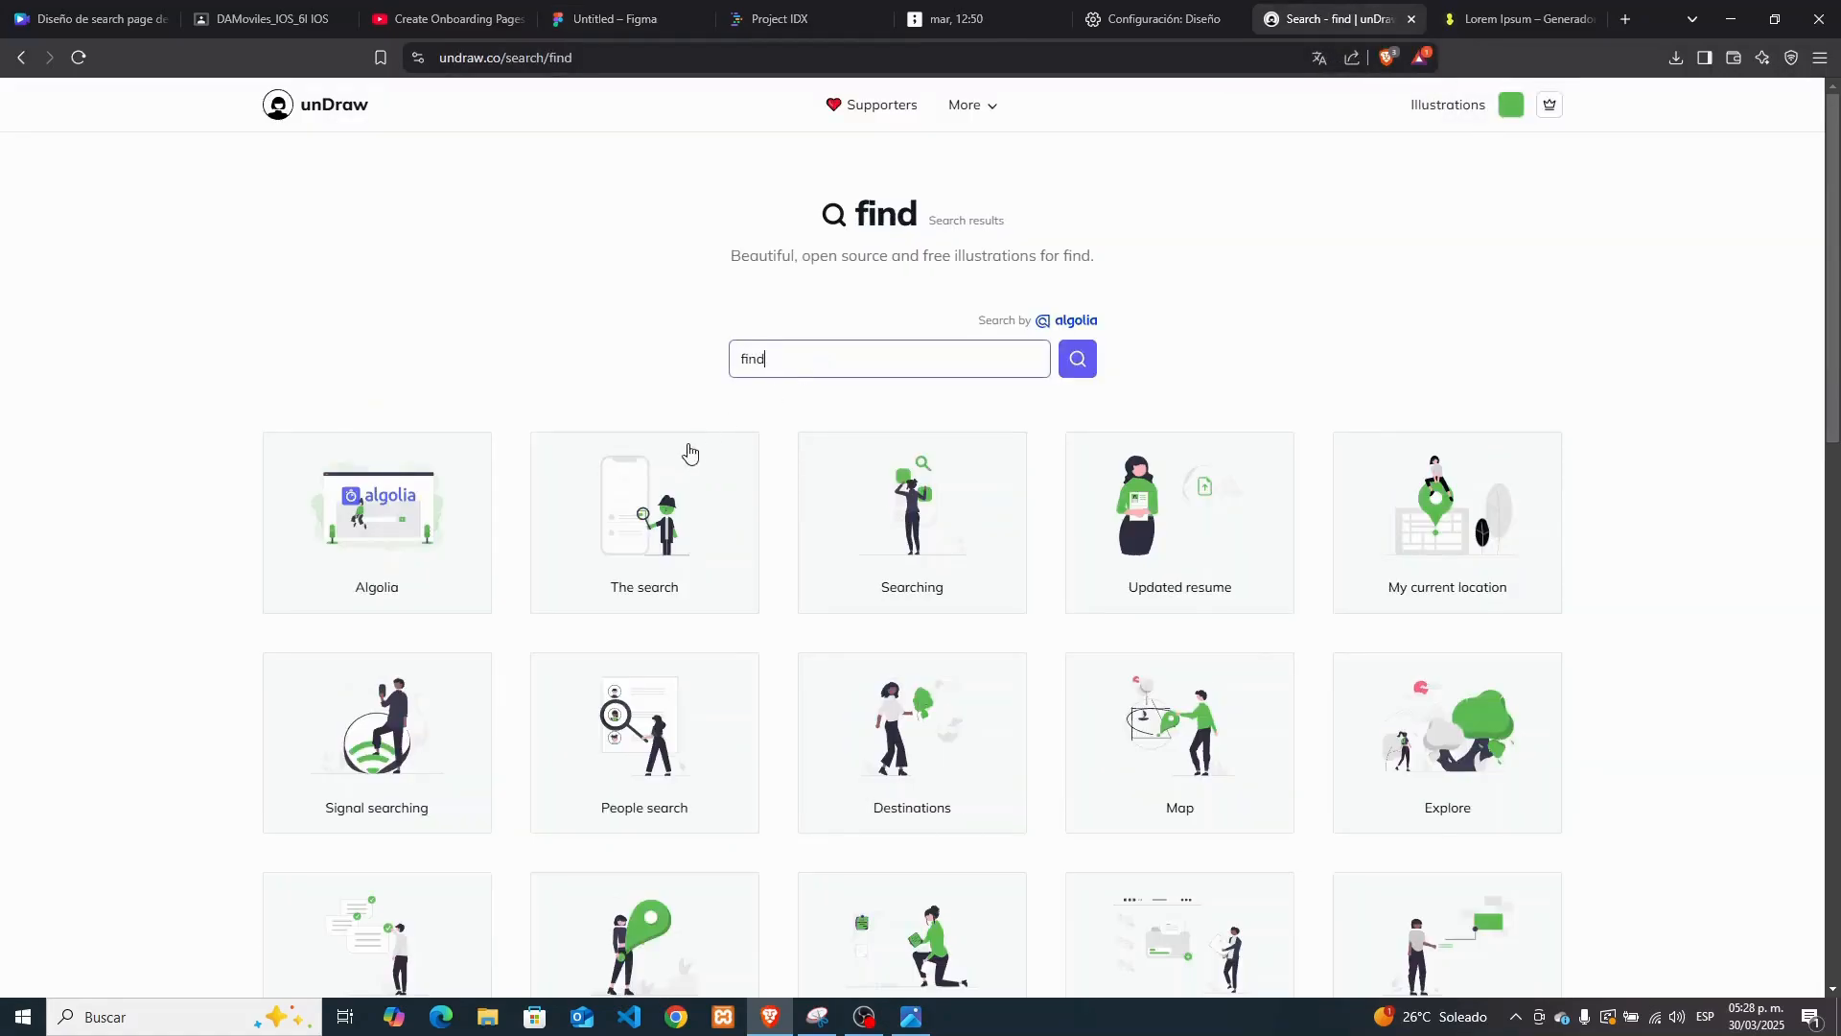
{"action": "left_click", "coordinate": [686, 450]}
{"action": "left_click", "coordinate": [1022, 573]}
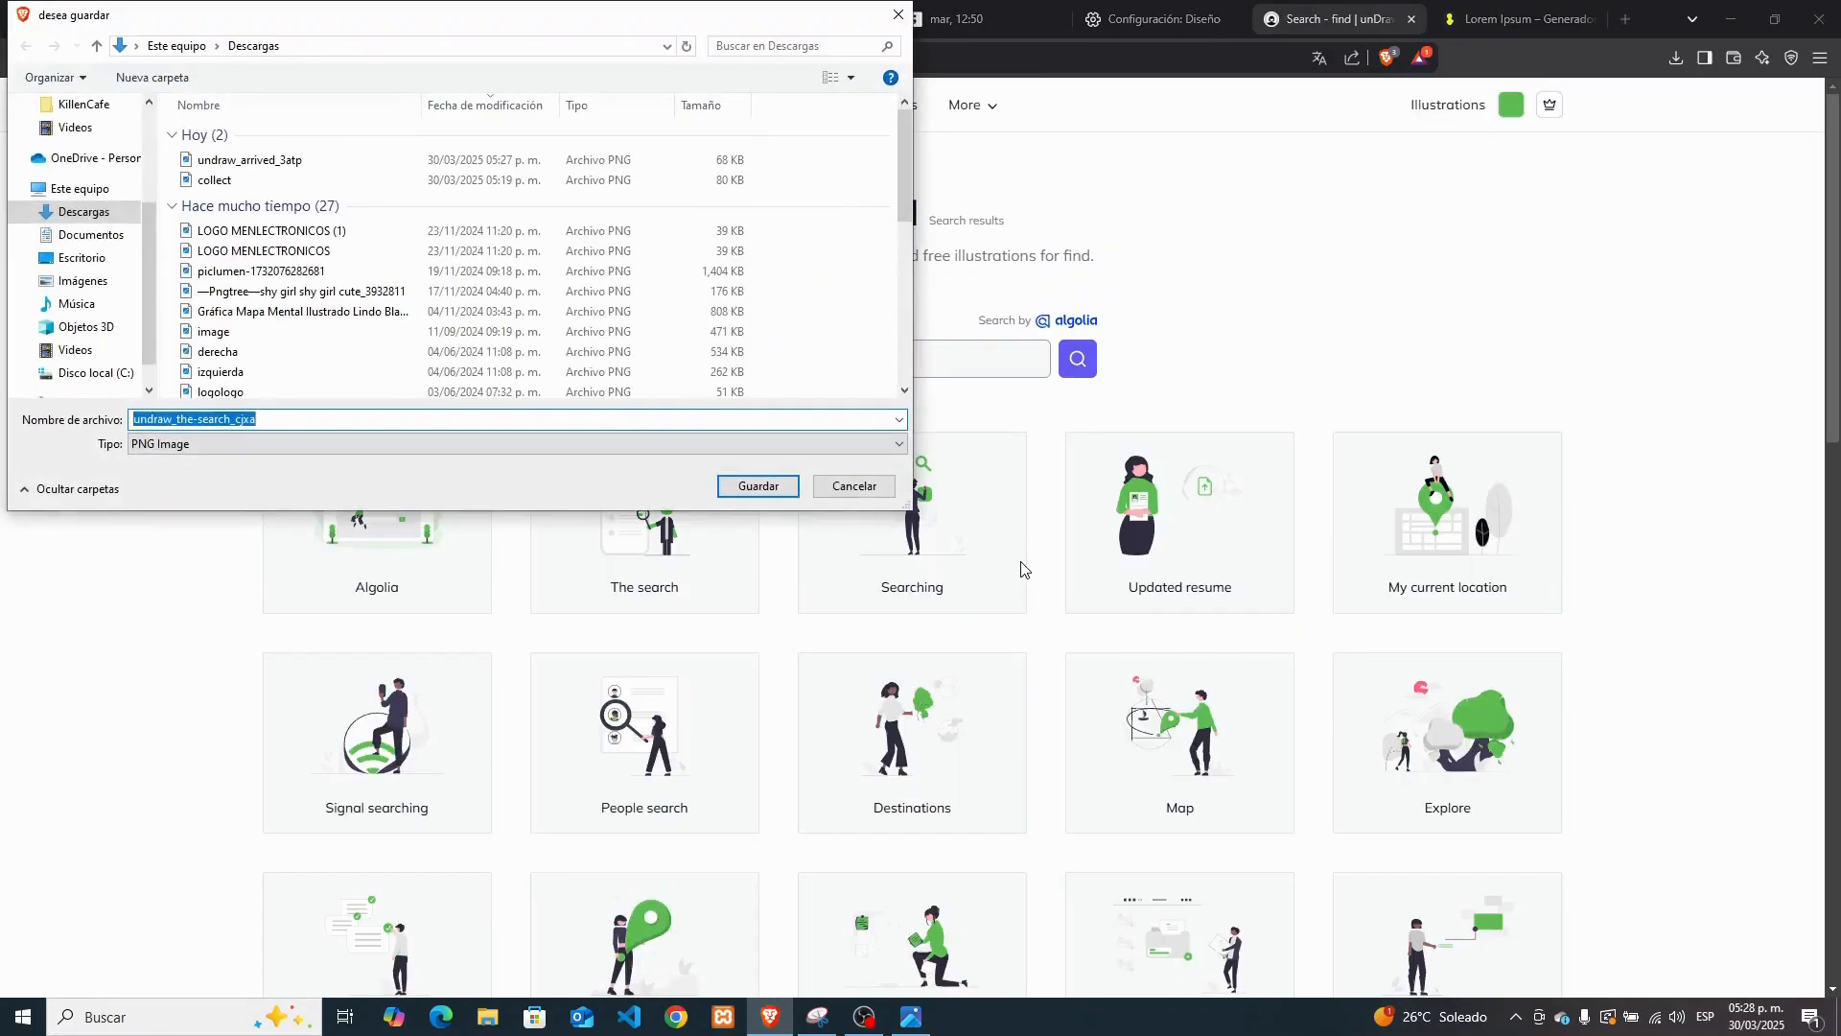
{"action": "left_click", "coordinate": [757, 487]}
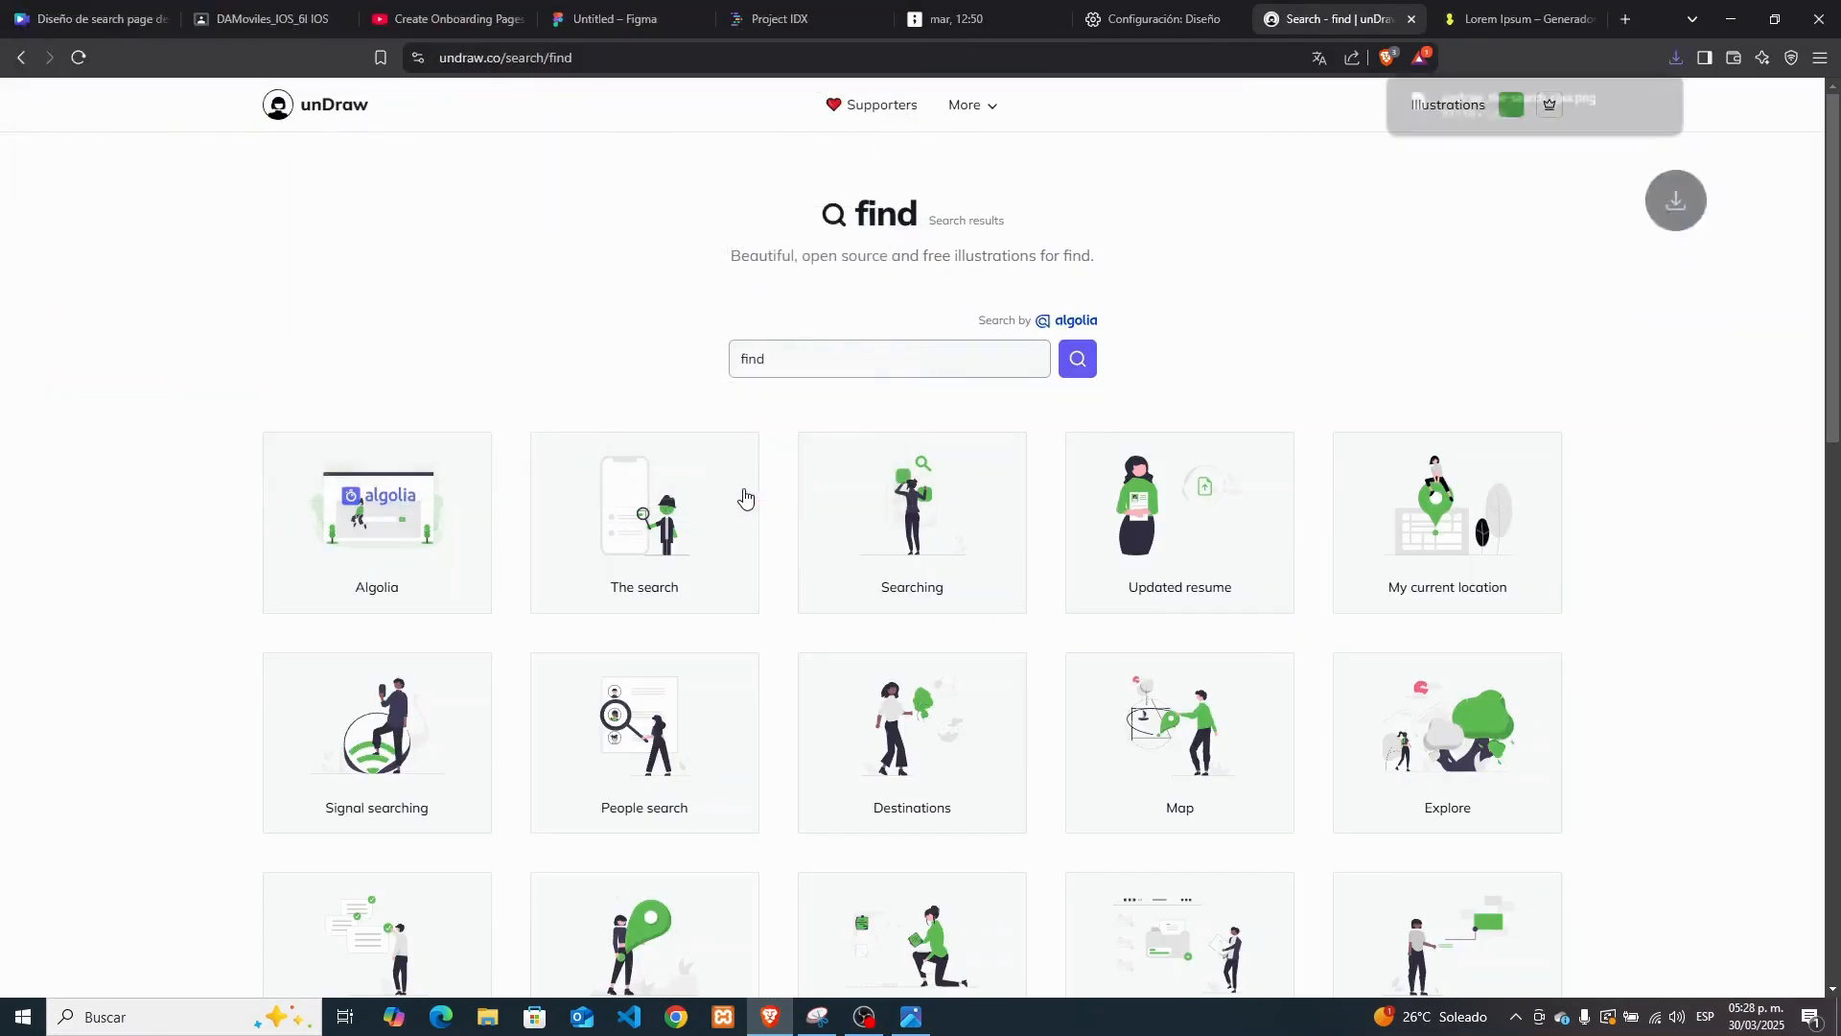
{"action": "left_click", "coordinate": [647, 23]}
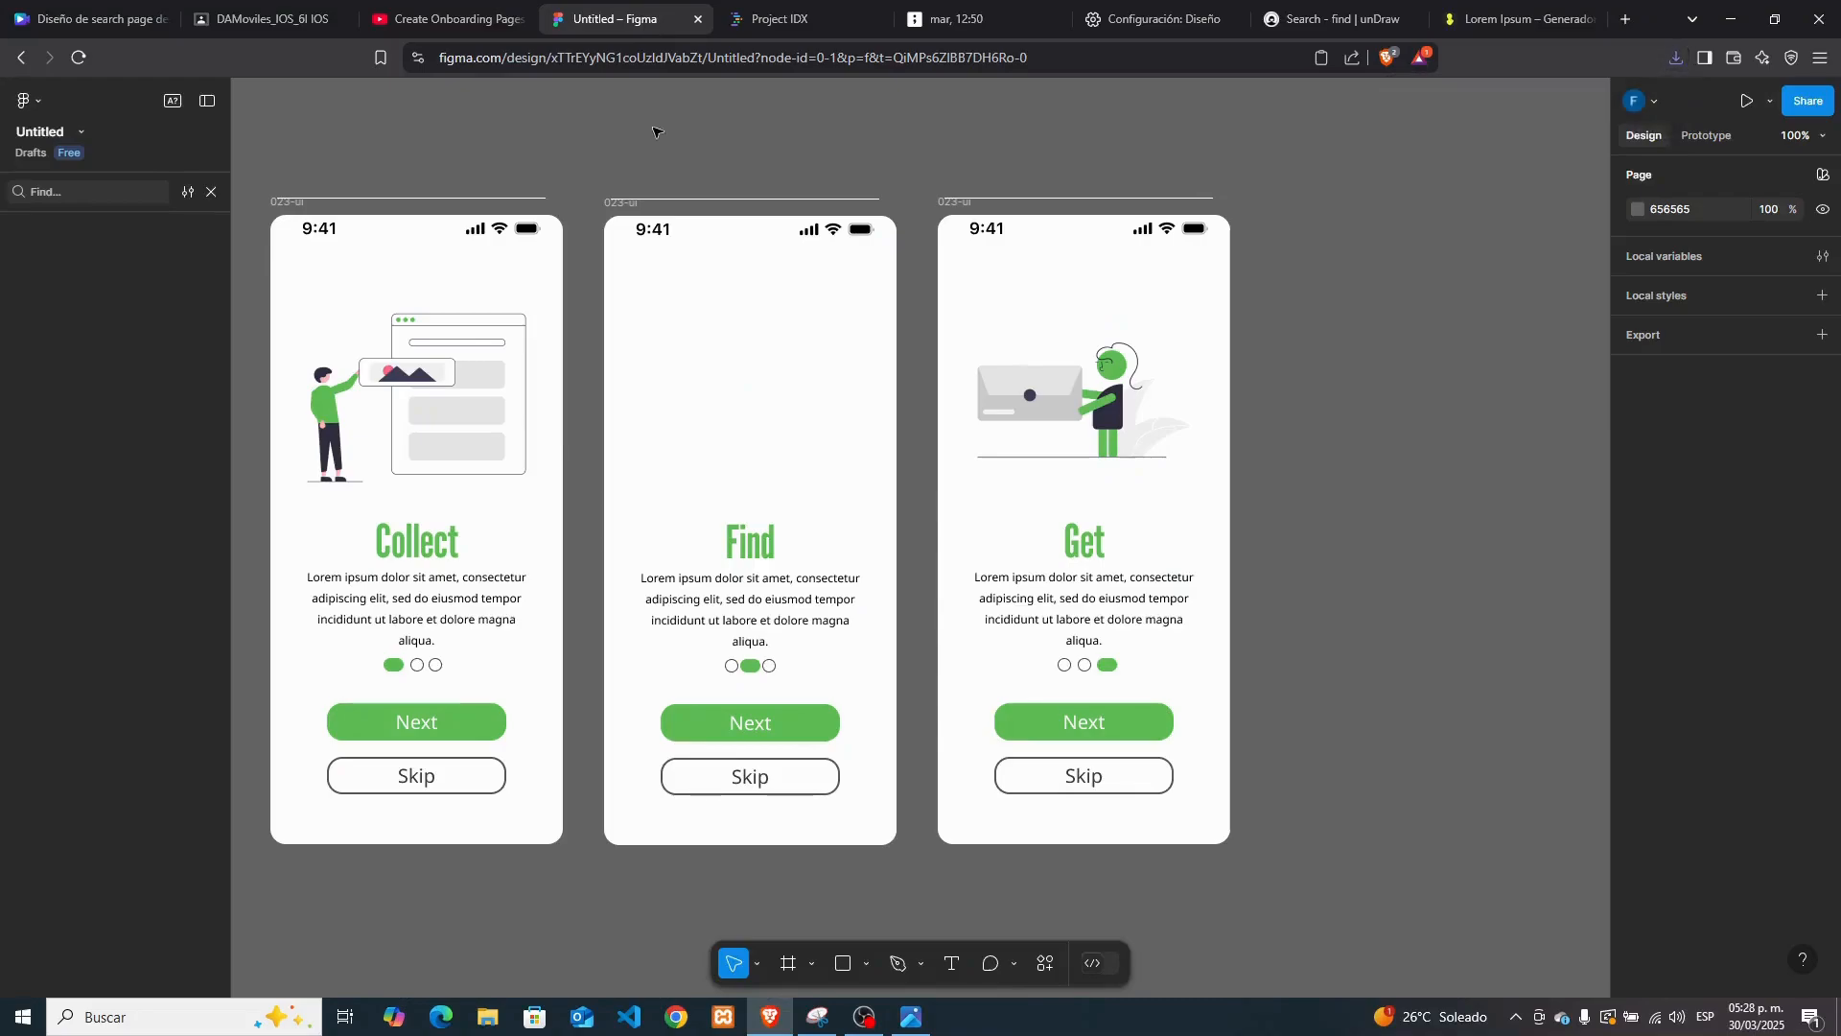
{"action": "right_click", "coordinate": [1329, 452]}
{"action": "left_click", "coordinate": [1342, 462]}
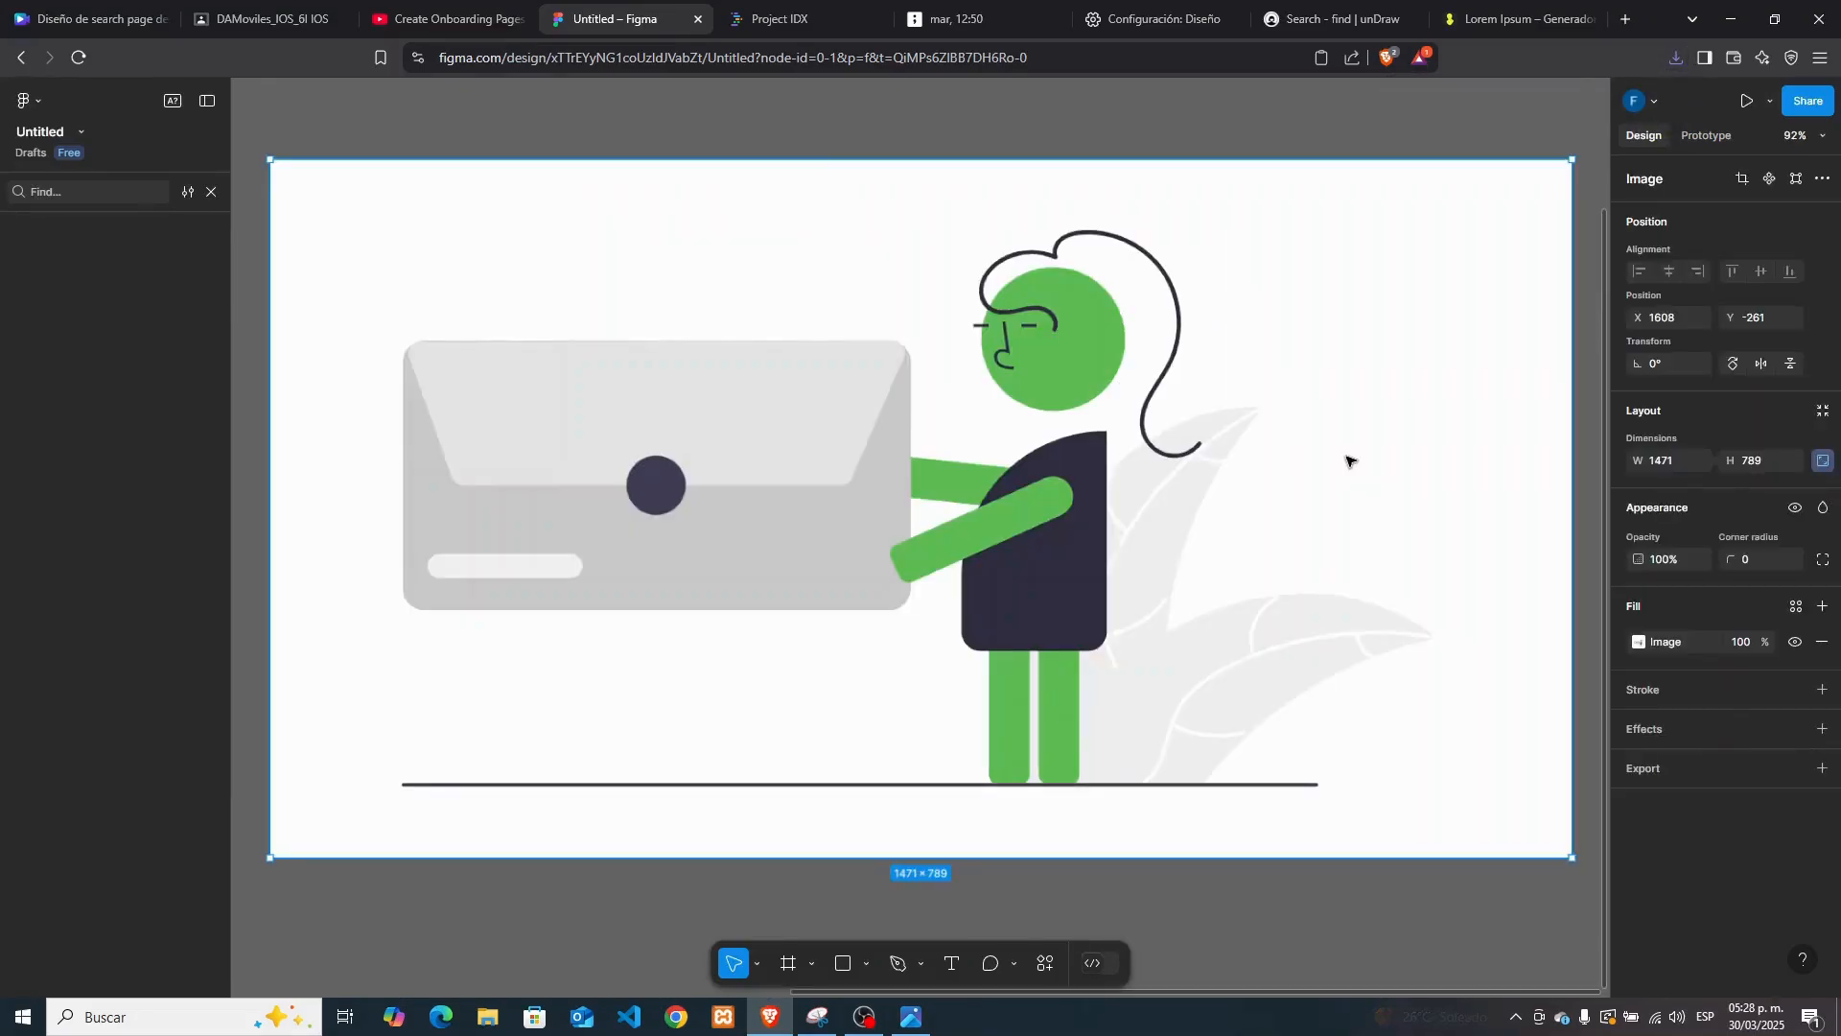
{"action": "key", "text": "Delete"}
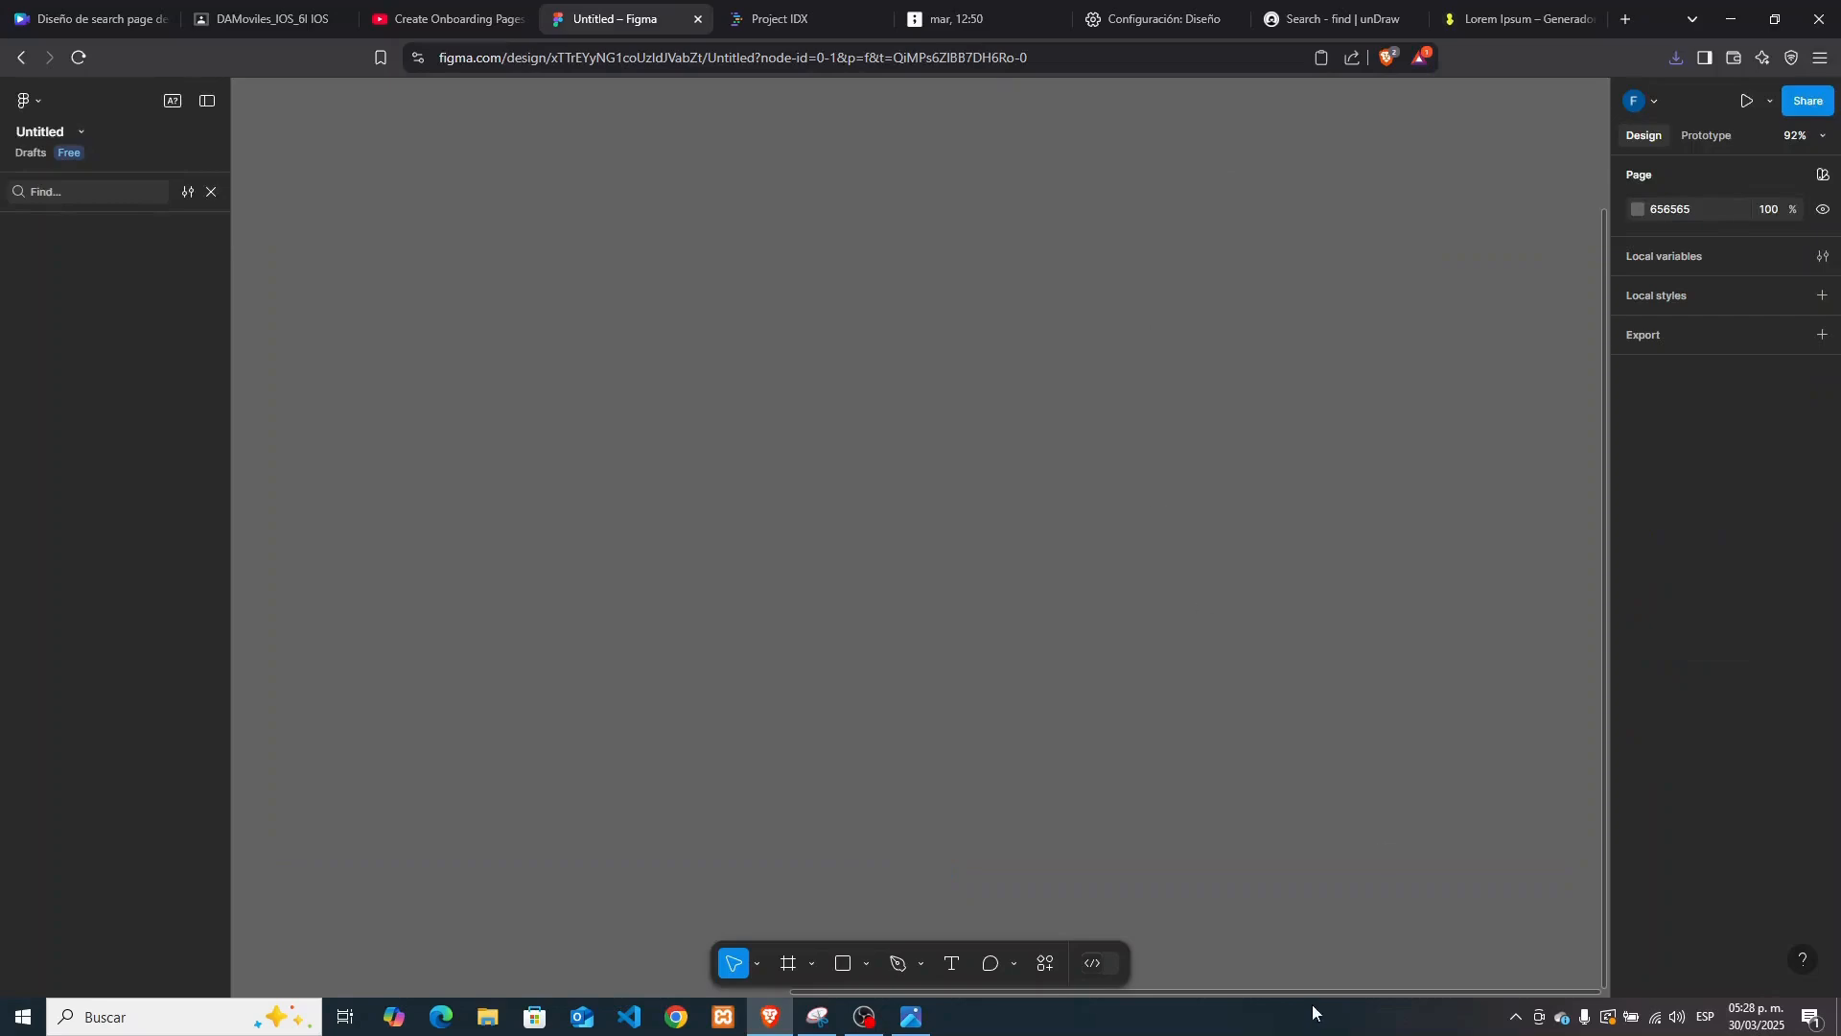
{"action": "scroll", "coordinate": [649, 899], "scroll_direction": "left", "scroll_amount": 10}
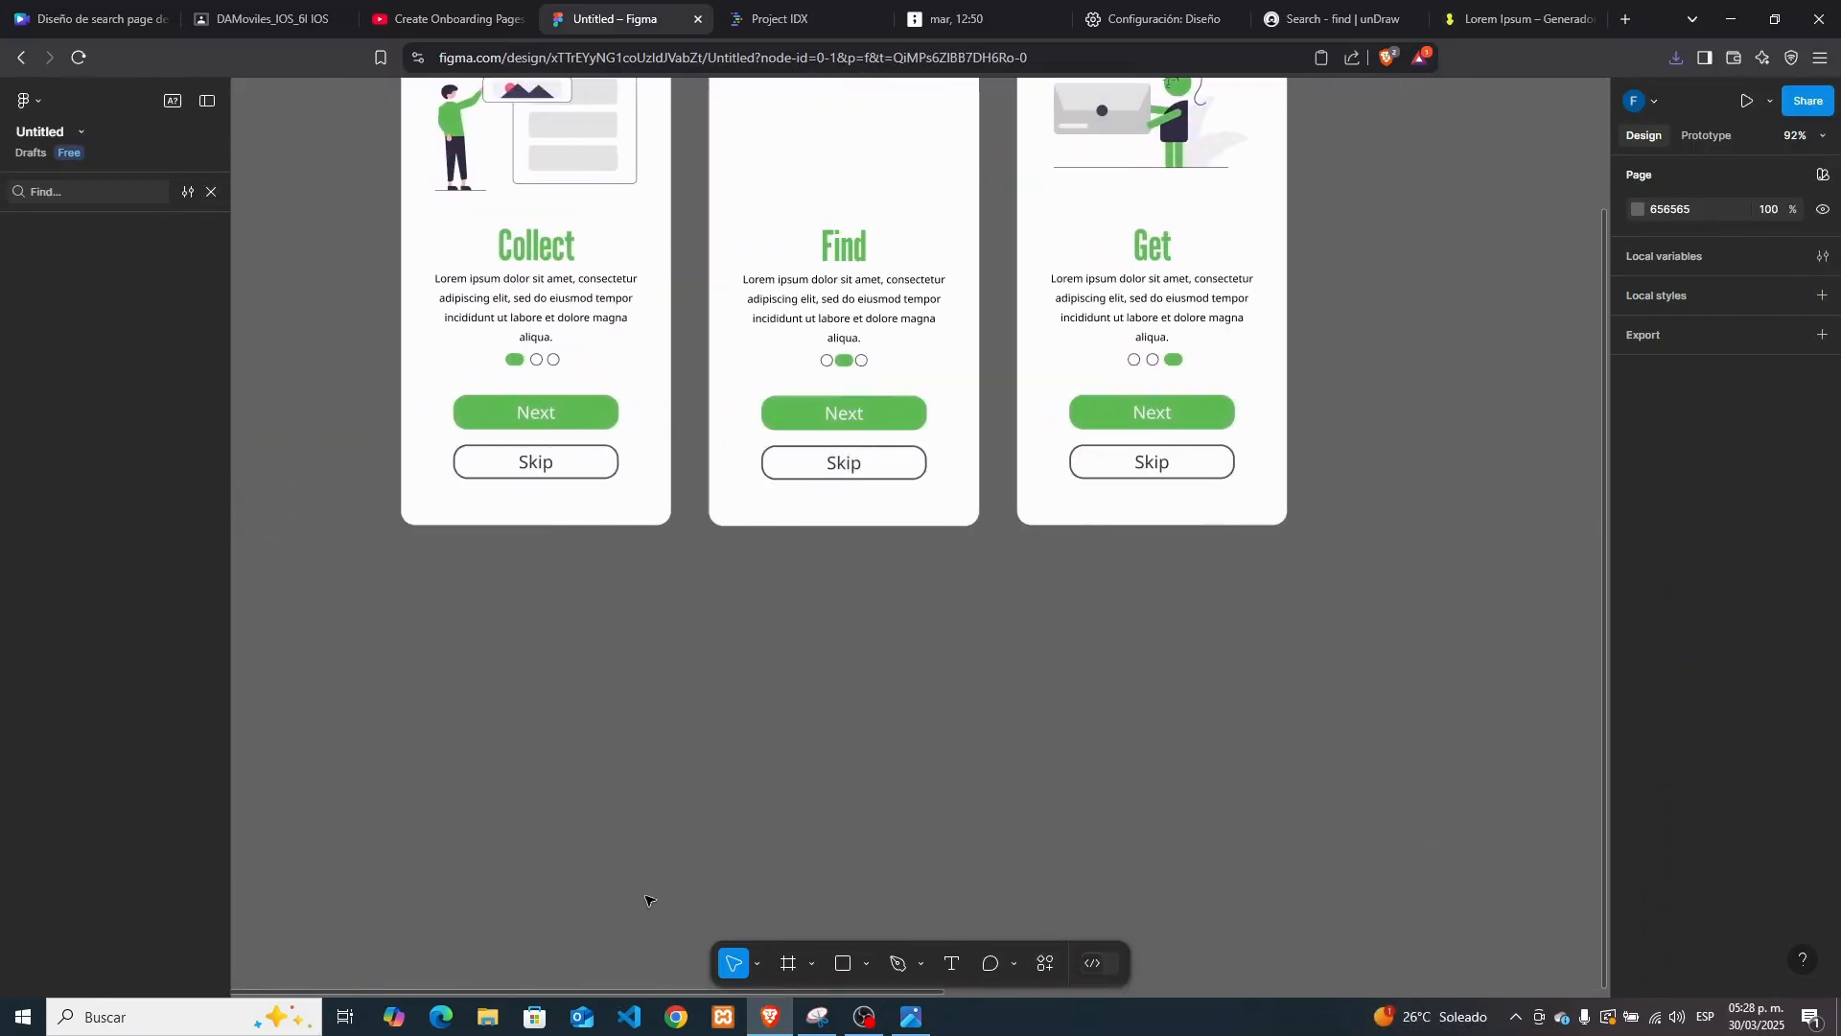
{"action": "scroll", "coordinate": [646, 896], "scroll_direction": "left", "scroll_amount": 1}
{"action": "left_click_drag", "start_coordinate": [1606, 742], "coordinate": [1607, 505]}
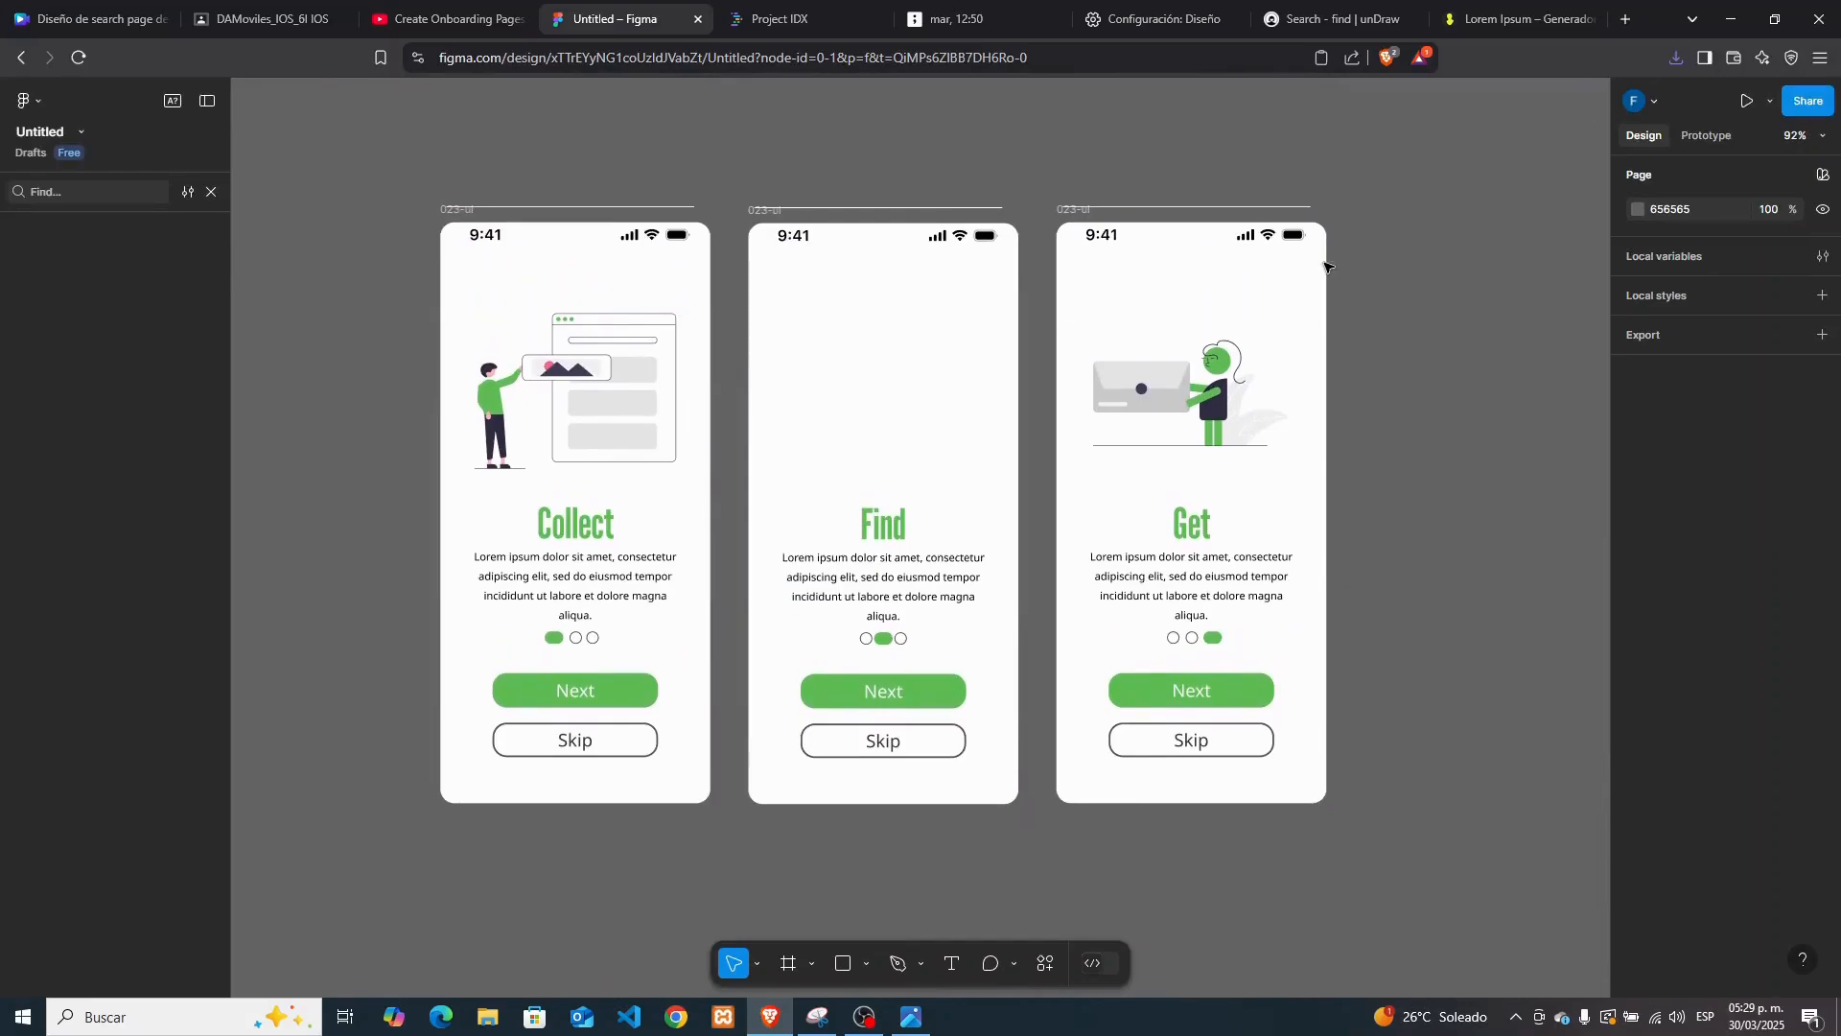
Open the downloaded undraw_the-search_cjxa.png, copy the image, and return to the Figma design
{"action": "left_click", "coordinate": [1677, 61]}
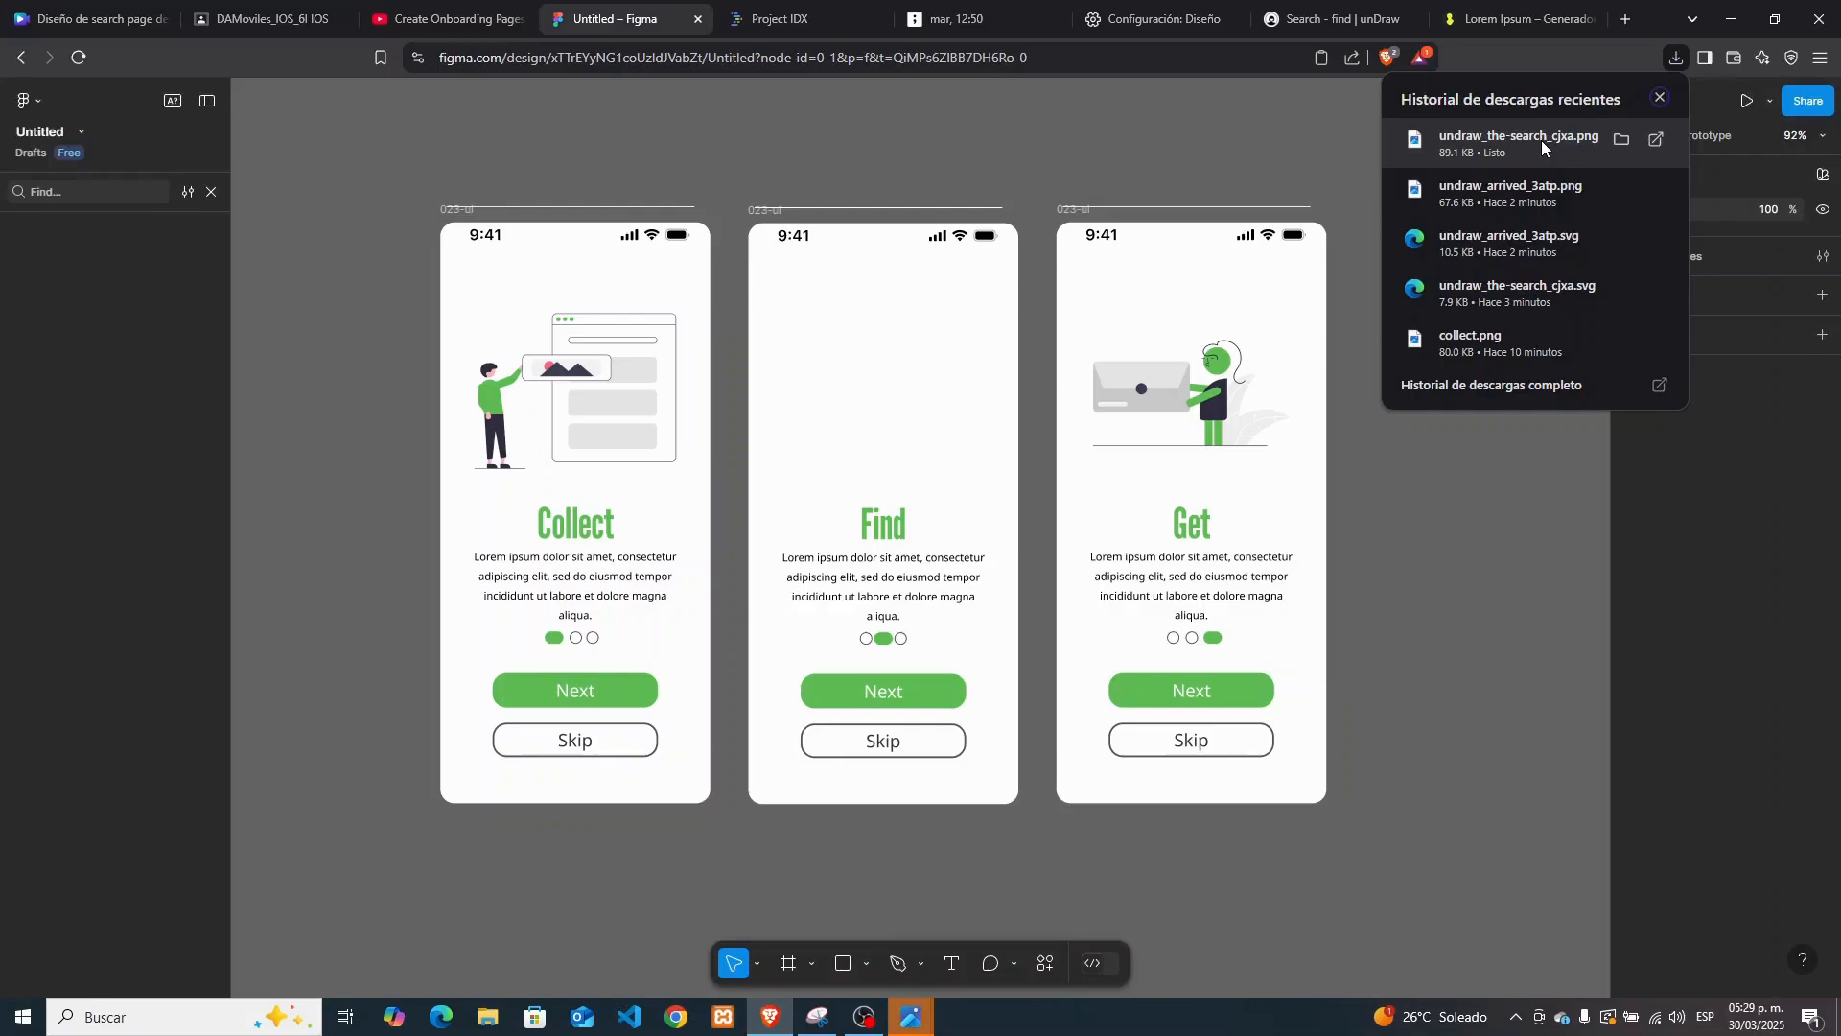
{"action": "left_click", "coordinate": [911, 1016]}
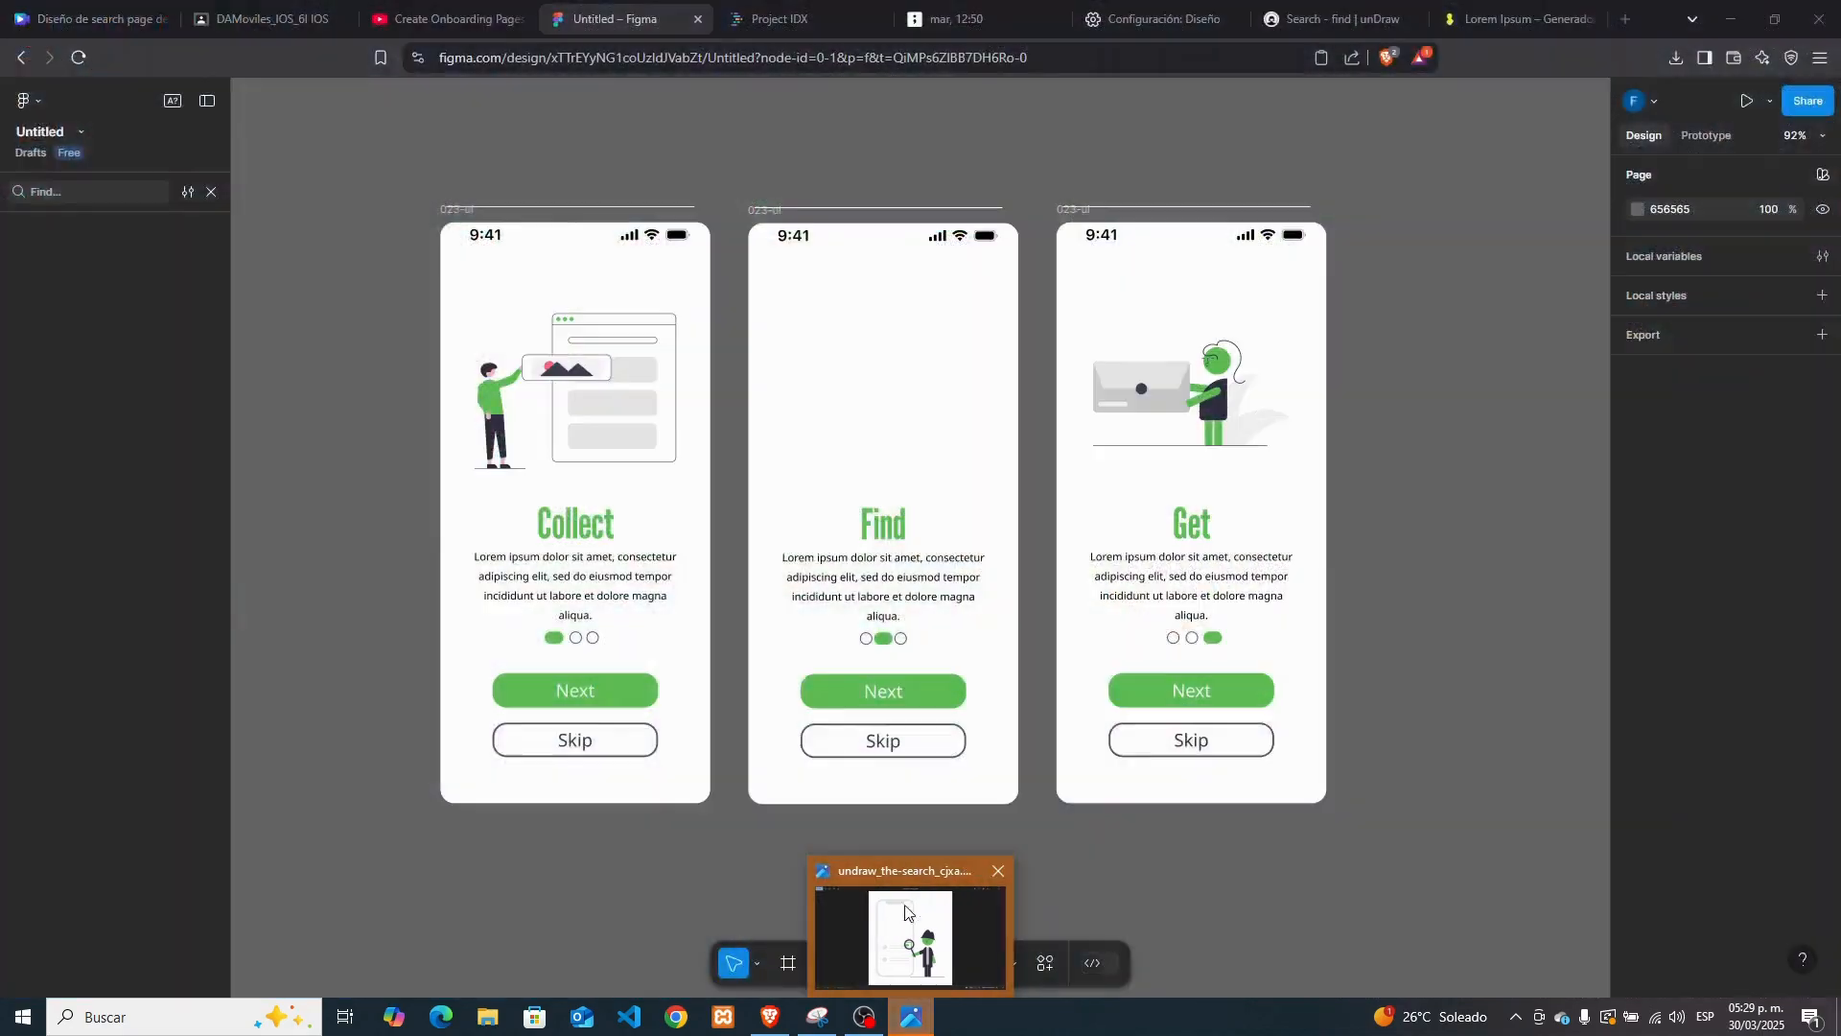
{"action": "left_click", "coordinate": [908, 935]}
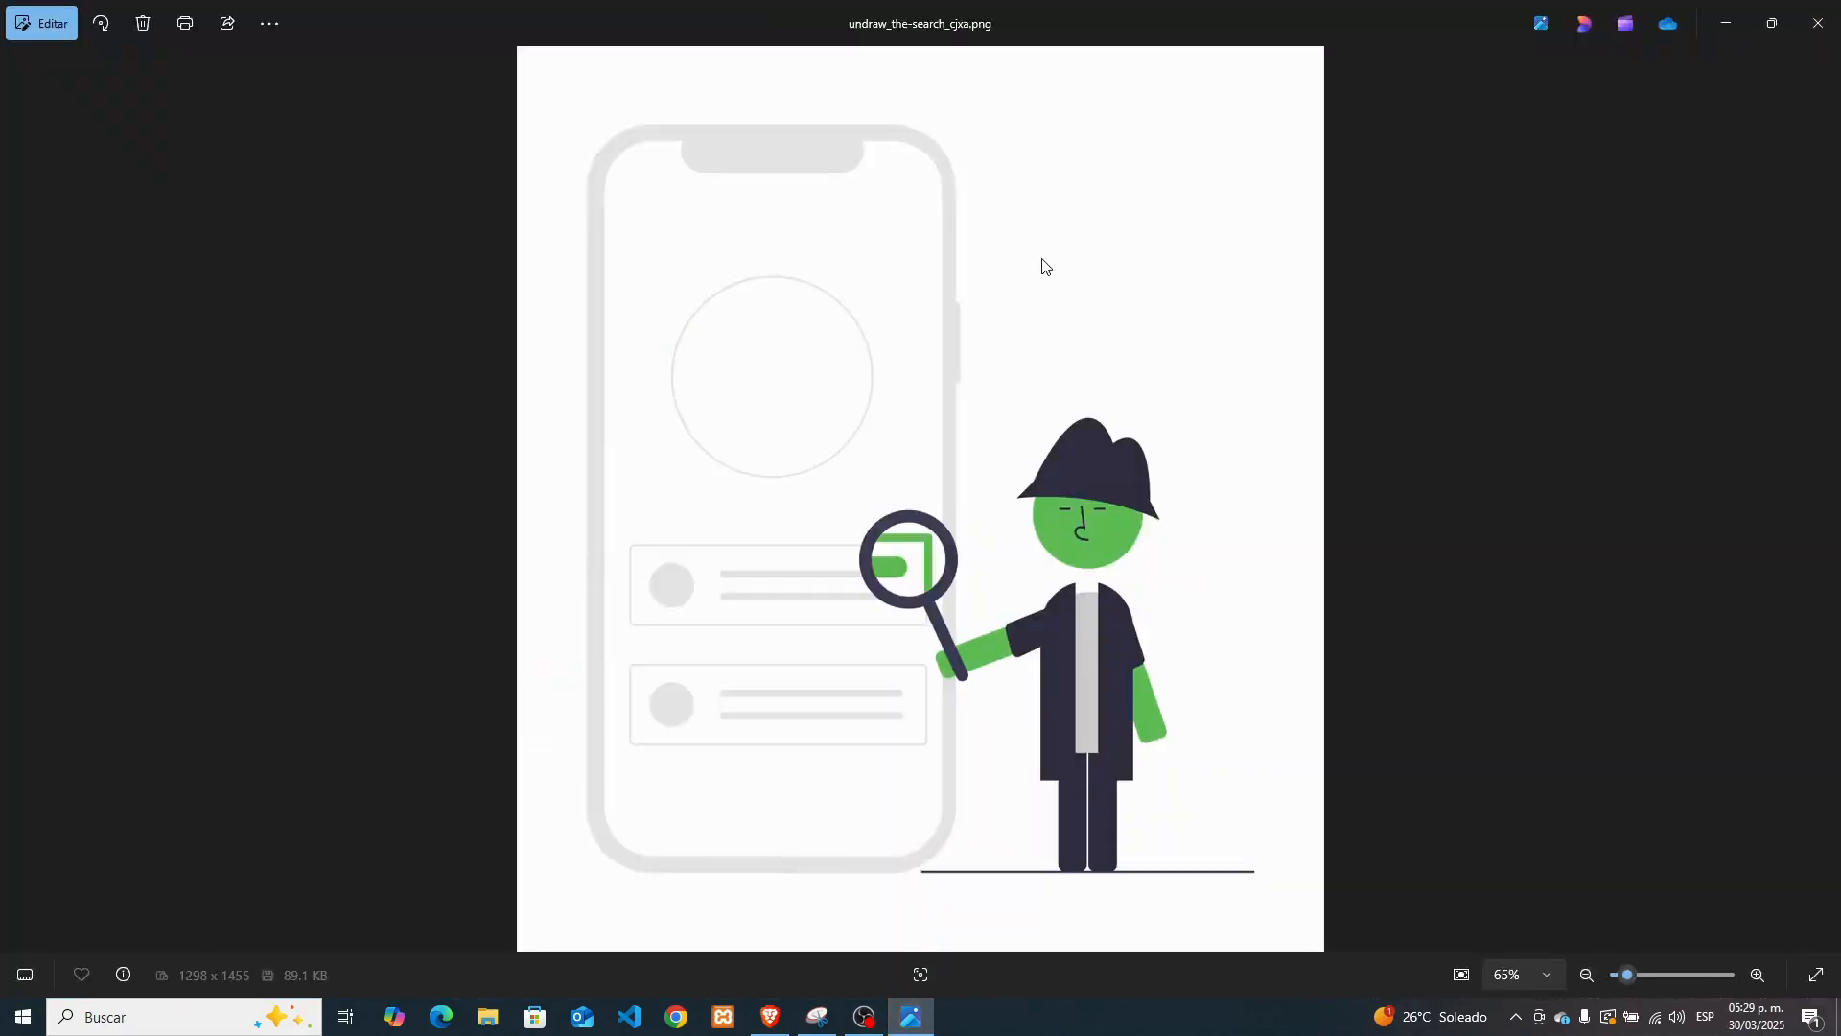
{"action": "right_click", "coordinate": [1039, 257]}
{"action": "left_click", "coordinate": [1093, 337]}
{"action": "left_click", "coordinate": [1726, 23]}
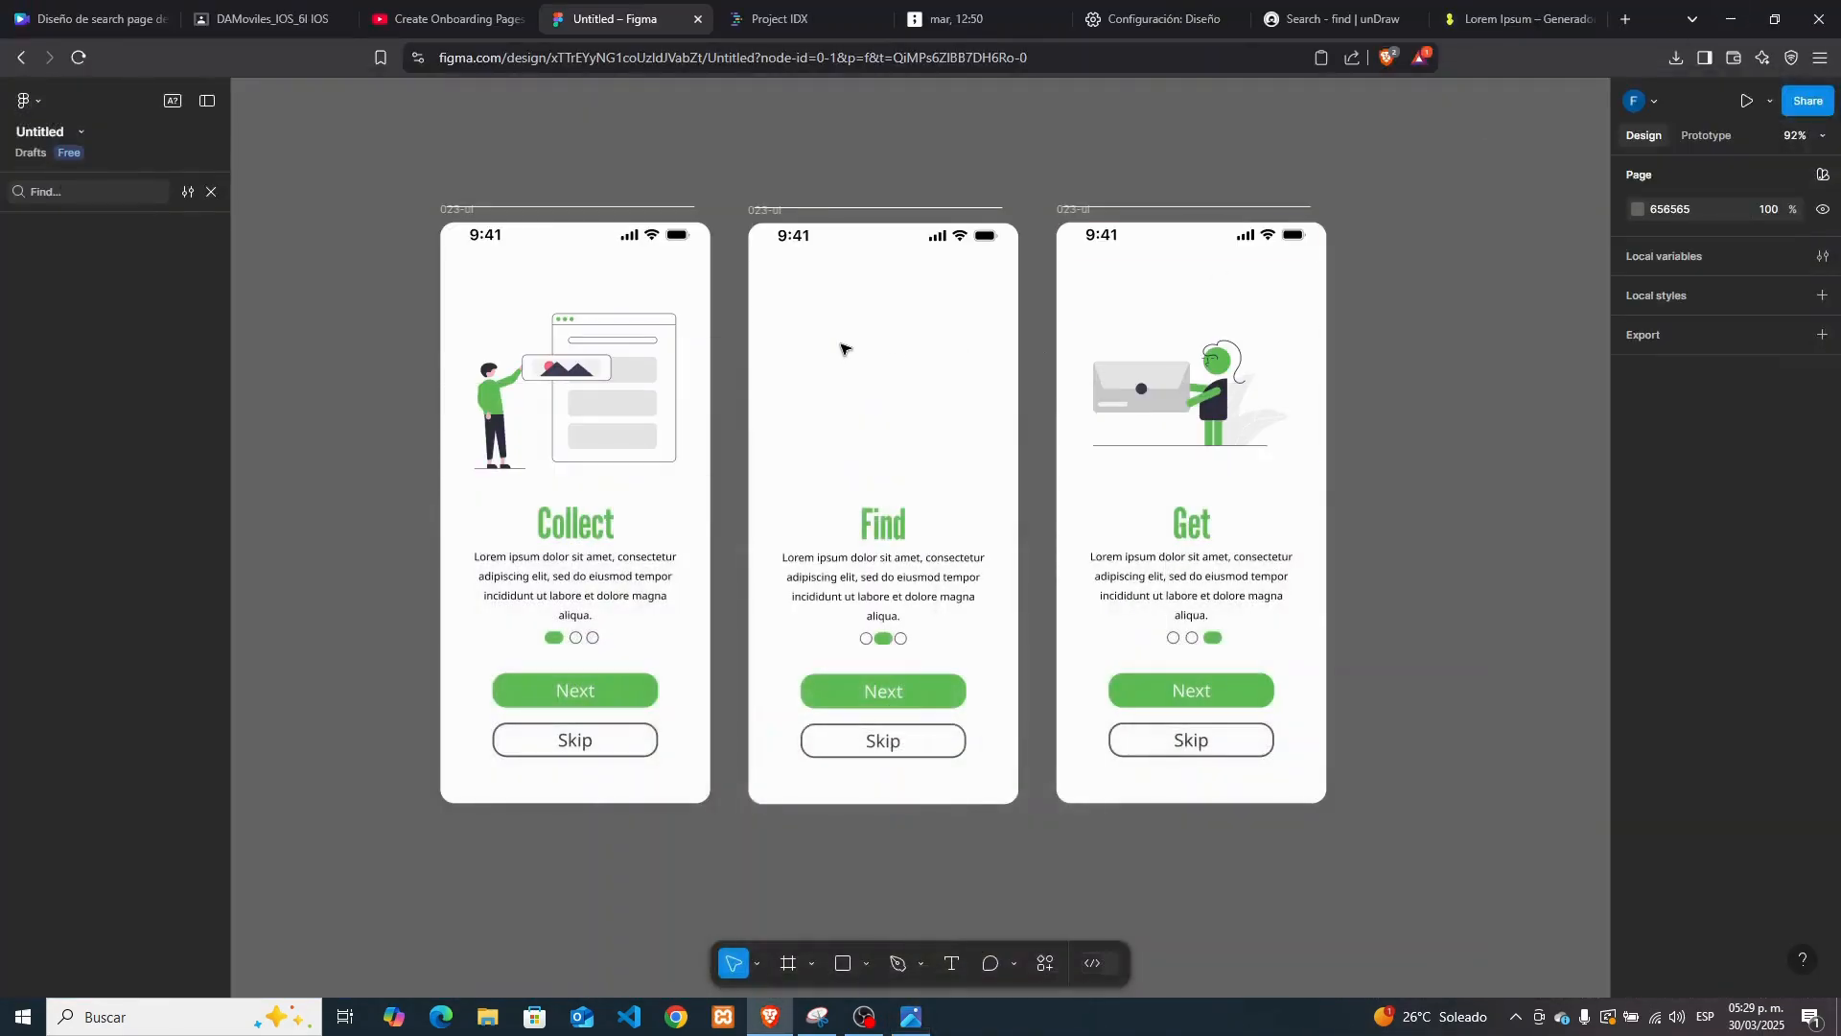
Paste The search image into the Find screen and scale it down to about 216 × 242
{"action": "right_click", "coordinate": [838, 344]}
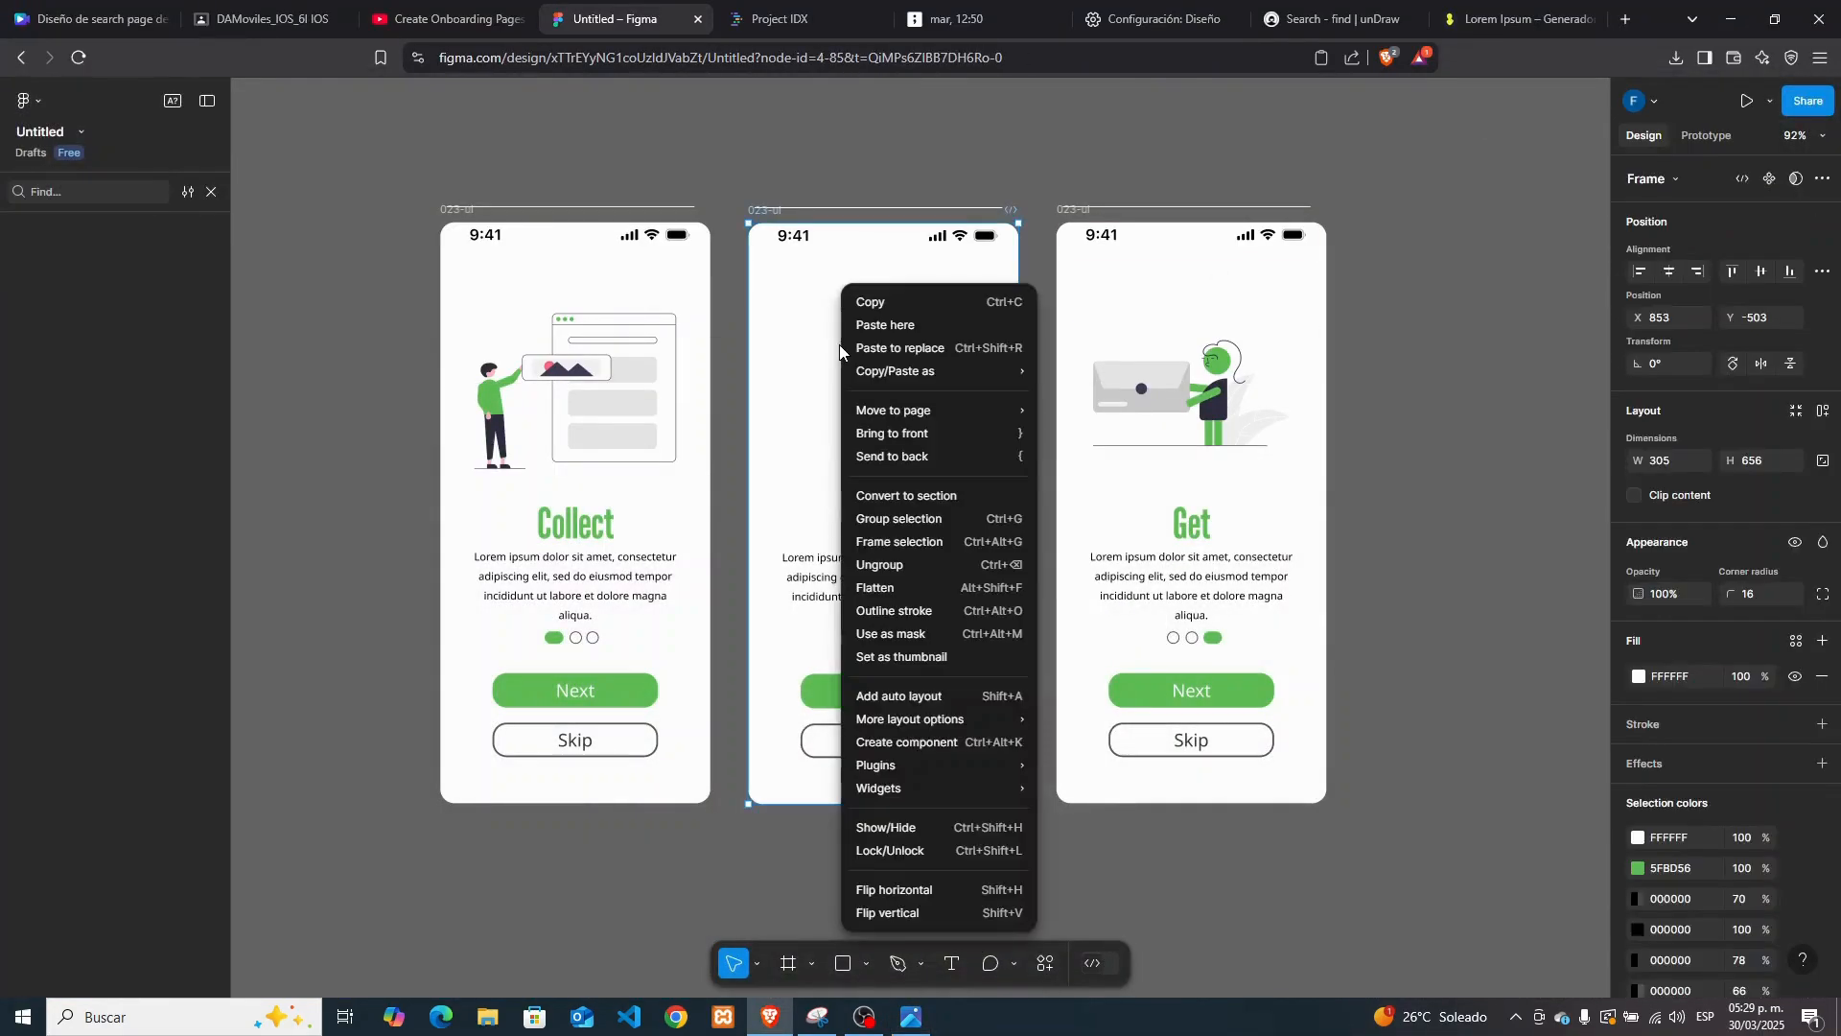
{"action": "left_click", "coordinate": [911, 327]}
{"action": "left_click_drag", "start_coordinate": [1272, 904], "coordinate": [685, 239]}
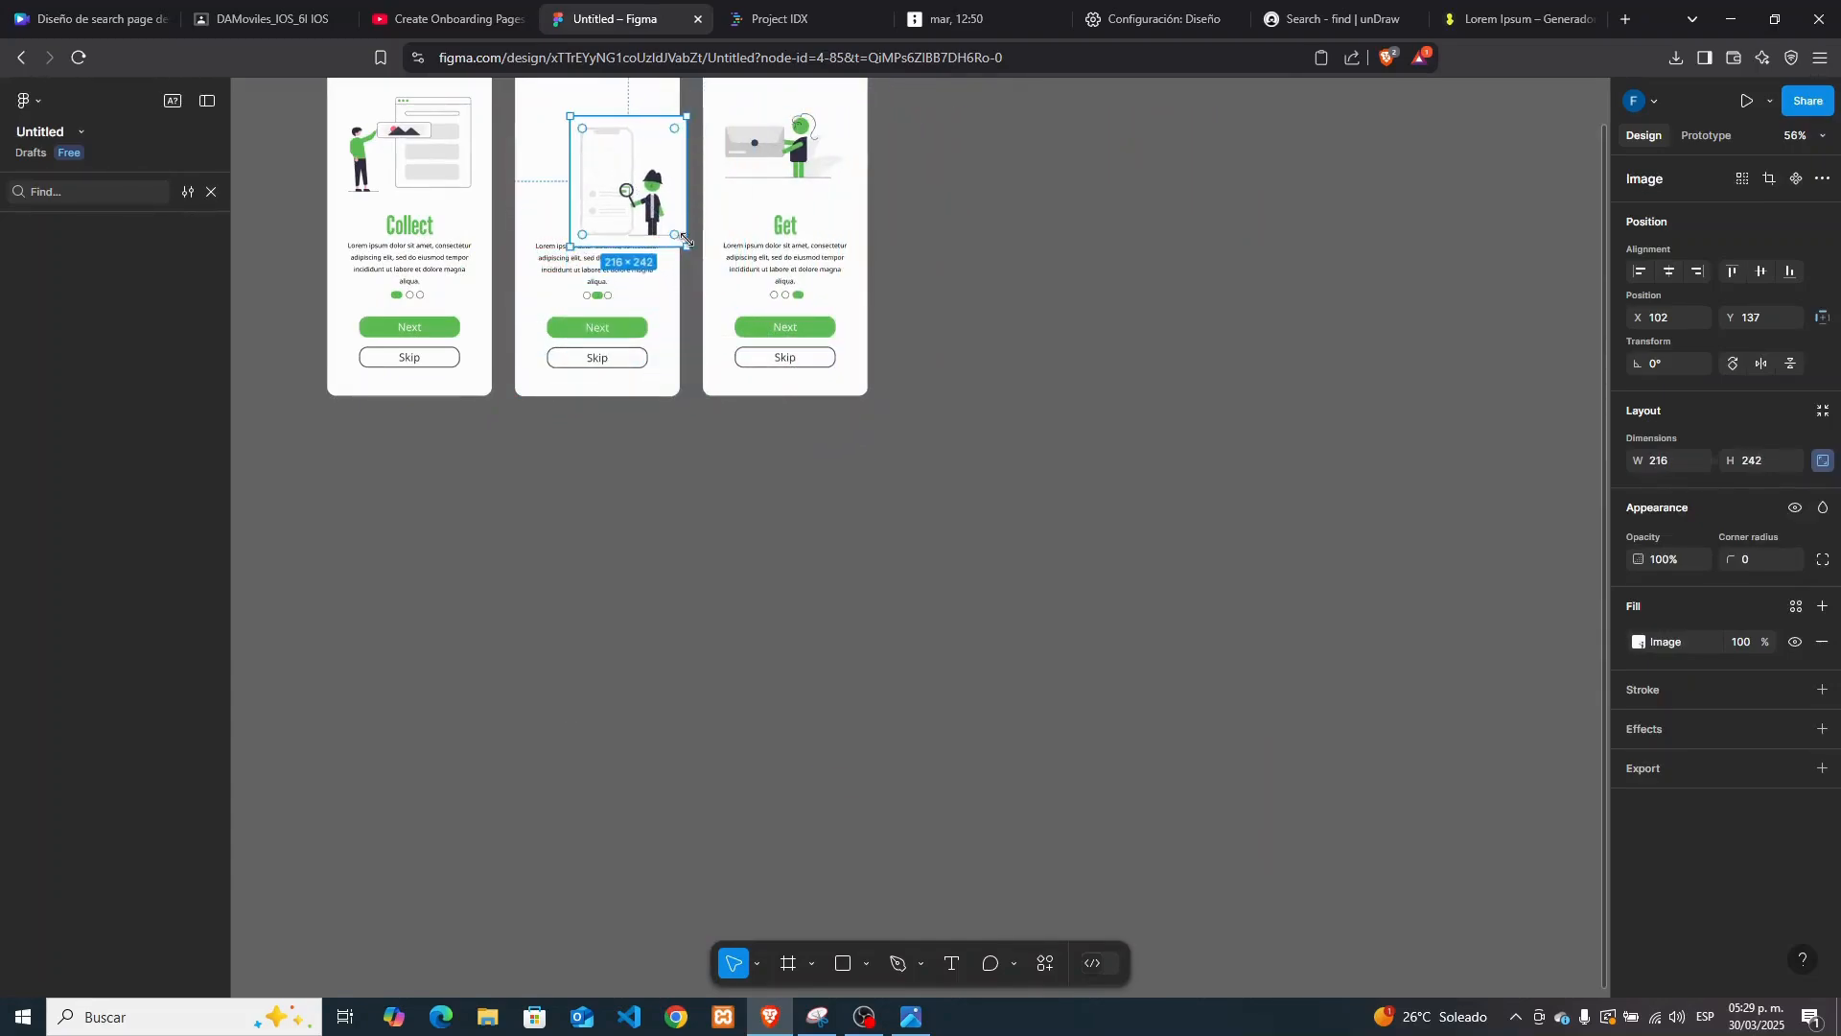
Move The search image into the empty area above the Find title and deselect it
{"action": "left_click", "coordinate": [757, 963]}
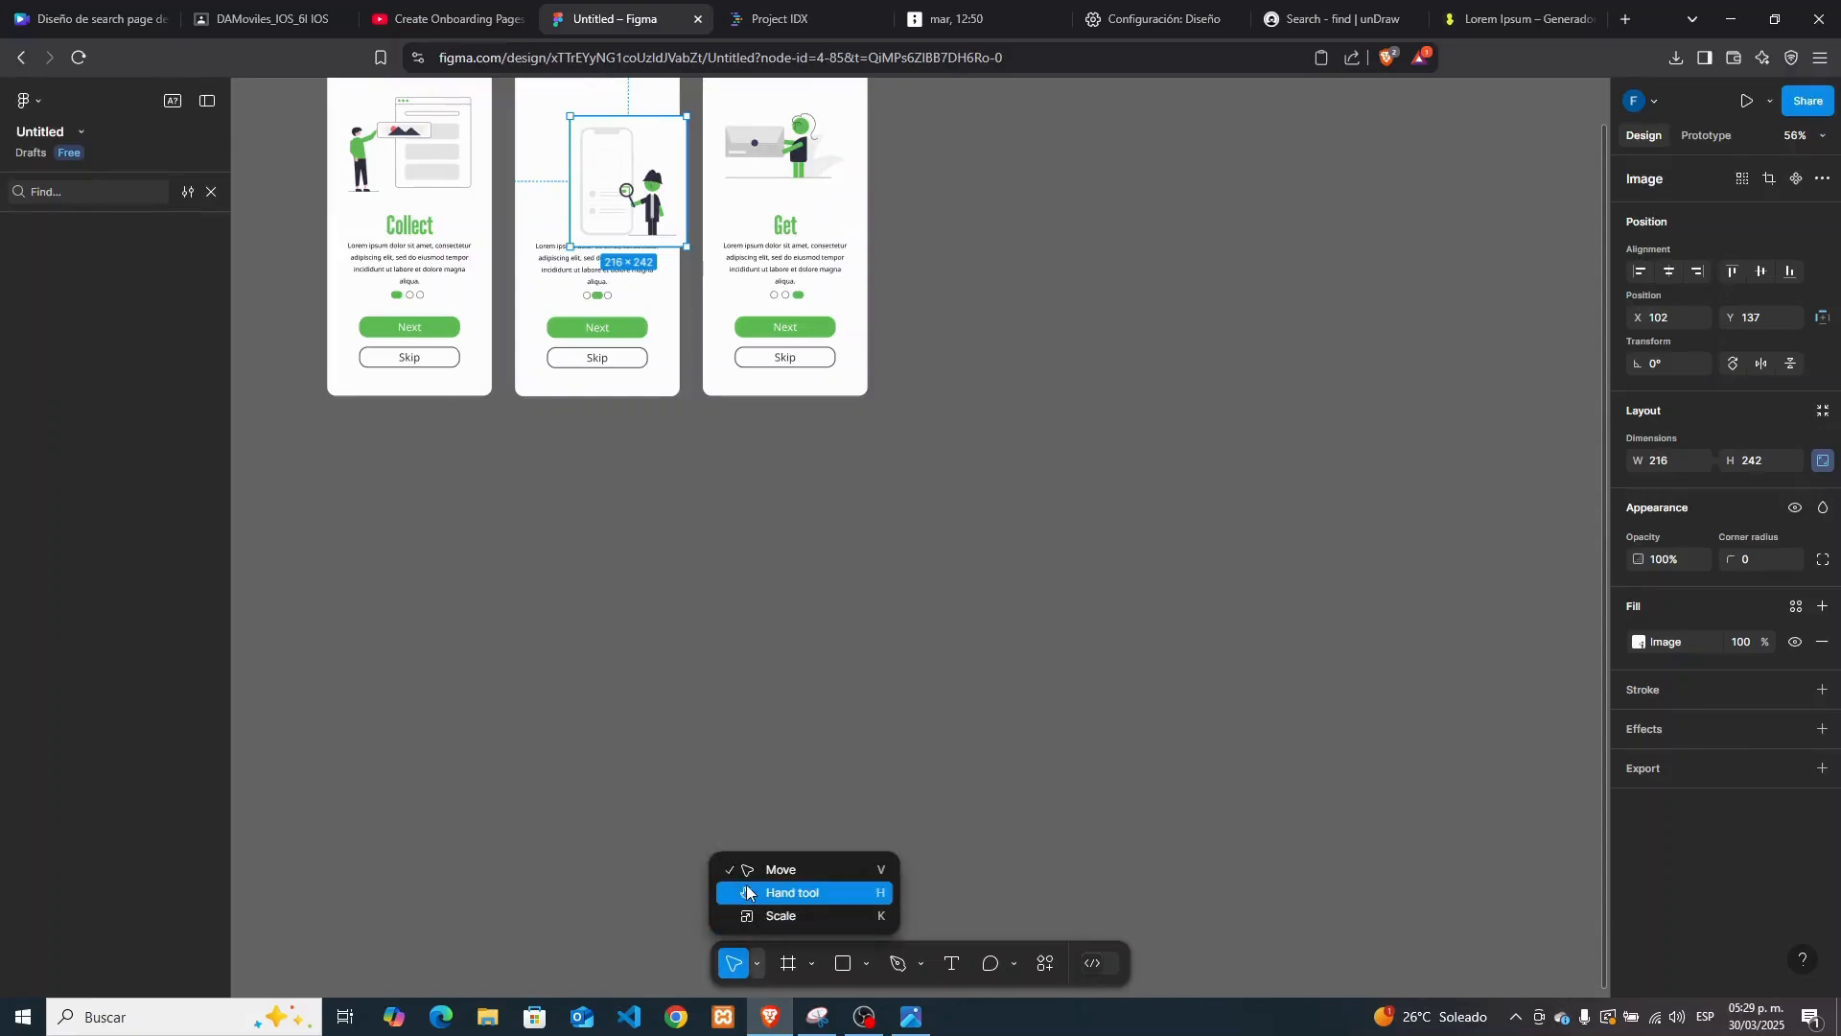
{"action": "left_click", "coordinate": [767, 890]}
{"action": "left_click_drag", "start_coordinate": [672, 668], "coordinate": [970, 932]}
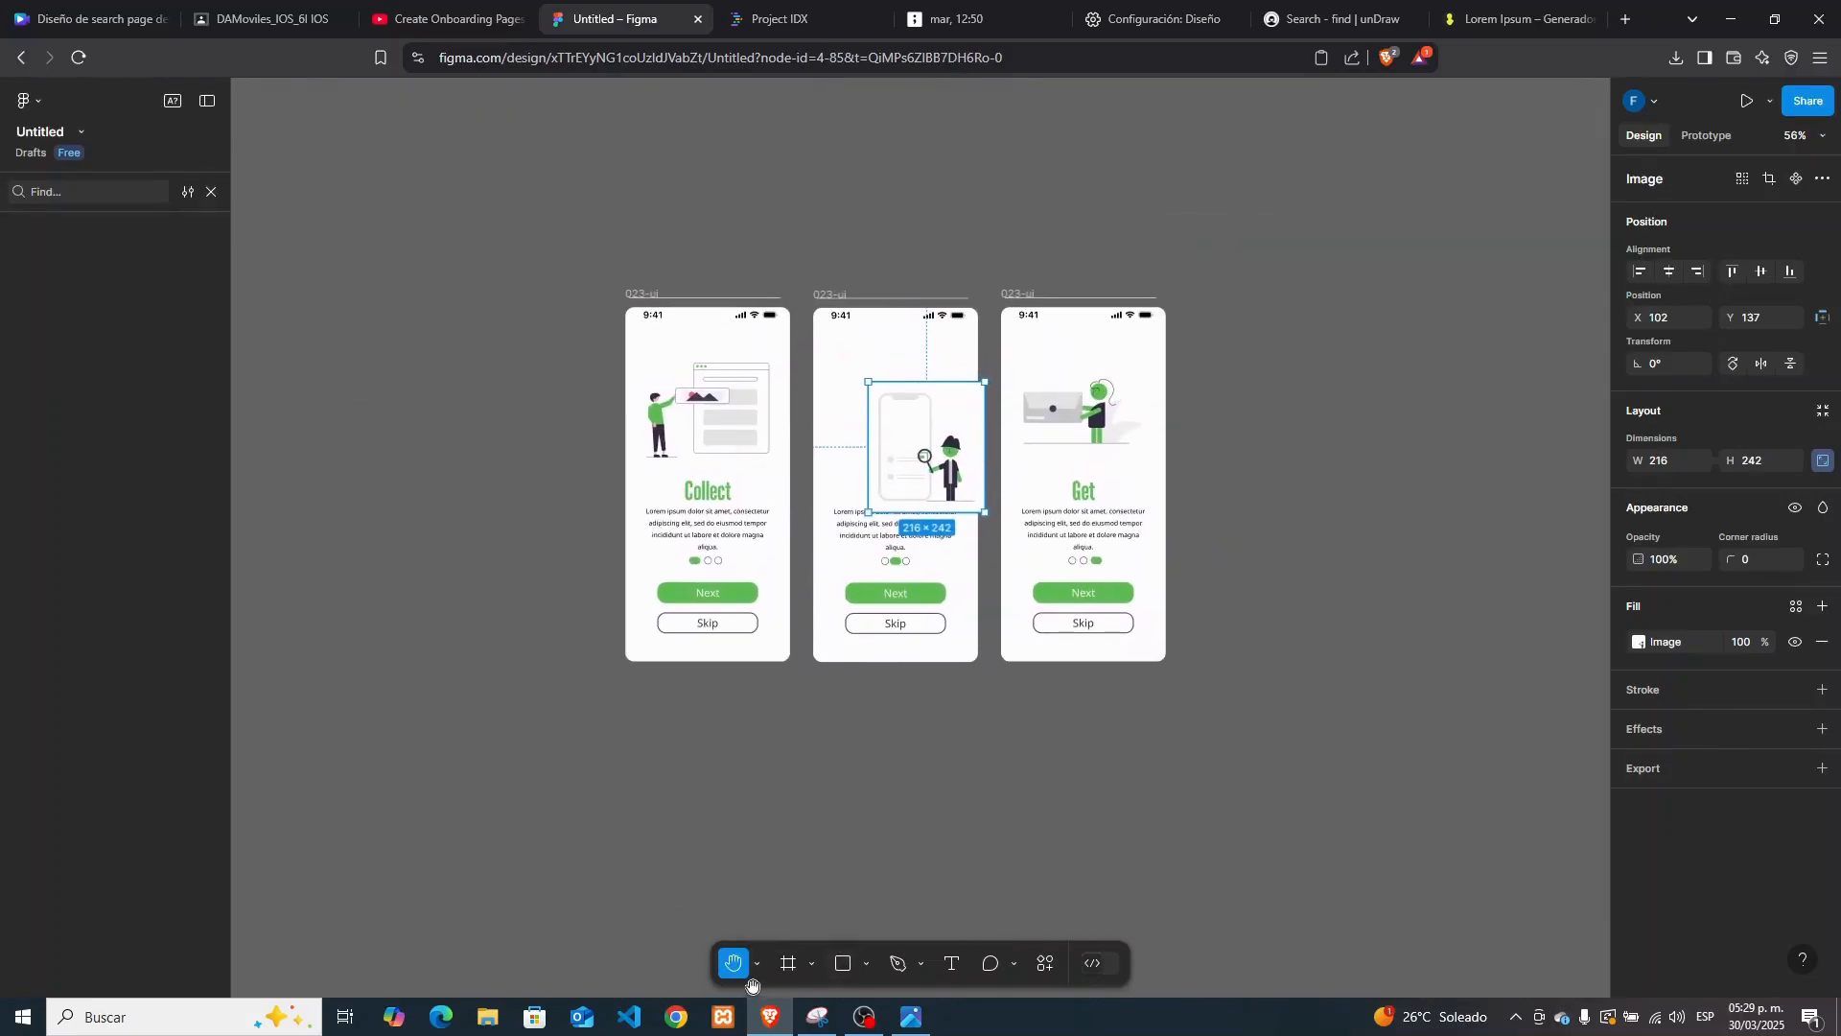
{"action": "left_click", "coordinate": [755, 964]}
{"action": "left_click", "coordinate": [769, 868]}
{"action": "key", "text": "shift+0"}
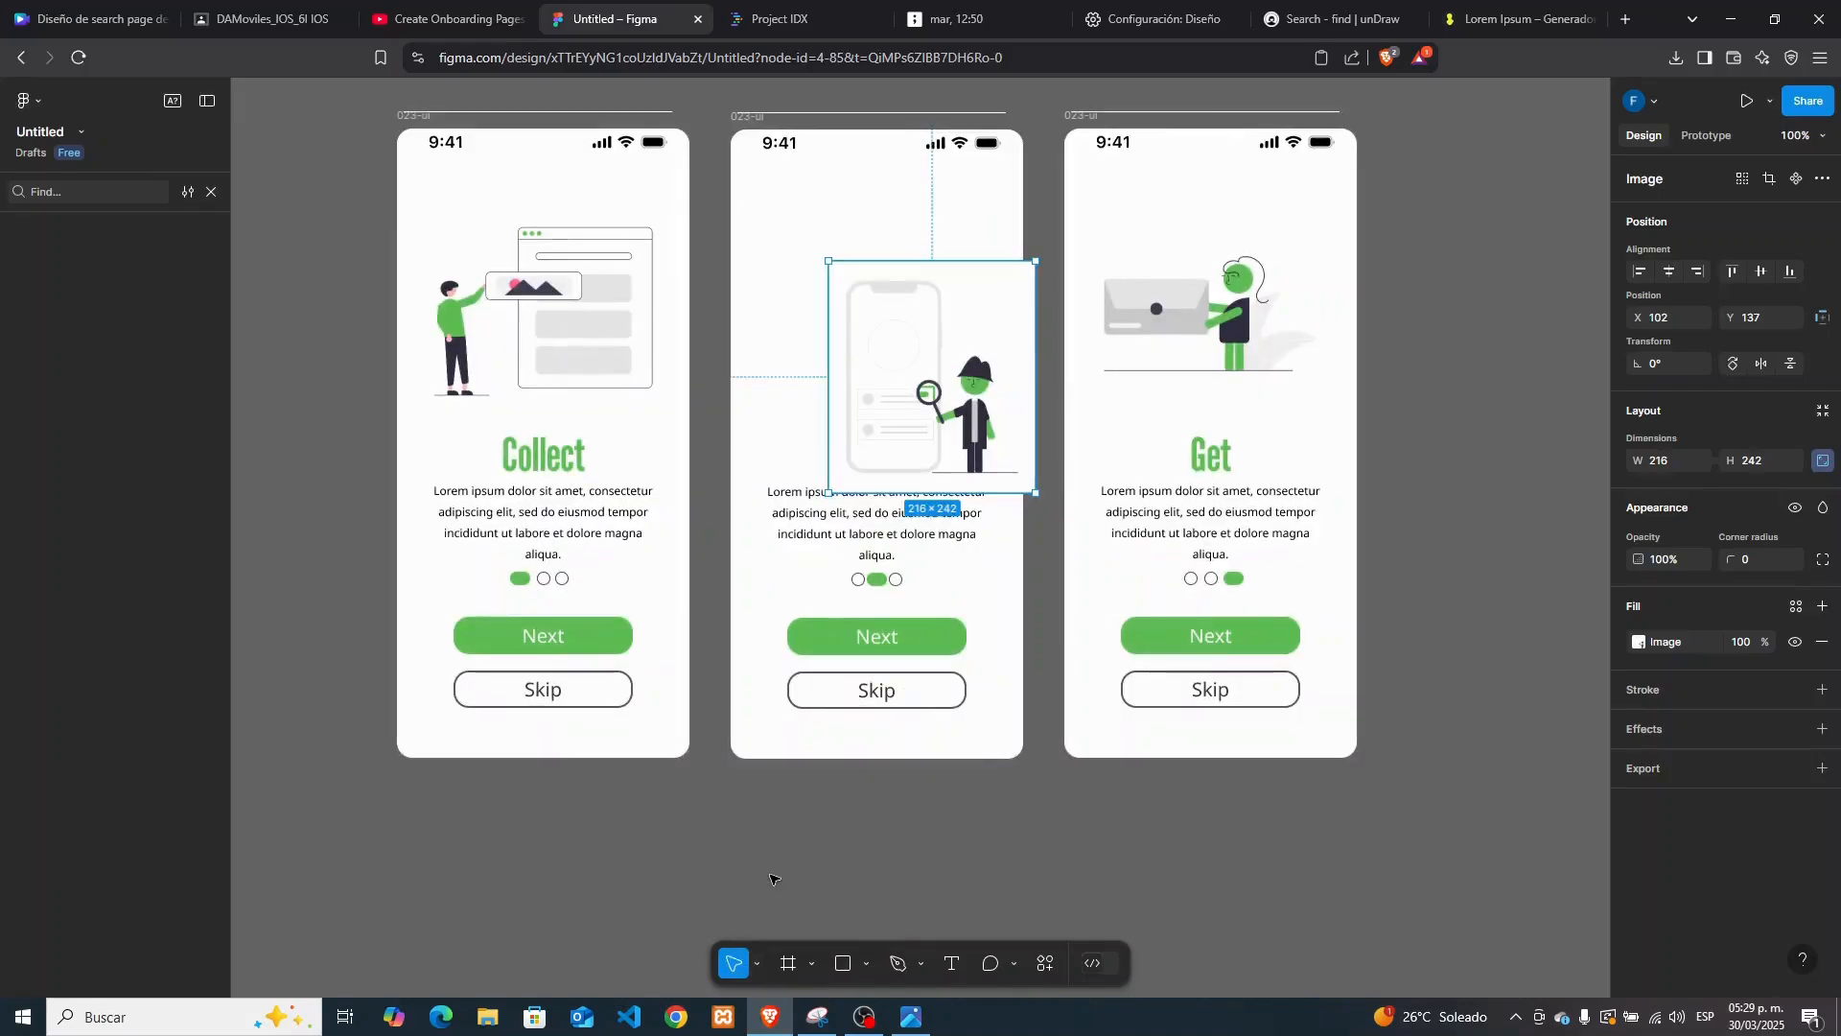
{"action": "left_click_drag", "start_coordinate": [973, 396], "coordinate": [917, 330]}
{"action": "left_click", "coordinate": [1447, 398]}
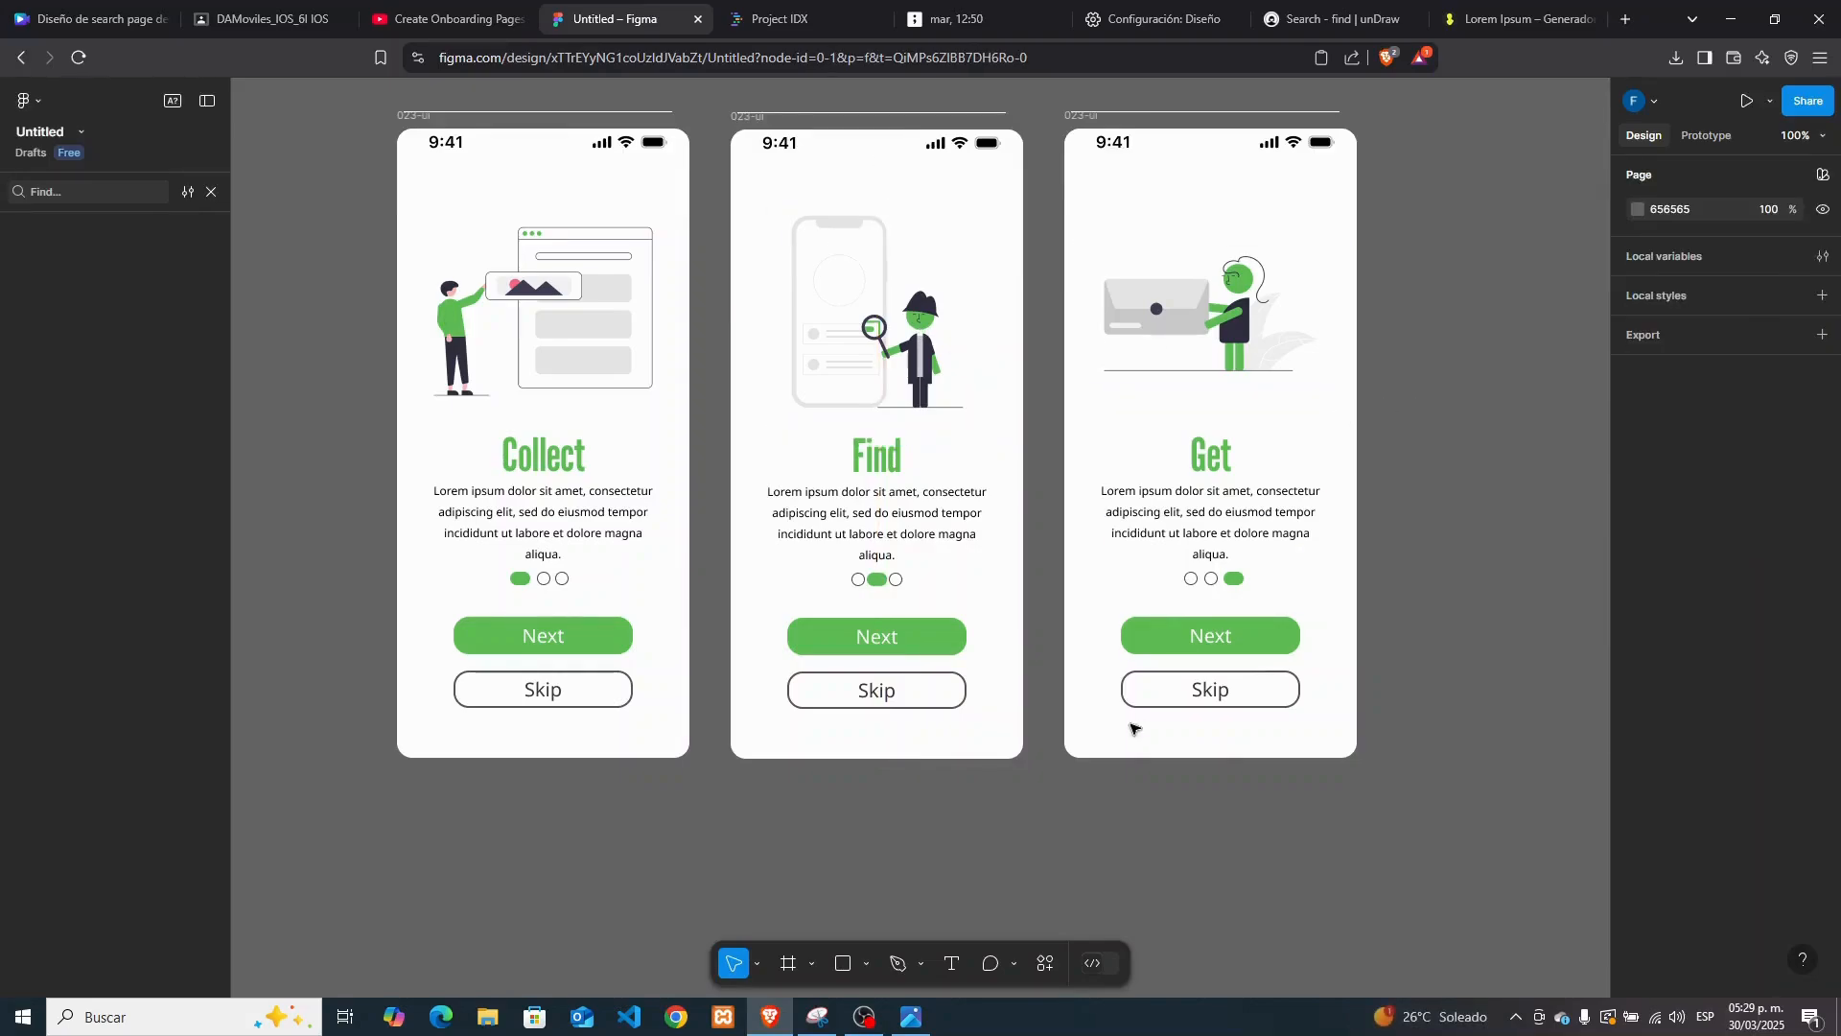
{"action": "left_click", "coordinate": [901, 1018]}
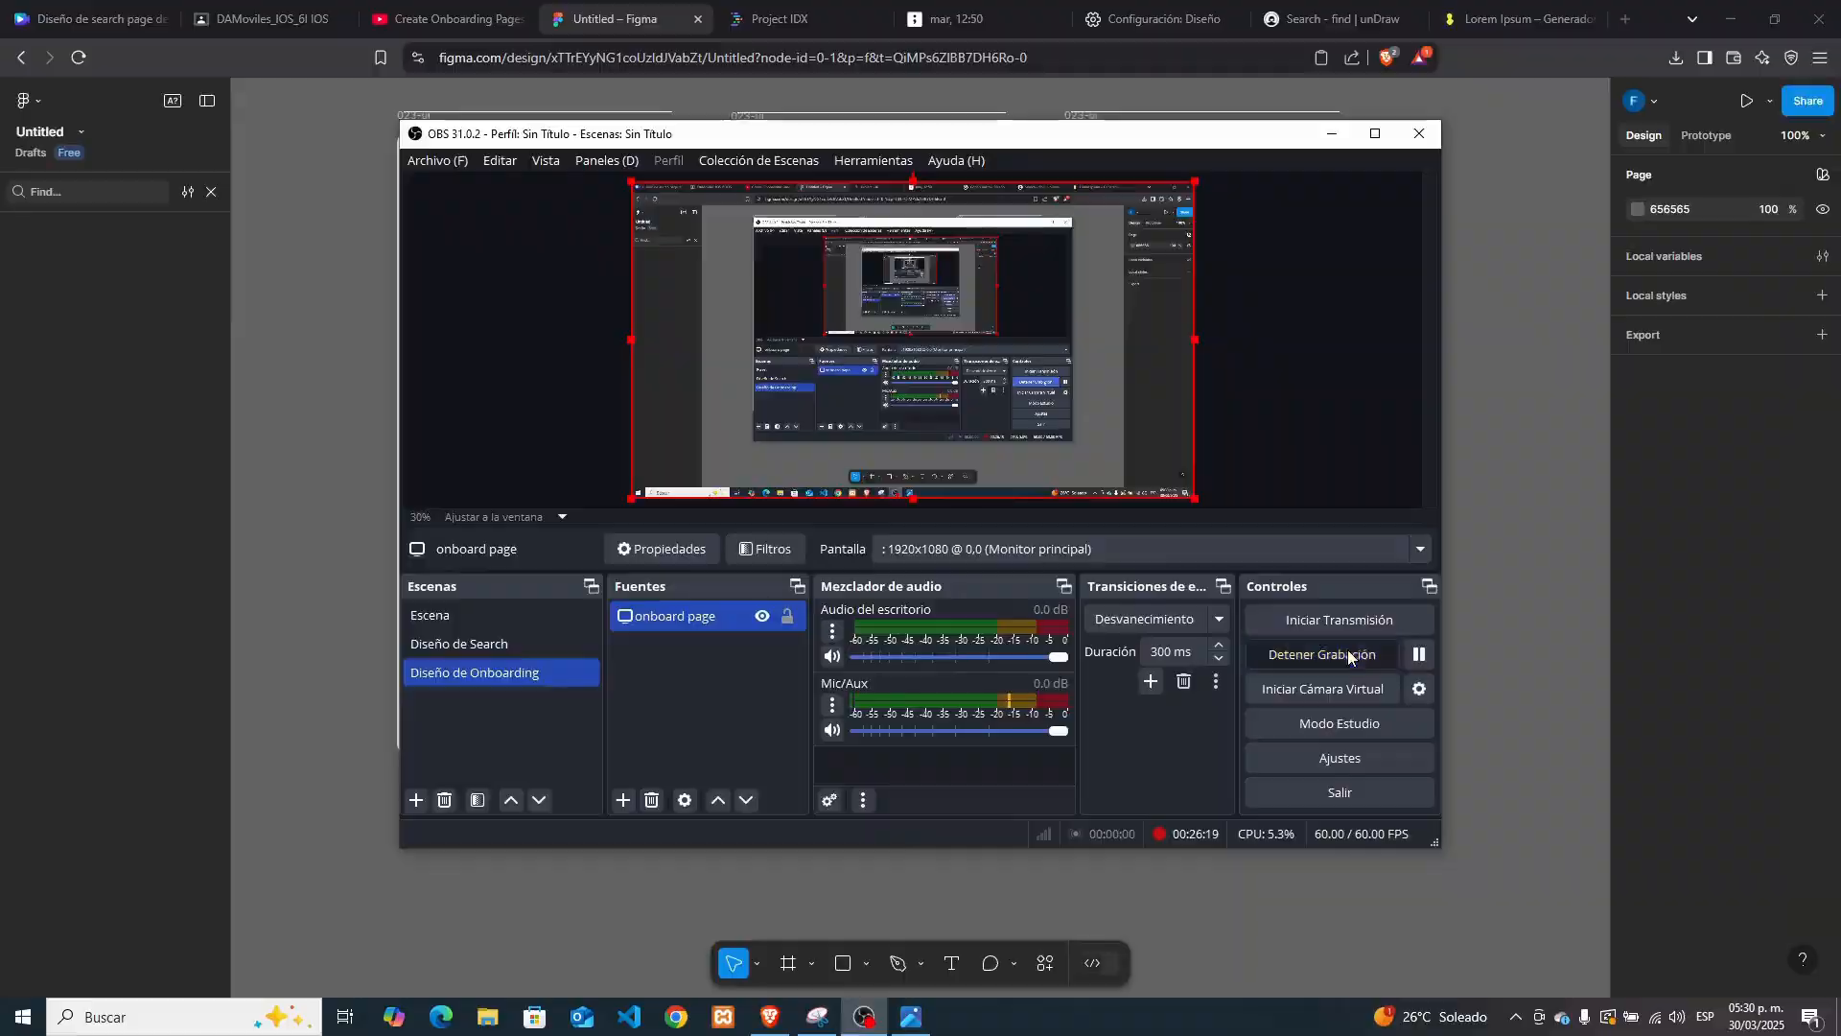